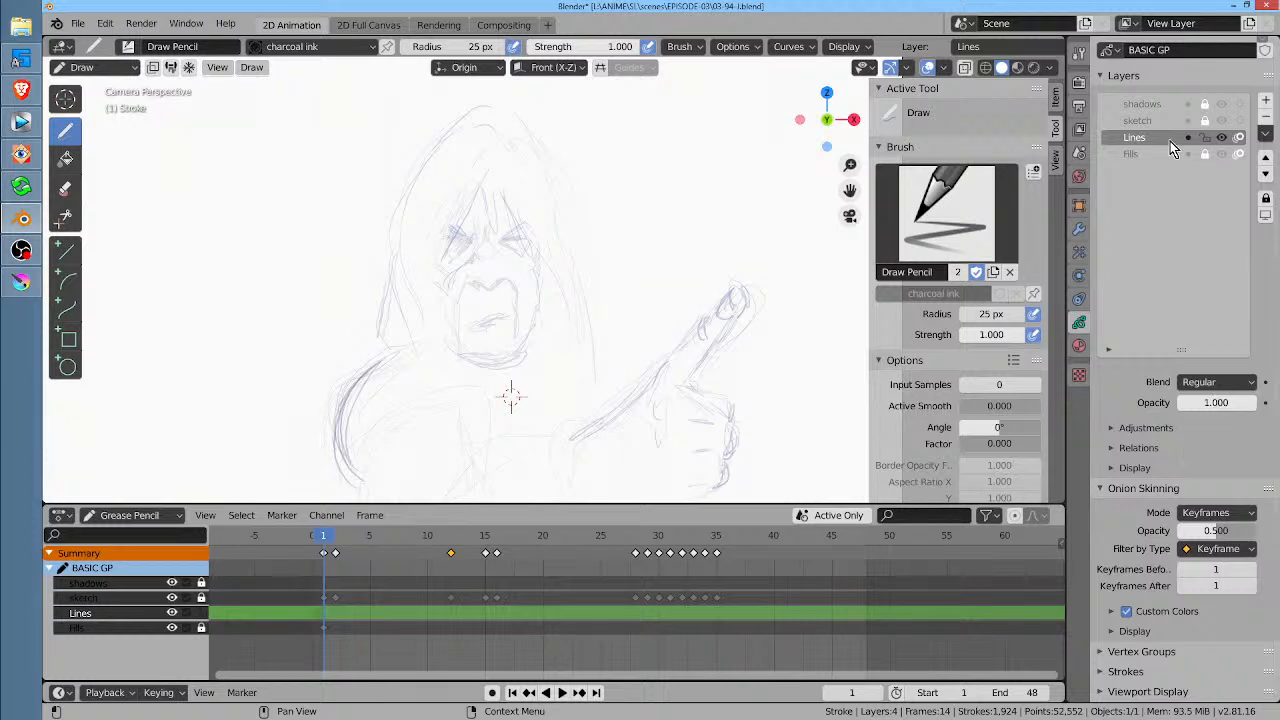
{"action": "left_click", "coordinate": [1079, 347]}
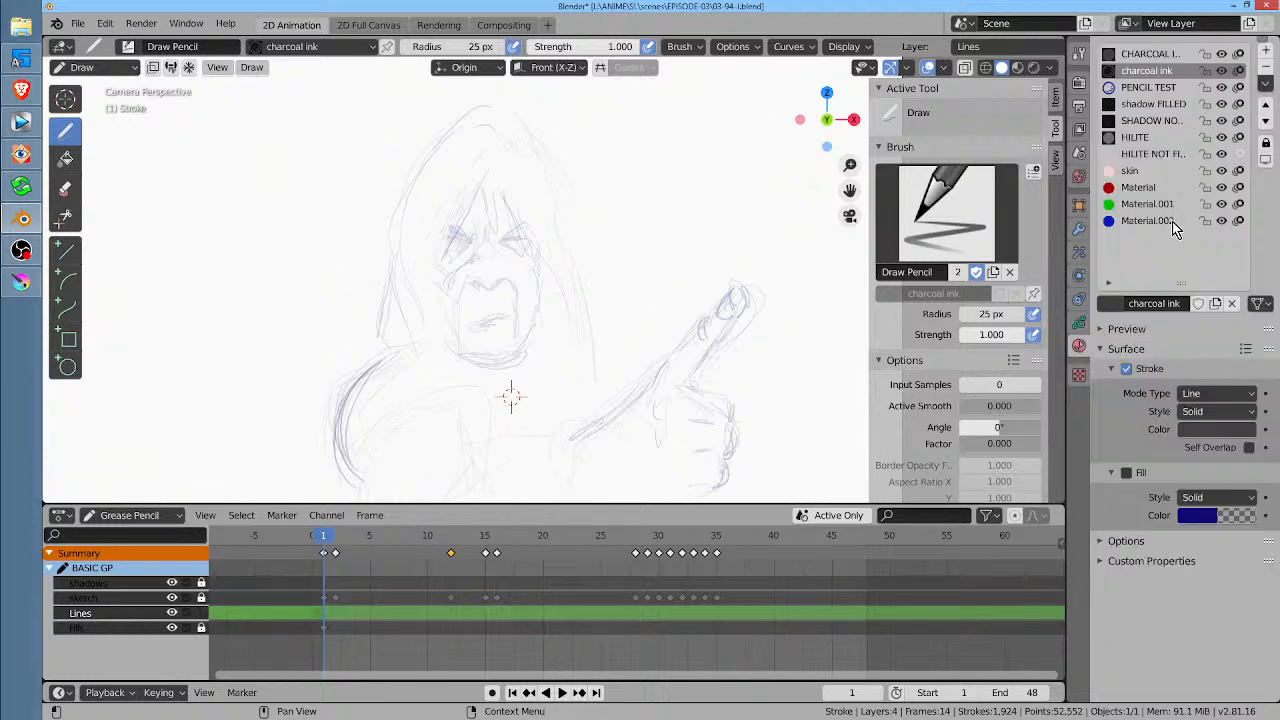
{"action": "left_click", "coordinate": [1079, 323]}
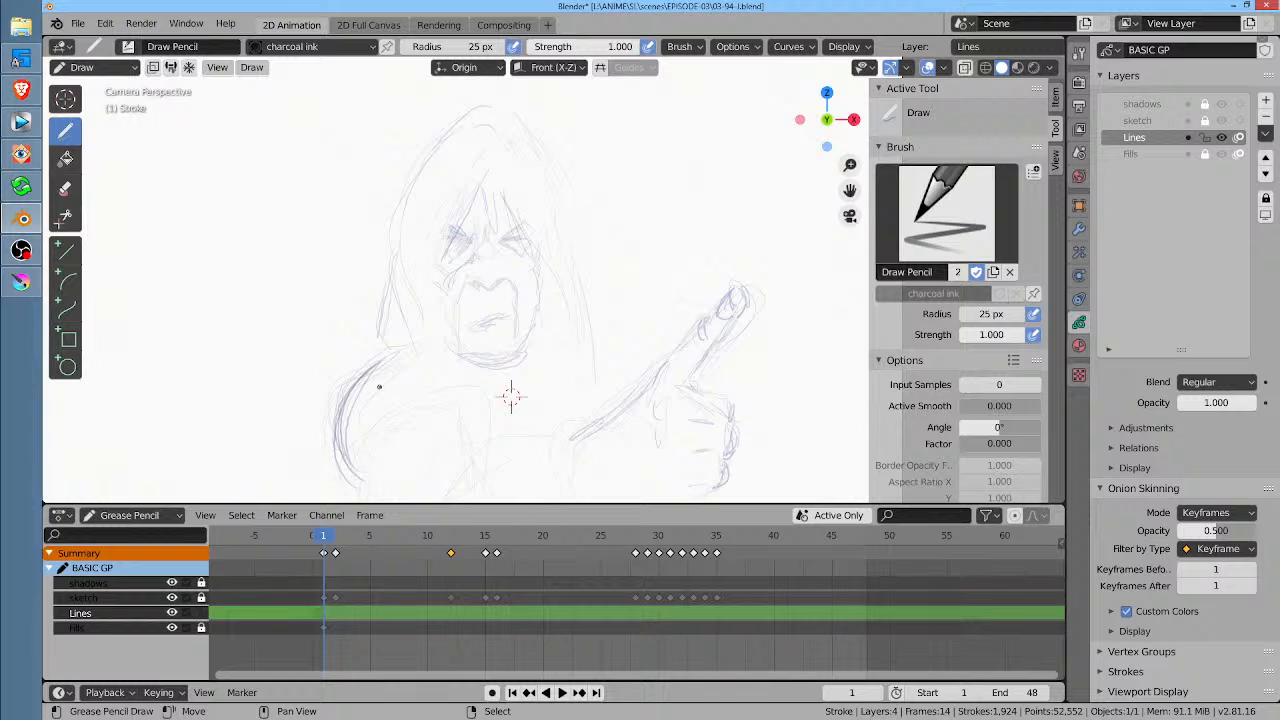
{"action": "left_click", "coordinate": [763, 47]}
{"action": "left_click", "coordinate": [765, 51]}
{"action": "left_click", "coordinate": [760, 47]}
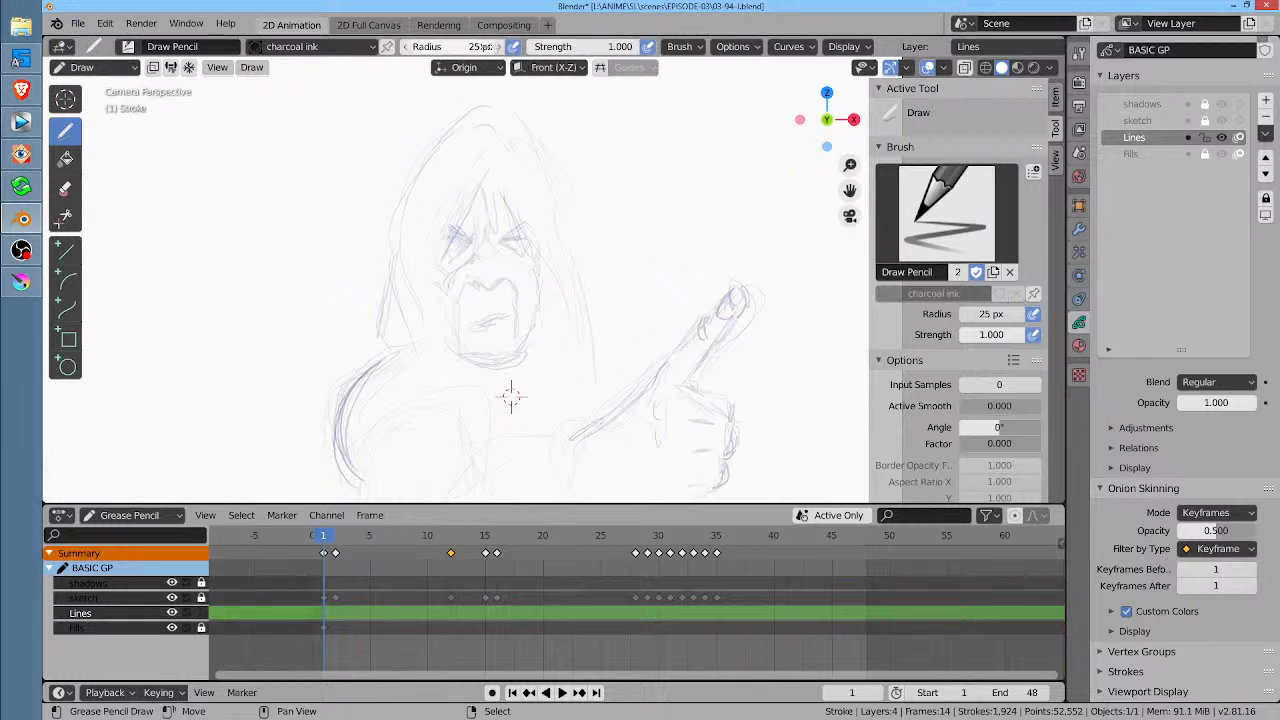
Step: Set the Draw Pencil radius to 12 px and turn off pen pressure for its strength
{"action": "left_click", "coordinate": [478, 46]}
{"action": "type", "text": "12"}
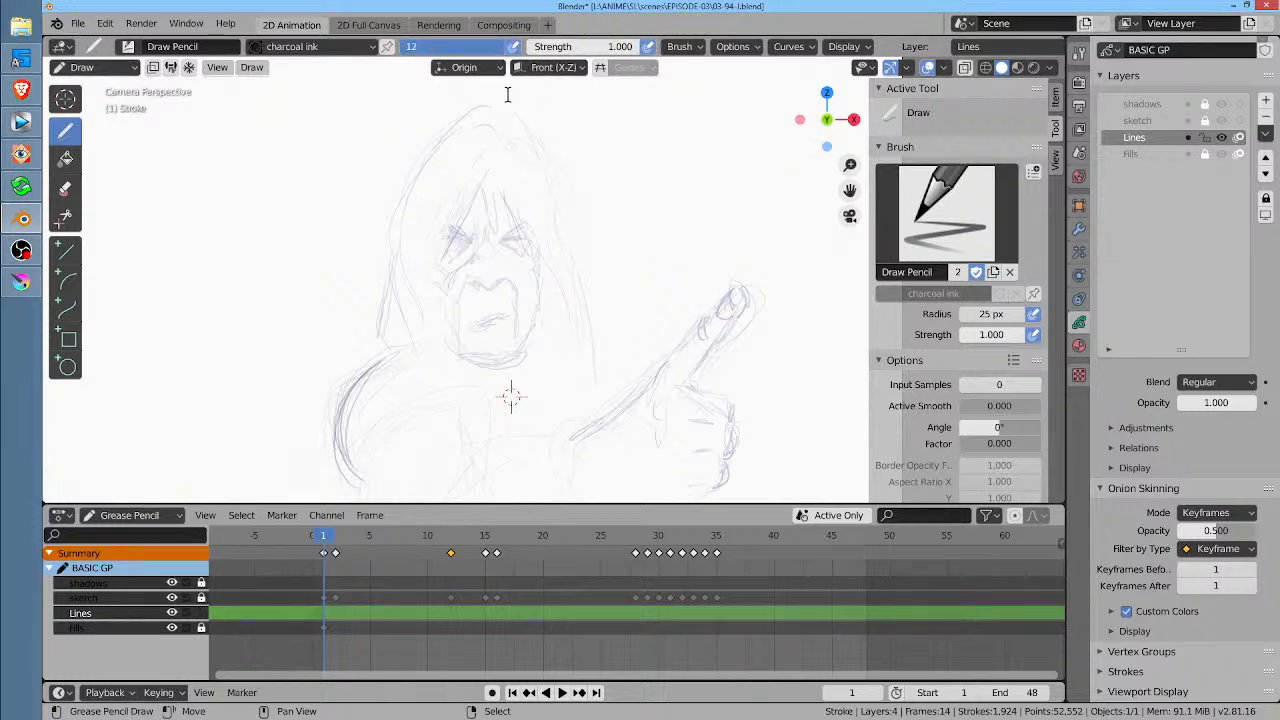
{"action": "key", "text": "Return"}
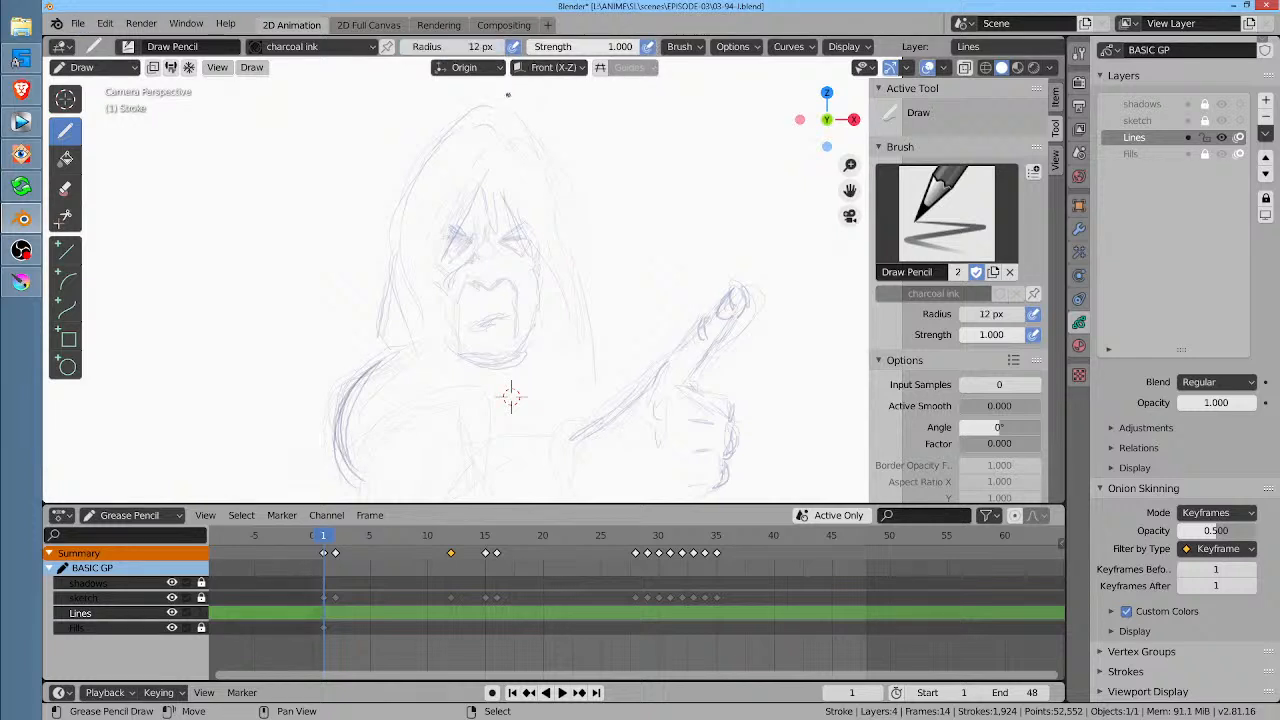
{"action": "left_click", "coordinate": [649, 47]}
Step: Turn off pen pressure for the brush radius, drawing and undoing test strokes along the sketched forearm
{"action": "mouse_move", "coordinate": [584, 442]}
{"action": "left_mouse_down"}
{"action": "mouse_move", "coordinate": [686, 342]}
{"action": "mouse_move", "coordinate": [616, 417]}
{"action": "left_mouse_up"}
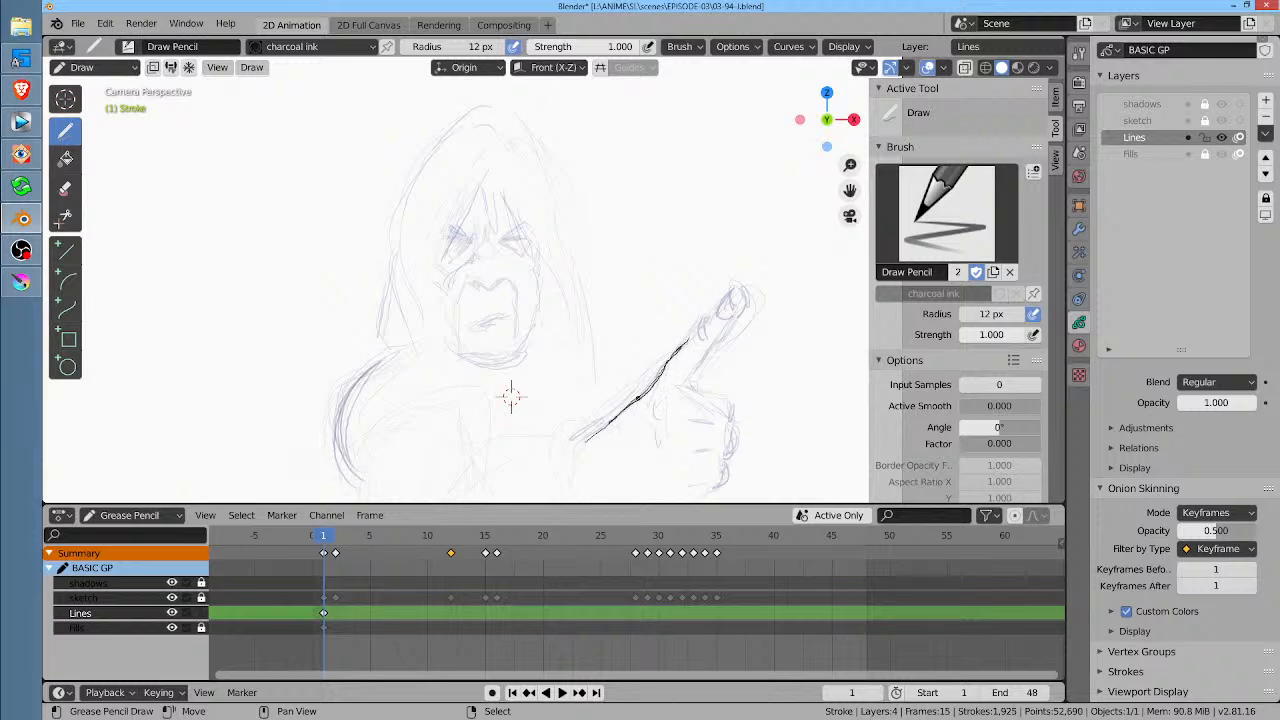
{"action": "key", "text": "ctrl+z"}
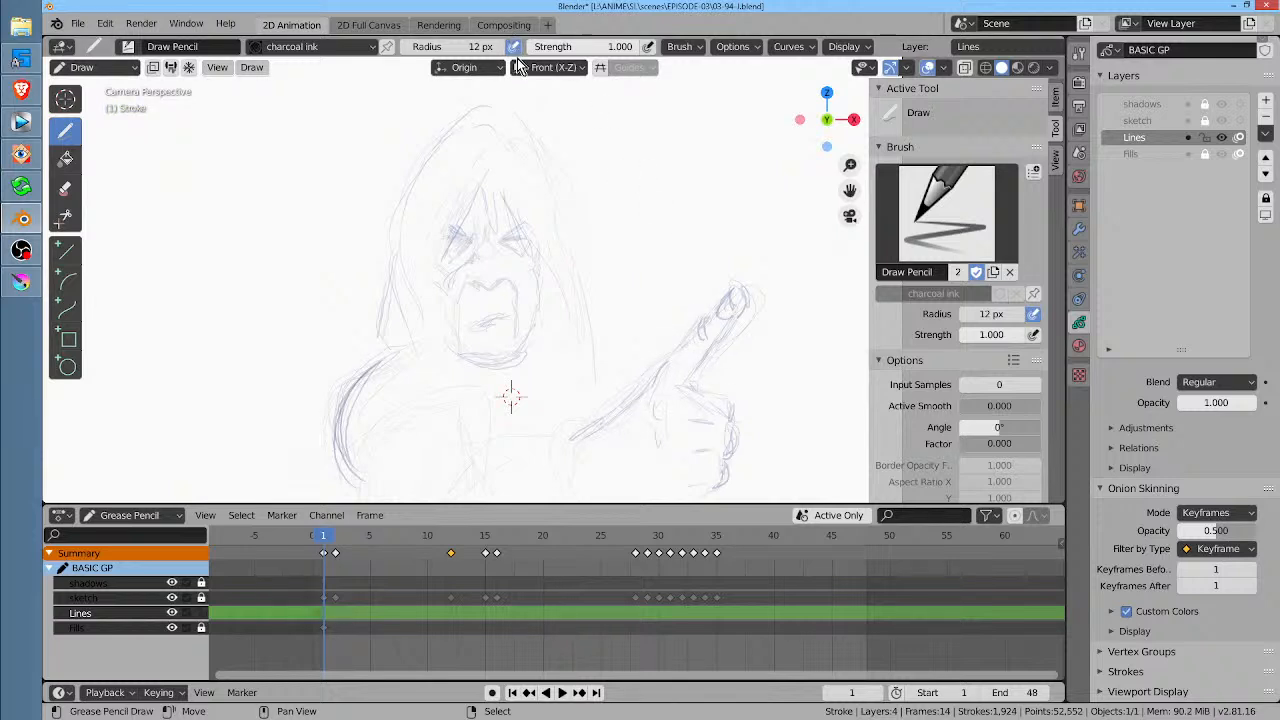
{"action": "left_click", "coordinate": [514, 47]}
{"action": "left_click_drag", "start_coordinate": [589, 437], "coordinate": [647, 381]}
{"action": "key", "text": "ctrl+z"}
Step: Ink the nose, the folds running down beside the mouth, and the lips over the face sketch
{"action": "mouse_move", "coordinate": [508, 391]}
{"action": "middle_mouse_down"}
{"action": "mouse_move", "coordinate": [434, 337]}
{"action": "mouse_move", "coordinate": [458, 345]}
{"action": "mouse_move", "coordinate": [443, 357]}
{"action": "mouse_move", "coordinate": [505, 354]}
{"action": "middle_mouse_up"}
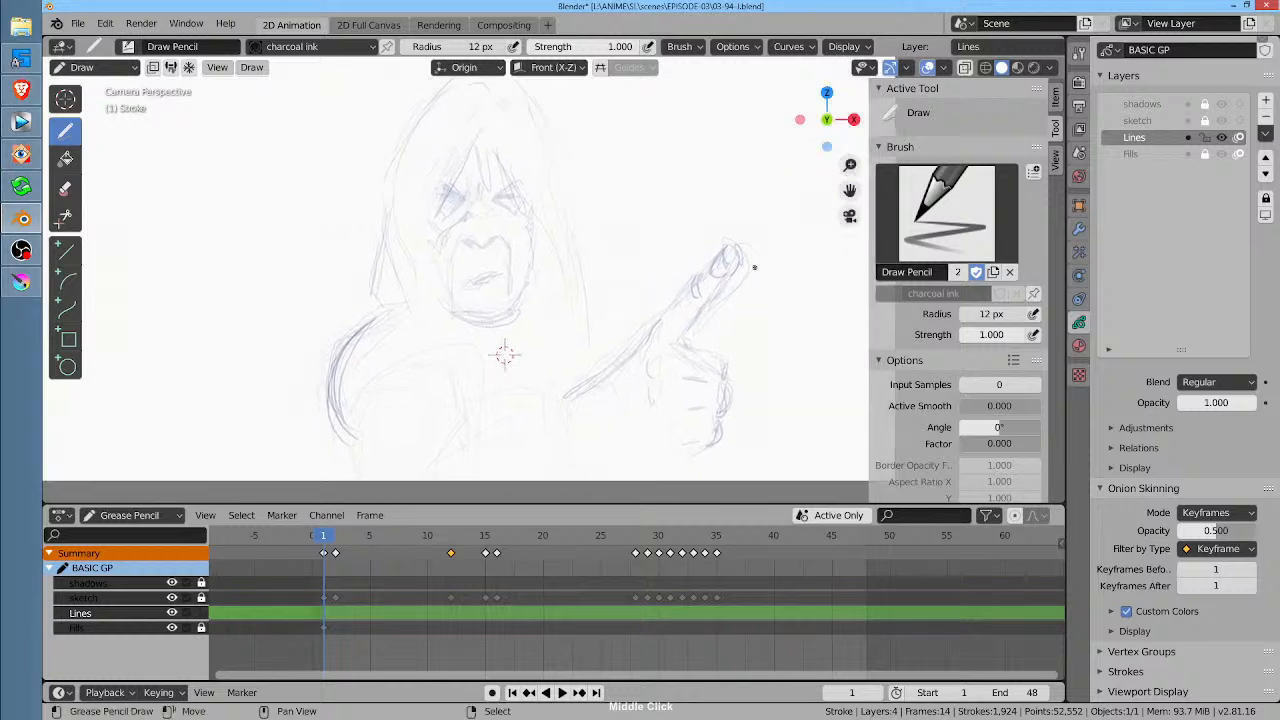
{"action": "key", "text": "shift+space"}
{"action": "mouse_move", "coordinate": [573, 274]}
{"action": "middle_mouse_down", "text": "ctrl"}
{"action": "mouse_move", "coordinate": [560, 283]}
{"action": "mouse_move", "coordinate": [611, 217]}
{"action": "mouse_move", "coordinate": [626, 323]}
{"action": "middle_mouse_up", "text": "ctrl"}
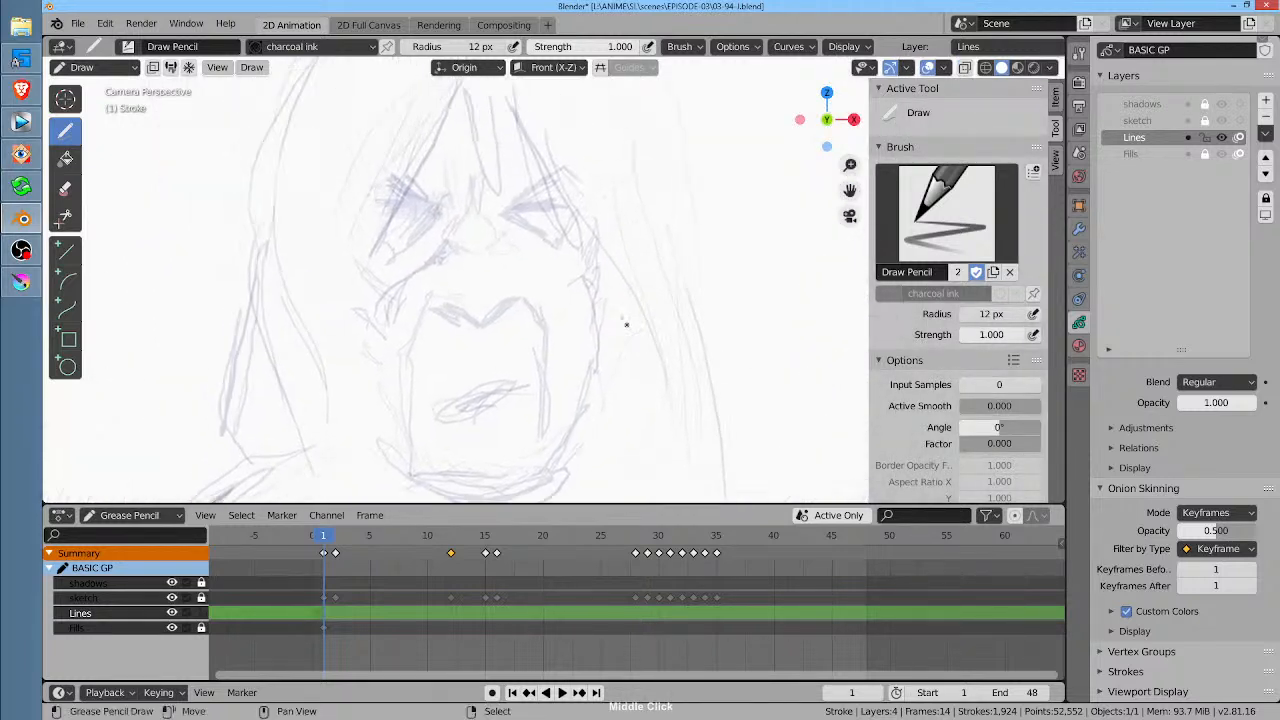
{"action": "mouse_move", "coordinate": [441, 287]}
{"action": "left_mouse_down"}
{"action": "mouse_move", "coordinate": [449, 311]}
{"action": "mouse_move", "coordinate": [488, 320]}
{"action": "mouse_move", "coordinate": [522, 286]}
{"action": "mouse_move", "coordinate": [436, 302]}
{"action": "mouse_move", "coordinate": [406, 358]}
{"action": "mouse_move", "coordinate": [408, 407]}
{"action": "left_mouse_up"}
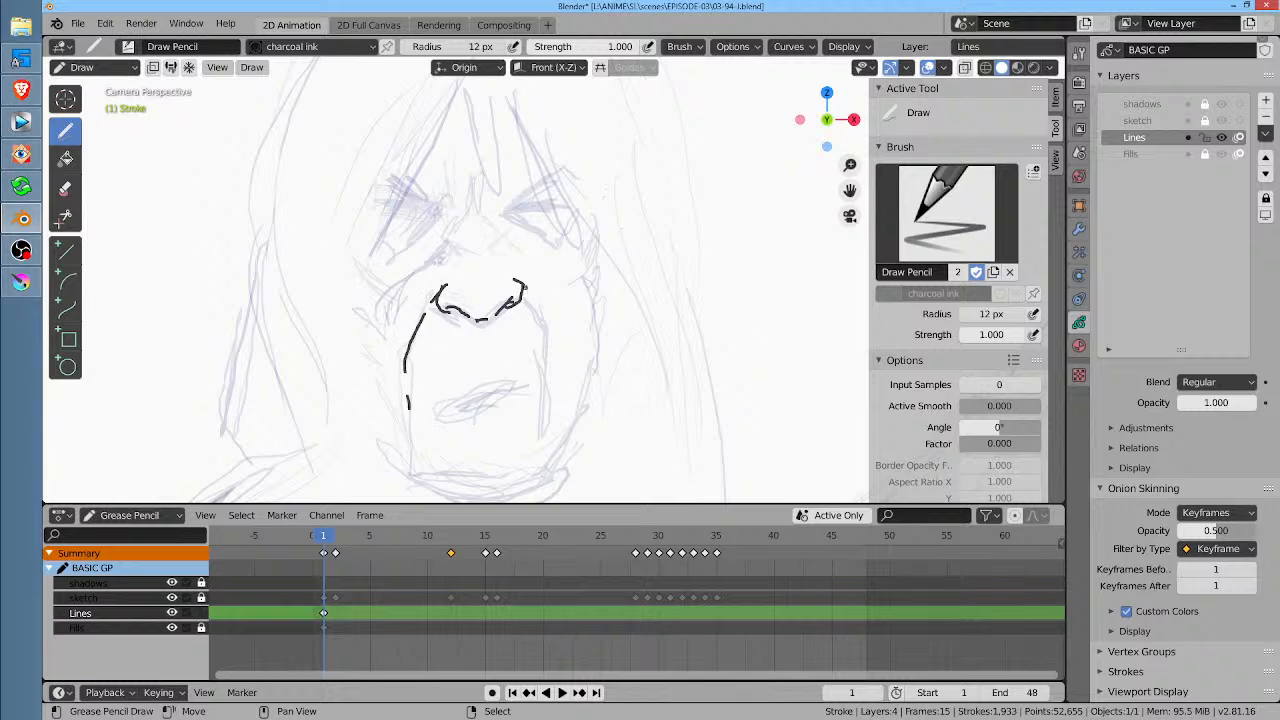
{"action": "mouse_move", "coordinate": [522, 287]}
{"action": "left_mouse_down"}
{"action": "mouse_move", "coordinate": [552, 366]}
{"action": "mouse_move", "coordinate": [548, 414]}
{"action": "left_mouse_up"}
{"action": "mouse_move", "coordinate": [409, 412]}
{"action": "left_mouse_down"}
{"action": "mouse_move", "coordinate": [411, 426]}
{"action": "mouse_move", "coordinate": [533, 388]}
{"action": "left_mouse_up"}
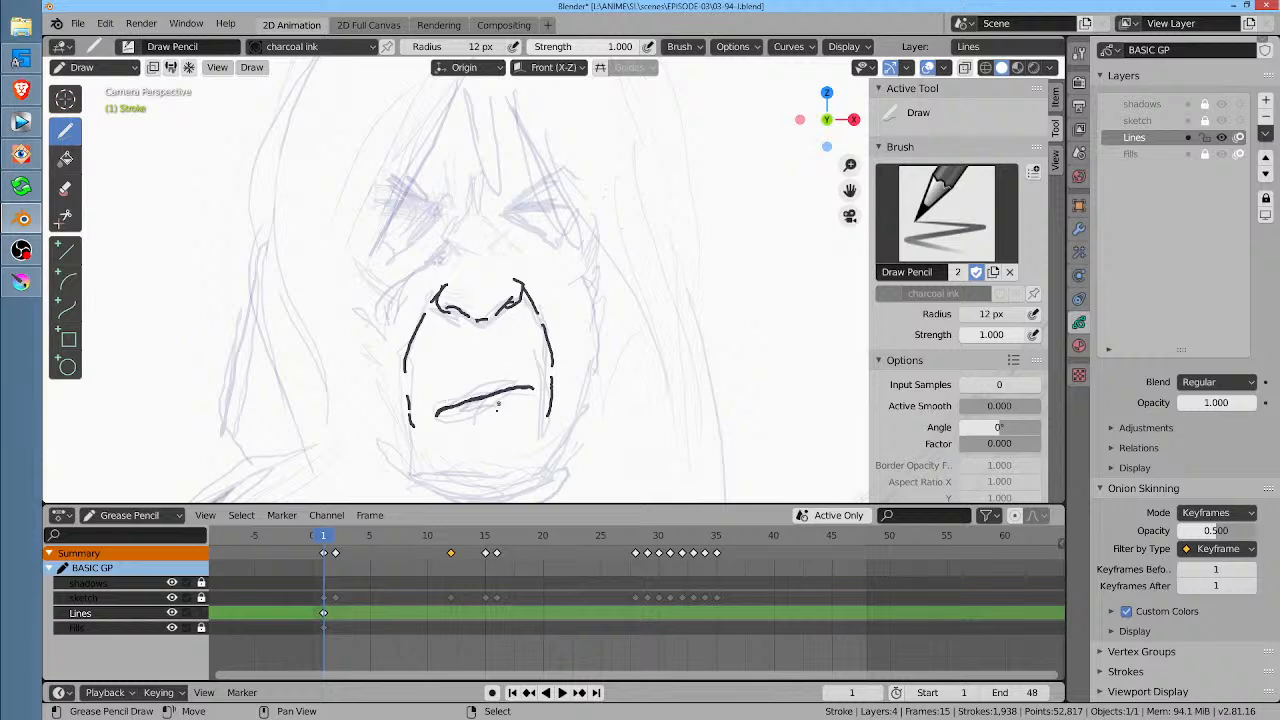
{"action": "left_click_drag", "start_coordinate": [458, 426], "coordinate": [514, 413]}
Step: Ink both frowning eyebrows as thick strokes slanting down toward the nose bridge
{"action": "left_click_drag", "start_coordinate": [446, 193], "coordinate": [436, 212]}
{"action": "mouse_move", "coordinate": [392, 188]}
{"action": "left_mouse_down"}
{"action": "mouse_move", "coordinate": [440, 210]}
{"action": "mouse_move", "coordinate": [430, 204]}
{"action": "mouse_move", "coordinate": [494, 208]}
{"action": "mouse_move", "coordinate": [566, 172]}
{"action": "left_mouse_up"}
{"action": "left_click_drag", "start_coordinate": [510, 204], "coordinate": [573, 174]}
{"action": "left_click_drag", "start_coordinate": [549, 181], "coordinate": [579, 170]}
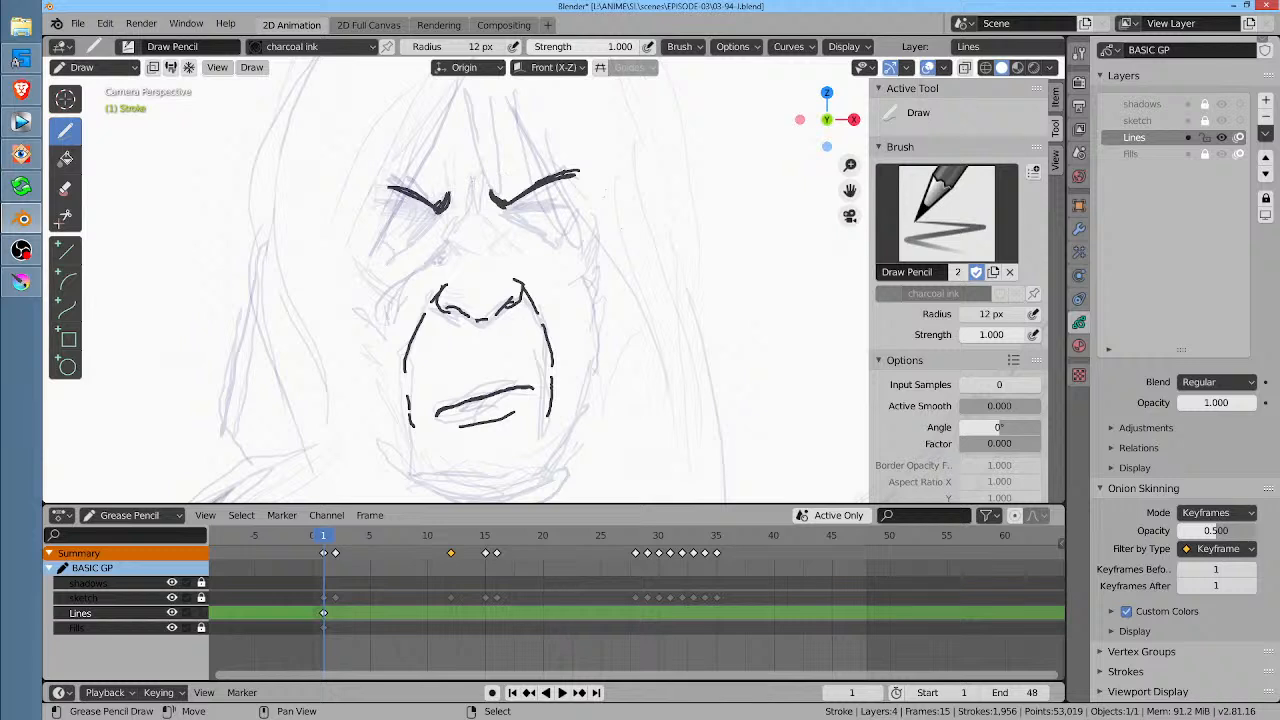
Step: Extend the brow on one side and ink the narrowed eyelids and under-eye lines of both eyes
{"action": "left_click_drag", "start_coordinate": [372, 188], "coordinate": [414, 198]}
{"action": "left_click_drag", "start_coordinate": [506, 210], "coordinate": [556, 197]}
{"action": "left_click_drag", "start_coordinate": [504, 215], "coordinate": [568, 197]}
{"action": "mouse_move", "coordinate": [440, 215]}
{"action": "left_mouse_down"}
{"action": "mouse_move", "coordinate": [384, 215]}
{"action": "mouse_move", "coordinate": [402, 214]}
{"action": "left_mouse_up"}
{"action": "mouse_move", "coordinate": [444, 218]}
{"action": "left_mouse_down"}
{"action": "mouse_move", "coordinate": [382, 212]}
{"action": "mouse_move", "coordinate": [399, 254]}
{"action": "left_mouse_up"}
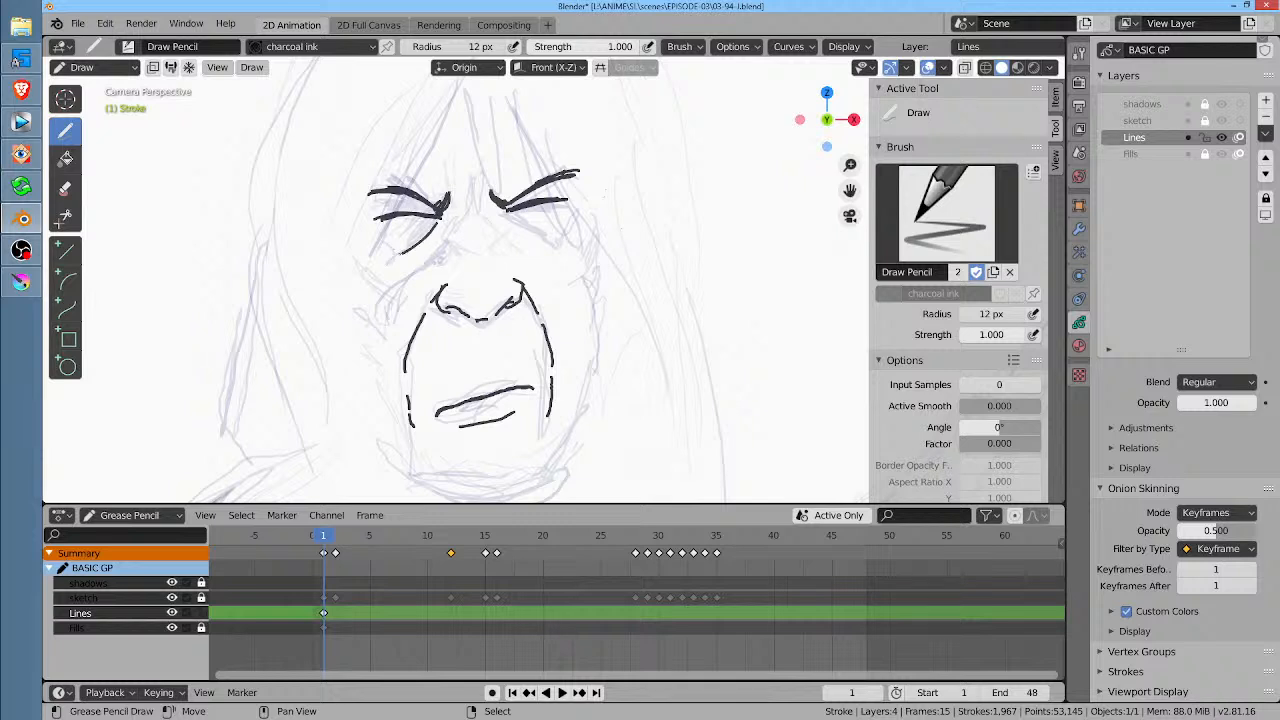
{"action": "left_click_drag", "start_coordinate": [510, 216], "coordinate": [549, 244]}
Step: Ink the creases on the nose bridge and the wrinkle lines down both cheeks
{"action": "mouse_move", "coordinate": [490, 210]}
{"action": "left_mouse_down"}
{"action": "mouse_move", "coordinate": [503, 254]}
{"action": "mouse_move", "coordinate": [463, 243]}
{"action": "mouse_move", "coordinate": [467, 289]}
{"action": "left_mouse_up"}
{"action": "mouse_move", "coordinate": [575, 228]}
{"action": "left_mouse_down"}
{"action": "mouse_move", "coordinate": [565, 238]}
{"action": "mouse_move", "coordinate": [583, 288]}
{"action": "mouse_move", "coordinate": [565, 410]}
{"action": "left_mouse_up"}
{"action": "mouse_move", "coordinate": [365, 306]}
{"action": "left_mouse_down"}
{"action": "mouse_move", "coordinate": [393, 339]}
{"action": "mouse_move", "coordinate": [398, 384]}
{"action": "left_mouse_up"}
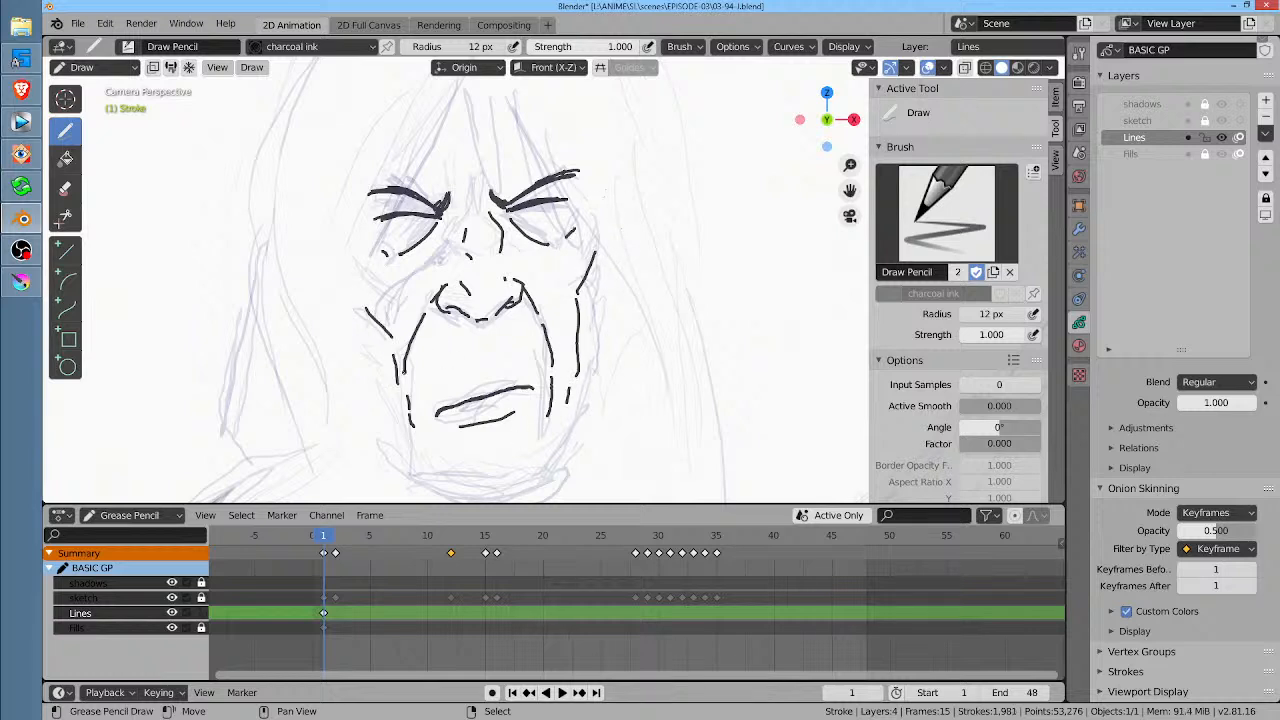
Step: Ink the jawline as one curve around the chin and up to the cheekbone
{"action": "mouse_move", "coordinate": [638, 349]}
{"action": "middle_mouse_down"}
{"action": "mouse_move", "coordinate": [580, 400]}
{"action": "mouse_move", "coordinate": [558, 493]}
{"action": "middle_mouse_up"}
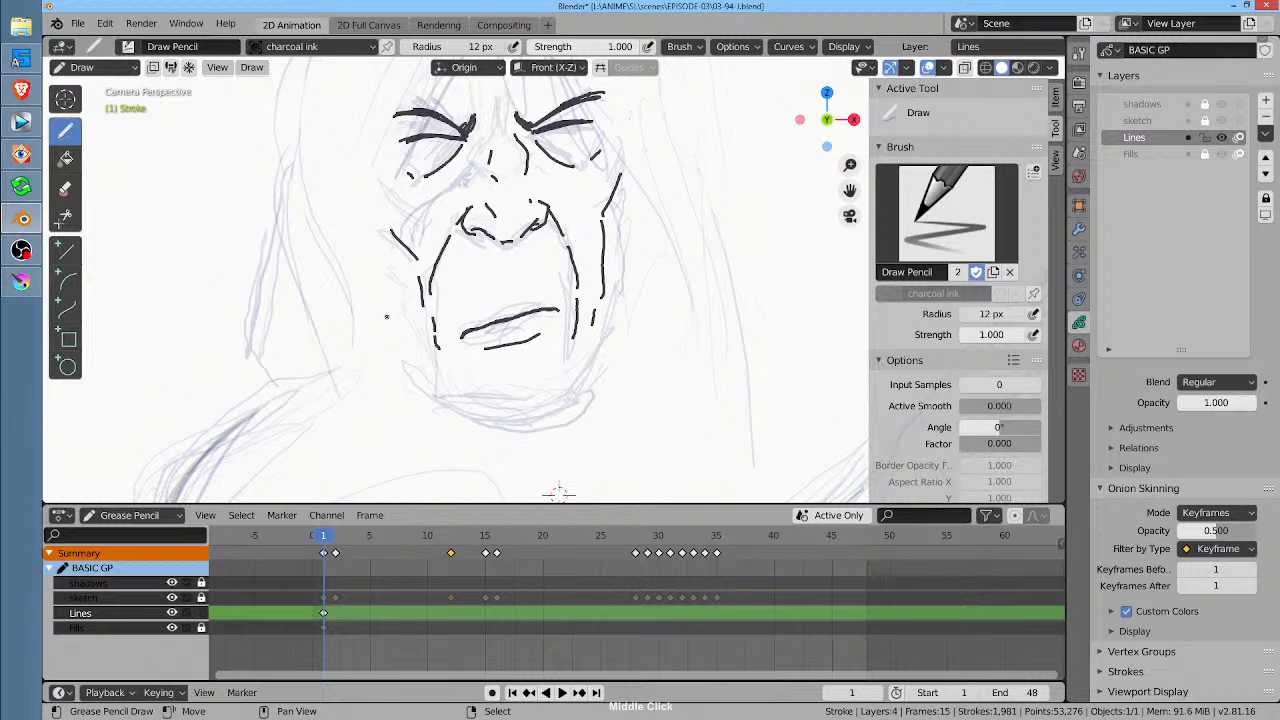
{"action": "mouse_move", "coordinate": [383, 308]}
{"action": "left_mouse_down"}
{"action": "mouse_move", "coordinate": [458, 402]}
{"action": "mouse_move", "coordinate": [495, 419]}
{"action": "mouse_move", "coordinate": [548, 418]}
{"action": "mouse_move", "coordinate": [594, 378]}
{"action": "mouse_move", "coordinate": [618, 304]}
{"action": "mouse_move", "coordinate": [620, 228]}
{"action": "left_mouse_up"}
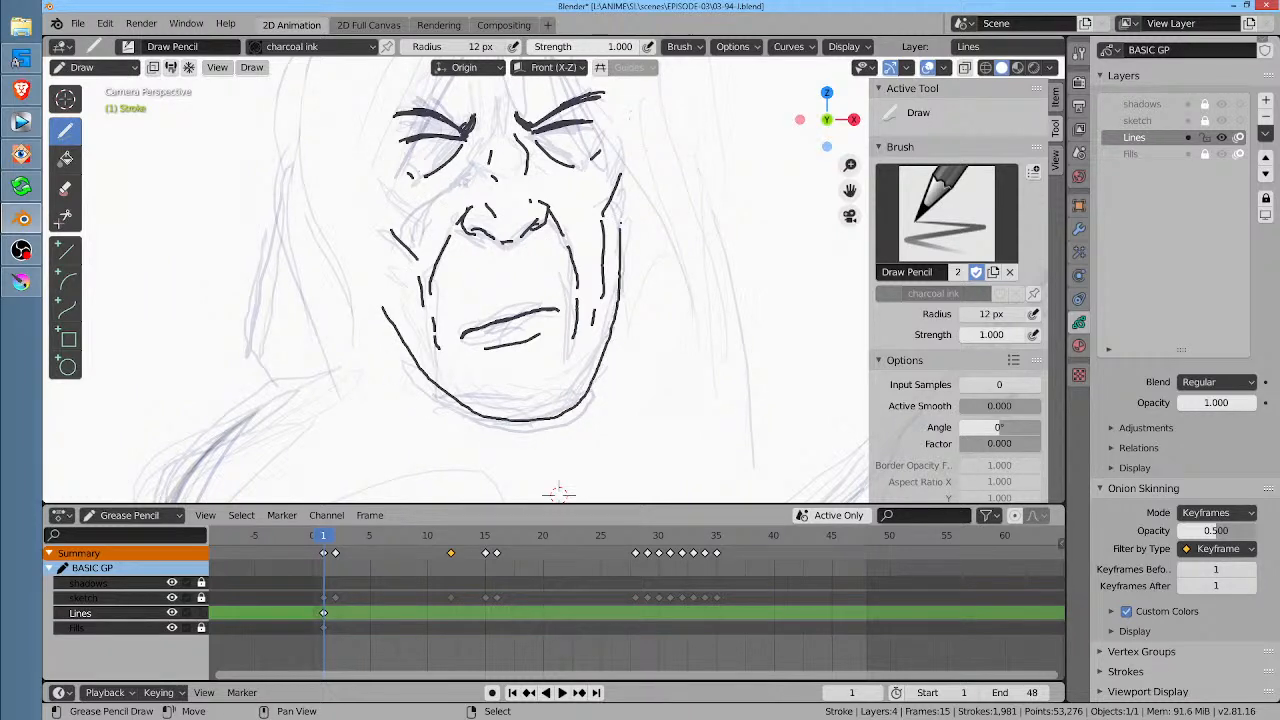
{"action": "left_click_drag", "start_coordinate": [621, 180], "coordinate": [621, 176]}
Step: Ink the jagged fringe over the forehead and the hair strands framing both sides of the face
{"action": "middle_click_drag", "start_coordinate": [628, 272], "coordinate": [640, 354]}
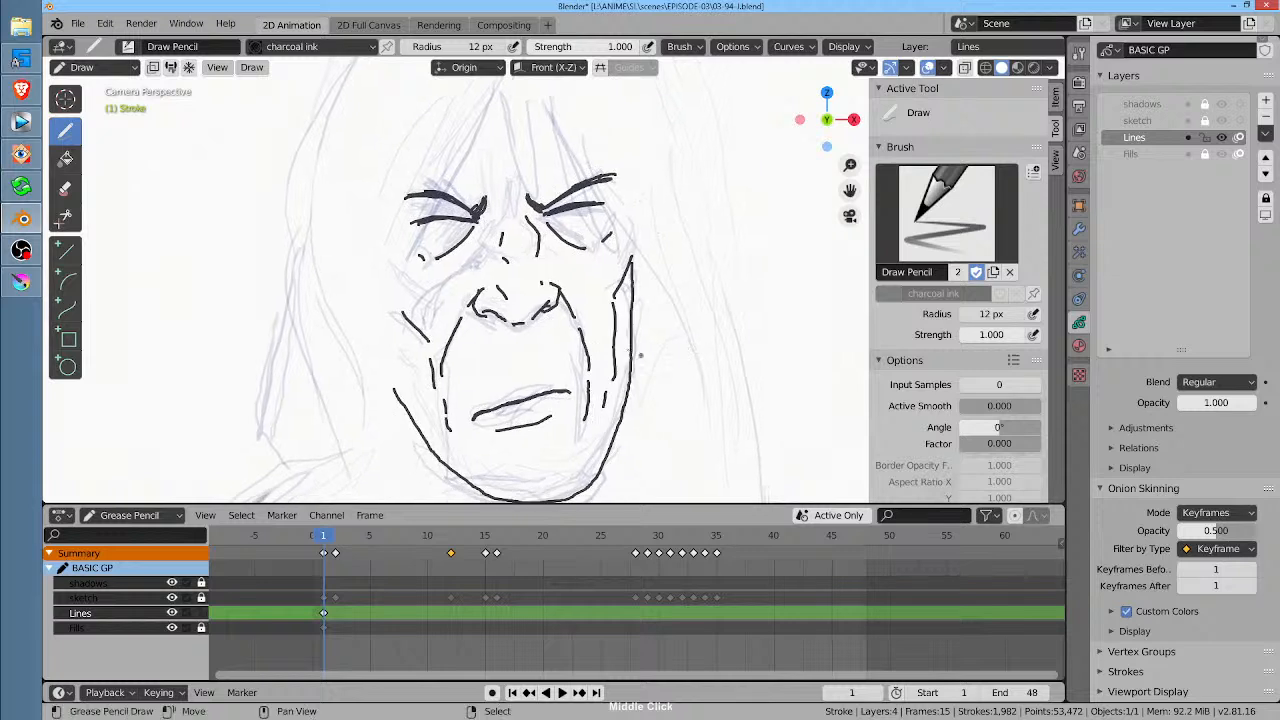
{"action": "left_click_drag", "start_coordinate": [494, 92], "coordinate": [400, 298]}
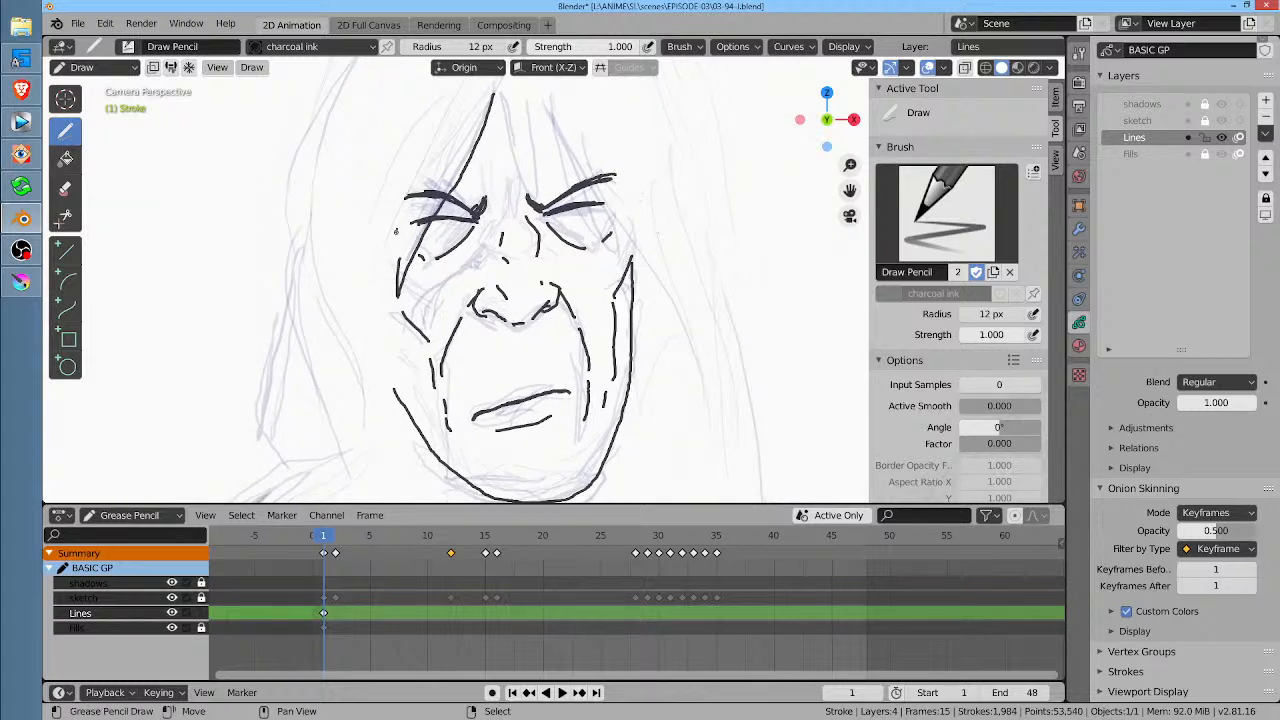
{"action": "left_click_drag", "start_coordinate": [397, 244], "coordinate": [390, 320]}
{"action": "middle_click_drag", "start_coordinate": [521, 99], "coordinate": [481, 116]}
{"action": "left_click_drag", "start_coordinate": [464, 112], "coordinate": [480, 218]}
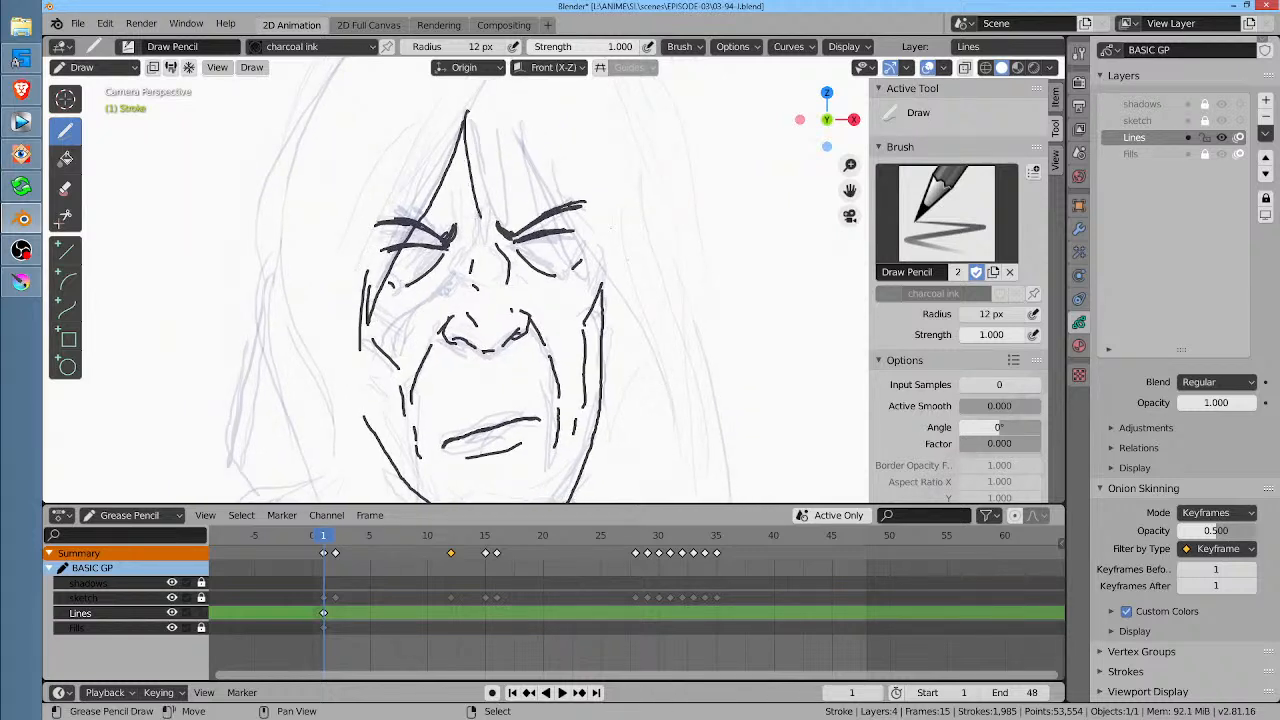
{"action": "mouse_move", "coordinate": [474, 168]}
{"action": "left_mouse_down"}
{"action": "mouse_move", "coordinate": [479, 218]}
{"action": "mouse_move", "coordinate": [542, 182]}
{"action": "mouse_move", "coordinate": [586, 212]}
{"action": "mouse_move", "coordinate": [614, 336]}
{"action": "left_mouse_up"}
{"action": "middle_click_drag", "start_coordinate": [654, 387], "coordinate": [589, 494]}
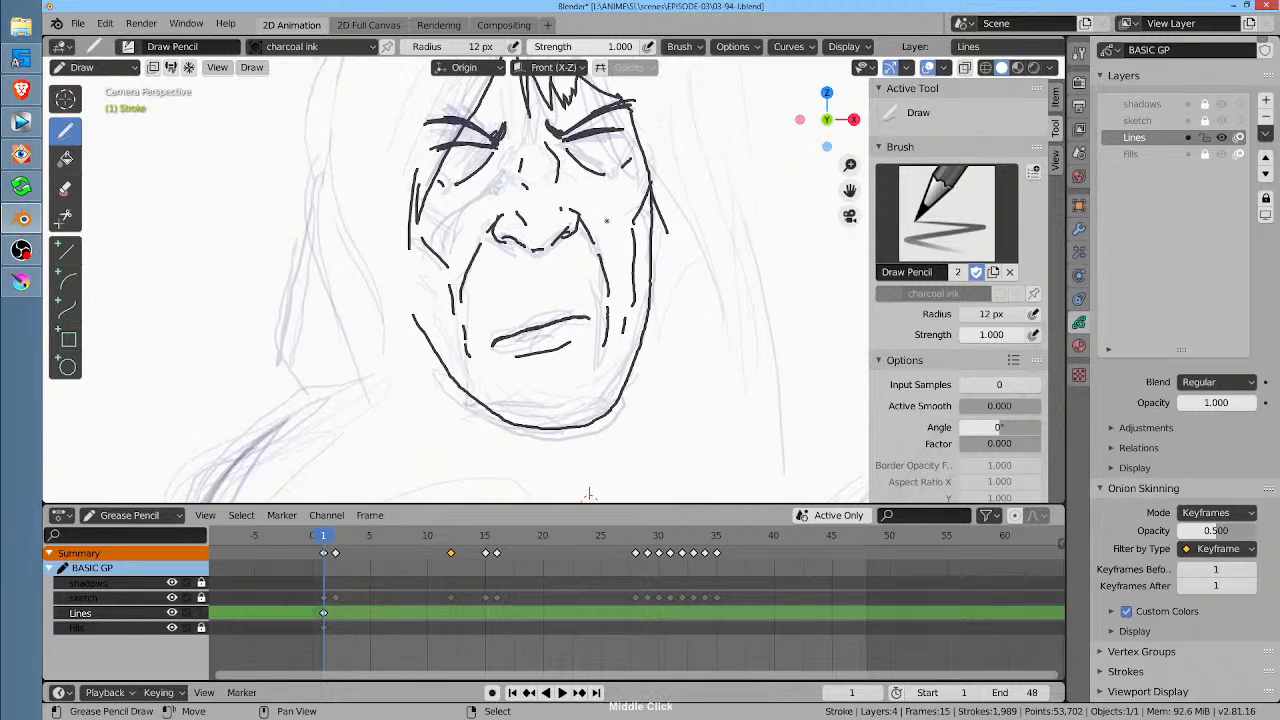
{"action": "left_click_drag", "start_coordinate": [418, 248], "coordinate": [410, 398]}
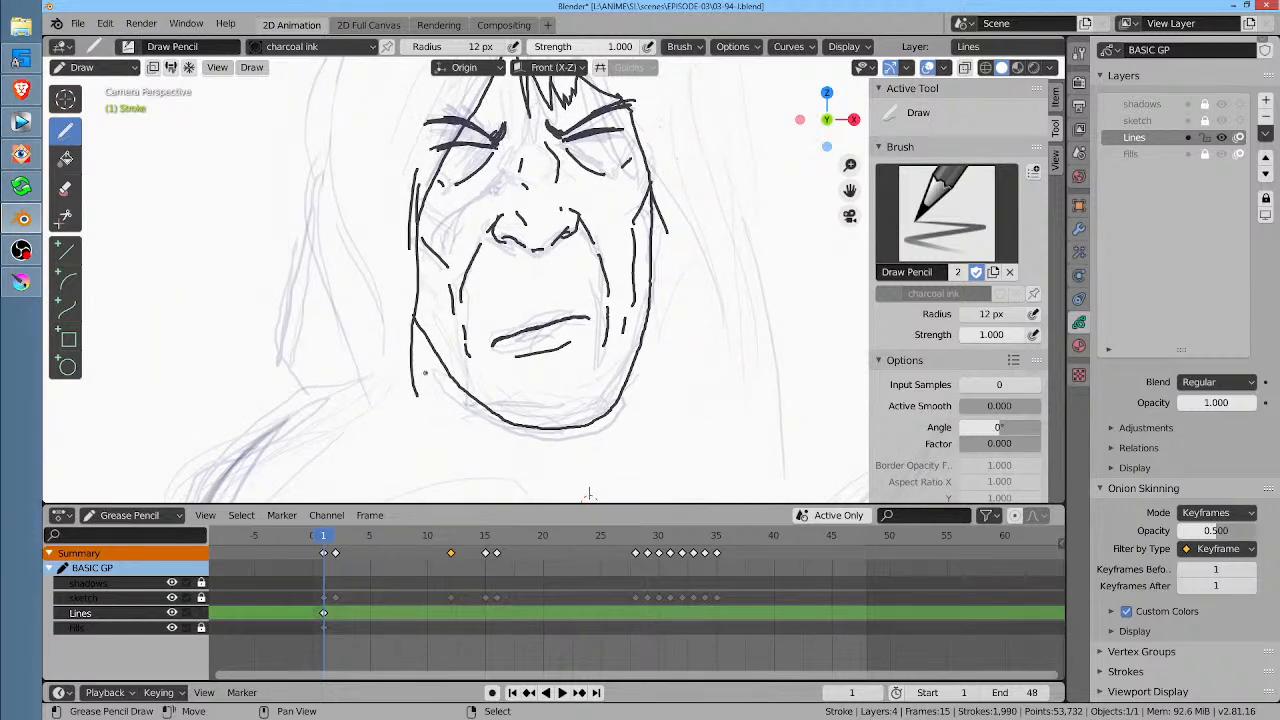
Step: Nudge the inked nose strokes with the Grab sculpt brush and return to Draw mode
{"action": "middle_click_drag", "start_coordinate": [622, 258], "coordinate": [578, 328]}
{"action": "middle_click_drag", "start_coordinate": [523, 395], "coordinate": [533, 411]}
{"action": "key", "text": "ctrl+Tab"}
{"action": "mouse_move", "coordinate": [498, 264]}
{"action": "left_mouse_down"}
{"action": "mouse_move", "coordinate": [486, 267]}
{"action": "mouse_move", "coordinate": [519, 269]}
{"action": "left_mouse_up"}
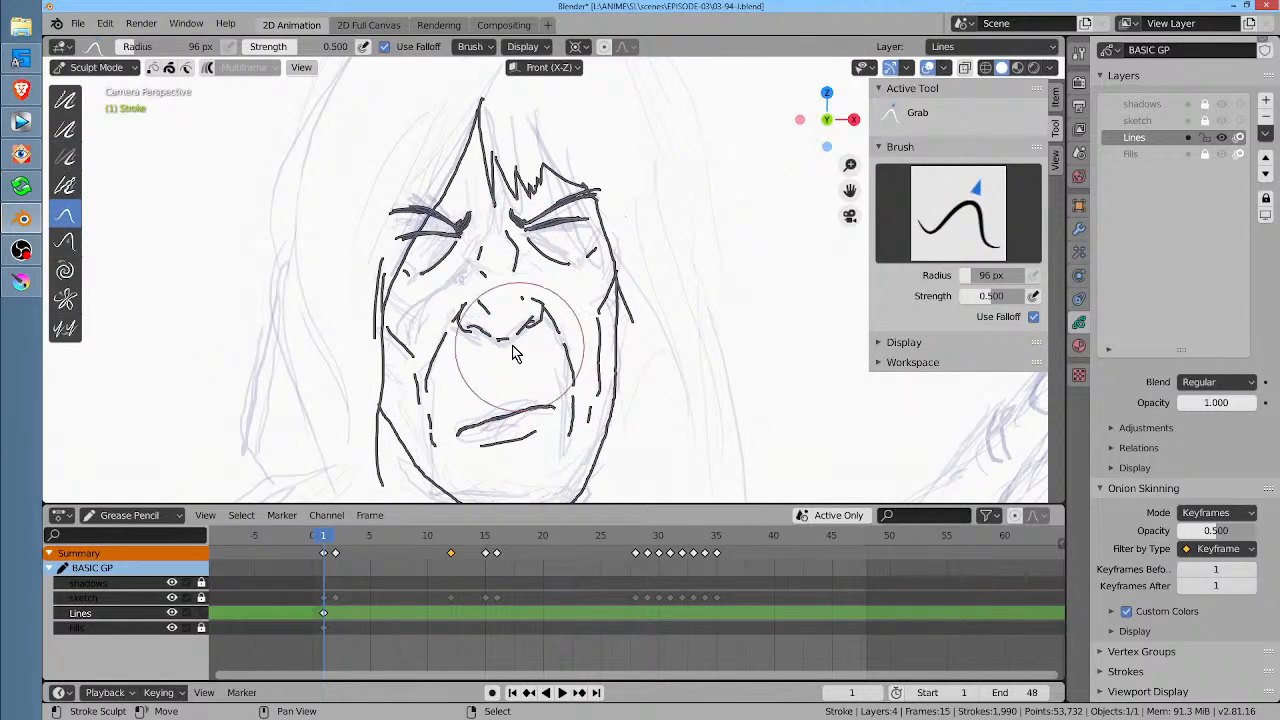
{"action": "left_click_drag", "start_coordinate": [509, 345], "coordinate": [516, 343]}
{"action": "key", "text": "f"}
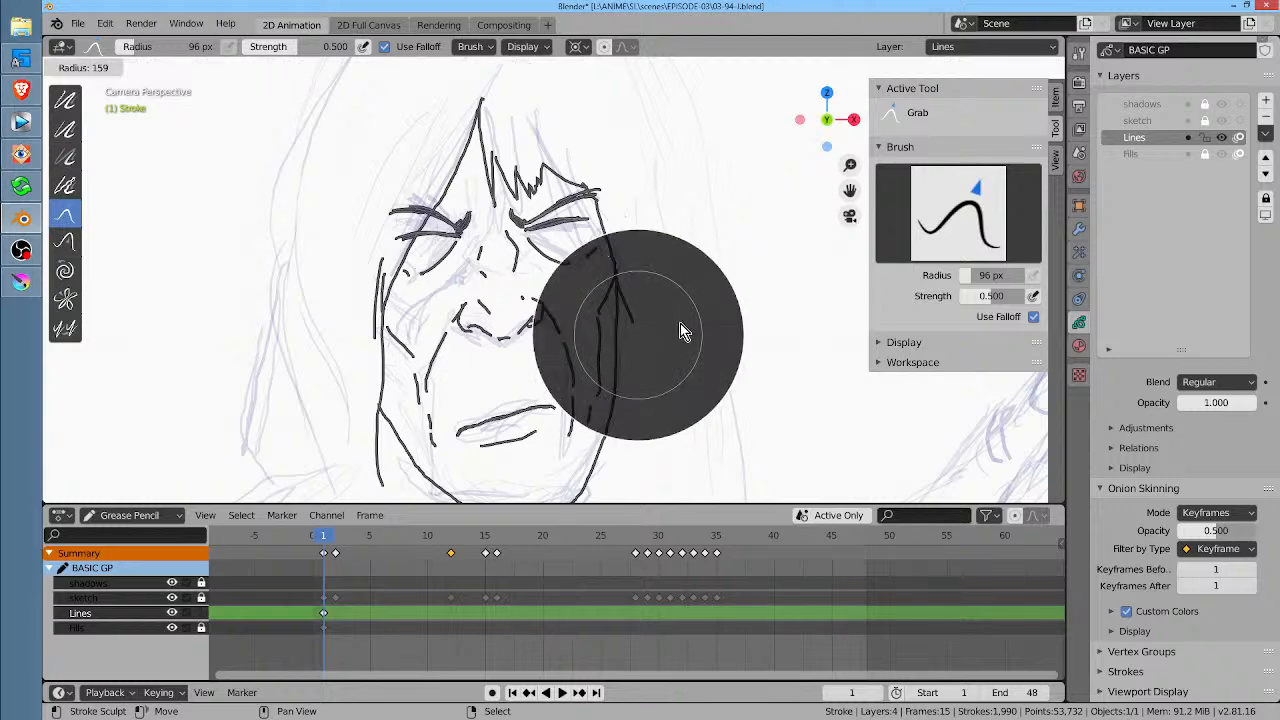
{"action": "key", "text": "Escape"}
{"action": "key", "text": "ctrl+Tab"}
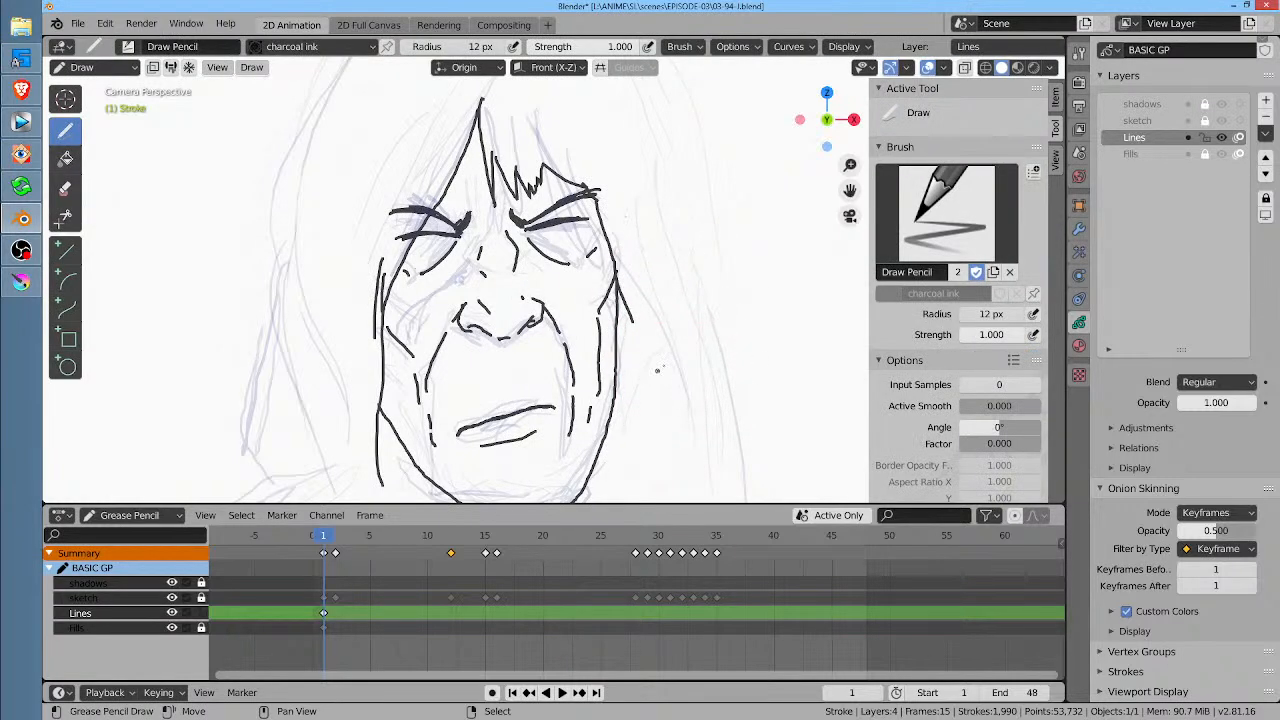
Step: Add a short stroke beside the cheek and ink the hood's outer outline around the whole head
{"action": "middle_click_drag", "start_coordinate": [669, 315], "coordinate": [683, 295]}
{"action": "left_click_drag", "start_coordinate": [629, 329], "coordinate": [633, 345]}
{"action": "middle_click_drag", "start_coordinate": [604, 290], "coordinate": [625, 449]}
{"action": "mouse_move", "coordinate": [526, 145]}
{"action": "middle_mouse_down"}
{"action": "mouse_move", "coordinate": [521, 185]}
{"action": "mouse_move", "coordinate": [554, 257]}
{"action": "mouse_move", "coordinate": [544, 300]}
{"action": "middle_mouse_up"}
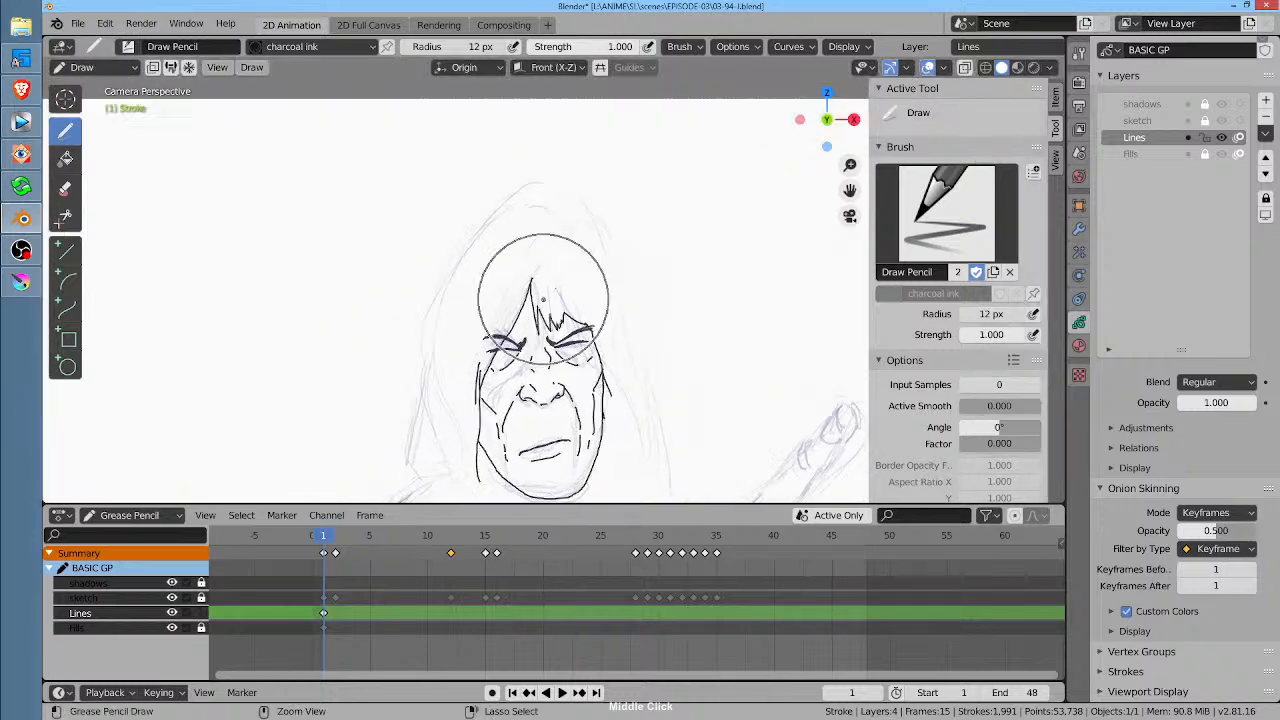
{"action": "middle_click_drag", "start_coordinate": [558, 248], "coordinate": [567, 157]}
{"action": "mouse_move", "coordinate": [533, 446]}
{"action": "middle_mouse_down"}
{"action": "mouse_move", "coordinate": [557, 363]}
{"action": "mouse_move", "coordinate": [535, 367]}
{"action": "middle_mouse_up"}
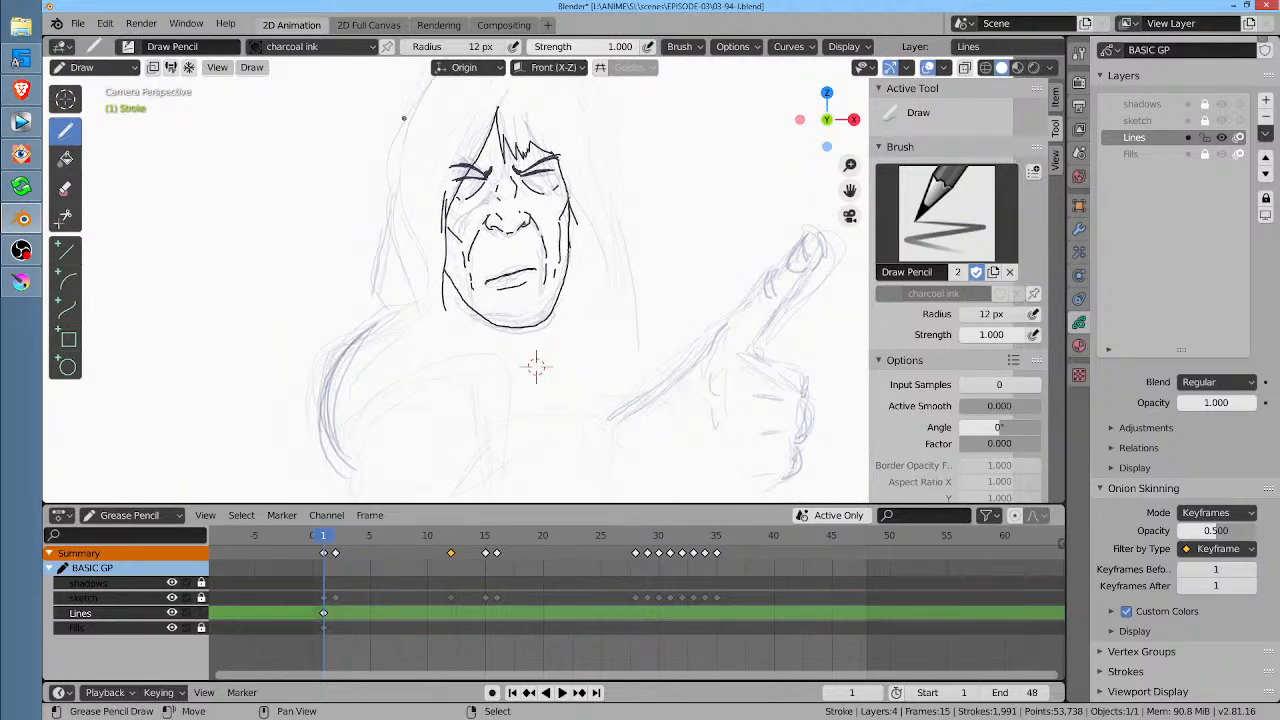
{"action": "left_click_drag", "start_coordinate": [404, 116], "coordinate": [365, 324]}
{"action": "middle_click_drag", "start_coordinate": [537, 366], "coordinate": [465, 494]}
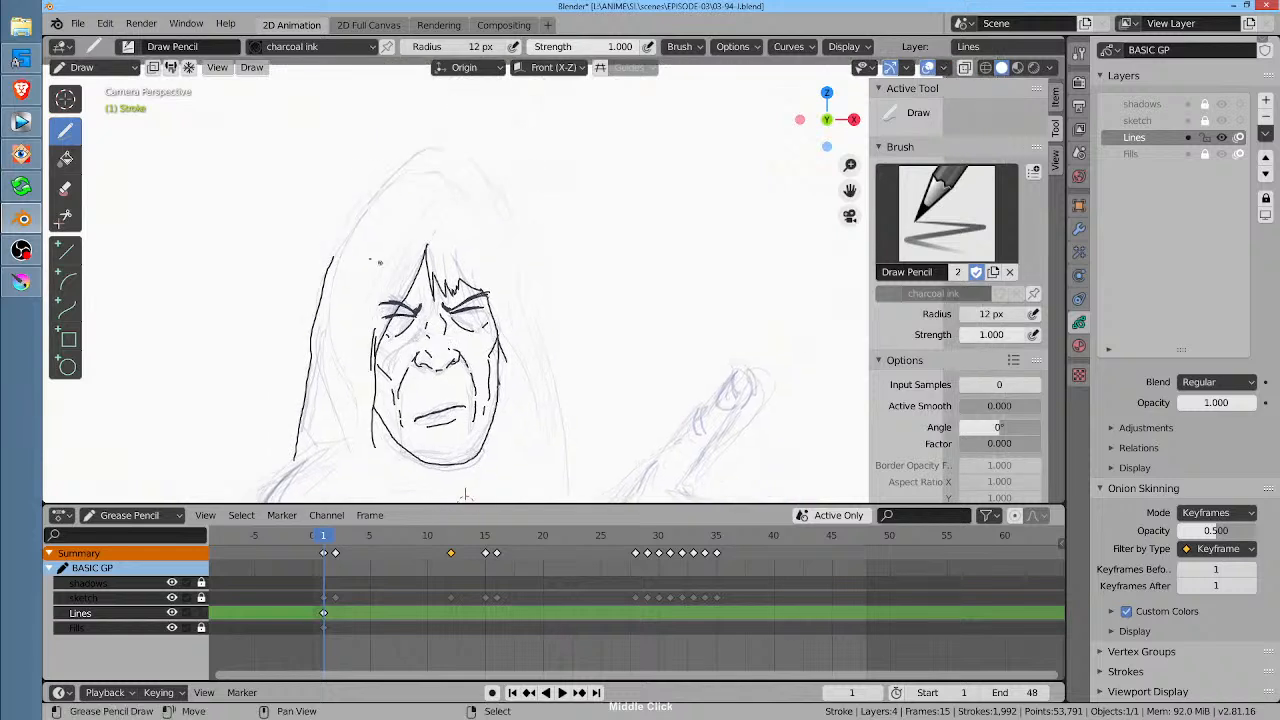
{"action": "mouse_move", "coordinate": [336, 260]}
{"action": "left_mouse_down"}
{"action": "mouse_move", "coordinate": [386, 174]}
{"action": "mouse_move", "coordinate": [432, 156]}
{"action": "mouse_move", "coordinate": [470, 171]}
{"action": "mouse_move", "coordinate": [538, 290]}
{"action": "mouse_move", "coordinate": [600, 465]}
{"action": "left_mouse_up"}
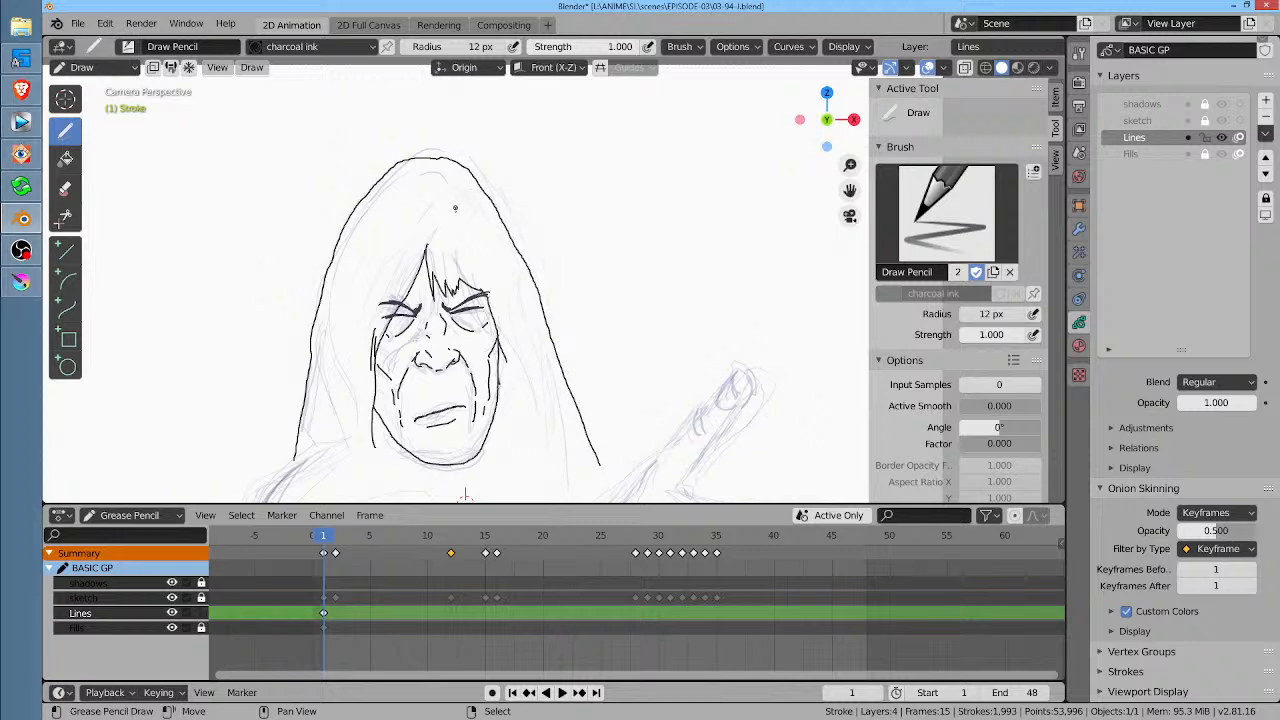
Step: Pull the top of the hood outline slightly down with the Grab sculpt brush and return to Draw mode
{"action": "key", "text": "ctrl+Tab"}
{"action": "mouse_move", "coordinate": [394, 148]}
{"action": "left_mouse_down"}
{"action": "mouse_move", "coordinate": [391, 160]}
{"action": "mouse_move", "coordinate": [458, 160]}
{"action": "mouse_move", "coordinate": [466, 174]}
{"action": "left_mouse_up"}
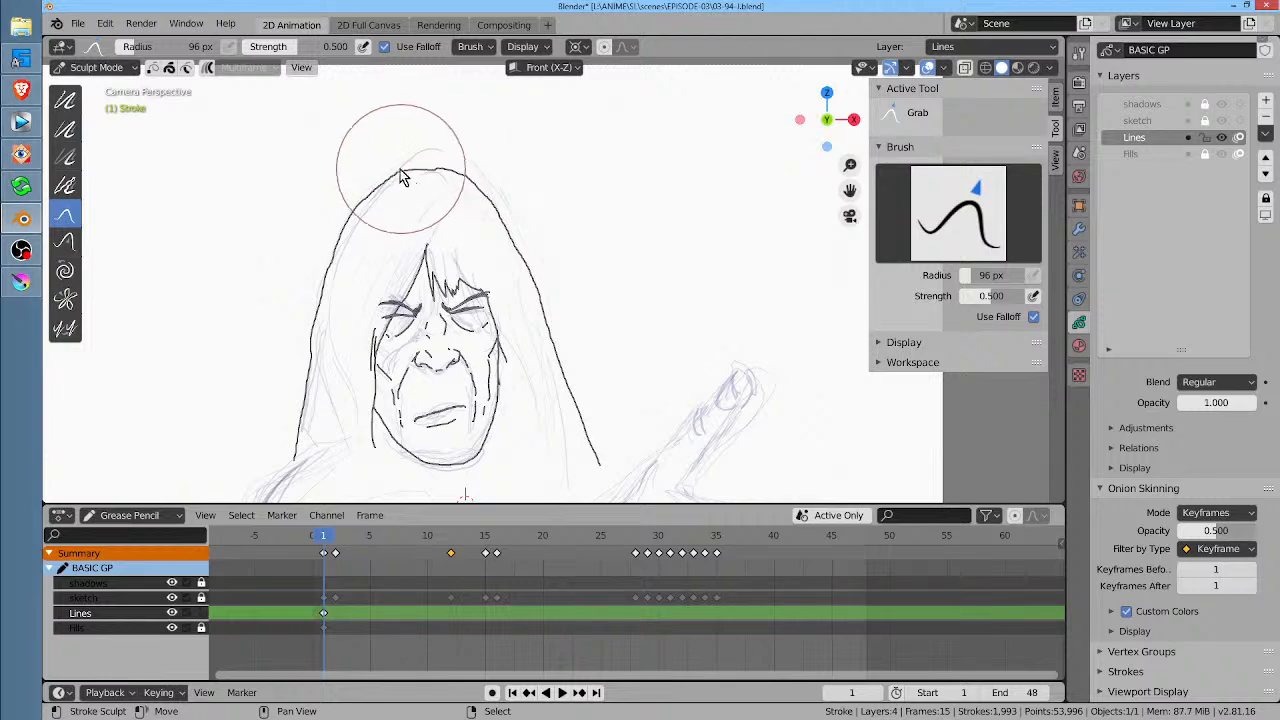
{"action": "key", "text": "ctrl+Tab"}
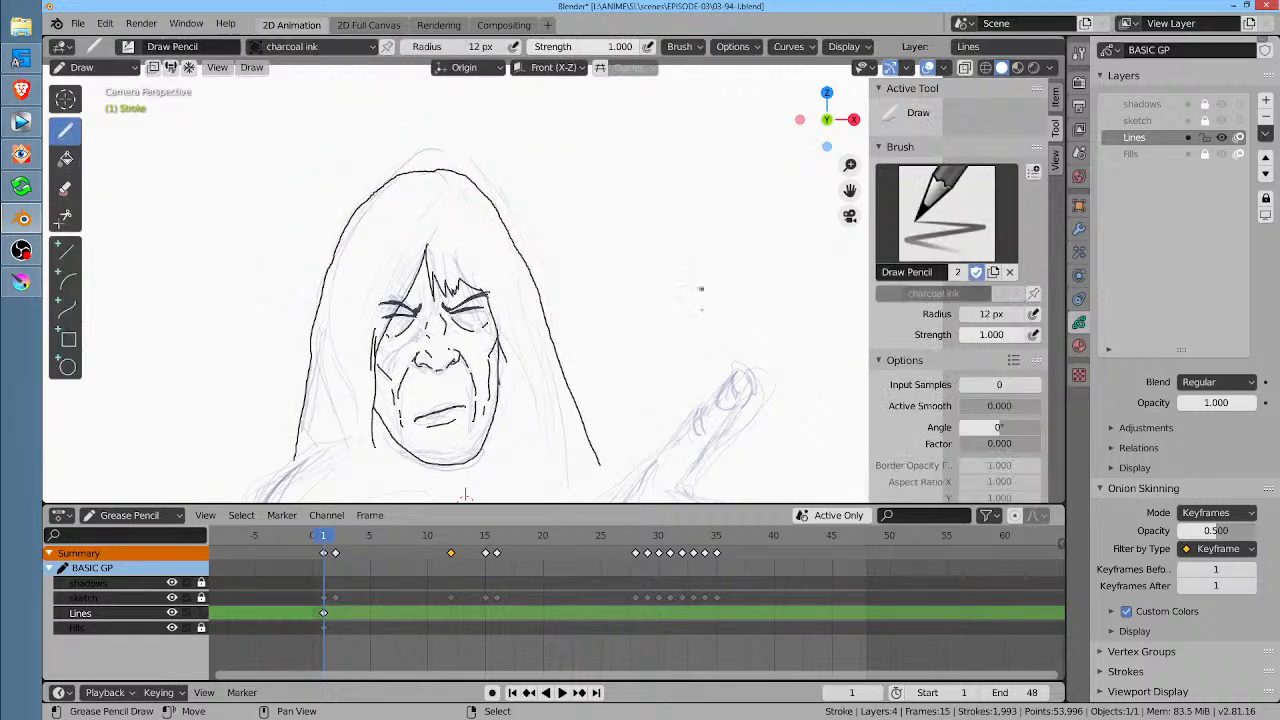
Step: Ink the pointing finger with its nail and knuckle details, and begin the lines of the curled hand below
{"action": "mouse_move", "coordinate": [637, 355]}
{"action": "middle_mouse_down"}
{"action": "mouse_move", "coordinate": [674, 231]}
{"action": "mouse_move", "coordinate": [586, 171]}
{"action": "middle_mouse_up"}
{"action": "mouse_move", "coordinate": [401, 352]}
{"action": "middle_mouse_down"}
{"action": "mouse_move", "coordinate": [391, 331]}
{"action": "mouse_move", "coordinate": [363, 338]}
{"action": "middle_mouse_up"}
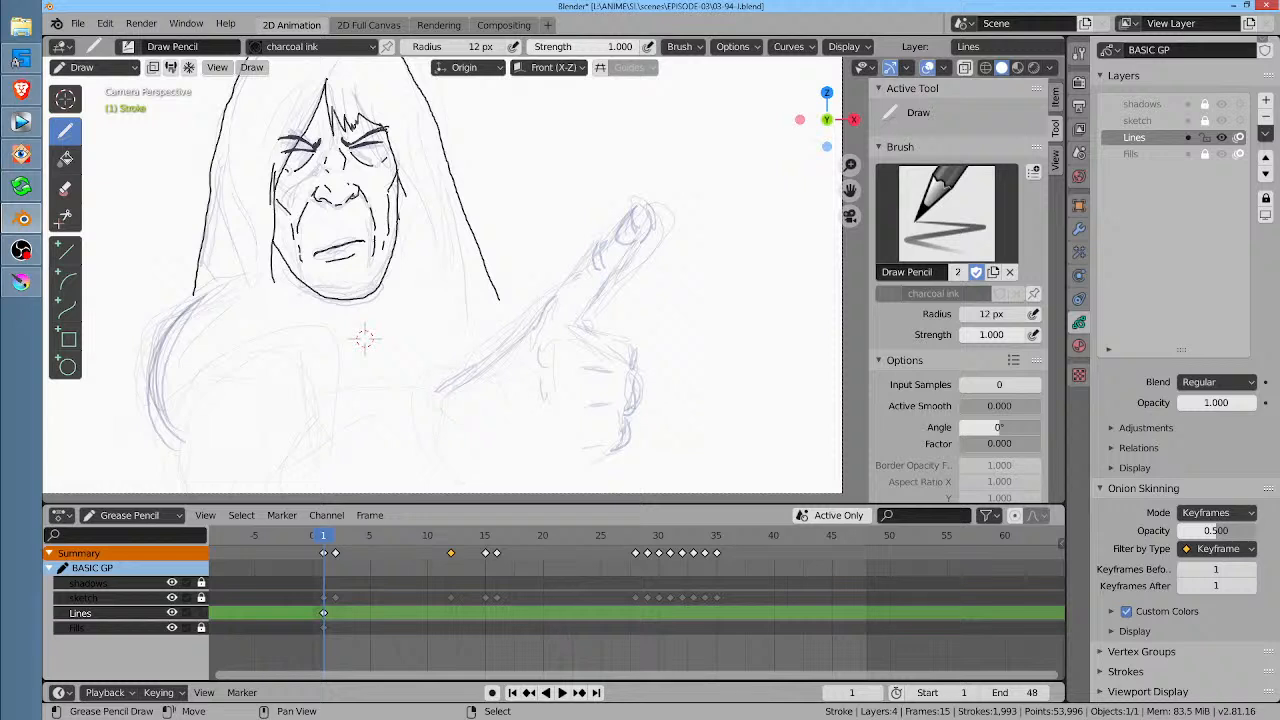
{"action": "left_click_drag", "start_coordinate": [533, 330], "coordinate": [640, 204]}
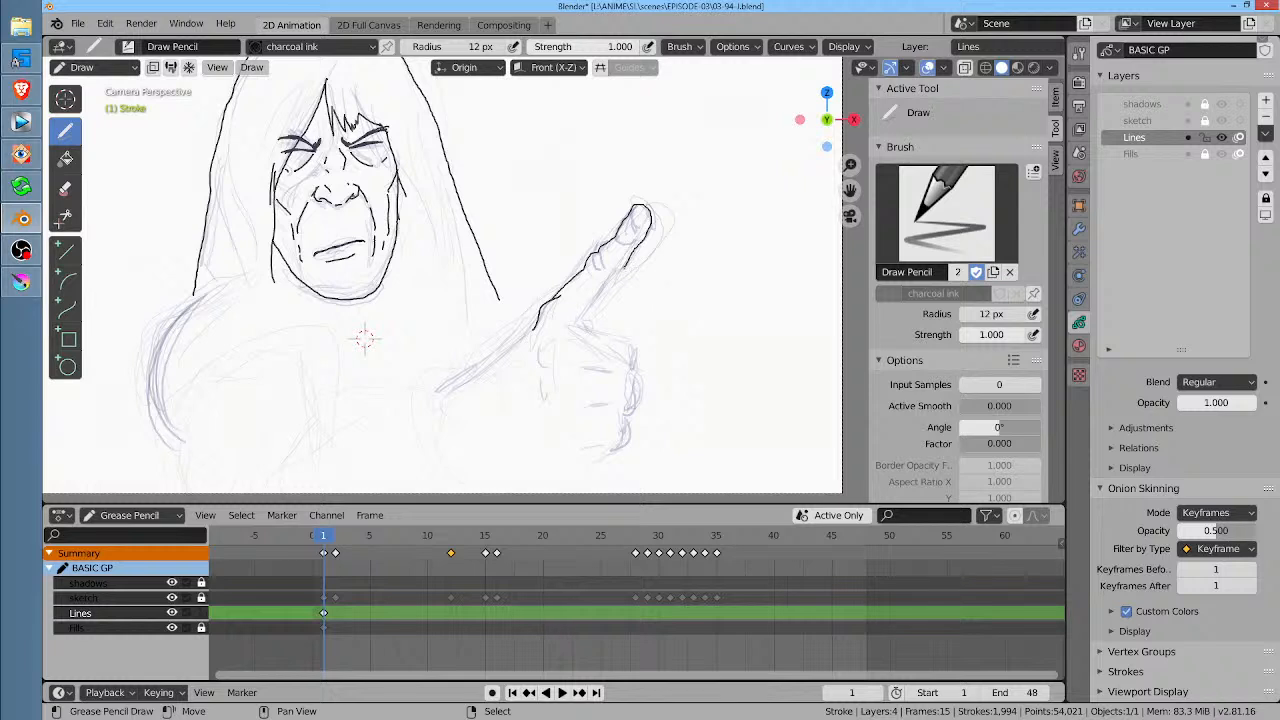
{"action": "left_click_drag", "start_coordinate": [624, 268], "coordinate": [588, 323]}
{"action": "mouse_move", "coordinate": [588, 263]}
{"action": "left_mouse_down"}
{"action": "mouse_move", "coordinate": [603, 272]}
{"action": "mouse_move", "coordinate": [638, 212]}
{"action": "left_mouse_up"}
{"action": "mouse_move", "coordinate": [555, 342]}
{"action": "left_mouse_down"}
{"action": "mouse_move", "coordinate": [526, 367]}
{"action": "mouse_move", "coordinate": [544, 394]}
{"action": "left_mouse_up"}
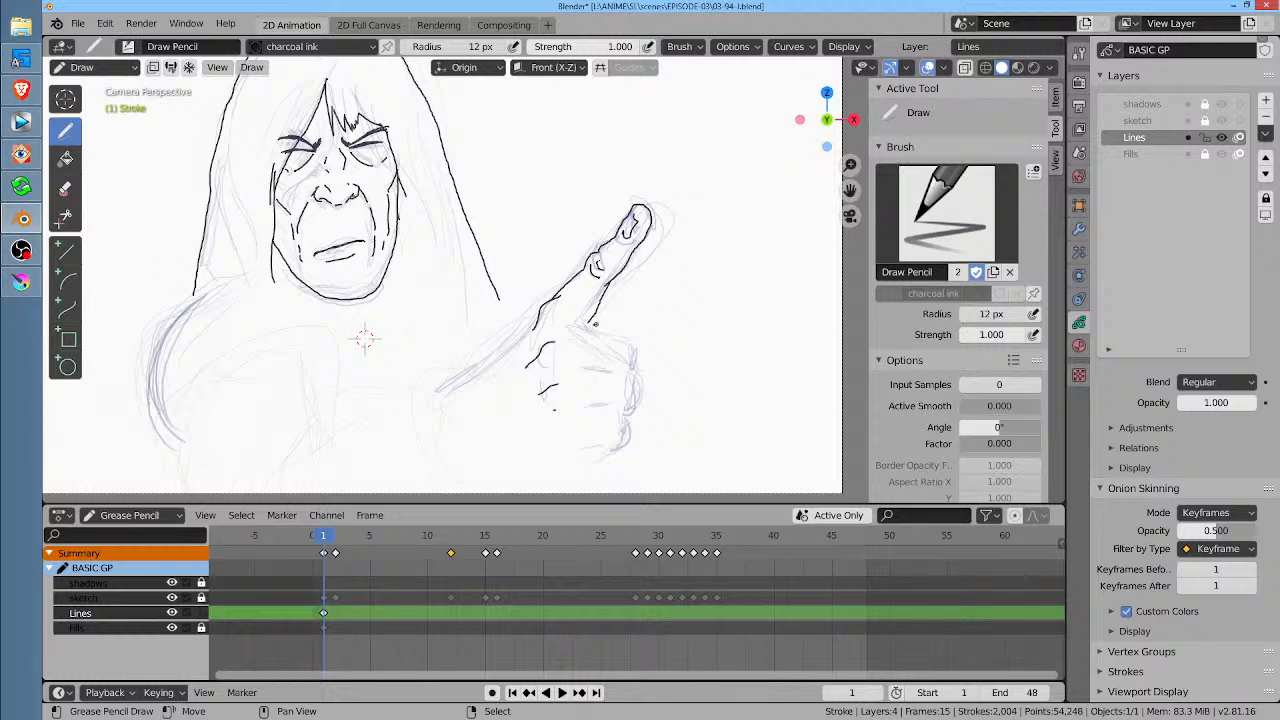
Step: Adjust the strokes at the base of the pointing finger with the Grab sculpt brush and return to Draw mode
{"action": "key", "text": "ctrl+Tab"}
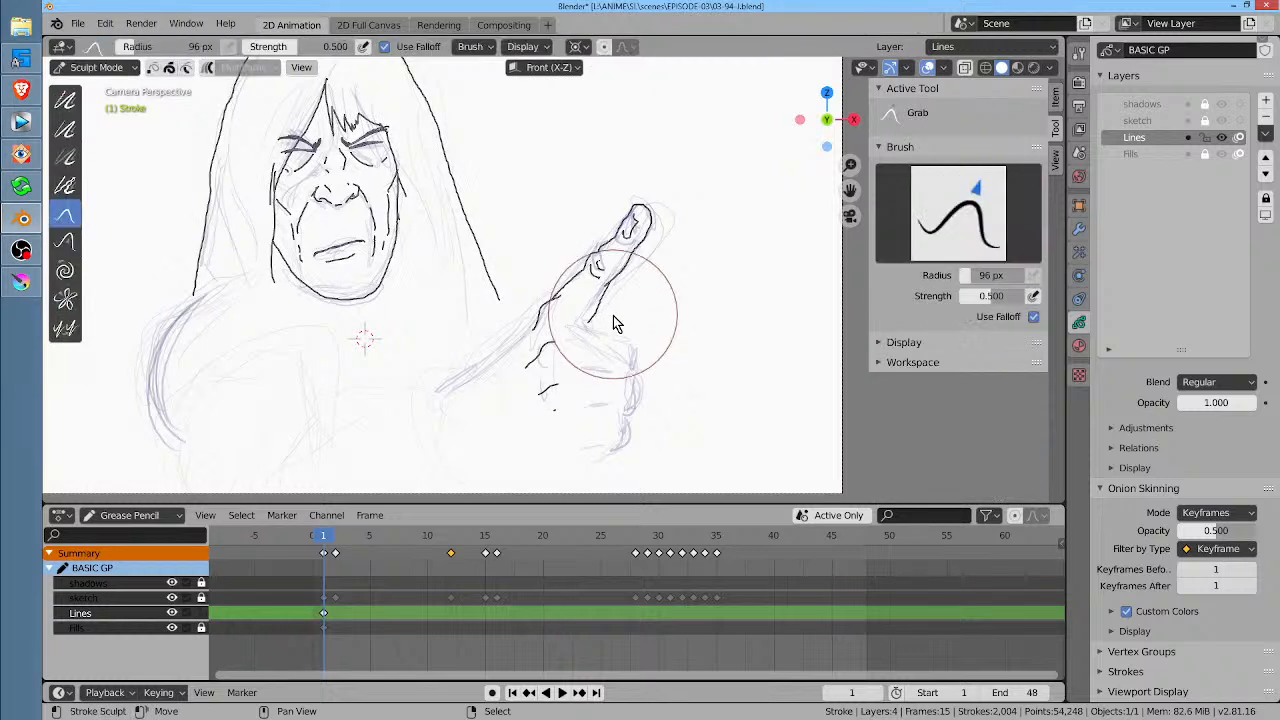
{"action": "mouse_move", "coordinate": [621, 329]}
{"action": "left_mouse_down"}
{"action": "mouse_move", "coordinate": [604, 322]}
{"action": "mouse_move", "coordinate": [627, 296]}
{"action": "mouse_move", "coordinate": [599, 321]}
{"action": "left_mouse_up"}
{"action": "key", "text": "ctrl+Tab"}
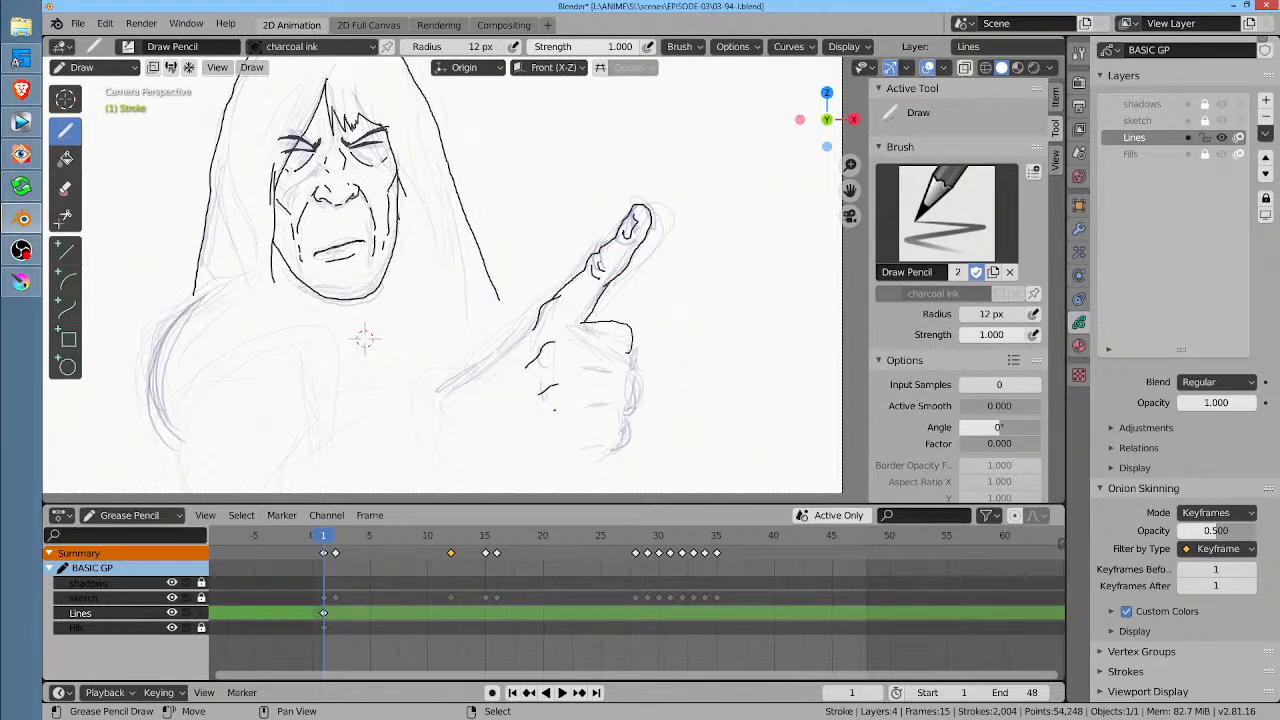
Step: Ink the curled fingers, their crease lines and the back and heel of the pointing hand over the sketch
{"action": "left_click_drag", "start_coordinate": [633, 362], "coordinate": [626, 416]}
{"action": "left_click_drag", "start_coordinate": [575, 362], "coordinate": [617, 358]}
{"action": "left_click_drag", "start_coordinate": [580, 403], "coordinate": [606, 398]}
{"action": "mouse_move", "coordinate": [535, 320]}
{"action": "left_mouse_down"}
{"action": "mouse_move", "coordinate": [467, 405]}
{"action": "mouse_move", "coordinate": [463, 446]}
{"action": "mouse_move", "coordinate": [475, 456]}
{"action": "left_mouse_up"}
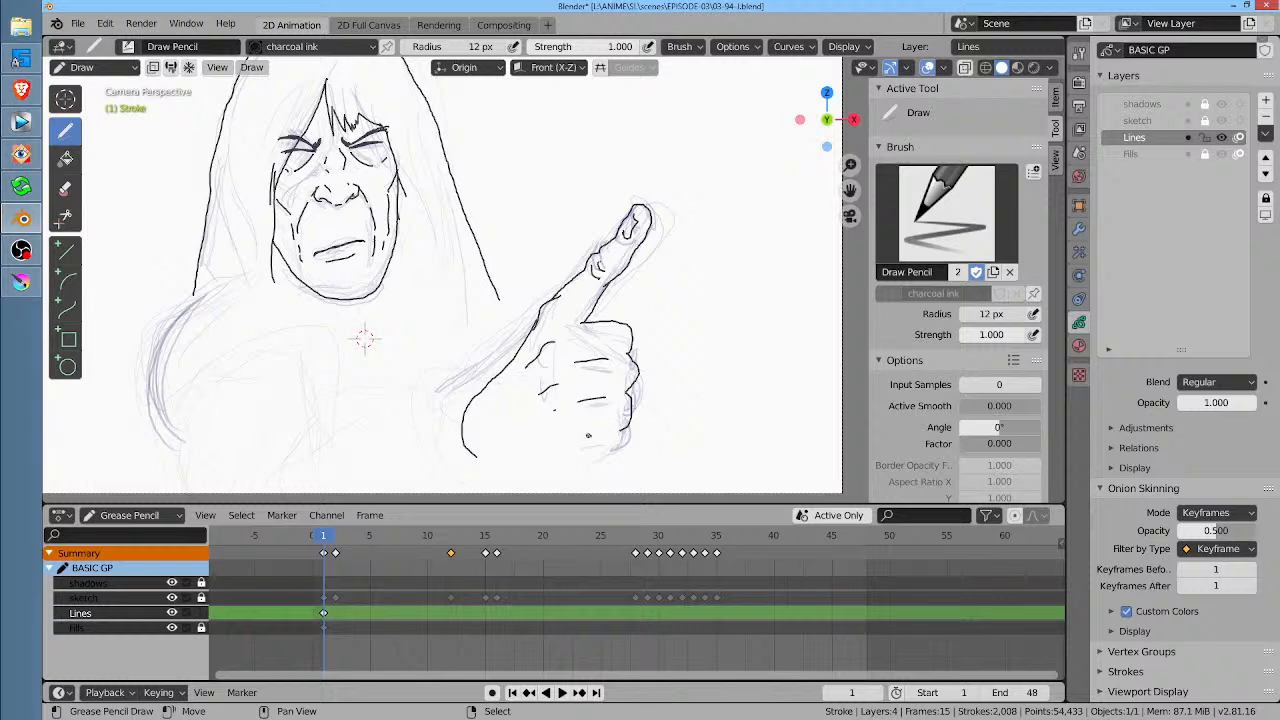
{"action": "mouse_move", "coordinate": [622, 432]}
{"action": "left_mouse_down"}
{"action": "mouse_move", "coordinate": [566, 455]}
{"action": "mouse_move", "coordinate": [604, 436]}
{"action": "mouse_move", "coordinate": [575, 465]}
{"action": "left_mouse_up"}
{"action": "left_click_drag", "start_coordinate": [488, 466], "coordinate": [600, 440]}
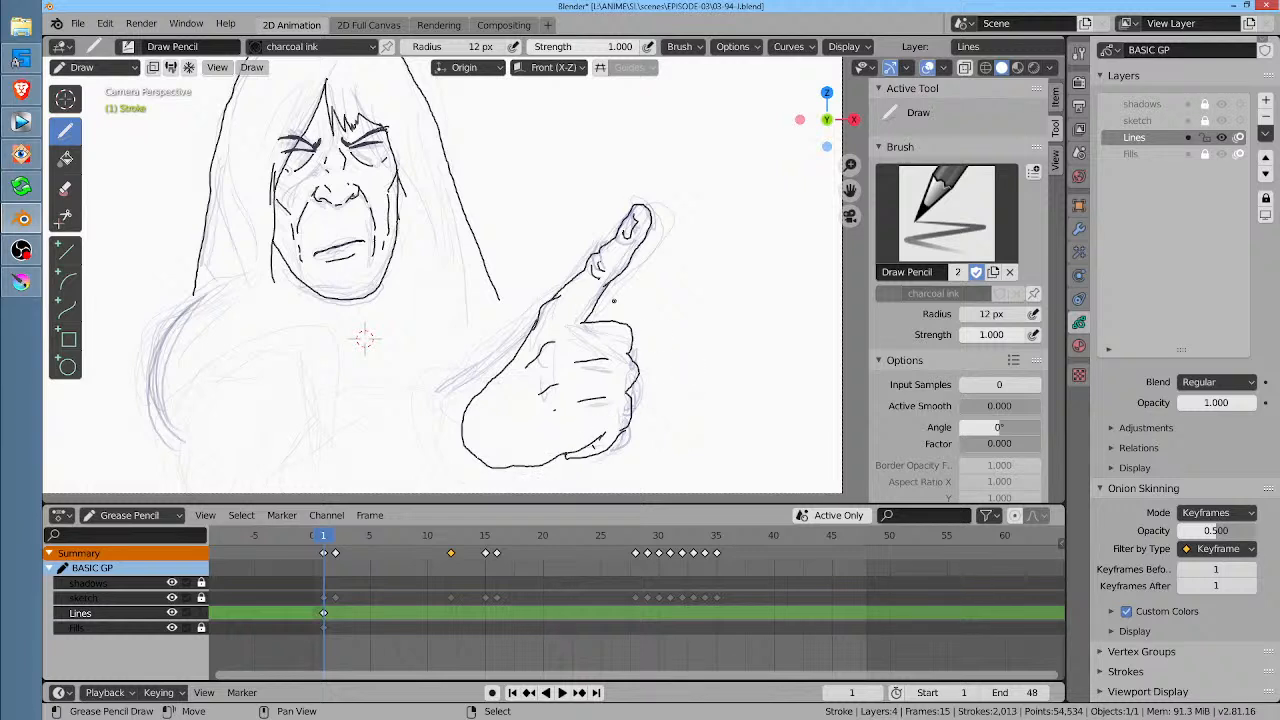
{"action": "mouse_move", "coordinate": [598, 302]}
{"action": "left_mouse_down"}
{"action": "mouse_move", "coordinate": [614, 290]}
{"action": "mouse_move", "coordinate": [632, 300]}
{"action": "left_mouse_up"}
Step: Ink the rounded sleeve cuff around the wrist and the upper edge of the forearm running back towards the body
{"action": "mouse_move", "coordinate": [474, 392]}
{"action": "left_mouse_down"}
{"action": "mouse_move", "coordinate": [420, 436]}
{"action": "mouse_move", "coordinate": [412, 488]}
{"action": "mouse_move", "coordinate": [476, 500]}
{"action": "mouse_move", "coordinate": [512, 466]}
{"action": "left_mouse_up"}
{"action": "middle_click_drag", "start_coordinate": [512, 466], "coordinate": [543, 341], "text": "shift"}
{"action": "middle_click_drag", "start_coordinate": [396, 216], "coordinate": [402, 268], "text": "shift"}
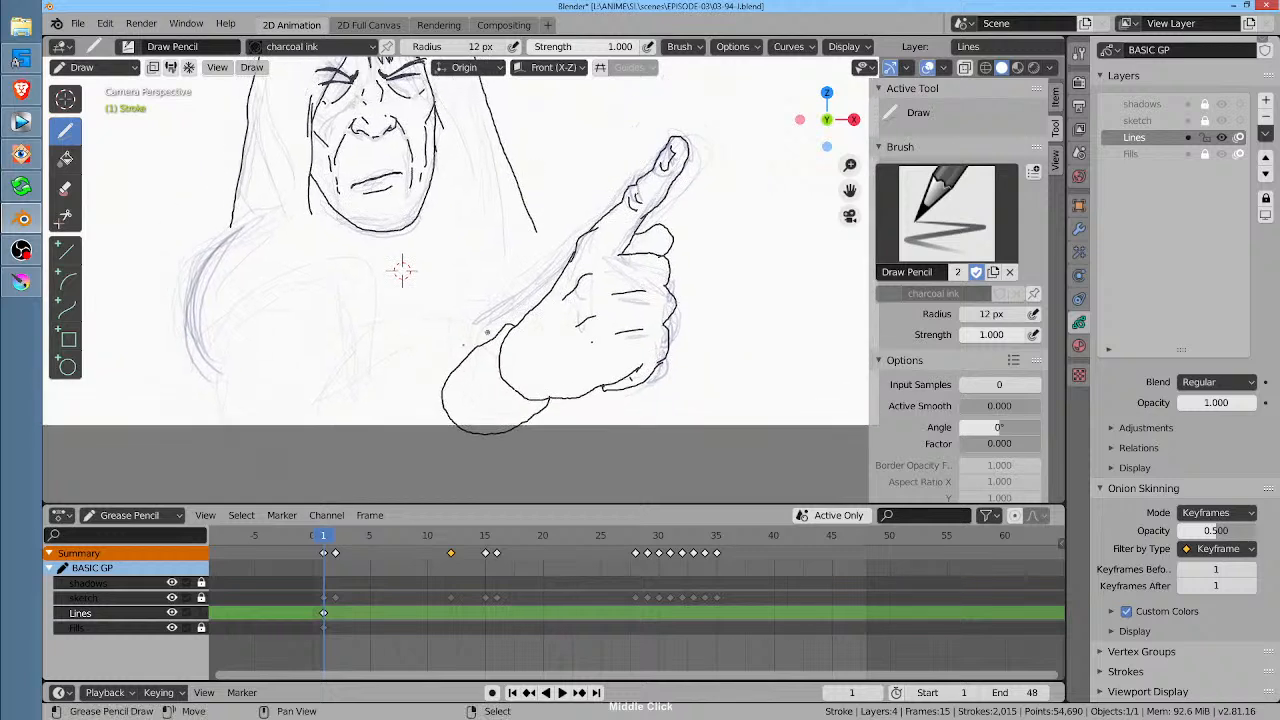
{"action": "left_click_drag", "start_coordinate": [451, 372], "coordinate": [306, 446]}
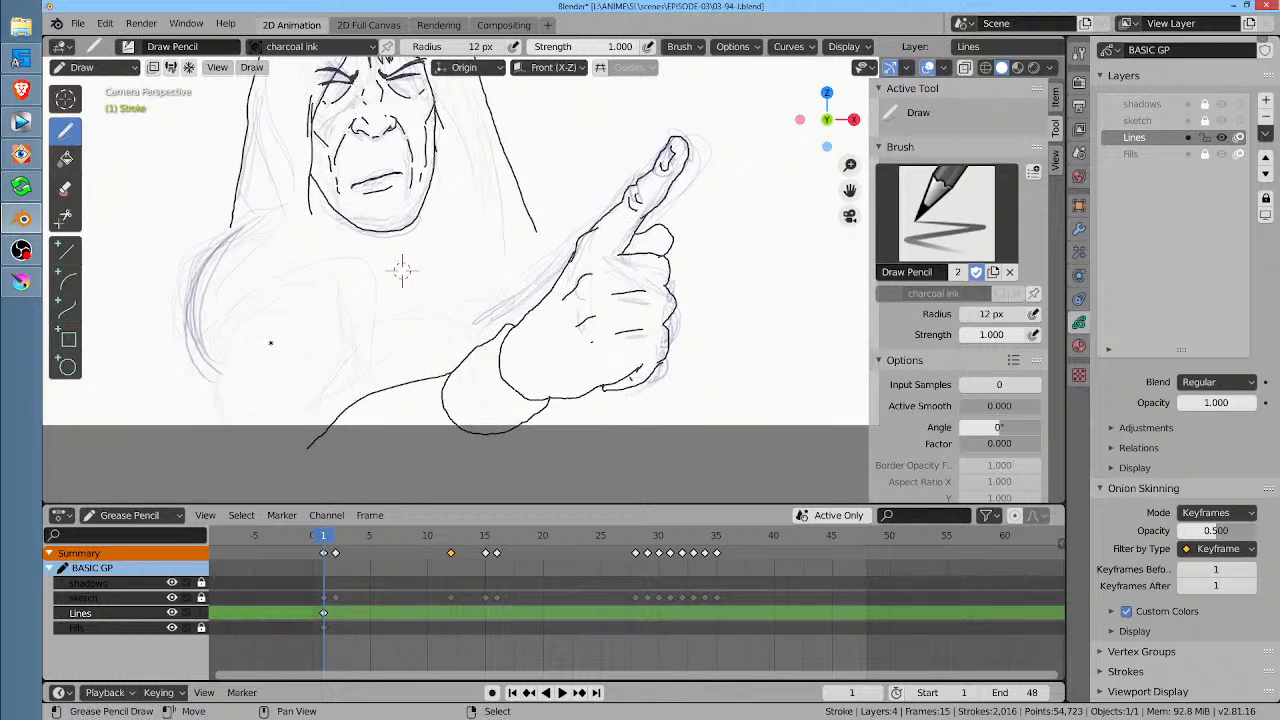
Step: Ink the shoulder and upper arm outline, the sleeve fold, the elbow and the underside of the forearm
{"action": "mouse_move", "coordinate": [266, 338]}
{"action": "left_mouse_down"}
{"action": "mouse_move", "coordinate": [362, 352]}
{"action": "mouse_move", "coordinate": [388, 388]}
{"action": "left_mouse_up"}
{"action": "mouse_move", "coordinate": [328, 336]}
{"action": "left_mouse_down"}
{"action": "mouse_move", "coordinate": [302, 266]}
{"action": "mouse_move", "coordinate": [224, 248]}
{"action": "mouse_move", "coordinate": [226, 386]}
{"action": "mouse_move", "coordinate": [260, 458]}
{"action": "mouse_move", "coordinate": [300, 500]}
{"action": "left_mouse_up"}
{"action": "middle_click_drag", "start_coordinate": [199, 320], "coordinate": [235, 248], "text": "shift"}
{"action": "middle_click_drag", "start_coordinate": [600, 257], "coordinate": [583, 264]}
{"action": "mouse_move", "coordinate": [316, 434]}
{"action": "left_mouse_down"}
{"action": "mouse_move", "coordinate": [430, 459]}
{"action": "mouse_move", "coordinate": [443, 448]}
{"action": "left_mouse_up"}
{"action": "left_click_drag", "start_coordinate": [505, 371], "coordinate": [402, 475]}
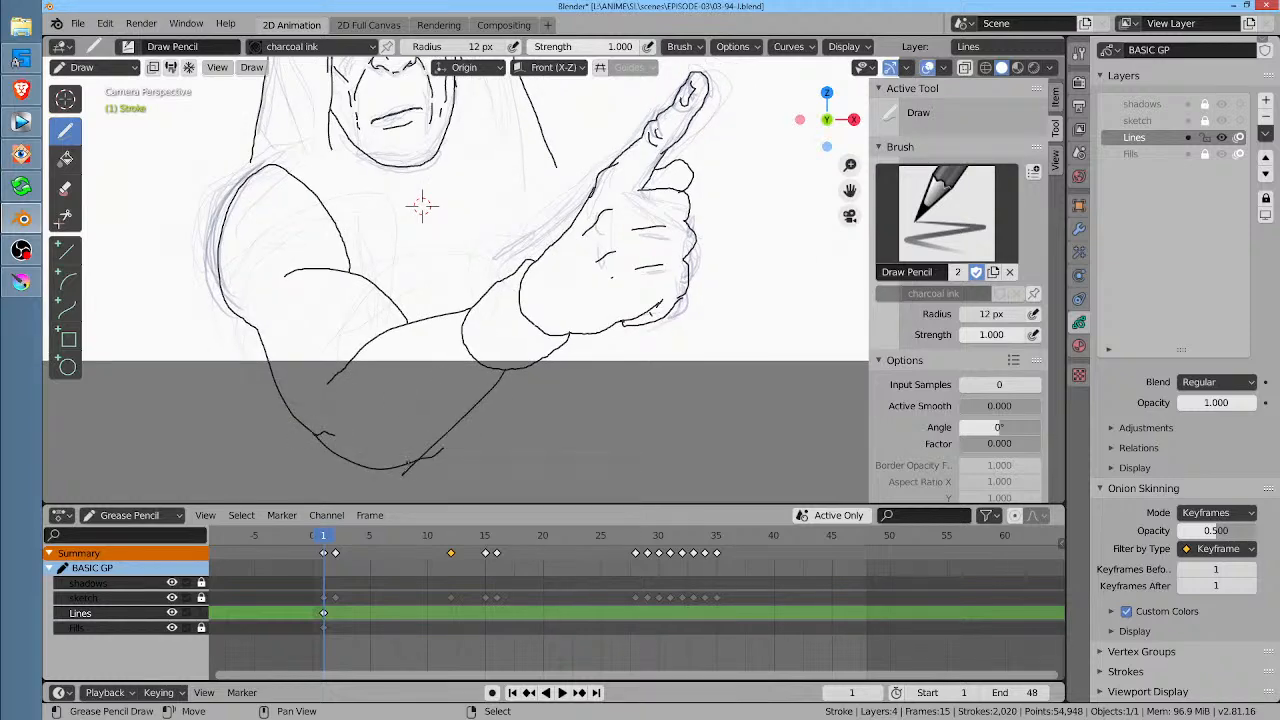
Step: Ink the folds and pointed collar between the near shoulder and the jaw, plus a line running down onto the chest
{"action": "mouse_move", "coordinate": [423, 206]}
{"action": "middle_mouse_down"}
{"action": "mouse_move", "coordinate": [386, 291]}
{"action": "mouse_move", "coordinate": [366, 303]}
{"action": "middle_mouse_up"}
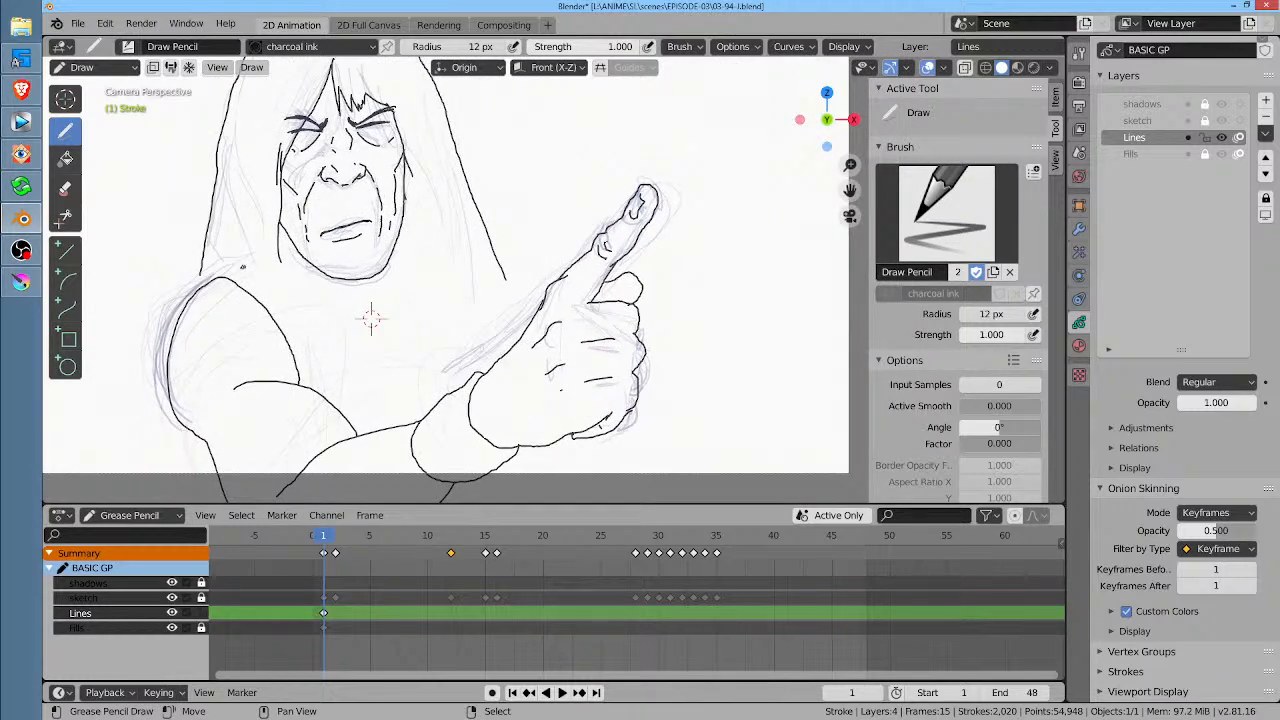
{"action": "mouse_move", "coordinate": [209, 281]}
{"action": "left_mouse_down"}
{"action": "mouse_move", "coordinate": [250, 268]}
{"action": "mouse_move", "coordinate": [284, 287]}
{"action": "mouse_move", "coordinate": [282, 263]}
{"action": "mouse_move", "coordinate": [321, 316]}
{"action": "mouse_move", "coordinate": [281, 222]}
{"action": "left_mouse_up"}
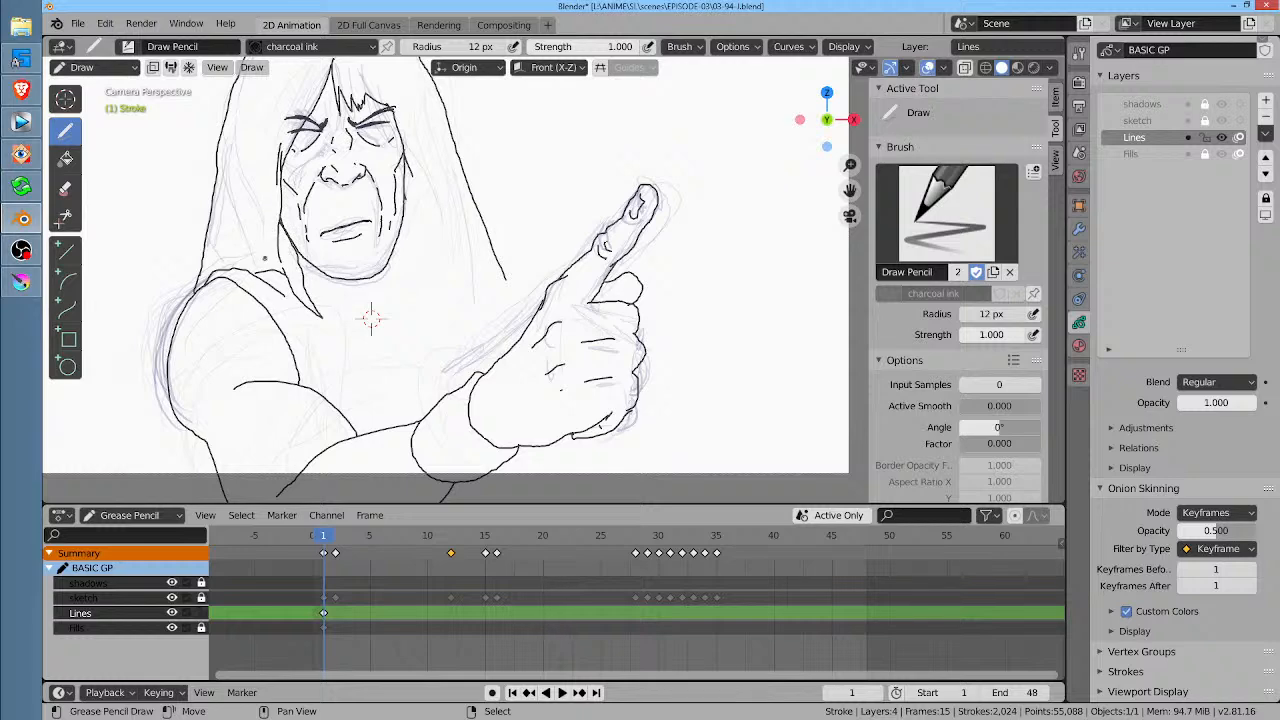
{"action": "mouse_move", "coordinate": [265, 258]}
{"action": "middle_mouse_down", "text": "ctrl"}
{"action": "mouse_move", "coordinate": [371, 117]}
{"action": "mouse_move", "coordinate": [306, 157]}
{"action": "mouse_move", "coordinate": [731, 221]}
{"action": "middle_mouse_up", "text": "ctrl"}
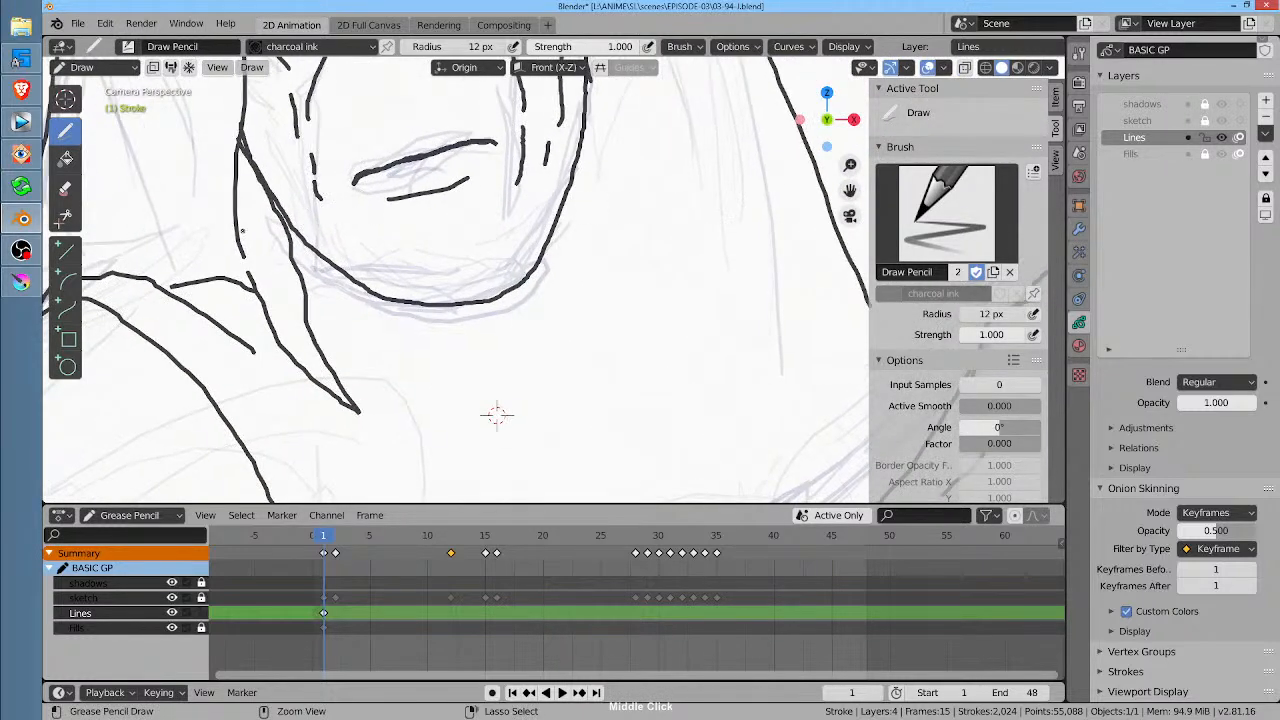
{"action": "mouse_move", "coordinate": [497, 413]}
{"action": "middle_mouse_down", "text": "shift"}
{"action": "mouse_move", "coordinate": [624, 405]}
{"action": "mouse_move", "coordinate": [507, 368]}
{"action": "middle_mouse_up", "text": "shift"}
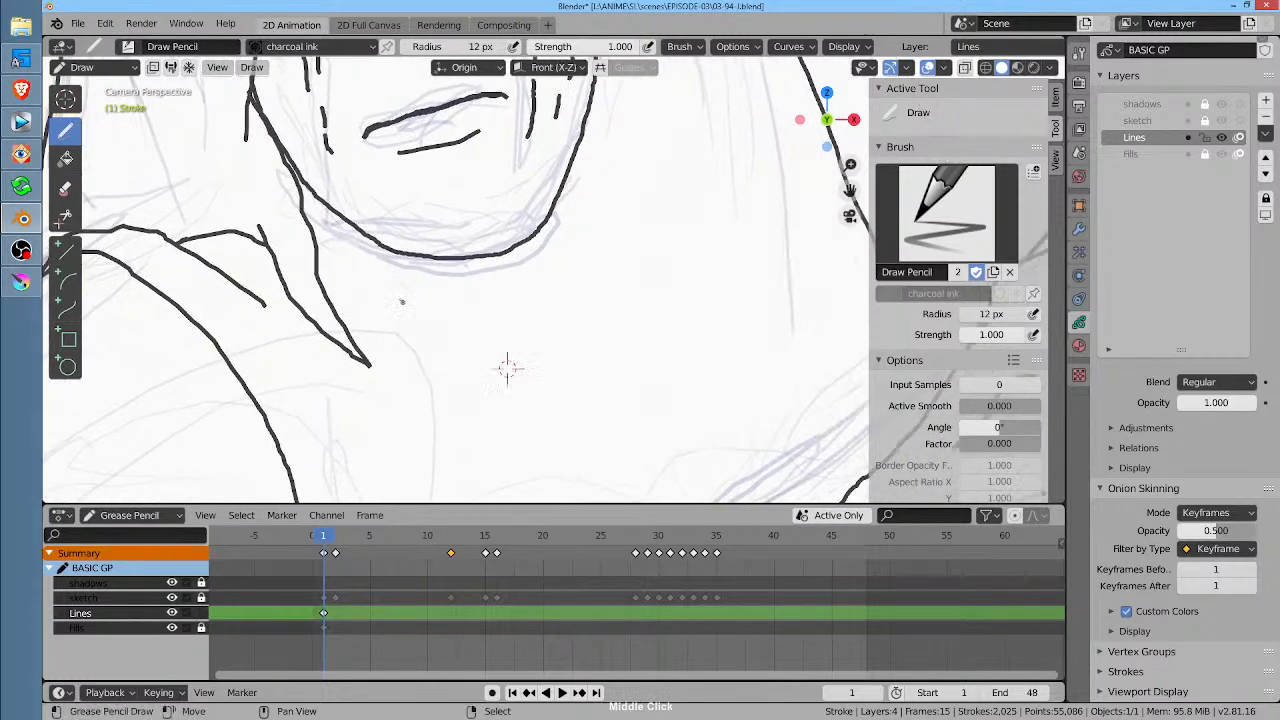
{"action": "mouse_move", "coordinate": [320, 268]}
{"action": "left_mouse_down"}
{"action": "mouse_move", "coordinate": [474, 364]}
{"action": "mouse_move", "coordinate": [502, 400]}
{"action": "left_mouse_up"}
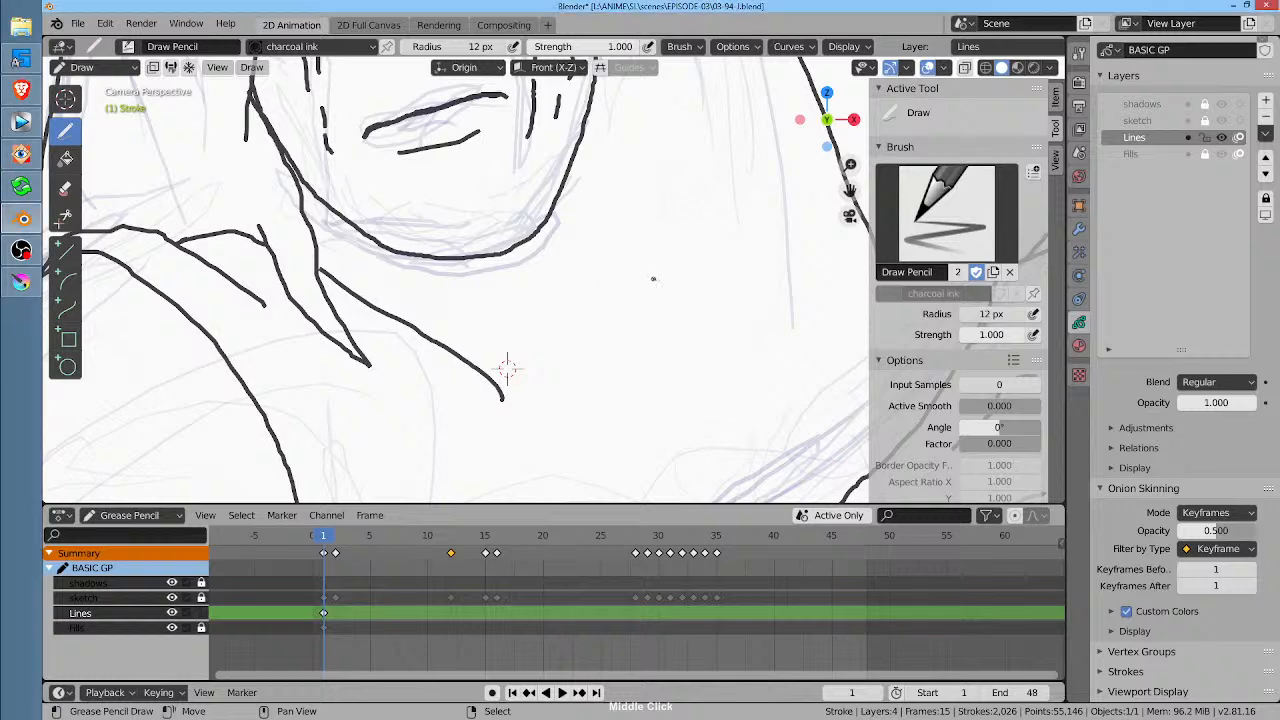
Step: Ink the V-shaped neckline with its jagged inner edges and the neck lines below the chin
{"action": "scroll", "coordinate": [507, 370], "scroll_direction": "down", "scroll_amount": 5}
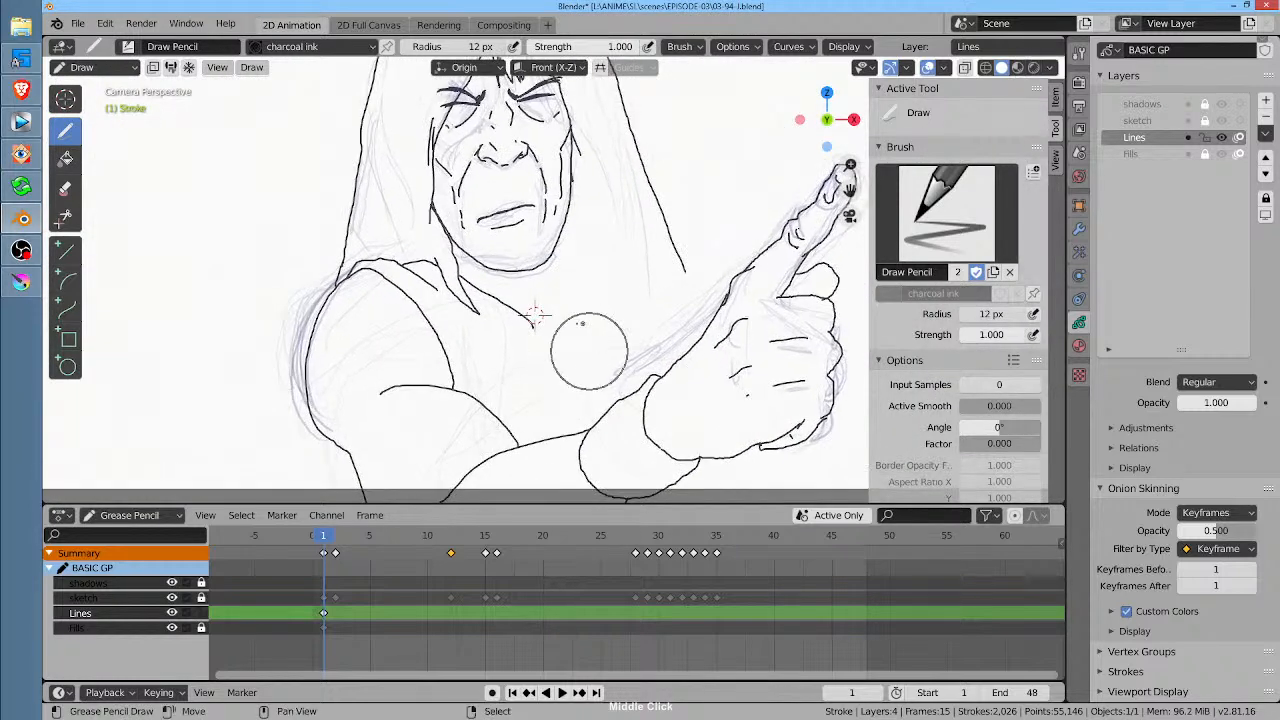
{"action": "left_click", "coordinate": [534, 318]}
{"action": "key", "text": "shift+space"}
{"action": "key", "text": "space"}
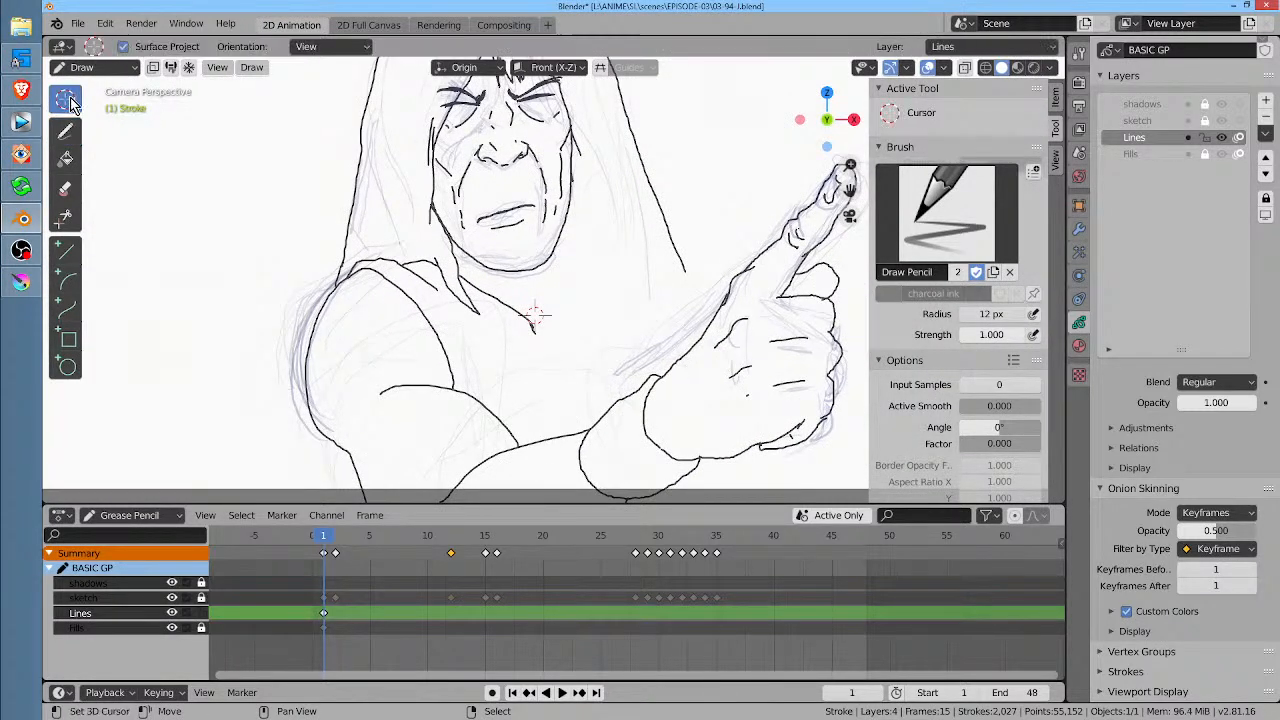
{"action": "left_click", "coordinate": [67, 132]}
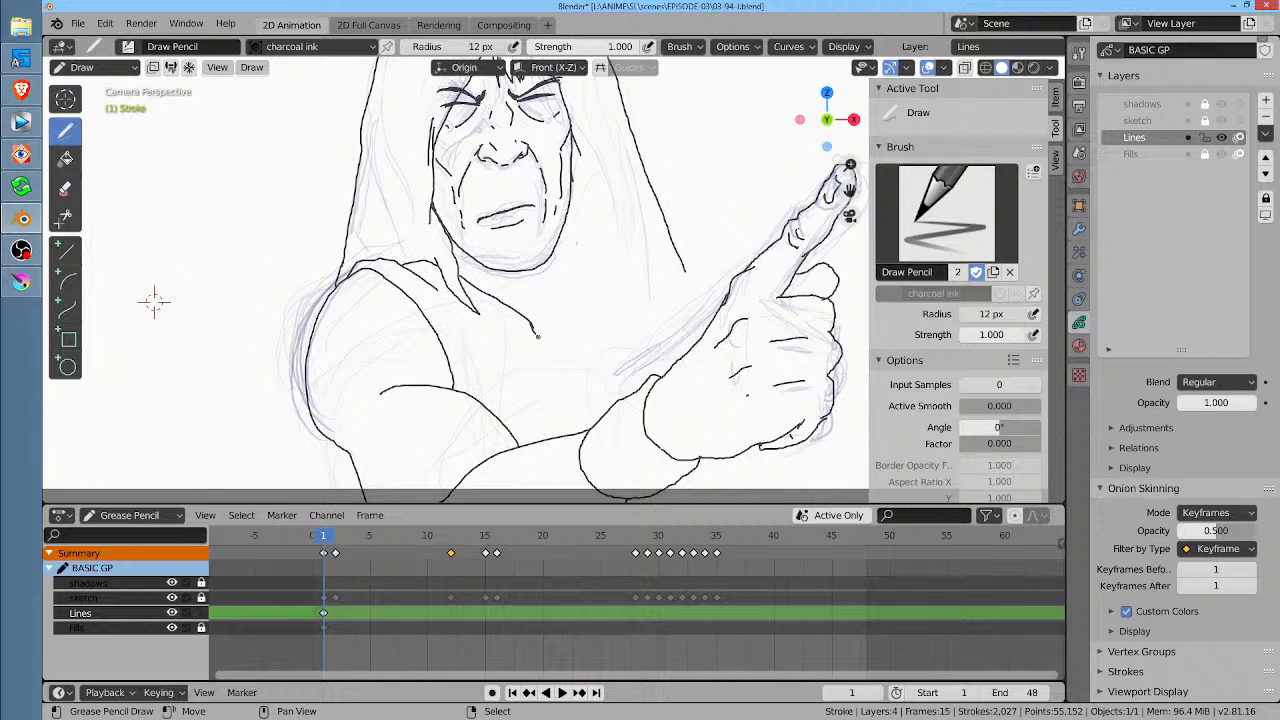
{"action": "left_click_drag", "start_coordinate": [537, 336], "coordinate": [589, 418]}
{"action": "mouse_move", "coordinate": [587, 360]}
{"action": "left_mouse_down"}
{"action": "mouse_move", "coordinate": [547, 266]}
{"action": "mouse_move", "coordinate": [529, 296]}
{"action": "left_mouse_up"}
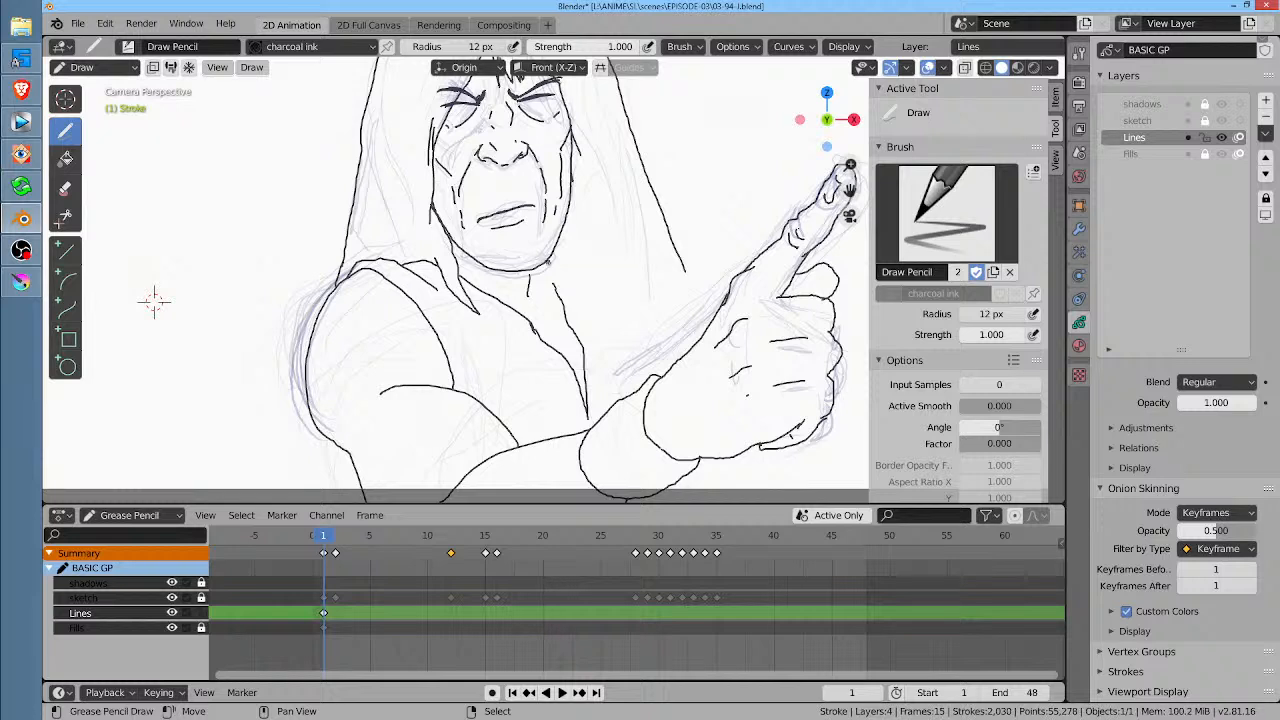
{"action": "left_click_drag", "start_coordinate": [553, 254], "coordinate": [549, 316]}
{"action": "mouse_move", "coordinate": [550, 266]}
{"action": "left_mouse_down"}
{"action": "mouse_move", "coordinate": [590, 342]}
{"action": "mouse_move", "coordinate": [588, 382]}
{"action": "left_mouse_up"}
{"action": "mouse_move", "coordinate": [512, 308]}
{"action": "left_mouse_down"}
{"action": "mouse_move", "coordinate": [588, 406]}
{"action": "mouse_move", "coordinate": [588, 390]}
{"action": "left_mouse_up"}
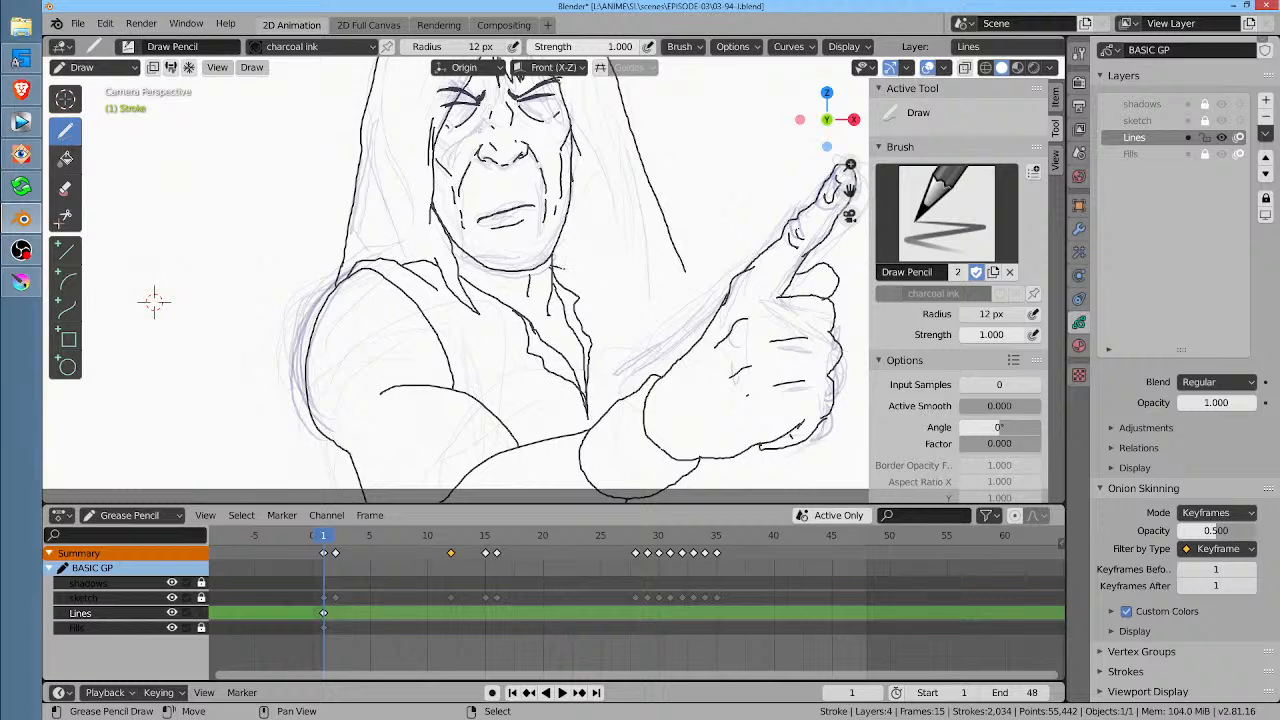
Step: Ink the far shoulder from the neck to the pointing hand and extend the hood's edge down to the hand
{"action": "mouse_move", "coordinate": [562, 270]}
{"action": "left_mouse_down"}
{"action": "mouse_move", "coordinate": [600, 280]}
{"action": "mouse_move", "coordinate": [672, 330]}
{"action": "mouse_move", "coordinate": [678, 350]}
{"action": "left_mouse_up"}
{"action": "left_click_drag", "start_coordinate": [640, 294], "coordinate": [704, 334]}
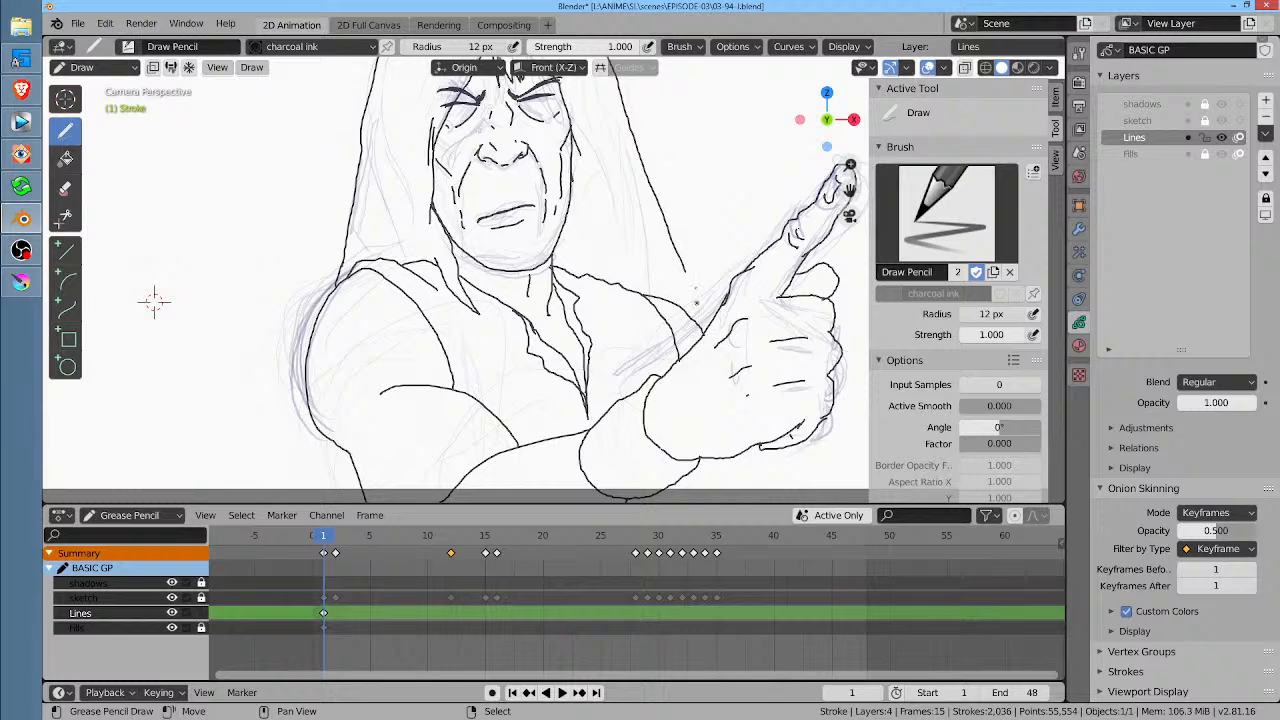
{"action": "mouse_move", "coordinate": [686, 266]}
{"action": "left_mouse_down"}
{"action": "mouse_move", "coordinate": [698, 318]}
{"action": "mouse_move", "coordinate": [704, 308]}
{"action": "left_mouse_up"}
{"action": "scroll", "coordinate": [322, 292], "scroll_direction": "down", "scroll_amount": 3}
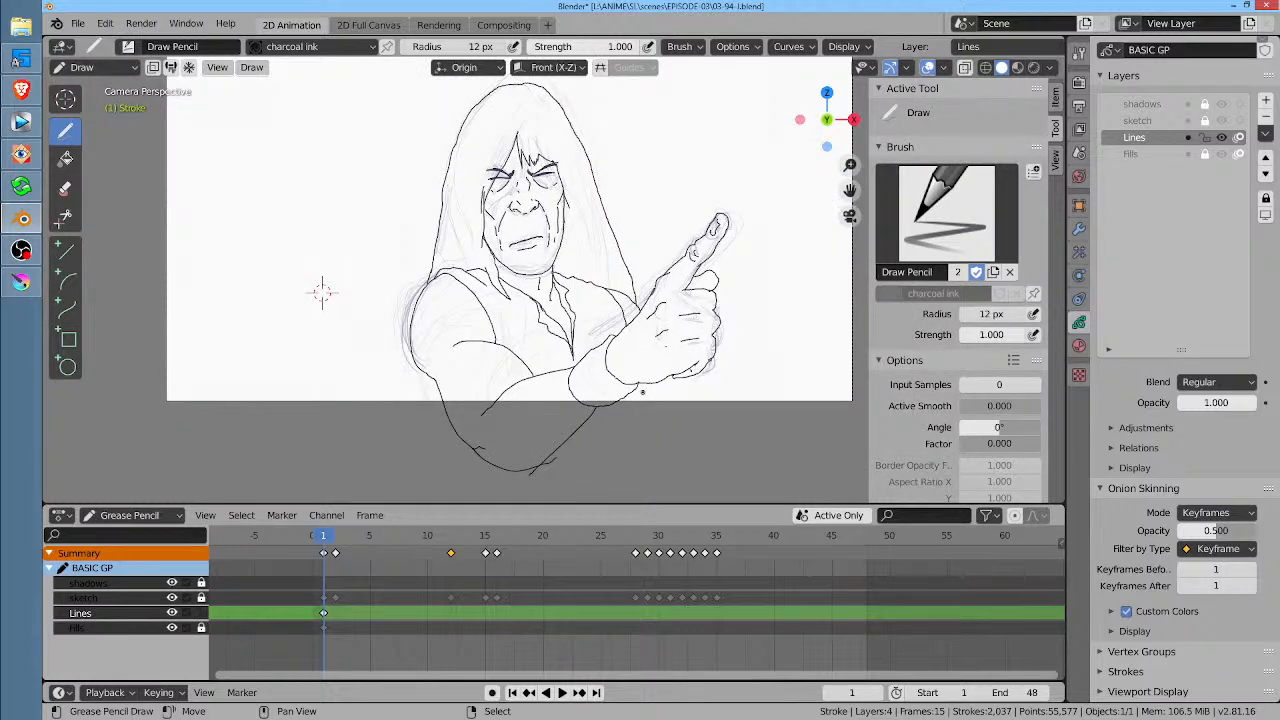
Step: Add rough ink strokes below the wrist and forearm, outside the lower edge of the camera frame
{"action": "left_click_drag", "start_coordinate": [644, 384], "coordinate": [643, 437]}
{"action": "left_click_drag", "start_coordinate": [552, 452], "coordinate": [656, 434]}
{"action": "mouse_move", "coordinate": [658, 384]}
{"action": "left_mouse_down"}
{"action": "mouse_move", "coordinate": [658, 422]}
{"action": "mouse_move", "coordinate": [691, 409]}
{"action": "left_mouse_up"}
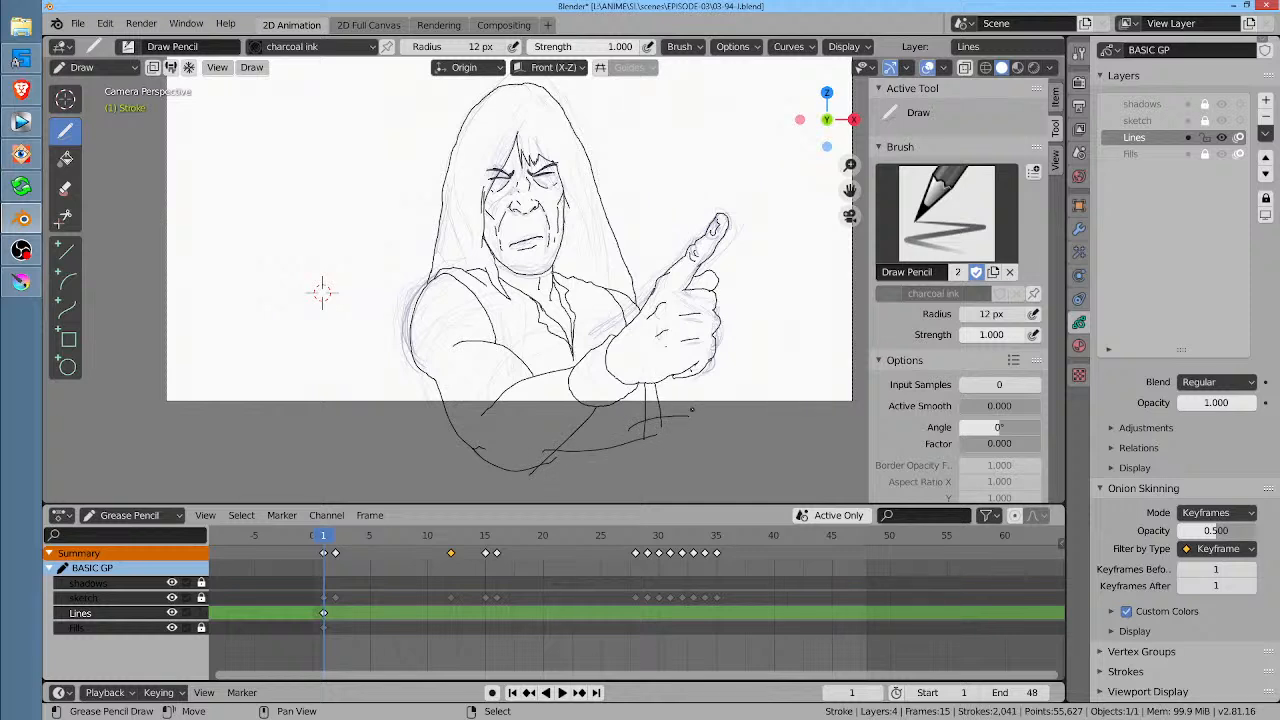
Step: Go to frame 2 and ink the hood's outline from its peak down to the shoulder nearest the sketch's raised arm side
{"action": "left_click_drag", "start_coordinate": [324, 540], "coordinate": [335, 540]}
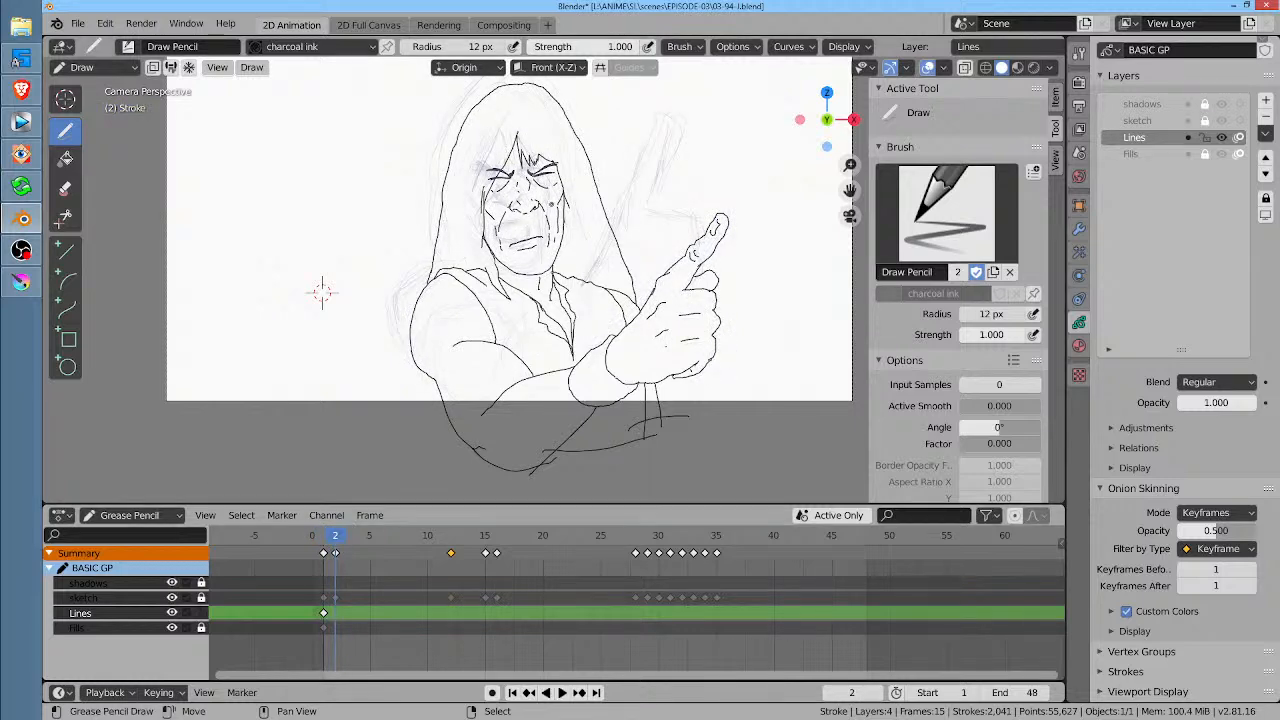
{"action": "mouse_move", "coordinate": [322, 292]}
{"action": "middle_mouse_down"}
{"action": "mouse_move", "coordinate": [311, 277]}
{"action": "mouse_move", "coordinate": [270, 341]}
{"action": "middle_mouse_up"}
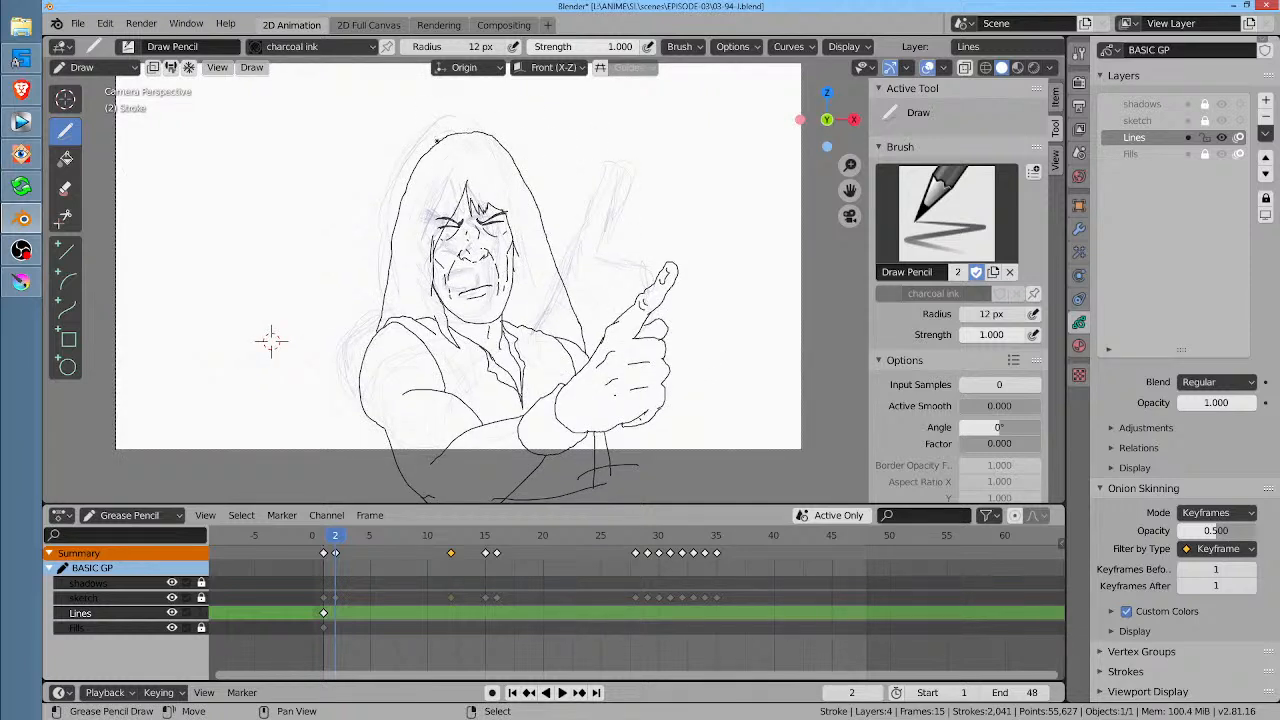
{"action": "mouse_move", "coordinate": [440, 139]}
{"action": "left_mouse_down"}
{"action": "mouse_move", "coordinate": [392, 200]}
{"action": "mouse_move", "coordinate": [372, 329]}
{"action": "left_mouse_up"}
Step: Ink the thick, angled upper lines of both squinting eyes on frame 2
{"action": "mouse_move", "coordinate": [470, 277]}
{"action": "middle_mouse_down", "text": "ctrl"}
{"action": "mouse_move", "coordinate": [560, 180]}
{"action": "mouse_move", "coordinate": [686, 303]}
{"action": "middle_mouse_up", "text": "ctrl"}
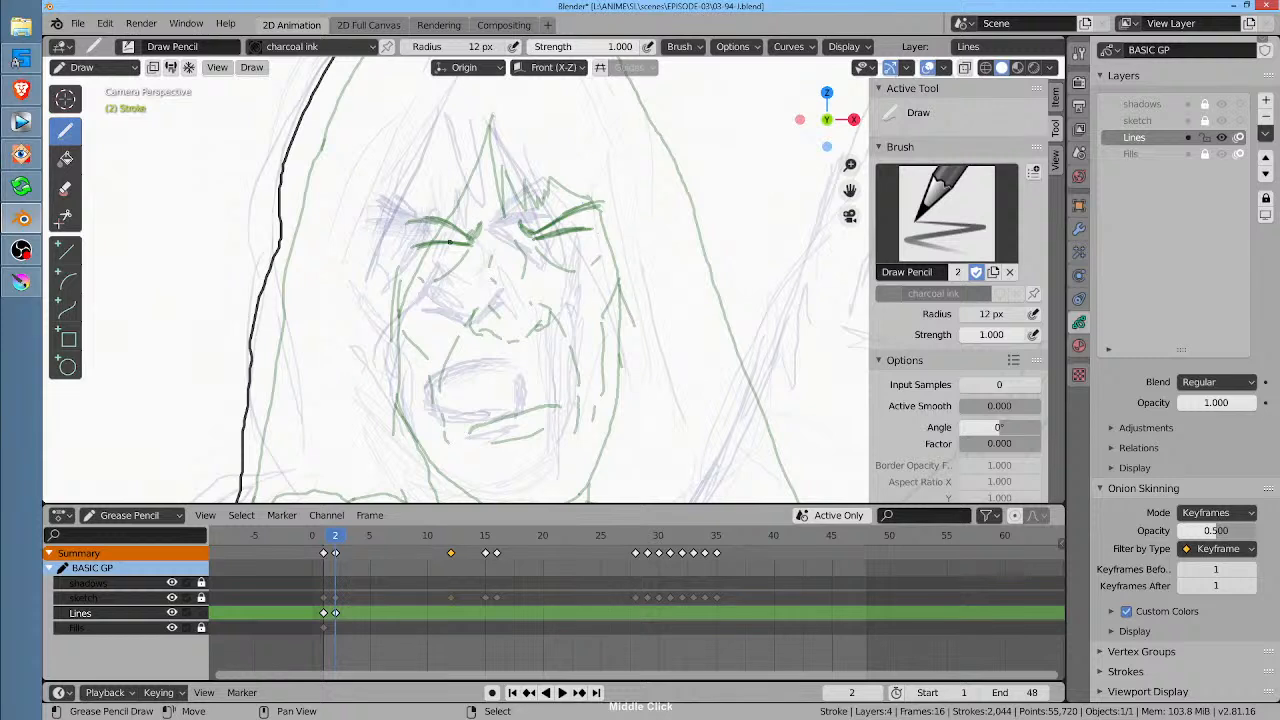
{"action": "left_click_drag", "start_coordinate": [450, 229], "coordinate": [390, 224]}
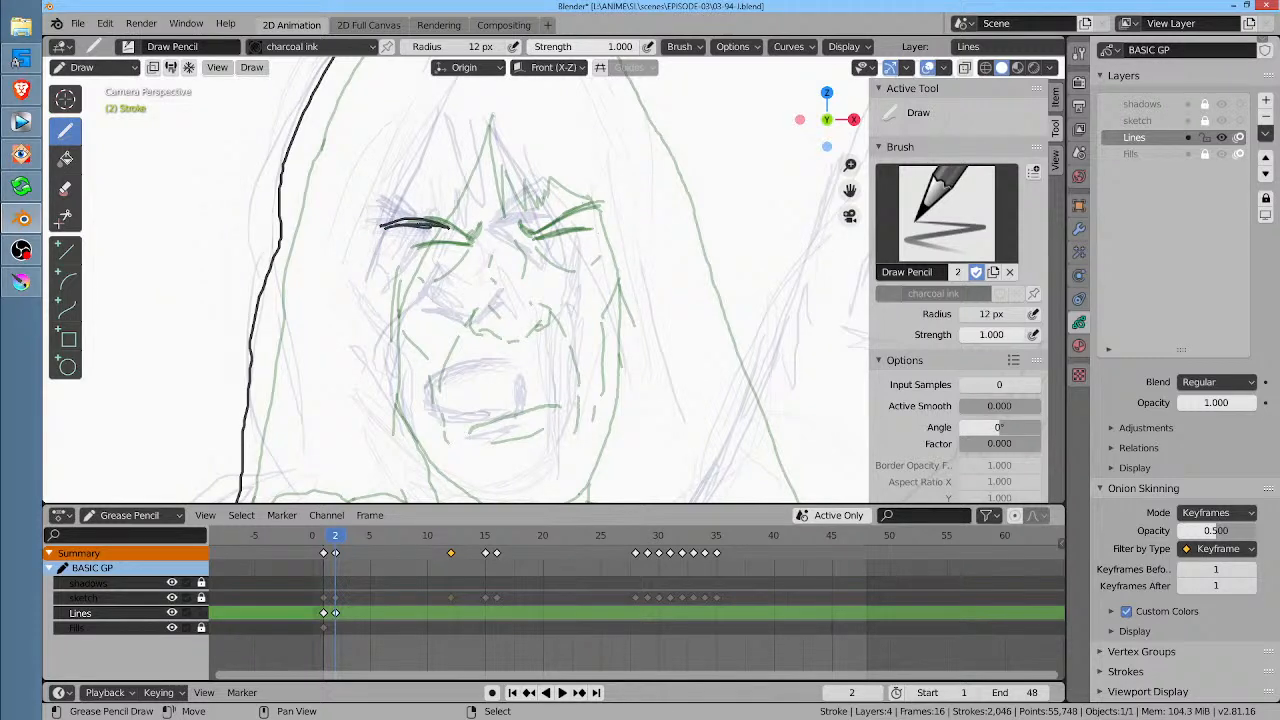
{"action": "left_click_drag", "start_coordinate": [510, 222], "coordinate": [574, 200]}
{"action": "mouse_move", "coordinate": [450, 230]}
{"action": "left_mouse_down"}
{"action": "mouse_move", "coordinate": [456, 210]}
{"action": "mouse_move", "coordinate": [502, 218]}
{"action": "mouse_move", "coordinate": [464, 228]}
{"action": "left_mouse_up"}
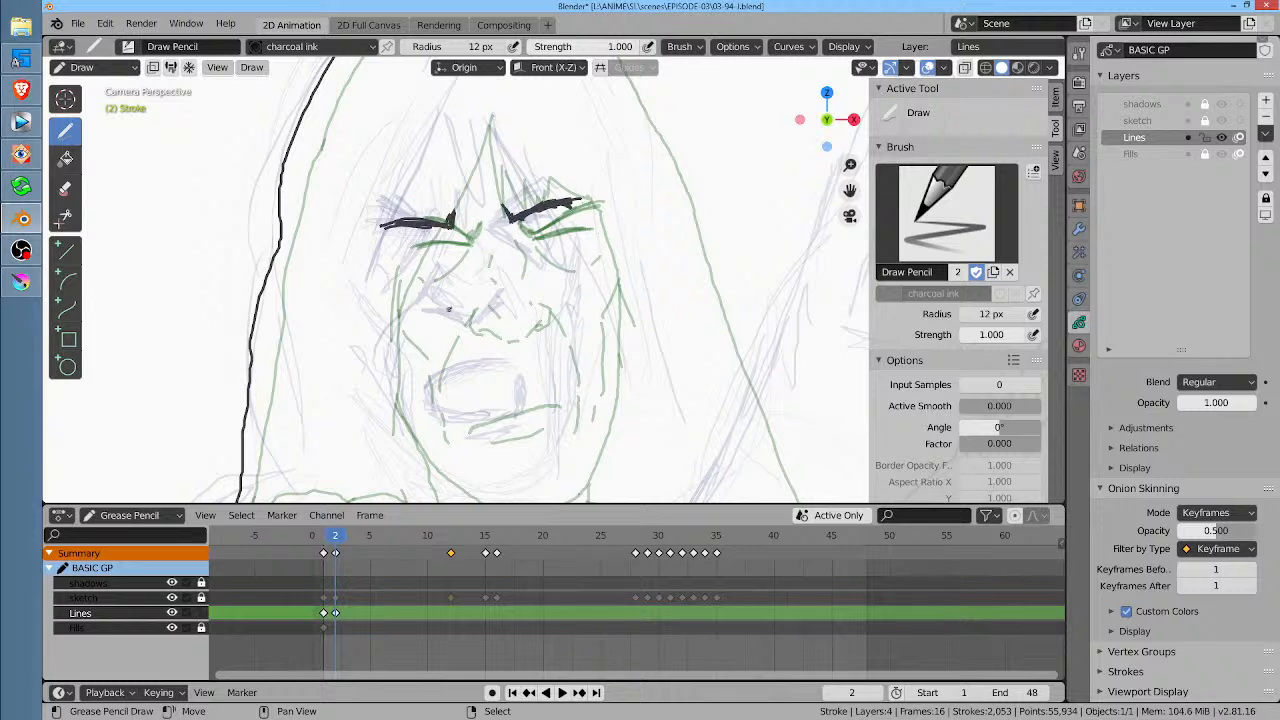
{"action": "mouse_move", "coordinate": [446, 281]}
{"action": "left_mouse_down"}
{"action": "mouse_move", "coordinate": [447, 313]}
{"action": "mouse_move", "coordinate": [474, 324]}
{"action": "mouse_move", "coordinate": [494, 312]}
{"action": "left_mouse_up"}
{"action": "key", "text": "ctrl+z"}
{"action": "key", "text": "ctrl+z"}
Step: Turn off onion skinning for the Lines layer
{"action": "left_click", "coordinate": [1240, 139]}
{"action": "left_click", "coordinate": [1240, 139]}
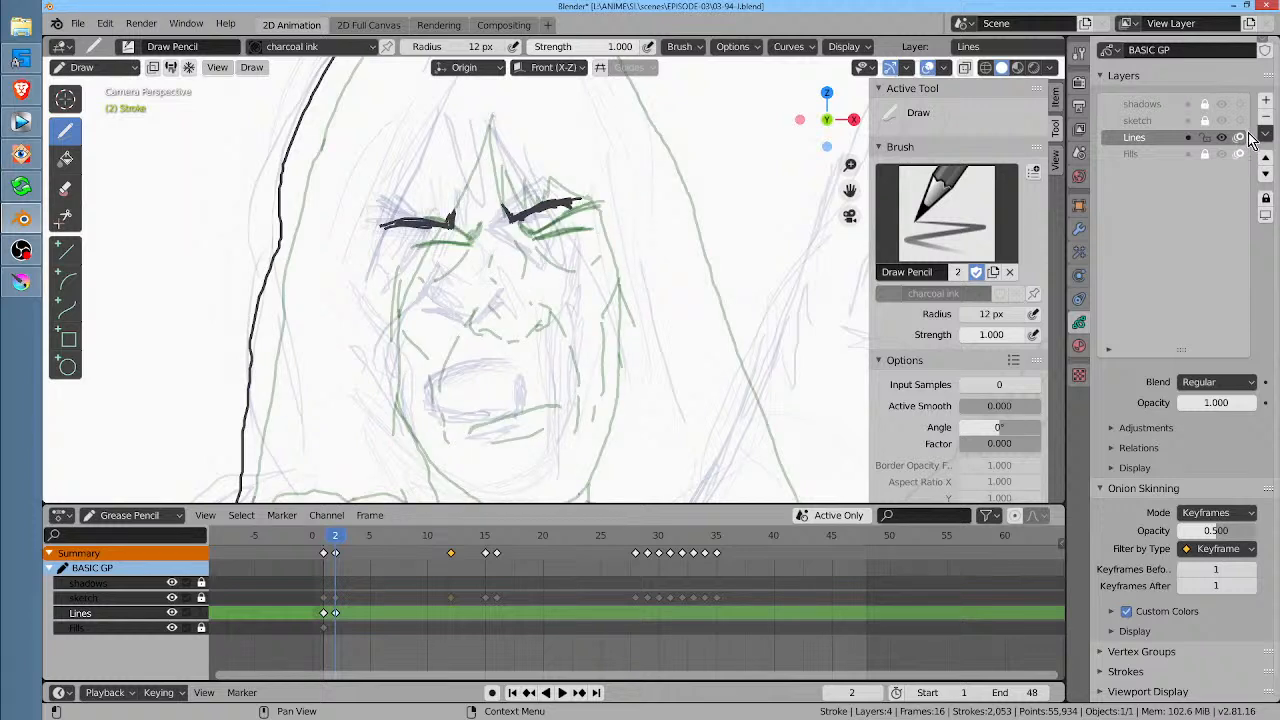
{"action": "left_click", "coordinate": [1242, 137]}
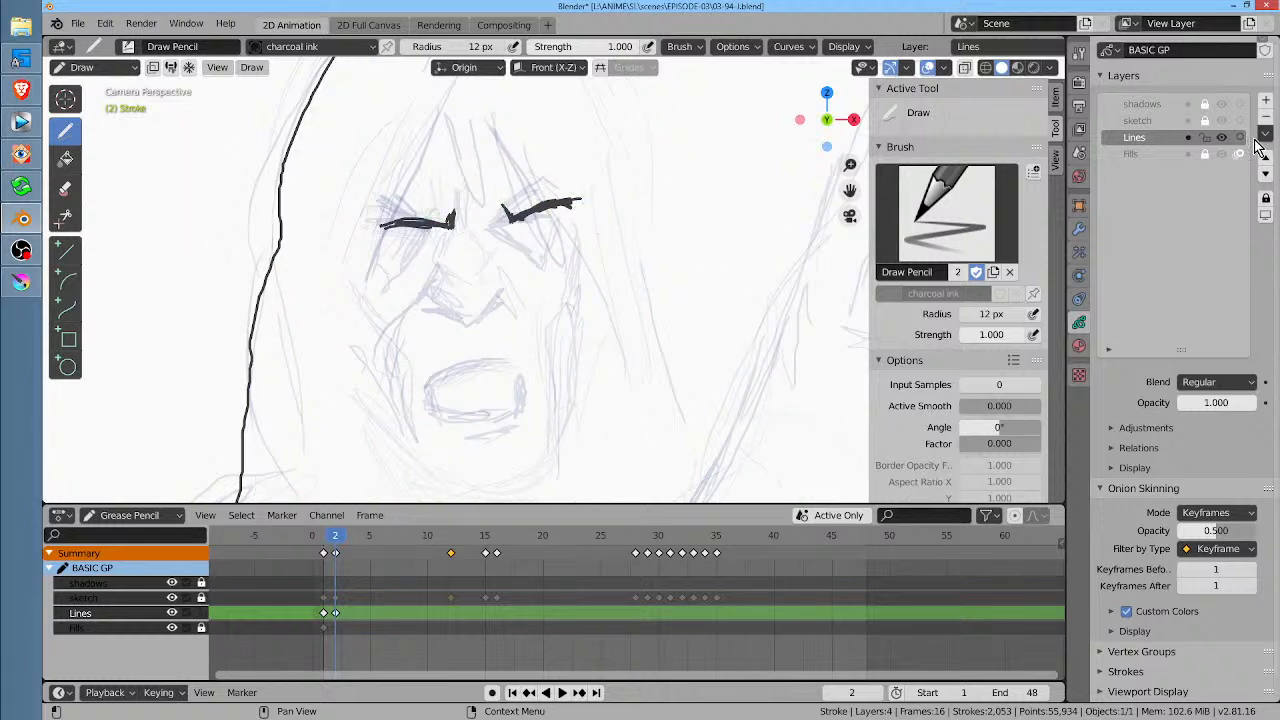
{"action": "left_click", "coordinate": [1240, 138]}
{"action": "left_click", "coordinate": [1240, 138]}
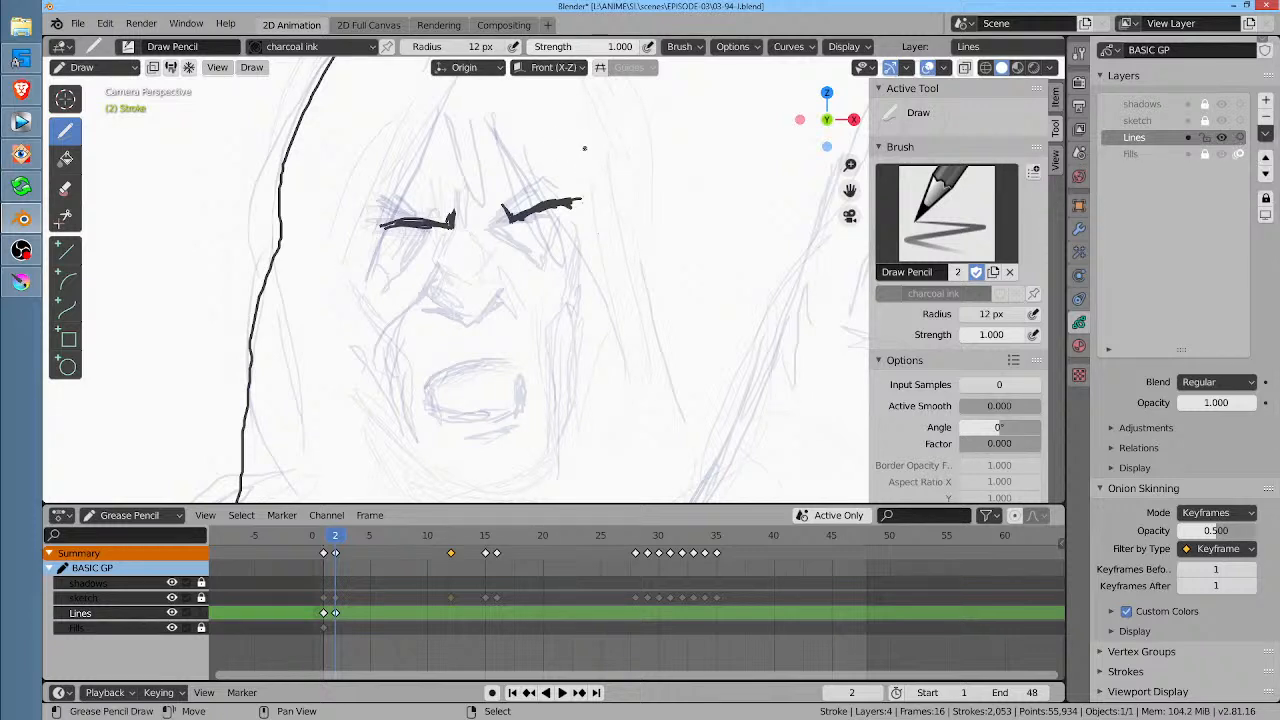
Step: Select the strokes of both eyes in Edit Mode, then move and slightly rotate them to match the frame 2 sketch
{"action": "key", "text": "Tab"}
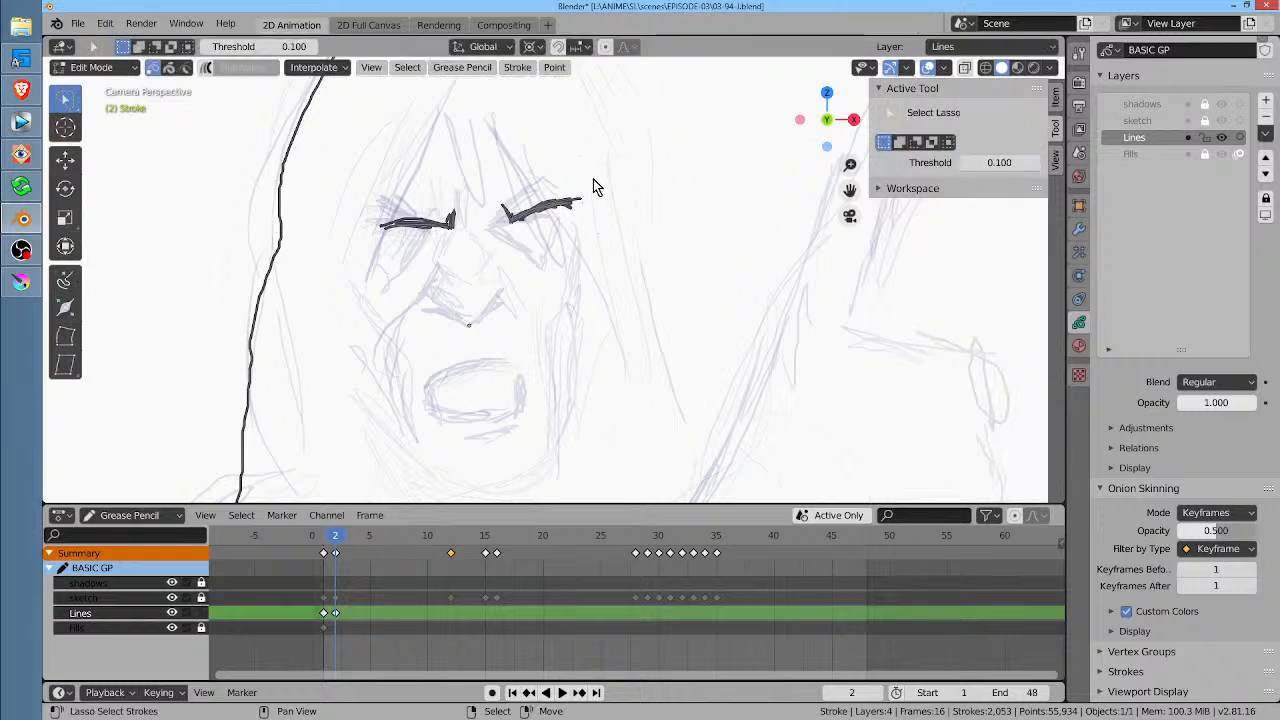
{"action": "mouse_move", "coordinate": [594, 189]}
{"action": "left_mouse_down"}
{"action": "mouse_move", "coordinate": [414, 271]}
{"action": "mouse_move", "coordinate": [634, 177]}
{"action": "left_mouse_up"}
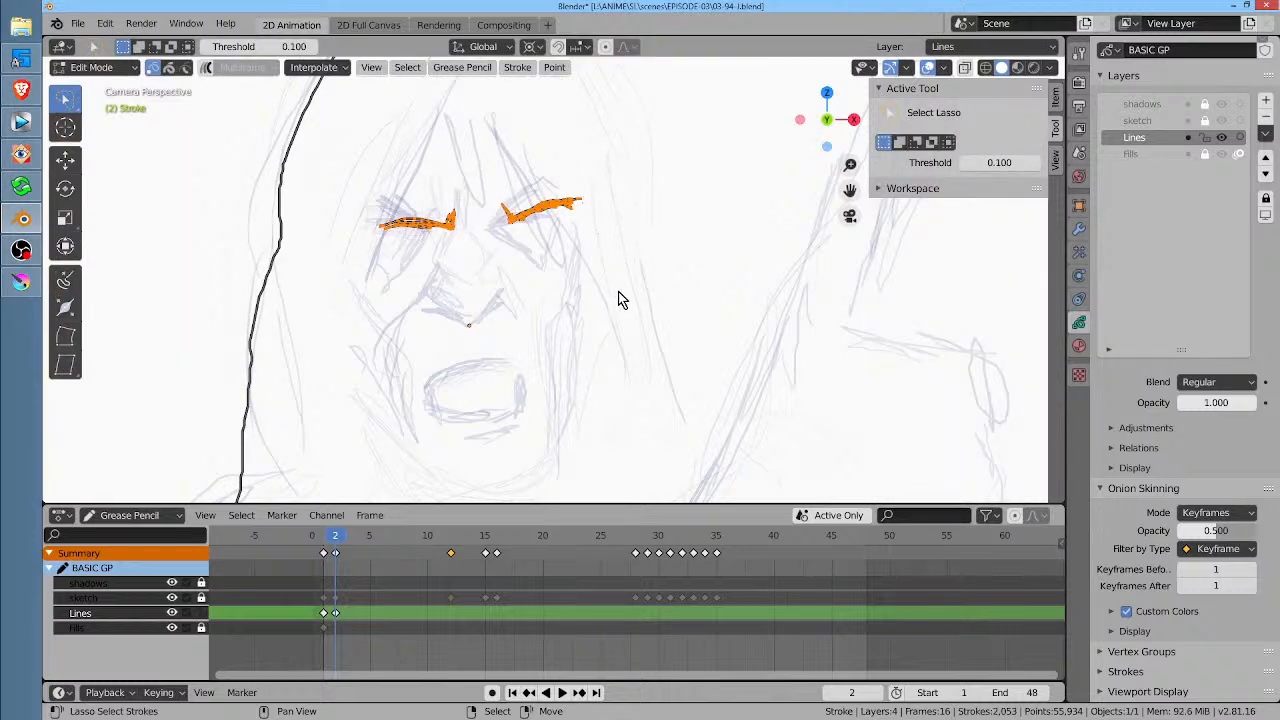
{"action": "key", "text": "g"}
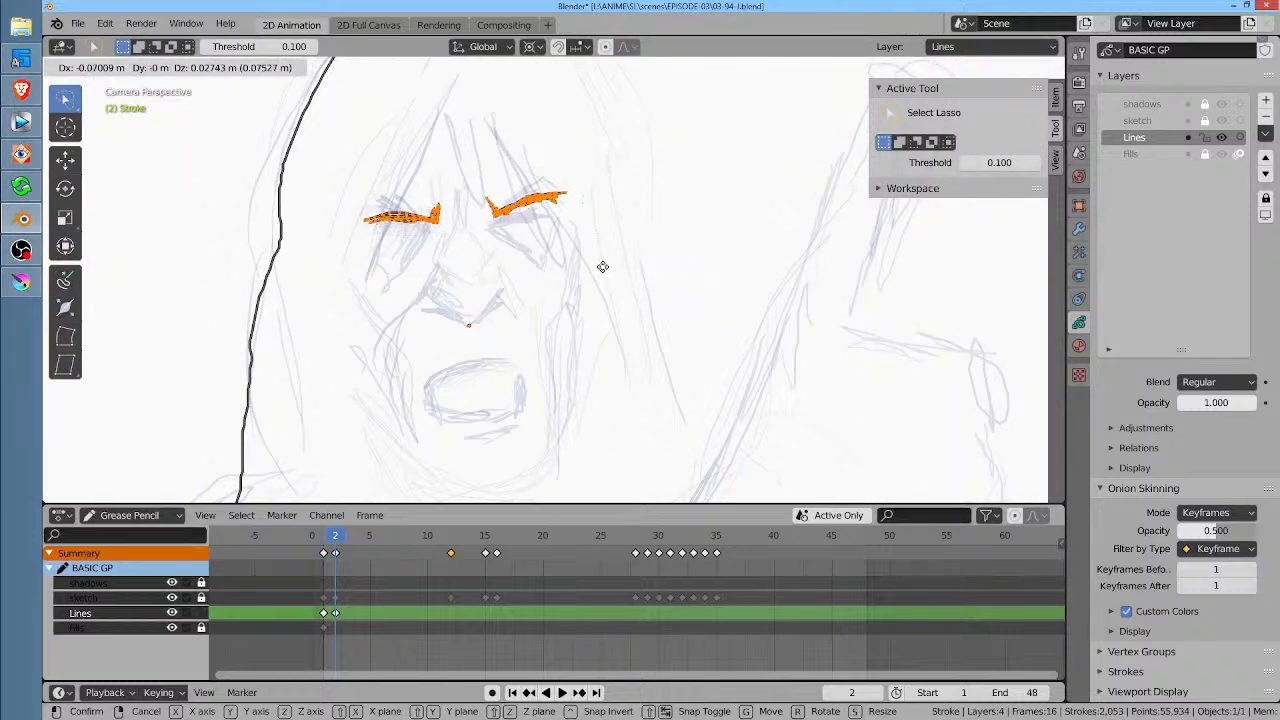
{"action": "left_click", "coordinate": [602, 270]}
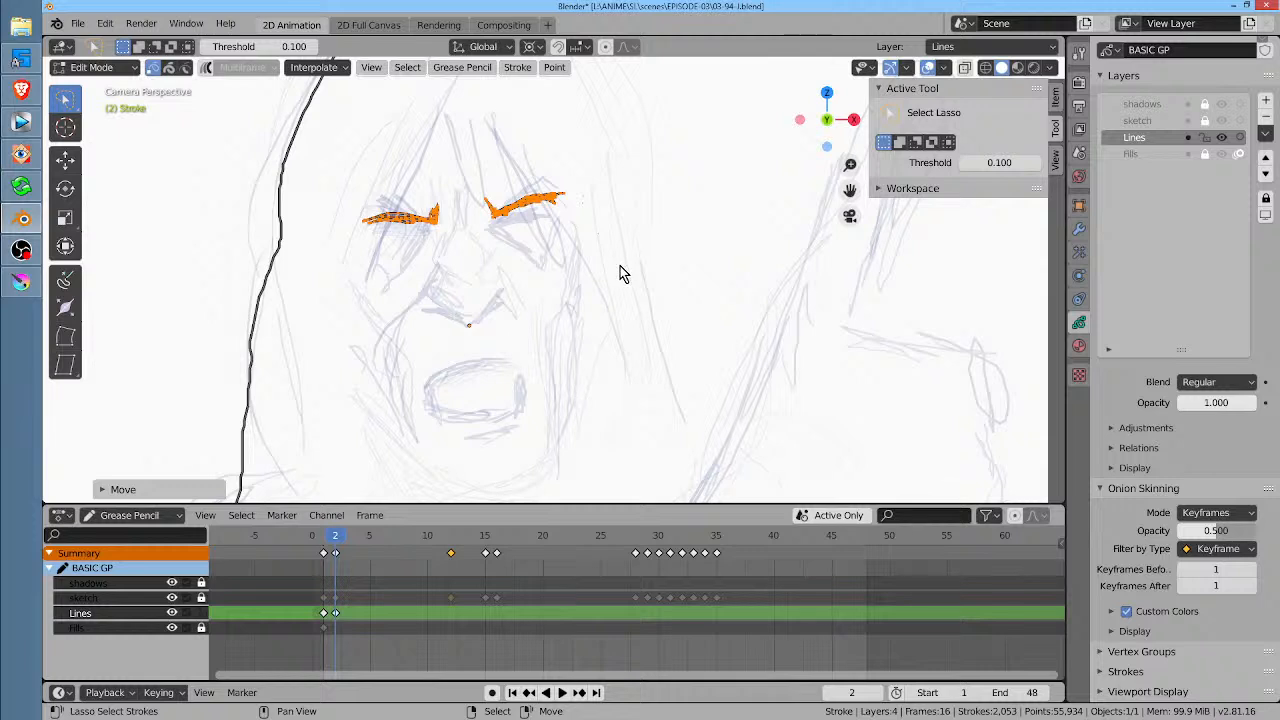
{"action": "key", "text": "r"}
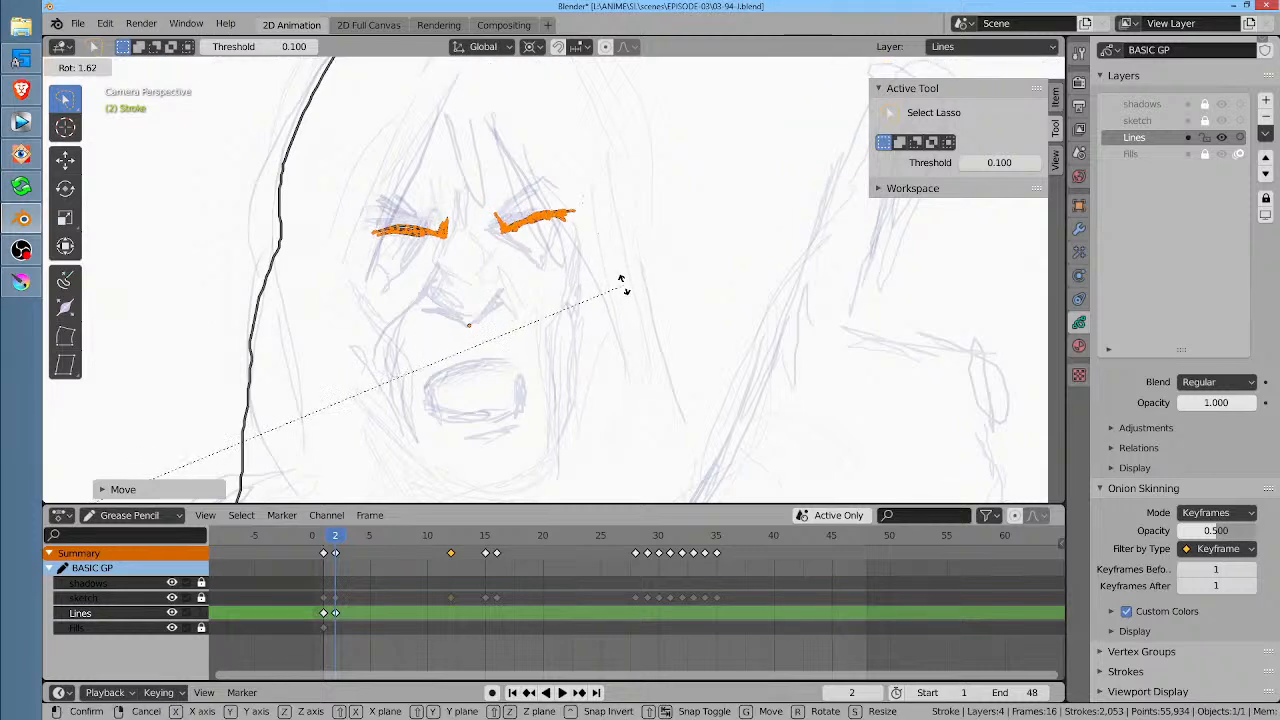
{"action": "left_click", "coordinate": [620, 286]}
{"action": "key", "text": "g"}
{"action": "left_click", "coordinate": [603, 277]}
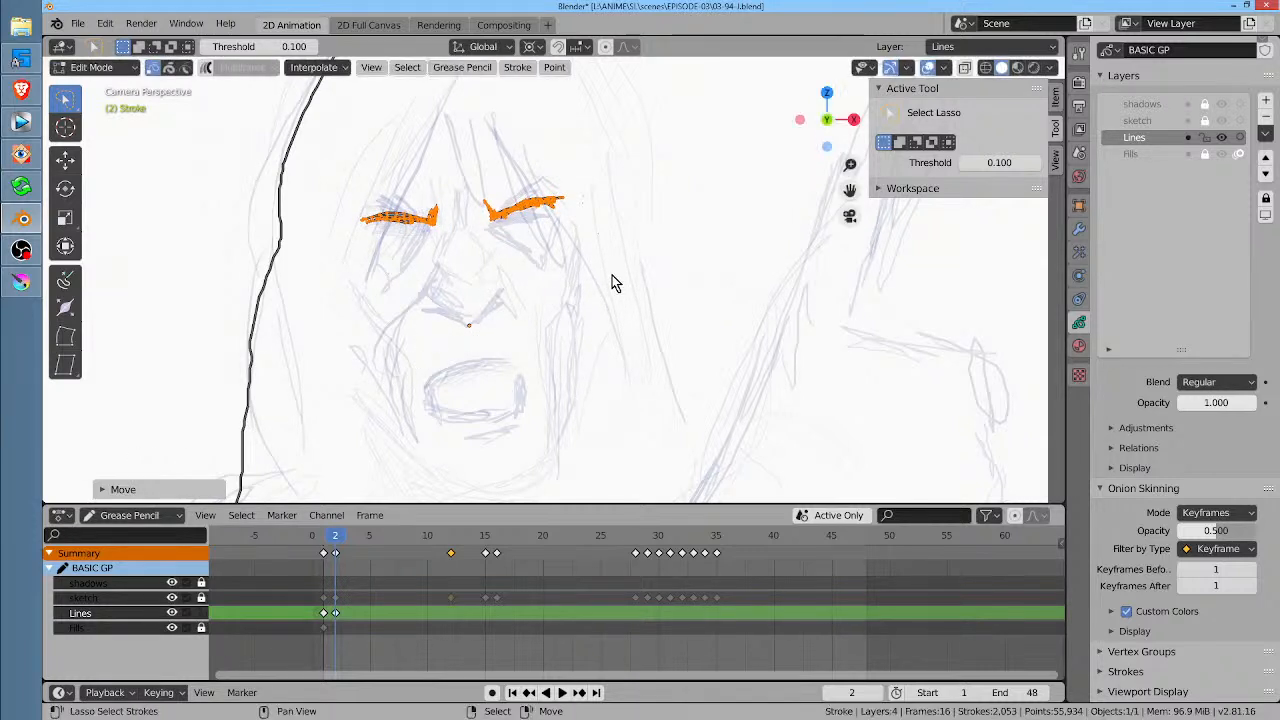
Step: Set the pivot point to Median Point and return to Draw mode
{"action": "key", "text": "period"}
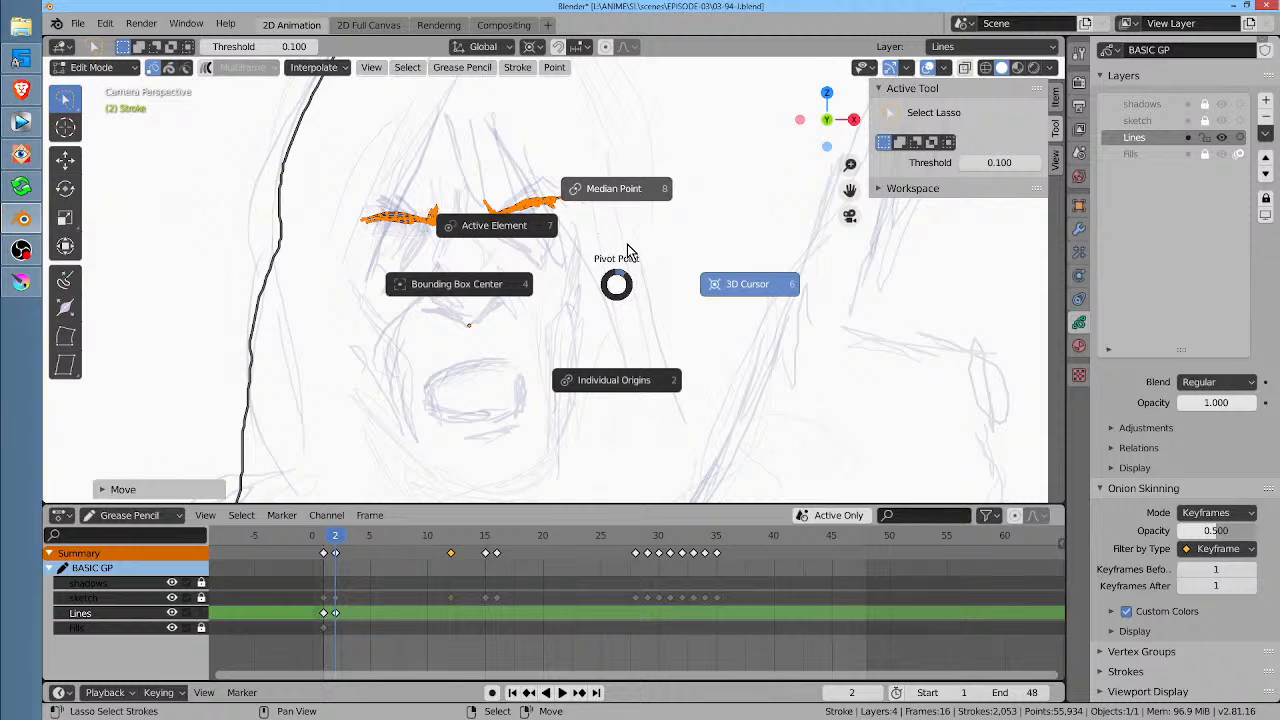
{"action": "left_click", "coordinate": [630, 196]}
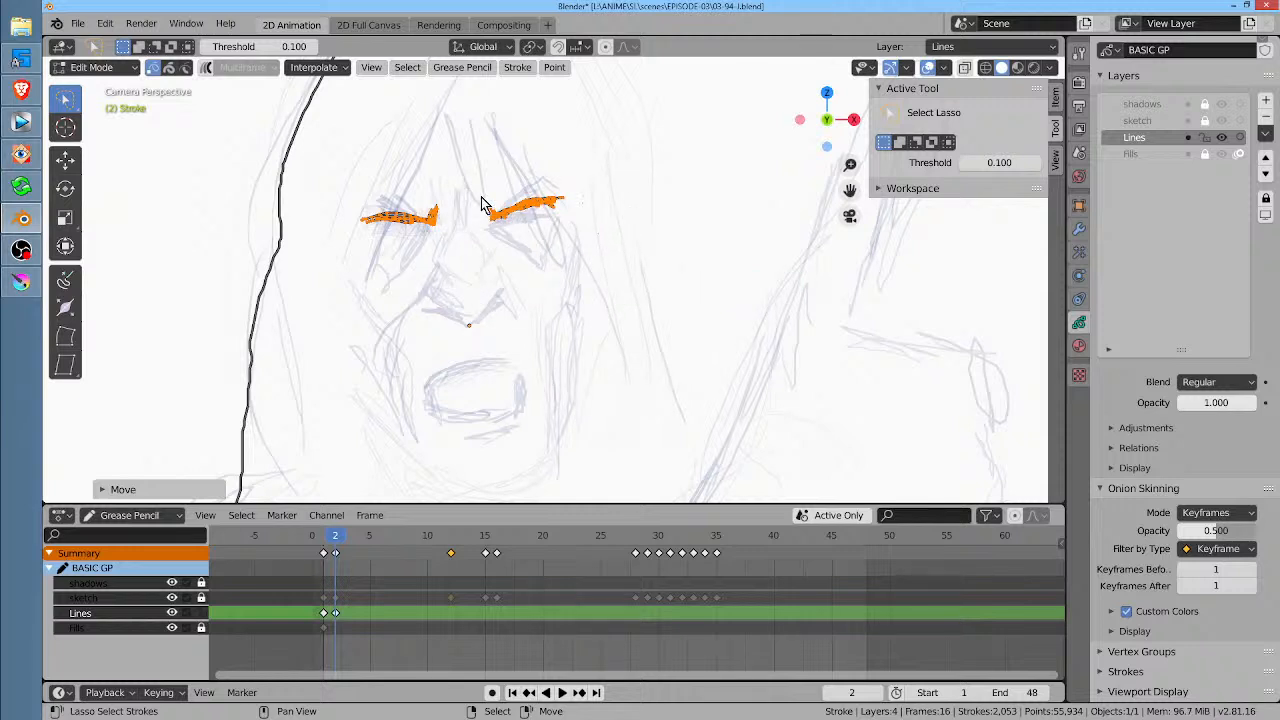
{"action": "key", "text": "b"}
{"action": "key", "text": "Escape"}
{"action": "key", "text": "Tab"}
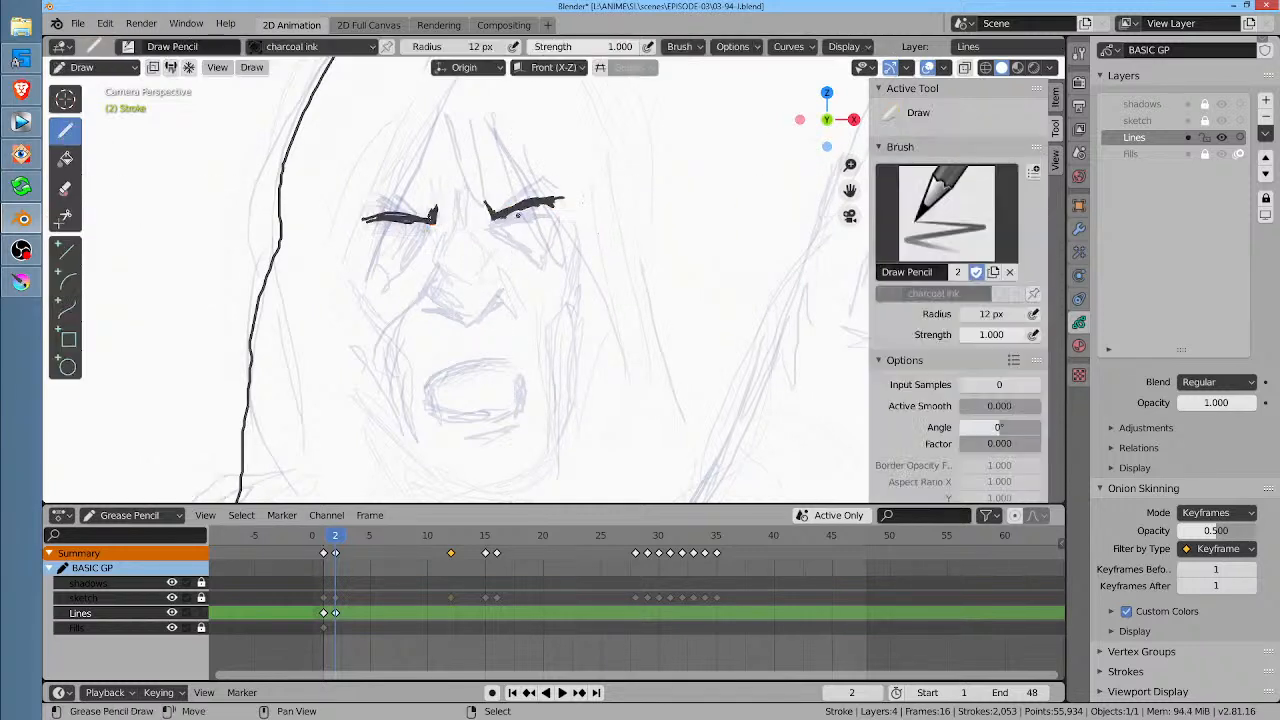
Step: Ink the lower eye lines, the creases between the brows, the nose and the left cheek fold on frame 2
{"action": "left_click_drag", "start_coordinate": [494, 220], "coordinate": [544, 209]}
{"action": "left_click_drag", "start_coordinate": [372, 226], "coordinate": [480, 220]}
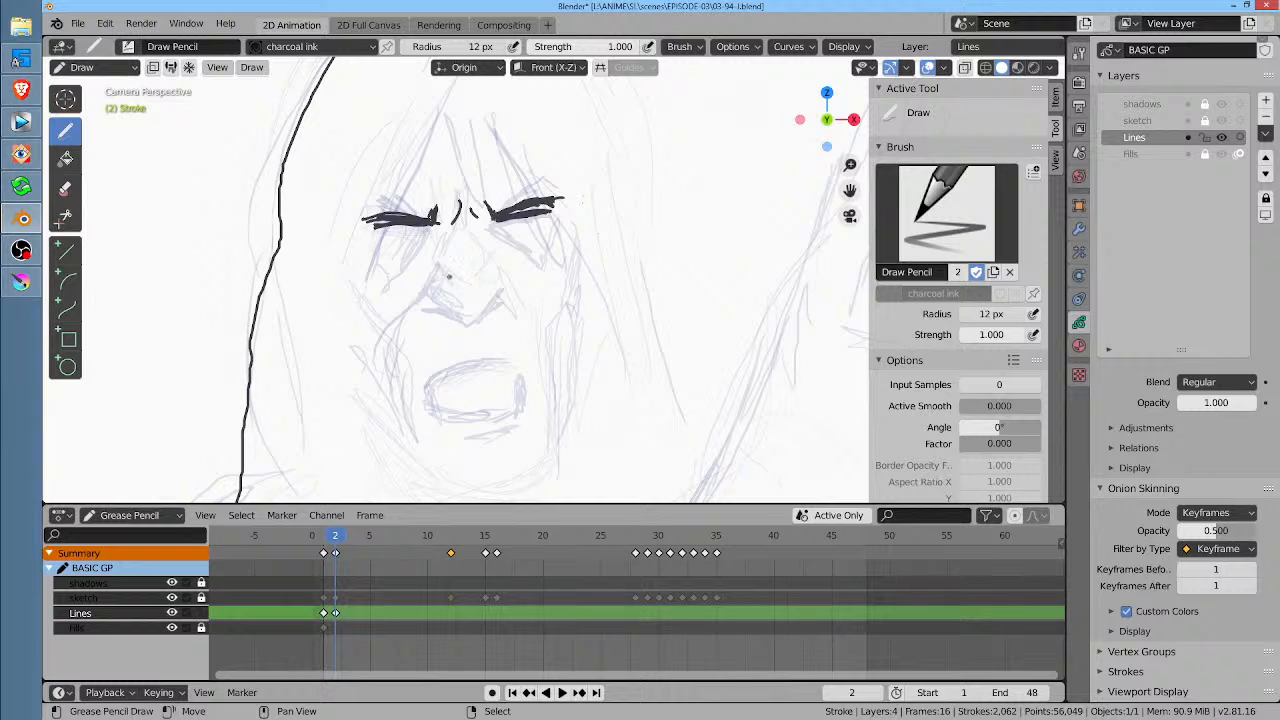
{"action": "mouse_move", "coordinate": [450, 278]}
{"action": "left_mouse_down"}
{"action": "mouse_move", "coordinate": [432, 276]}
{"action": "mouse_move", "coordinate": [422, 295]}
{"action": "left_mouse_up"}
{"action": "mouse_move", "coordinate": [499, 274]}
{"action": "left_mouse_down"}
{"action": "mouse_move", "coordinate": [507, 290]}
{"action": "mouse_move", "coordinate": [476, 321]}
{"action": "mouse_move", "coordinate": [500, 296]}
{"action": "left_mouse_up"}
{"action": "mouse_move", "coordinate": [426, 282]}
{"action": "left_mouse_down"}
{"action": "mouse_move", "coordinate": [383, 329]}
{"action": "mouse_move", "coordinate": [411, 299]}
{"action": "left_mouse_up"}
{"action": "left_click_drag", "start_coordinate": [385, 342], "coordinate": [387, 383]}
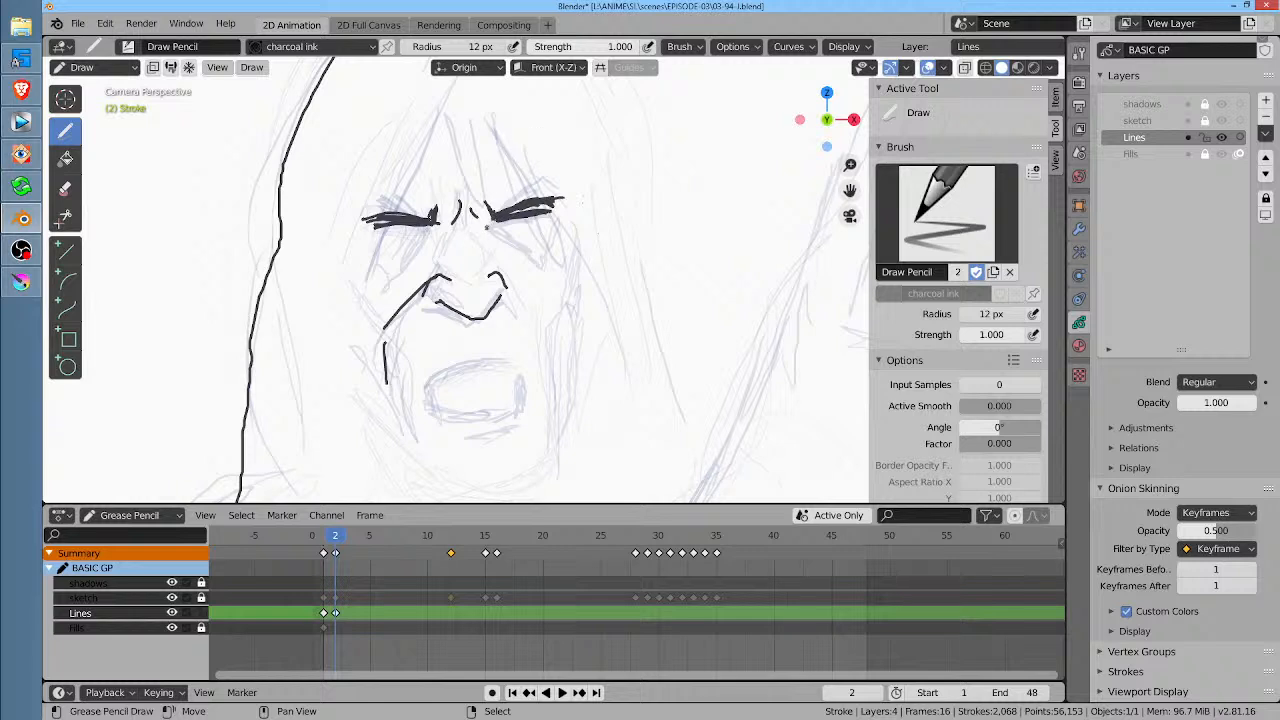
{"action": "mouse_move", "coordinate": [487, 228]}
{"action": "left_mouse_down"}
{"action": "mouse_move", "coordinate": [483, 268]}
{"action": "mouse_move", "coordinate": [459, 262]}
{"action": "left_mouse_up"}
Step: Reshape the nose bridge line with the Grab brush in Sculpt Mode, and return to Draw mode
{"action": "key", "text": "ctrl+Tab"}
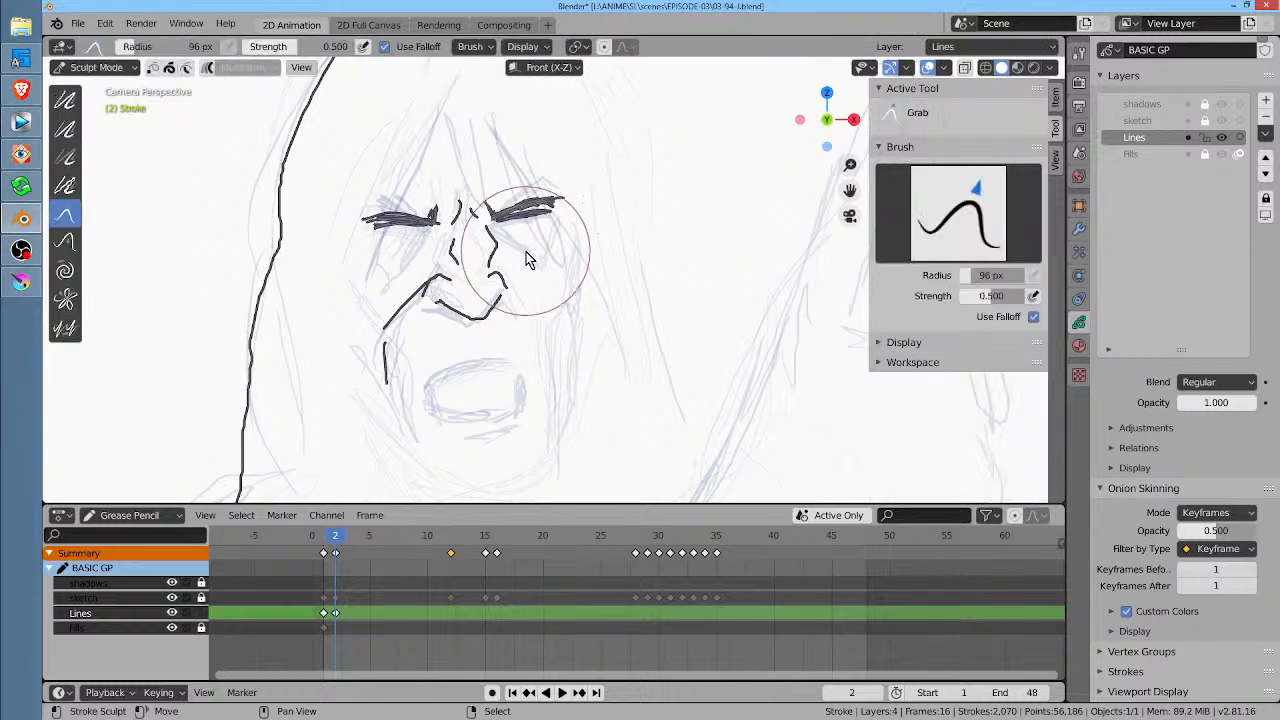
{"action": "mouse_move", "coordinate": [508, 255]}
{"action": "left_mouse_down"}
{"action": "mouse_move", "coordinate": [505, 300]}
{"action": "mouse_move", "coordinate": [514, 284]}
{"action": "left_mouse_up"}
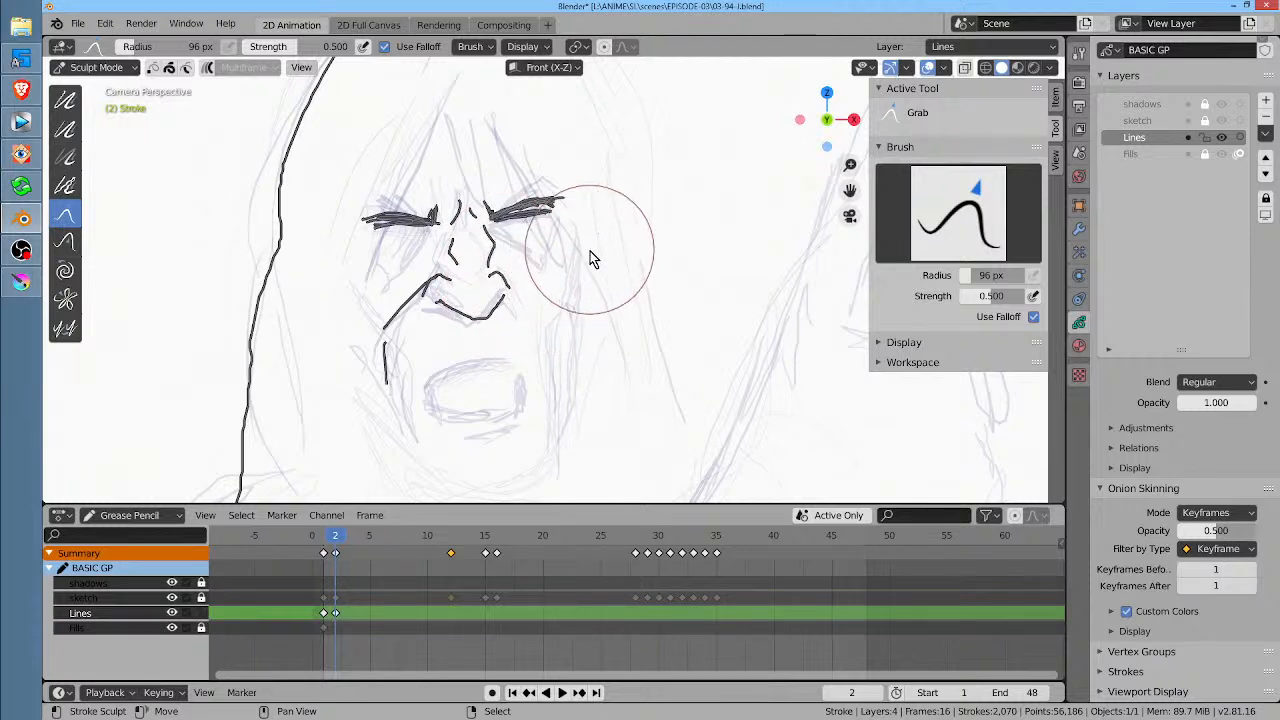
{"action": "key", "text": "ctrl+Tab"}
Step: Ink the creases under both eyes and the right cheek fold running down from the nostril
{"action": "left_click_drag", "start_coordinate": [503, 228], "coordinate": [530, 254]}
{"action": "mouse_move", "coordinate": [399, 232]}
{"action": "left_mouse_down"}
{"action": "mouse_move", "coordinate": [416, 230]}
{"action": "mouse_move", "coordinate": [412, 268]}
{"action": "left_mouse_up"}
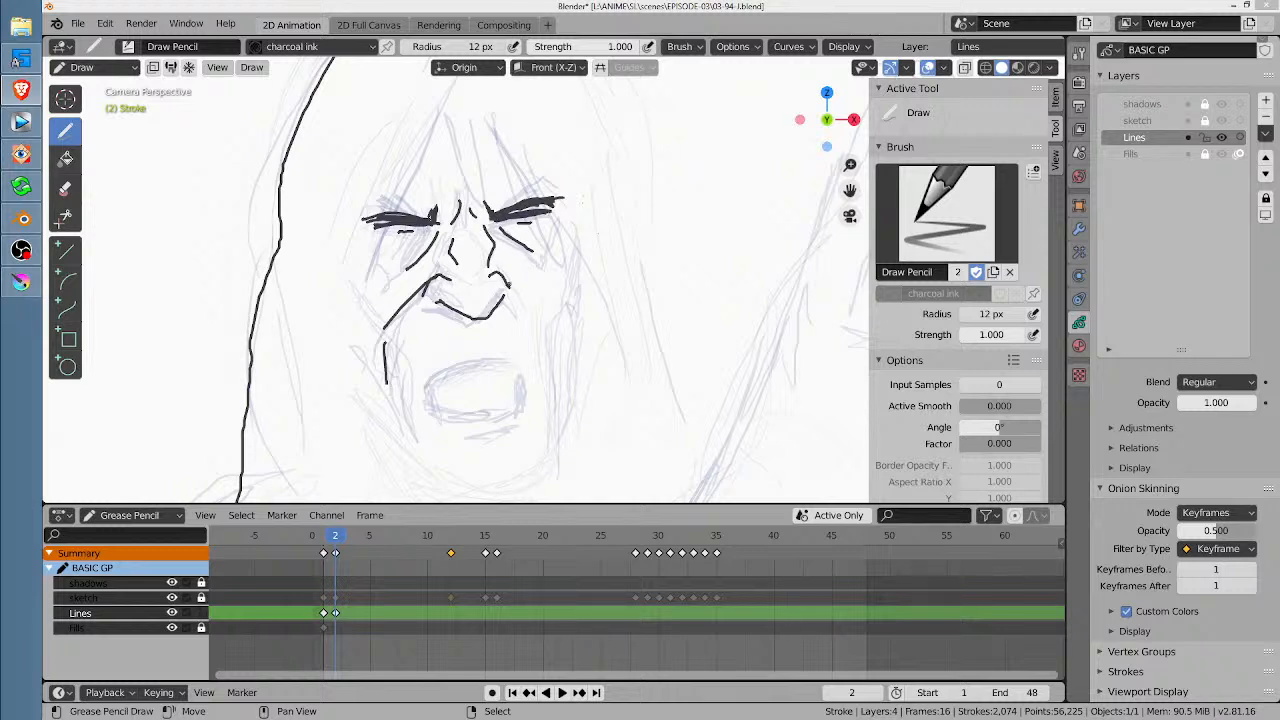
{"action": "mouse_move", "coordinate": [503, 294]}
{"action": "left_mouse_down"}
{"action": "mouse_move", "coordinate": [495, 306]}
{"action": "mouse_move", "coordinate": [513, 293]}
{"action": "left_mouse_up"}
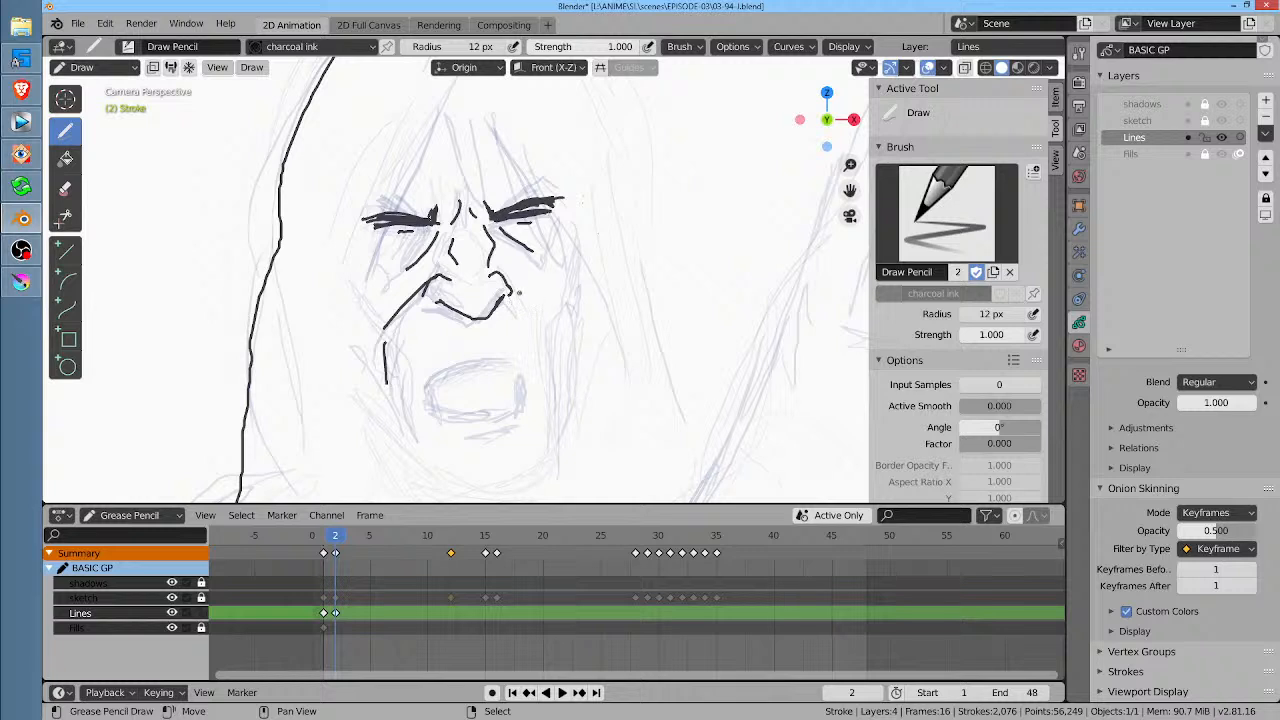
{"action": "mouse_move", "coordinate": [509, 293]}
{"action": "left_mouse_down", "text": "ctrl"}
{"action": "mouse_move", "coordinate": [490, 316]}
{"action": "mouse_move", "coordinate": [508, 285]}
{"action": "mouse_move", "coordinate": [535, 346]}
{"action": "left_mouse_up", "text": "ctrl"}
Step: Ink the open mouth with its inner line and lower lip, plus the short creases around it
{"action": "mouse_move", "coordinate": [419, 400]}
{"action": "left_mouse_down"}
{"action": "mouse_move", "coordinate": [504, 354]}
{"action": "mouse_move", "coordinate": [518, 358]}
{"action": "mouse_move", "coordinate": [520, 394]}
{"action": "left_mouse_up"}
{"action": "mouse_move", "coordinate": [419, 402]}
{"action": "left_mouse_down"}
{"action": "mouse_move", "coordinate": [494, 407]}
{"action": "mouse_move", "coordinate": [524, 392]}
{"action": "left_mouse_up"}
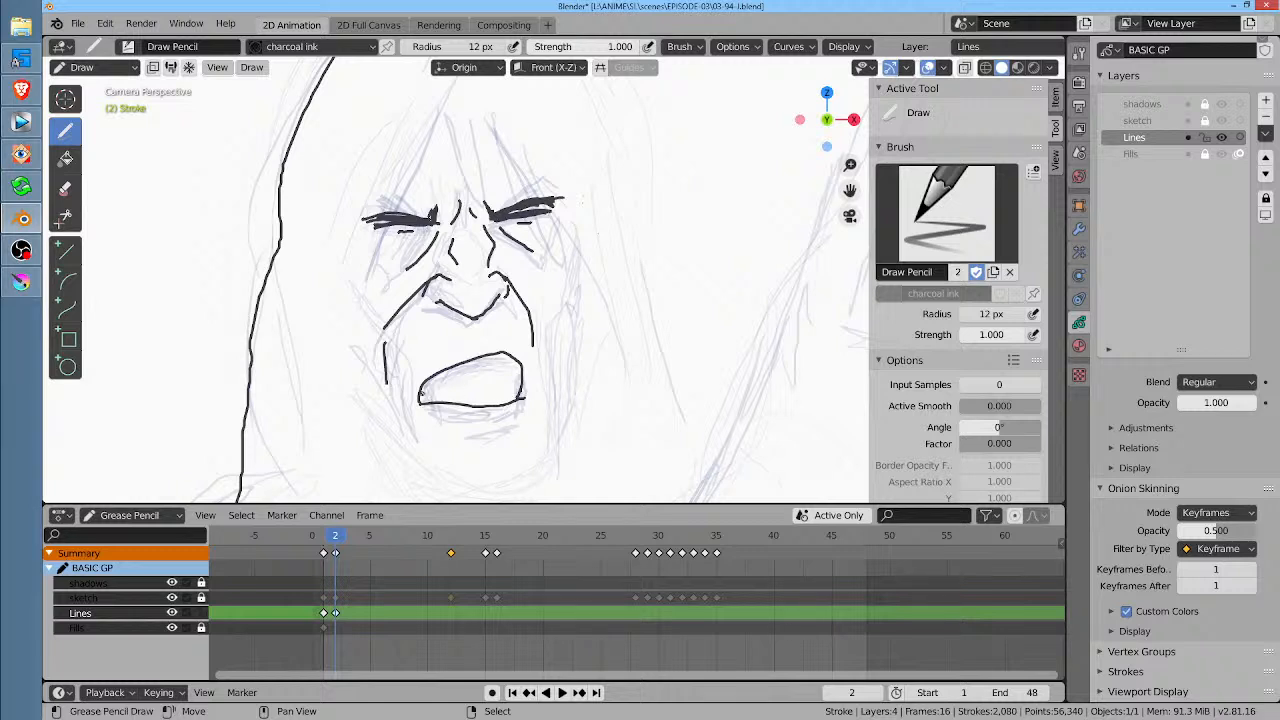
{"action": "mouse_move", "coordinate": [421, 394]}
{"action": "left_mouse_down"}
{"action": "mouse_move", "coordinate": [476, 382]}
{"action": "mouse_move", "coordinate": [512, 392]}
{"action": "left_mouse_up"}
{"action": "left_click_drag", "start_coordinate": [444, 420], "coordinate": [527, 414]}
{"action": "left_click_drag", "start_coordinate": [535, 354], "coordinate": [530, 384]}
{"action": "left_click_drag", "start_coordinate": [395, 391], "coordinate": [404, 445]}
{"action": "left_click_drag", "start_coordinate": [475, 326], "coordinate": [478, 341]}
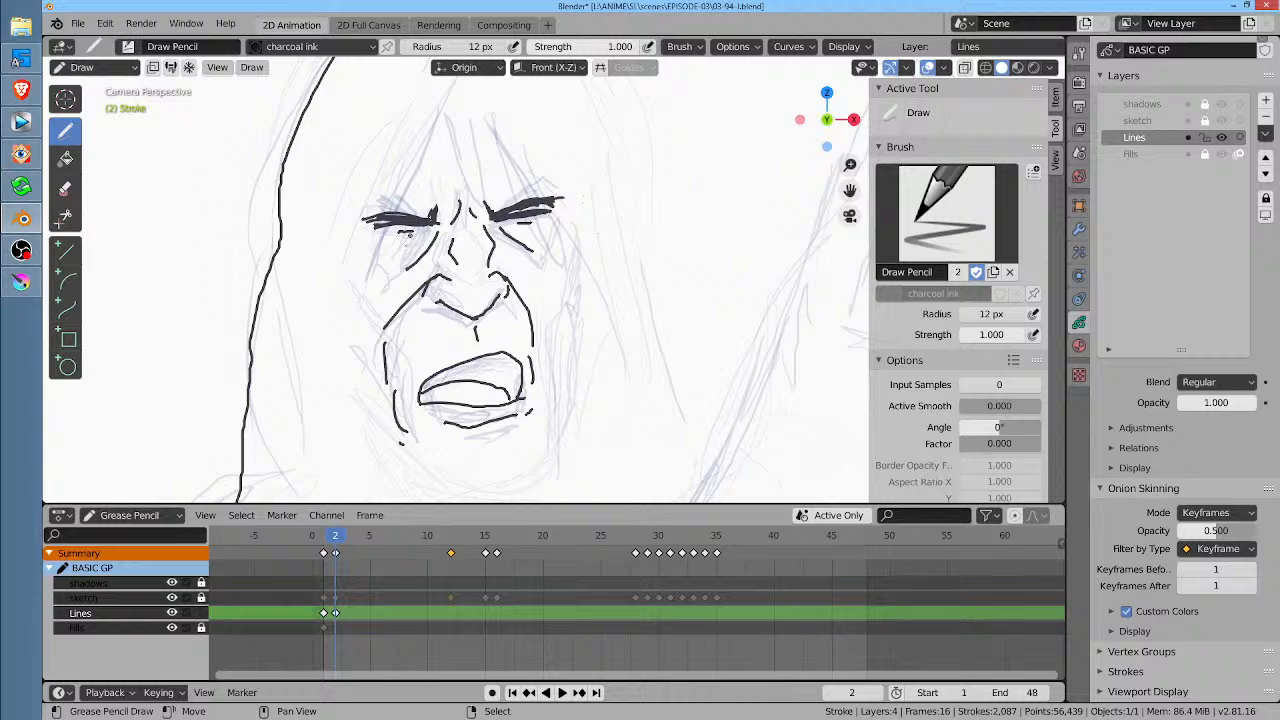
Step: Ink the left hair and cheek lines, then the jaw and right side of the face on frame 2, checking against frame 1
{"action": "left_click_drag", "start_coordinate": [374, 260], "coordinate": [386, 270]}
{"action": "mouse_move", "coordinate": [440, 104]}
{"action": "left_mouse_down"}
{"action": "mouse_move", "coordinate": [350, 293]}
{"action": "mouse_move", "coordinate": [350, 408]}
{"action": "left_mouse_up"}
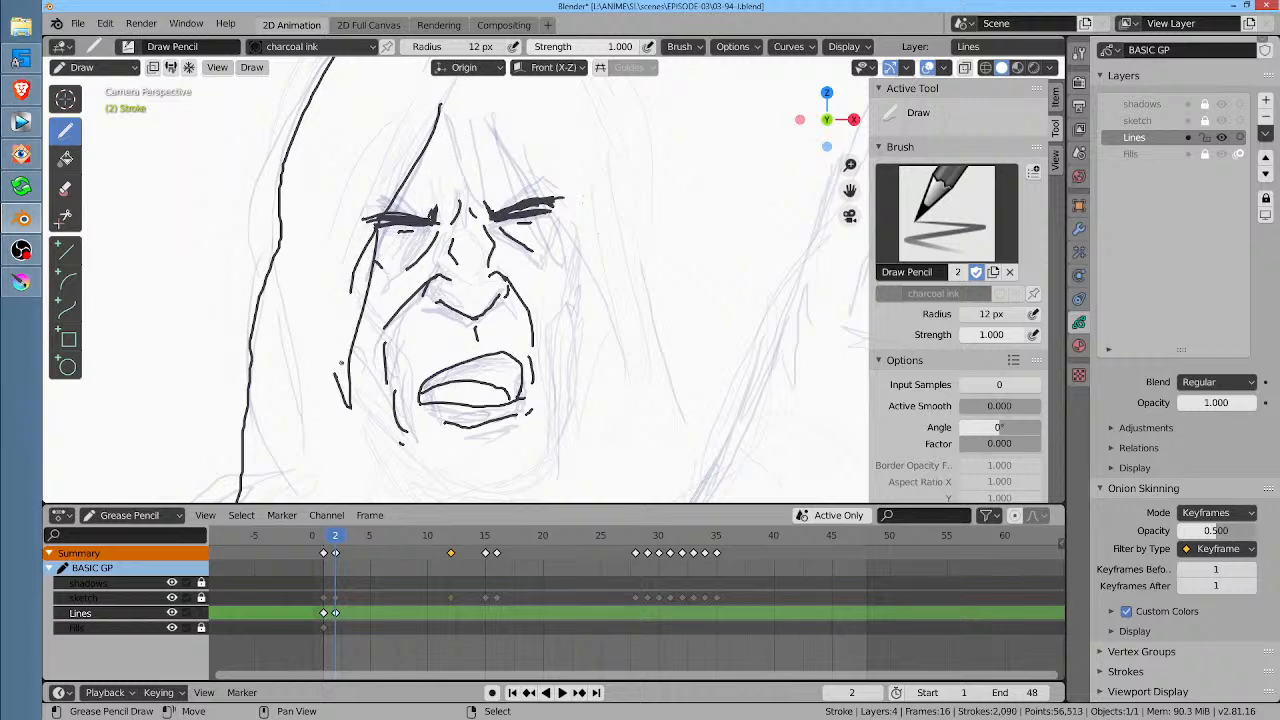
{"action": "middle_click_drag", "start_coordinate": [598, 208], "coordinate": [588, 120]}
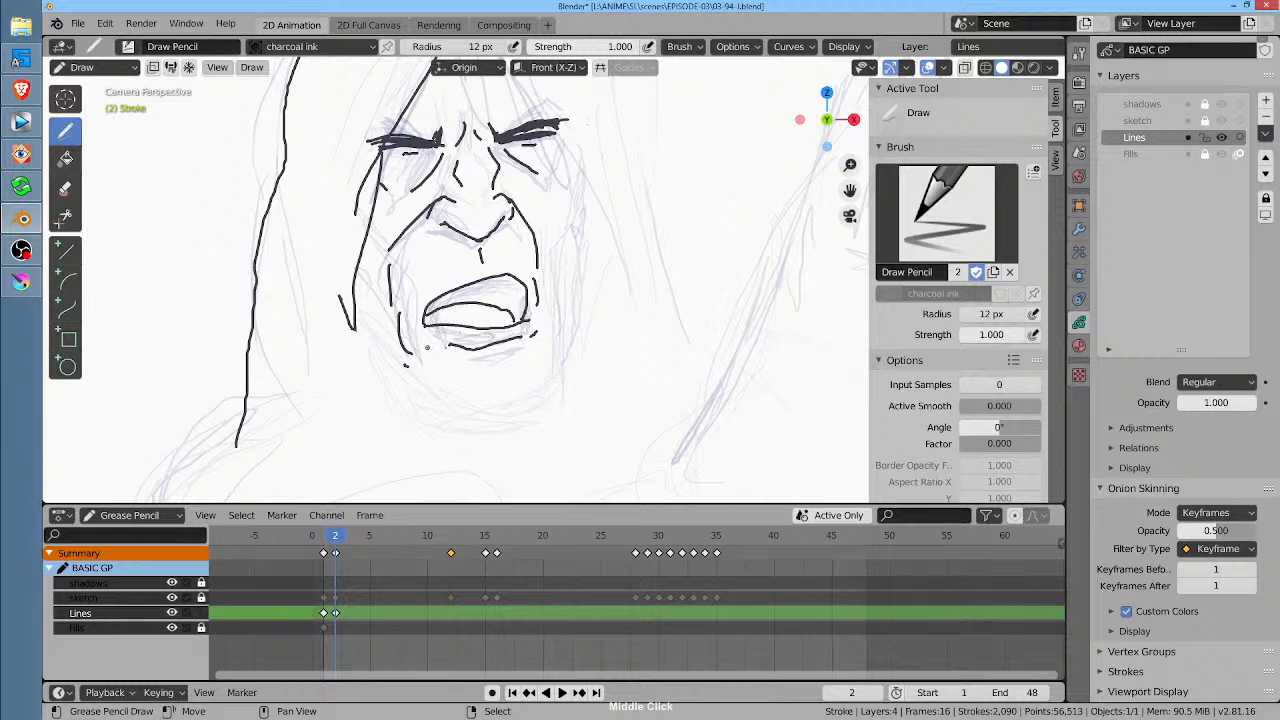
{"action": "key", "text": "Left"}
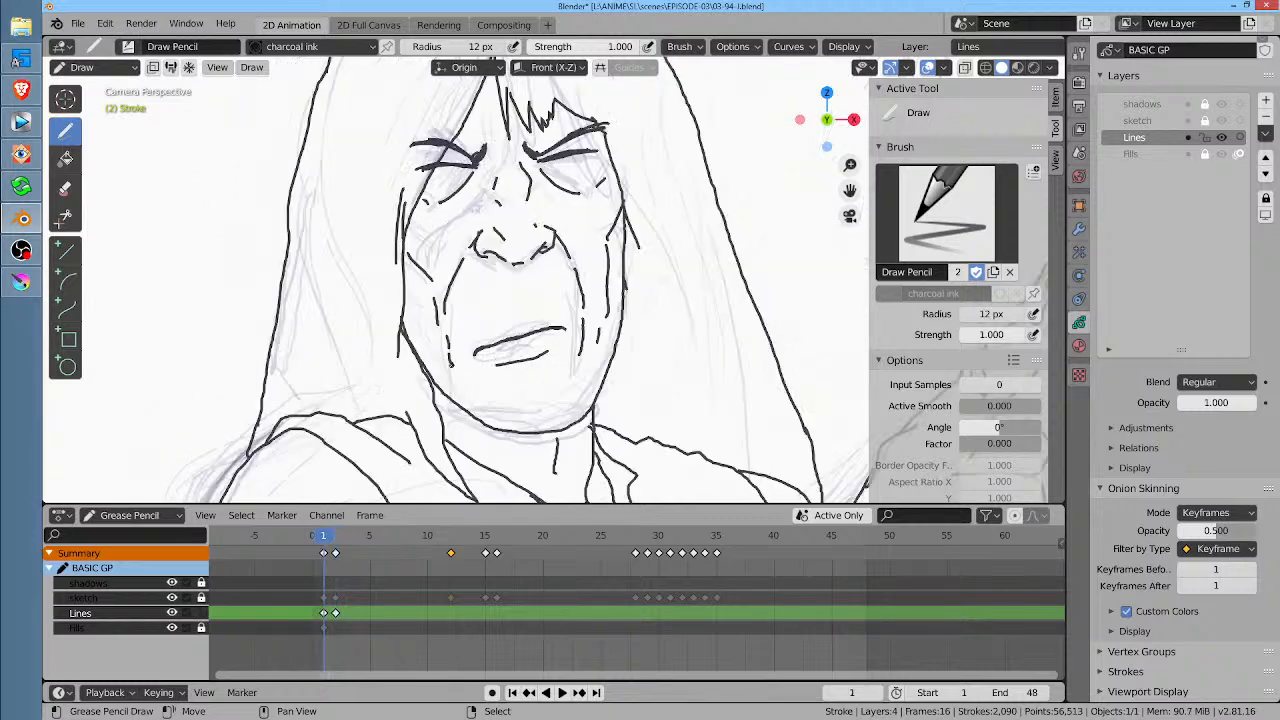
{"action": "key", "text": "Up"}
{"action": "key", "text": "Up"}
{"action": "key", "text": "Down"}
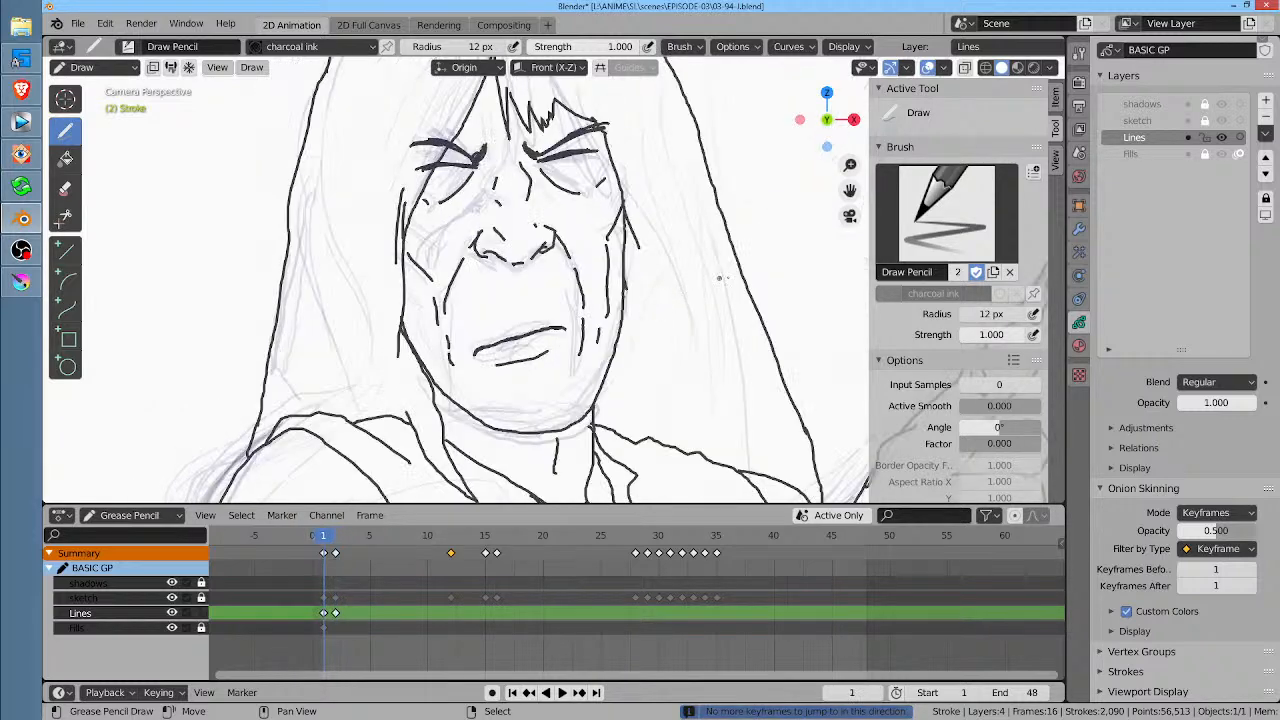
{"action": "scroll", "coordinate": [137, 423], "scroll_direction": "down", "scroll_amount": 5}
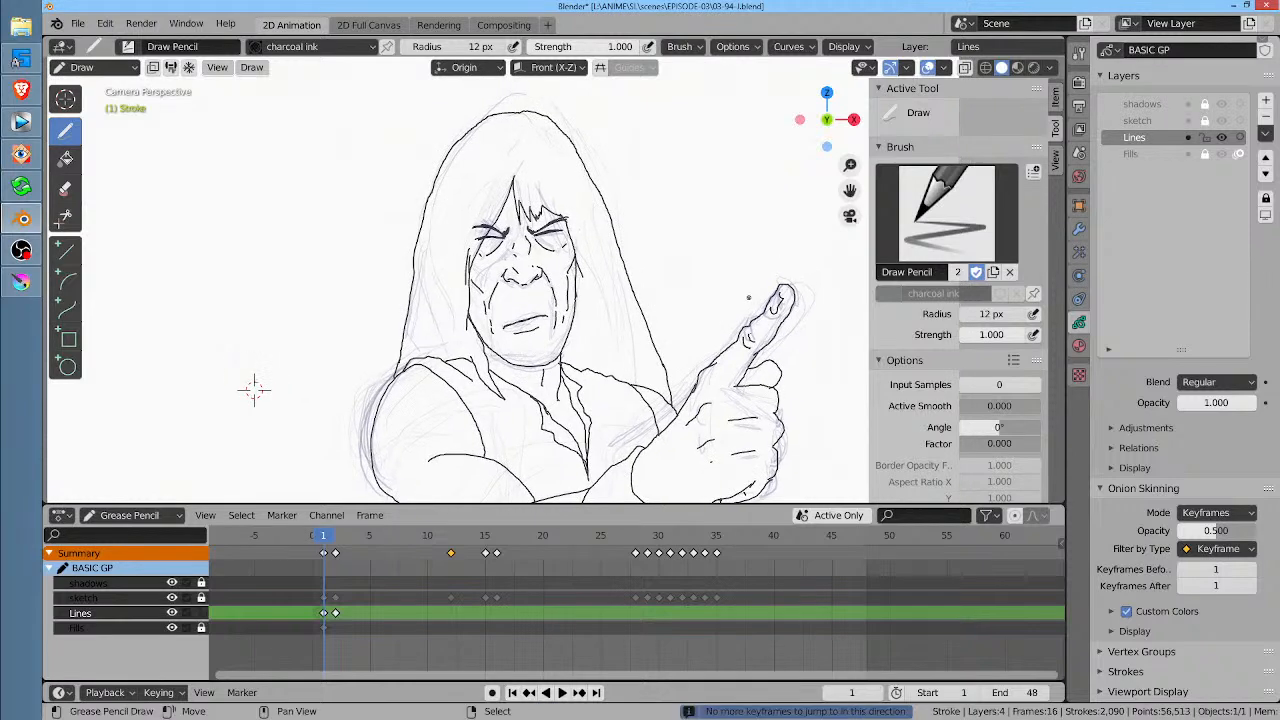
{"action": "key", "text": "Right"}
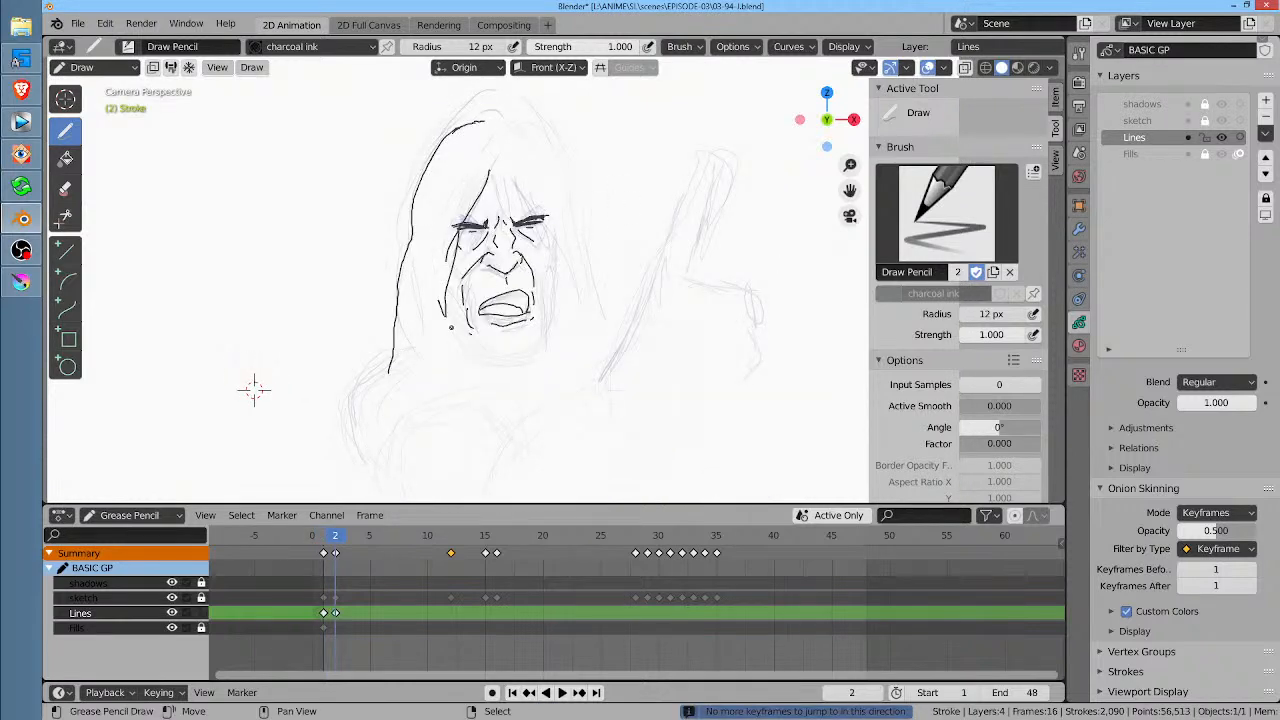
{"action": "left_click_drag", "start_coordinate": [451, 328], "coordinate": [466, 342]}
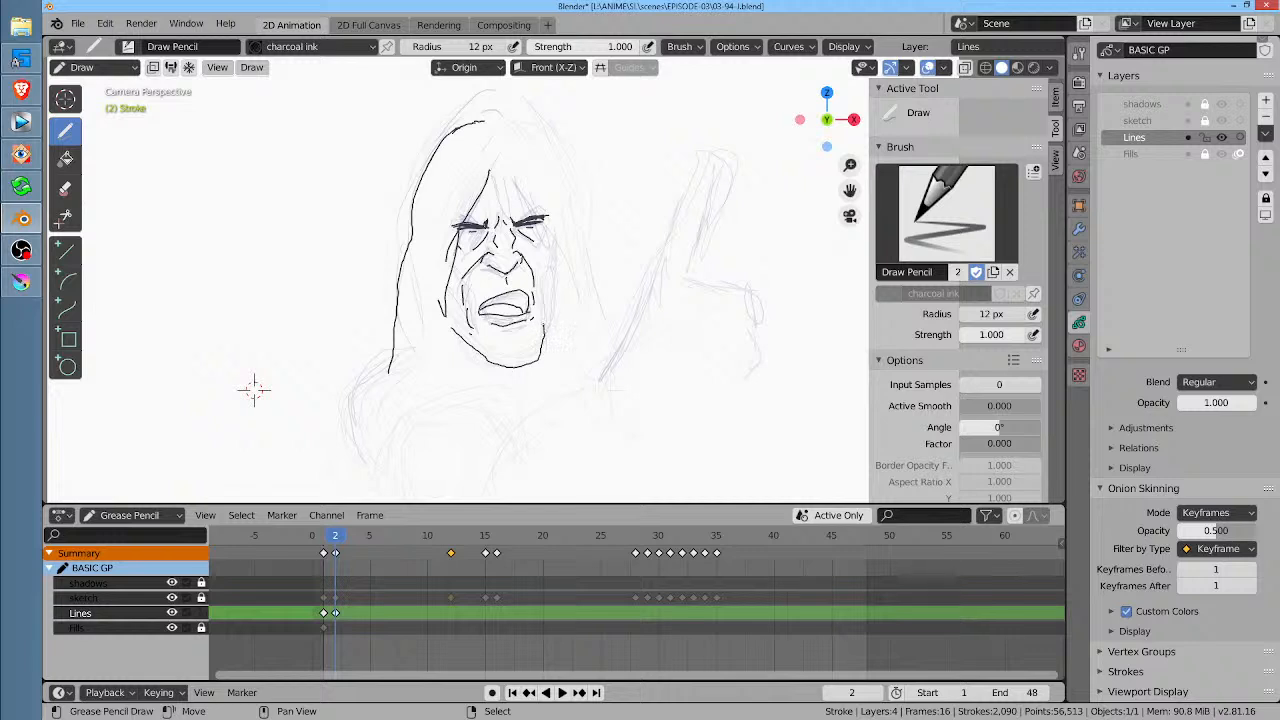
{"action": "left_click_drag", "start_coordinate": [543, 330], "coordinate": [545, 274]}
{"action": "left_click_drag", "start_coordinate": [545, 334], "coordinate": [557, 230]}
Step: Ink the left neck line and the two curved garment lines over the left shoulder on frame 2, using frame 1 as reference
{"action": "key", "text": "Left"}
{"action": "key", "text": "Right"}
{"action": "key", "text": "Left"}
{"action": "key", "text": "Right"}
{"action": "mouse_move", "coordinate": [463, 372]}
{"action": "left_mouse_down"}
{"action": "mouse_move", "coordinate": [471, 385]}
{"action": "mouse_move", "coordinate": [454, 346]}
{"action": "left_mouse_up"}
{"action": "key", "text": "Left"}
{"action": "middle_click_drag", "start_coordinate": [251, 386], "coordinate": [200, 294]}
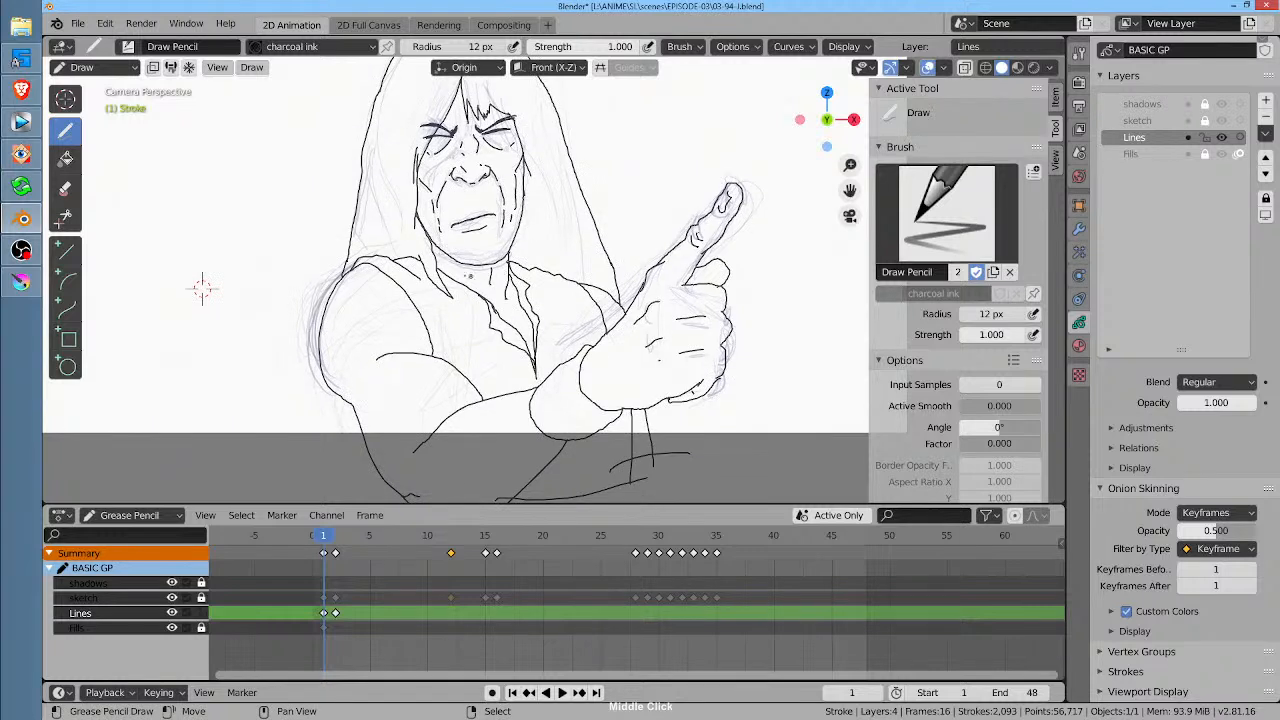
{"action": "key", "text": "Right"}
{"action": "left_click_drag", "start_coordinate": [352, 280], "coordinate": [416, 300]}
{"action": "mouse_move", "coordinate": [328, 295]}
{"action": "left_mouse_down"}
{"action": "mouse_move", "coordinate": [321, 322]}
{"action": "mouse_move", "coordinate": [326, 282]}
{"action": "mouse_move", "coordinate": [352, 264]}
{"action": "mouse_move", "coordinate": [440, 298]}
{"action": "left_mouse_up"}
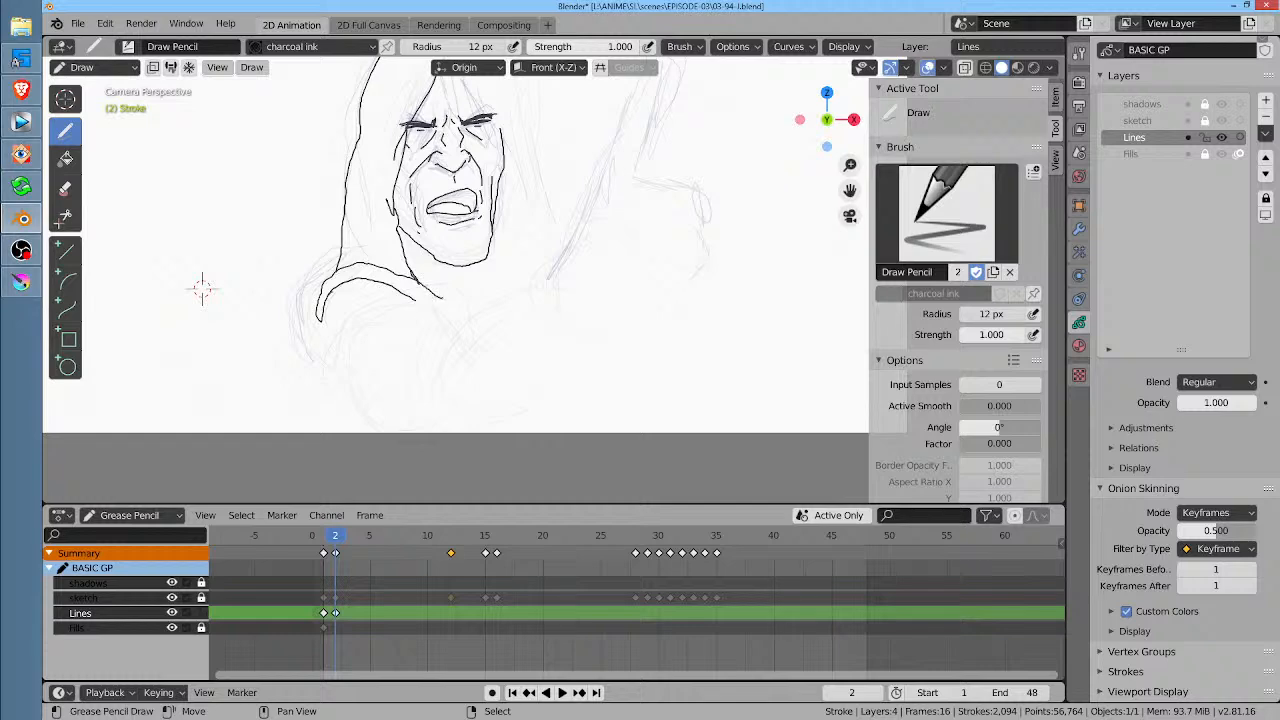
Step: Ink the outer contour of the bent arm's sleeve down to the elbow, with short folds inside, comparing with frame 1
{"action": "key", "text": "Left"}
{"action": "key", "text": "Right"}
{"action": "mouse_move", "coordinate": [321, 318]}
{"action": "left_mouse_down"}
{"action": "mouse_move", "coordinate": [328, 376]}
{"action": "mouse_move", "coordinate": [376, 404]}
{"action": "mouse_move", "coordinate": [410, 467]}
{"action": "left_mouse_up"}
{"action": "key", "text": "Left"}
{"action": "key", "text": "Right"}
{"action": "mouse_move", "coordinate": [393, 361]}
{"action": "left_mouse_down"}
{"action": "mouse_move", "coordinate": [413, 354]}
{"action": "mouse_move", "coordinate": [377, 377]}
{"action": "left_mouse_up"}
{"action": "key", "text": "Left"}
{"action": "key", "text": "Right"}
Step: Copy the pointing hand's strokes from frame 1 in Edit Mode and paste them into frame 2
{"action": "middle_click_drag", "start_coordinate": [610, 250], "coordinate": [589, 316]}
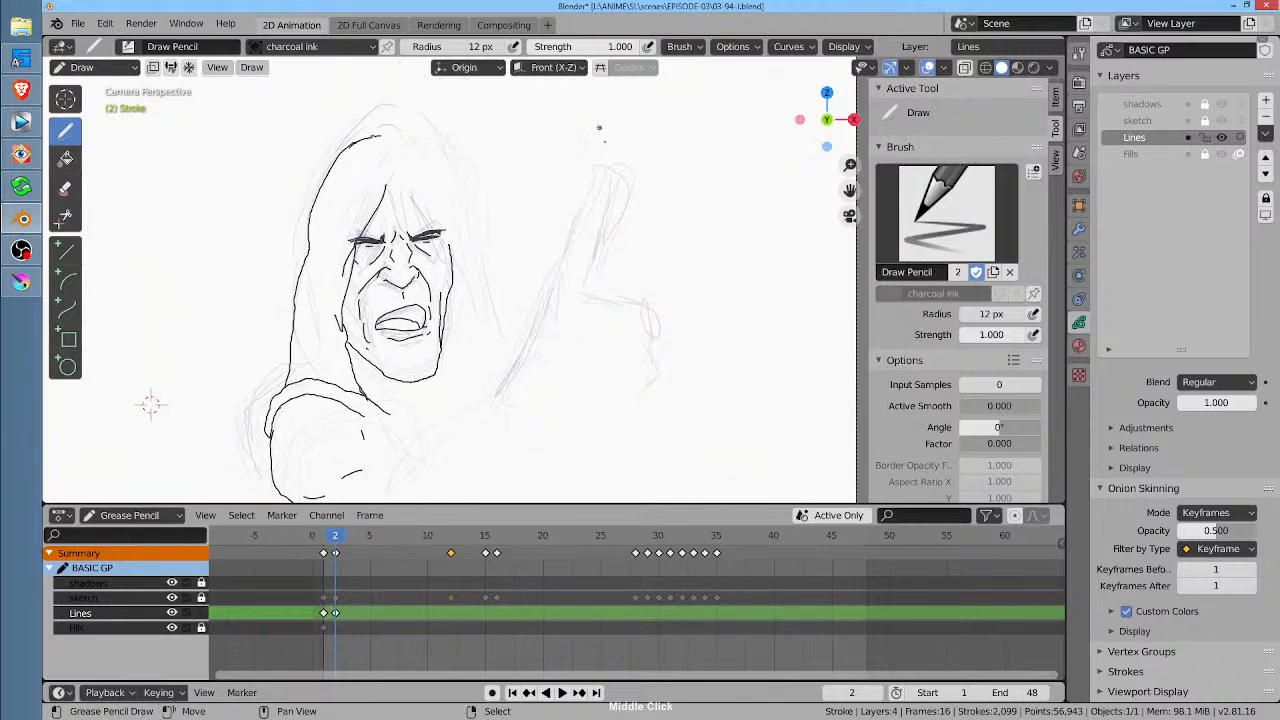
{"action": "key", "text": "Left"}
{"action": "middle_click_drag", "start_coordinate": [714, 289], "coordinate": [695, 125]}
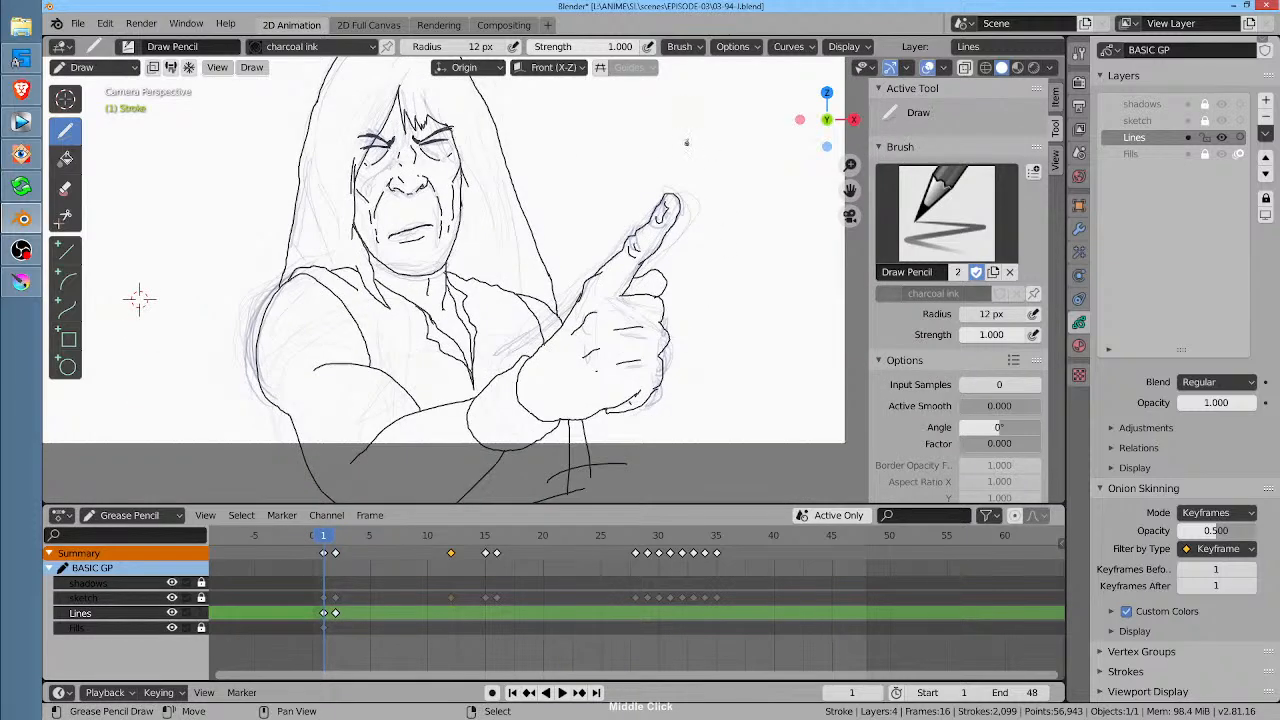
{"action": "key", "text": "Tab"}
{"action": "mouse_move", "coordinate": [705, 153]}
{"action": "left_mouse_down"}
{"action": "mouse_move", "coordinate": [590, 258]}
{"action": "mouse_move", "coordinate": [570, 330]}
{"action": "mouse_move", "coordinate": [620, 425]}
{"action": "mouse_move", "coordinate": [711, 357]}
{"action": "mouse_move", "coordinate": [736, 252]}
{"action": "left_mouse_up"}
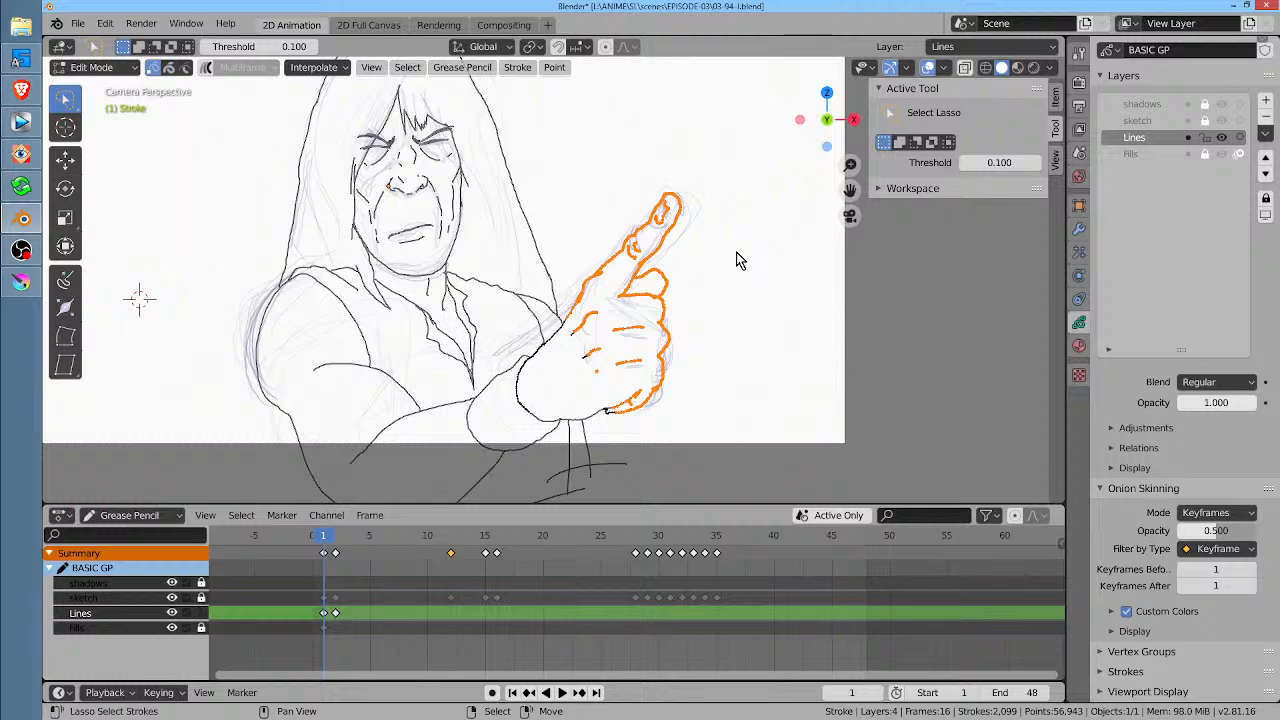
{"action": "key", "text": "Right"}
{"action": "key", "text": "ctrl+v"}
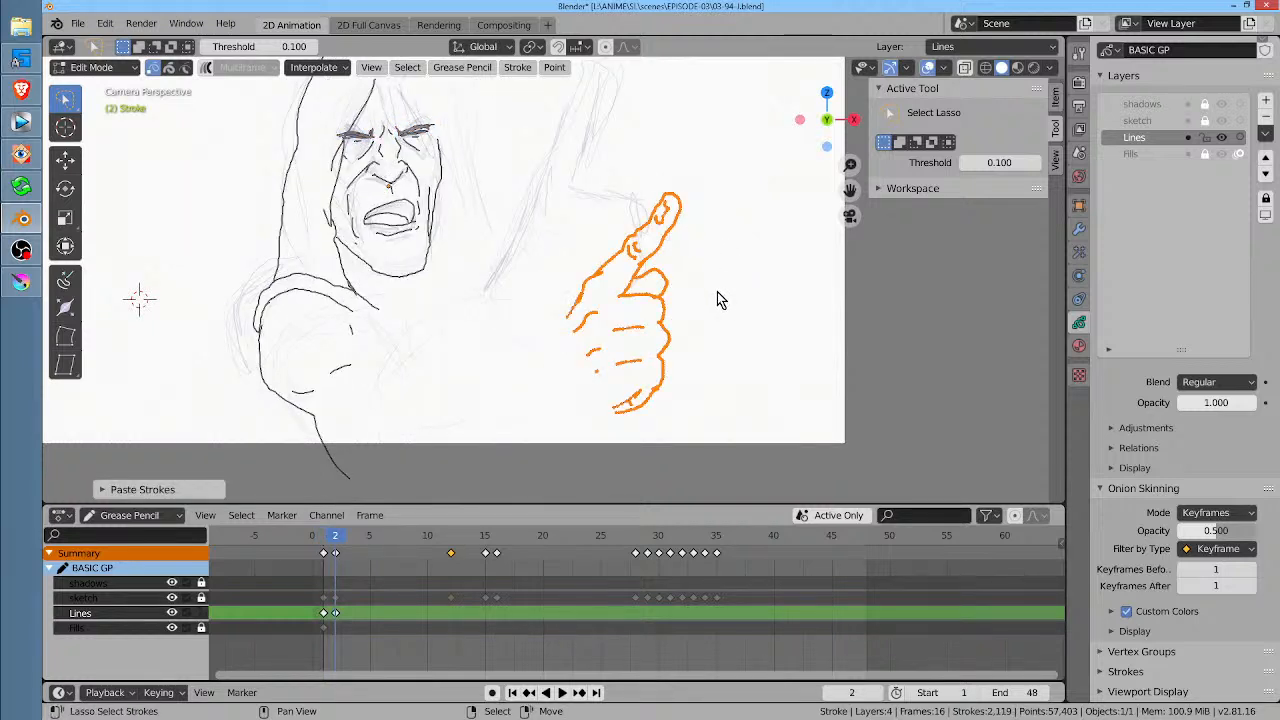
Step: Rotate the pasted hand more upright, move it onto the frame 2 hand sketch, and return to Draw mode
{"action": "key", "text": "r"}
{"action": "left_click", "coordinate": [731, 266]}
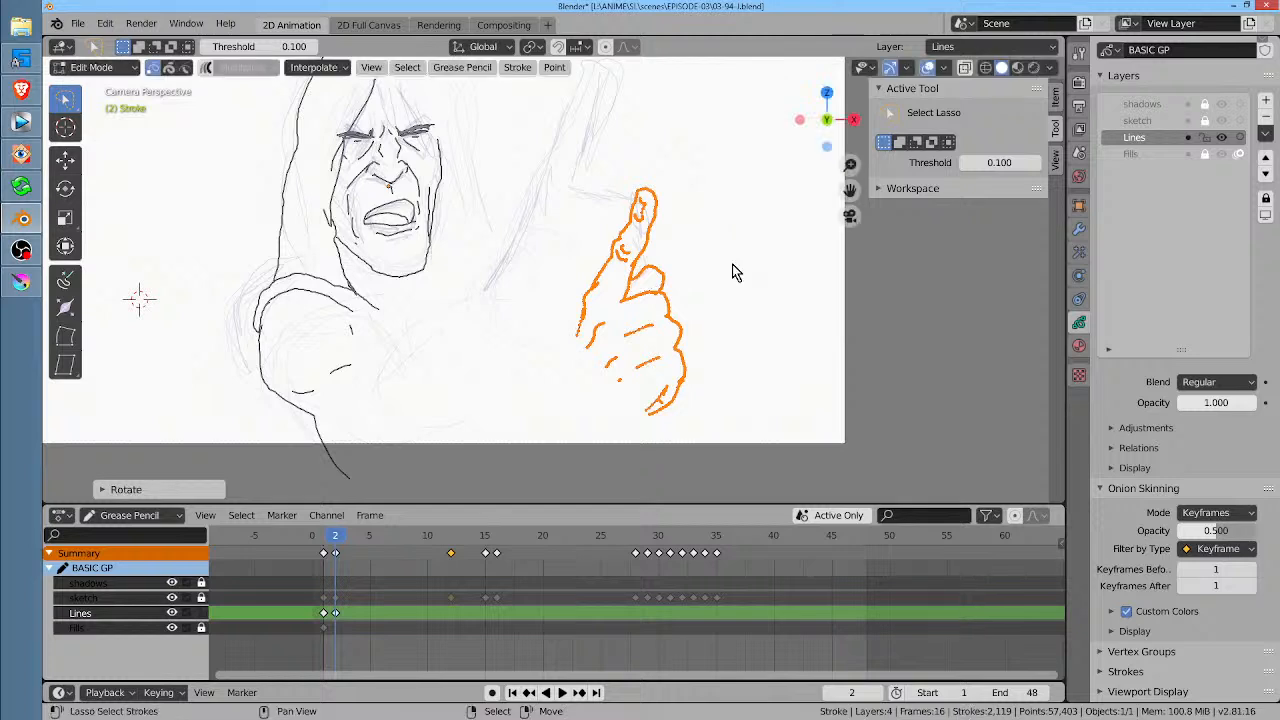
{"action": "key", "text": "g"}
{"action": "left_click", "coordinate": [684, 135]}
{"action": "key", "text": "Tab"}
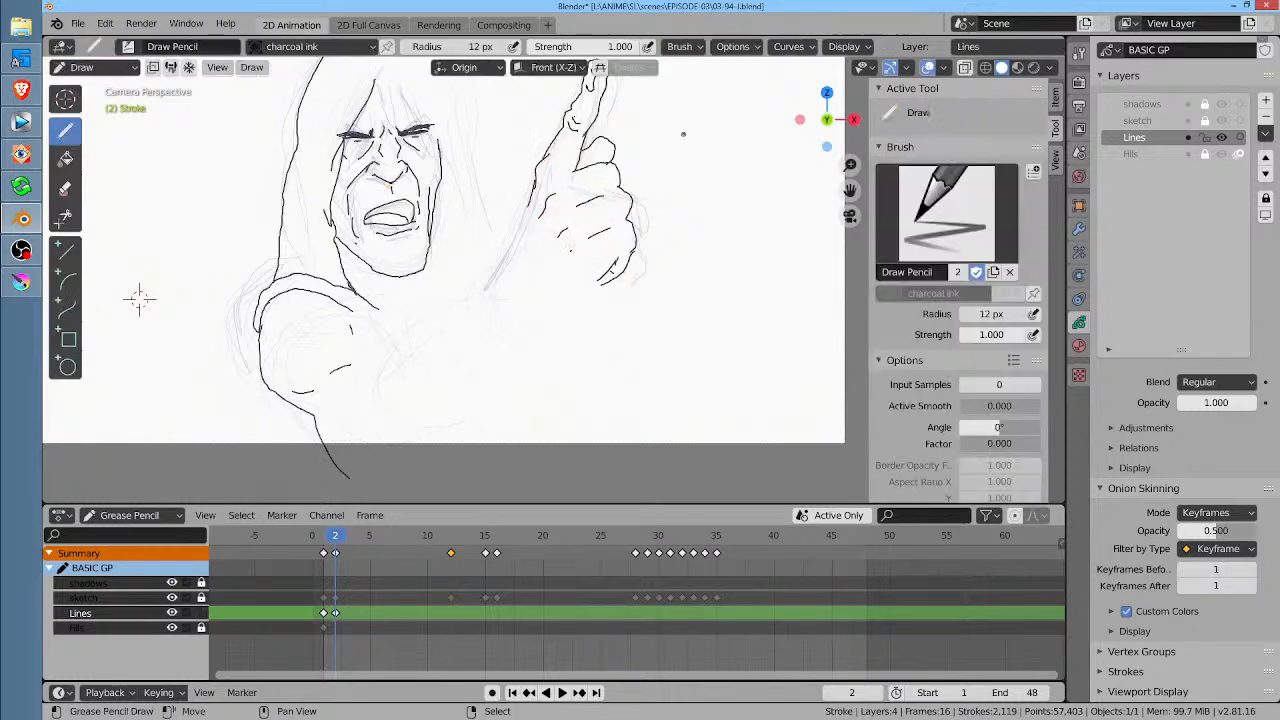
Step: Ink the wrist and lower palm outline of the pointing hand, redrawing the stroke that joins the little finger
{"action": "mouse_move", "coordinate": [532, 192]}
{"action": "left_mouse_down"}
{"action": "mouse_move", "coordinate": [506, 272]}
{"action": "mouse_move", "coordinate": [518, 304]}
{"action": "mouse_move", "coordinate": [592, 296]}
{"action": "mouse_move", "coordinate": [540, 307]}
{"action": "left_mouse_up"}
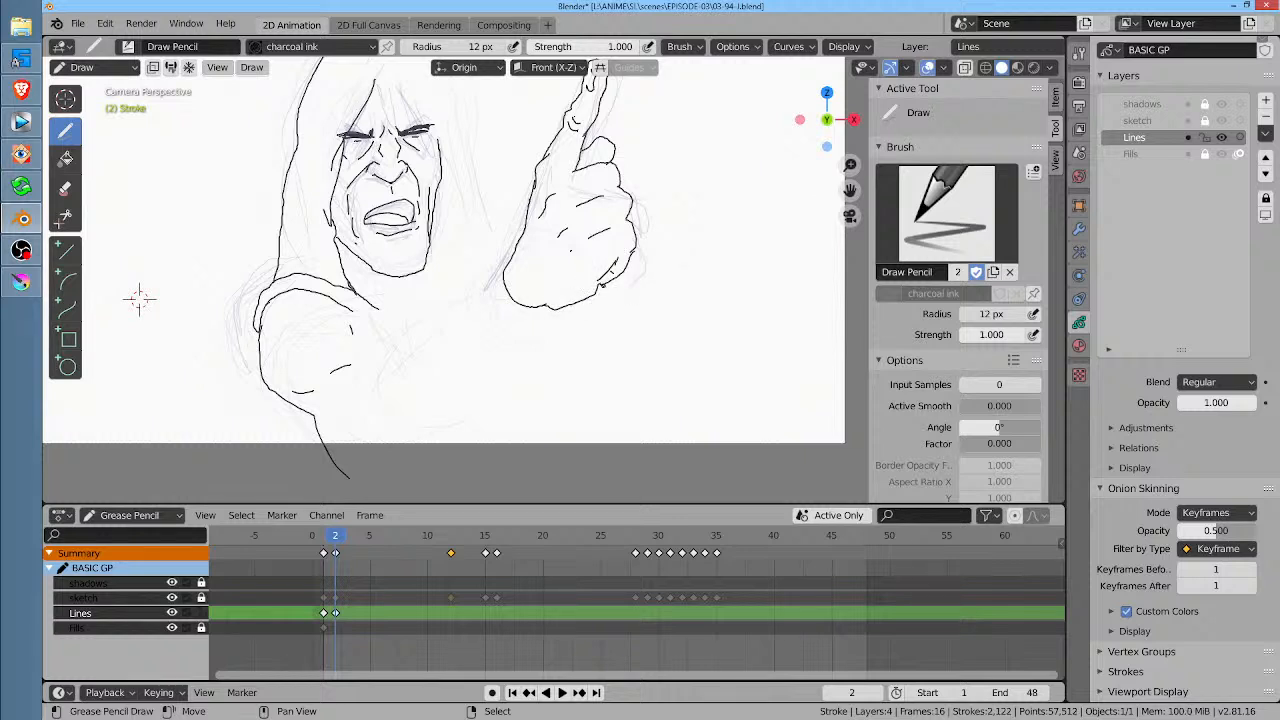
{"action": "key", "text": "ctrl+z"}
{"action": "key", "text": "ctrl+z"}
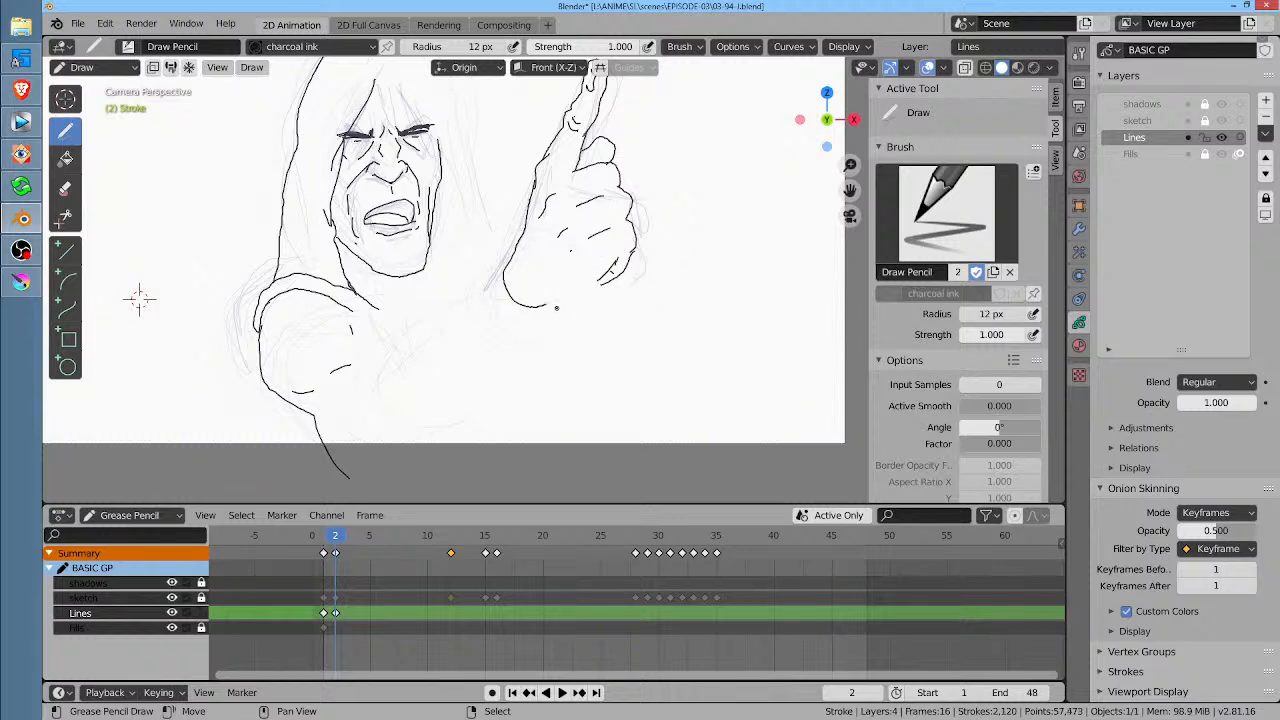
{"action": "left_click_drag", "start_coordinate": [550, 303], "coordinate": [608, 275]}
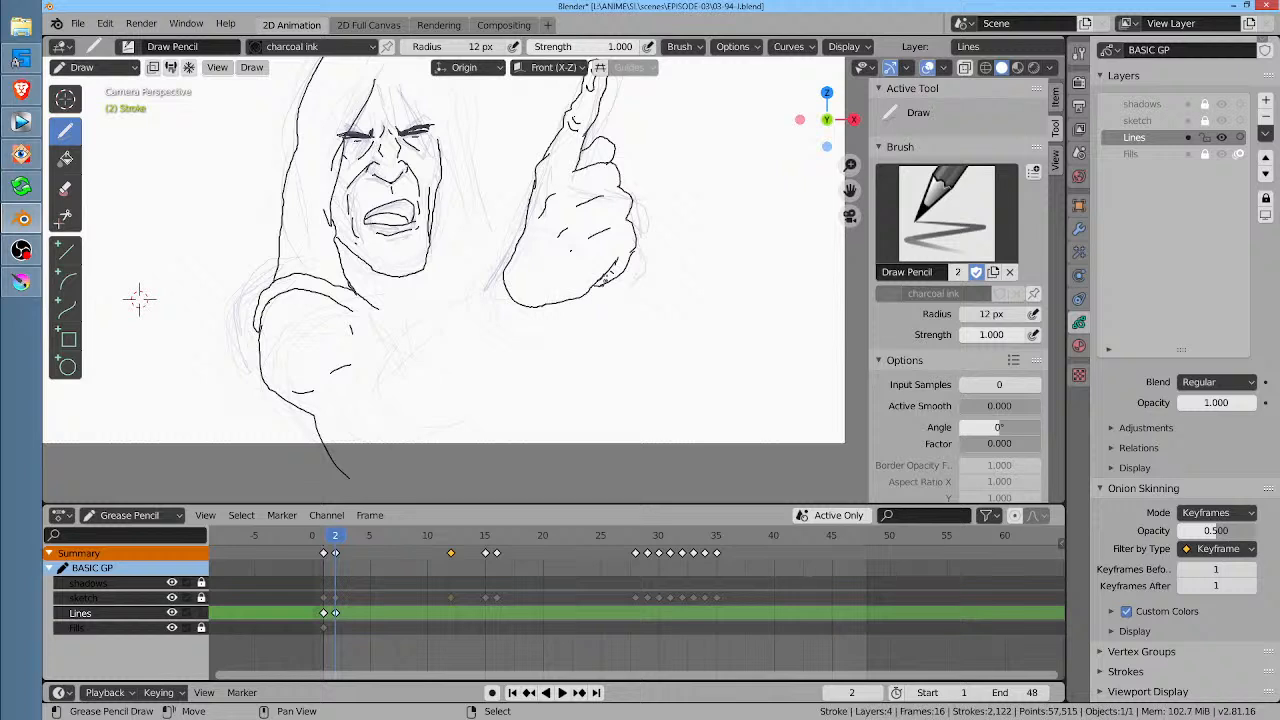
Step: Ink the round sleeve cuff at the wrist and the upper and lower forearm contours running to the elbow
{"action": "mouse_move", "coordinate": [511, 258]}
{"action": "left_mouse_down"}
{"action": "mouse_move", "coordinate": [464, 334]}
{"action": "mouse_move", "coordinate": [520, 345]}
{"action": "mouse_move", "coordinate": [556, 296]}
{"action": "left_mouse_up"}
{"action": "key", "text": "Left"}
{"action": "key", "text": "Right"}
{"action": "mouse_move", "coordinate": [450, 311]}
{"action": "left_mouse_down"}
{"action": "mouse_move", "coordinate": [416, 330]}
{"action": "mouse_move", "coordinate": [356, 430]}
{"action": "left_mouse_up"}
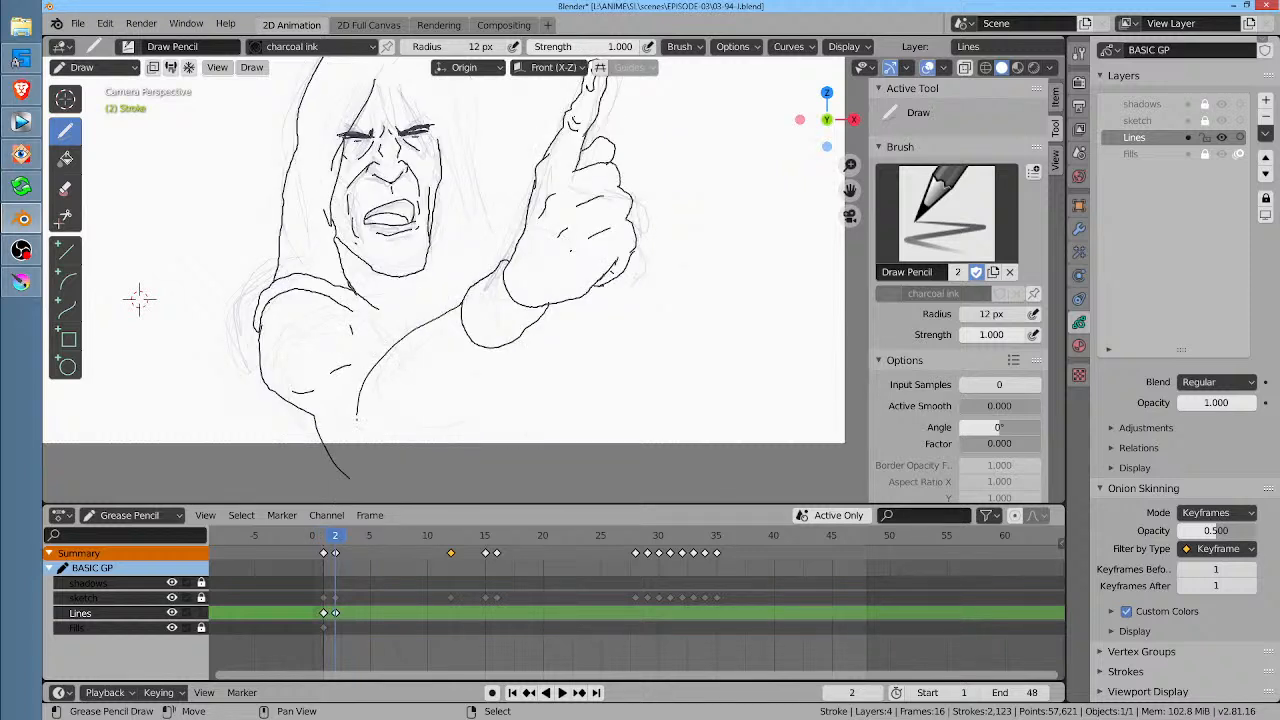
{"action": "mouse_move", "coordinate": [408, 334]}
{"action": "left_mouse_down"}
{"action": "mouse_move", "coordinate": [346, 356]}
{"action": "mouse_move", "coordinate": [354, 310]}
{"action": "mouse_move", "coordinate": [377, 337]}
{"action": "left_mouse_up"}
{"action": "mouse_move", "coordinate": [501, 351]}
{"action": "left_mouse_down"}
{"action": "mouse_move", "coordinate": [400, 476]}
{"action": "mouse_move", "coordinate": [354, 486]}
{"action": "left_mouse_up"}
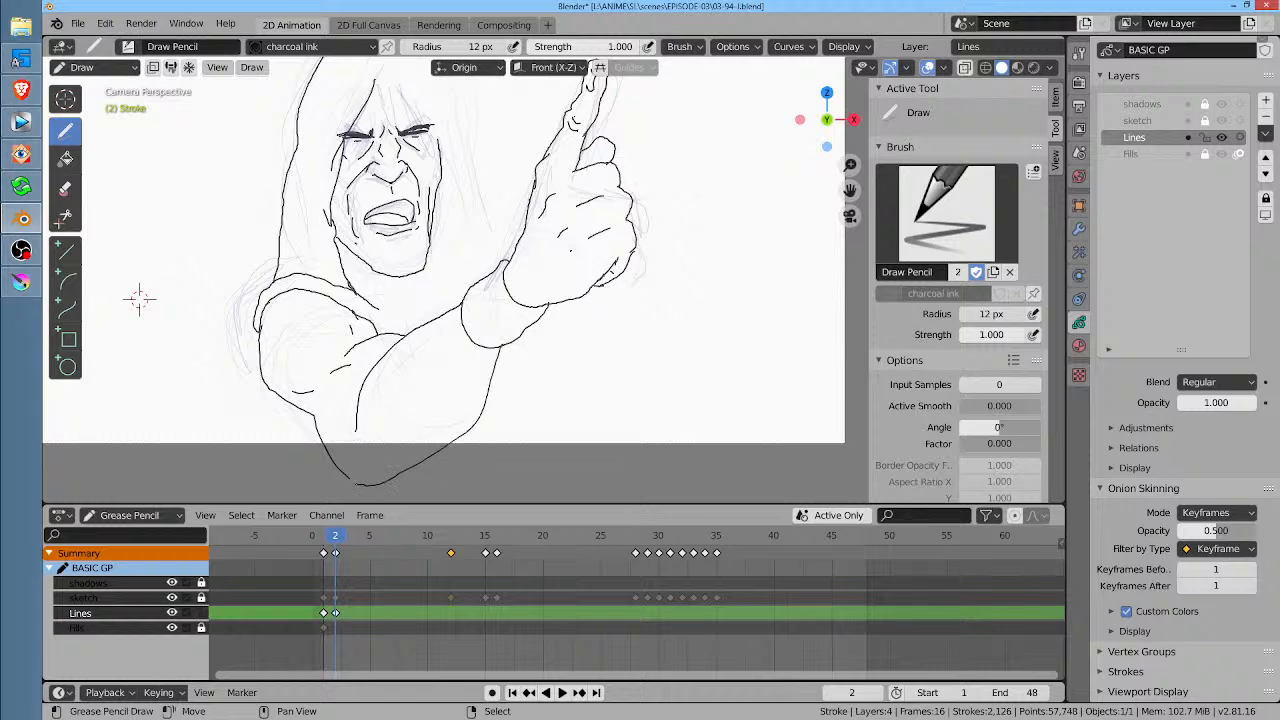
Step: Ink the left collar lines from the neck down to the forearm on frame 2, comparing with frame 1
{"action": "key", "text": "Left"}
{"action": "key", "text": "Right"}
{"action": "key", "text": "Left"}
{"action": "key", "text": "Right"}
{"action": "left_click_drag", "start_coordinate": [348, 276], "coordinate": [424, 332]}
{"action": "key", "text": "Left"}
{"action": "key", "text": "Right"}
Step: Ink the neck crease and the right collar lines beside the chin on frame 2, checking them against frame 1
{"action": "key", "text": "Left"}
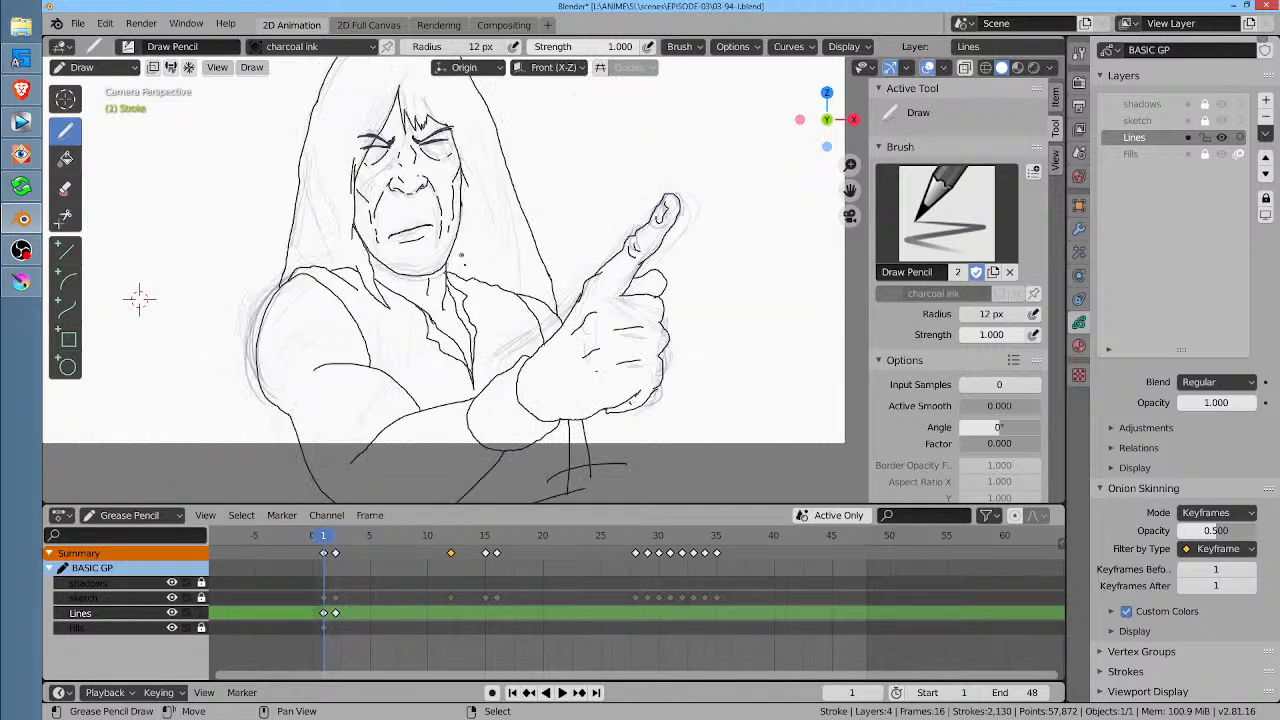
{"action": "key", "text": "Right"}
{"action": "mouse_move", "coordinate": [426, 277]}
{"action": "left_mouse_down"}
{"action": "mouse_move", "coordinate": [418, 294]}
{"action": "mouse_move", "coordinate": [428, 280]}
{"action": "mouse_move", "coordinate": [434, 313]}
{"action": "left_mouse_up"}
{"action": "key", "text": "Left"}
{"action": "key", "text": "Right"}
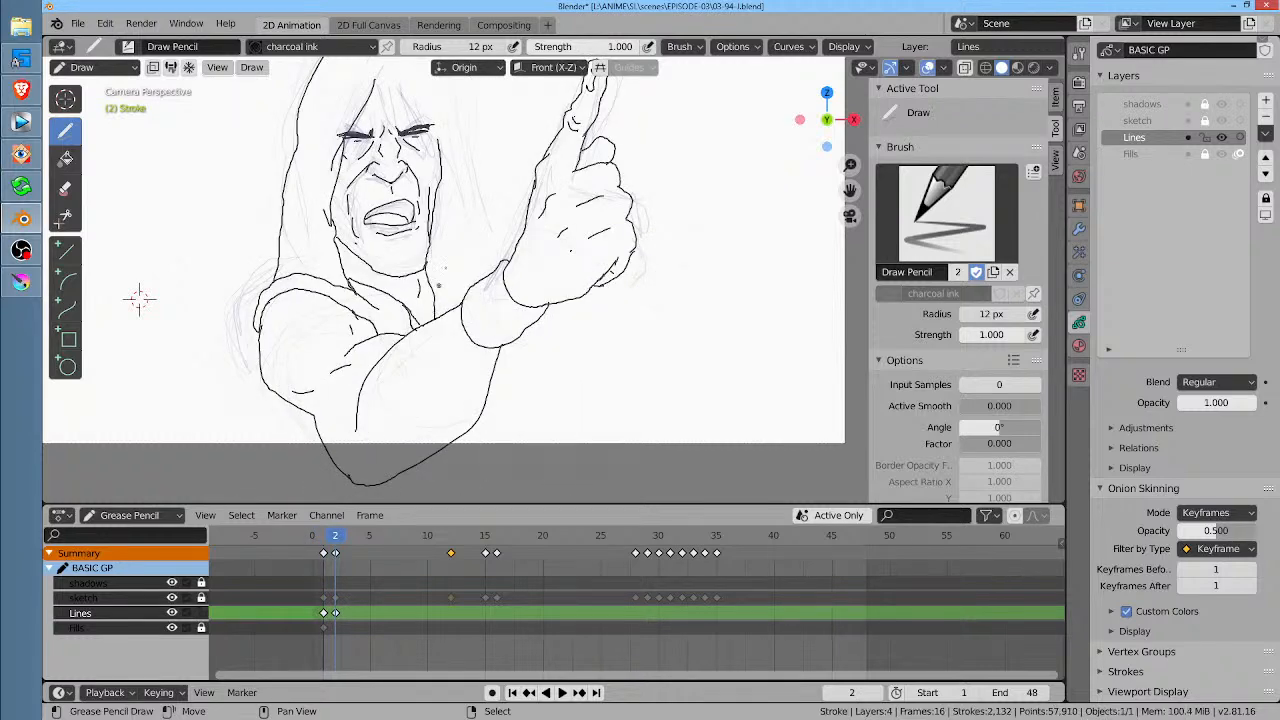
{"action": "key", "text": "Left"}
{"action": "key", "text": "Right"}
{"action": "left_click_drag", "start_coordinate": [429, 258], "coordinate": [446, 310]}
{"action": "key", "text": "Left"}
{"action": "key", "text": "Right"}
Step: Ink the top and right side of the hood on frame 2, then the jagged hair fringe over the forehead
{"action": "middle_click_drag", "start_coordinate": [137, 294], "coordinate": [177, 409], "text": "shift"}
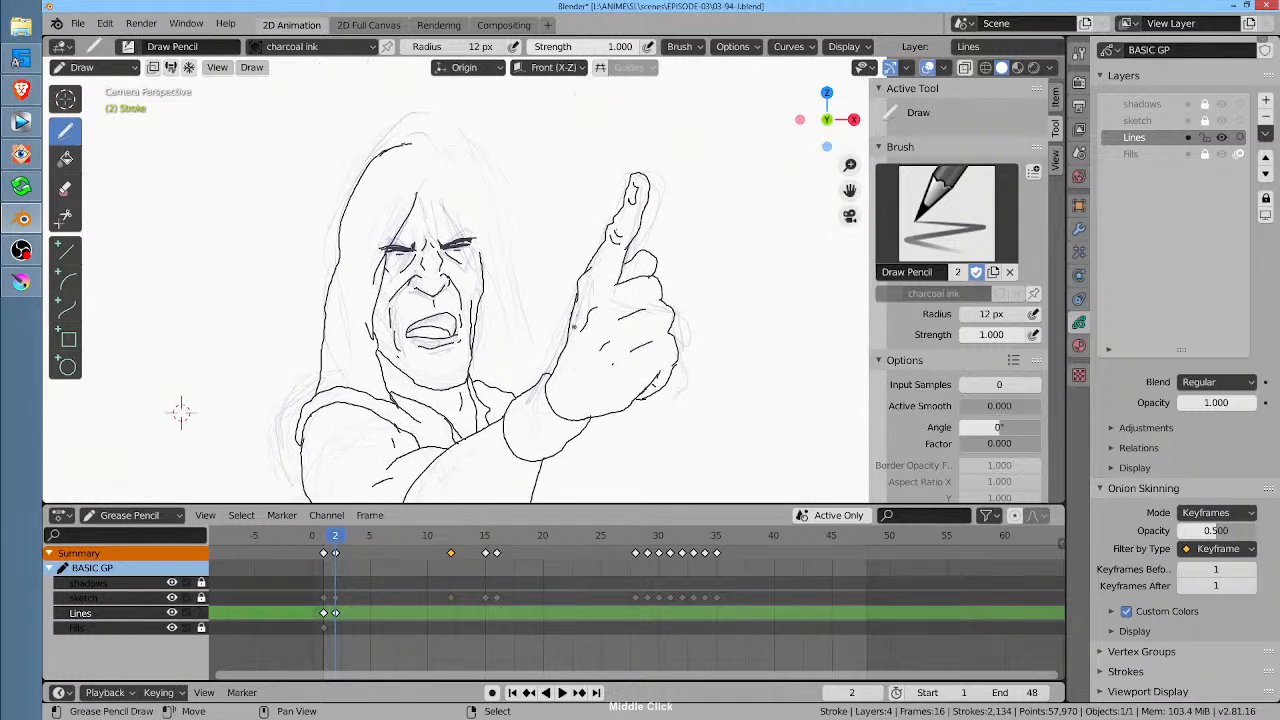
{"action": "key", "text": "Left"}
{"action": "key", "text": "Right"}
{"action": "mouse_move", "coordinate": [408, 140]}
{"action": "left_mouse_down"}
{"action": "mouse_move", "coordinate": [468, 158]}
{"action": "mouse_move", "coordinate": [484, 180]}
{"action": "mouse_move", "coordinate": [535, 345]}
{"action": "left_mouse_up"}
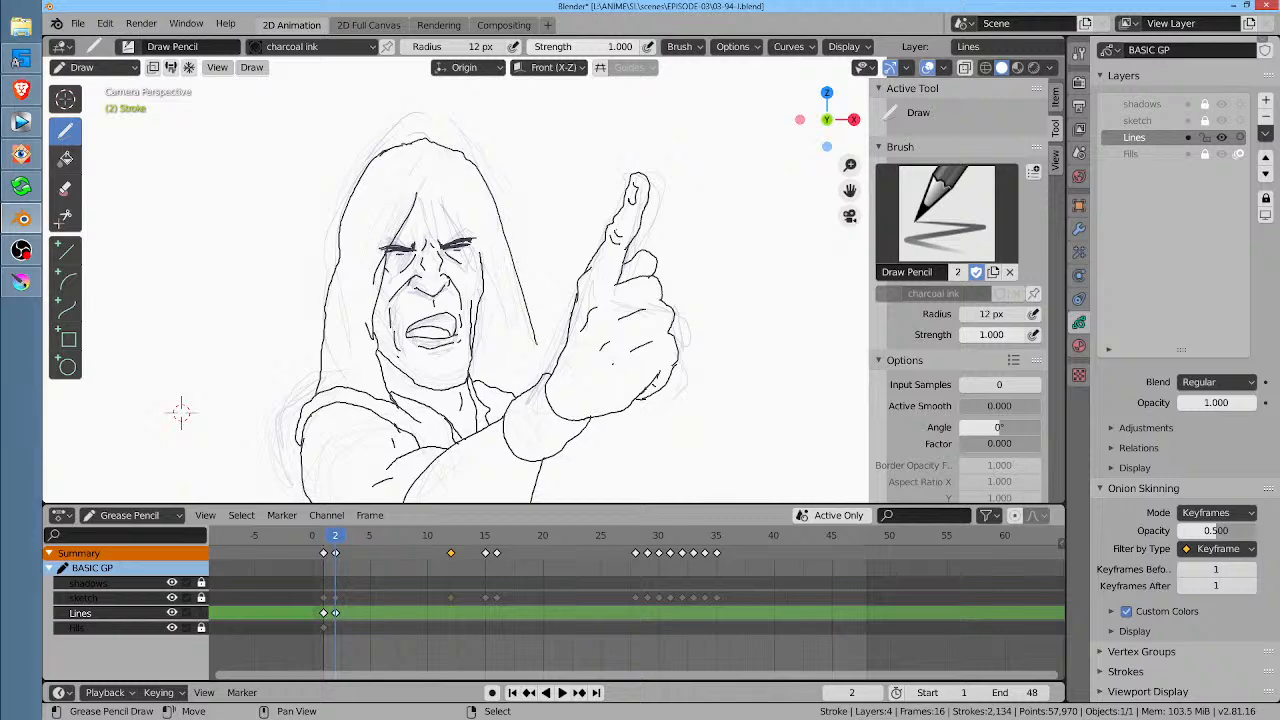
{"action": "key", "text": "Left"}
{"action": "key", "text": "Right"}
{"action": "mouse_move", "coordinate": [419, 192]}
{"action": "left_mouse_down"}
{"action": "mouse_move", "coordinate": [418, 232]}
{"action": "mouse_move", "coordinate": [440, 232]}
{"action": "mouse_move", "coordinate": [484, 272]}
{"action": "left_mouse_up"}
Step: Ink the right side of the torso below the forearm, its lower edge, and the garment line behind it
{"action": "scroll", "coordinate": [200, 390], "scroll_direction": "down", "scroll_amount": 2}
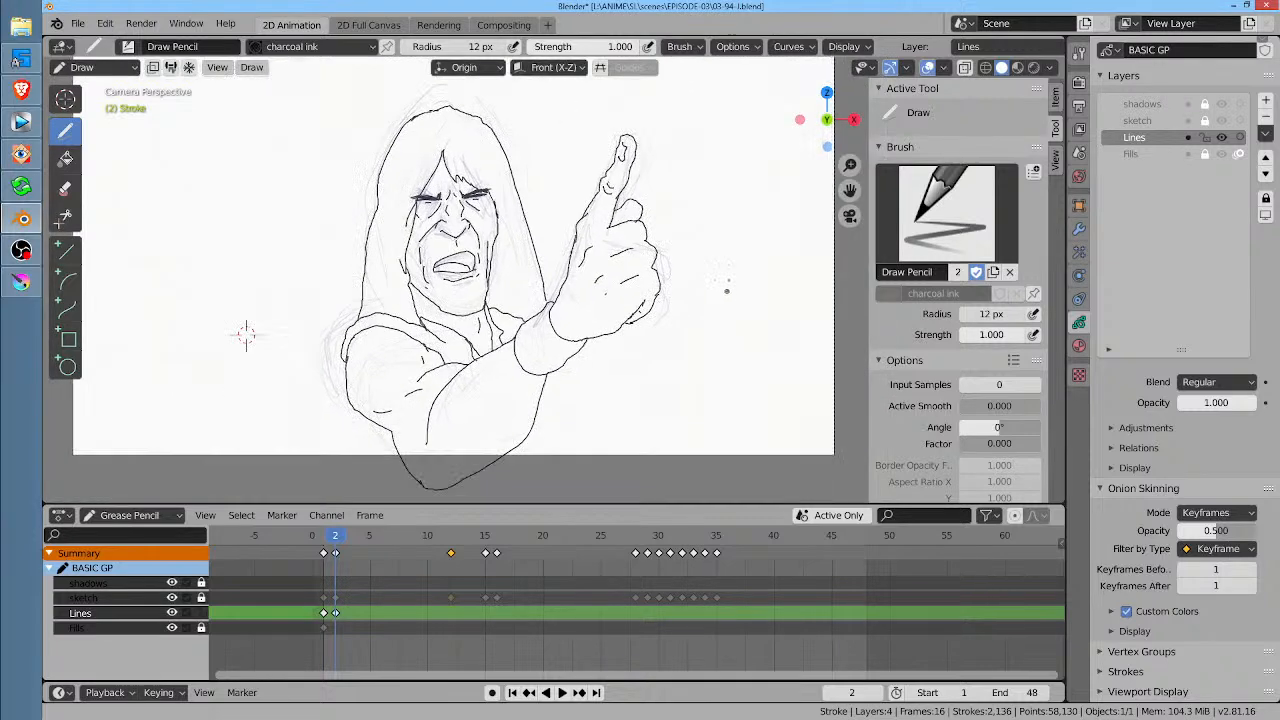
{"action": "middle_click_drag", "start_coordinate": [249, 334], "coordinate": [257, 286], "text": "shift"}
{"action": "key", "text": "Left"}
{"action": "key", "text": "Right"}
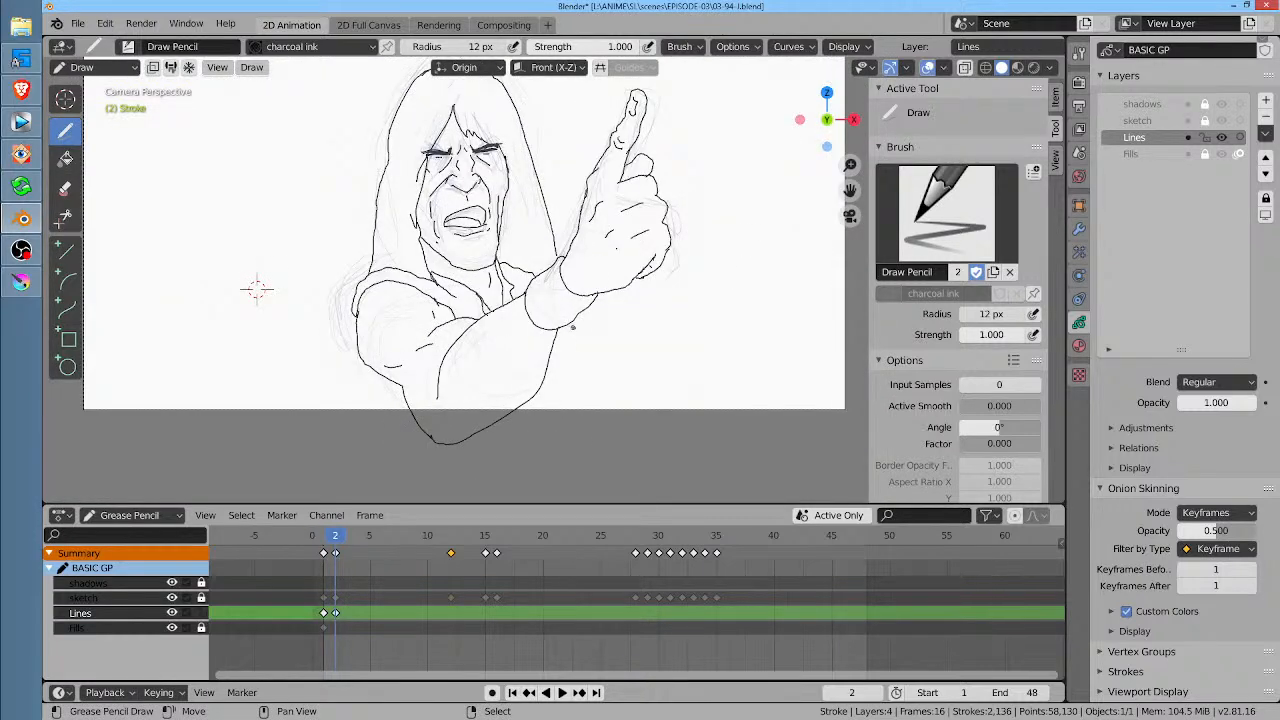
{"action": "mouse_move", "coordinate": [575, 322]}
{"action": "left_mouse_down"}
{"action": "mouse_move", "coordinate": [611, 408]}
{"action": "mouse_move", "coordinate": [606, 432]}
{"action": "left_mouse_up"}
{"action": "left_click_drag", "start_coordinate": [452, 424], "coordinate": [612, 428]}
{"action": "left_click_drag", "start_coordinate": [592, 304], "coordinate": [598, 370]}
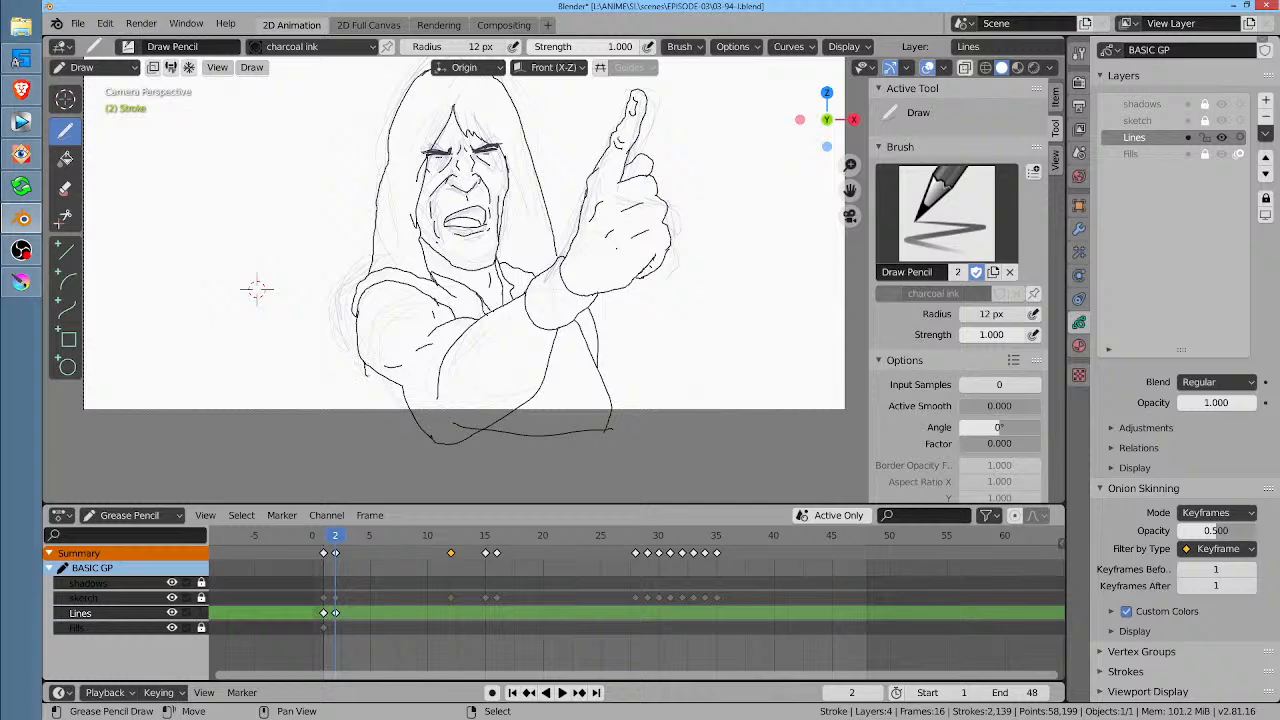
Step: Ink the lower left edge of the torso on frame 2, extending it below the upper arm and the camera frame
{"action": "mouse_move", "coordinate": [377, 393]}
{"action": "left_mouse_down"}
{"action": "mouse_move", "coordinate": [396, 434]}
{"action": "mouse_move", "coordinate": [440, 438]}
{"action": "left_mouse_up"}
{"action": "scroll", "coordinate": [592, 430], "scroll_direction": "down", "scroll_amount": 3}
{"action": "mouse_move", "coordinate": [634, 391]}
{"action": "middle_mouse_down"}
{"action": "mouse_move", "coordinate": [619, 426]}
{"action": "mouse_move", "coordinate": [612, 400]}
{"action": "middle_mouse_up"}
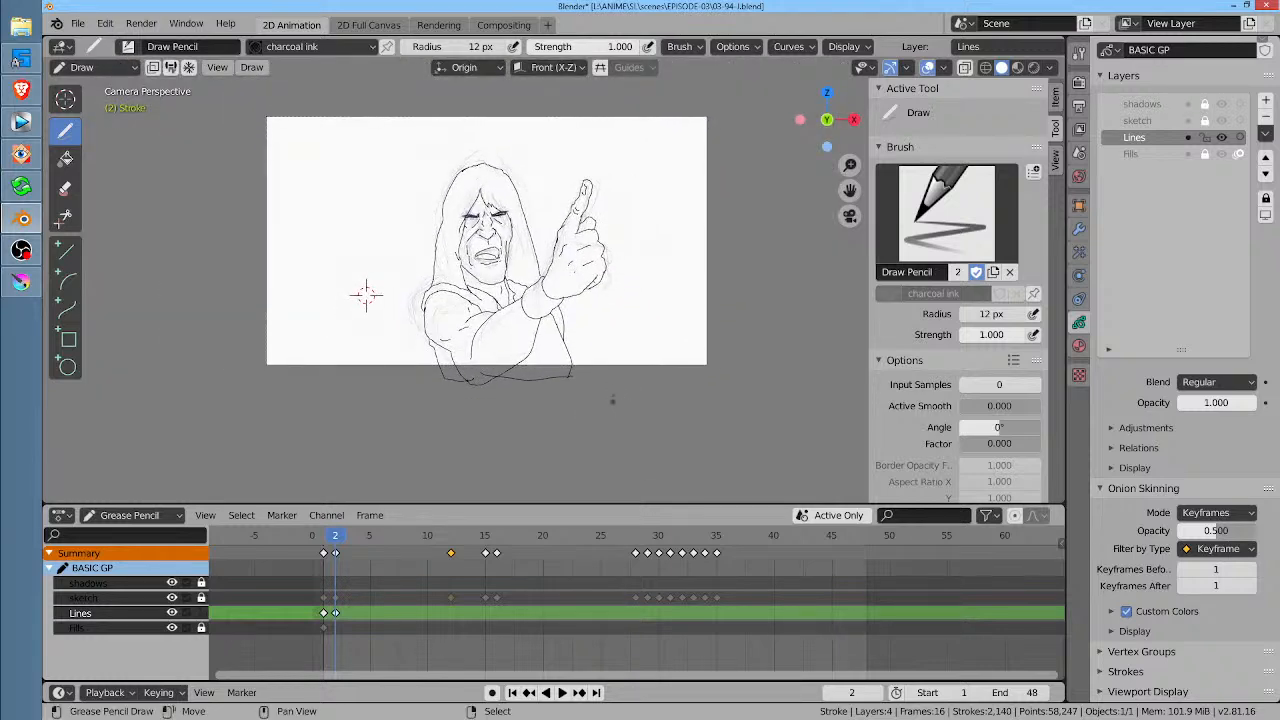
{"action": "scroll", "coordinate": [612, 399], "scroll_direction": "up", "scroll_amount": 2}
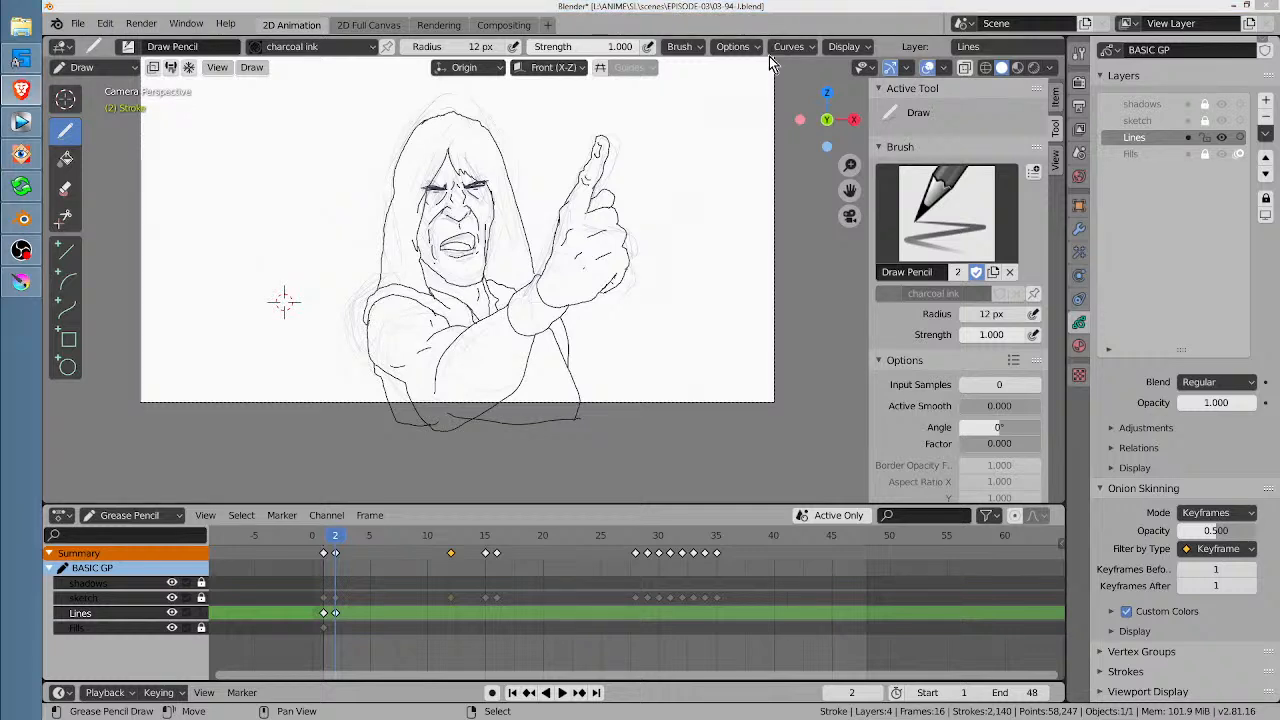
Step: Play and step between frames 1 and 2 to compare the two inked poses
{"action": "left_click_drag", "start_coordinate": [338, 541], "coordinate": [444, 553]}
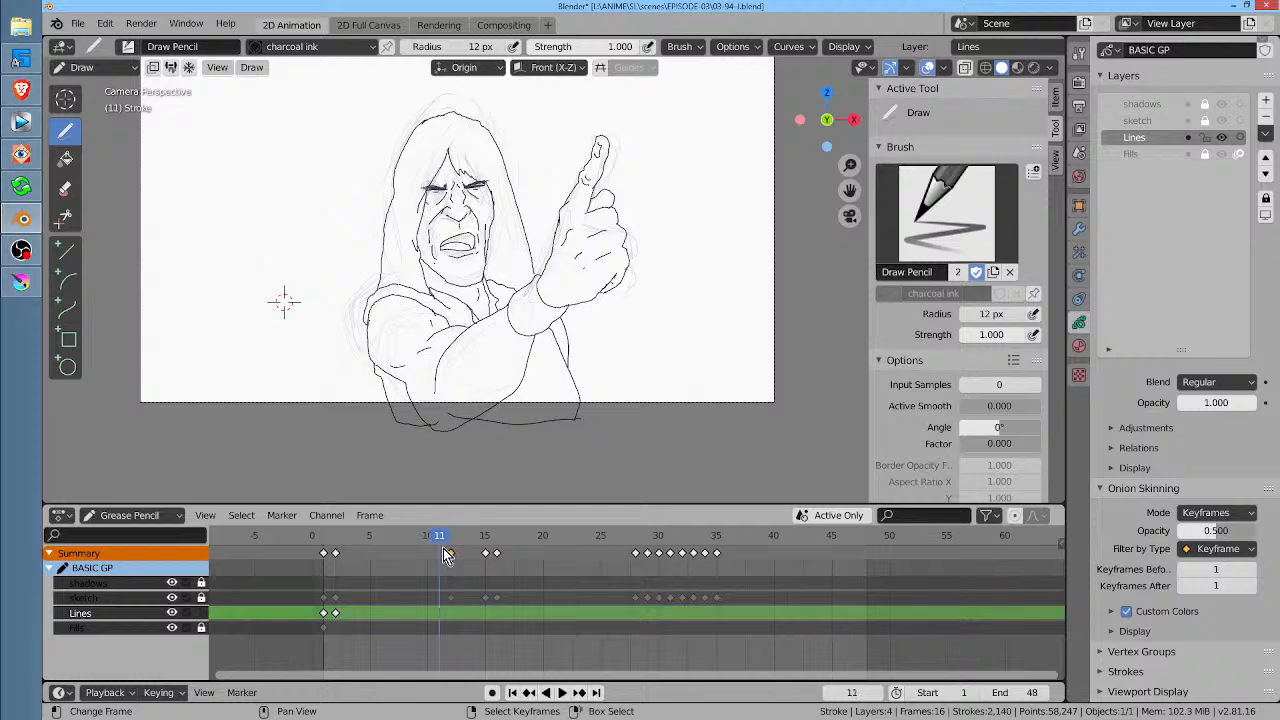
{"action": "key", "text": "shift+Left"}
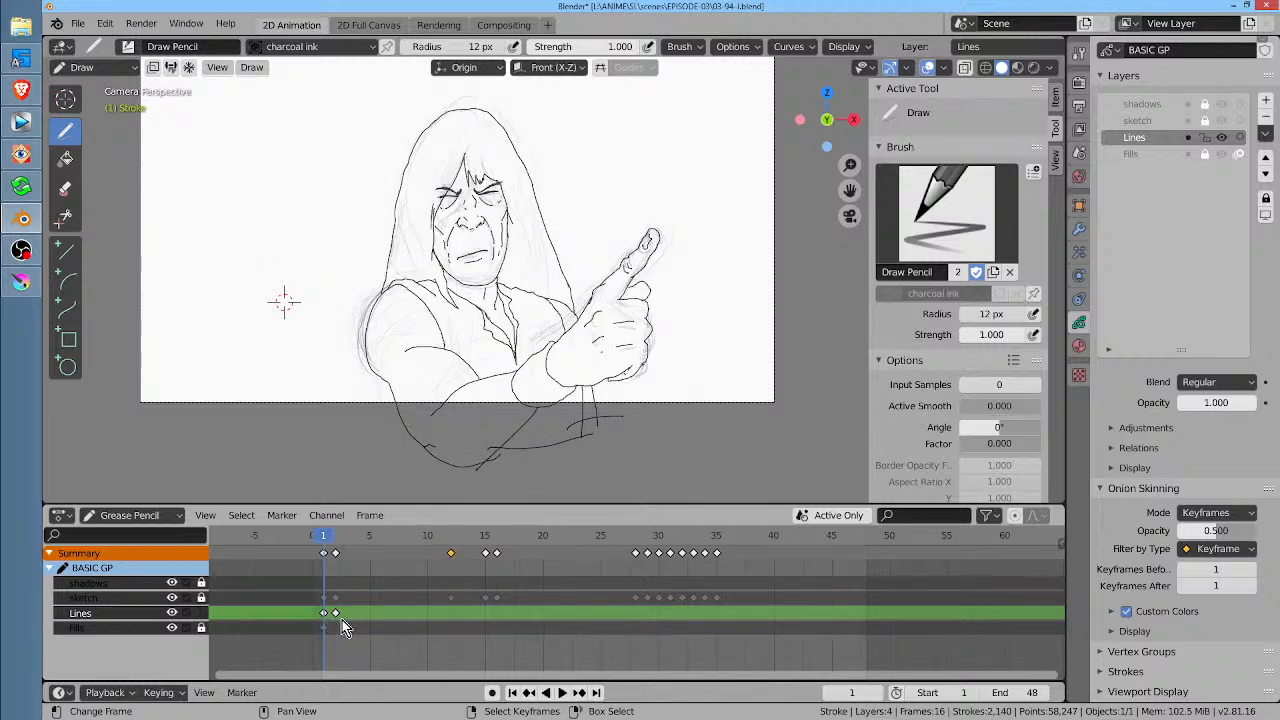
{"action": "left_click", "coordinate": [336, 618]}
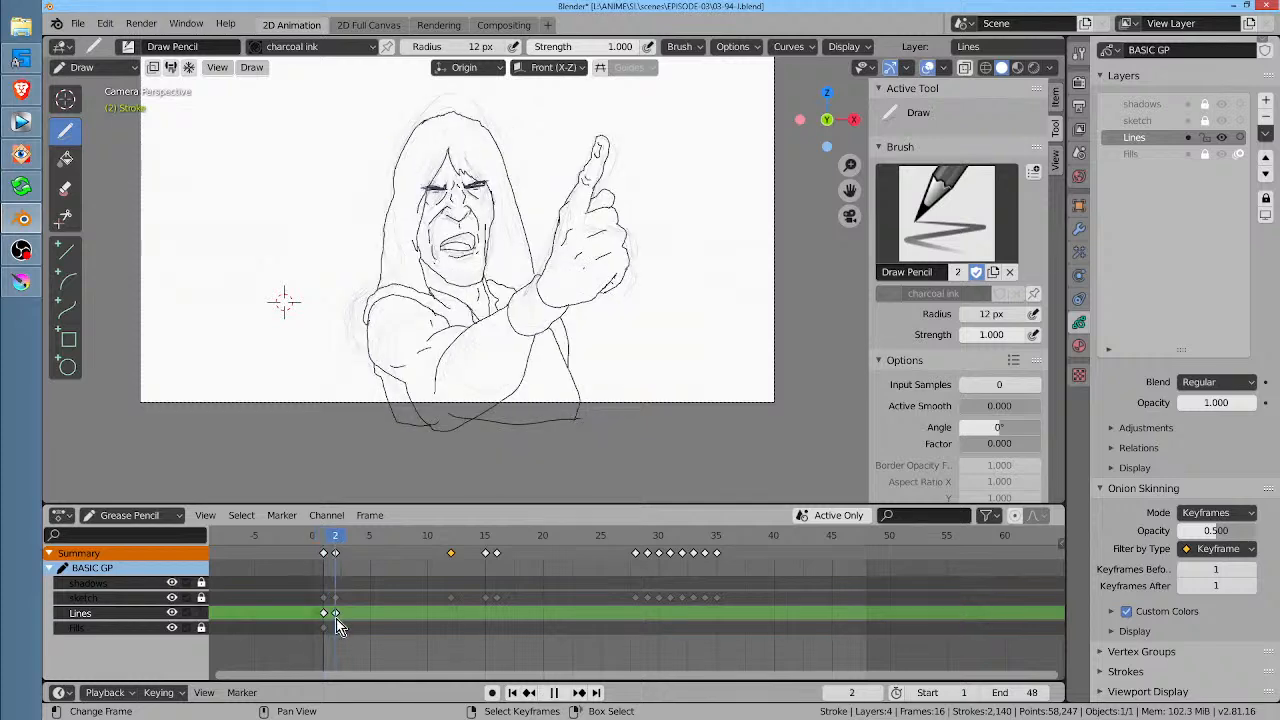
{"action": "left_click", "coordinate": [325, 613]}
{"action": "left_click", "coordinate": [336, 614]}
{"action": "left_click", "coordinate": [350, 617]}
{"action": "left_click", "coordinate": [384, 615]}
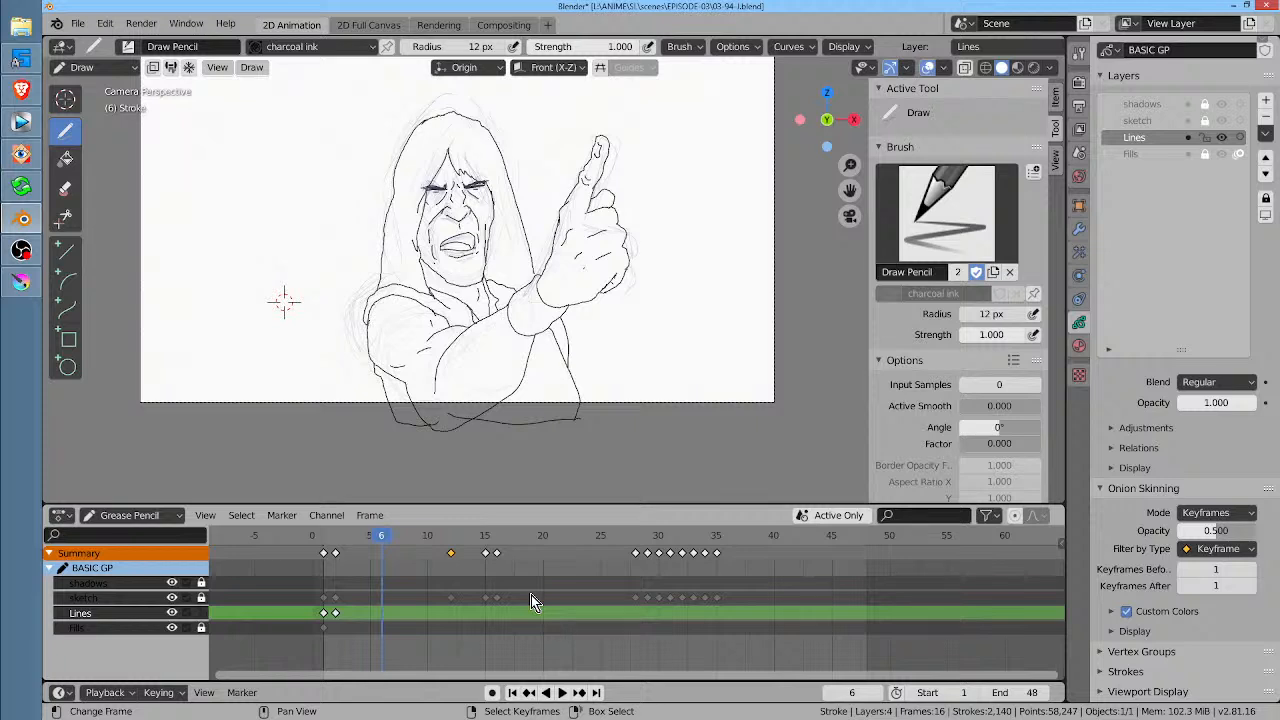
Step: Ink a short fold line inside the right side of the hood on frame 2
{"action": "left_click", "coordinate": [337, 537]}
{"action": "left_click_drag", "start_coordinate": [507, 230], "coordinate": [520, 270]}
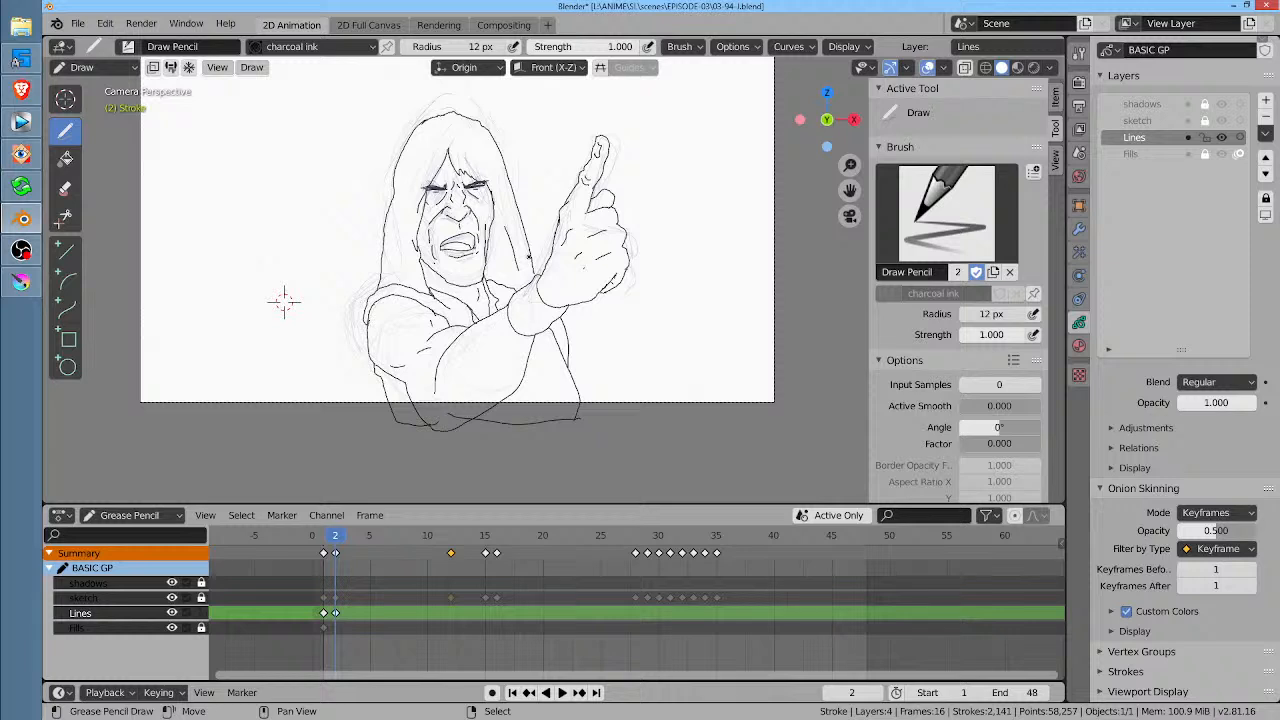
{"action": "left_click", "coordinate": [1171, 104]}
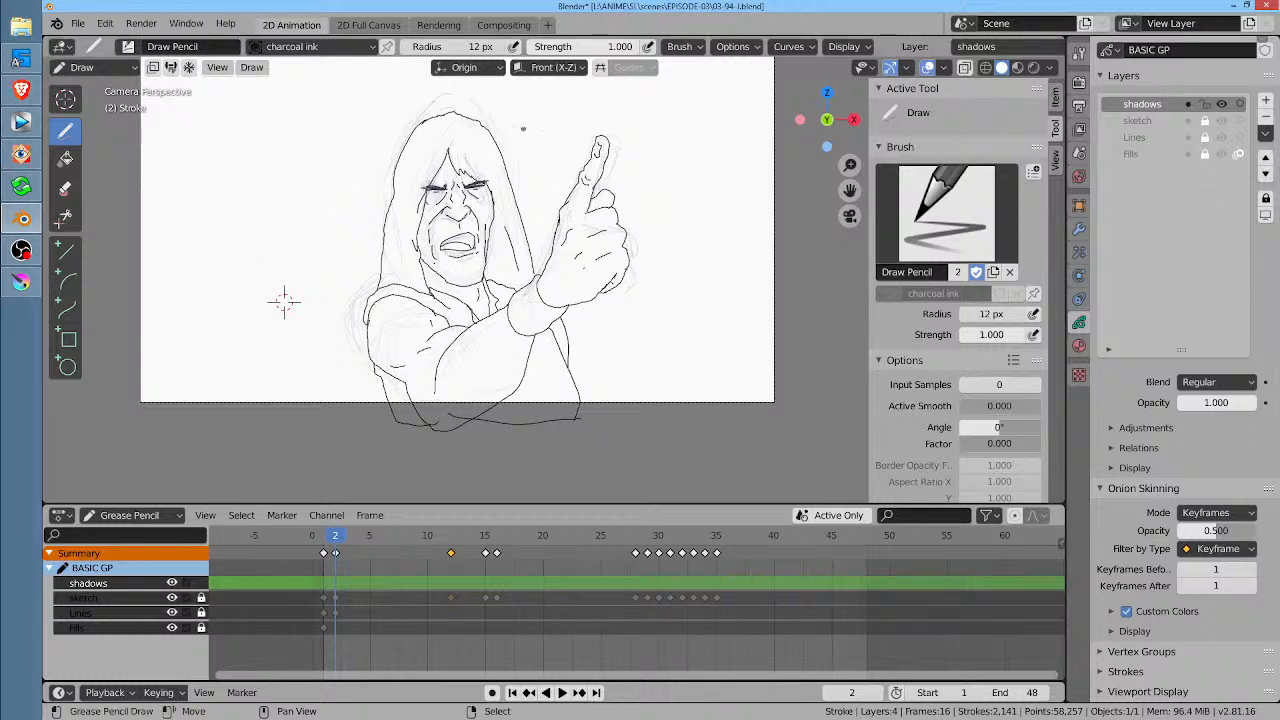
{"action": "mouse_move", "coordinate": [475, 135]}
{"action": "left_mouse_down"}
{"action": "mouse_move", "coordinate": [428, 170]}
{"action": "mouse_move", "coordinate": [525, 215]}
{"action": "mouse_move", "coordinate": [505, 106]}
{"action": "left_mouse_up"}
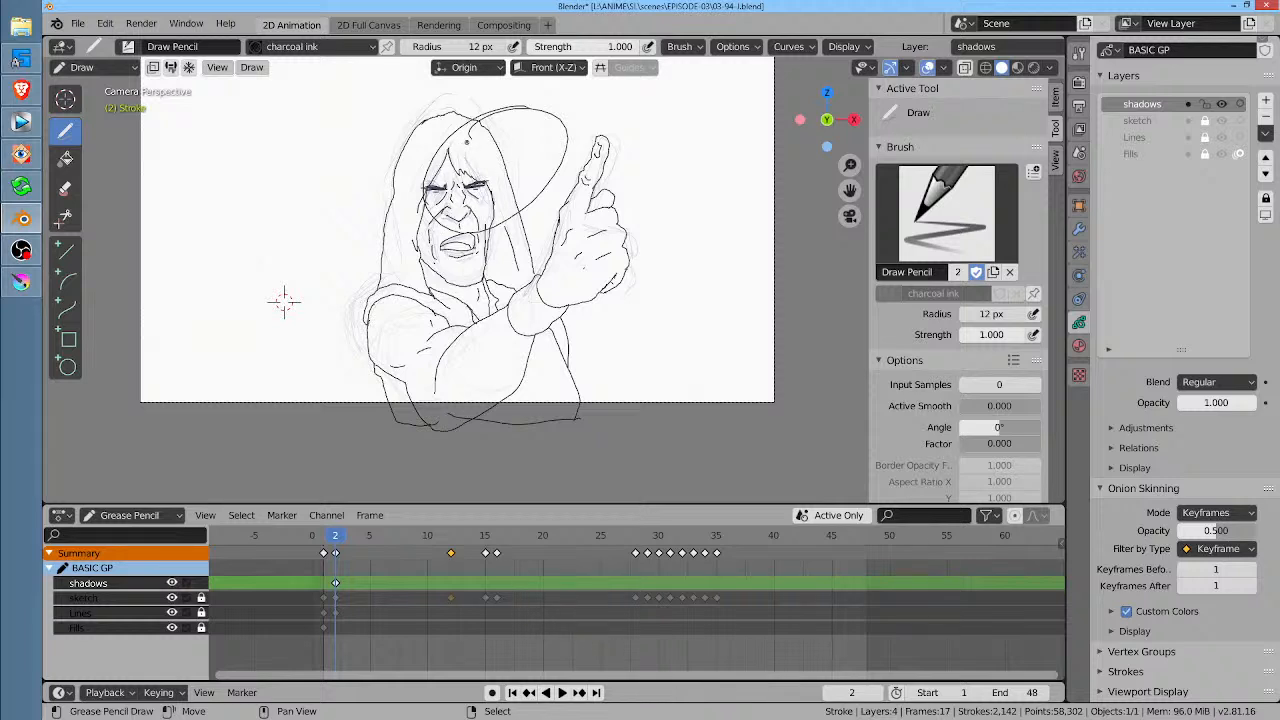
{"action": "key", "text": "ctrl+z"}
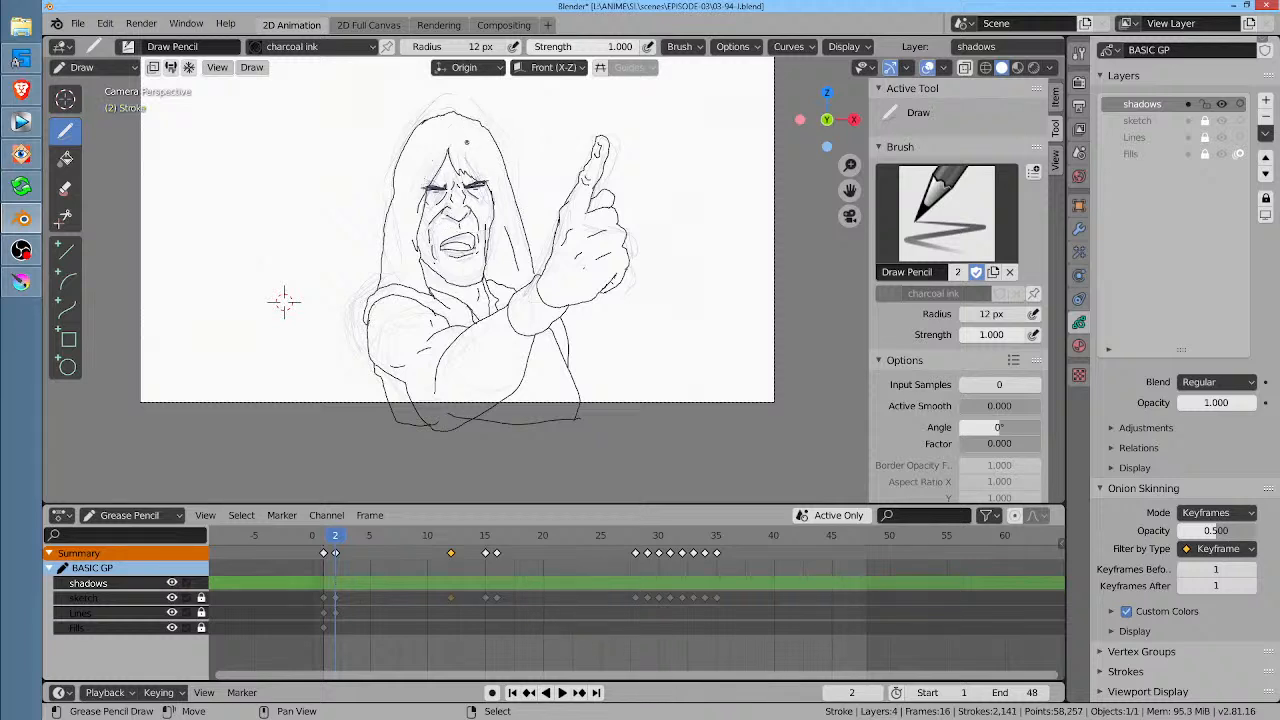
{"action": "left_click", "coordinate": [1190, 104]}
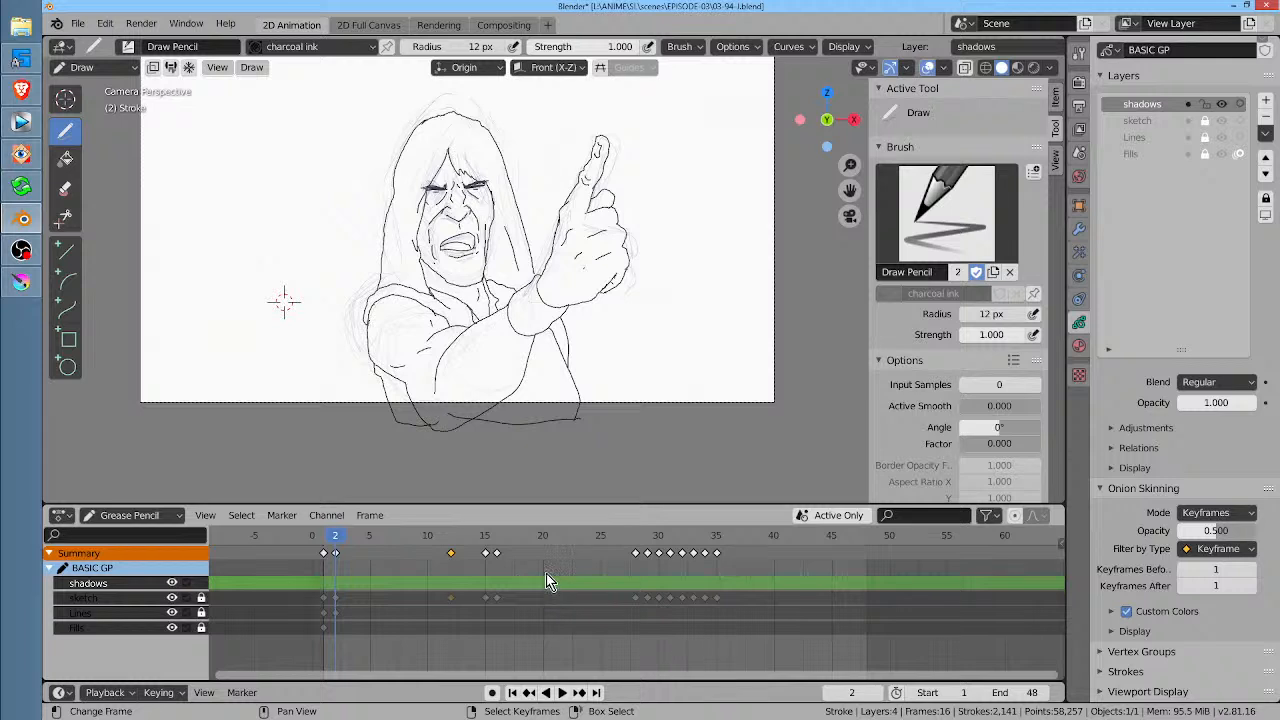
Step: Scrub through the timeline to review the rough sketch poses that still need line art
{"action": "mouse_move", "coordinate": [546, 573]}
{"action": "left_mouse_down"}
{"action": "mouse_move", "coordinate": [579, 571]}
{"action": "mouse_move", "coordinate": [699, 613]}
{"action": "mouse_move", "coordinate": [612, 640]}
{"action": "left_mouse_up"}
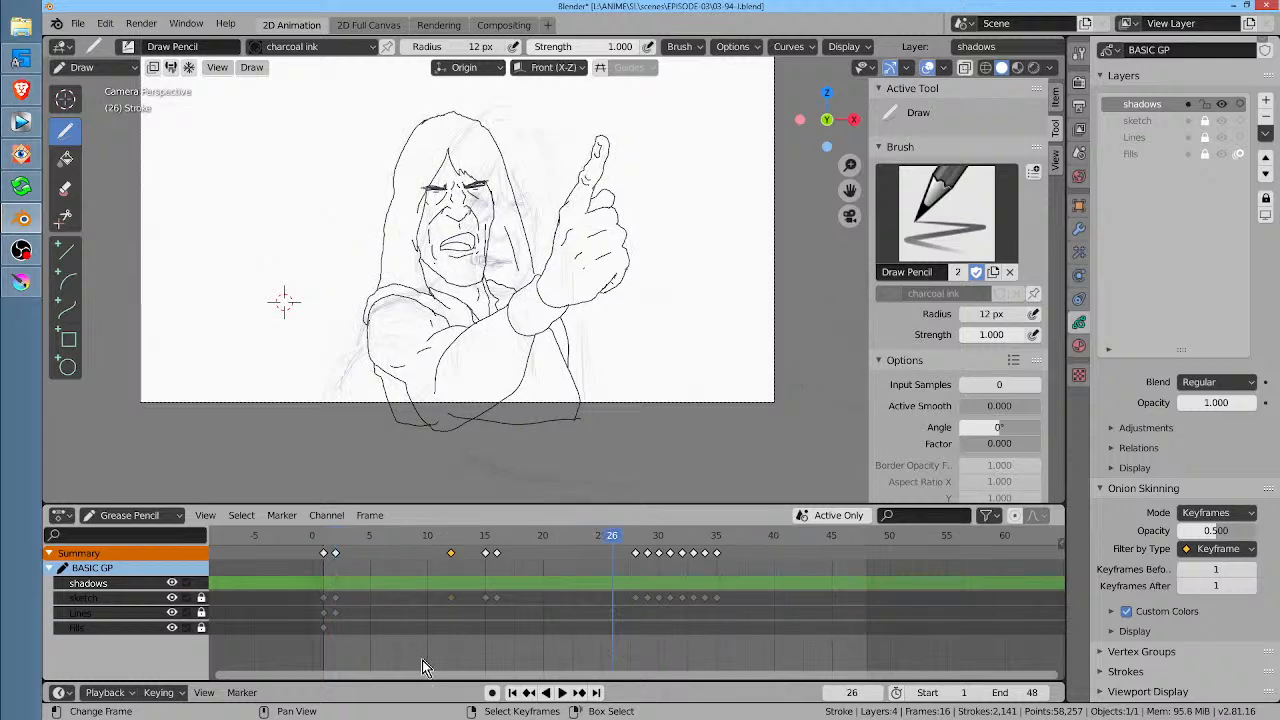
{"action": "mouse_move", "coordinate": [422, 660]}
{"action": "left_mouse_down"}
{"action": "mouse_move", "coordinate": [856, 600]}
{"action": "mouse_move", "coordinate": [692, 608]}
{"action": "mouse_move", "coordinate": [358, 660]}
{"action": "left_mouse_up"}
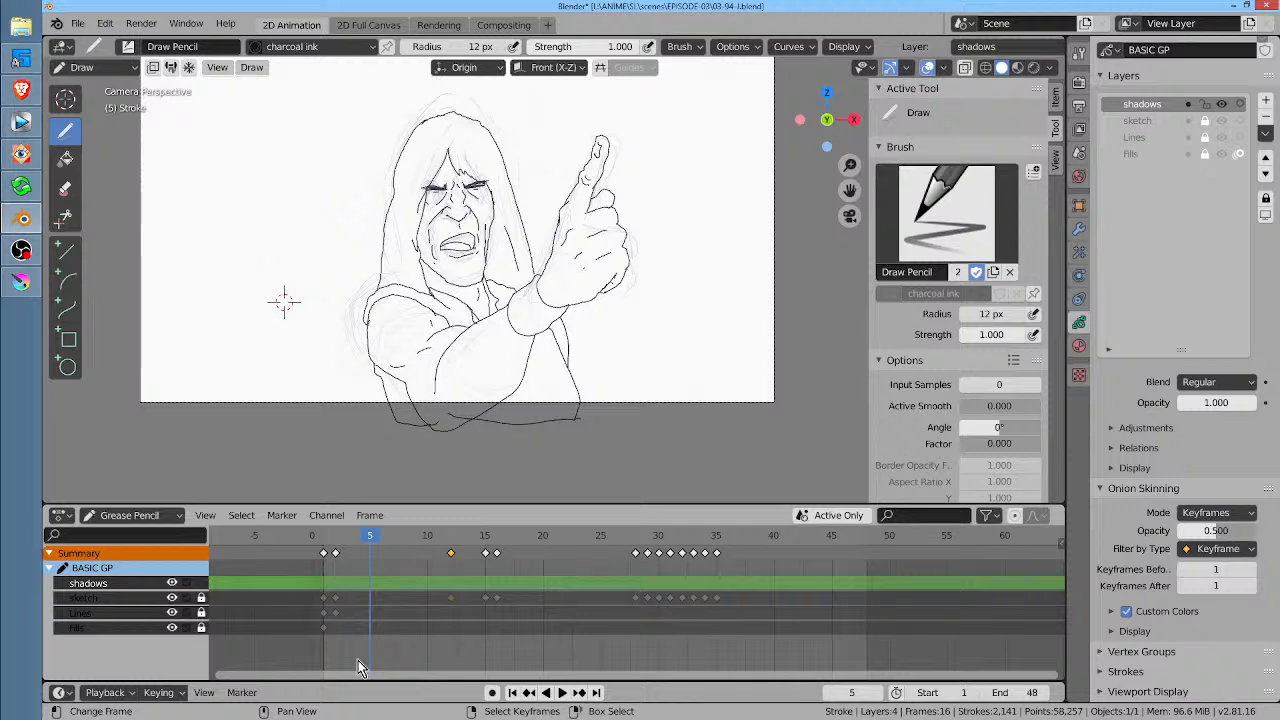
{"action": "mouse_move", "coordinate": [409, 601]}
{"action": "left_mouse_down"}
{"action": "mouse_move", "coordinate": [556, 586]}
{"action": "mouse_move", "coordinate": [697, 549]}
{"action": "left_mouse_up"}
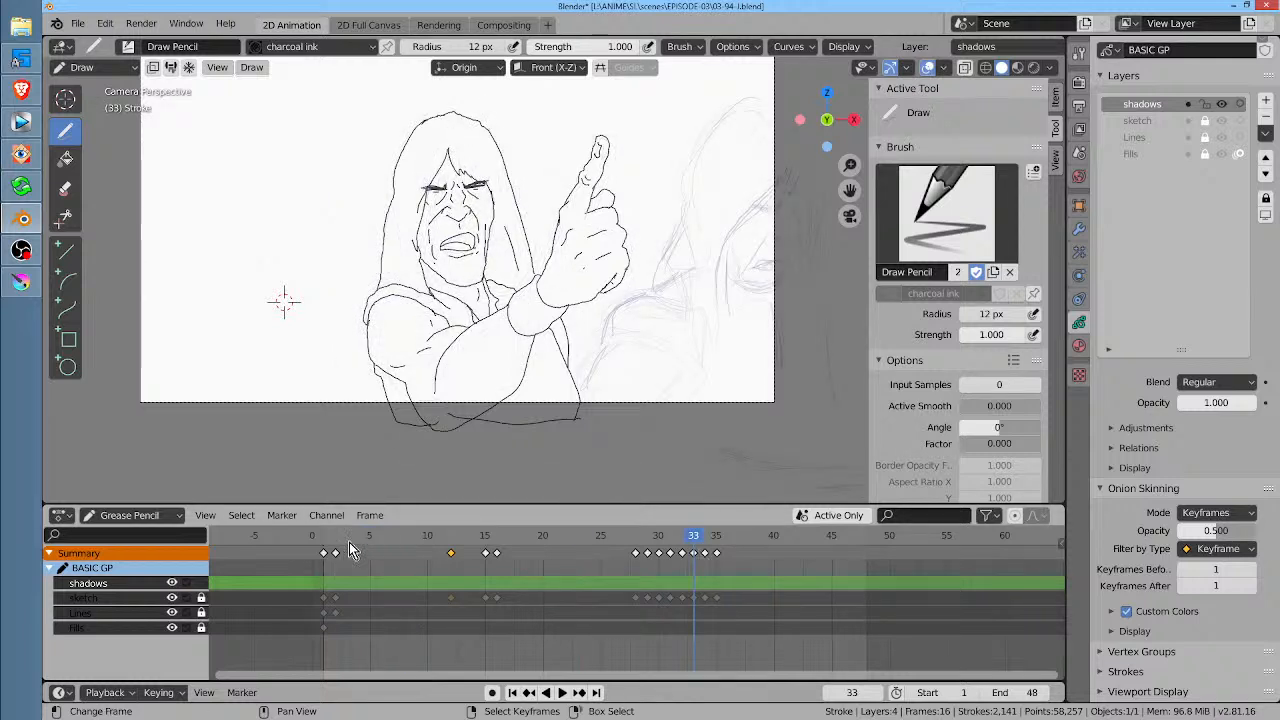
{"action": "mouse_move", "coordinate": [350, 550]}
{"action": "left_mouse_down"}
{"action": "mouse_move", "coordinate": [323, 543]}
{"action": "mouse_move", "coordinate": [620, 540]}
{"action": "mouse_move", "coordinate": [462, 541]}
{"action": "left_mouse_up"}
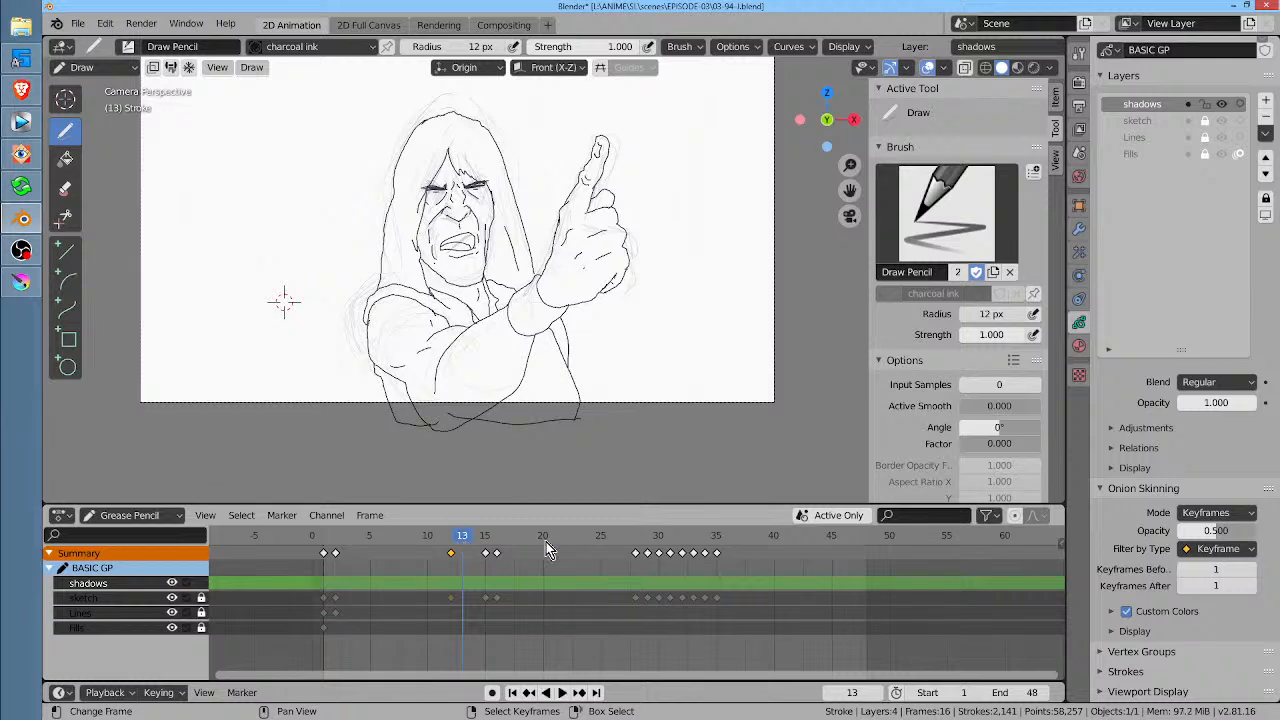
{"action": "mouse_move", "coordinate": [547, 549]}
{"action": "left_mouse_down"}
{"action": "mouse_move", "coordinate": [786, 590]}
{"action": "mouse_move", "coordinate": [350, 650]}
{"action": "mouse_move", "coordinate": [542, 622]}
{"action": "left_mouse_up"}
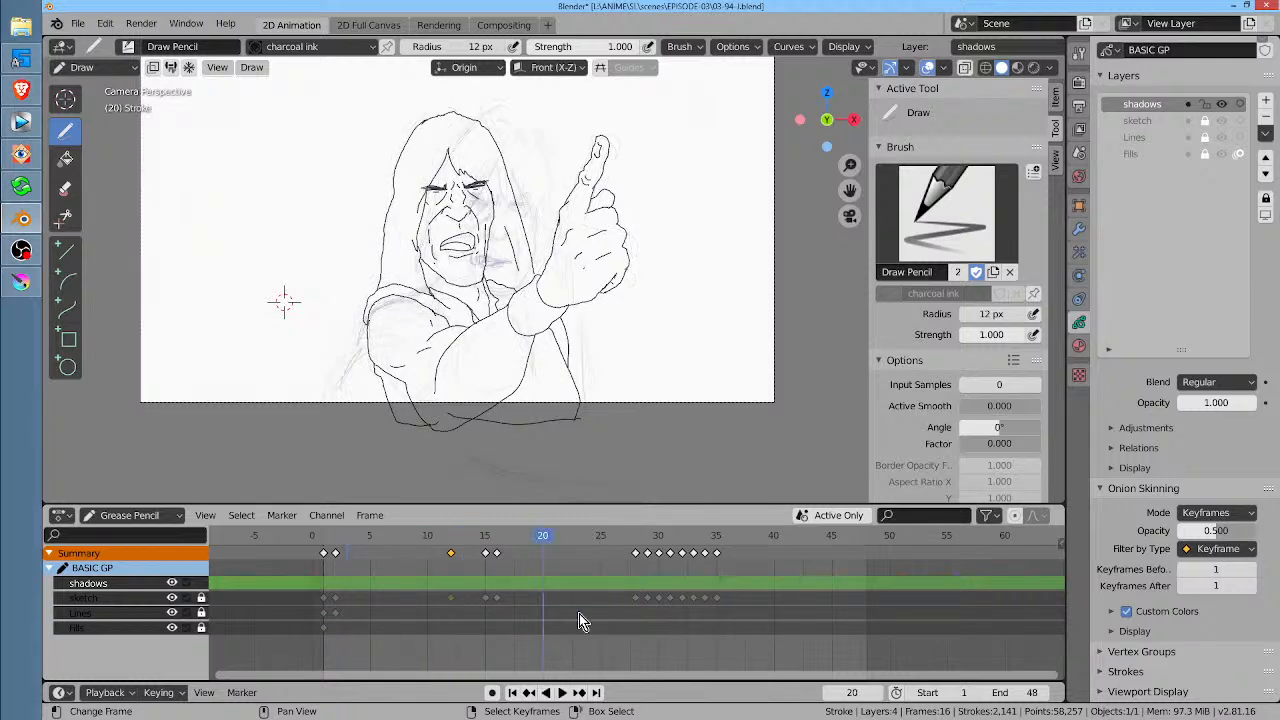
{"action": "left_click", "coordinate": [601, 582]}
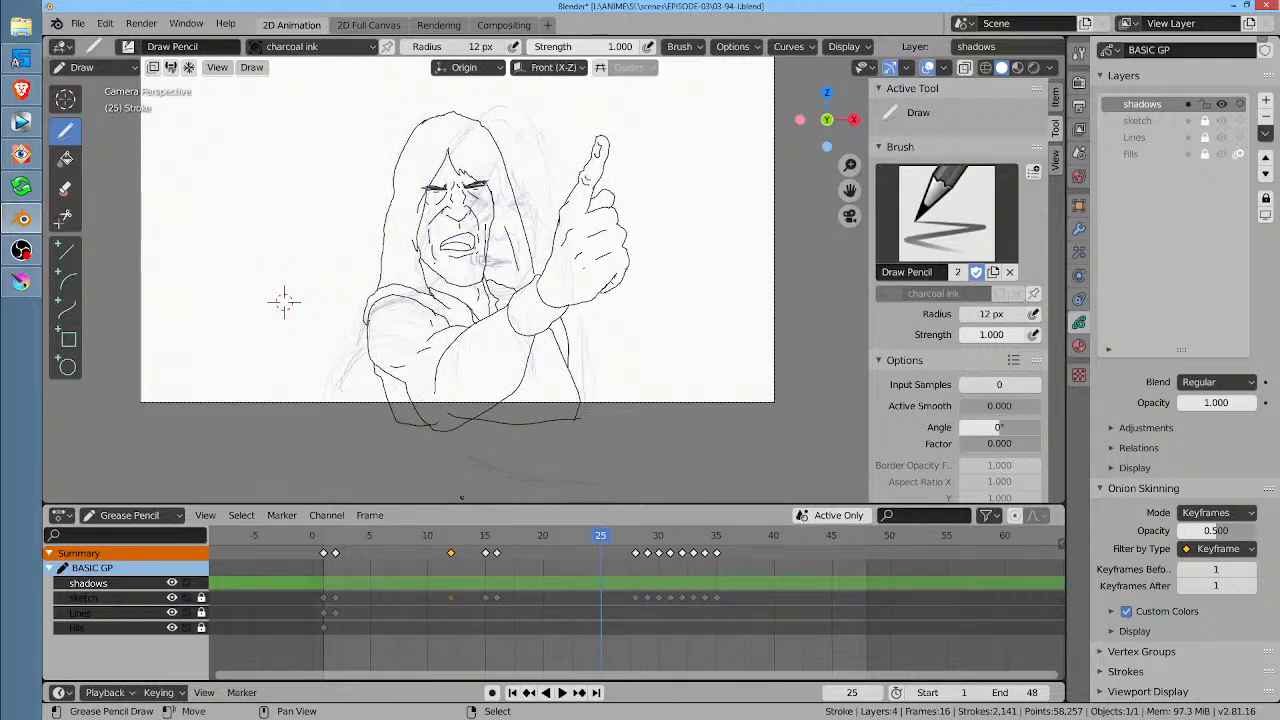
{"action": "left_click", "coordinate": [371, 592]}
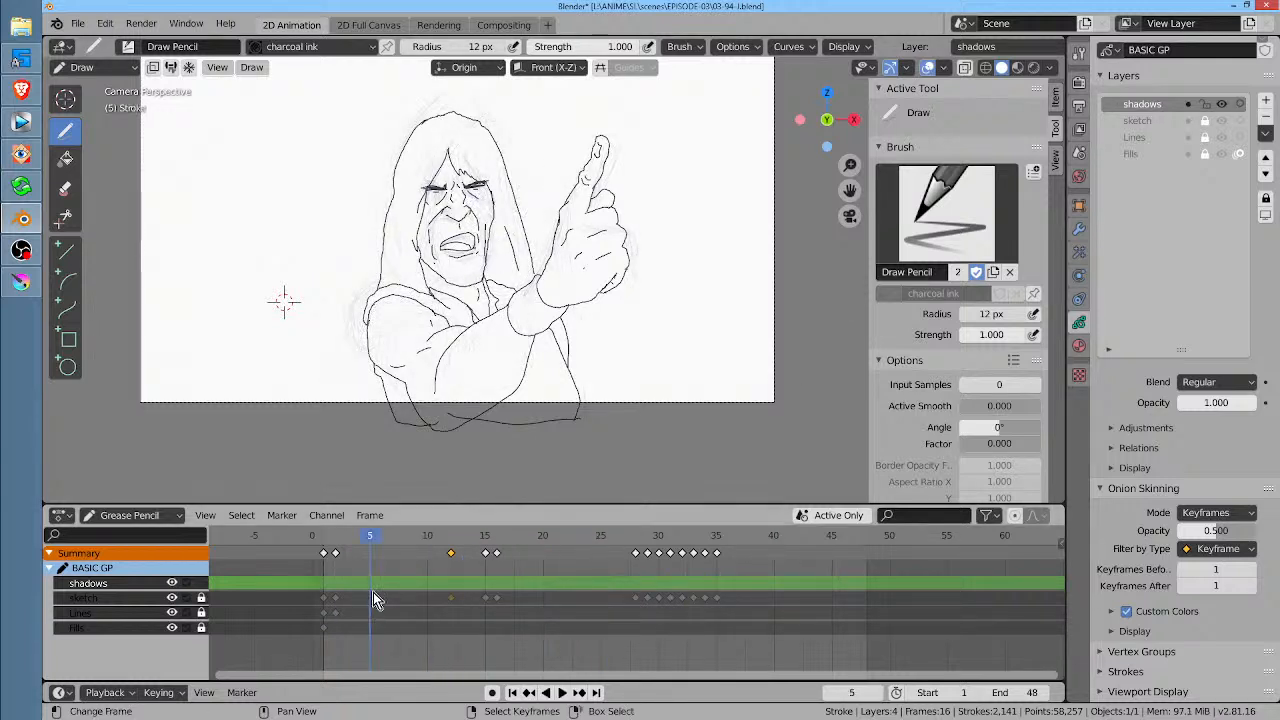
Step: Duplicate the Lines layer's keyframe from frame 1 to frame 12
{"action": "left_click", "coordinate": [121, 598]}
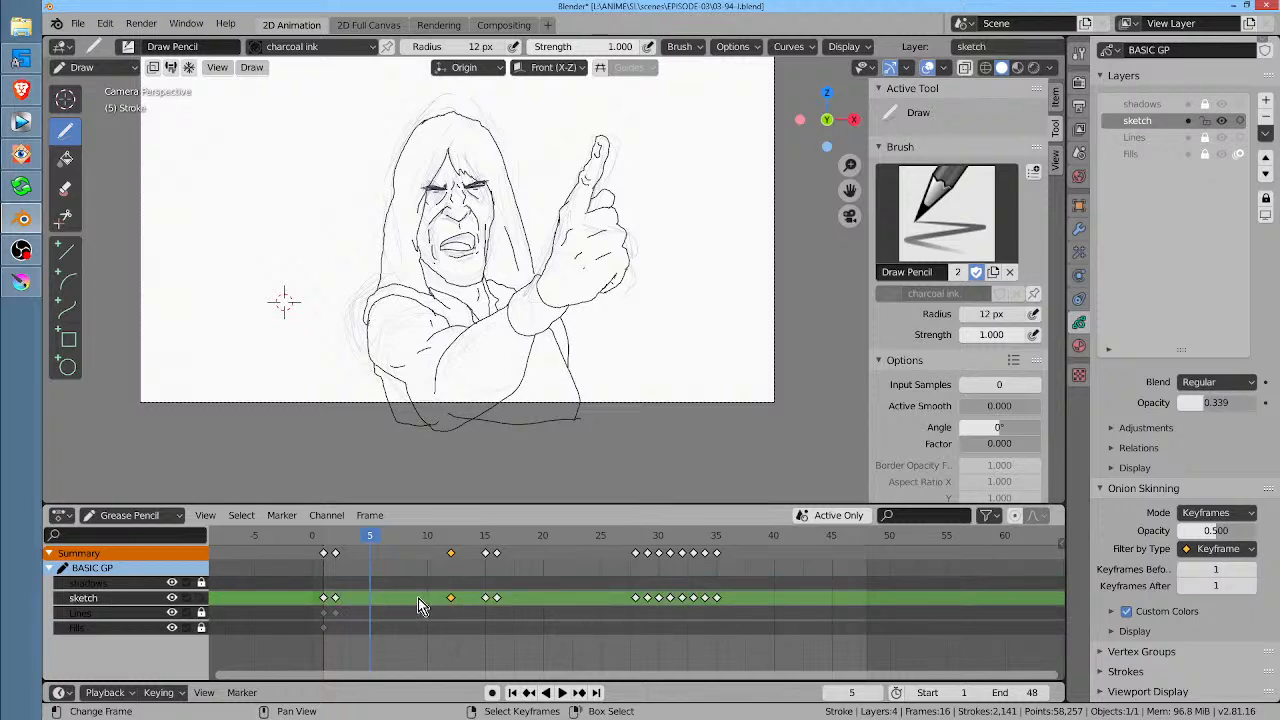
{"action": "right_click", "coordinate": [326, 600]}
{"action": "left_click", "coordinate": [452, 604]}
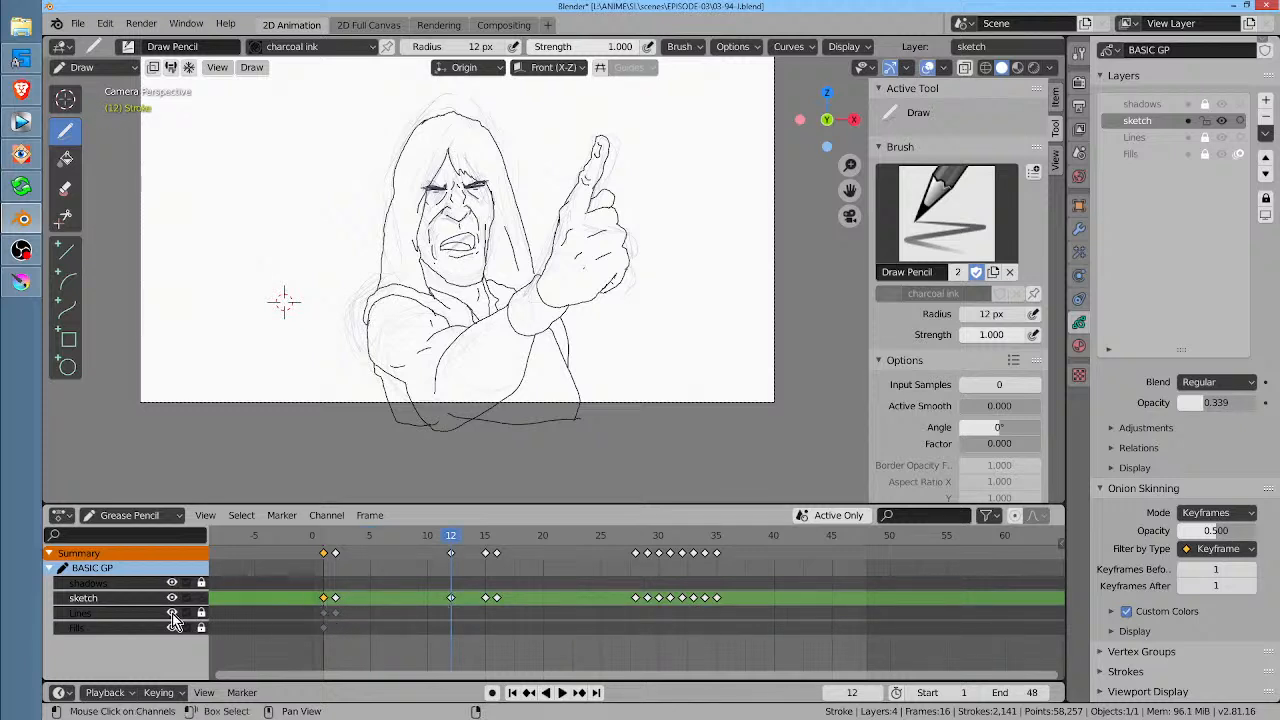
{"action": "left_click", "coordinate": [136, 611]}
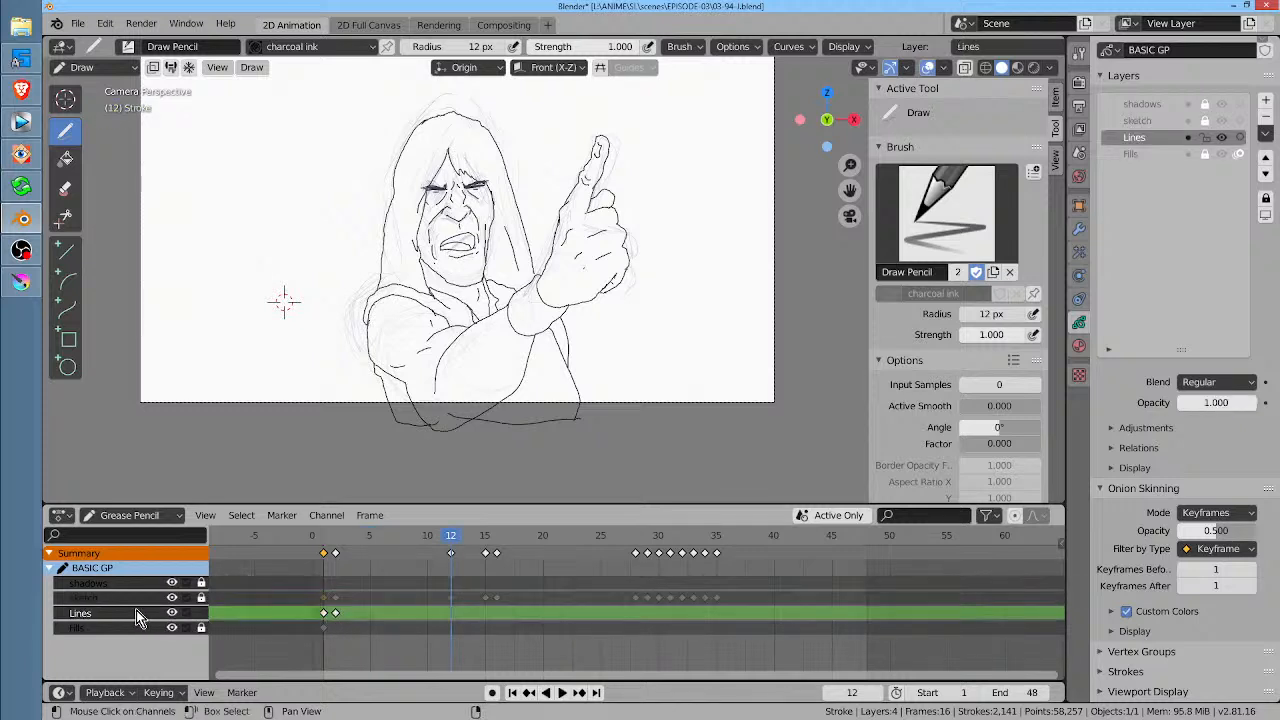
{"action": "left_click", "coordinate": [327, 615]}
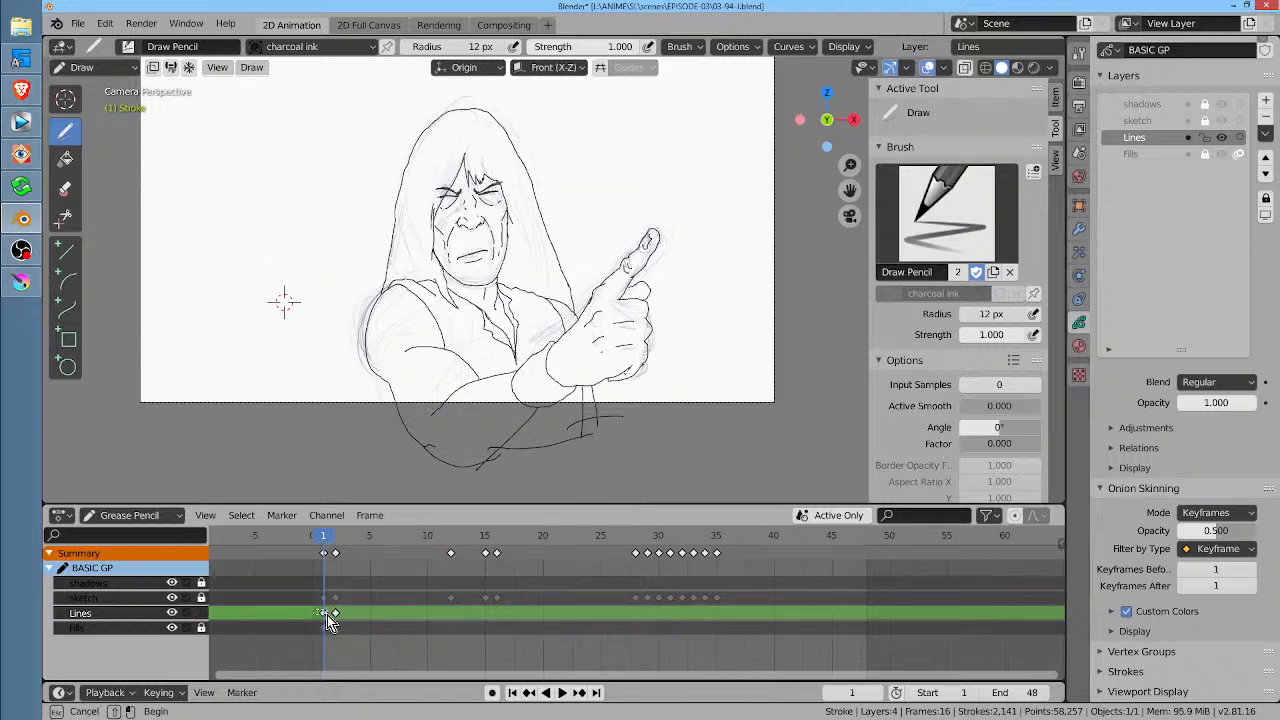
{"action": "left_click_drag", "start_coordinate": [327, 616], "coordinate": [328, 618]}
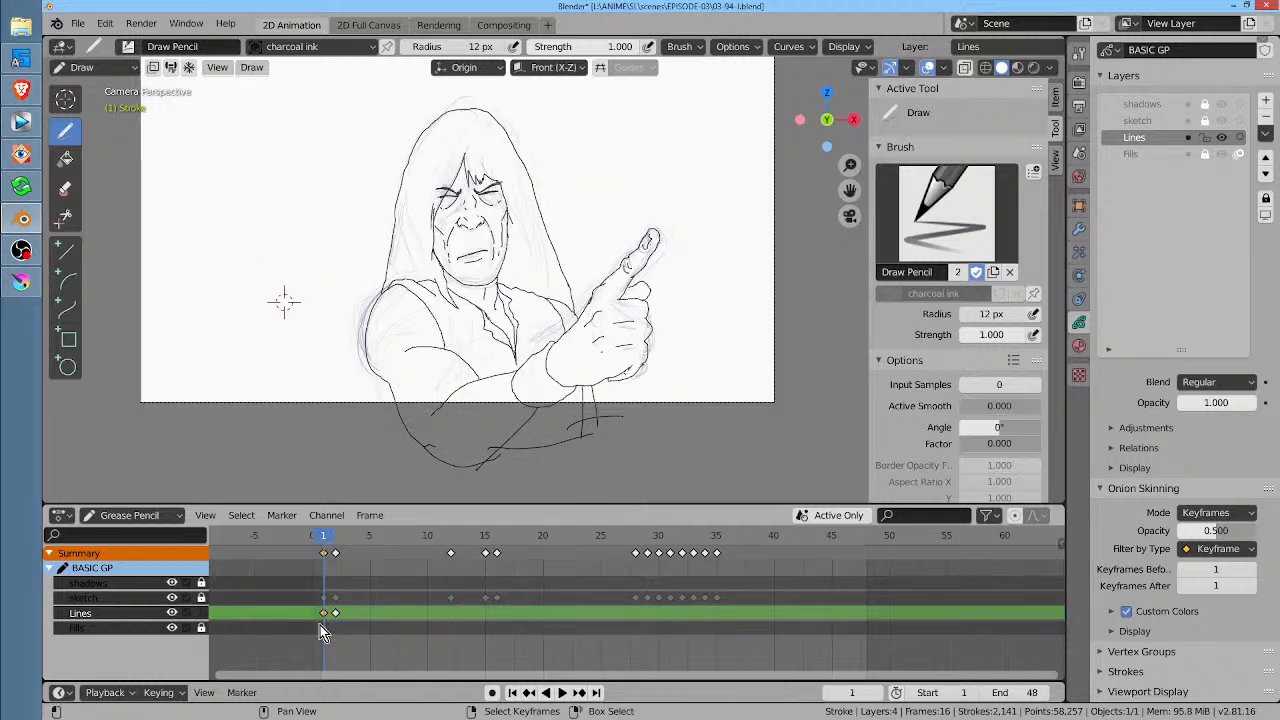
{"action": "key", "text": "shift+d"}
{"action": "left_click", "coordinate": [450, 627]}
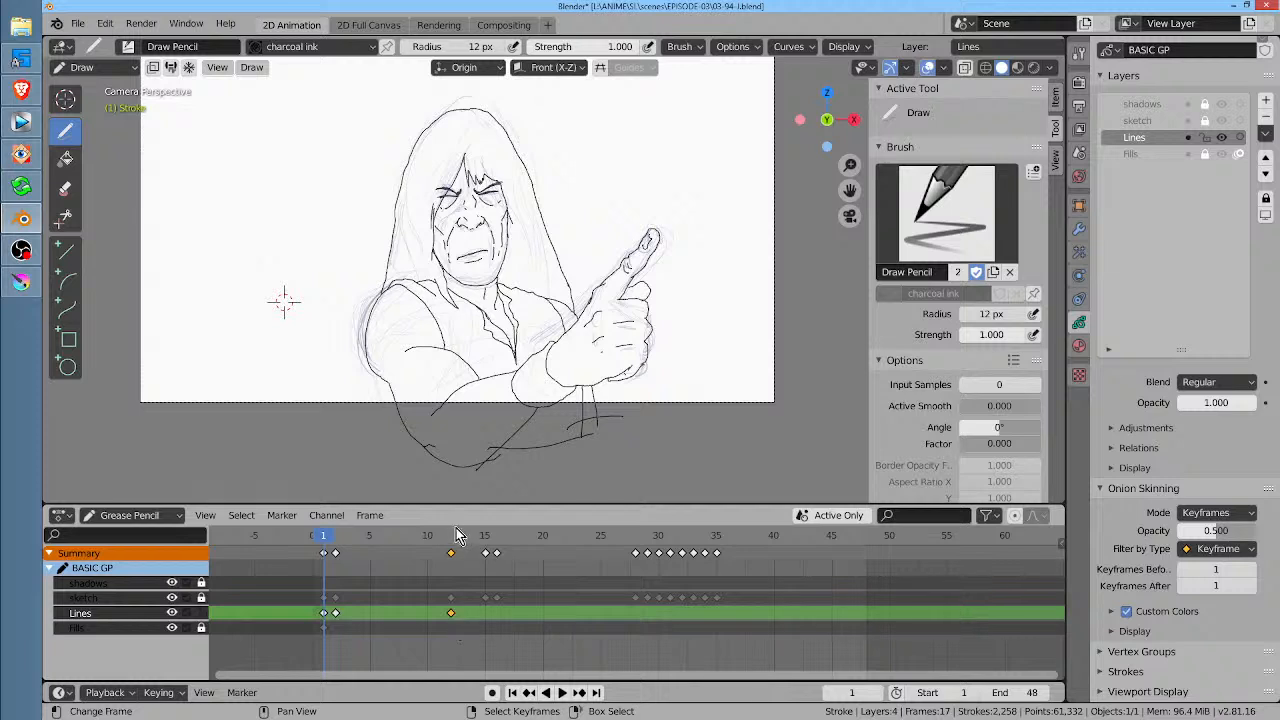
Step: Go to frame 12 and hide the Lines layer so only the rough sketch is displayed
{"action": "left_click", "coordinate": [449, 616]}
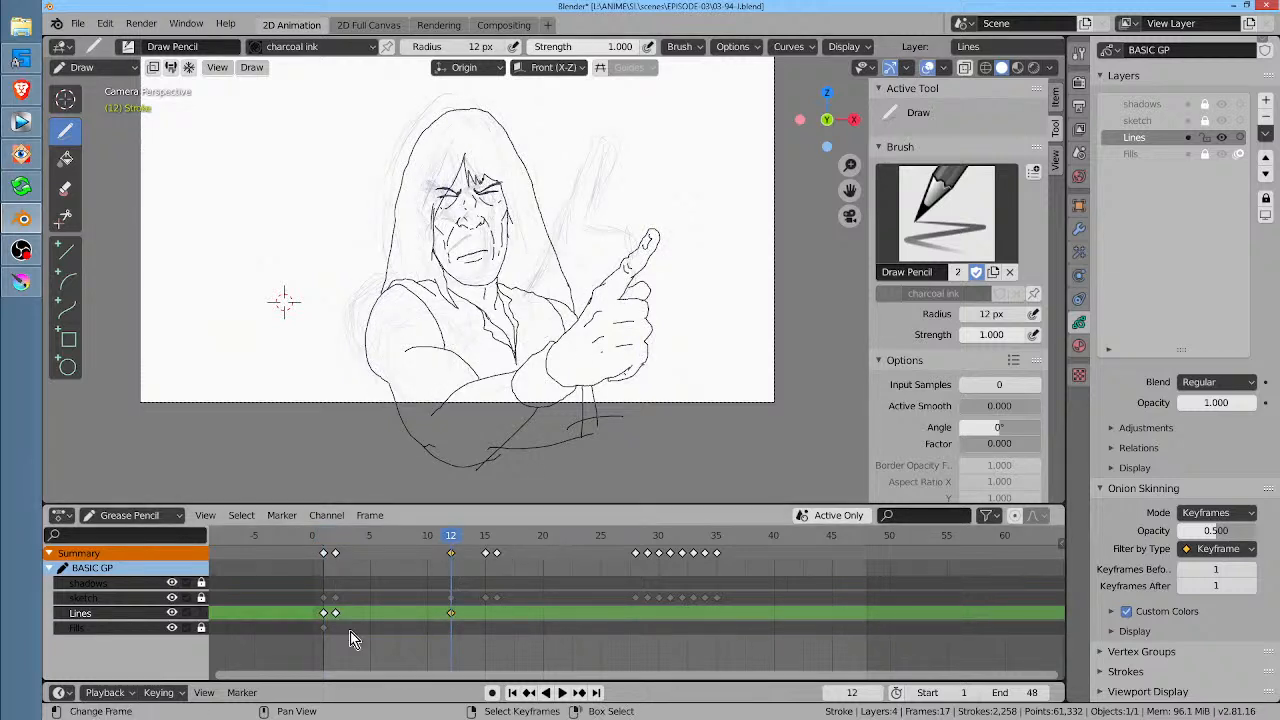
{"action": "left_click", "coordinate": [172, 612]}
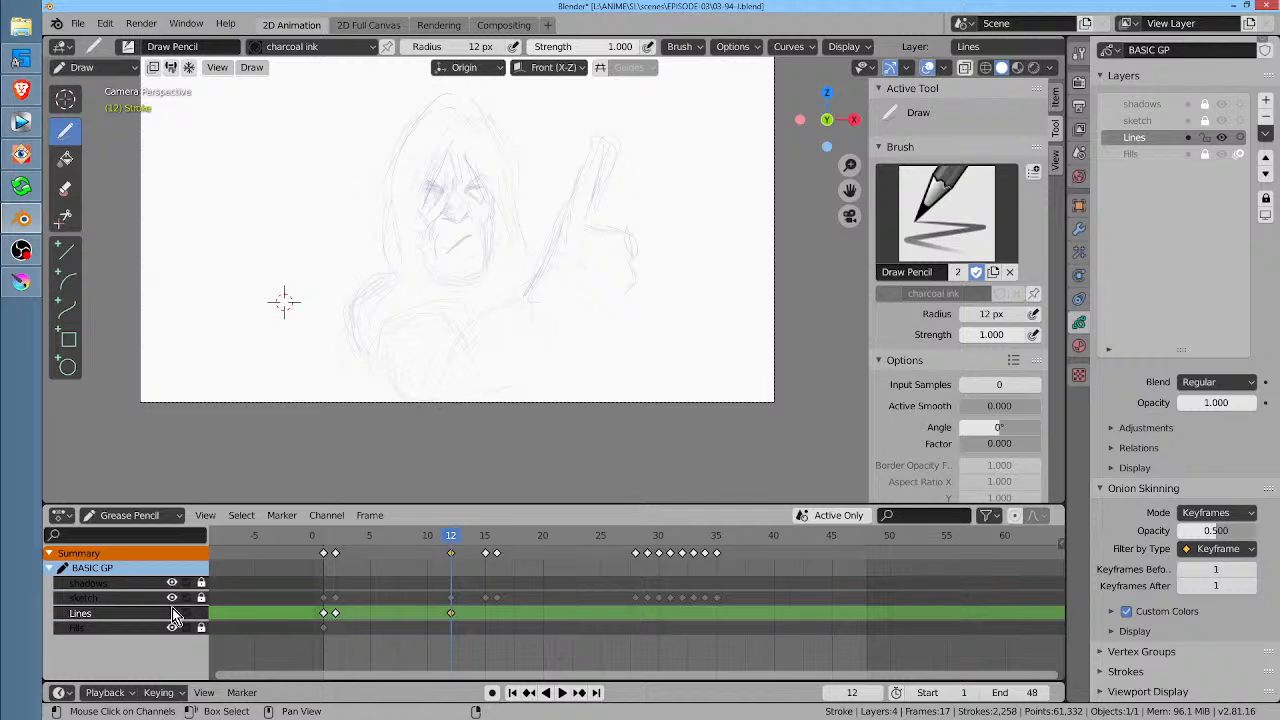
{"action": "left_click", "coordinate": [172, 612]}
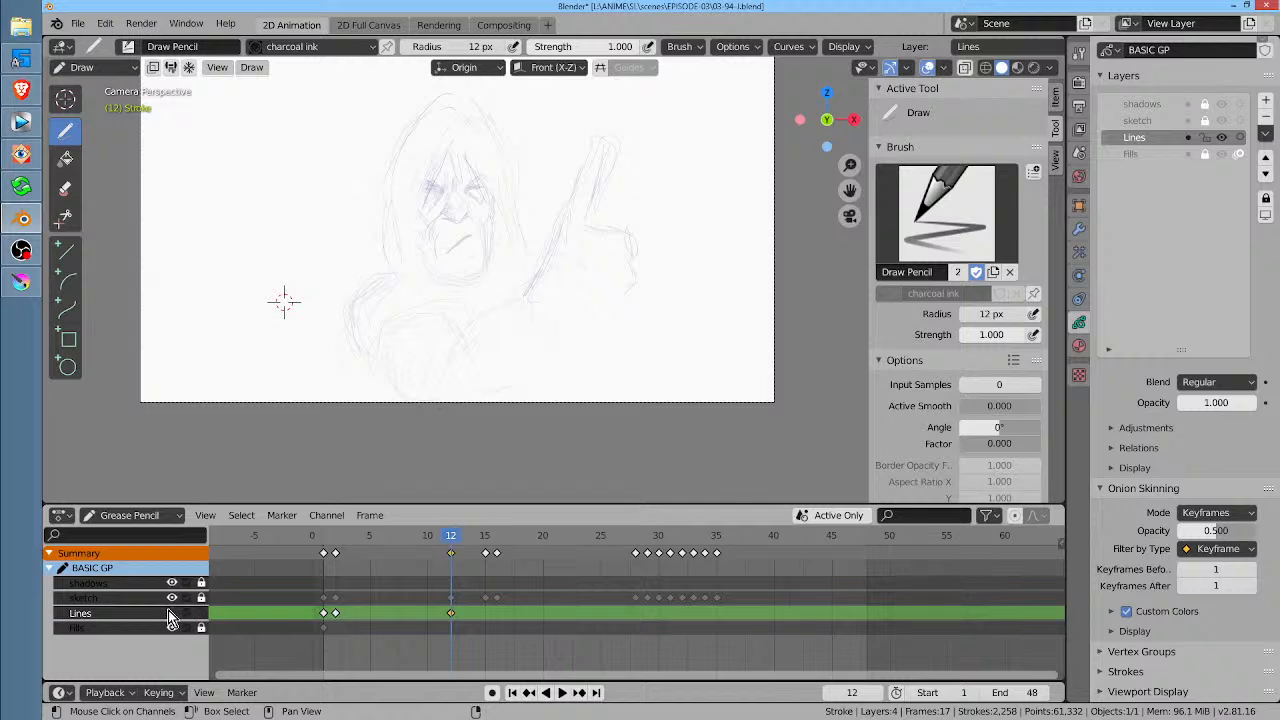
Step: Play and scrub the rough sketch between frames 1 and 18 to compare the poses at frames 2, 12 and 15
{"action": "left_click", "coordinate": [325, 540]}
{"action": "key", "text": "space"}
{"action": "key", "text": "space"}
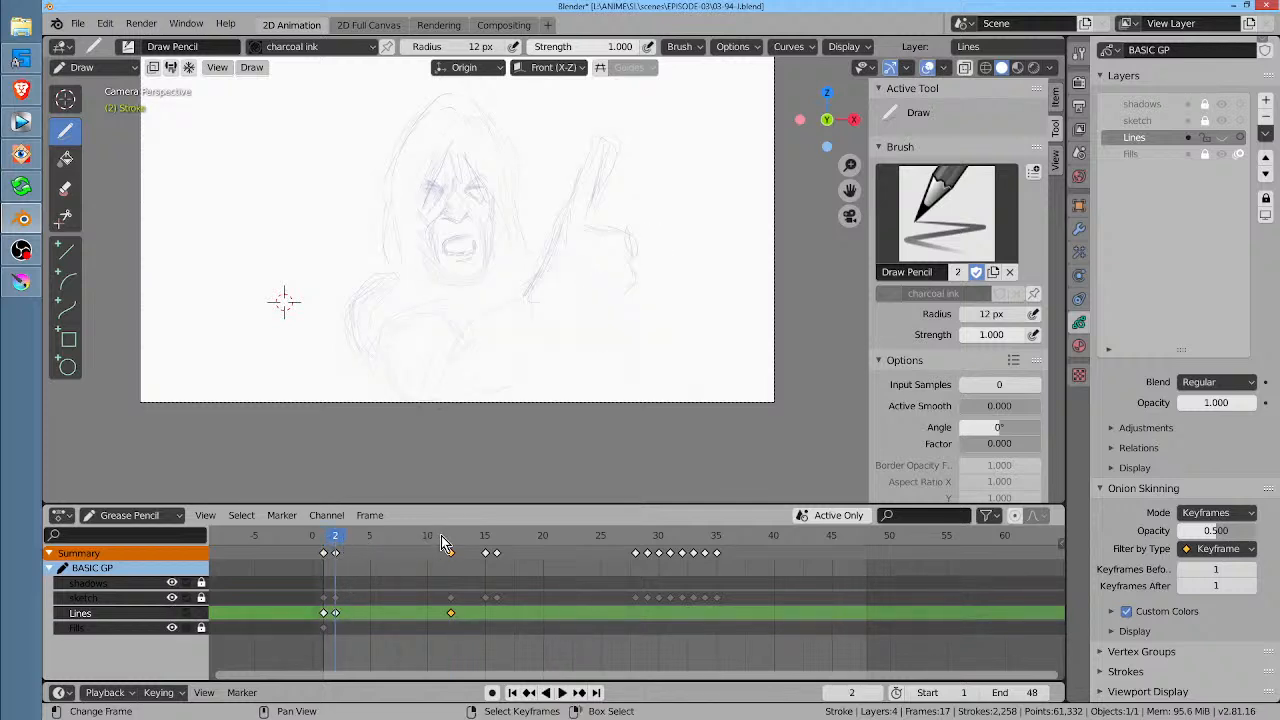
{"action": "left_click", "coordinate": [447, 541]}
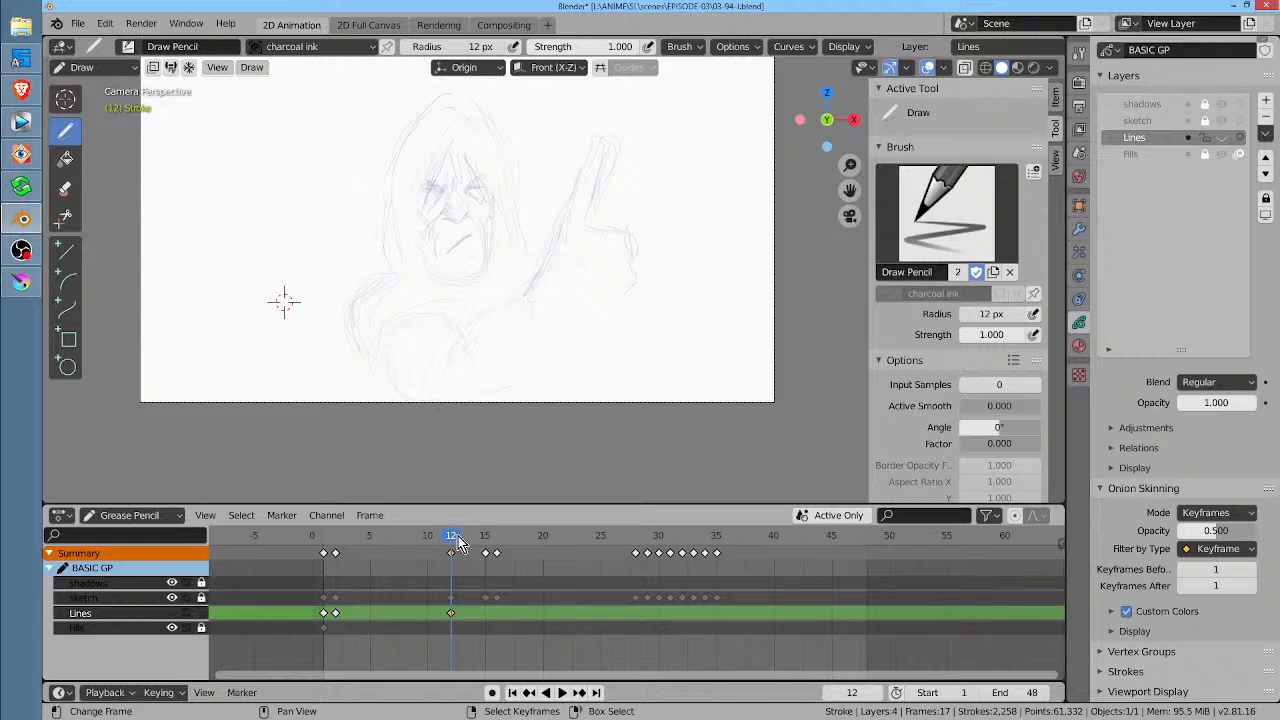
{"action": "left_click_drag", "start_coordinate": [456, 536], "coordinate": [486, 541]}
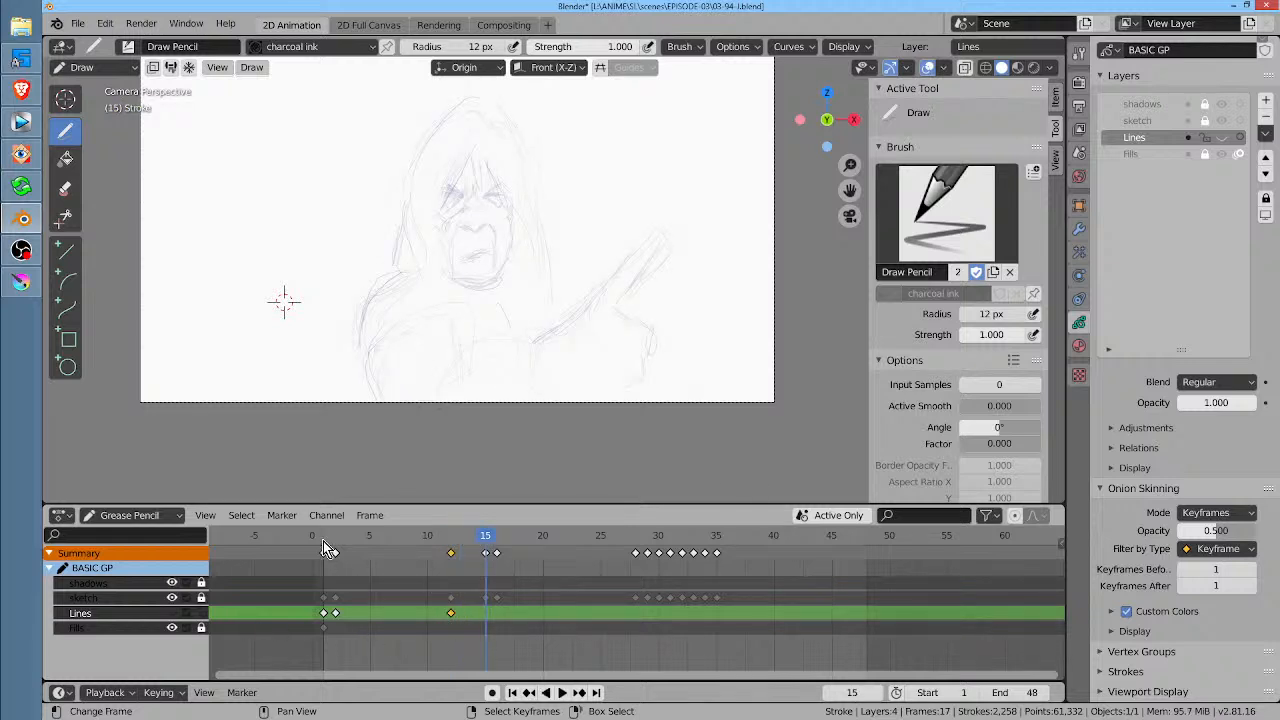
{"action": "left_click", "coordinate": [323, 541]}
{"action": "left_click_drag", "start_coordinate": [454, 617], "coordinate": [486, 620]}
{"action": "left_click", "coordinate": [451, 614]}
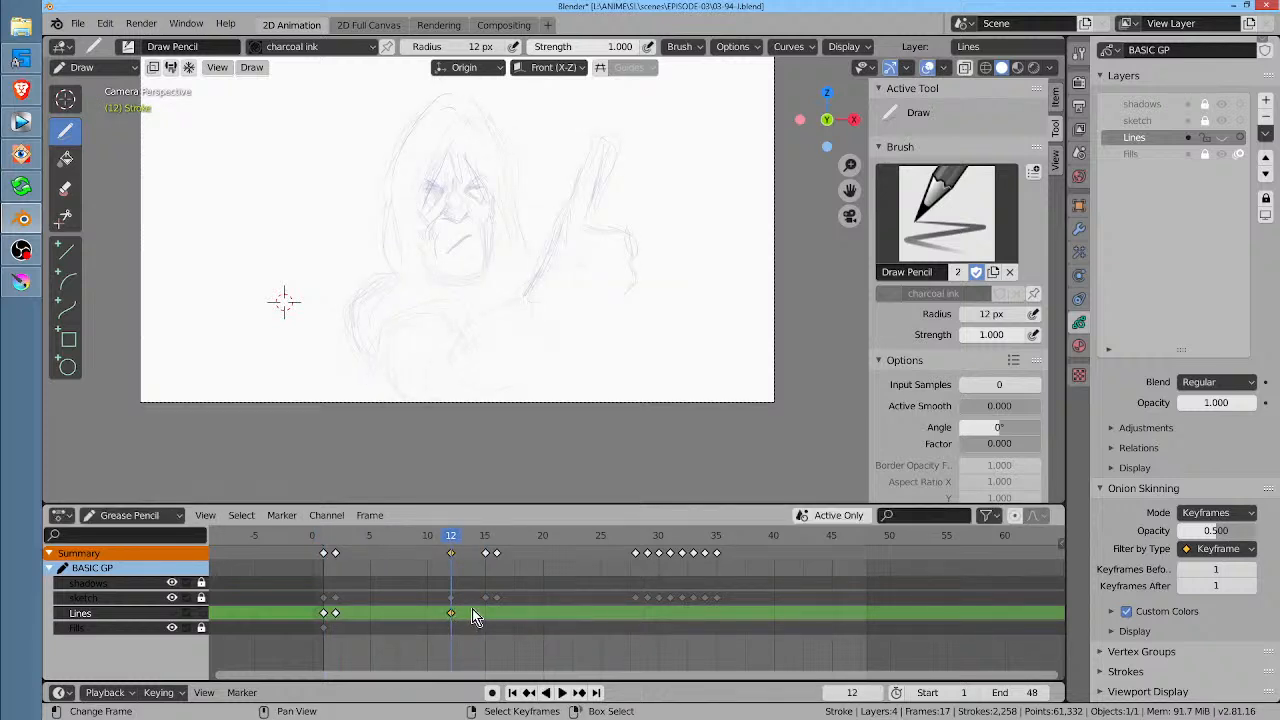
{"action": "left_click_drag", "start_coordinate": [473, 610], "coordinate": [440, 617]}
{"action": "key", "text": "space"}
{"action": "key", "text": "space"}
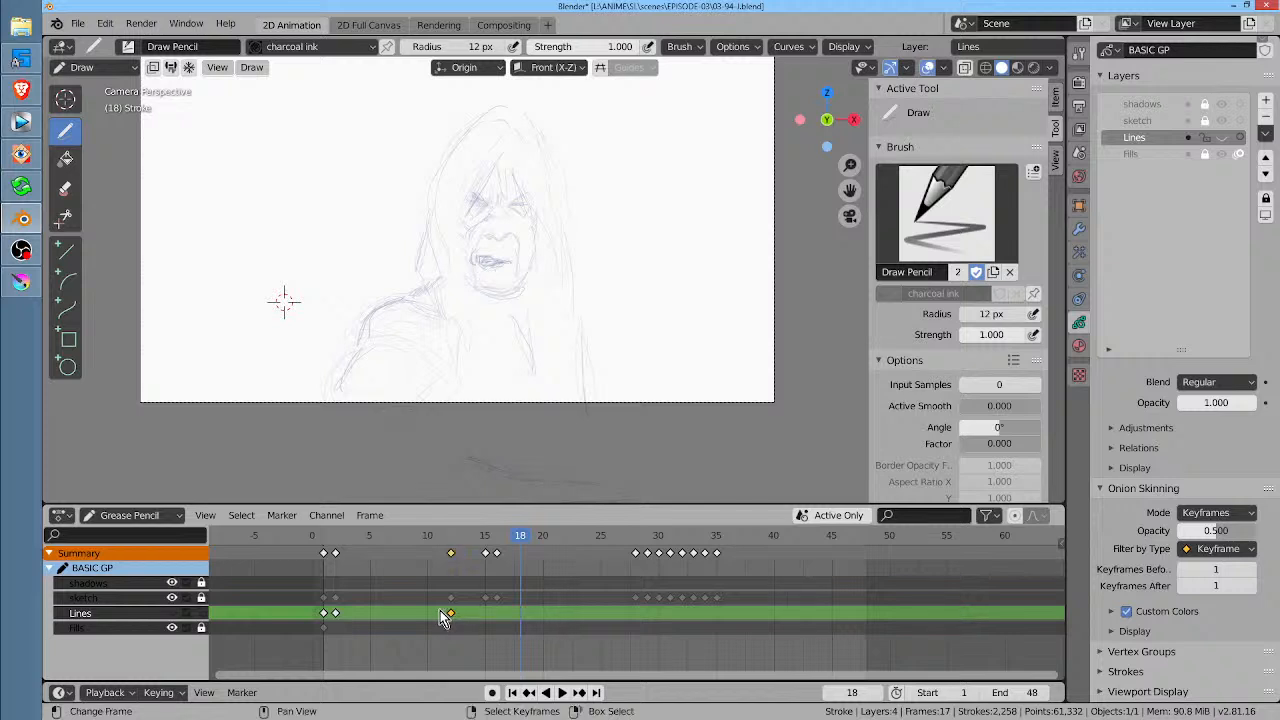
Step: Move the Lines keyframe at frame 12 to frame 15, and duplicate the frame 2 Lines keyframe to frame 12
{"action": "left_click_drag", "start_coordinate": [440, 610], "coordinate": [483, 610]}
{"action": "left_click", "coordinate": [337, 613]}
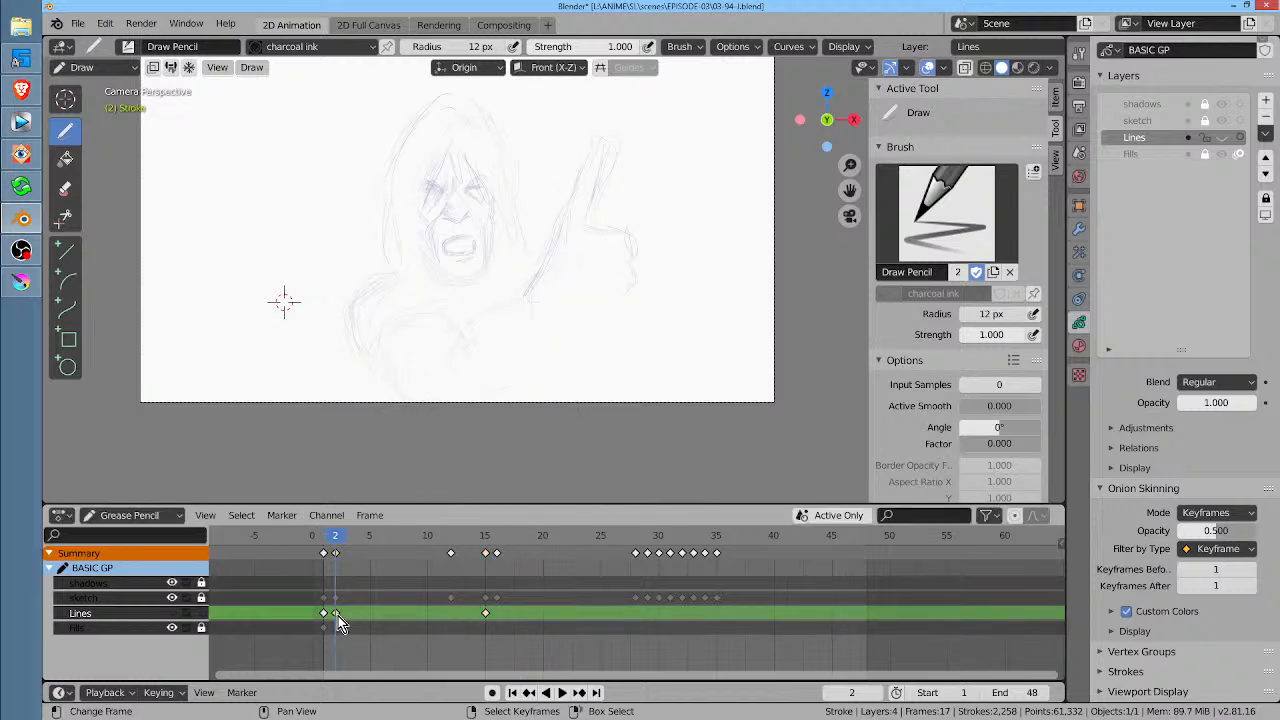
{"action": "key", "text": "shift+d"}
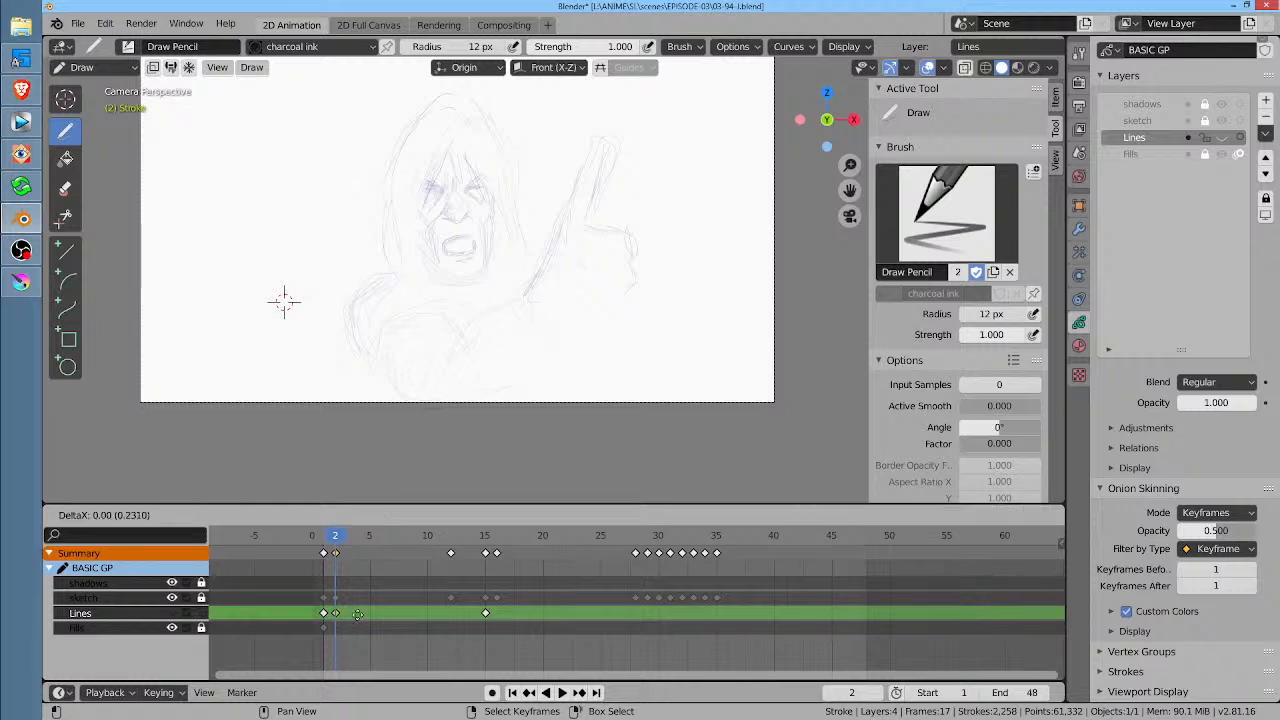
{"action": "left_click", "coordinate": [456, 617]}
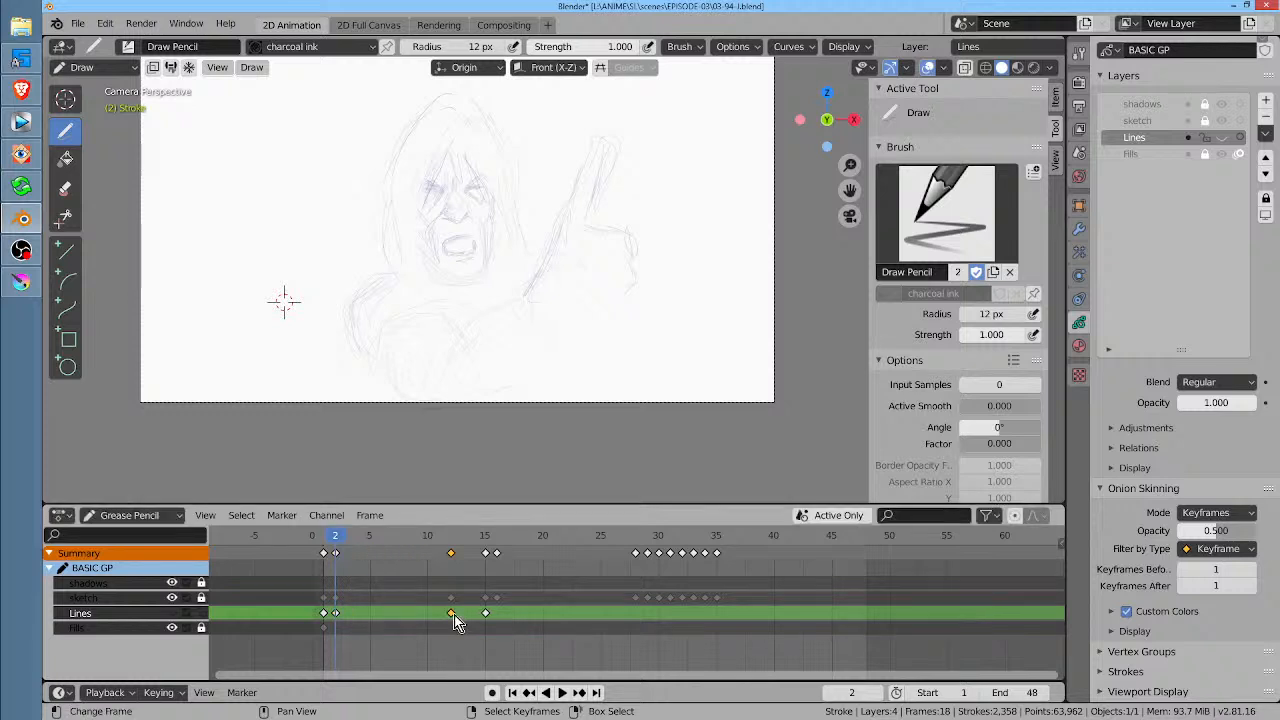
Step: Compare the rough sketch at frames 2 and 12, show the Lines layer again and return to frame 12
{"action": "left_click", "coordinate": [453, 541]}
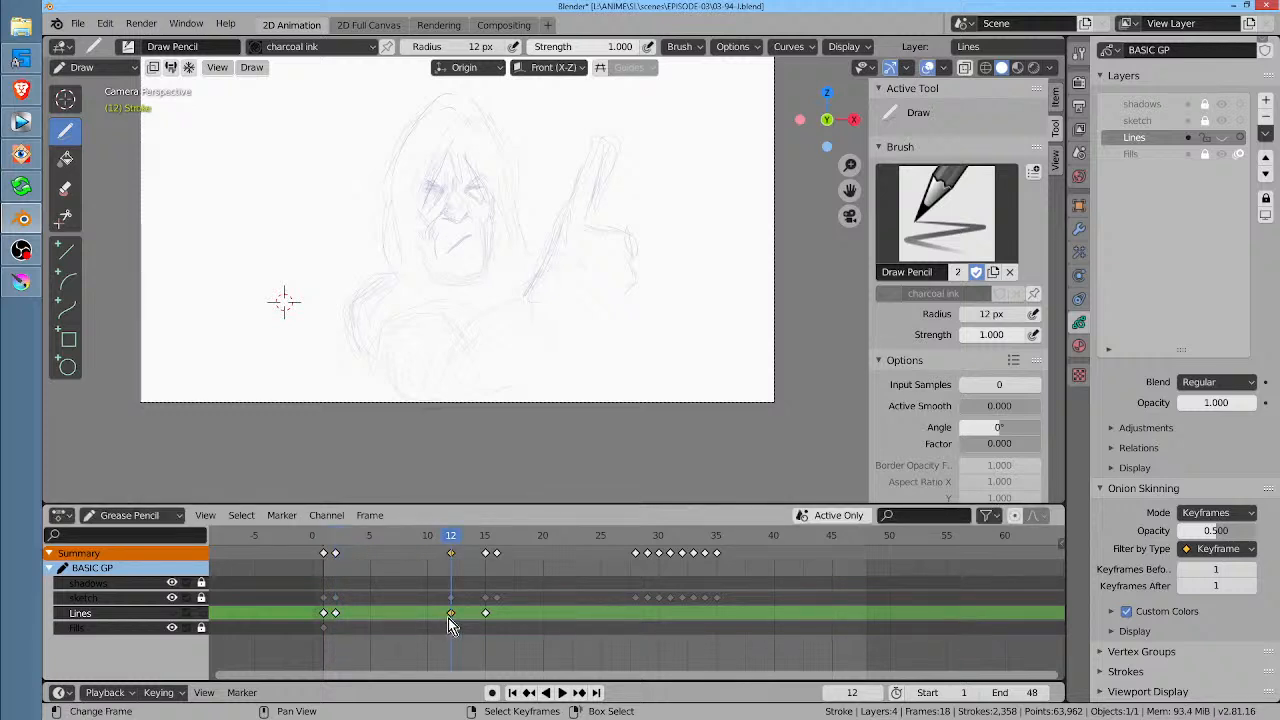
{"action": "left_click", "coordinate": [336, 537]}
{"action": "left_click", "coordinate": [171, 614]}
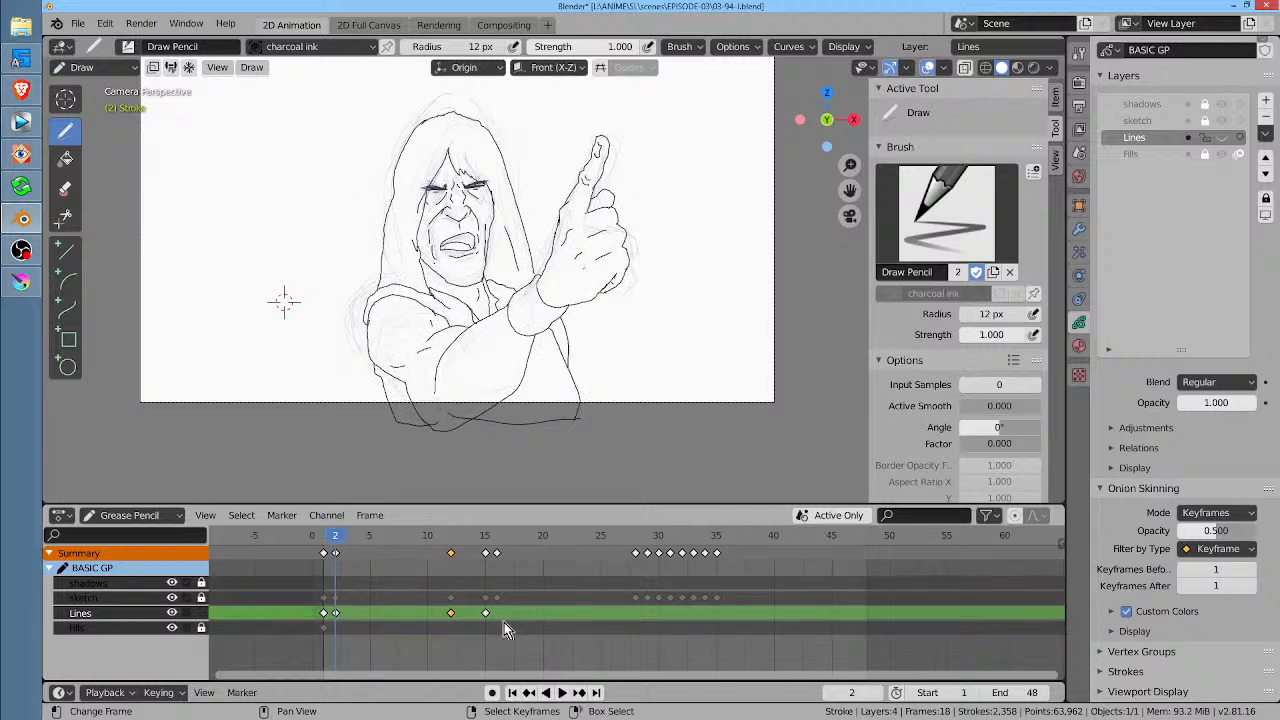
{"action": "left_click", "coordinate": [453, 601]}
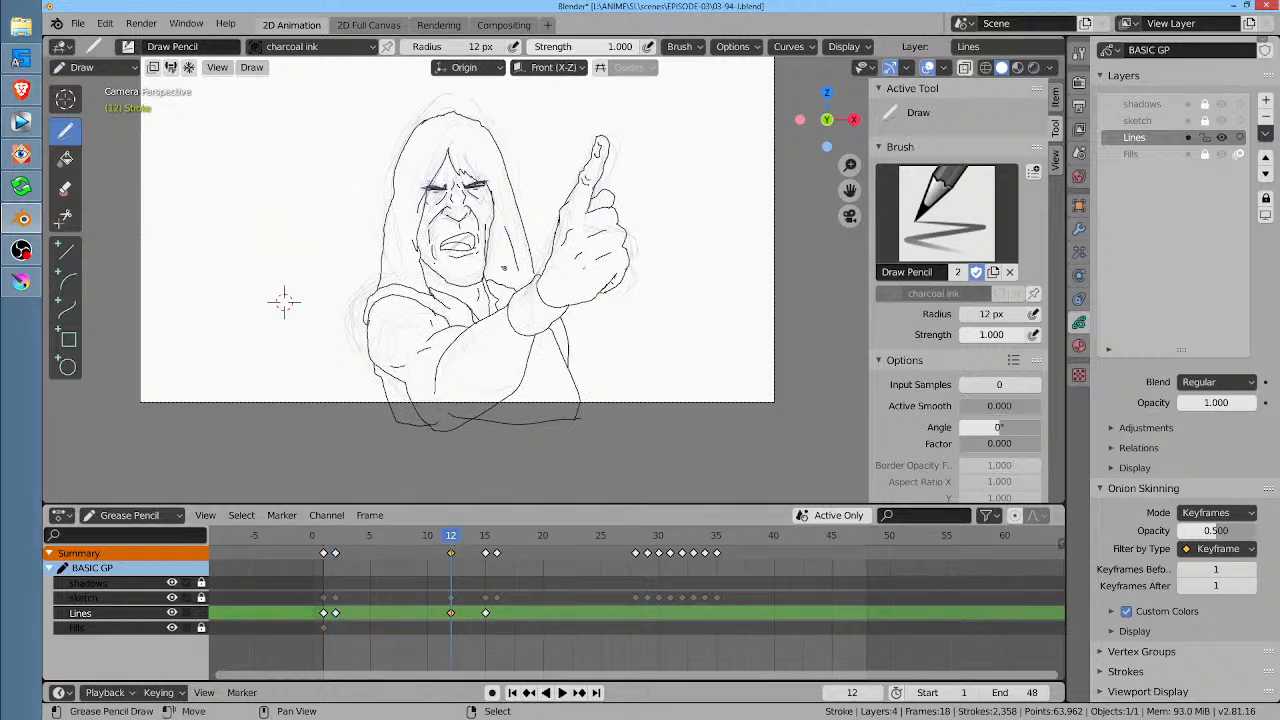
Step: At frame 12, erase the open mouth and nearby crease on the Lines layer and ink a closed, slanted frowning mouth following the sketch
{"action": "scroll", "coordinate": [570, 240], "scroll_direction": "up", "scroll_amount": 2}
{"action": "middle_click_drag", "start_coordinate": [502, 266], "coordinate": [602, 252], "text": "shift"}
{"action": "scroll", "coordinate": [630, 430], "scroll_direction": "up", "scroll_amount": 4}
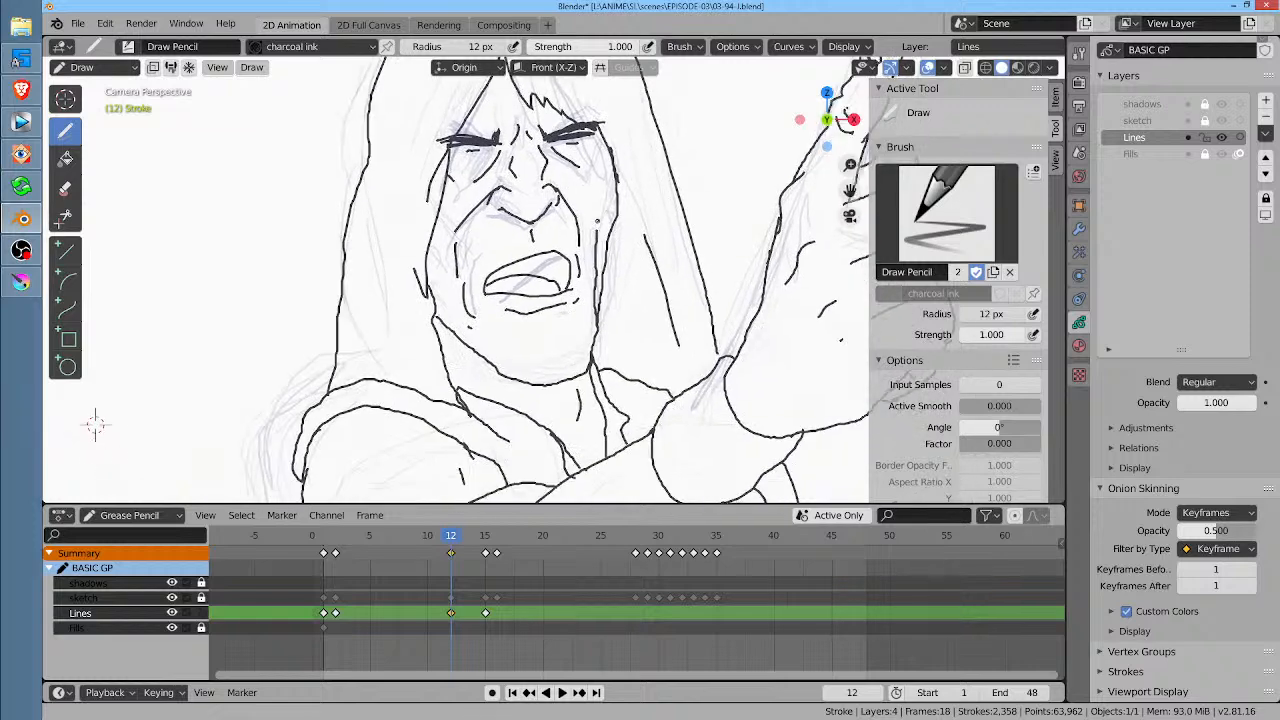
{"action": "scroll", "coordinate": [602, 252], "scroll_direction": "up", "scroll_amount": 4}
{"action": "mouse_move", "coordinate": [575, 232]}
{"action": "left_mouse_down", "text": "ctrl"}
{"action": "mouse_move", "coordinate": [578, 277]}
{"action": "mouse_move", "coordinate": [545, 292]}
{"action": "mouse_move", "coordinate": [545, 240]}
{"action": "mouse_move", "coordinate": [460, 255]}
{"action": "mouse_move", "coordinate": [491, 323]}
{"action": "mouse_move", "coordinate": [537, 334]}
{"action": "mouse_move", "coordinate": [539, 304]}
{"action": "left_mouse_up", "text": "ctrl"}
{"action": "left_click", "coordinate": [437, 302], "text": "ctrl"}
{"action": "left_click", "coordinate": [595, 309], "text": "ctrl"}
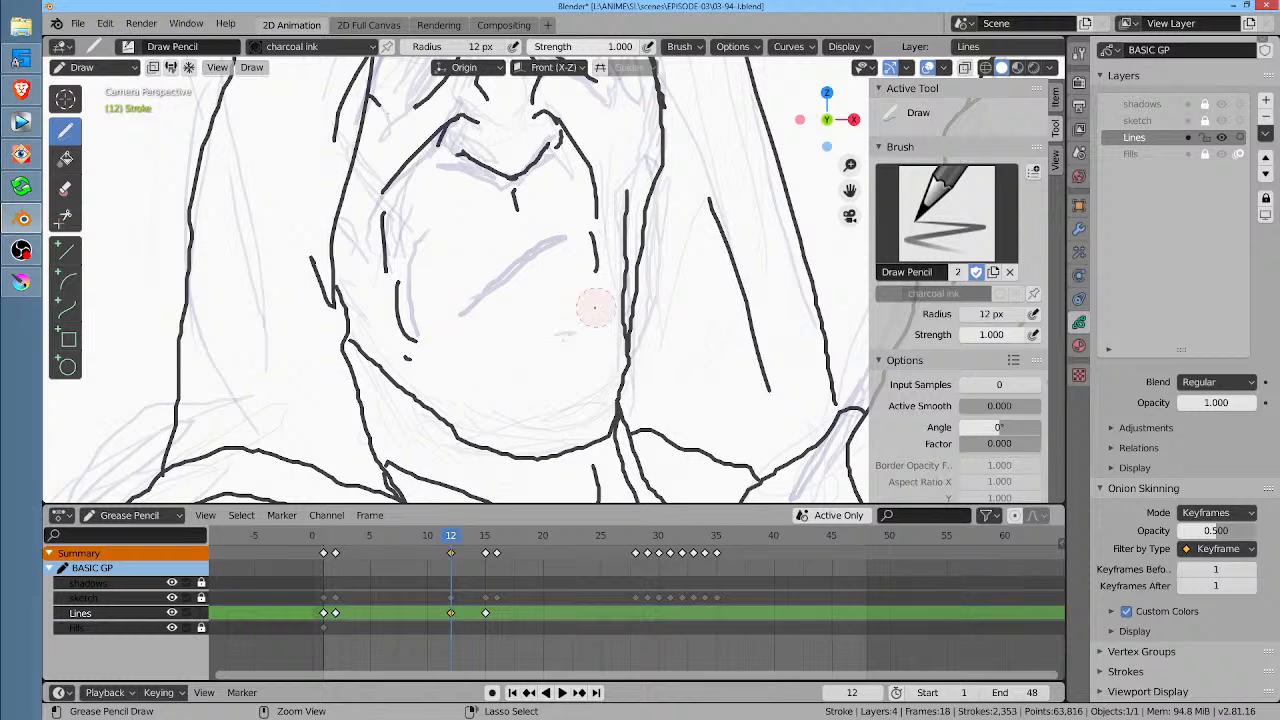
{"action": "mouse_move", "coordinate": [408, 358]}
{"action": "left_mouse_down", "text": "ctrl"}
{"action": "mouse_move", "coordinate": [462, 359]}
{"action": "mouse_move", "coordinate": [482, 302]}
{"action": "mouse_move", "coordinate": [583, 268]}
{"action": "left_mouse_up", "text": "ctrl"}
{"action": "mouse_move", "coordinate": [463, 316]}
{"action": "left_mouse_down"}
{"action": "mouse_move", "coordinate": [445, 332]}
{"action": "mouse_move", "coordinate": [535, 317]}
{"action": "mouse_move", "coordinate": [568, 320]}
{"action": "mouse_move", "coordinate": [577, 342]}
{"action": "left_mouse_up"}
{"action": "scroll", "coordinate": [578, 400], "scroll_direction": "down", "scroll_amount": 5}
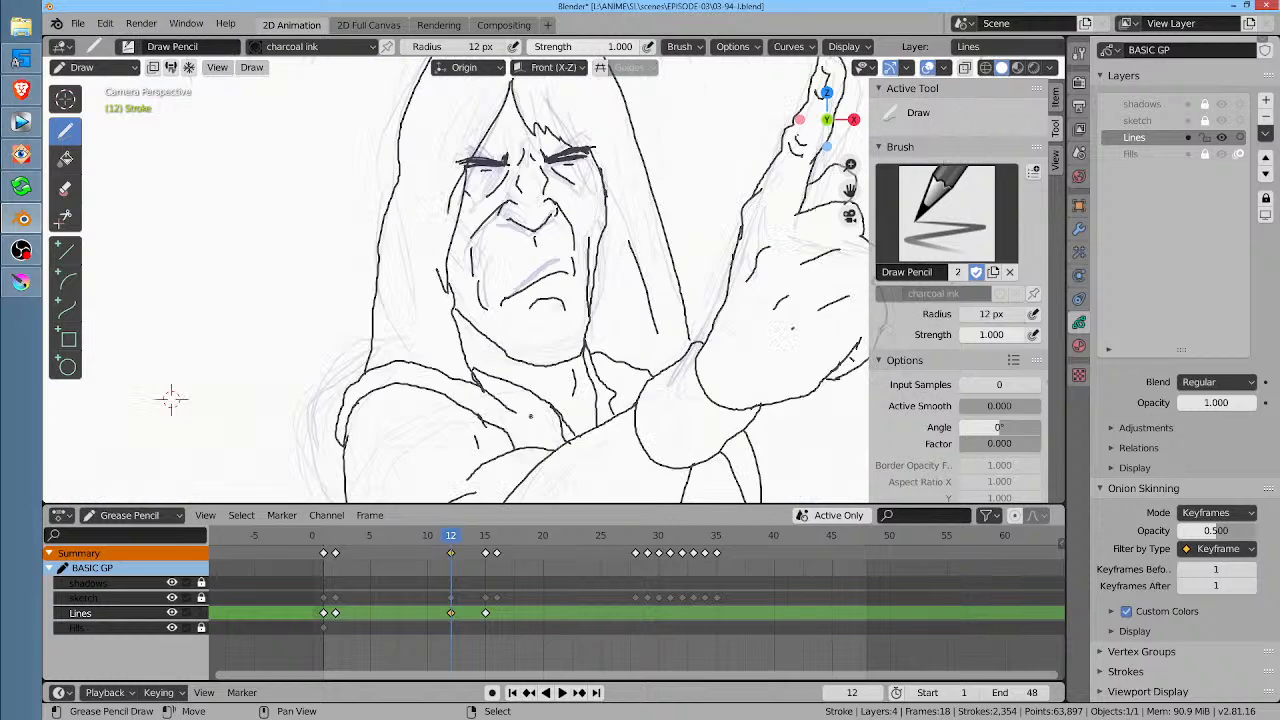
Step: Play the inked animation from its start, then scrub from frame 12 to frame 16 to compare the lines with the sketch
{"action": "left_click", "coordinate": [322, 540]}
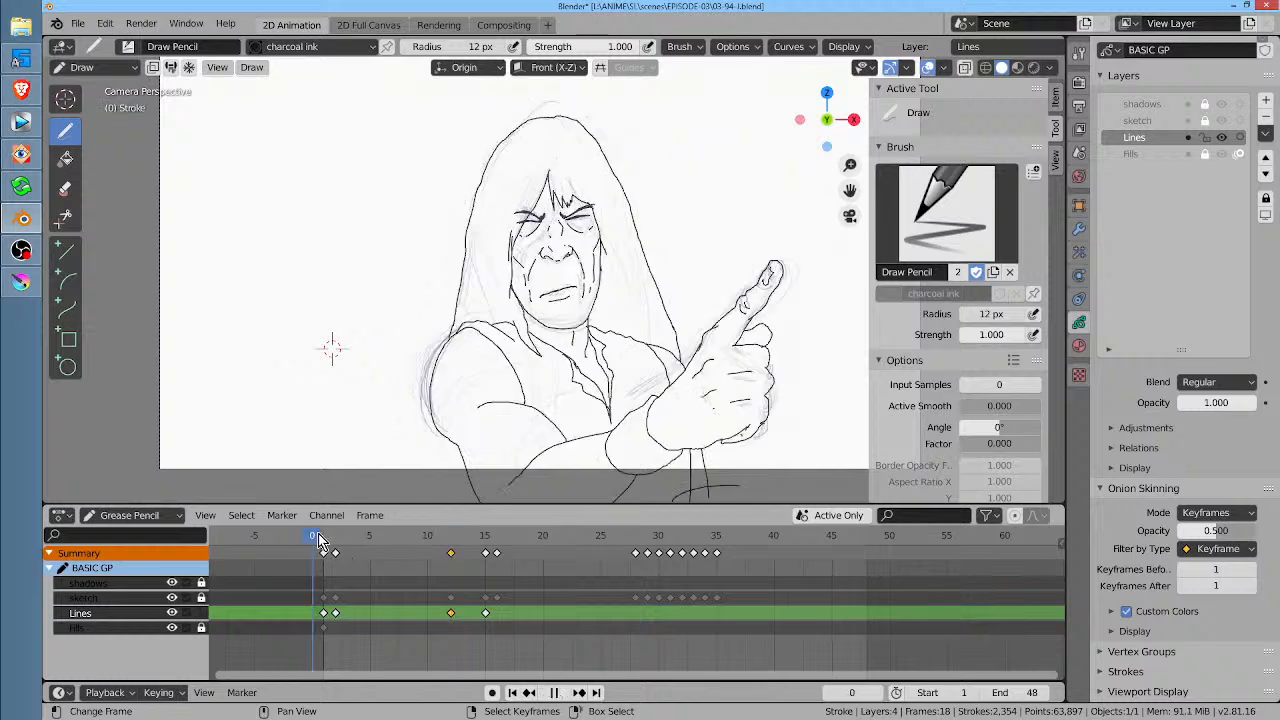
{"action": "key", "text": "space"}
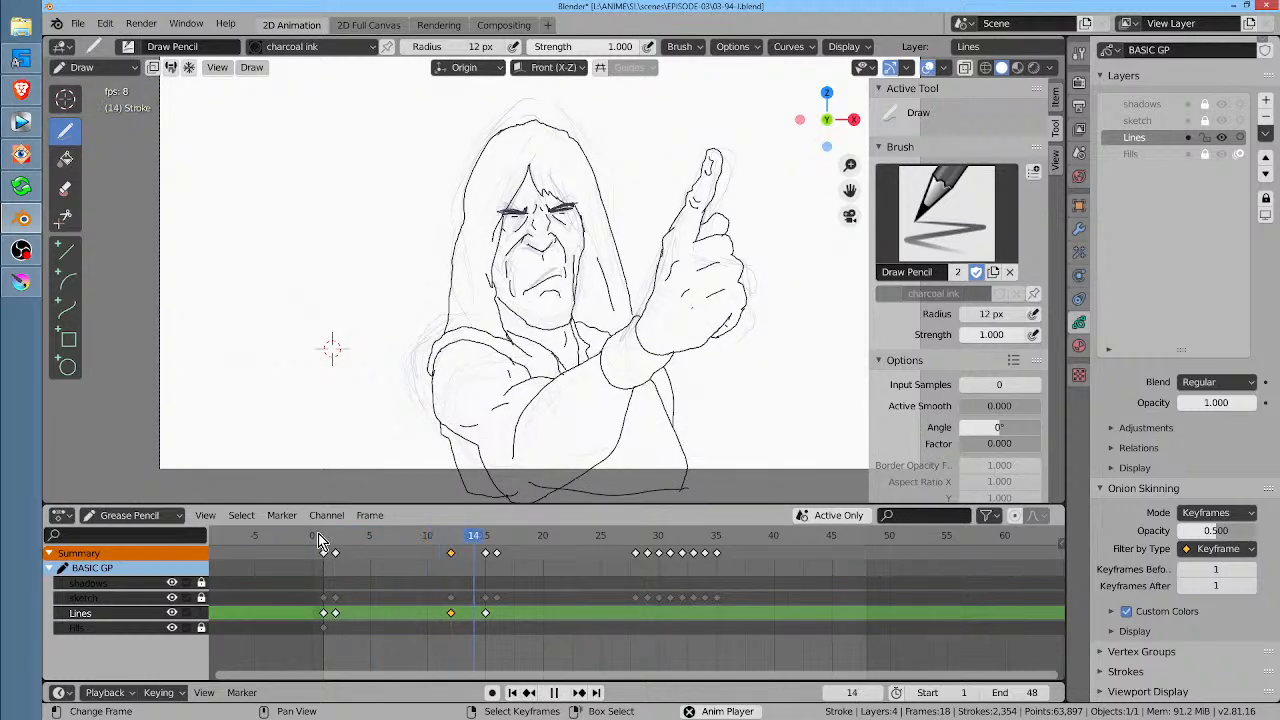
{"action": "key", "text": "space"}
{"action": "left_click_drag", "start_coordinate": [450, 540], "coordinate": [500, 545]}
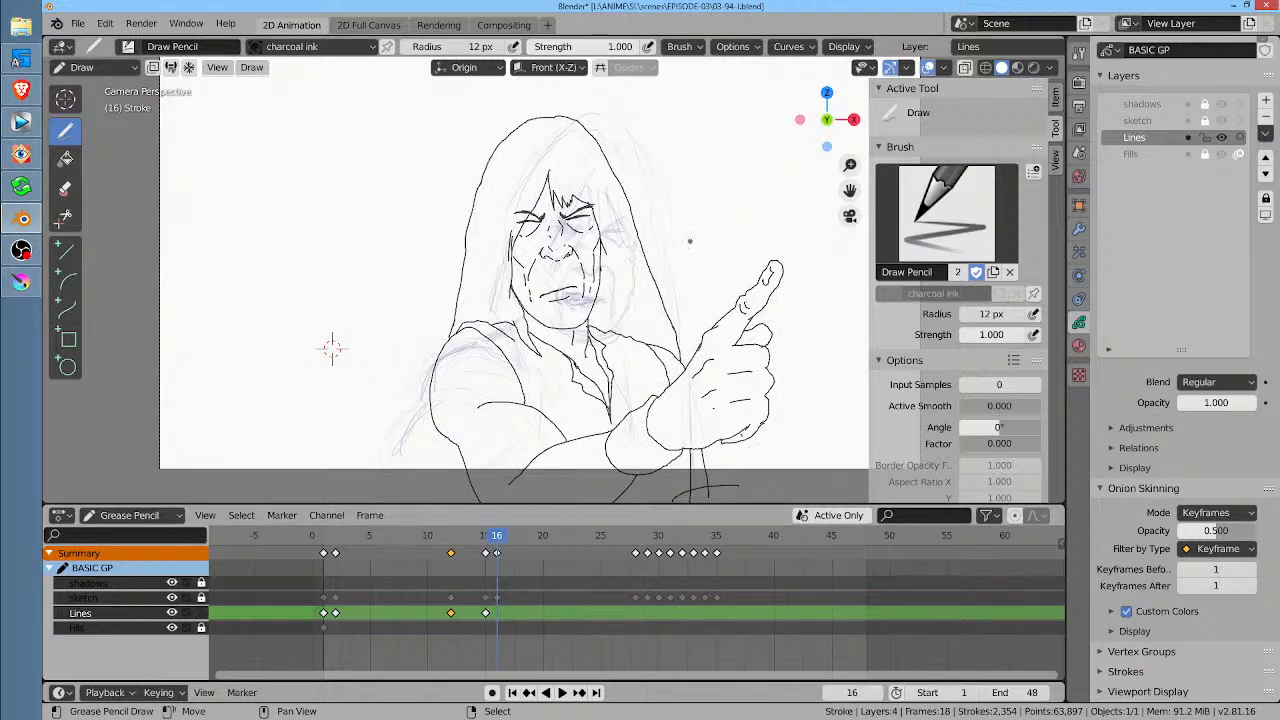
{"action": "mouse_move", "coordinate": [700, 248]}
{"action": "middle_mouse_down", "text": "ctrl"}
{"action": "mouse_move", "coordinate": [712, 272]}
{"action": "mouse_move", "coordinate": [690, 250]}
{"action": "middle_mouse_up", "text": "ctrl"}
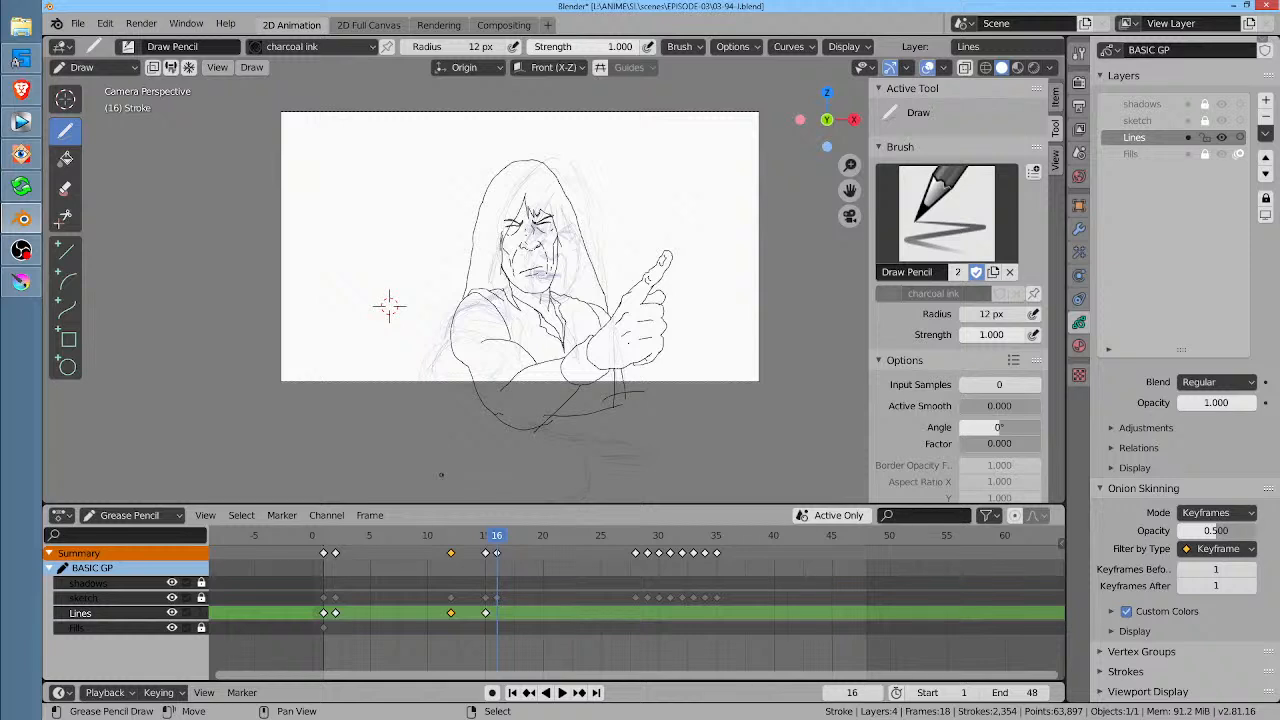
{"action": "left_click", "coordinate": [190, 68]}
{"action": "key", "text": "ctrl+Tab"}
{"action": "left_click_drag", "start_coordinate": [696, 250], "coordinate": [693, 246]}
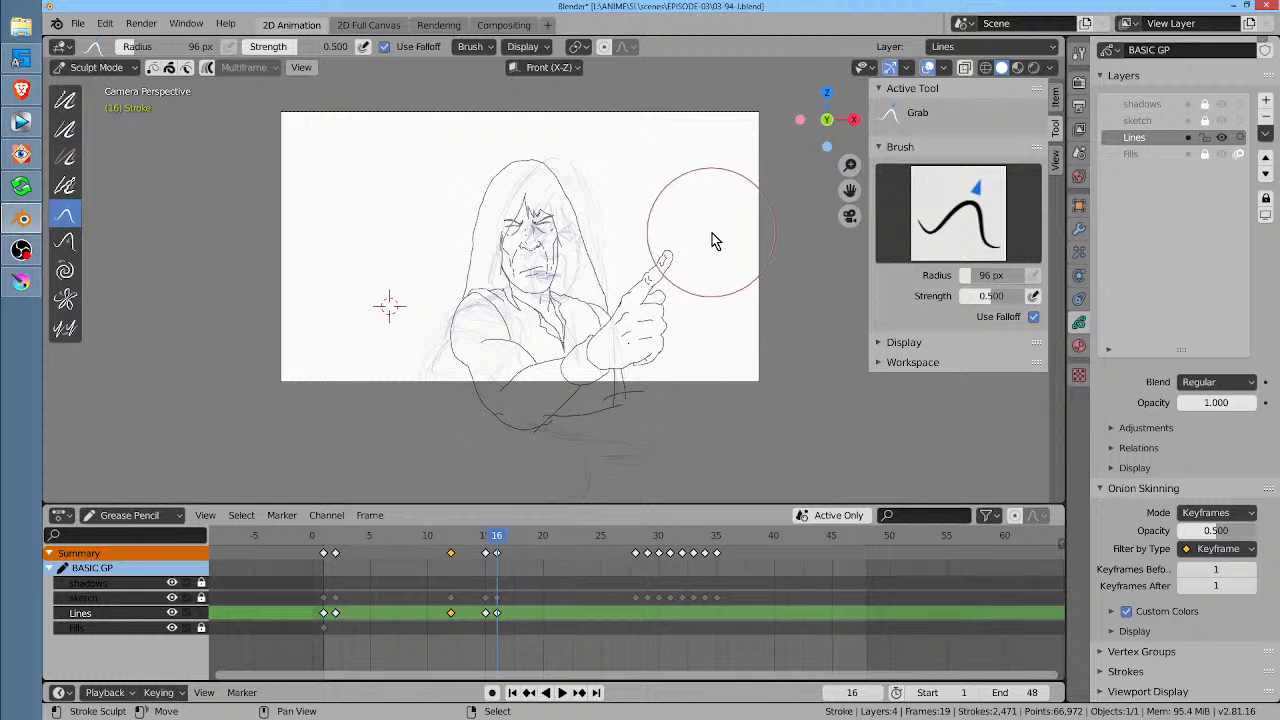
{"action": "key", "text": "ctrl+z"}
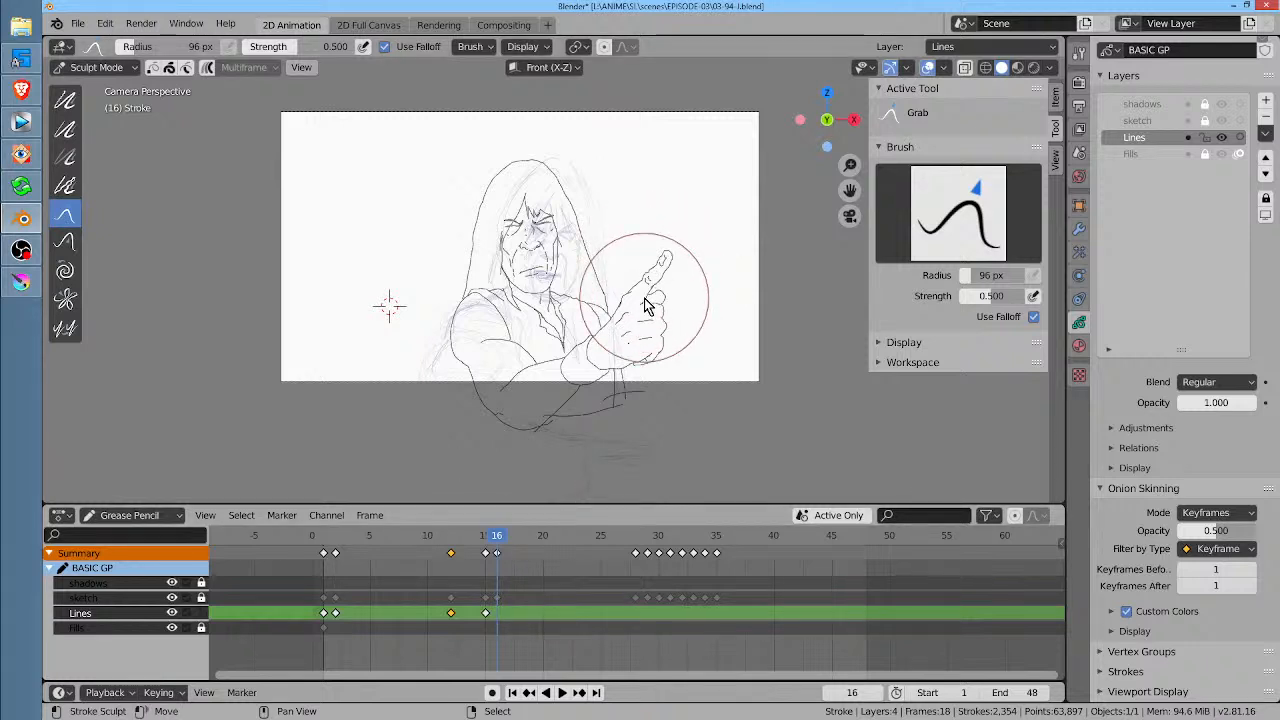
{"action": "key", "text": "ctrl+Tab"}
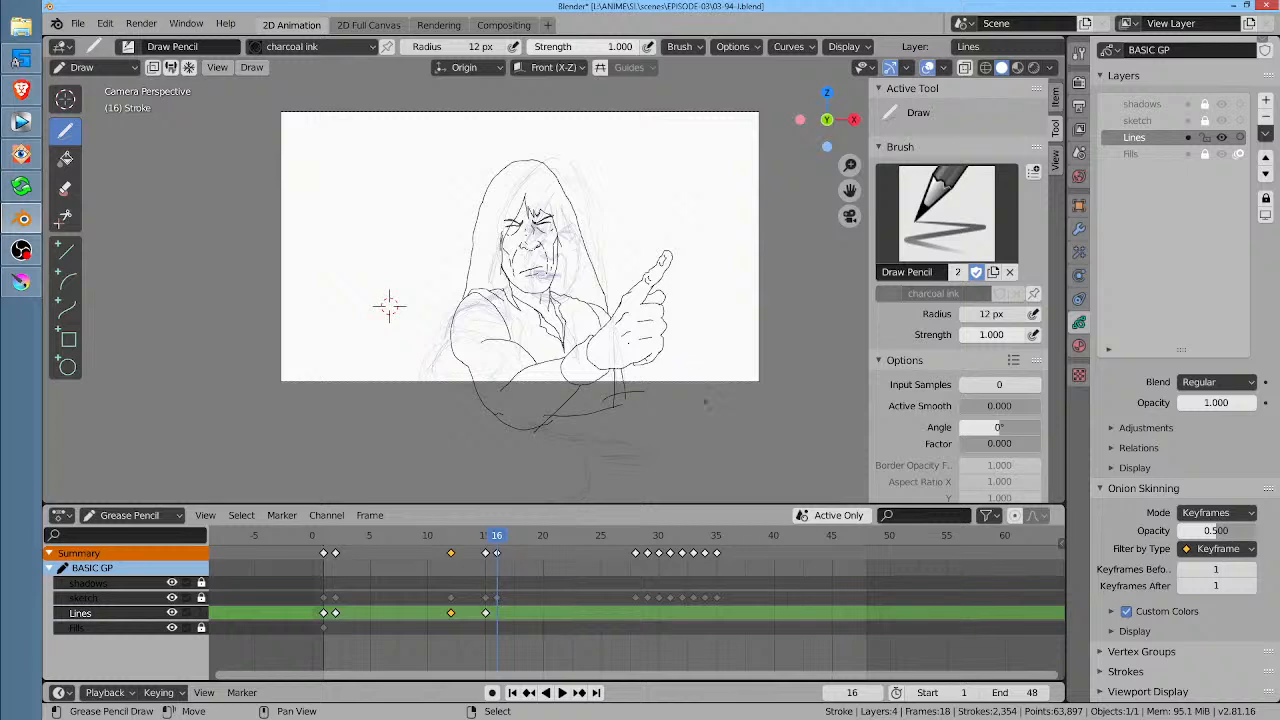
{"action": "left_click", "coordinate": [389, 305]}
{"action": "key", "text": "ctrl+z"}
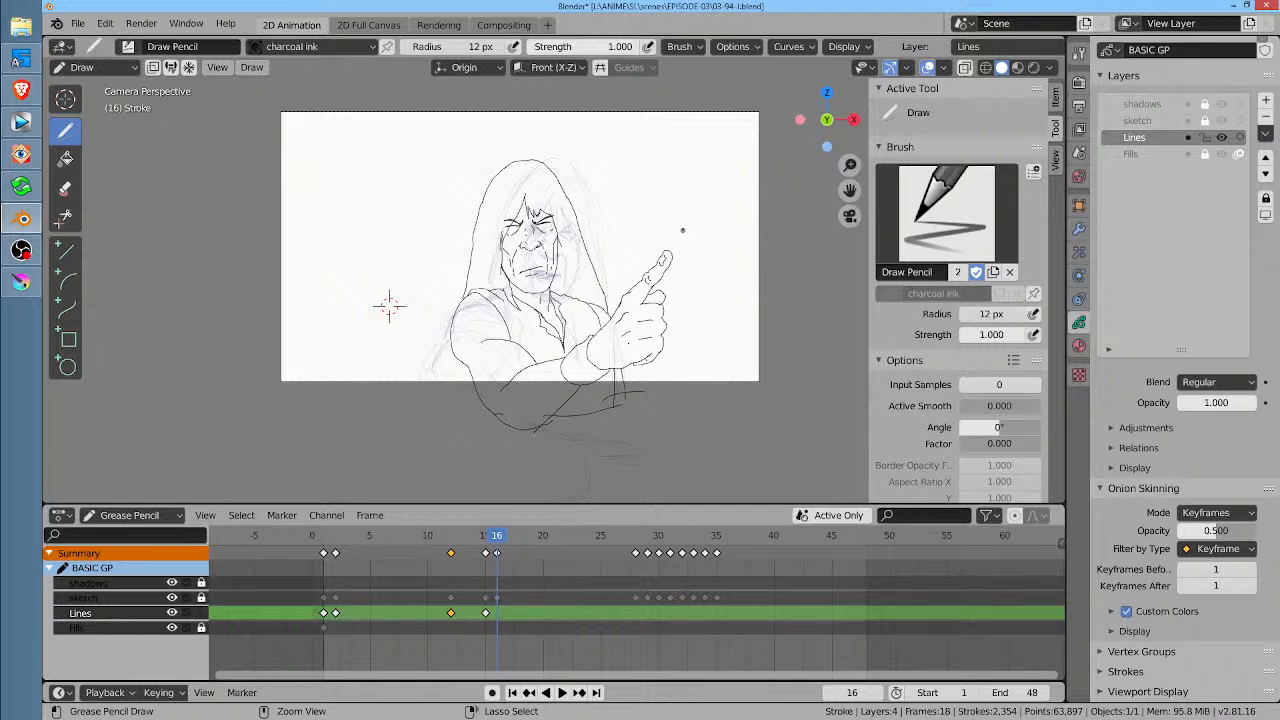
Step: Erase the pointing hand from the Lines drawing at frame 16, checking the pose against frame 15
{"action": "left_click", "coordinate": [684, 229], "text": "ctrl"}
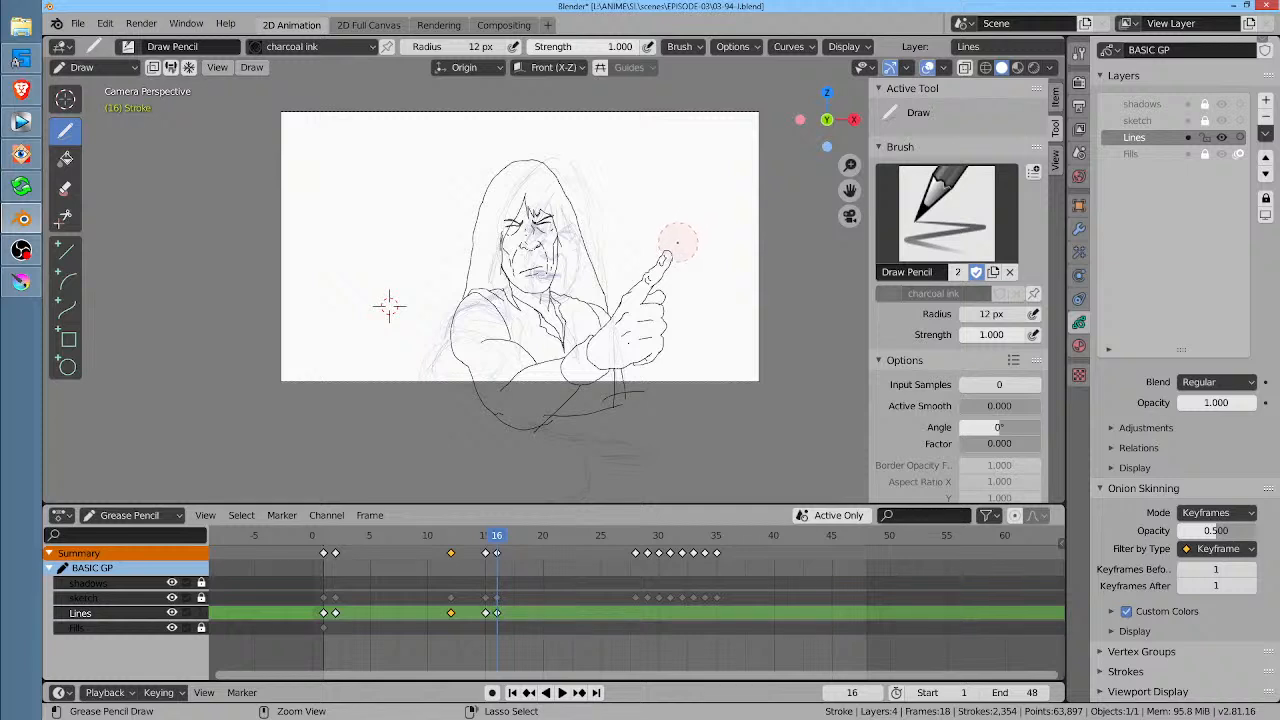
{"action": "left_click_drag", "start_coordinate": [675, 256], "coordinate": [709, 261], "text": "ctrl"}
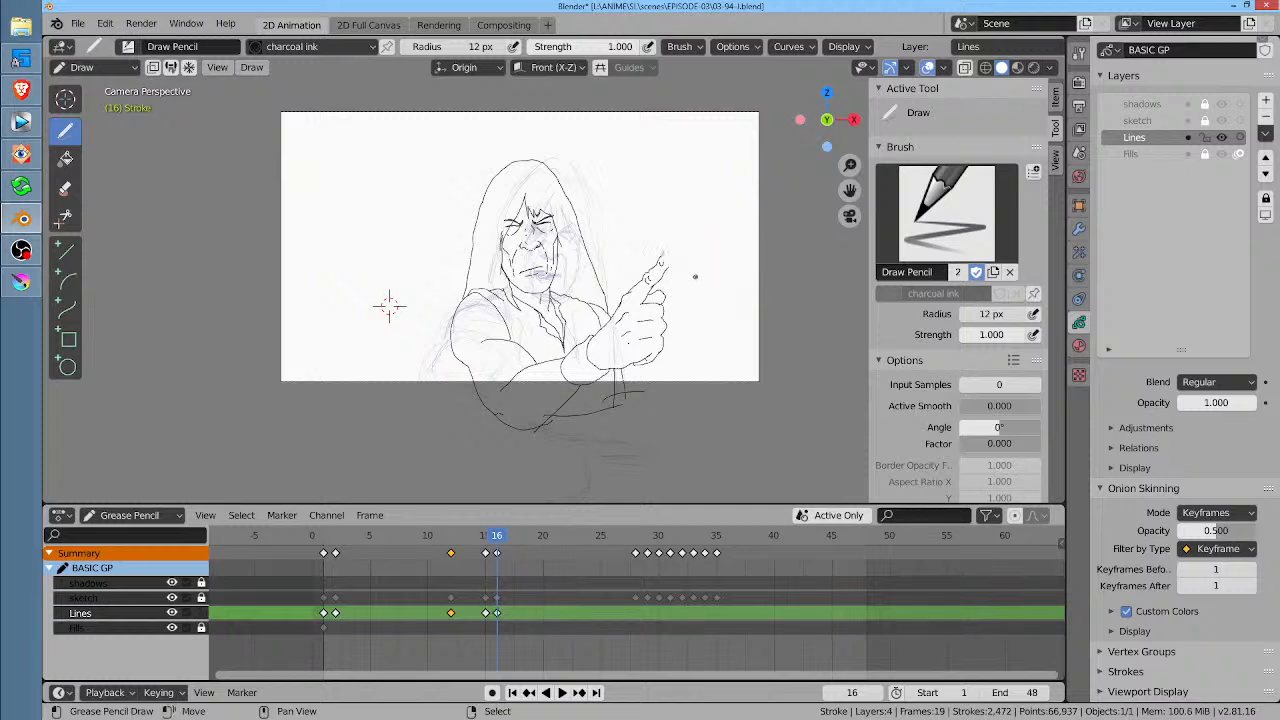
{"action": "key", "text": "space"}
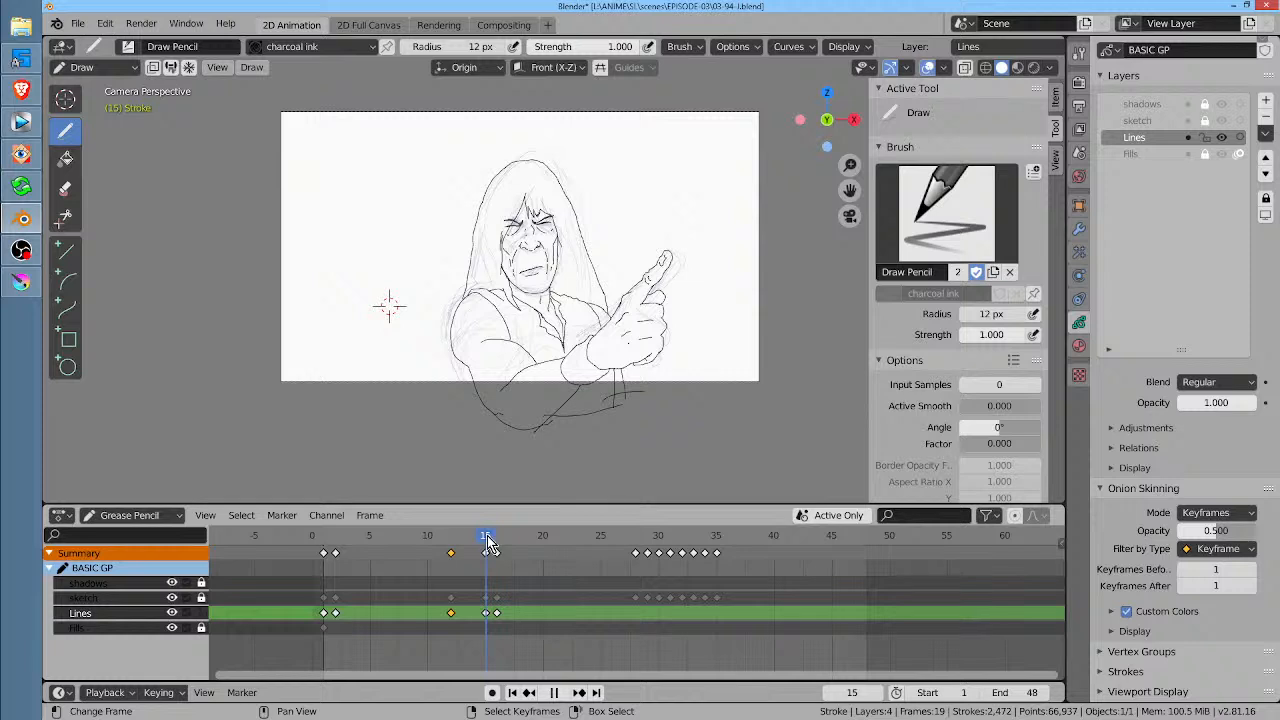
{"action": "left_click_drag", "start_coordinate": [496, 539], "coordinate": [486, 540]}
{"action": "left_click_drag", "start_coordinate": [486, 541], "coordinate": [494, 543]}
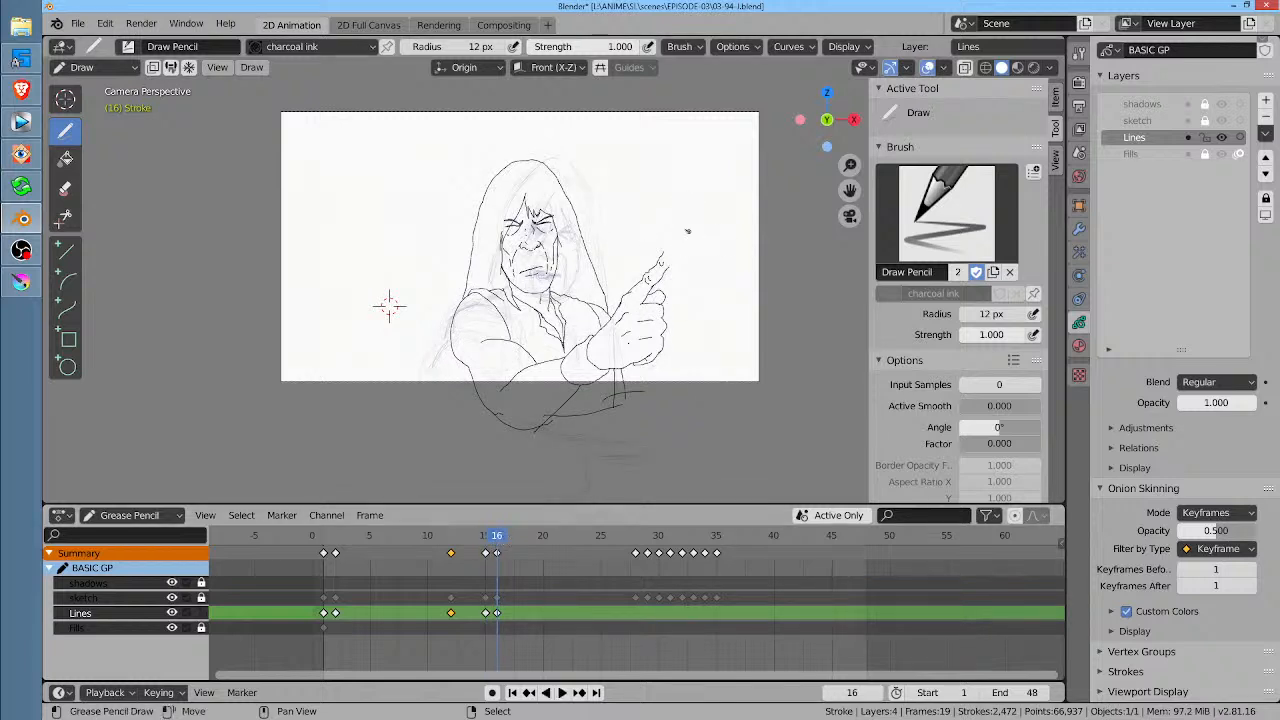
{"action": "mouse_move", "coordinate": [674, 237]}
{"action": "left_mouse_down", "text": "ctrl"}
{"action": "mouse_move", "coordinate": [651, 251]}
{"action": "mouse_move", "coordinate": [631, 368]}
{"action": "mouse_move", "coordinate": [623, 345]}
{"action": "left_mouse_up", "text": "ctrl"}
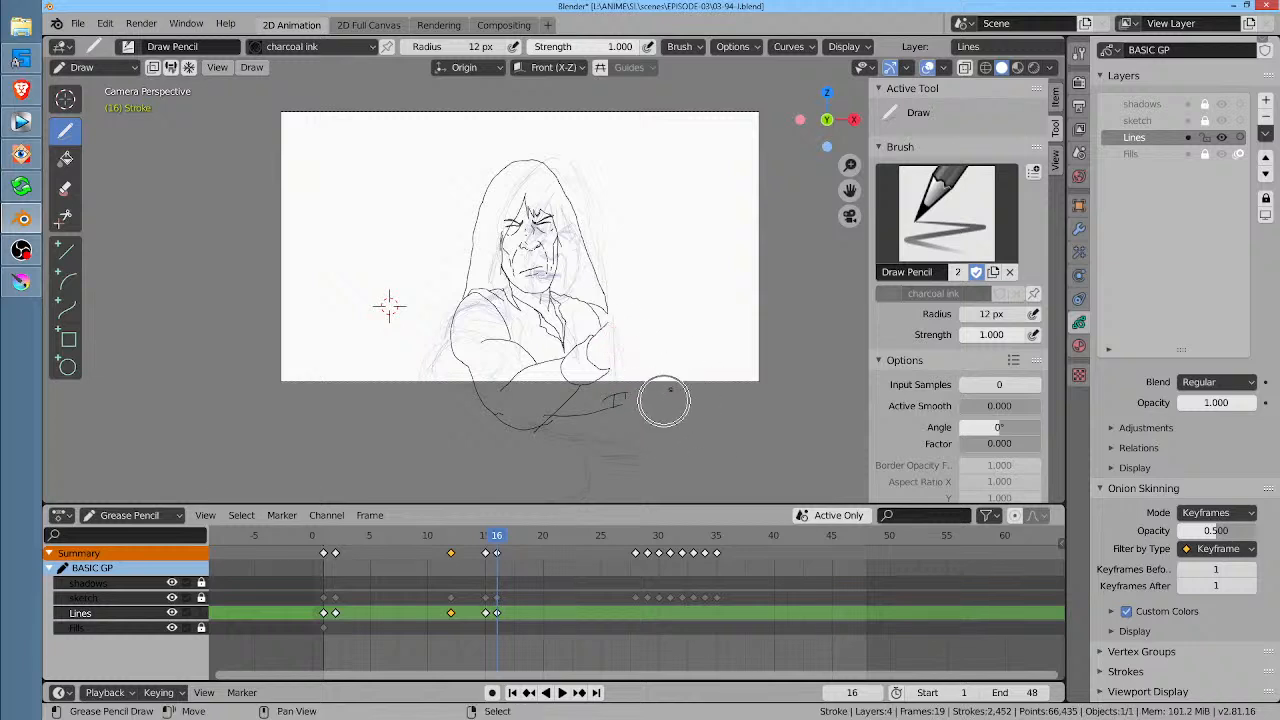
Step: Rotate and move all remaining Lines strokes at frame 16 so the head and hood line up with the sketch
{"action": "key", "text": "Tab"}
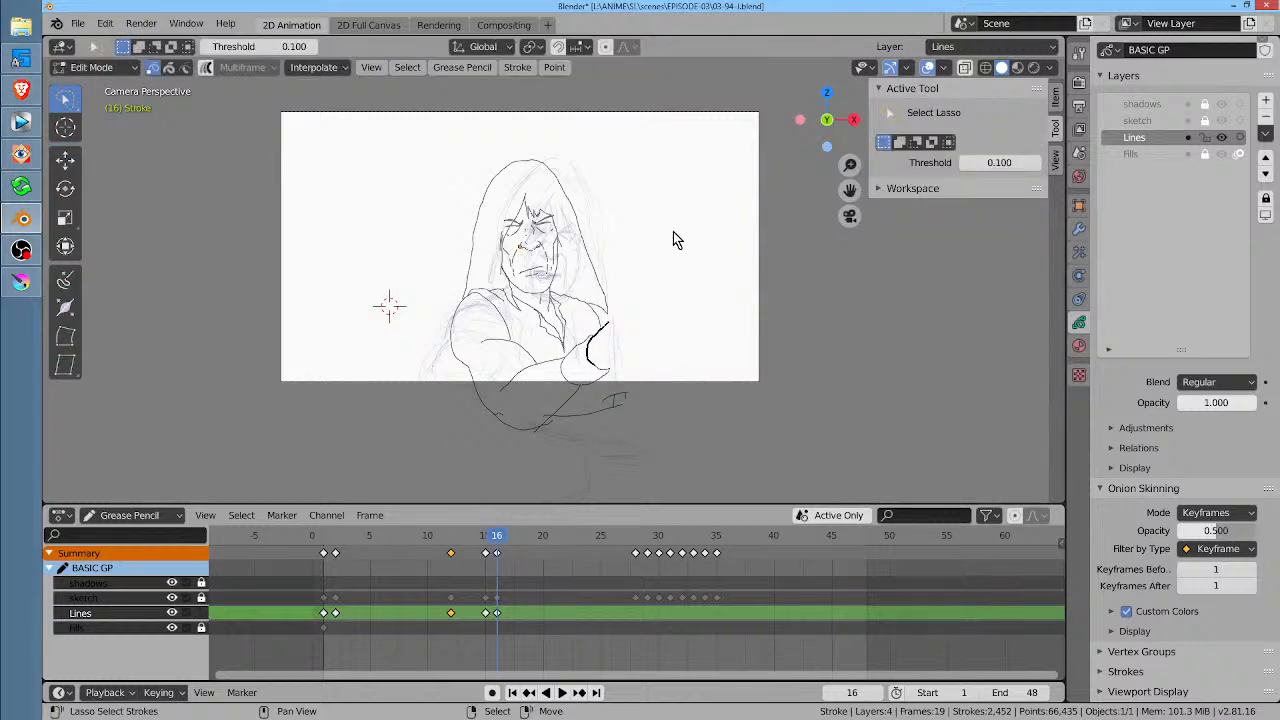
{"action": "key", "text": "a"}
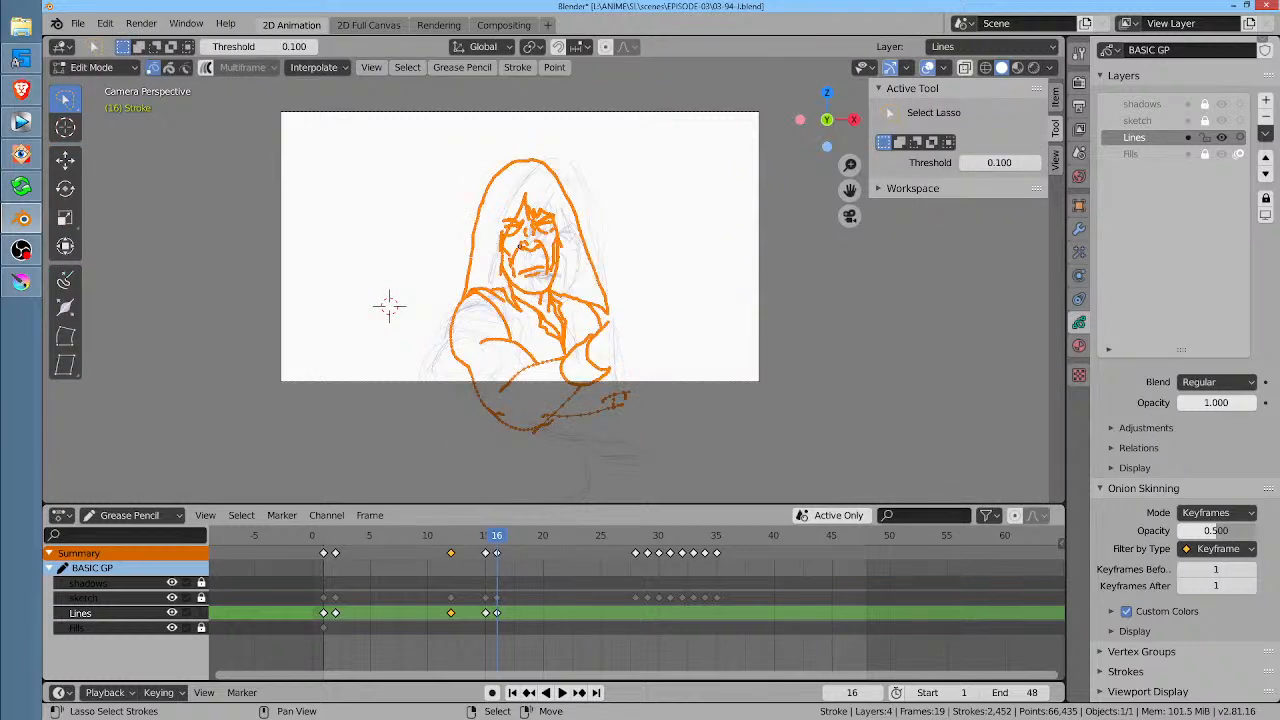
{"action": "key", "text": "r"}
{"action": "left_click", "coordinate": [699, 273]}
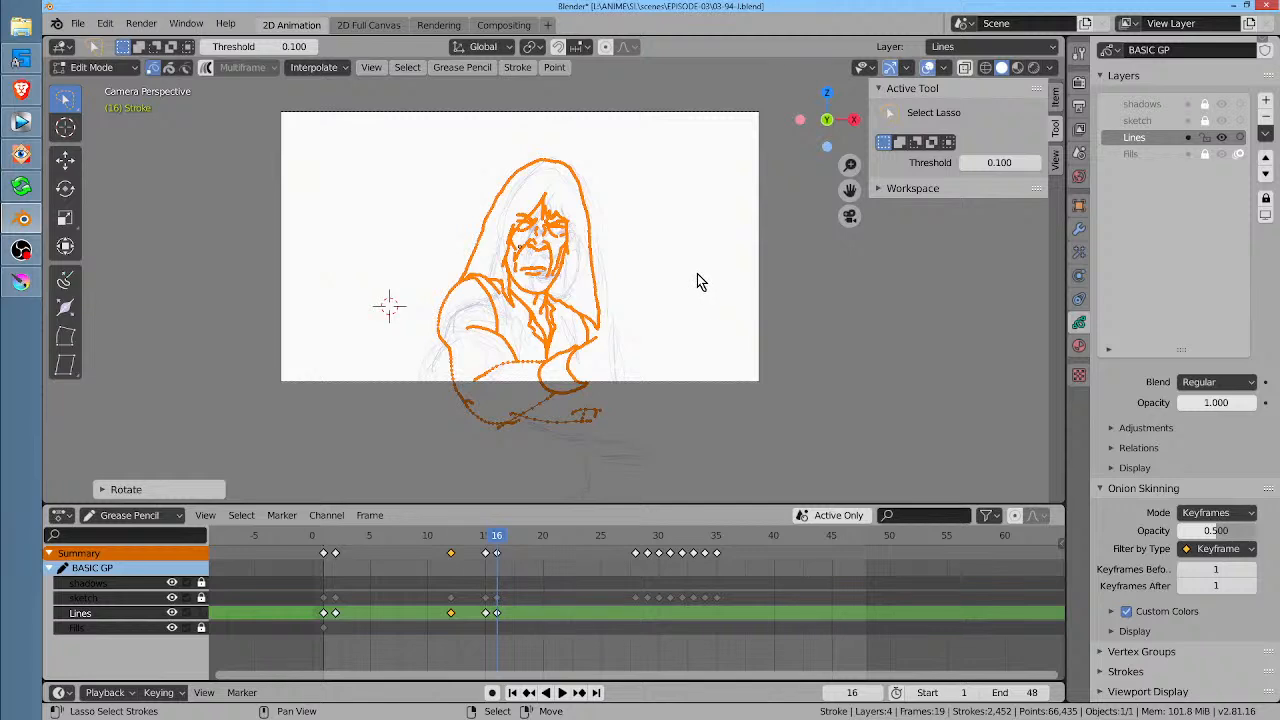
{"action": "key", "text": "g"}
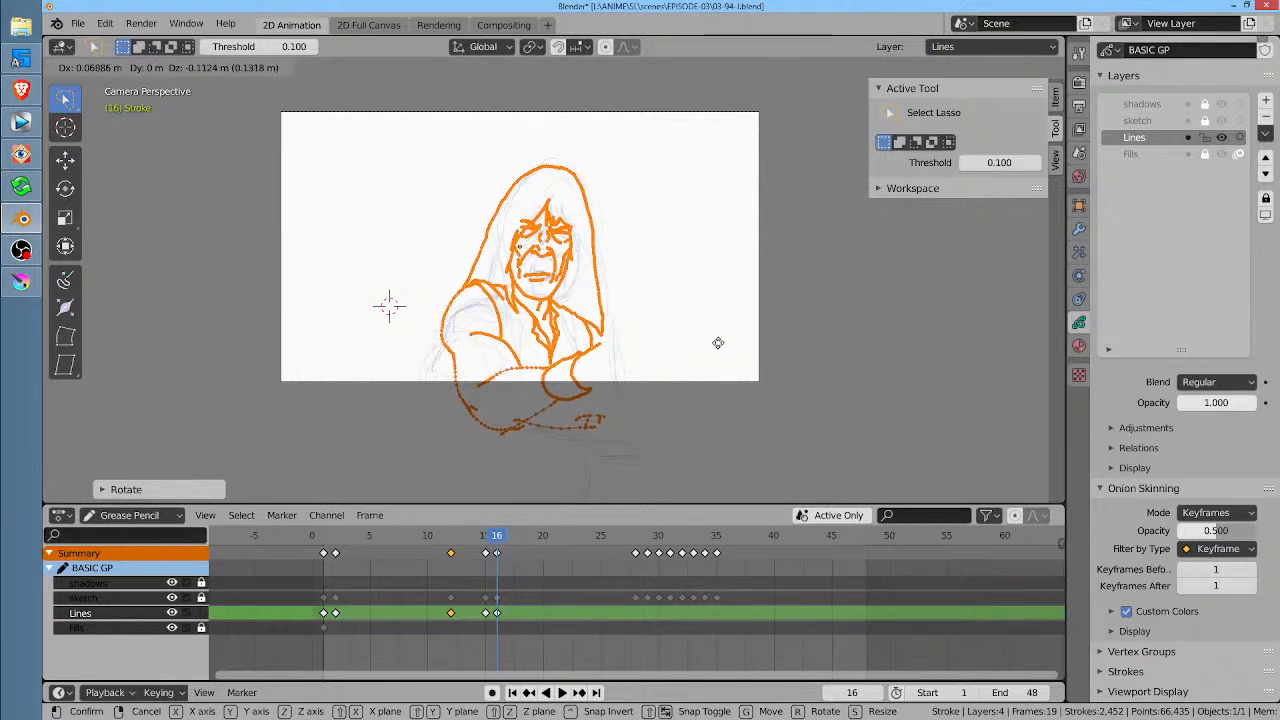
{"action": "left_click", "coordinate": [783, 330]}
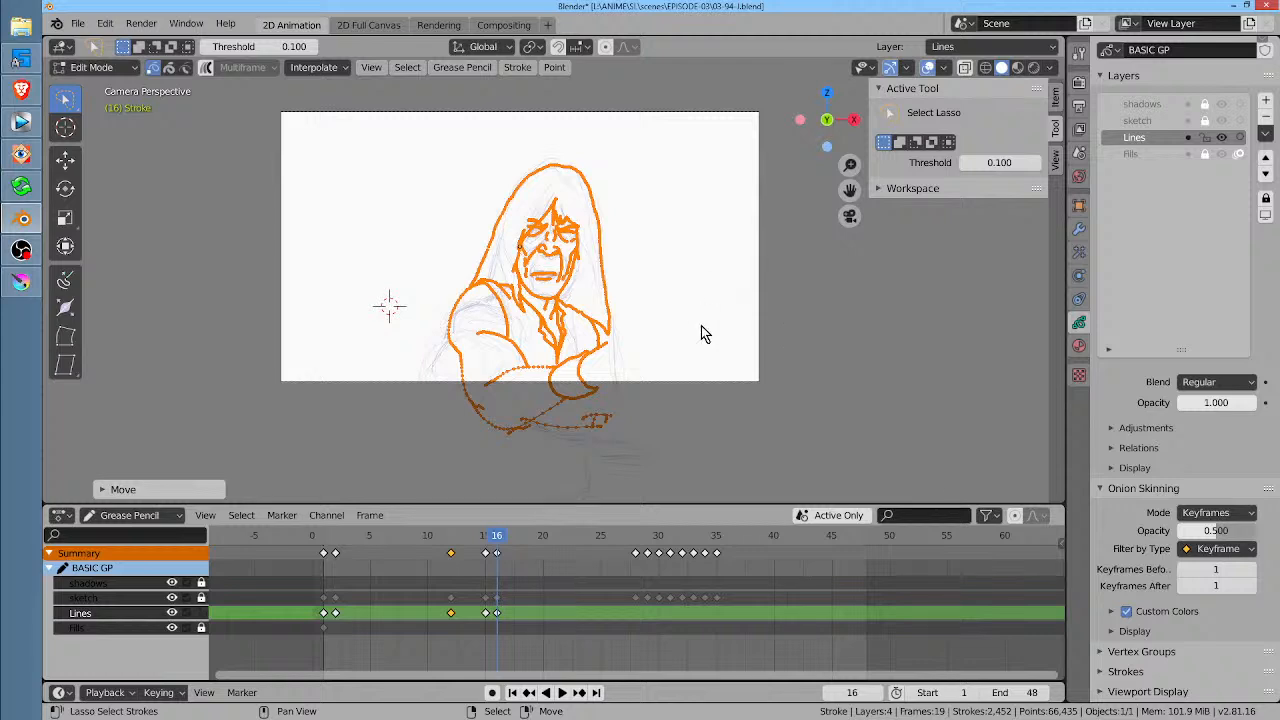
{"action": "key", "text": "Tab"}
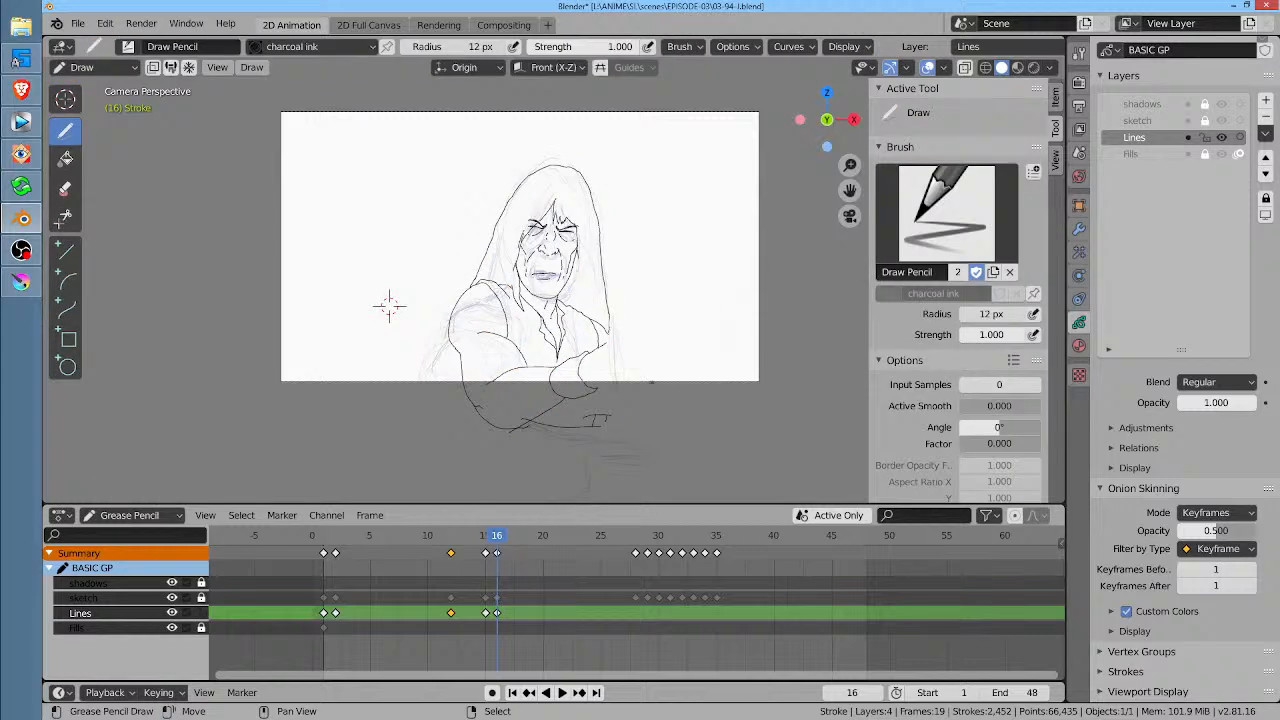
Step: Toggle the Lines layer's visibility to check the frame 16 sketch, then erase the crossed arm from the inked drawing
{"action": "left_click", "coordinate": [172, 613]}
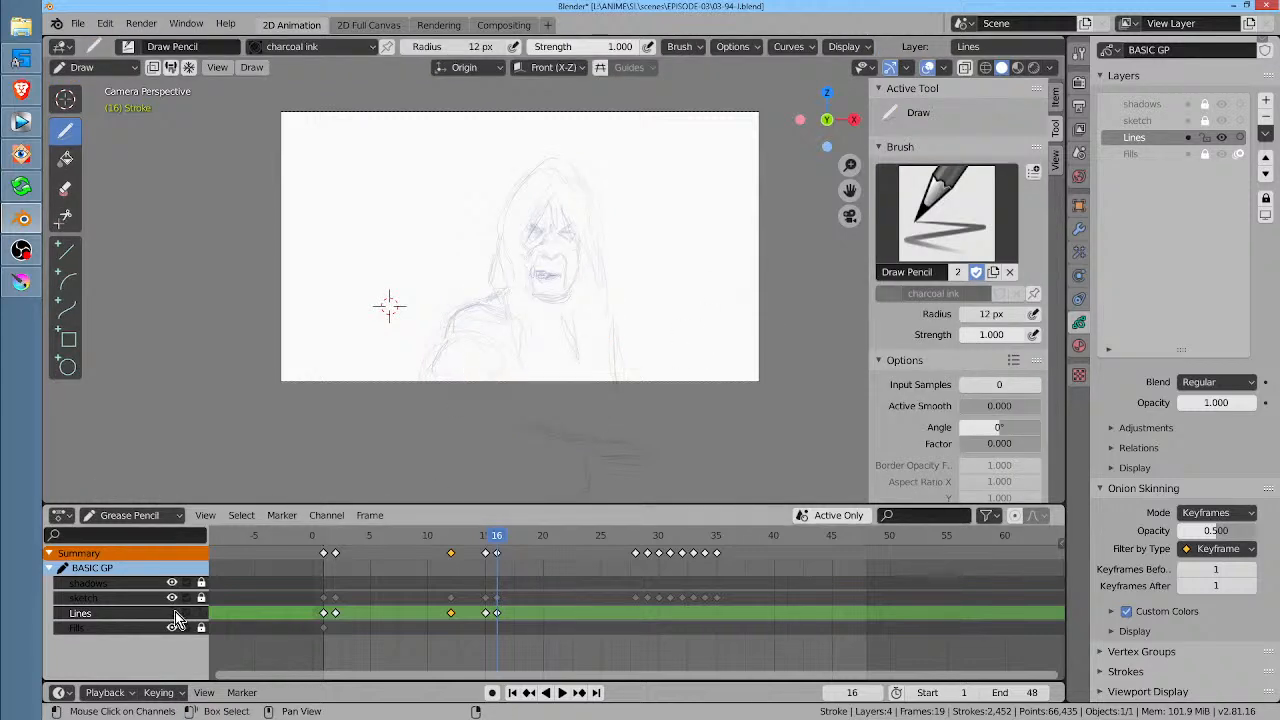
{"action": "left_click", "coordinate": [172, 613]}
{"action": "left_click", "coordinate": [176, 612]}
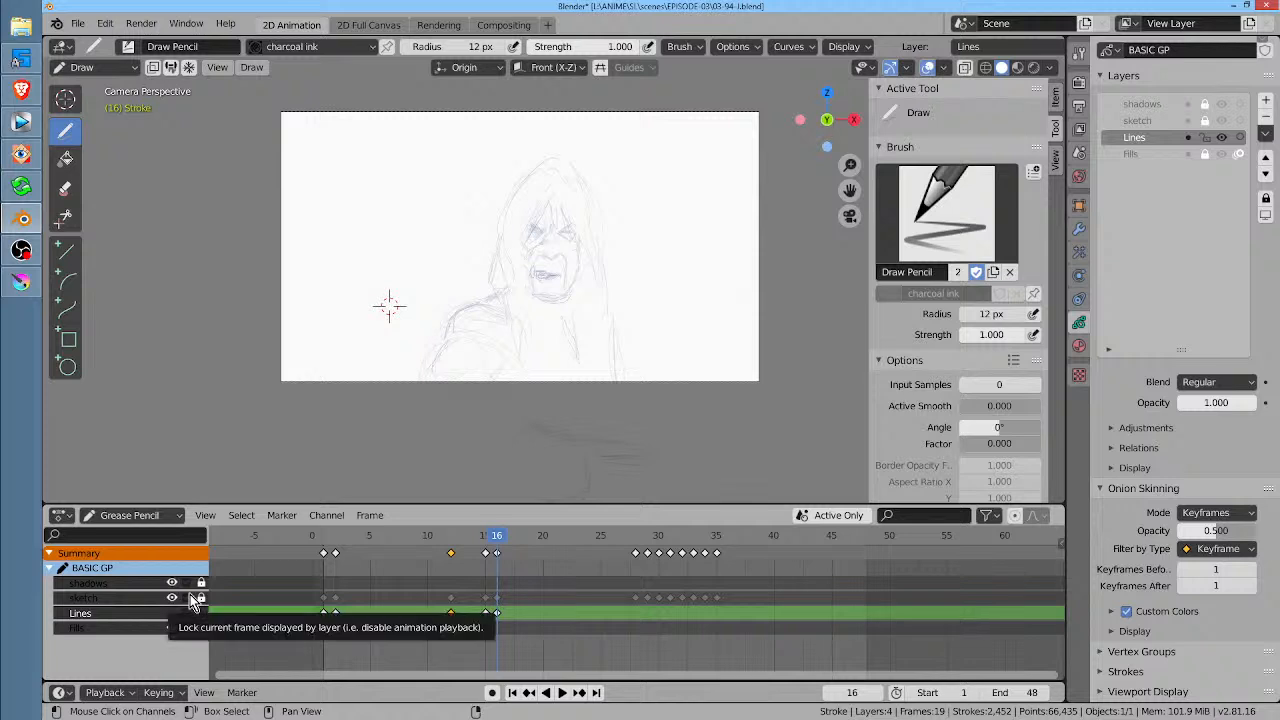
{"action": "left_click", "coordinate": [172, 613]}
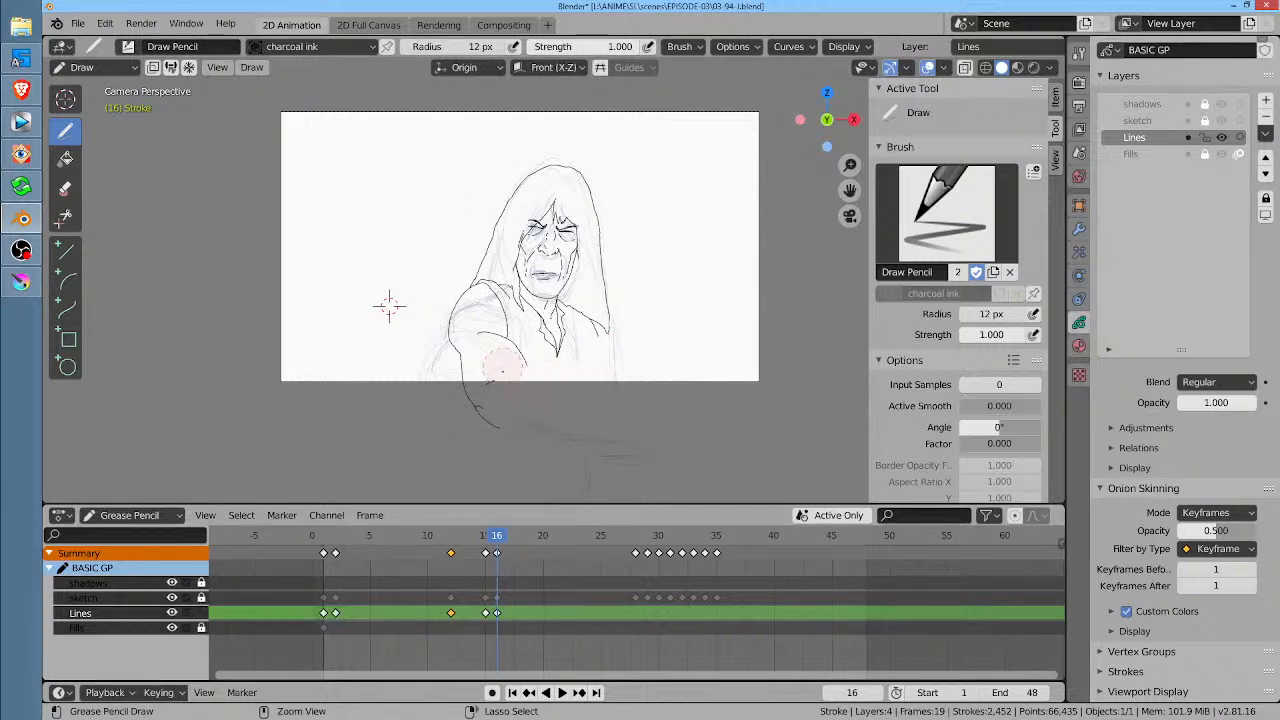
{"action": "mouse_move", "coordinate": [490, 355]}
{"action": "left_mouse_down", "text": "ctrl"}
{"action": "mouse_move", "coordinate": [466, 365]}
{"action": "mouse_move", "coordinate": [471, 390]}
{"action": "mouse_move", "coordinate": [443, 338]}
{"action": "mouse_move", "coordinate": [440, 370]}
{"action": "left_mouse_up", "text": "ctrl"}
Step: Reshape the shoulder at frame 16 with the Grab brush and ink new shoulder, arm and torso outlines
{"action": "key", "text": "ctrl+Tab"}
{"action": "mouse_move", "coordinate": [469, 305]}
{"action": "left_mouse_down"}
{"action": "mouse_move", "coordinate": [459, 327]}
{"action": "mouse_move", "coordinate": [488, 324]}
{"action": "left_mouse_up"}
{"action": "key", "text": "ctrl+Tab"}
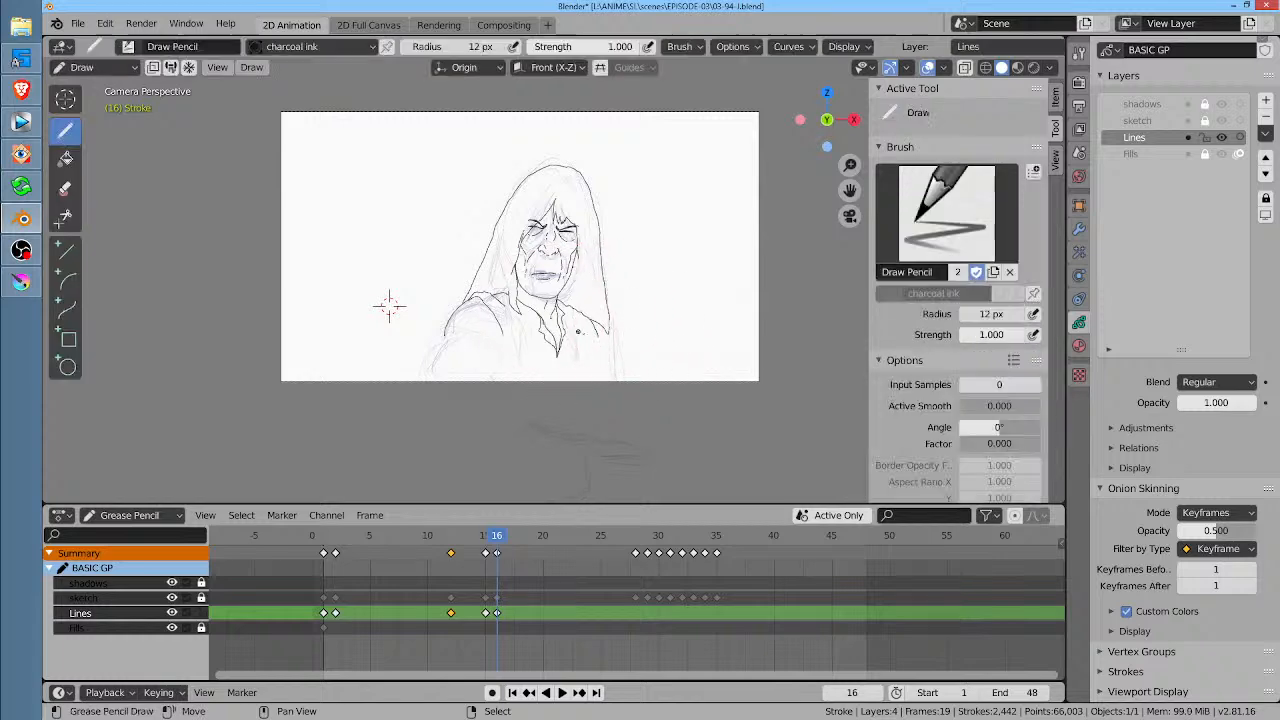
{"action": "mouse_move", "coordinate": [390, 305]}
{"action": "middle_mouse_down", "text": "ctrl"}
{"action": "mouse_move", "coordinate": [283, 320]}
{"action": "mouse_move", "coordinate": [305, 277]}
{"action": "middle_mouse_up", "text": "ctrl"}
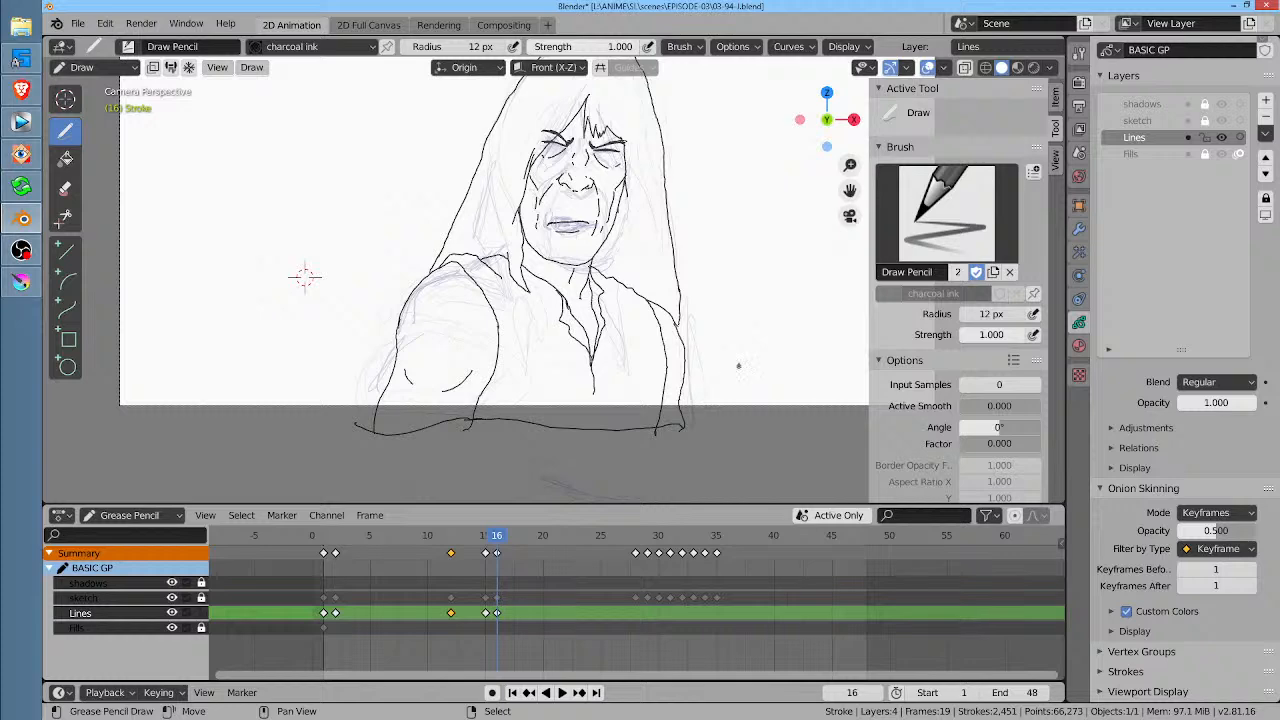
{"action": "middle_click_drag", "start_coordinate": [305, 276], "coordinate": [266, 315]}
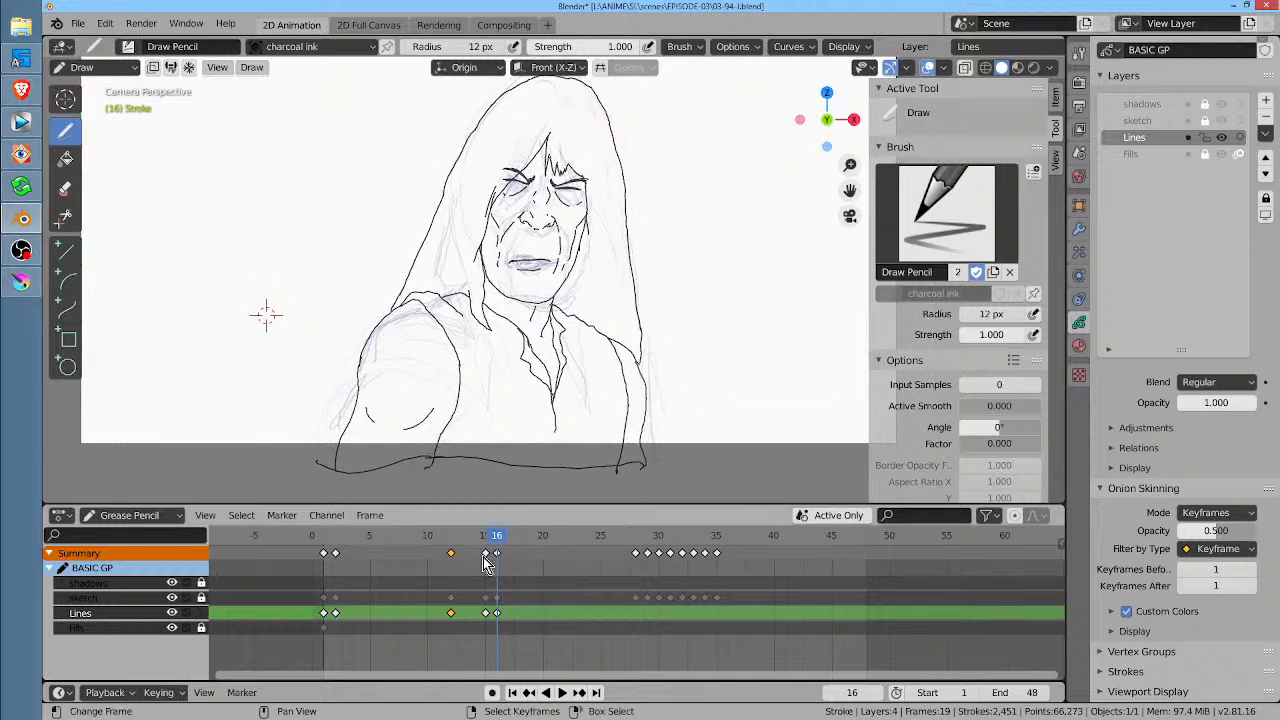
Step: Go to frame 28 and prepare the Twist sculpt brush with a 479 px radius
{"action": "left_click_drag", "start_coordinate": [502, 537], "coordinate": [631, 561]}
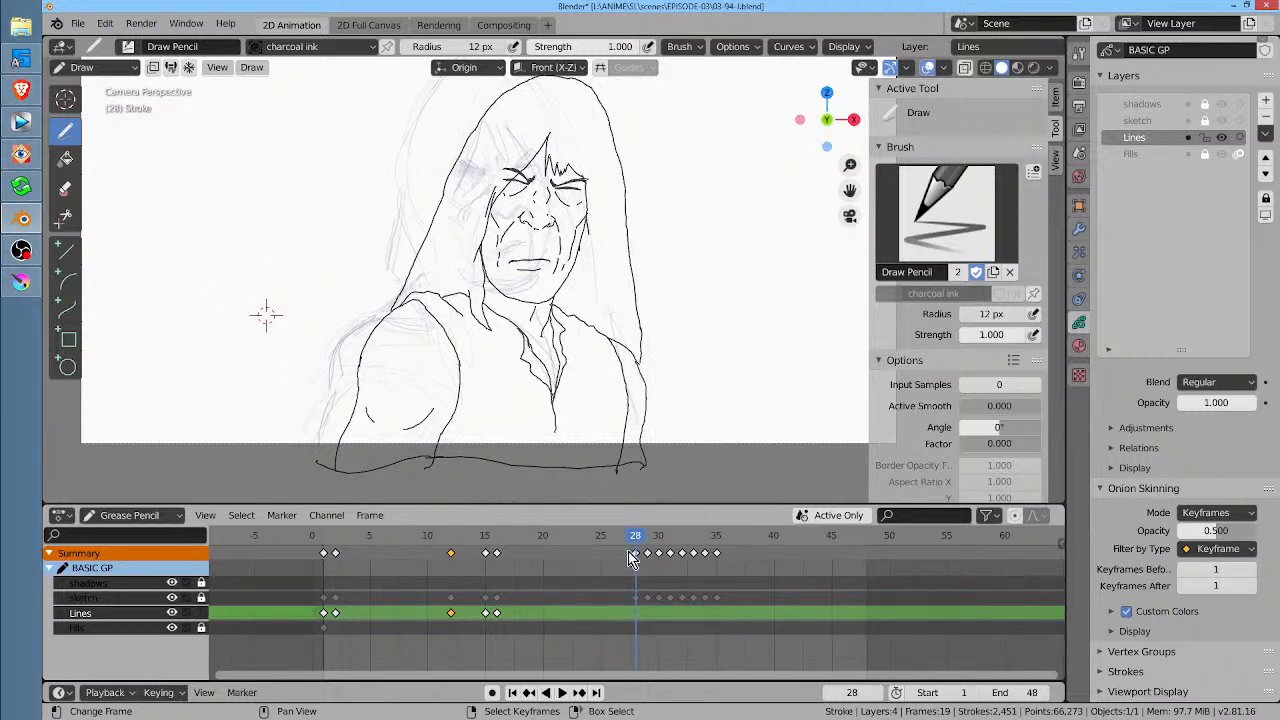
{"action": "mouse_move", "coordinate": [686, 249]}
{"action": "middle_mouse_down"}
{"action": "mouse_move", "coordinate": [703, 294]}
{"action": "mouse_move", "coordinate": [691, 273]}
{"action": "middle_mouse_up"}
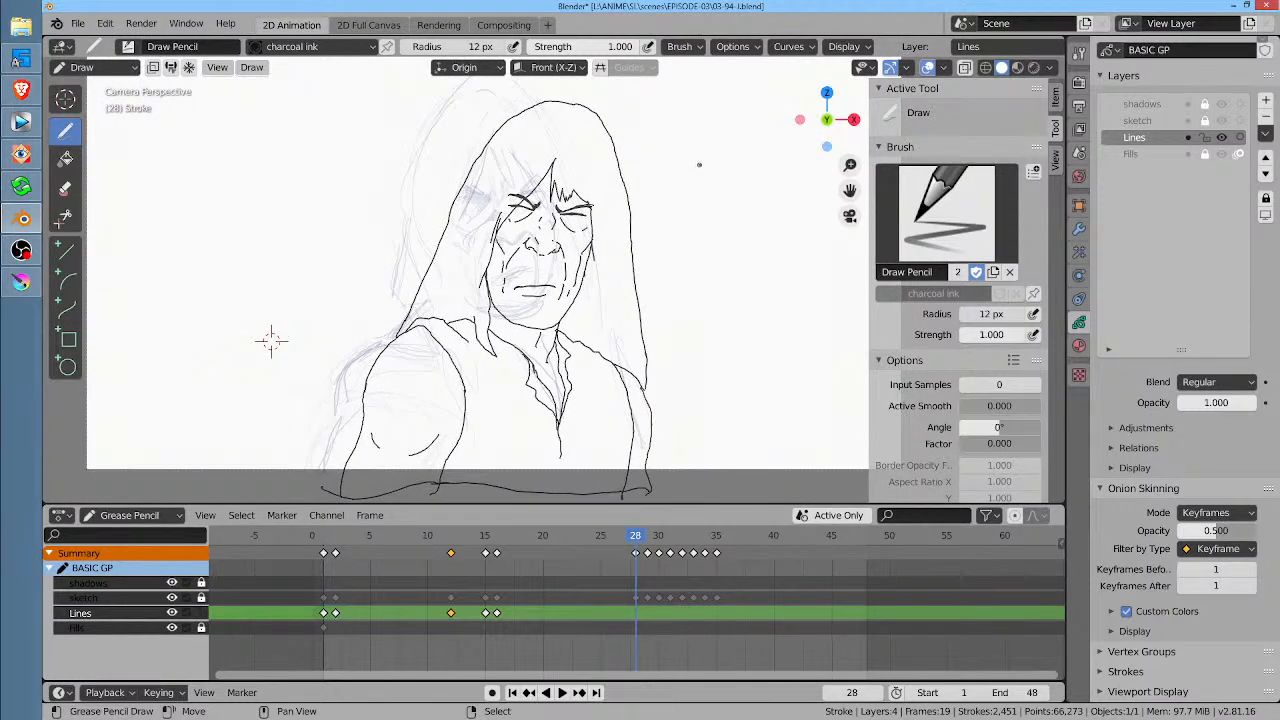
{"action": "key", "text": "ctrl+Tab"}
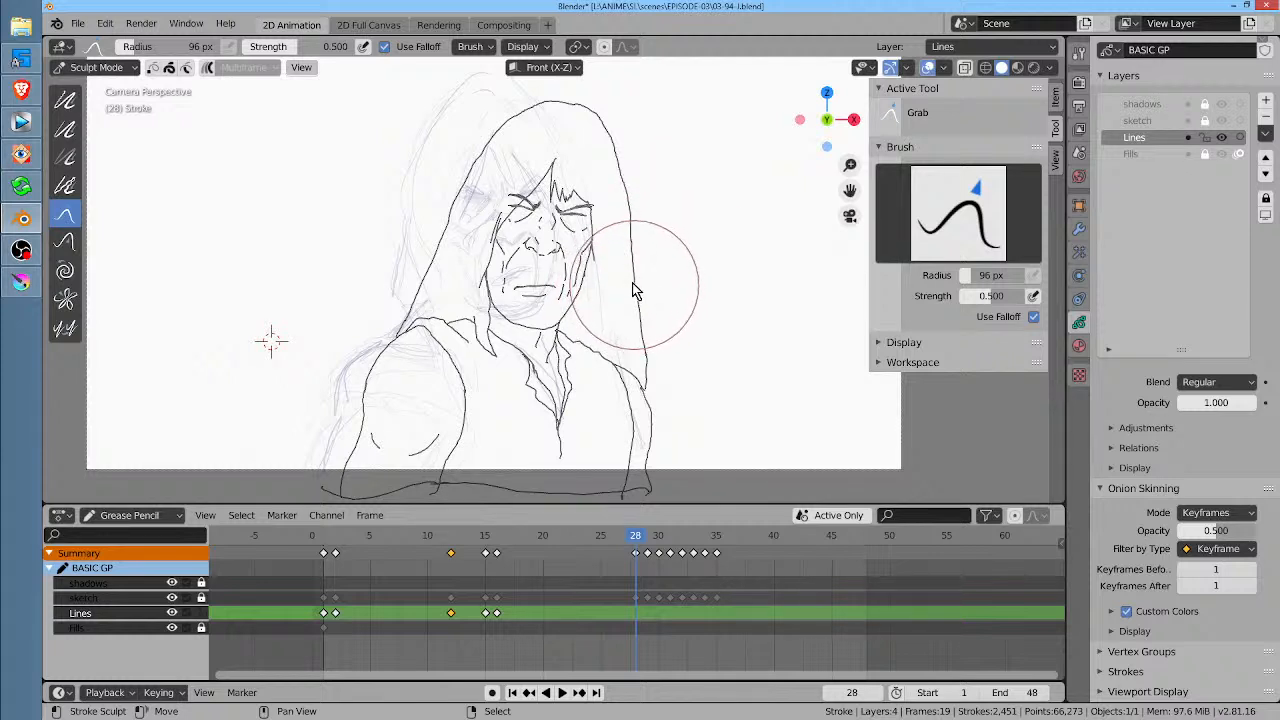
{"action": "left_click", "coordinate": [65, 270]}
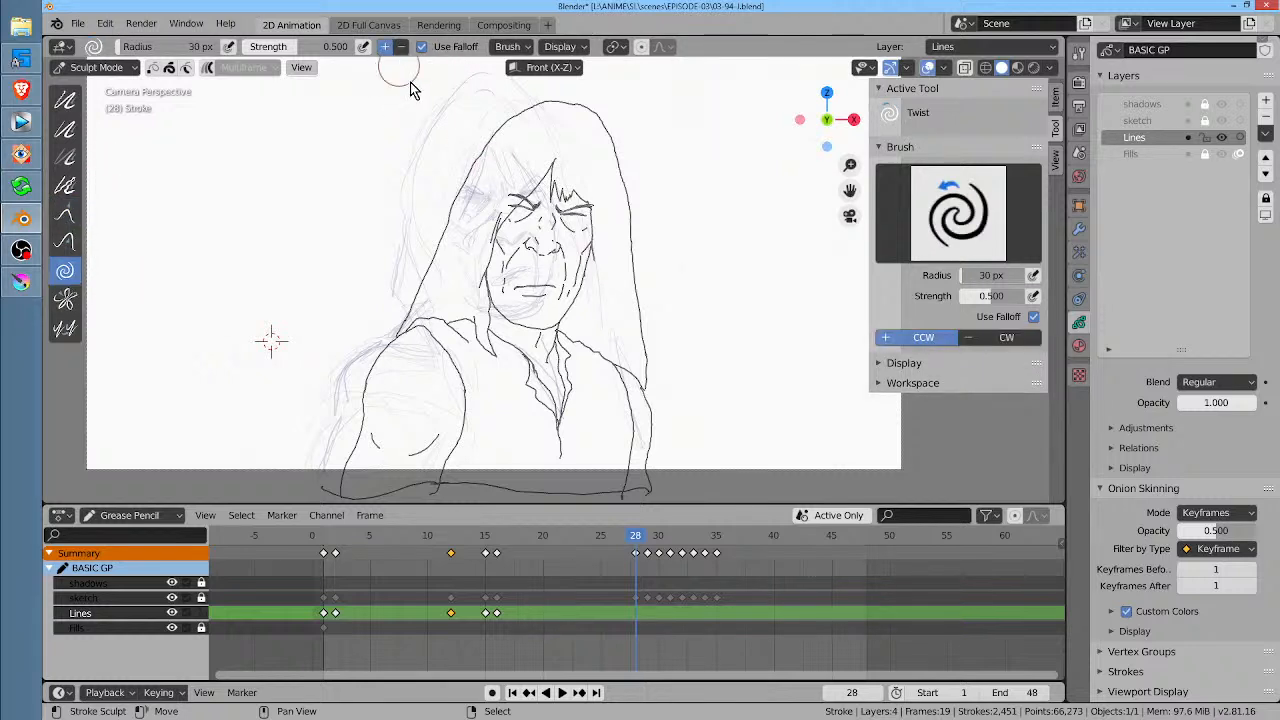
{"action": "key", "text": "f"}
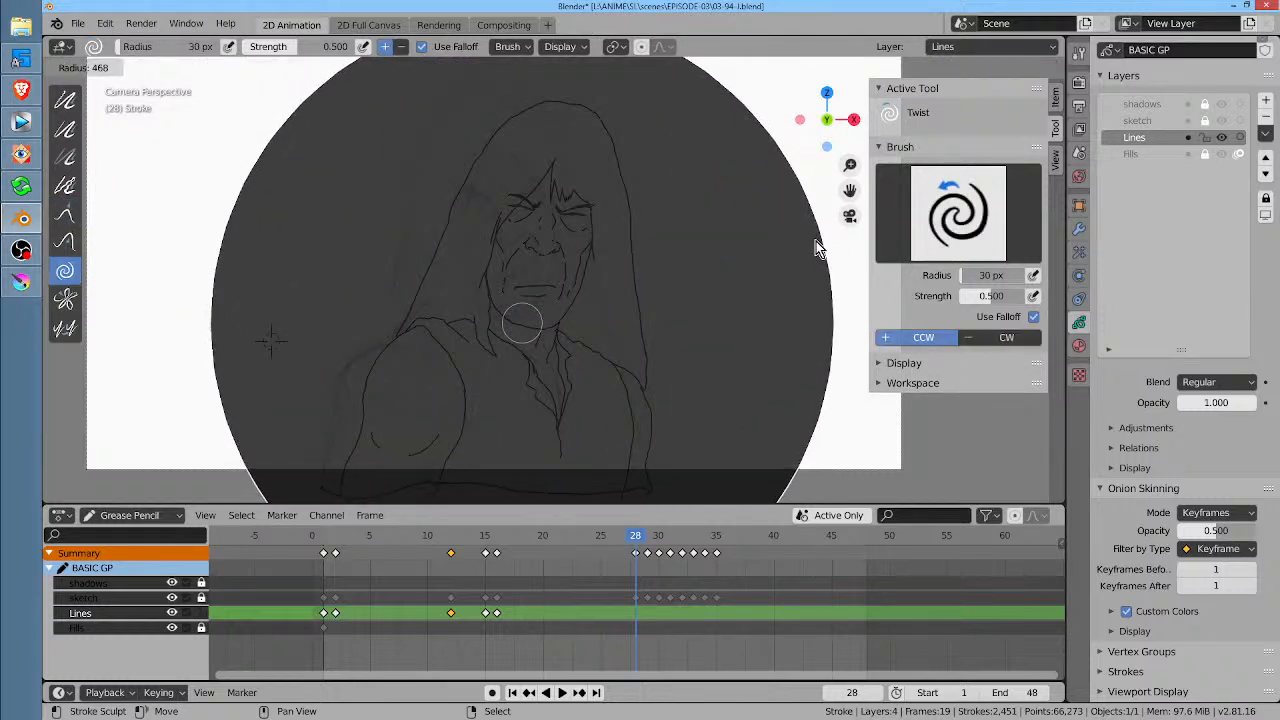
{"action": "left_click", "coordinate": [812, 254]}
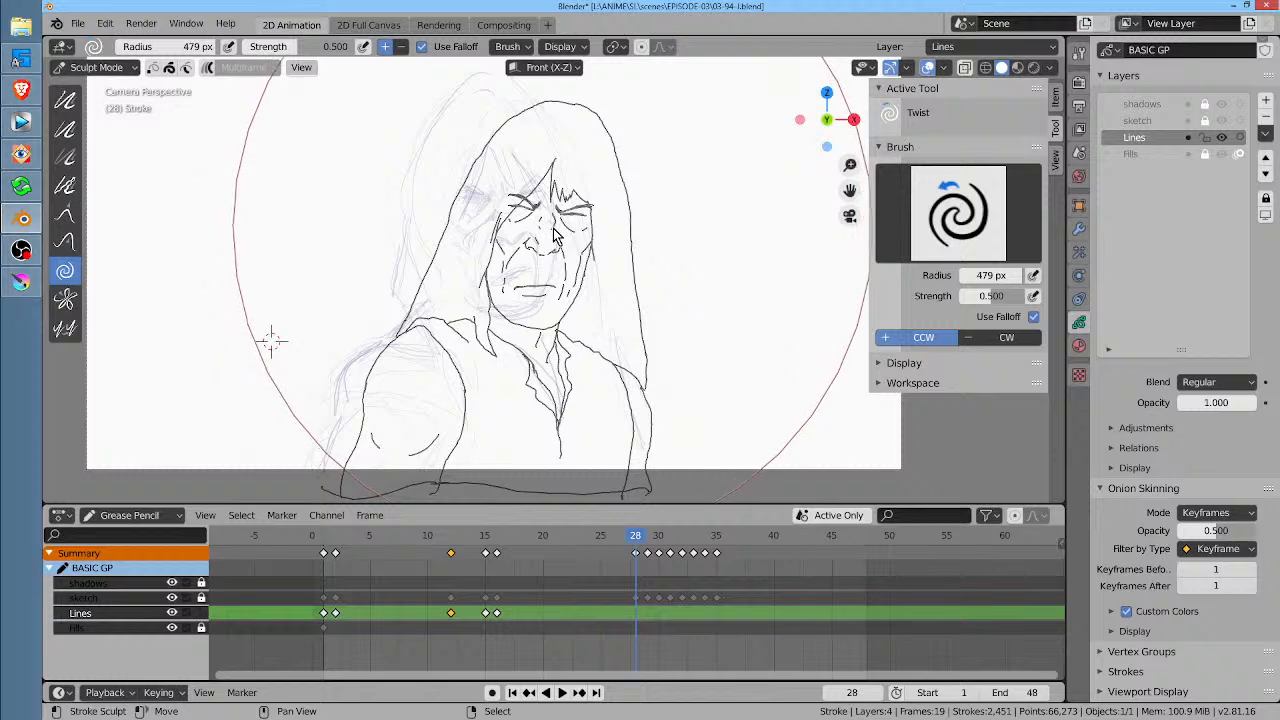
Step: Try twisting the frame 28 line drawing counterclockwise at strength 1.000 and at 0.217, undoing each attempt
{"action": "left_click", "coordinate": [366, 46]}
{"action": "left_click_drag", "start_coordinate": [303, 48], "coordinate": [355, 48]}
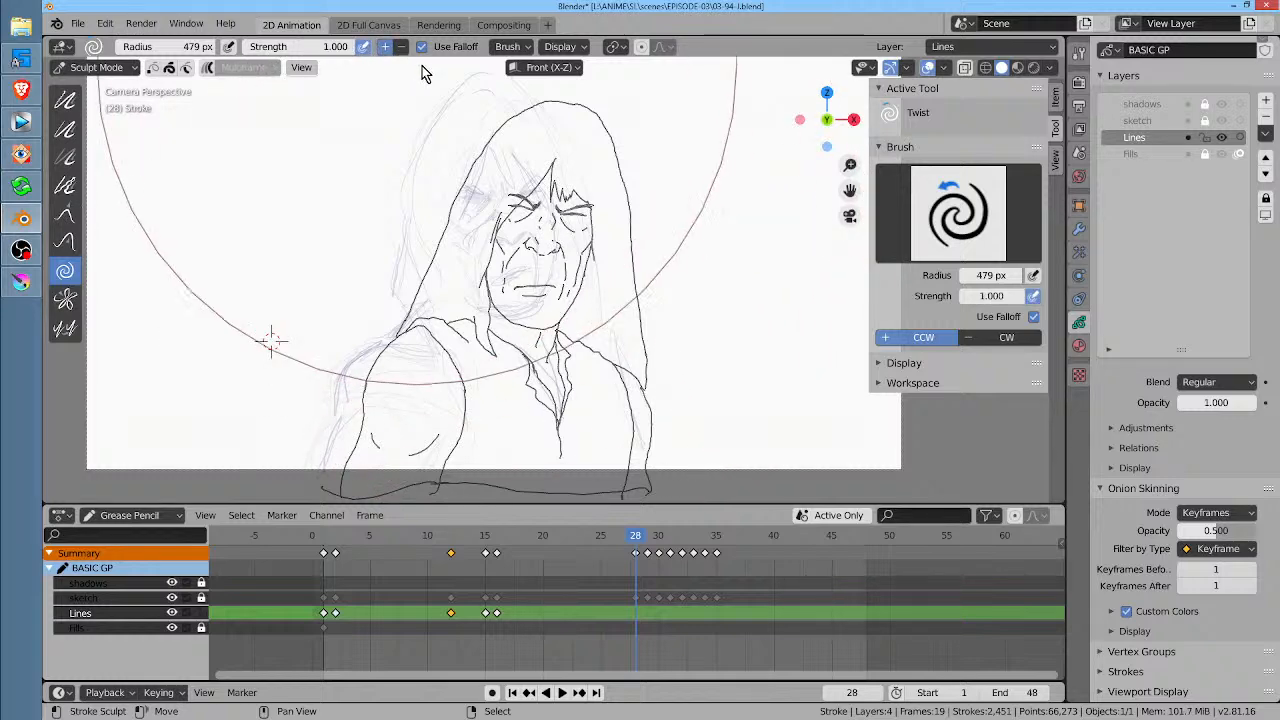
{"action": "left_click_drag", "start_coordinate": [545, 285], "coordinate": [545, 285]}
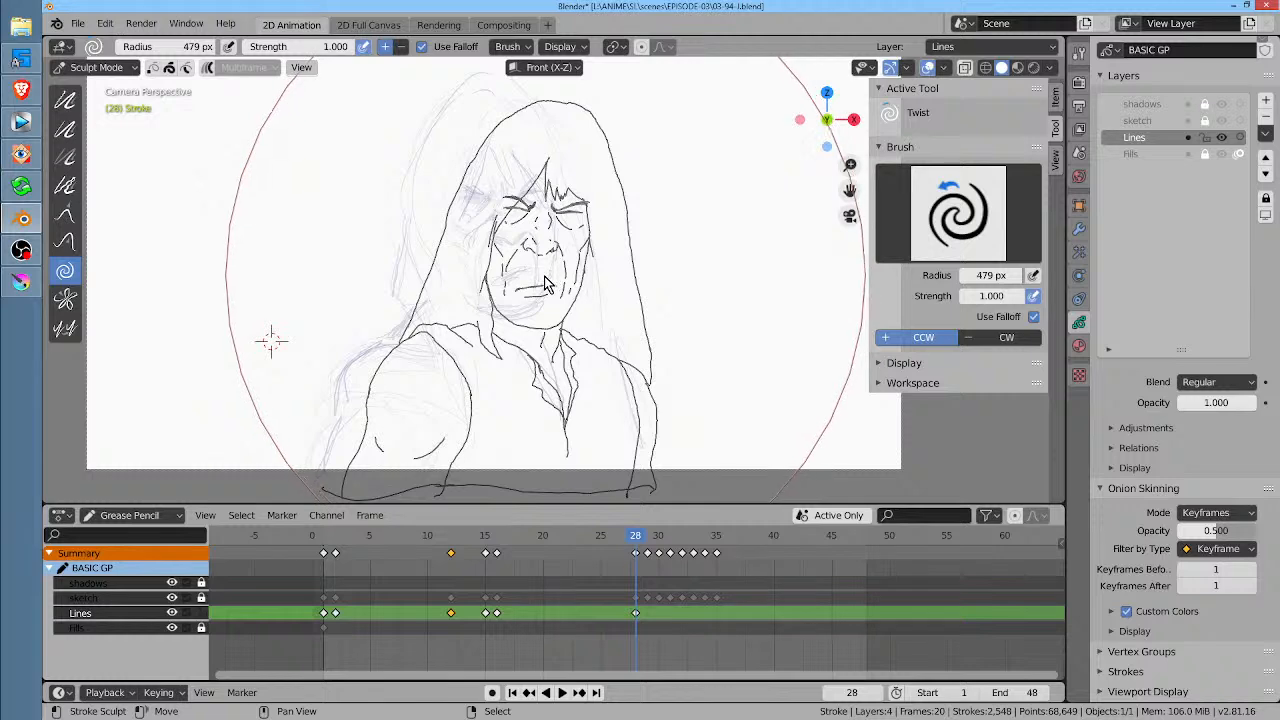
{"action": "key", "text": "ctrl+z"}
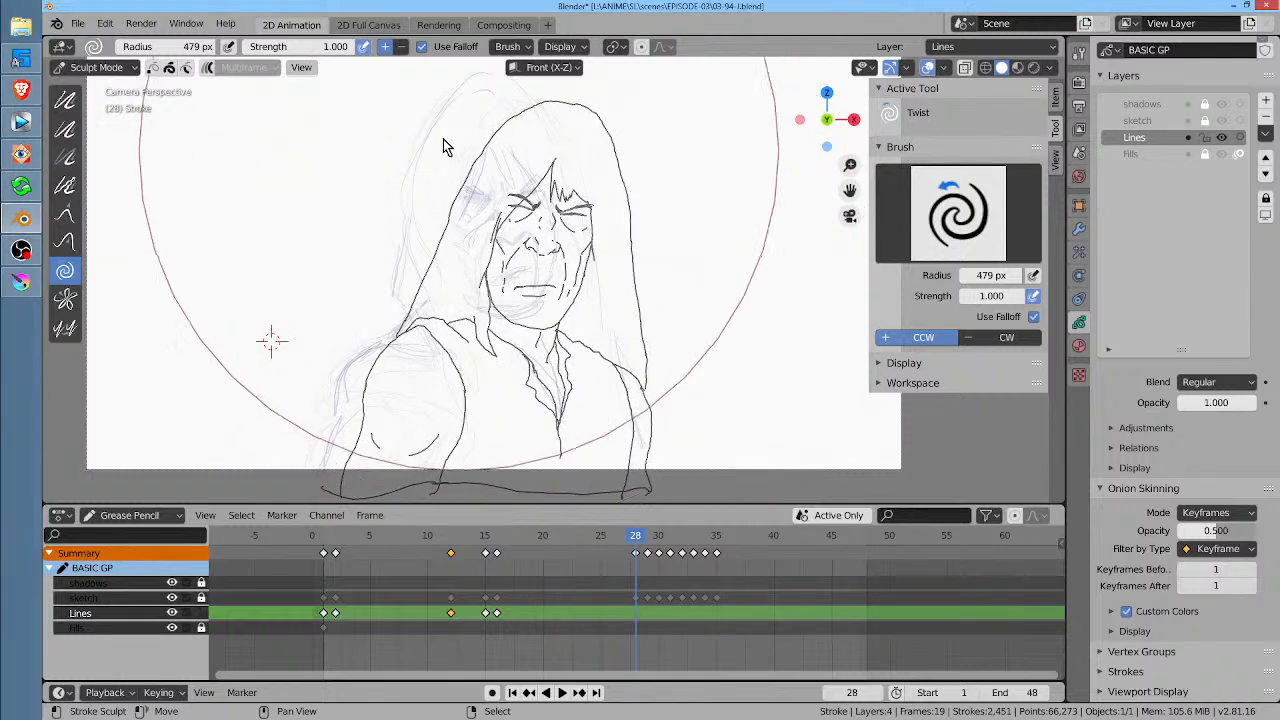
{"action": "left_click", "coordinate": [365, 46]}
{"action": "left_click_drag", "start_coordinate": [546, 262], "coordinate": [548, 262]}
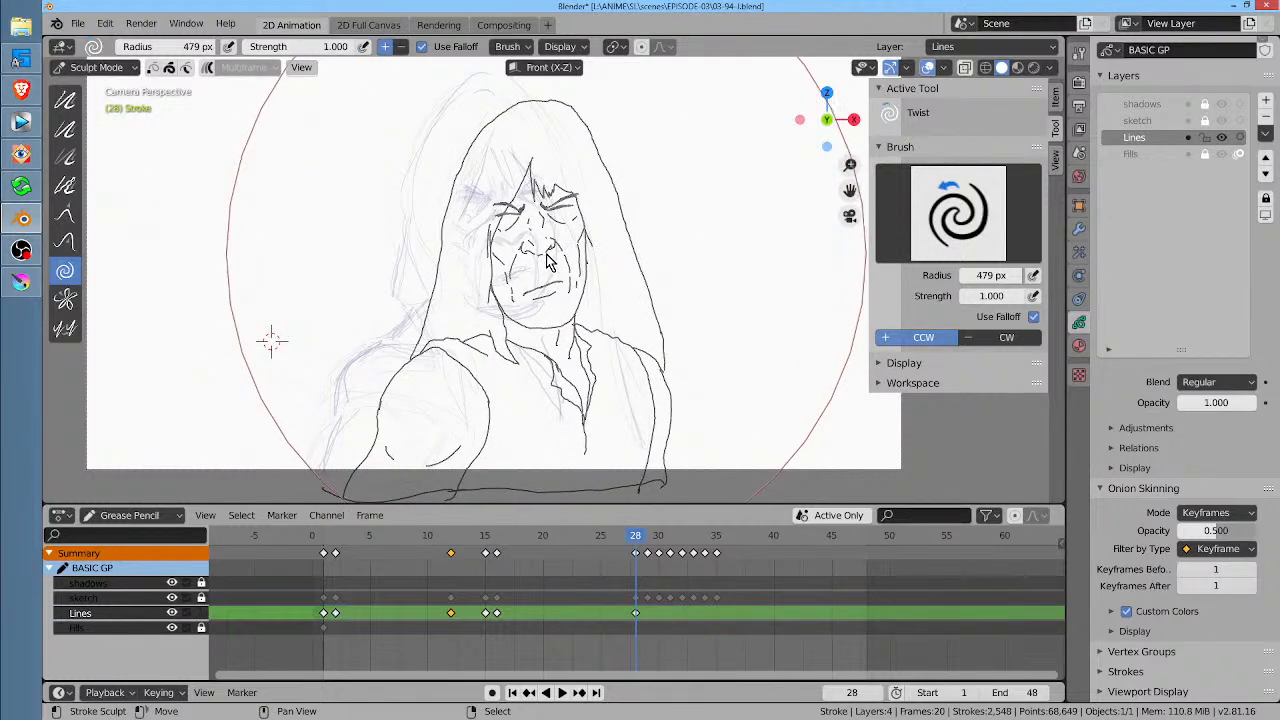
{"action": "key", "text": "ctrl+z"}
{"action": "left_click_drag", "start_coordinate": [334, 47], "coordinate": [244, 65]}
{"action": "left_click_drag", "start_coordinate": [552, 270], "coordinate": [557, 275]}
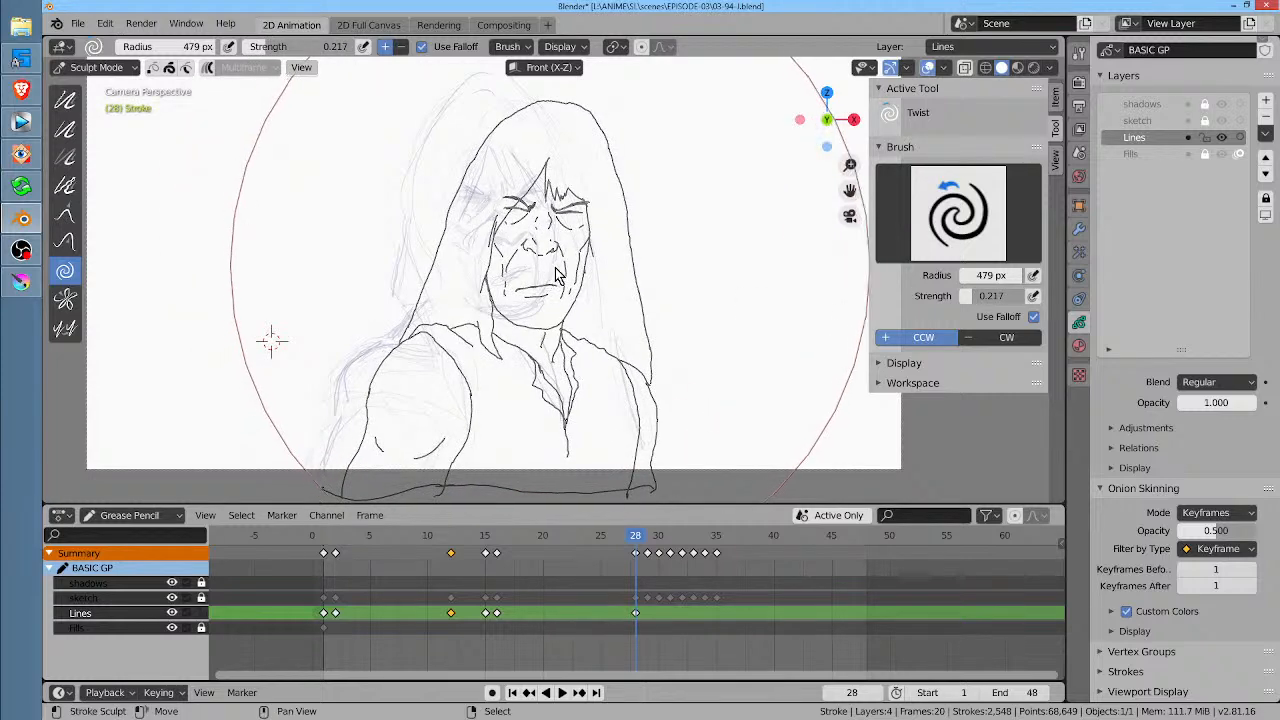
{"action": "key", "text": "ctrl+z"}
Step: Twist the frame 28 line drawing slightly counterclockwise with the brush strength set to 0.094
{"action": "mouse_move", "coordinate": [330, 47]}
{"action": "left_mouse_down"}
{"action": "mouse_move", "coordinate": [260, 51]}
{"action": "mouse_move", "coordinate": [275, 51]}
{"action": "left_mouse_up"}
{"action": "left_click_drag", "start_coordinate": [552, 317], "coordinate": [543, 338]}
{"action": "left_click", "coordinate": [542, 137]}
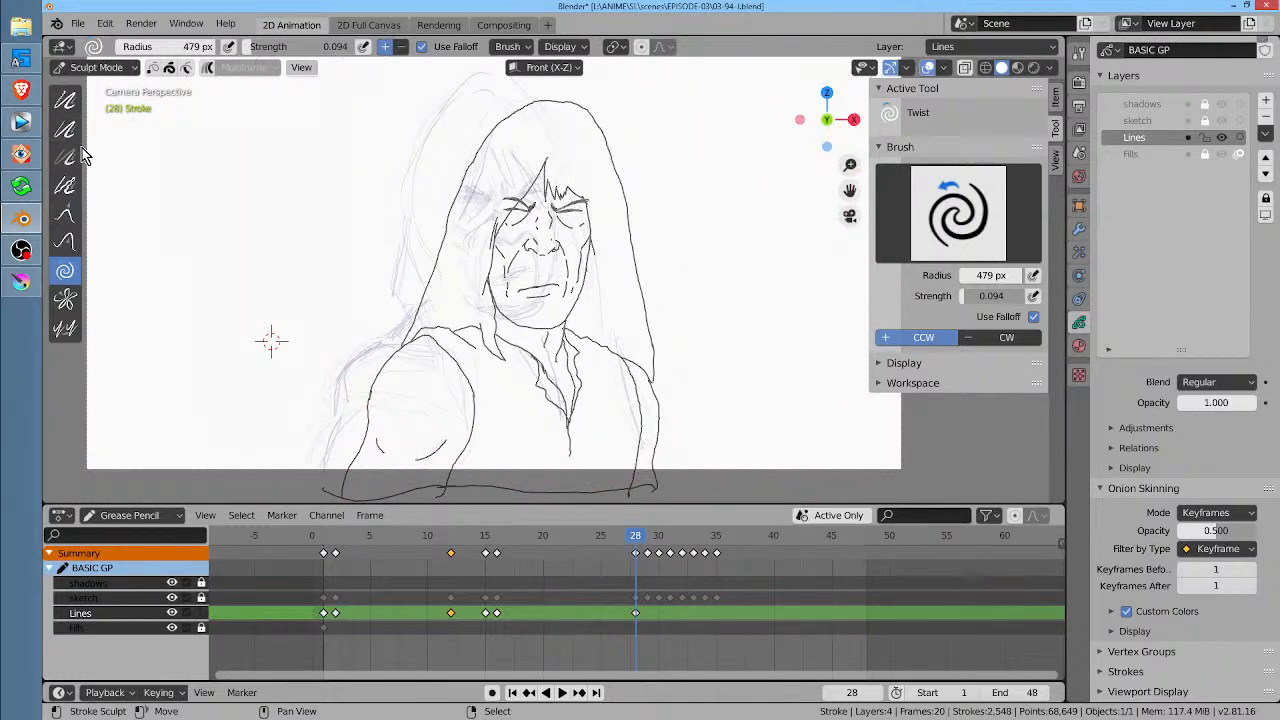
Step: Nudge the top of the hood and the hair fringe at frame 28 with the Grab brush
{"action": "left_click", "coordinate": [67, 222]}
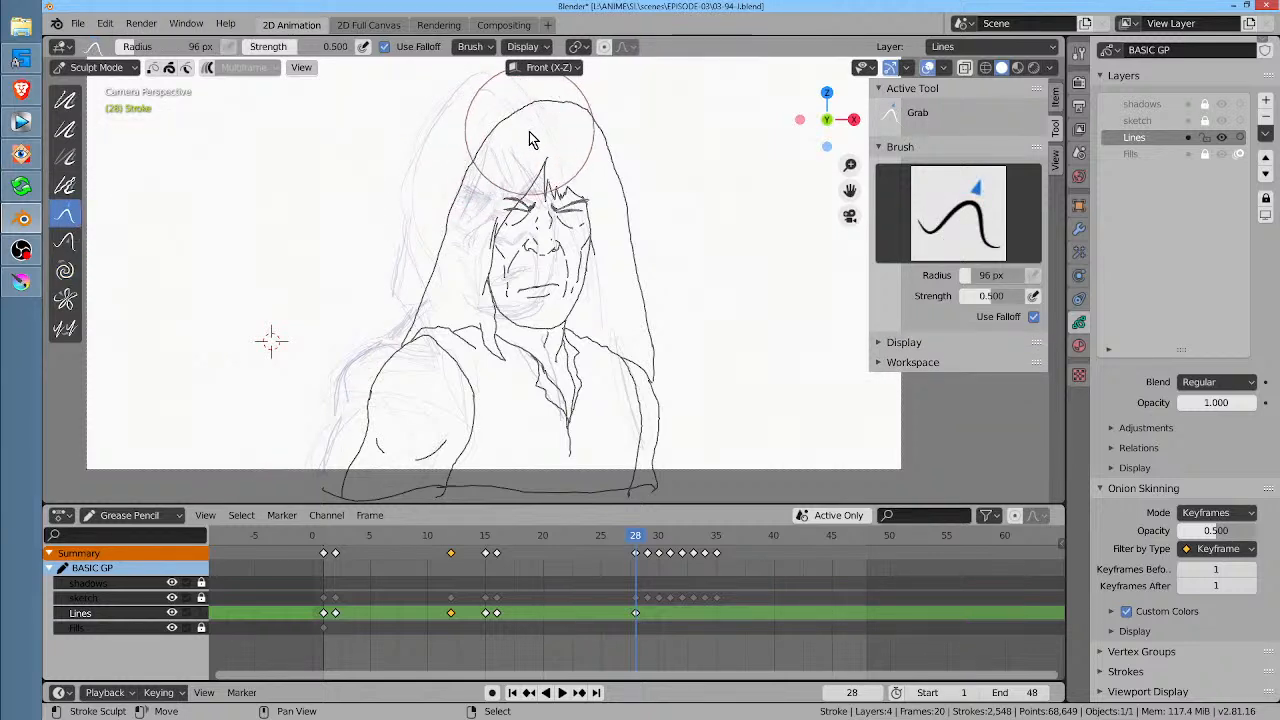
{"action": "left_click_drag", "start_coordinate": [523, 129], "coordinate": [598, 125]}
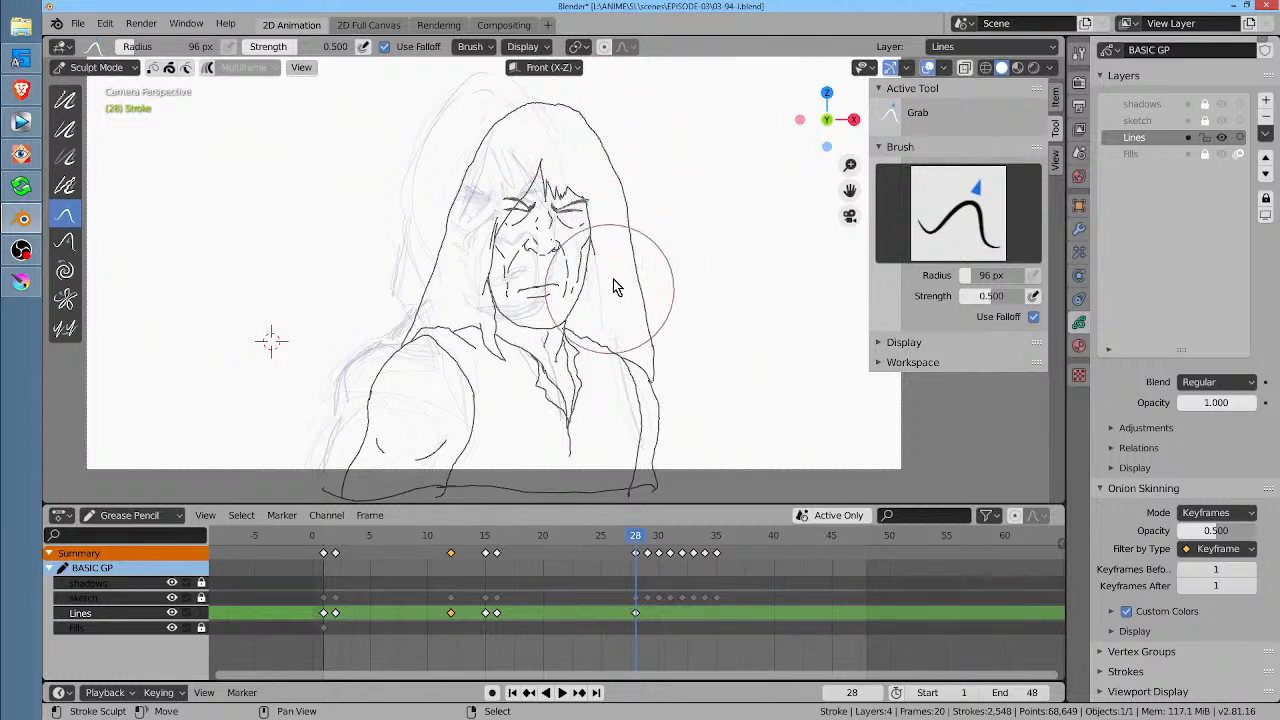
{"action": "left_click_drag", "start_coordinate": [546, 198], "coordinate": [545, 187]}
{"action": "left_click_drag", "start_coordinate": [543, 167], "coordinate": [488, 155]}
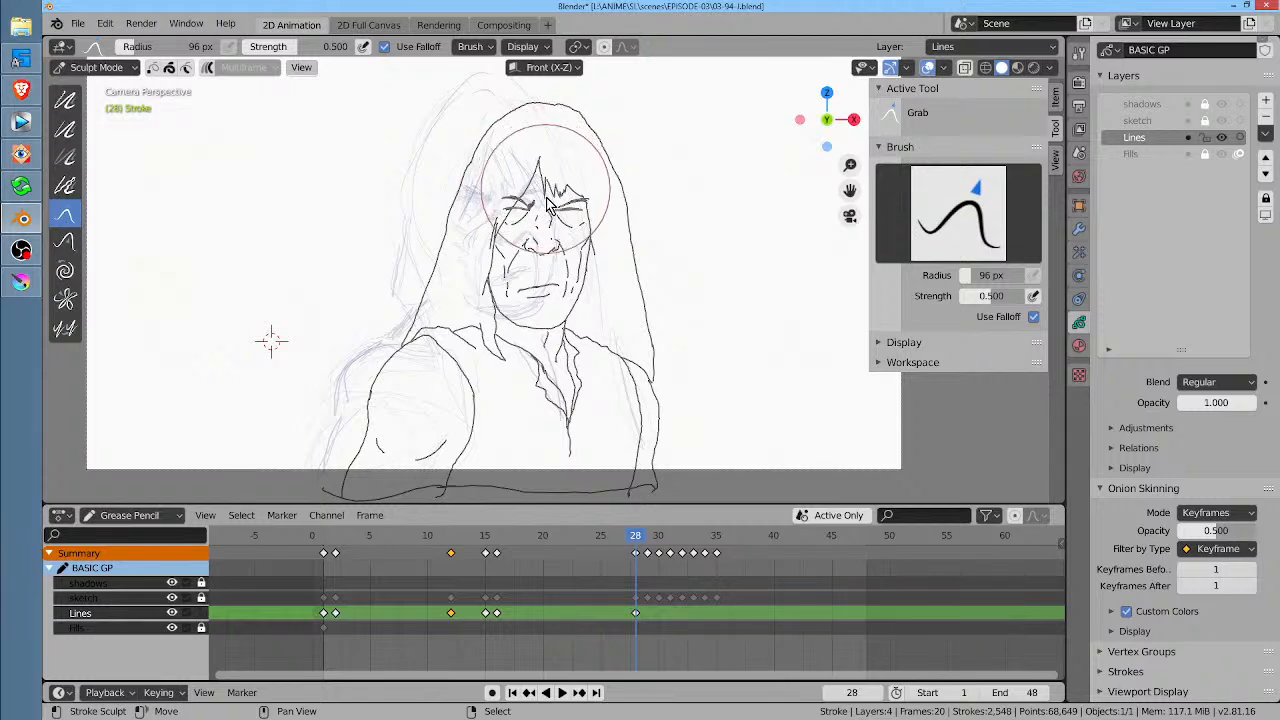
Step: Select all Lines strokes at frame 28, then move and slightly rotate them so the head and hood match the sketch
{"action": "key", "text": "Tab"}
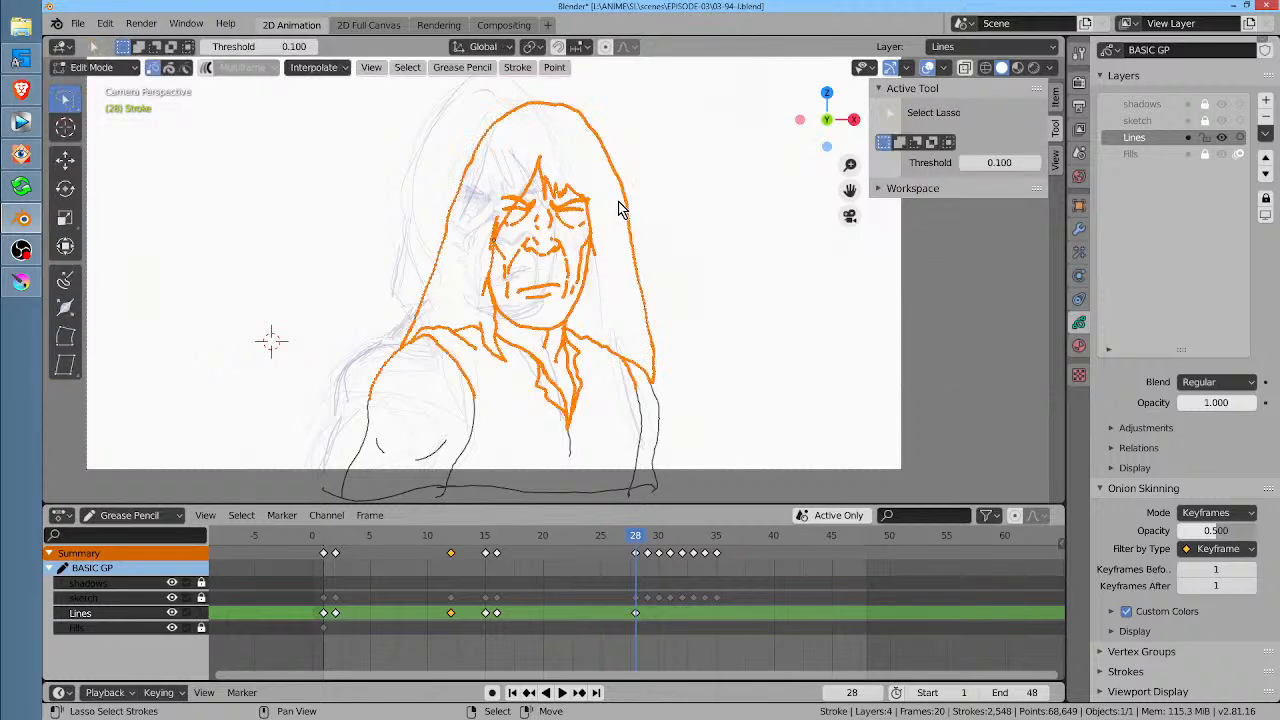
{"action": "key", "text": "a"}
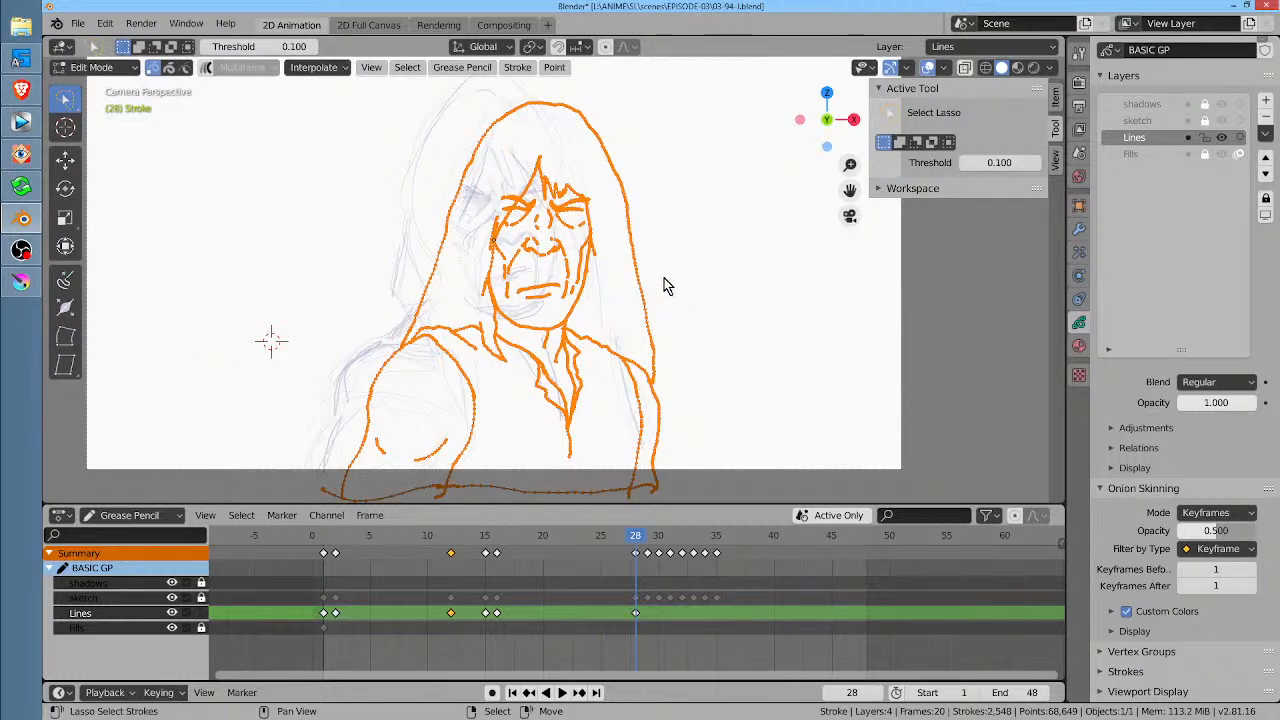
{"action": "key", "text": "g"}
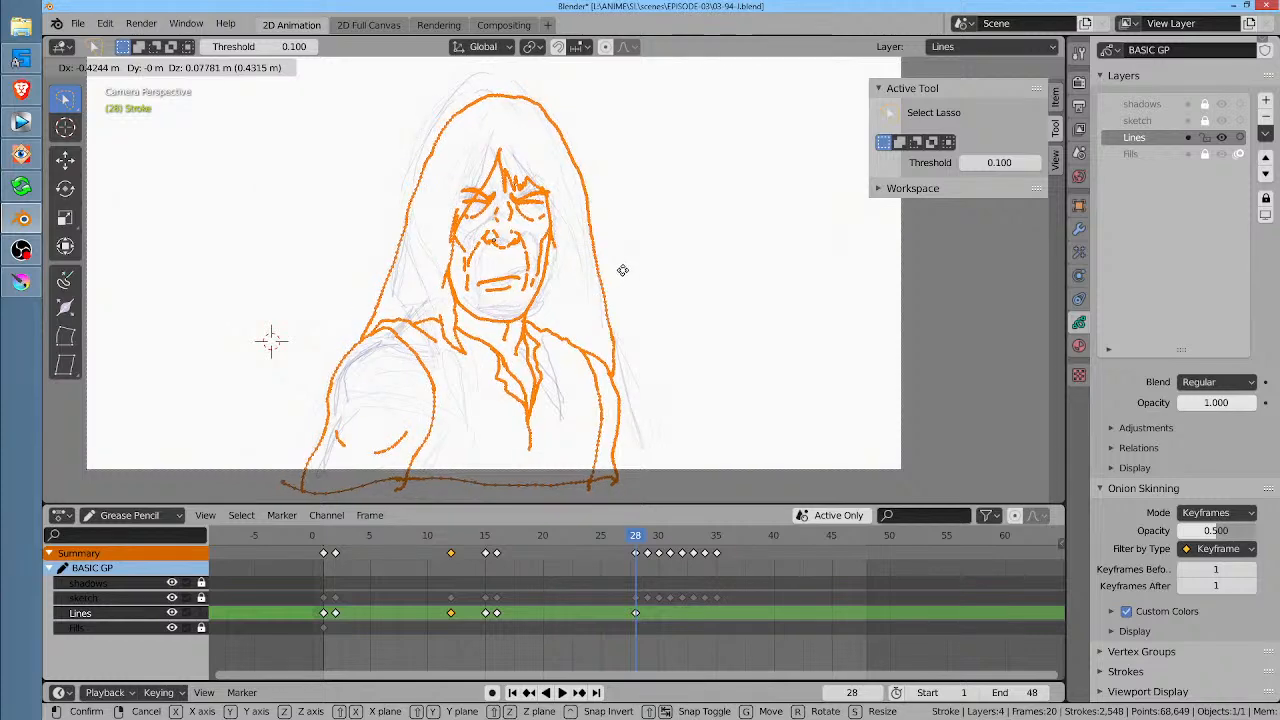
{"action": "left_click", "coordinate": [624, 272]}
{"action": "key", "text": "r"}
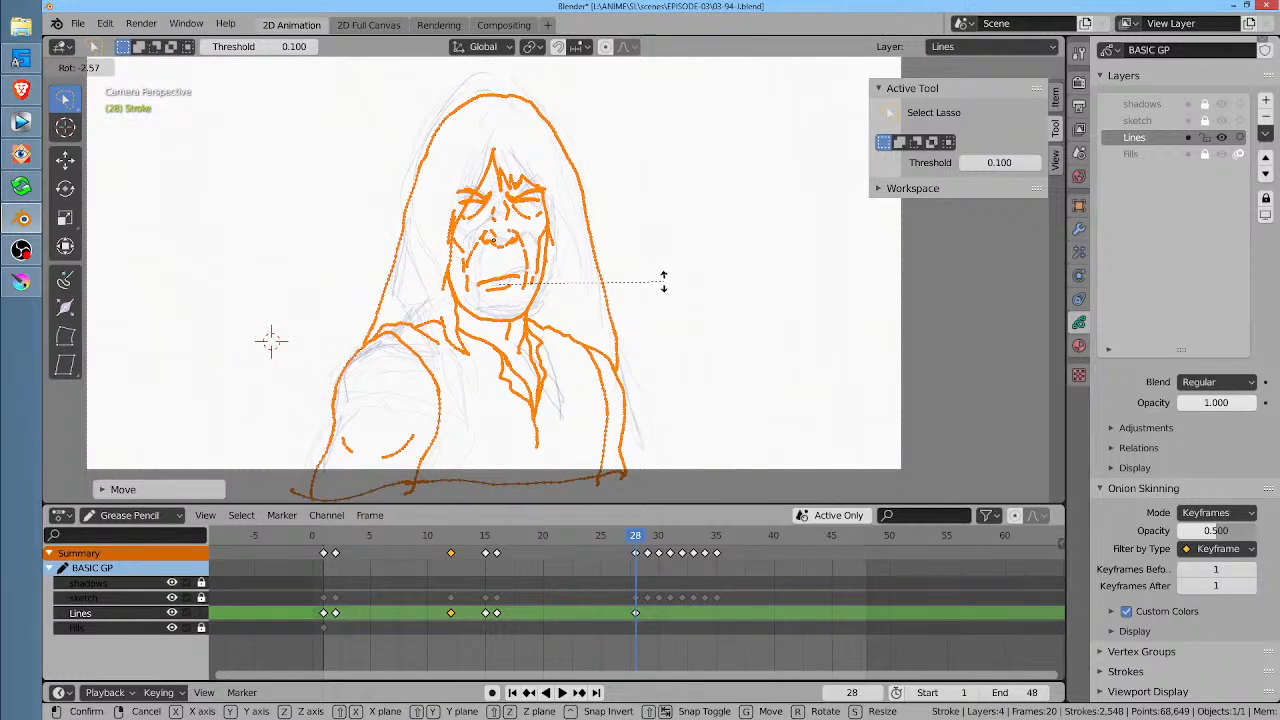
{"action": "left_click", "coordinate": [663, 281]}
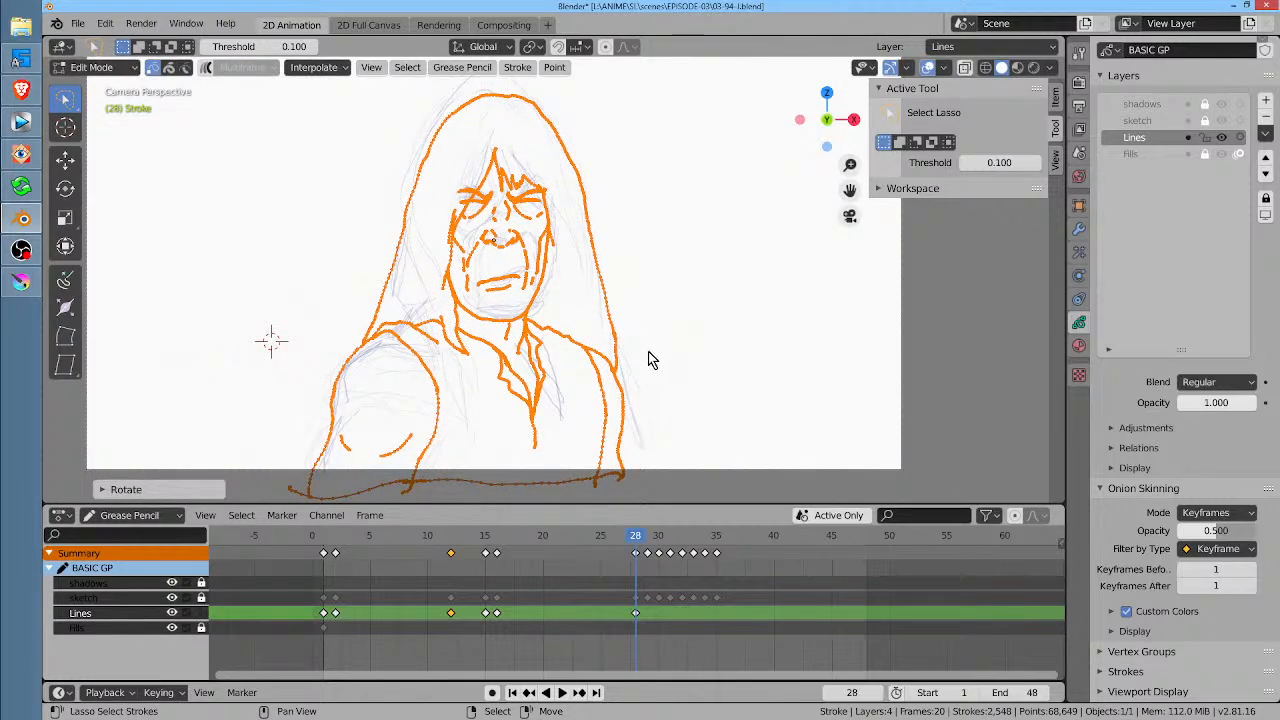
Step: Enlarge the Grab brush to 346 px and reshape the face, neck and shoulders at frame 28 to follow the sketch
{"action": "key", "text": "Tab"}
{"action": "key", "text": "ctrl+Tab"}
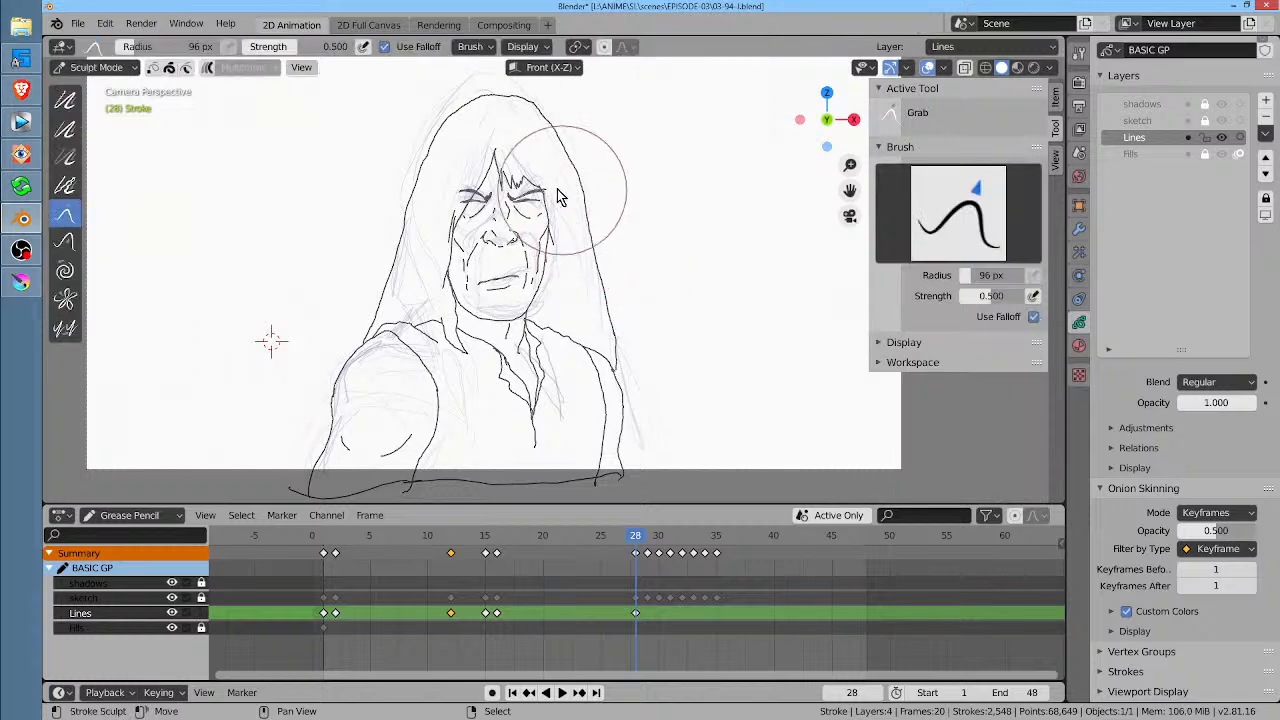
{"action": "key", "text": "f"}
{"action": "left_click", "coordinate": [686, 229]}
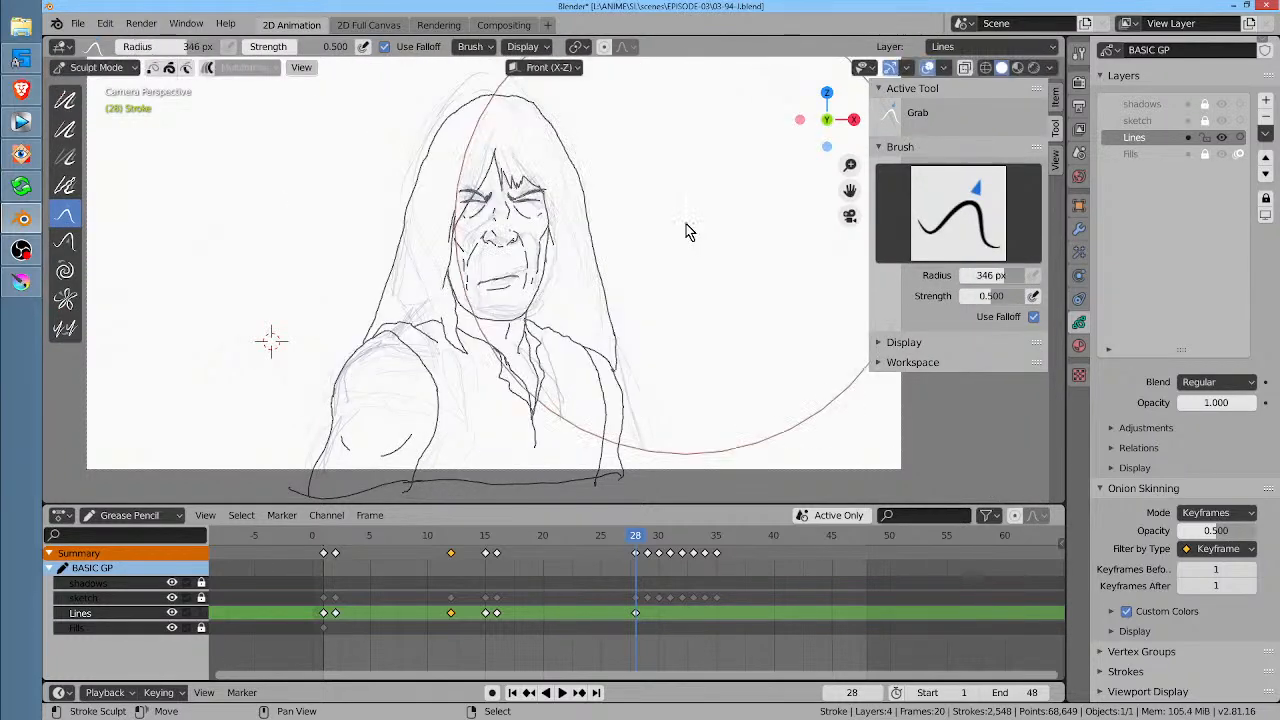
{"action": "left_click_drag", "start_coordinate": [496, 190], "coordinate": [481, 197]}
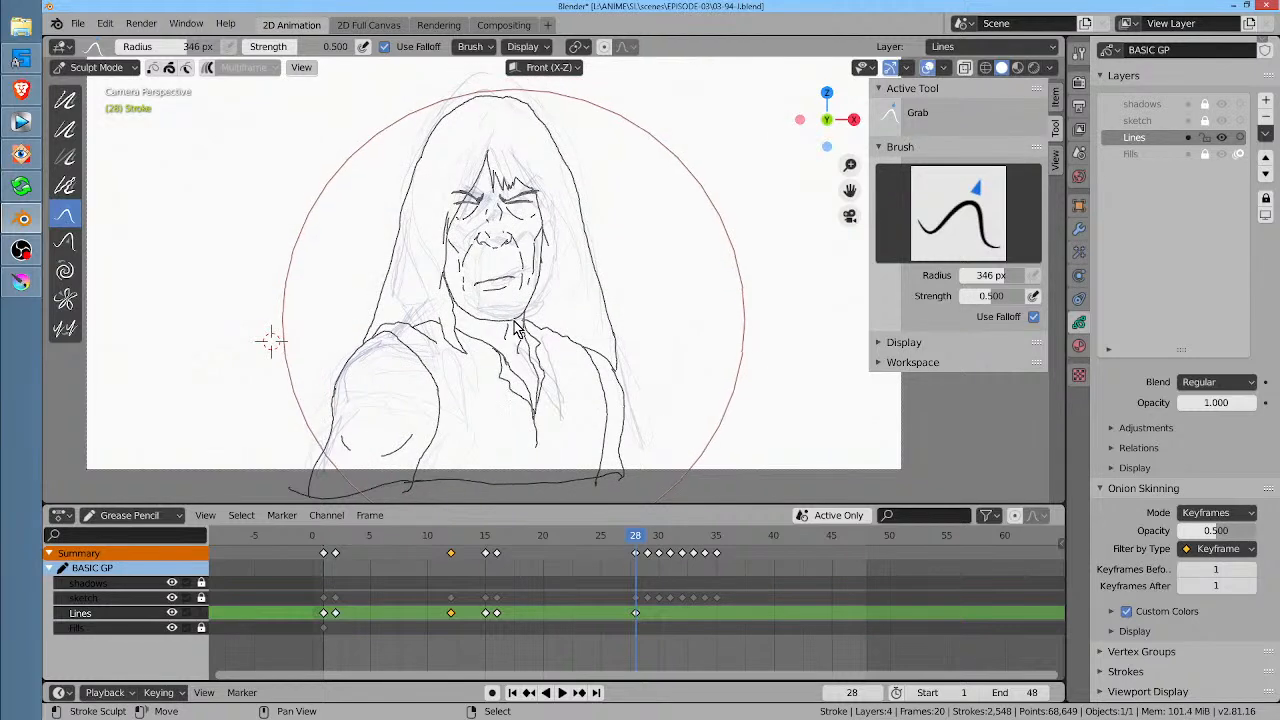
{"action": "left_click_drag", "start_coordinate": [510, 308], "coordinate": [518, 307]}
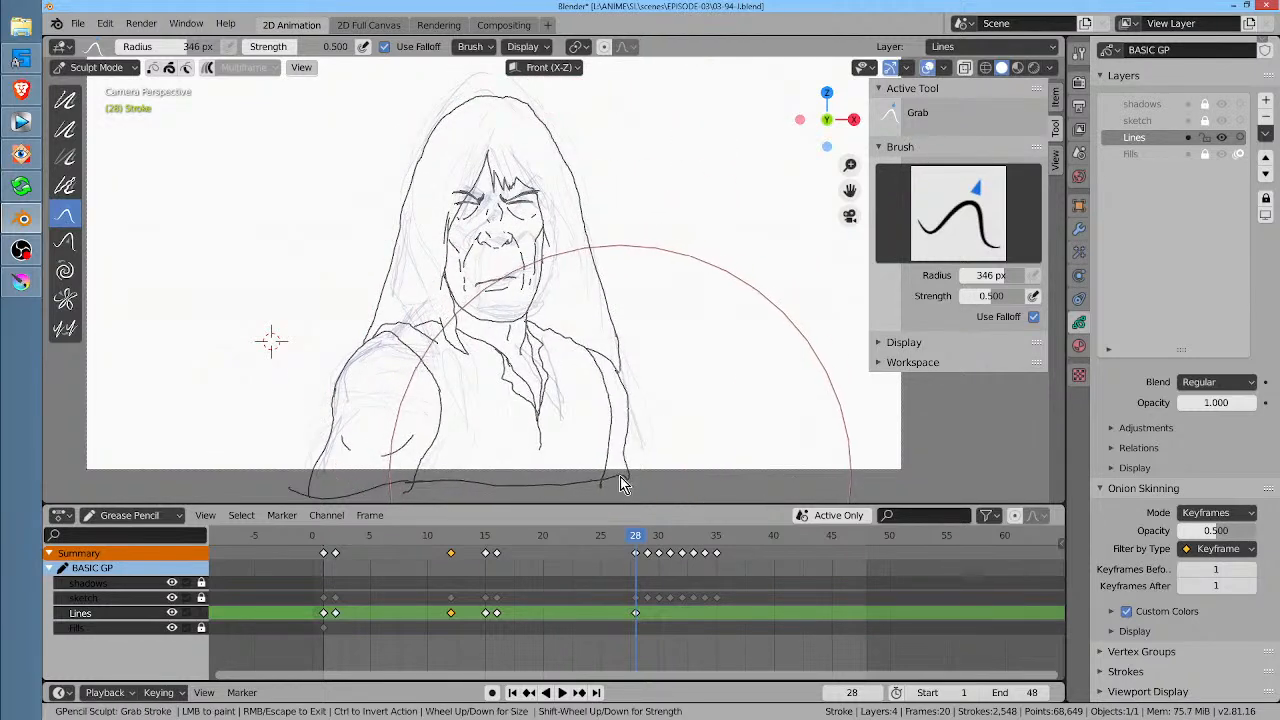
{"action": "mouse_move", "coordinate": [617, 371]}
{"action": "left_mouse_down"}
{"action": "mouse_move", "coordinate": [686, 421]}
{"action": "mouse_move", "coordinate": [676, 428]}
{"action": "left_mouse_up"}
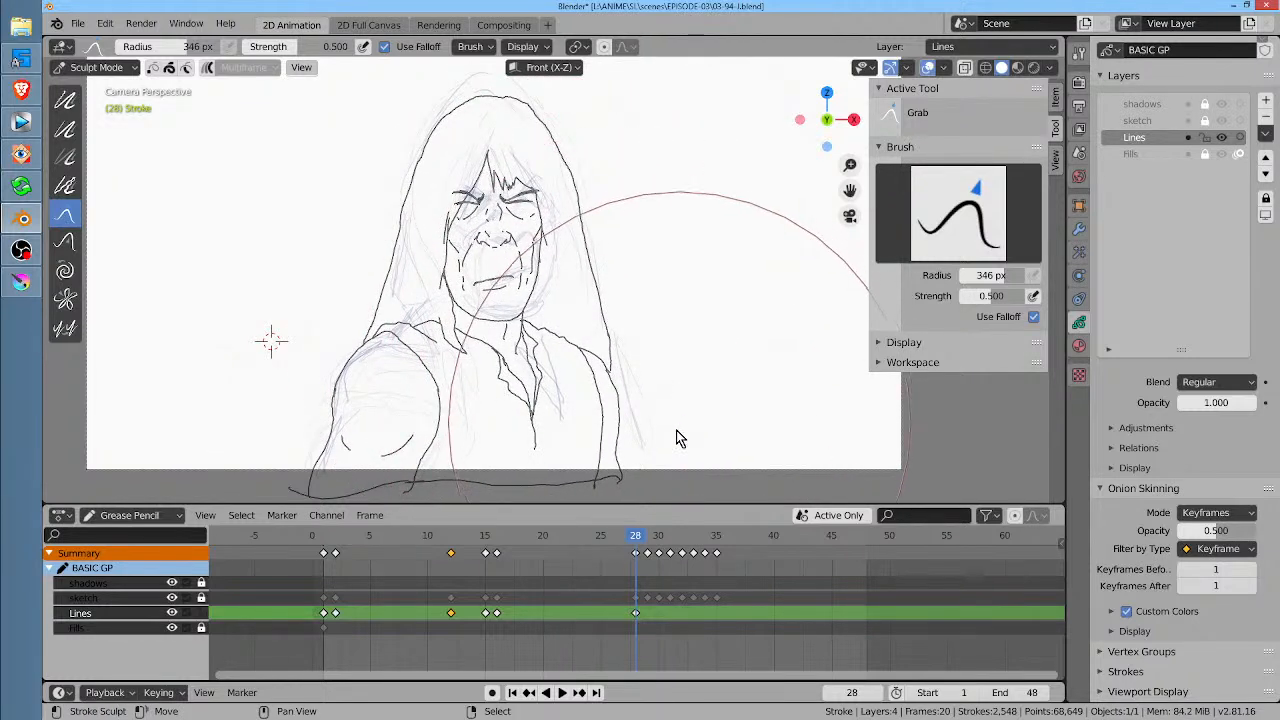
{"action": "left_click_drag", "start_coordinate": [385, 357], "coordinate": [510, 316]}
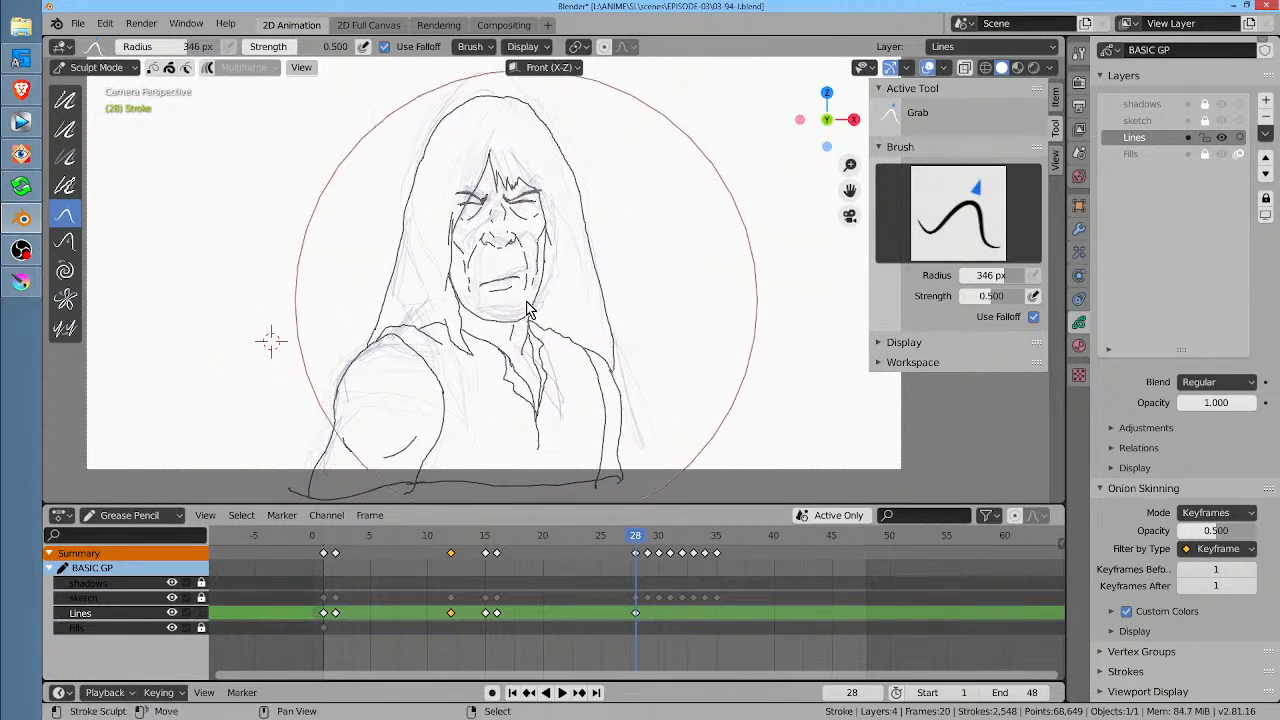
Step: Start a fresh Lines drawing at frame 29 and ink the hood's left outer edge, inner edge and lower point
{"action": "key", "text": "Right"}
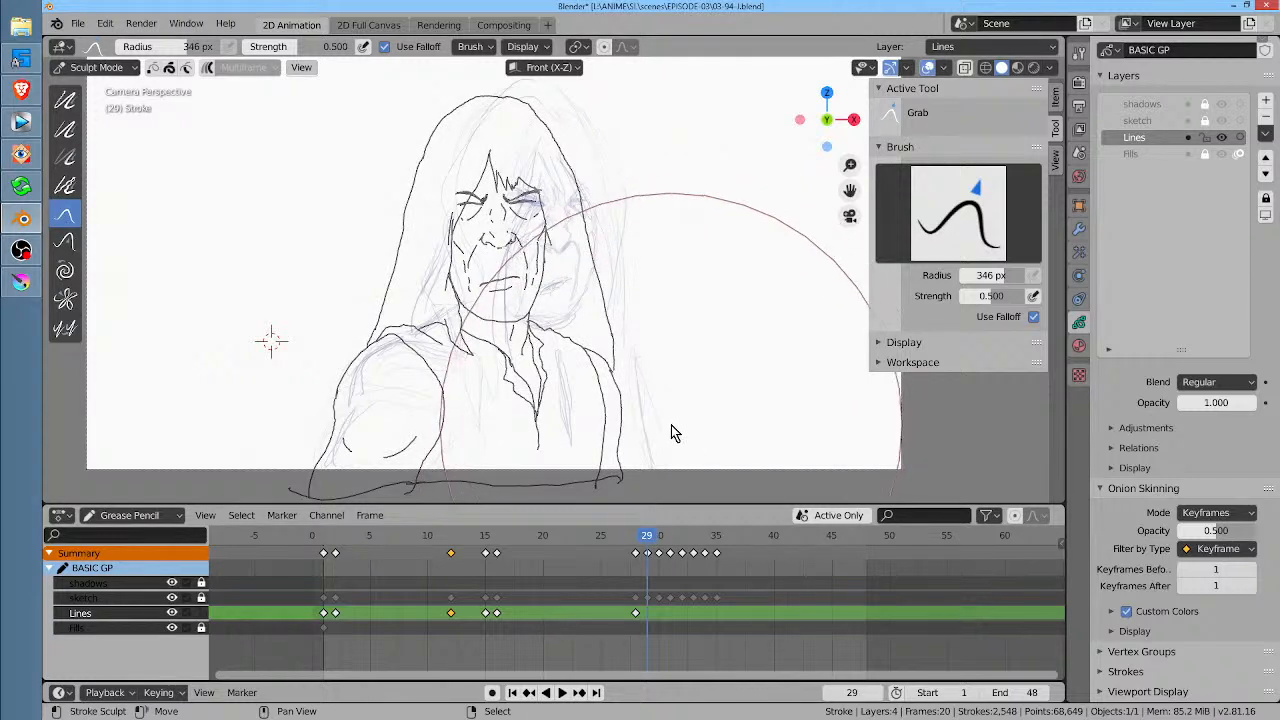
{"action": "key", "text": "ctrl+Tab"}
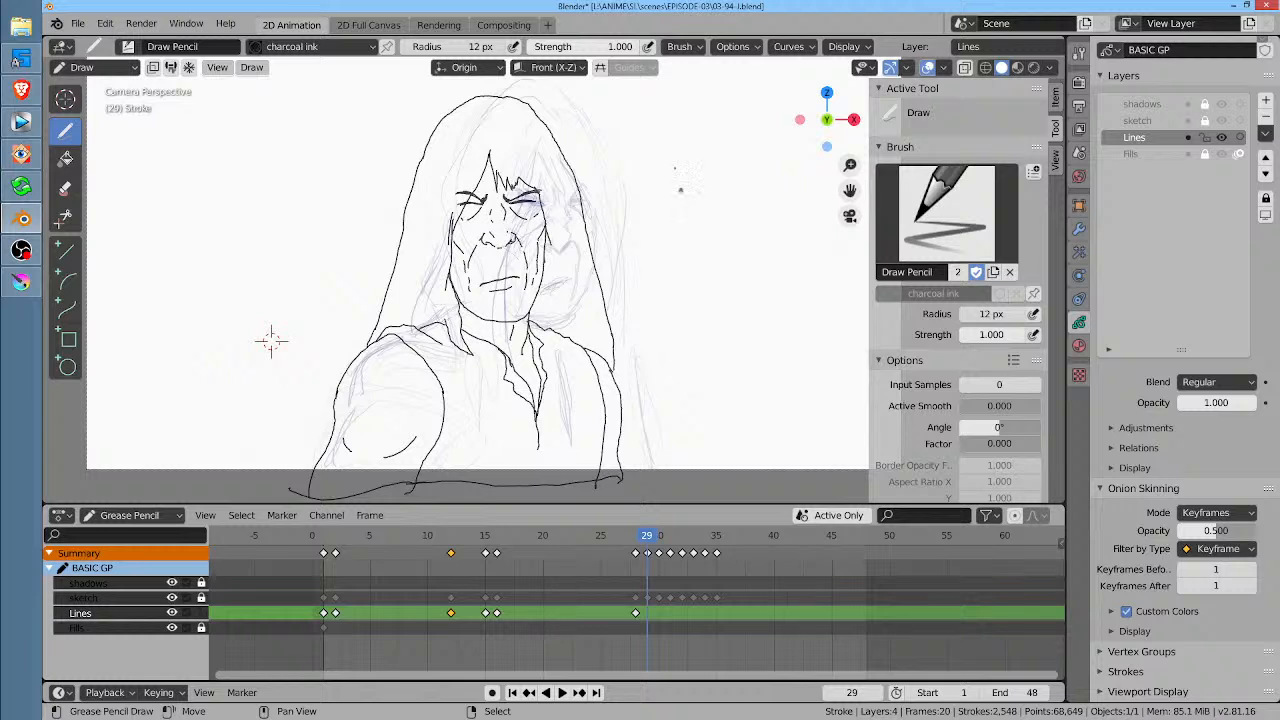
{"action": "left_click", "coordinate": [749, 481]}
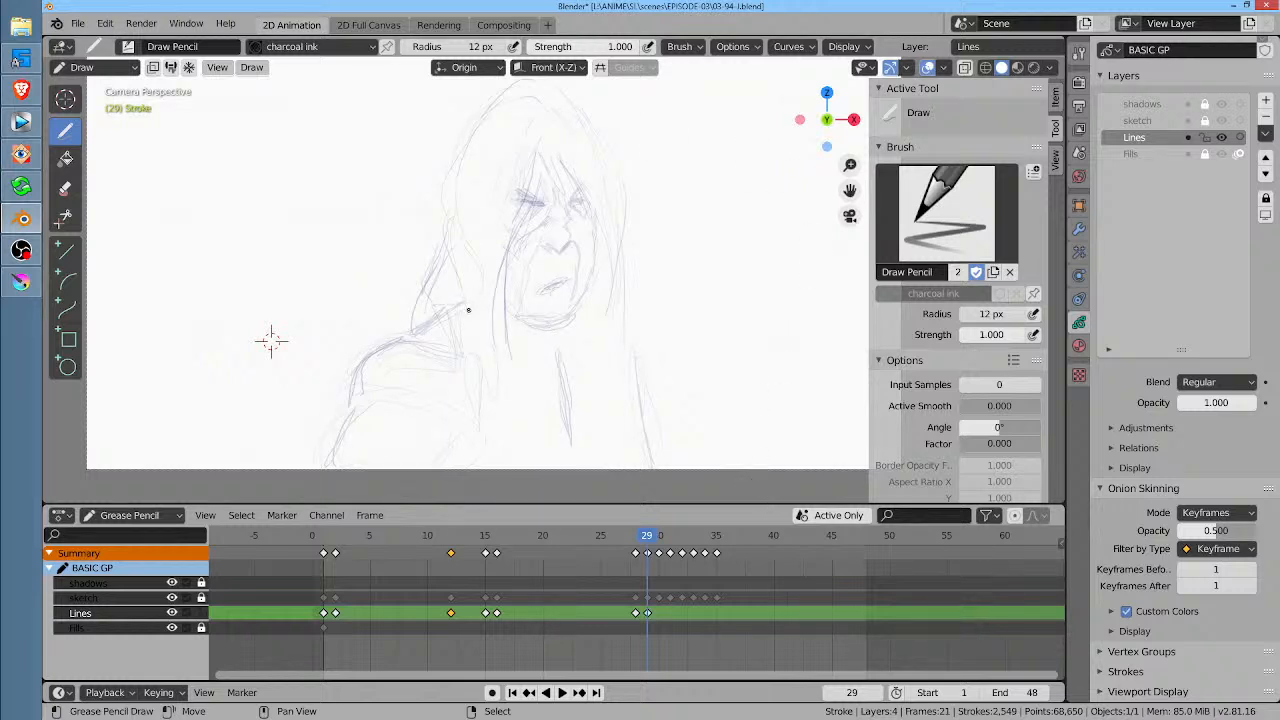
{"action": "left_click_drag", "start_coordinate": [500, 97], "coordinate": [407, 330]}
{"action": "mouse_move", "coordinate": [540, 135]}
{"action": "left_mouse_down"}
{"action": "mouse_move", "coordinate": [510, 242]}
{"action": "mouse_move", "coordinate": [516, 394]}
{"action": "mouse_move", "coordinate": [438, 318]}
{"action": "left_mouse_up"}
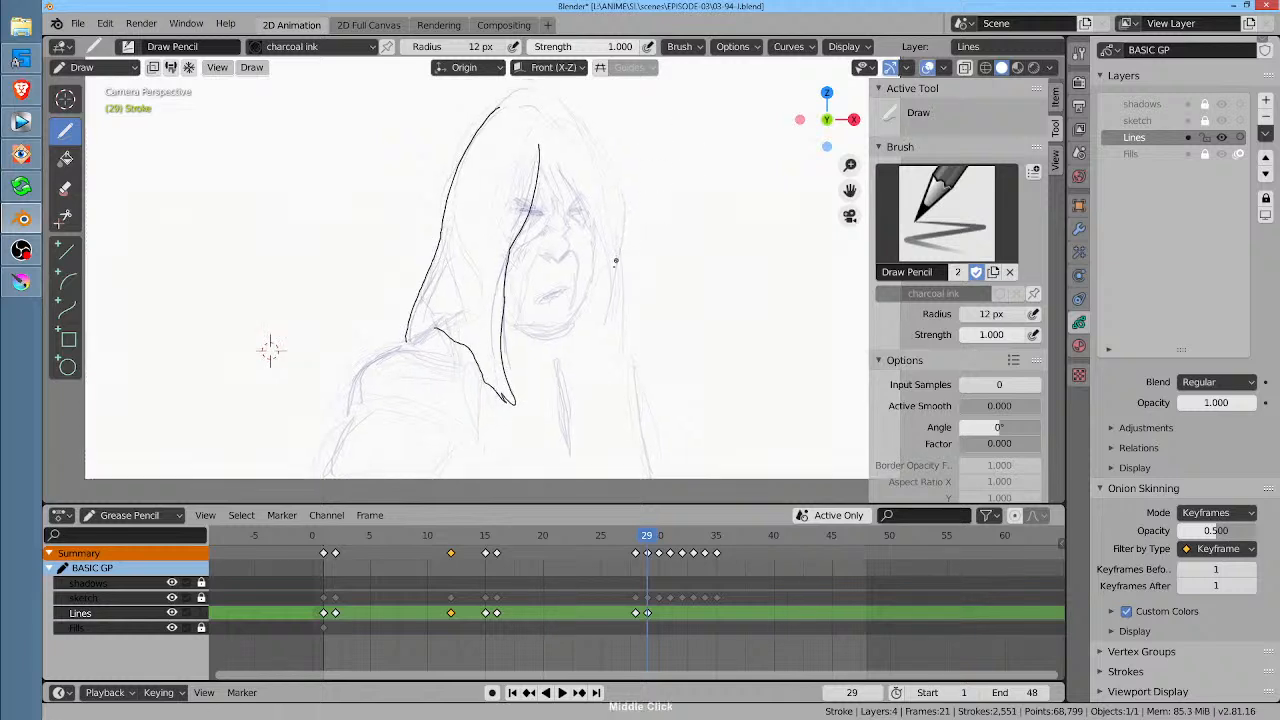
Step: Ink the jagged hair fringe on the forehead and extend the hood outline over the top of the head at frame 29
{"action": "middle_click_drag", "start_coordinate": [269, 349], "coordinate": [256, 391], "text": "shift"}
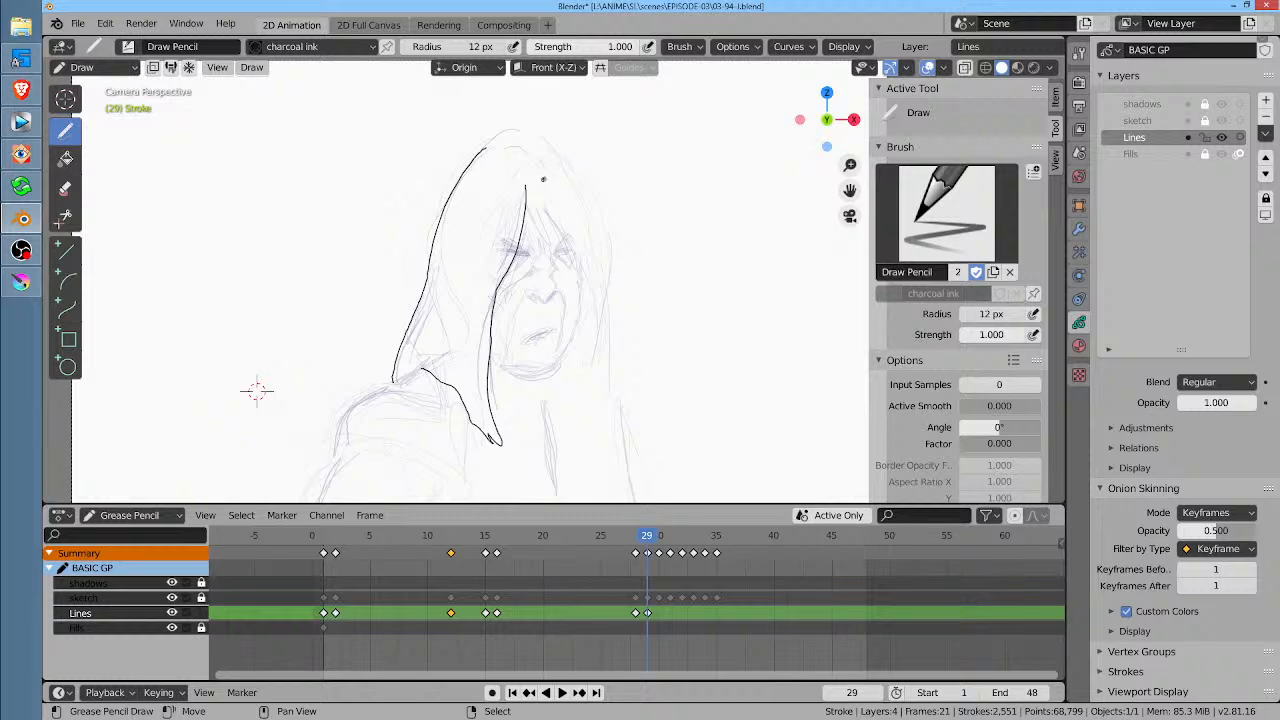
{"action": "mouse_move", "coordinate": [536, 190]}
{"action": "left_mouse_down"}
{"action": "mouse_move", "coordinate": [533, 242]}
{"action": "mouse_move", "coordinate": [521, 242]}
{"action": "left_mouse_up"}
{"action": "mouse_move", "coordinate": [525, 172]}
{"action": "left_mouse_down", "text": "ctrl"}
{"action": "mouse_move", "coordinate": [525, 212]}
{"action": "mouse_move", "coordinate": [540, 188]}
{"action": "left_mouse_up", "text": "ctrl"}
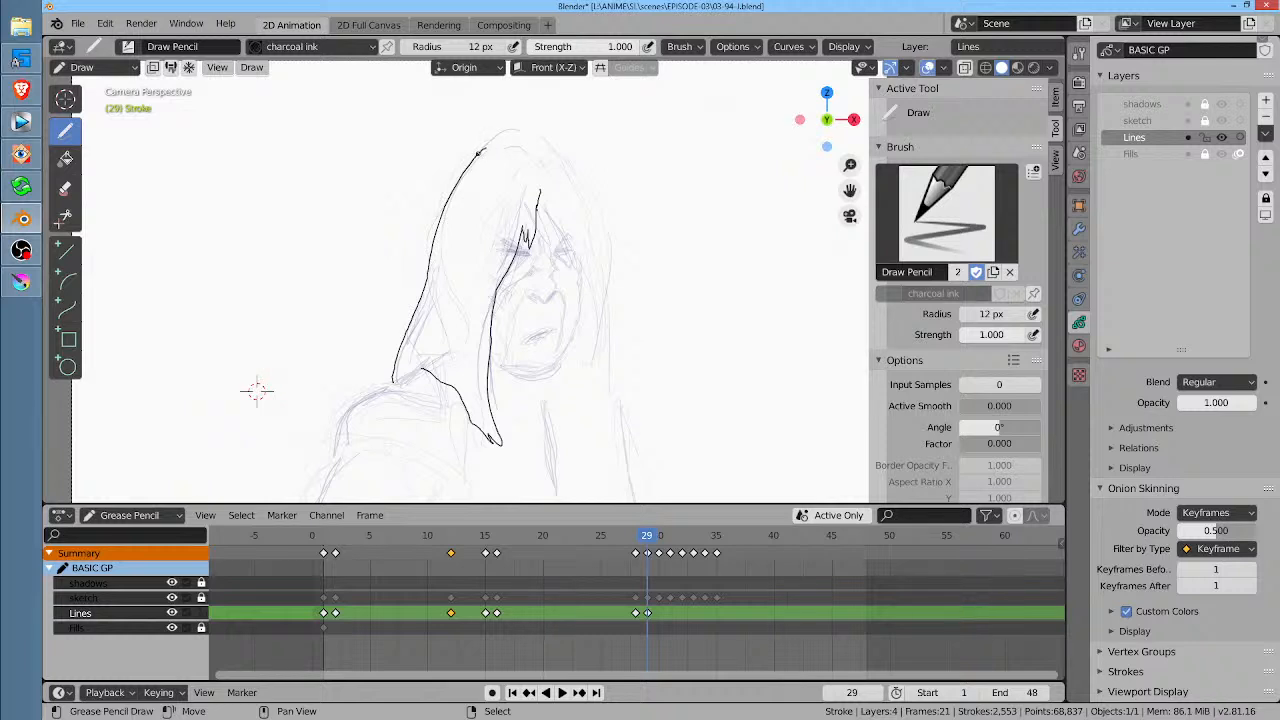
{"action": "mouse_move", "coordinate": [480, 154]}
{"action": "left_mouse_down"}
{"action": "mouse_move", "coordinate": [536, 137]}
{"action": "mouse_move", "coordinate": [557, 151]}
{"action": "left_mouse_up"}
{"action": "left_click_drag", "start_coordinate": [548, 142], "coordinate": [543, 134], "text": "ctrl"}
Step: Ink the hood's inner and outer edges on the right side and the jawline under the chin at frame 29
{"action": "mouse_move", "coordinate": [523, 262]}
{"action": "middle_mouse_down", "text": "ctrl"}
{"action": "mouse_move", "coordinate": [657, 154]}
{"action": "mouse_move", "coordinate": [575, 303]}
{"action": "middle_mouse_up", "text": "ctrl"}
{"action": "mouse_move", "coordinate": [446, 162]}
{"action": "left_mouse_down"}
{"action": "mouse_move", "coordinate": [510, 276]}
{"action": "mouse_move", "coordinate": [572, 468]}
{"action": "left_mouse_up"}
{"action": "scroll", "coordinate": [609, 337], "scroll_direction": "up", "scroll_amount": 3, "text": "shift"}
{"action": "scroll", "coordinate": [609, 337], "scroll_direction": "up", "scroll_amount": 4, "text": "shift"}
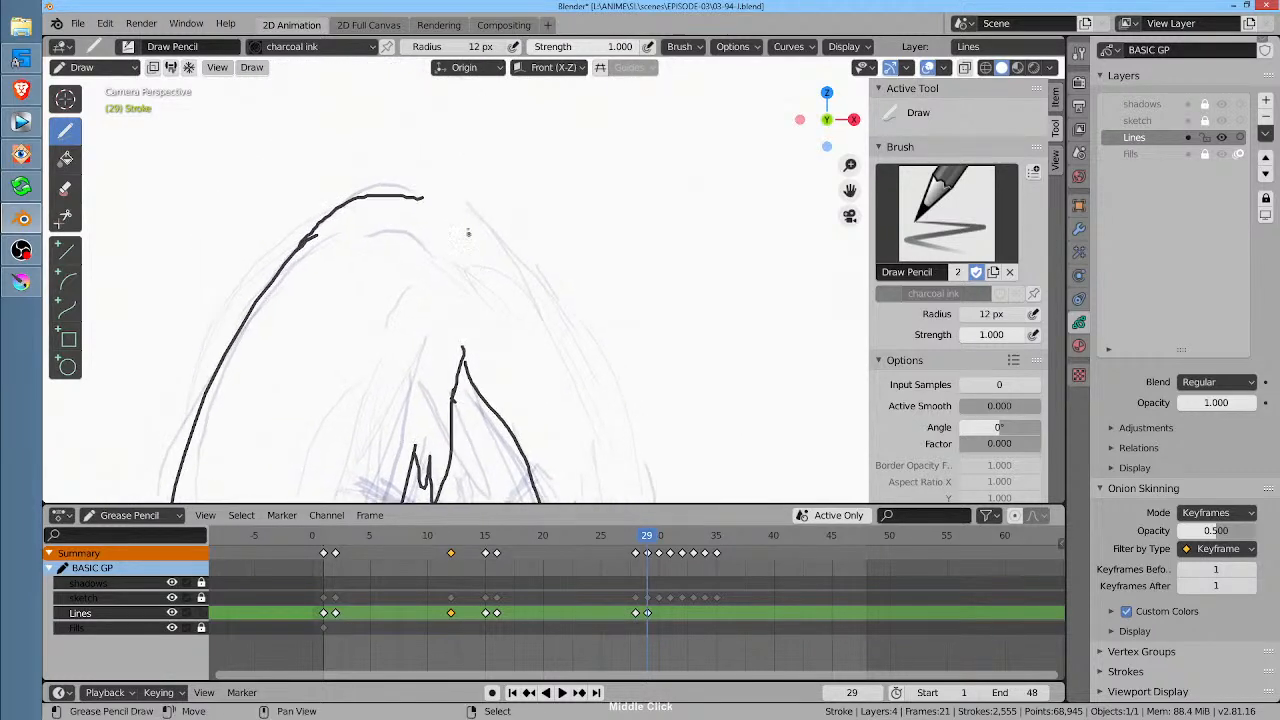
{"action": "mouse_move", "coordinate": [423, 198]}
{"action": "left_mouse_down"}
{"action": "mouse_move", "coordinate": [462, 192]}
{"action": "mouse_move", "coordinate": [518, 212]}
{"action": "mouse_move", "coordinate": [629, 401]}
{"action": "left_mouse_up"}
{"action": "middle_click_drag", "start_coordinate": [714, 373], "coordinate": [717, 78]}
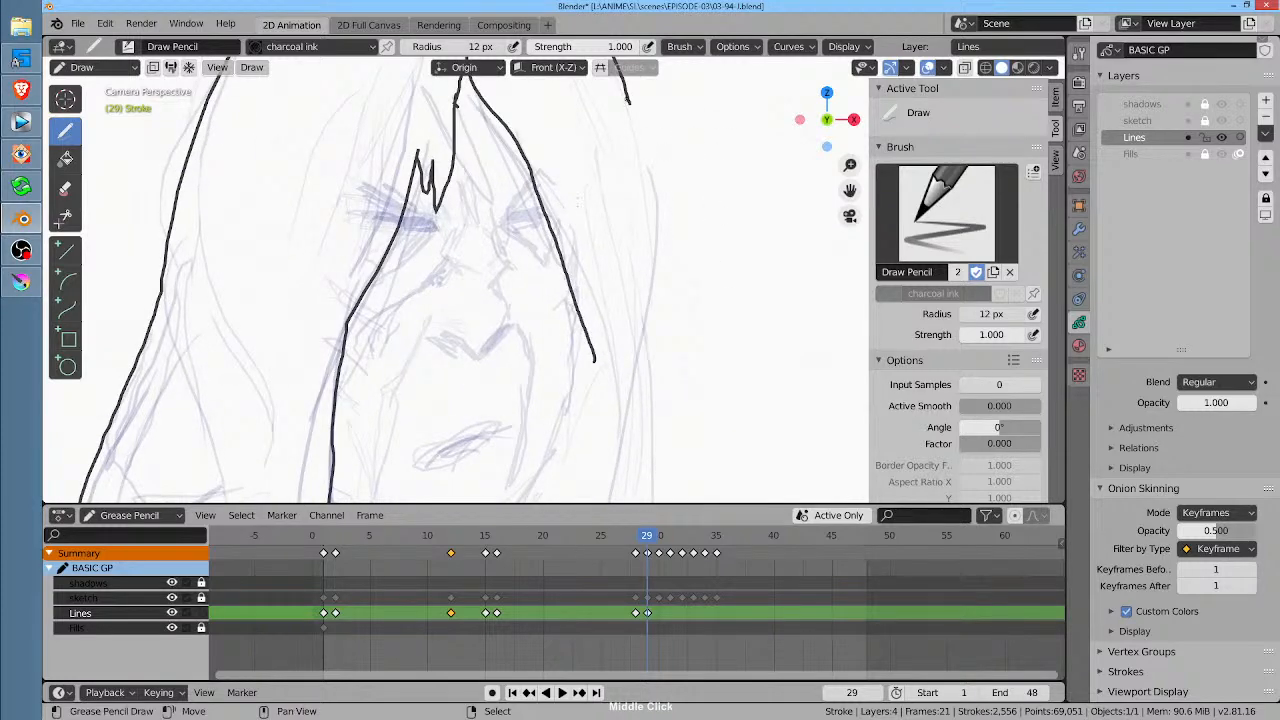
{"action": "left_click_drag", "start_coordinate": [632, 105], "coordinate": [655, 420]}
{"action": "middle_click_drag", "start_coordinate": [713, 351], "coordinate": [758, 181]}
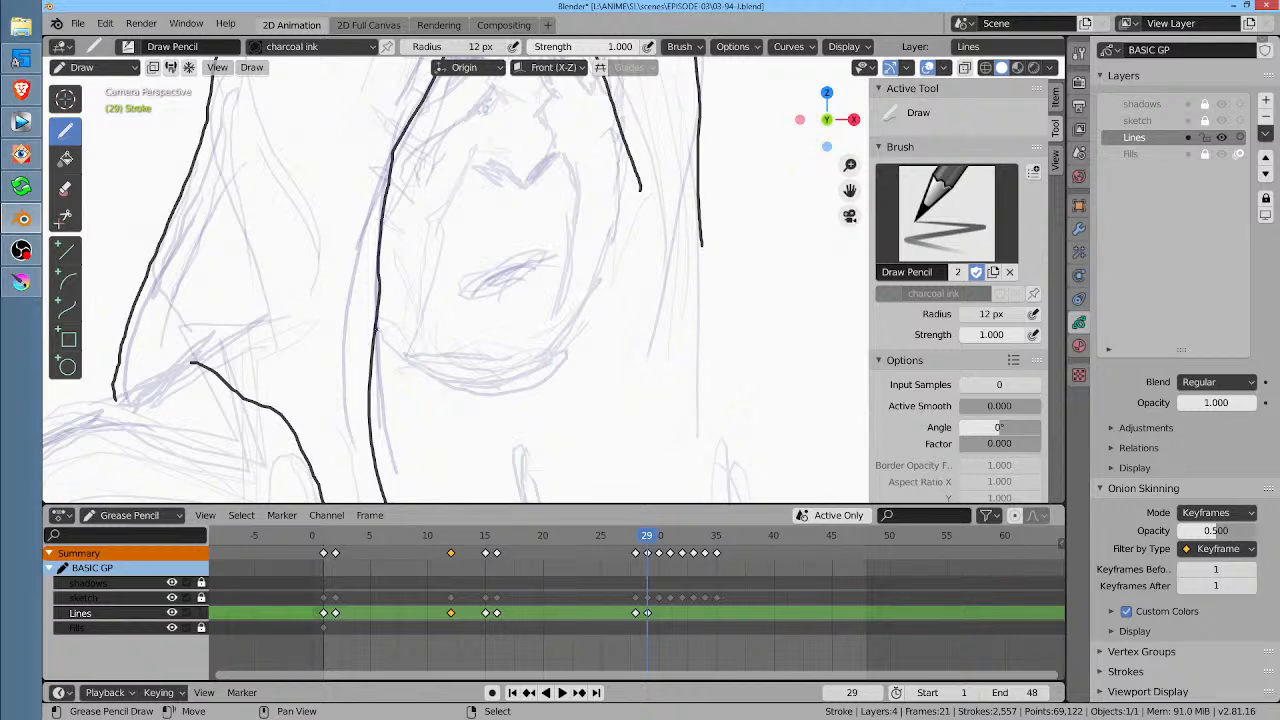
{"action": "mouse_move", "coordinate": [375, 326]}
{"action": "left_mouse_down"}
{"action": "mouse_move", "coordinate": [482, 399]}
{"action": "mouse_move", "coordinate": [552, 386]}
{"action": "mouse_move", "coordinate": [578, 350]}
{"action": "mouse_move", "coordinate": [636, 170]}
{"action": "left_mouse_up"}
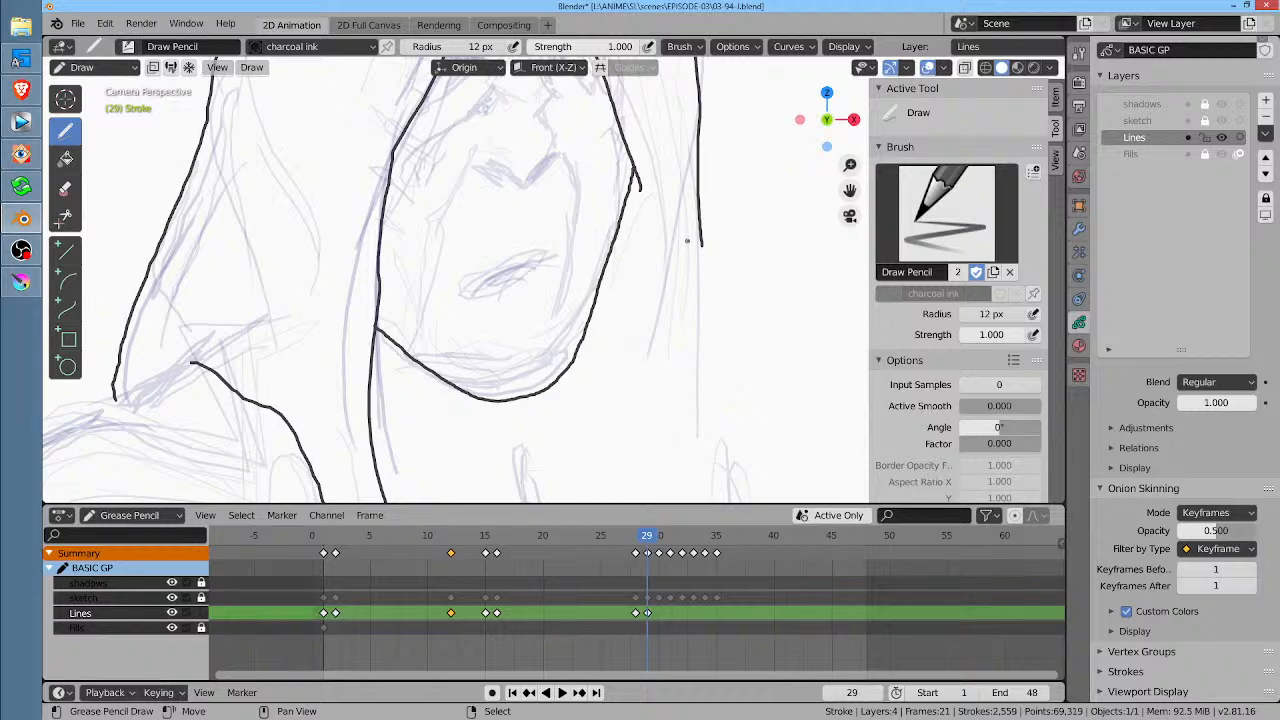
Step: Make the shadows layer active at frame 29 and ink the nostrils, nose tip and nose bridge over the sketch
{"action": "left_click", "coordinate": [735, 588]}
{"action": "mouse_move", "coordinate": [735, 588]}
{"action": "left_mouse_down"}
{"action": "mouse_move", "coordinate": [569, 591]}
{"action": "mouse_move", "coordinate": [736, 578]}
{"action": "mouse_move", "coordinate": [600, 590]}
{"action": "left_mouse_up"}
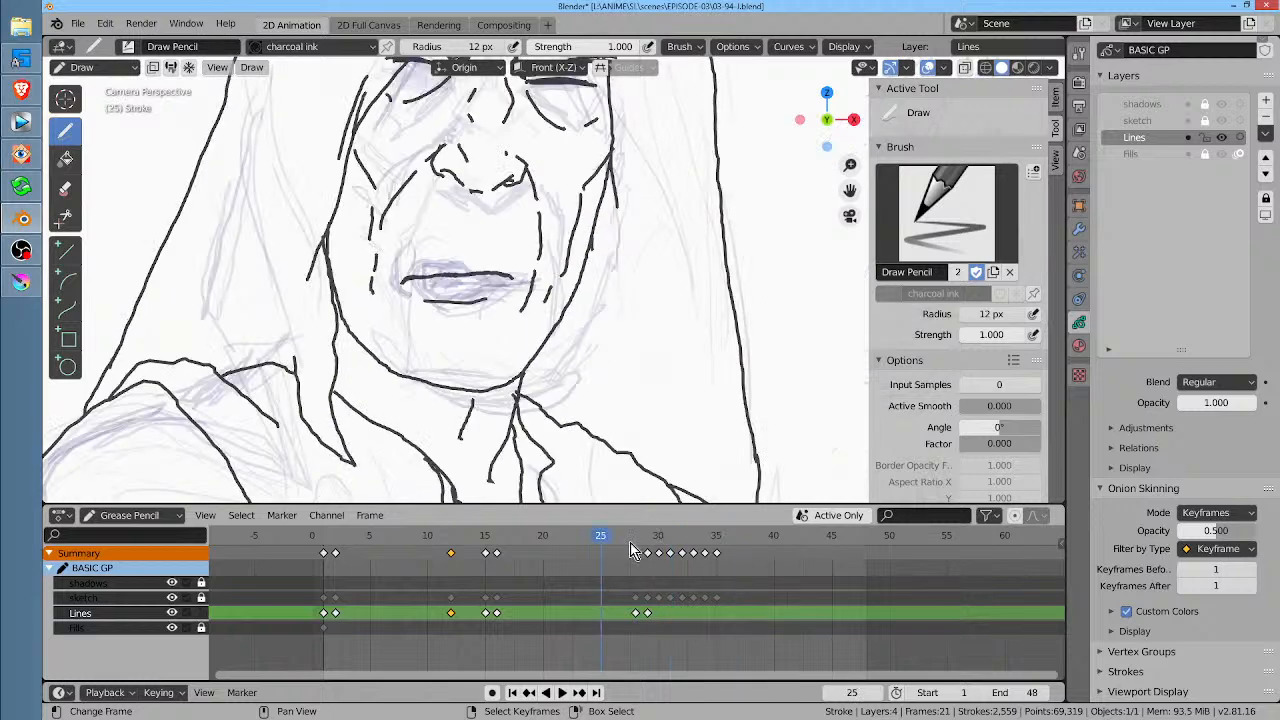
{"action": "left_click", "coordinate": [1156, 104]}
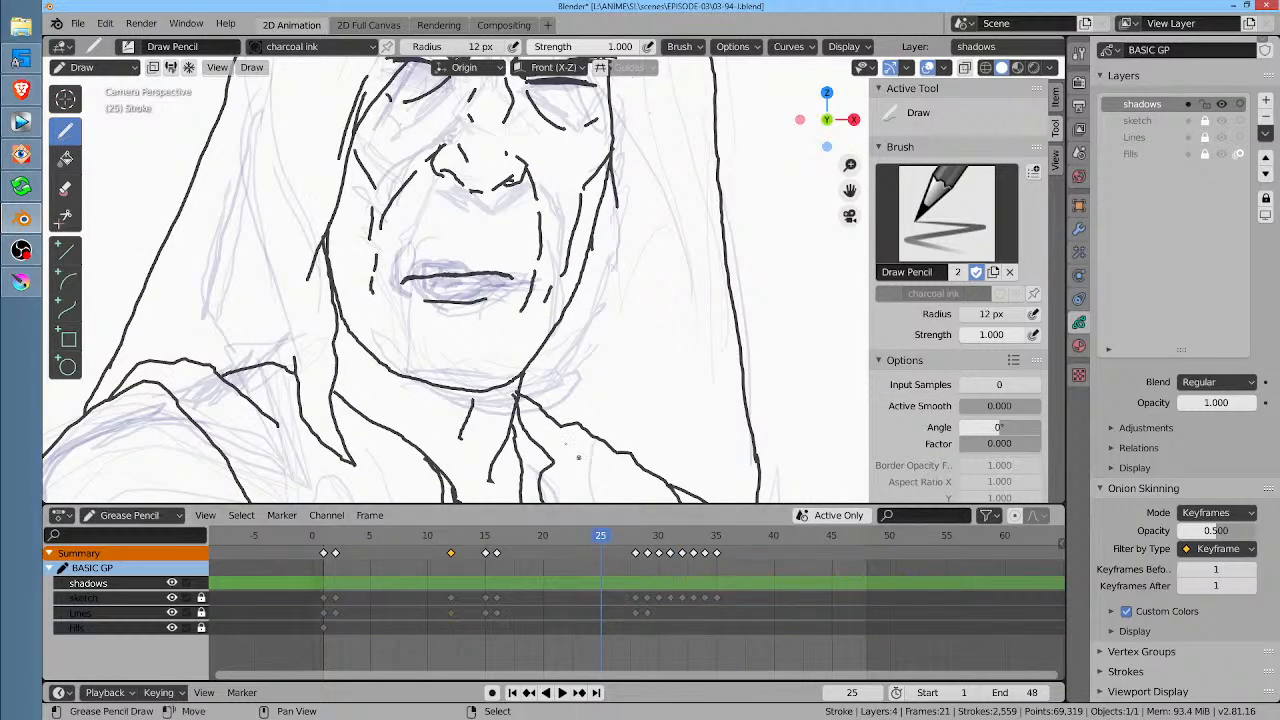
{"action": "left_click", "coordinate": [646, 560]}
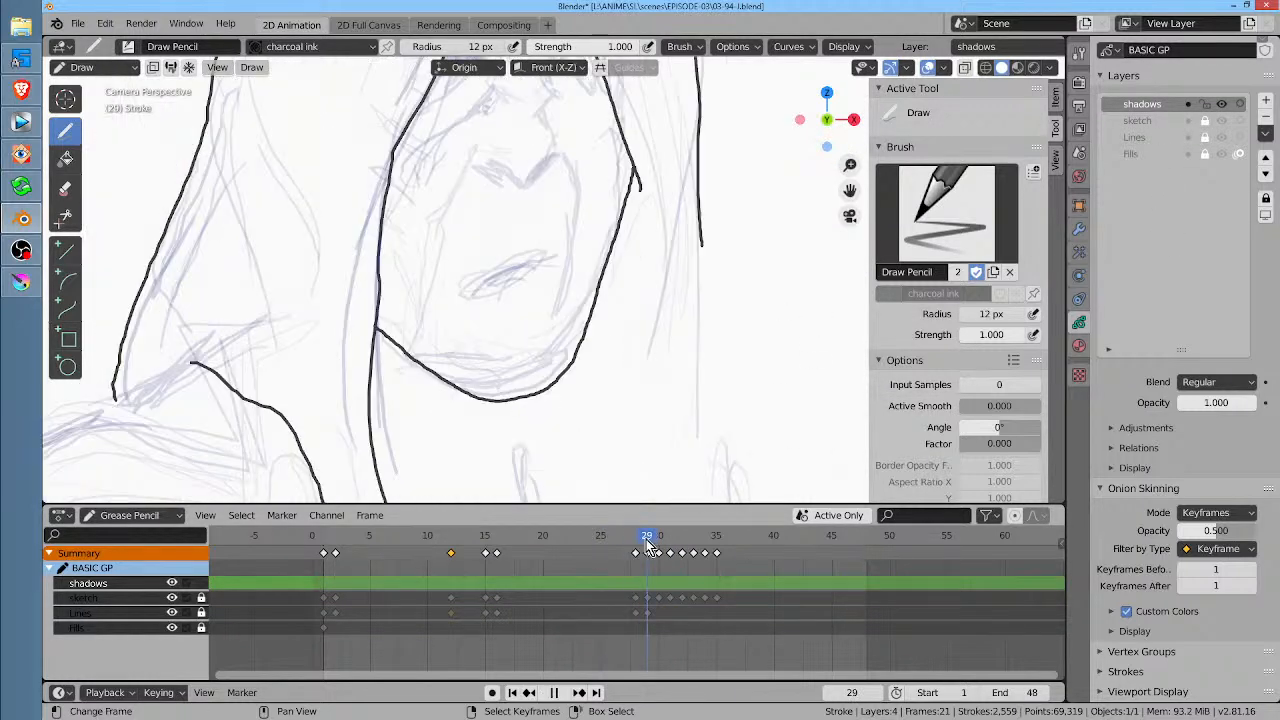
{"action": "mouse_move", "coordinate": [662, 236]}
{"action": "middle_mouse_down"}
{"action": "mouse_move", "coordinate": [657, 438]}
{"action": "mouse_move", "coordinate": [707, 364]}
{"action": "middle_mouse_up"}
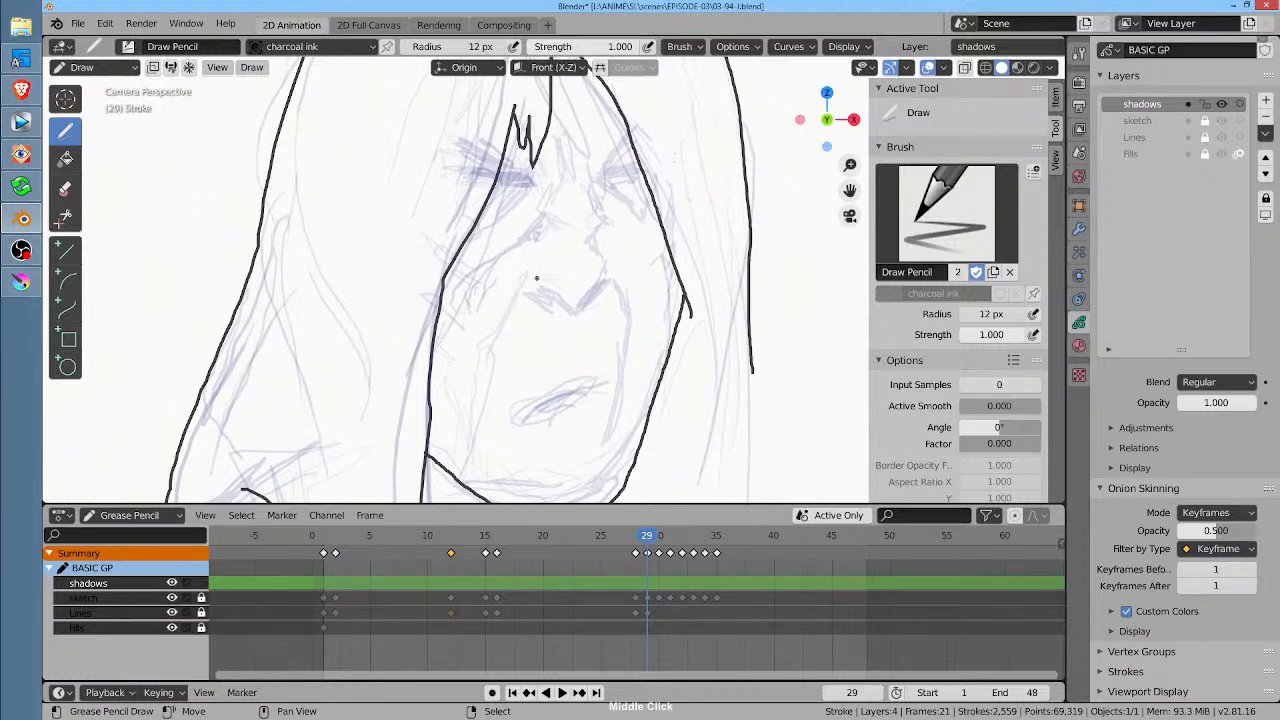
{"action": "mouse_move", "coordinate": [529, 271]}
{"action": "left_mouse_down"}
{"action": "mouse_move", "coordinate": [530, 294]}
{"action": "mouse_move", "coordinate": [584, 308]}
{"action": "mouse_move", "coordinate": [613, 277]}
{"action": "left_mouse_up"}
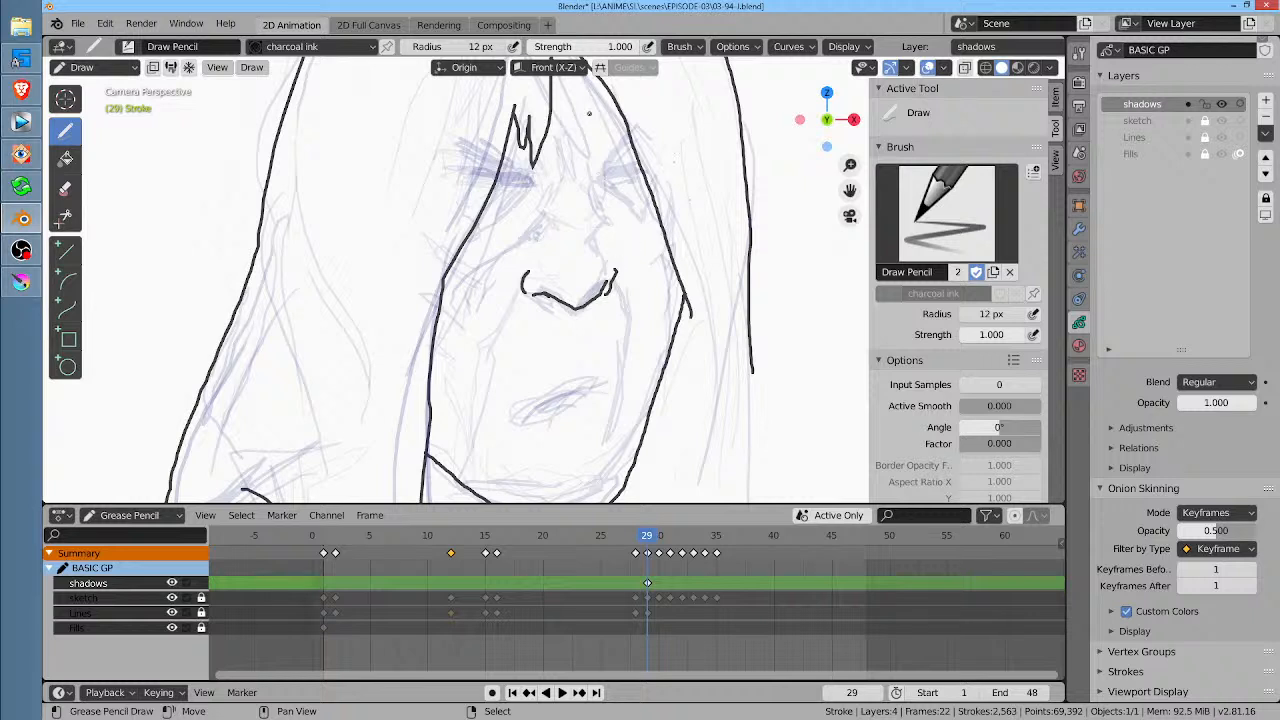
{"action": "left_click_drag", "start_coordinate": [592, 179], "coordinate": [597, 249]}
{"action": "mouse_move", "coordinate": [553, 211]}
{"action": "left_mouse_down"}
{"action": "mouse_move", "coordinate": [557, 224]}
{"action": "mouse_move", "coordinate": [555, 206]}
{"action": "left_mouse_up"}
Step: Ink the cheek folds on both sides of the nose and the downturned mouth line
{"action": "mouse_move", "coordinate": [552, 252]}
{"action": "left_mouse_down"}
{"action": "mouse_move", "coordinate": [512, 279]}
{"action": "mouse_move", "coordinate": [478, 380]}
{"action": "mouse_move", "coordinate": [481, 442]}
{"action": "left_mouse_up"}
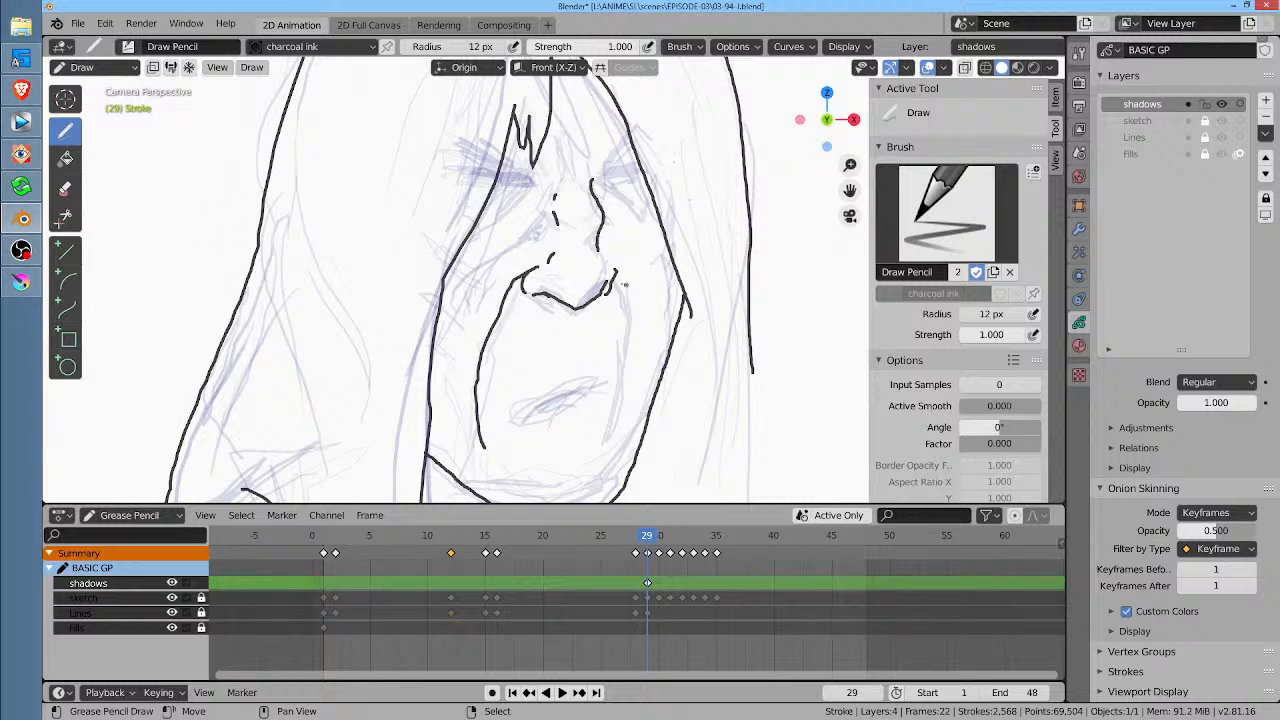
{"action": "left_click_drag", "start_coordinate": [622, 298], "coordinate": [617, 452]}
{"action": "mouse_move", "coordinate": [491, 456]}
{"action": "left_mouse_down"}
{"action": "mouse_move", "coordinate": [526, 413]}
{"action": "mouse_move", "coordinate": [608, 388]}
{"action": "left_mouse_up"}
Step: Ink the closed eyelids, thick slanted eyebrows and the frown creases between them
{"action": "middle_click_drag", "start_coordinate": [470, 280], "coordinate": [495, 410], "text": "shift"}
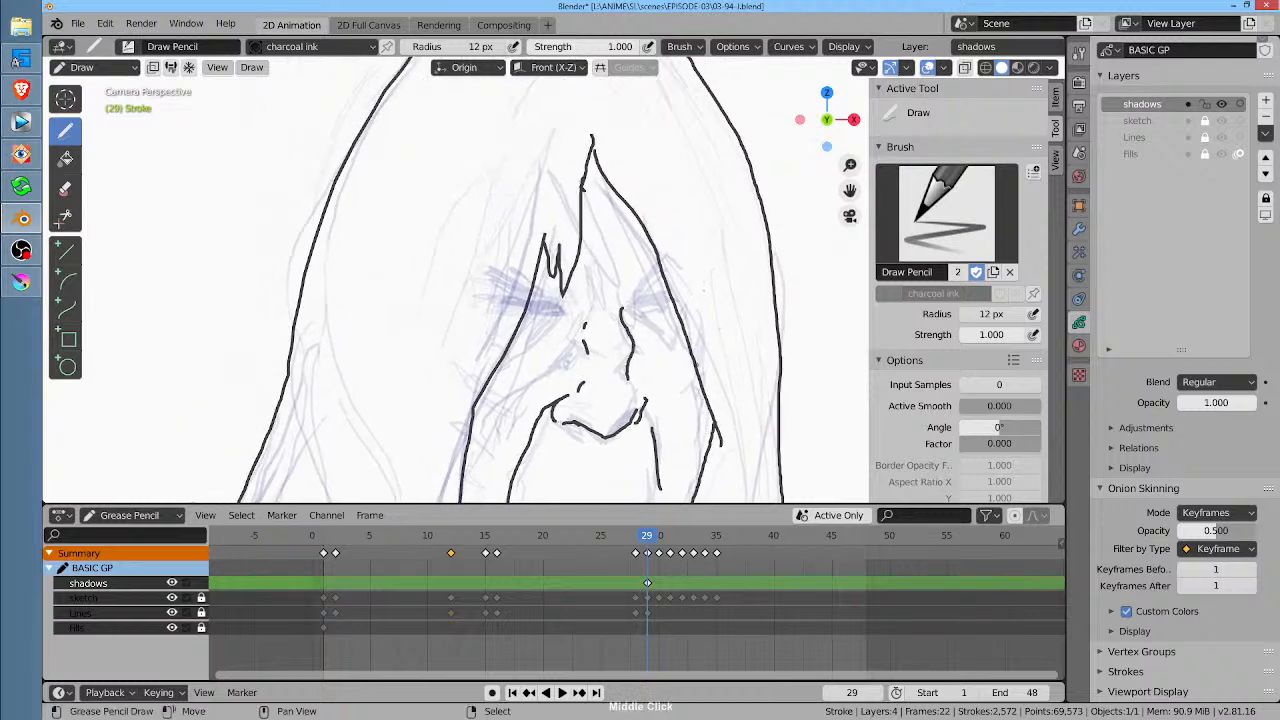
{"action": "left_click_drag", "start_coordinate": [565, 316], "coordinate": [506, 300]}
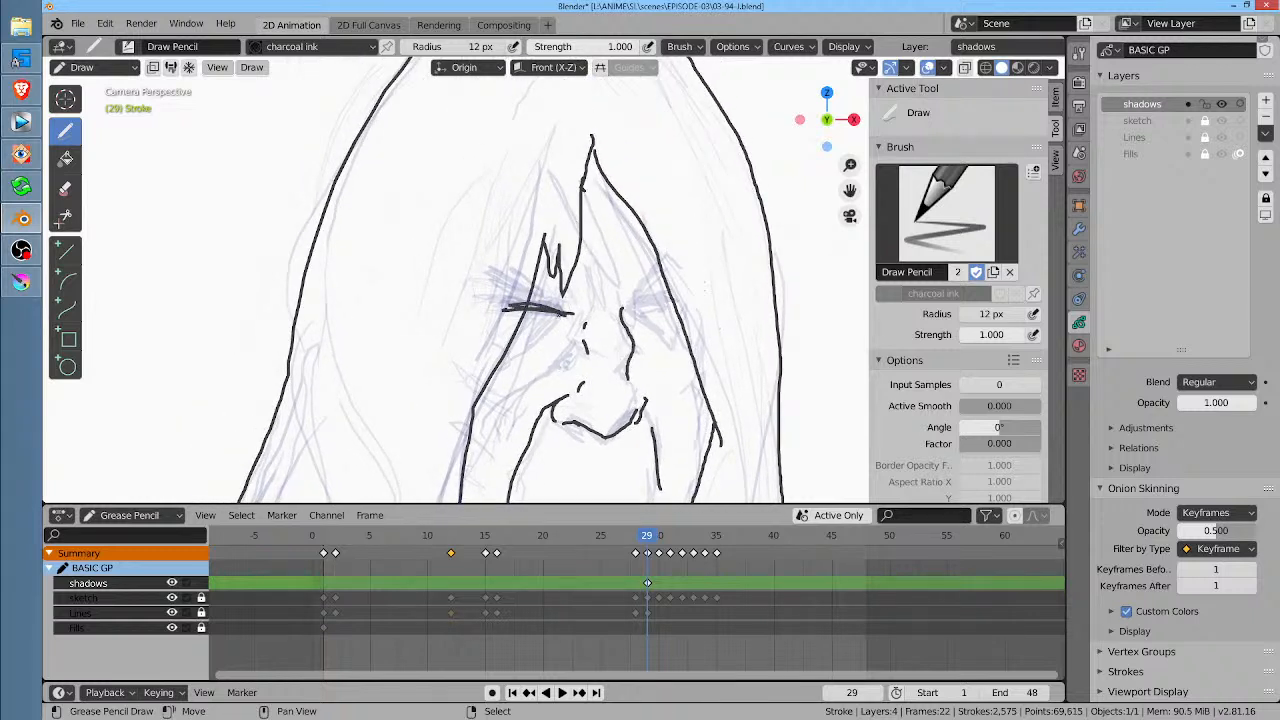
{"action": "mouse_move", "coordinate": [626, 312]}
{"action": "left_mouse_down"}
{"action": "mouse_move", "coordinate": [694, 294]}
{"action": "mouse_move", "coordinate": [678, 248]}
{"action": "left_mouse_up"}
{"action": "left_click_drag", "start_coordinate": [626, 304], "coordinate": [684, 254]}
{"action": "mouse_move", "coordinate": [581, 300]}
{"action": "left_mouse_down"}
{"action": "mouse_move", "coordinate": [574, 315]}
{"action": "mouse_move", "coordinate": [504, 262]}
{"action": "left_mouse_up"}
{"action": "mouse_move", "coordinate": [570, 314]}
{"action": "left_mouse_down"}
{"action": "mouse_move", "coordinate": [500, 260]}
{"action": "mouse_move", "coordinate": [483, 265]}
{"action": "left_mouse_up"}
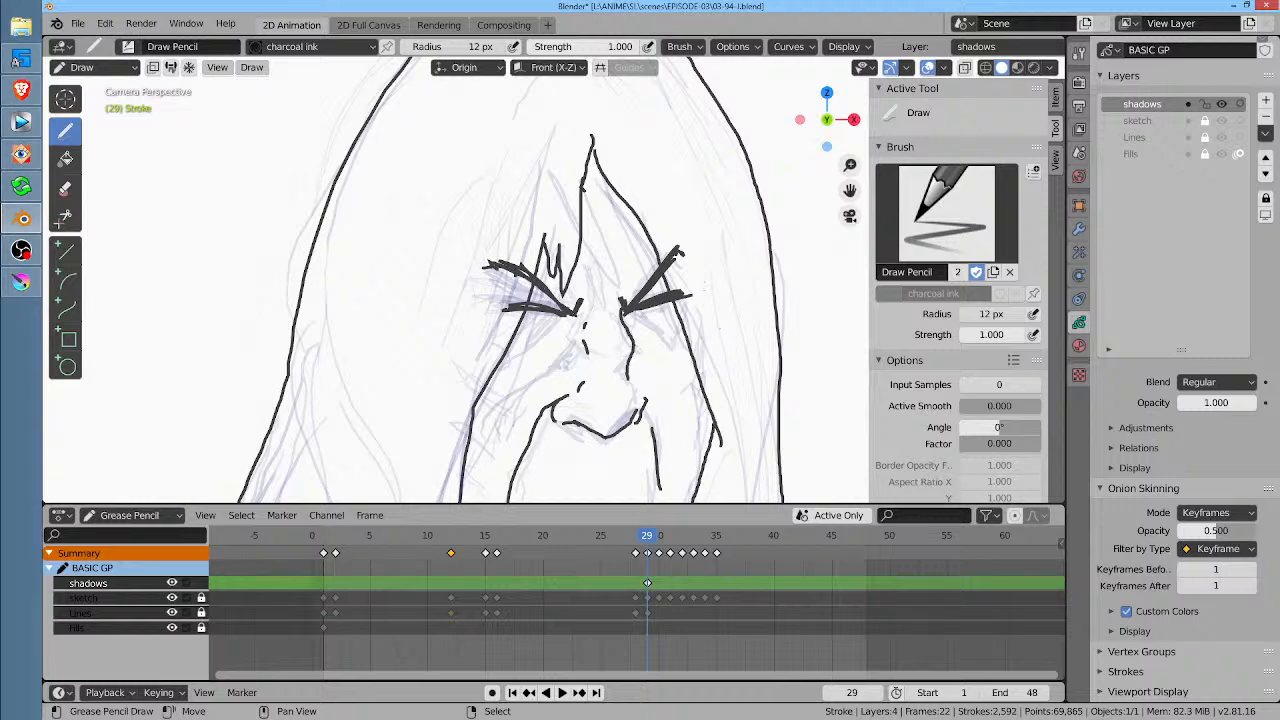
{"action": "left_click_drag", "start_coordinate": [588, 302], "coordinate": [576, 314]}
{"action": "mouse_move", "coordinate": [558, 299]}
{"action": "left_mouse_down"}
{"action": "mouse_move", "coordinate": [544, 303]}
{"action": "mouse_move", "coordinate": [608, 310]}
{"action": "left_mouse_up"}
Step: Ink the curved lines under both eyes and short wrinkles on the cheeks, undoing a stray stroke
{"action": "middle_click_drag", "start_coordinate": [720, 283], "coordinate": [749, 223]}
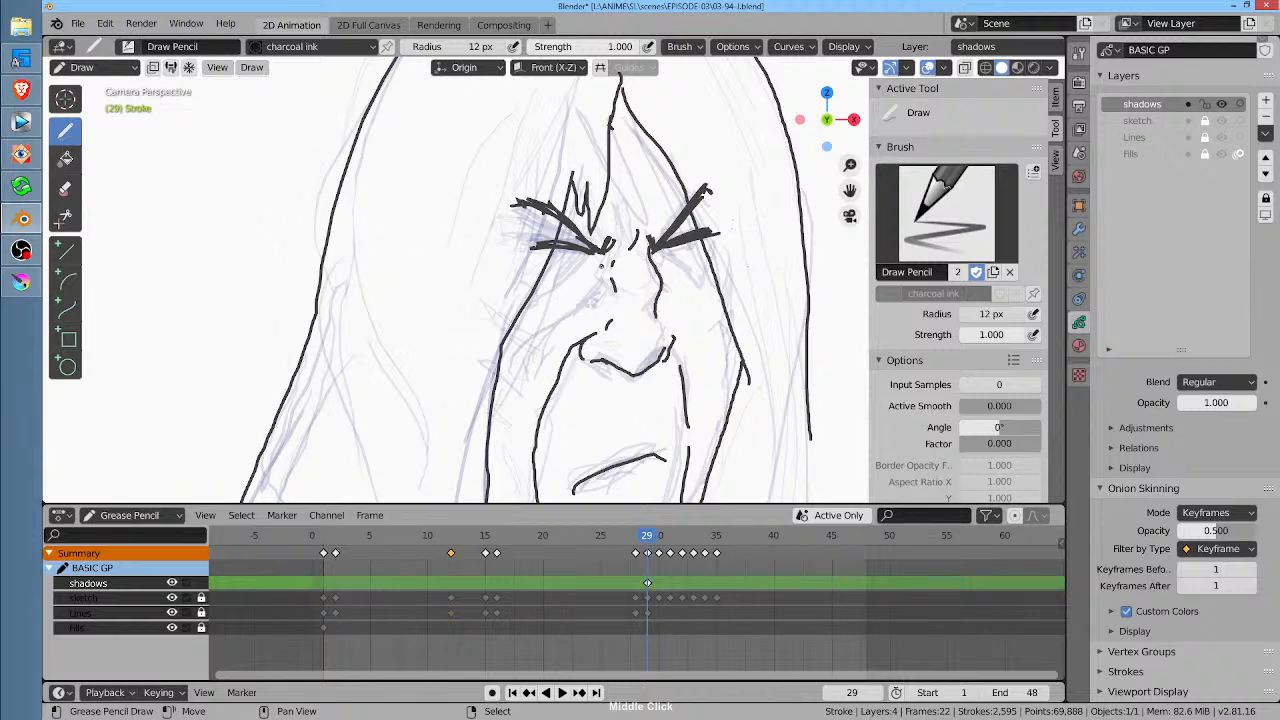
{"action": "left_click_drag", "start_coordinate": [604, 262], "coordinate": [536, 334]}
{"action": "left_click_drag", "start_coordinate": [660, 268], "coordinate": [708, 301]}
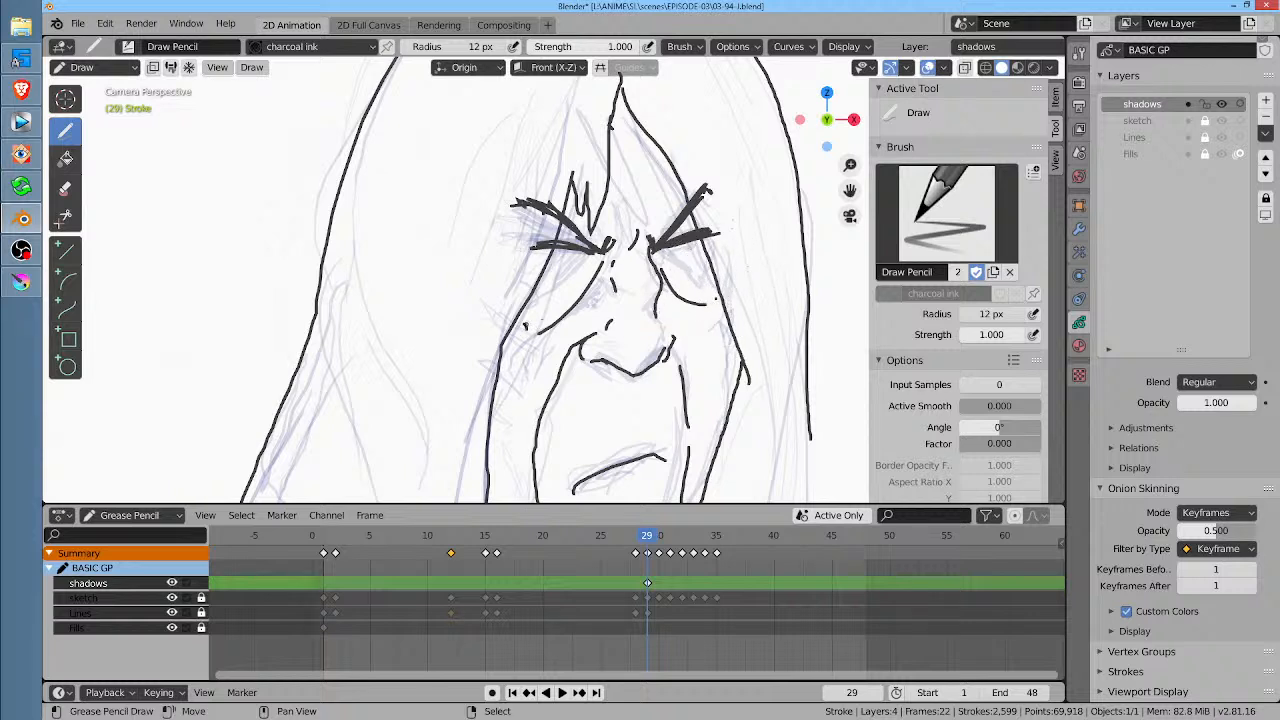
{"action": "key", "text": "ctrl+z"}
{"action": "left_click_drag", "start_coordinate": [519, 325], "coordinate": [526, 328]}
{"action": "left_click_drag", "start_coordinate": [671, 325], "coordinate": [696, 343]}
Step: Ink the left shoulder and upper arm down past the camera frame, with two fold lines inside the sleeve
{"action": "scroll", "coordinate": [760, 315], "scroll_direction": "down", "scroll_amount": 5}
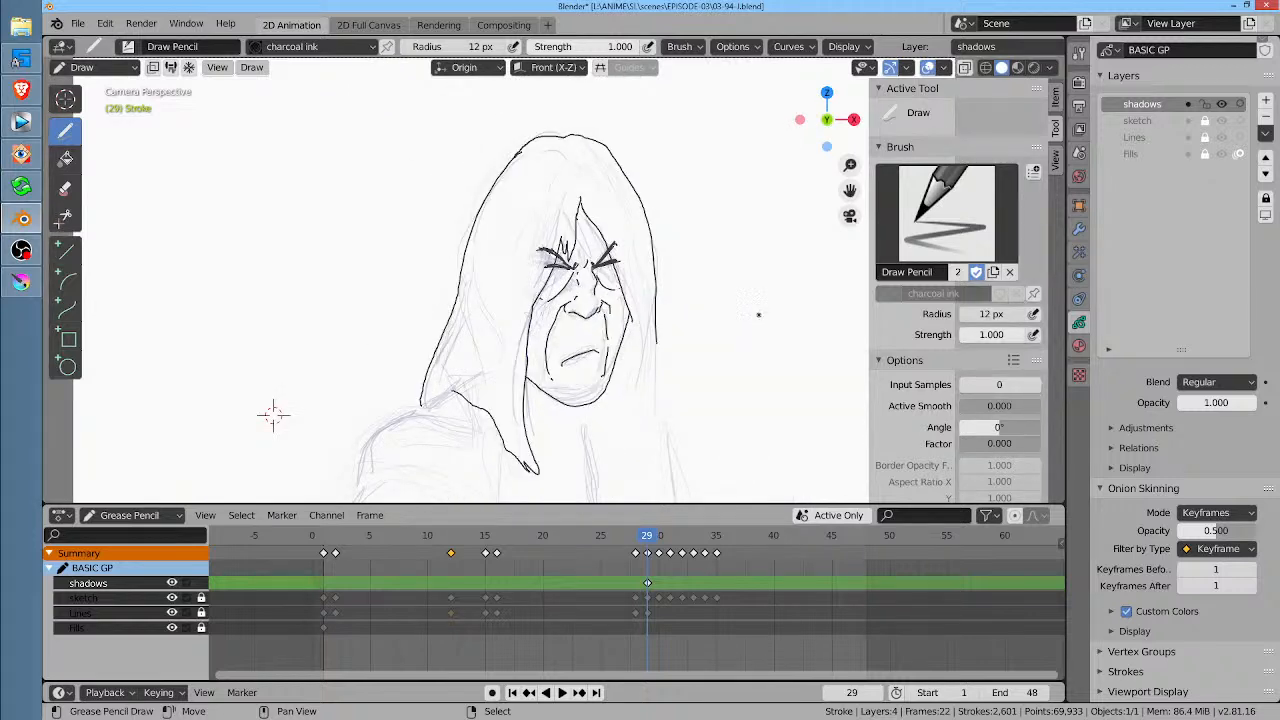
{"action": "middle_click_drag", "start_coordinate": [600, 330], "coordinate": [688, 268]}
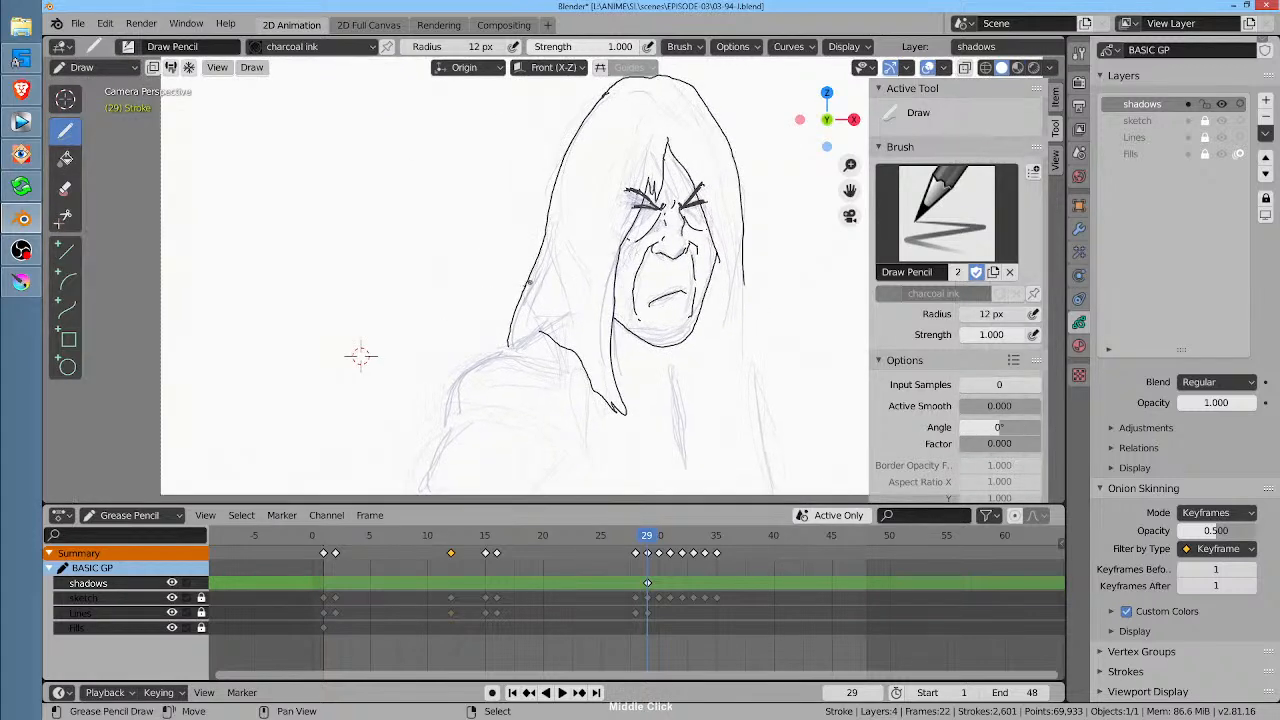
{"action": "mouse_move", "coordinate": [522, 336]}
{"action": "left_mouse_down"}
{"action": "mouse_move", "coordinate": [470, 366]}
{"action": "mouse_move", "coordinate": [530, 358]}
{"action": "mouse_move", "coordinate": [560, 394]}
{"action": "mouse_move", "coordinate": [570, 495]}
{"action": "left_mouse_up"}
{"action": "middle_click_drag", "start_coordinate": [360, 354], "coordinate": [374, 251]}
{"action": "mouse_move", "coordinate": [480, 267]}
{"action": "left_mouse_down"}
{"action": "mouse_move", "coordinate": [448, 408]}
{"action": "mouse_move", "coordinate": [598, 399]}
{"action": "left_mouse_up"}
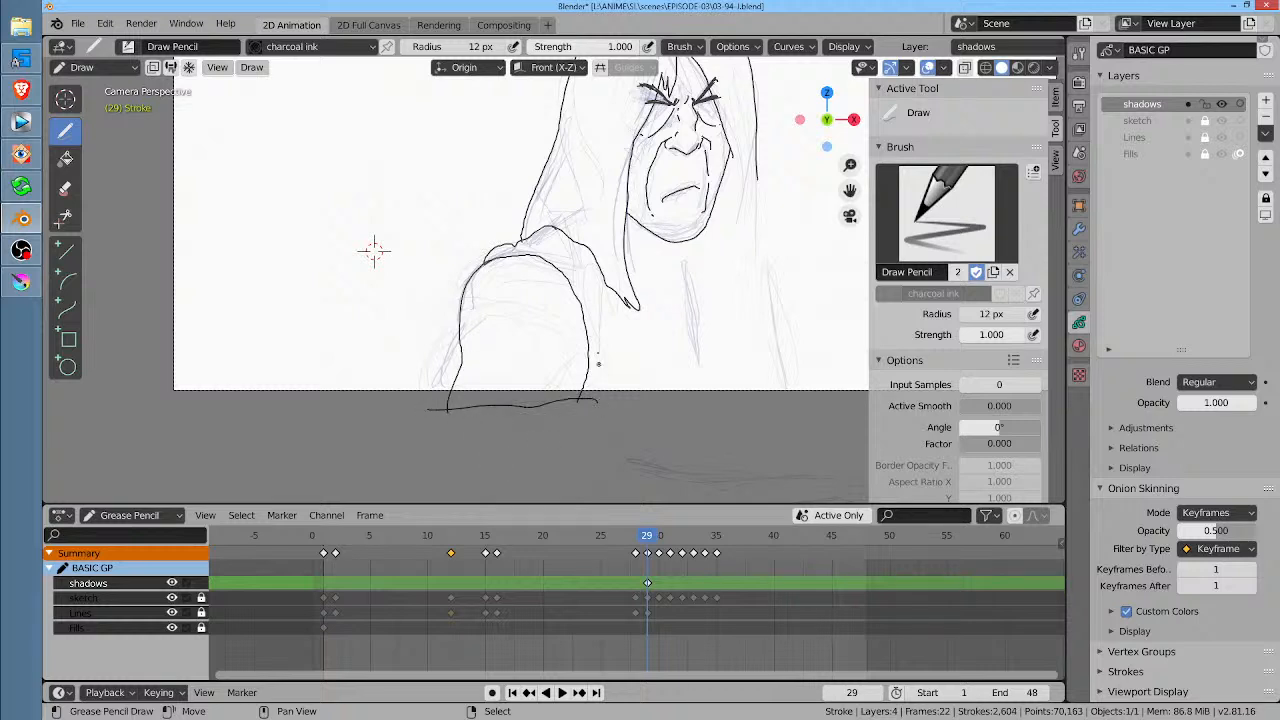
{"action": "left_click_drag", "start_coordinate": [577, 338], "coordinate": [530, 390]}
{"action": "left_click_drag", "start_coordinate": [478, 340], "coordinate": [493, 374]}
Step: Ink the cloth edge running beside the left shoulder and short crease lines on the chest
{"action": "middle_click_drag", "start_coordinate": [373, 250], "coordinate": [320, 300]}
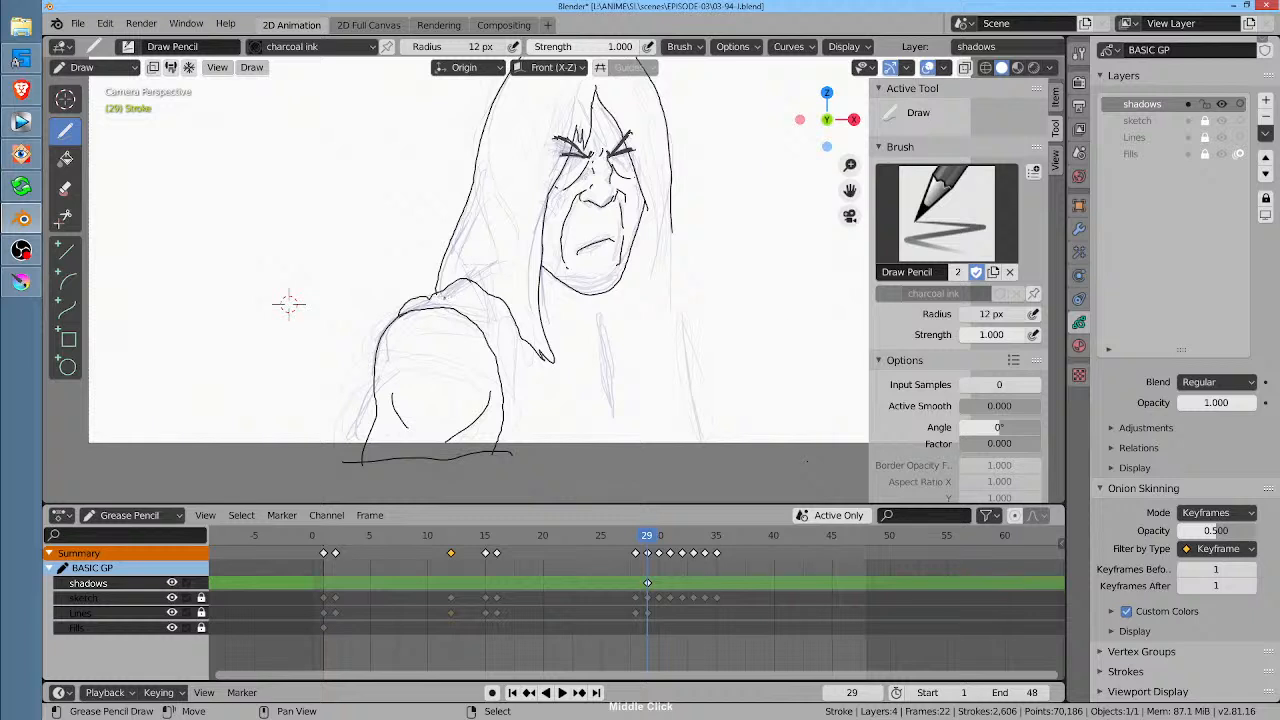
{"action": "mouse_move", "coordinate": [462, 300]}
{"action": "left_mouse_down"}
{"action": "mouse_move", "coordinate": [510, 364]}
{"action": "mouse_move", "coordinate": [522, 430]}
{"action": "left_mouse_up"}
{"action": "left_click_drag", "start_coordinate": [528, 365], "coordinate": [540, 378]}
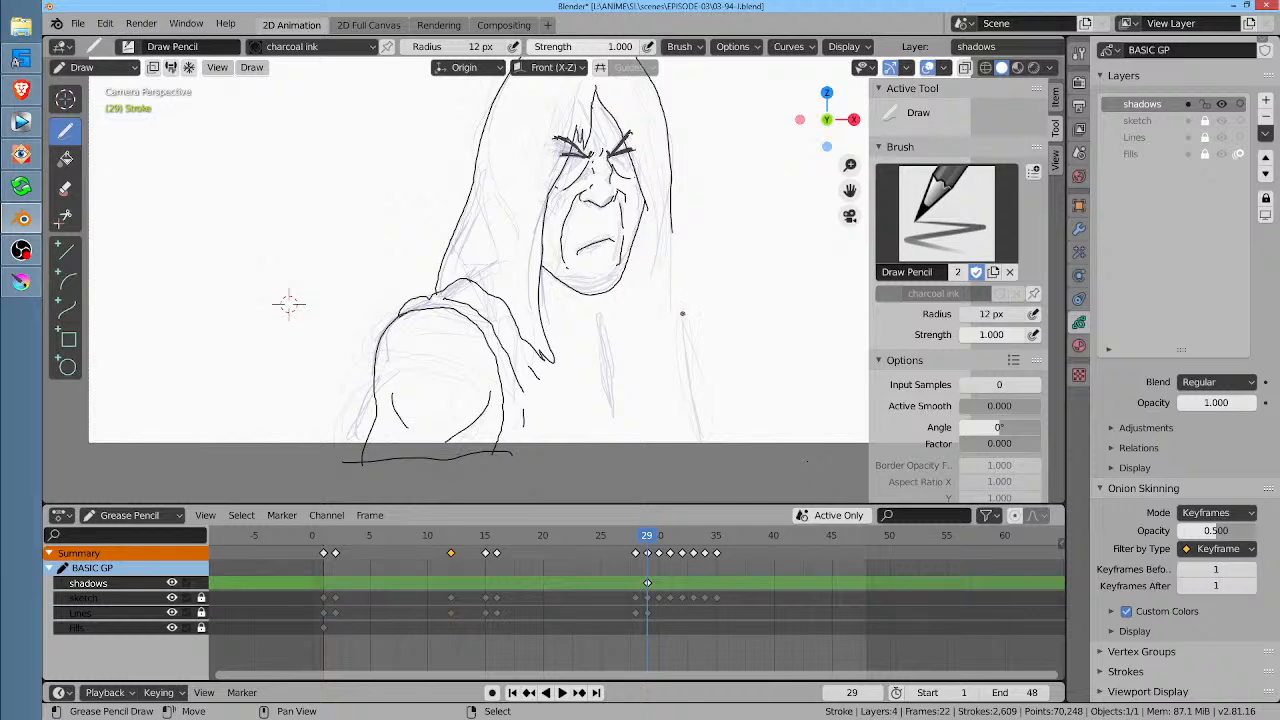
Step: Ink the neck below the chin and the outer collar lines descending to the chest
{"action": "middle_click_drag", "start_coordinate": [288, 303], "coordinate": [249, 326]}
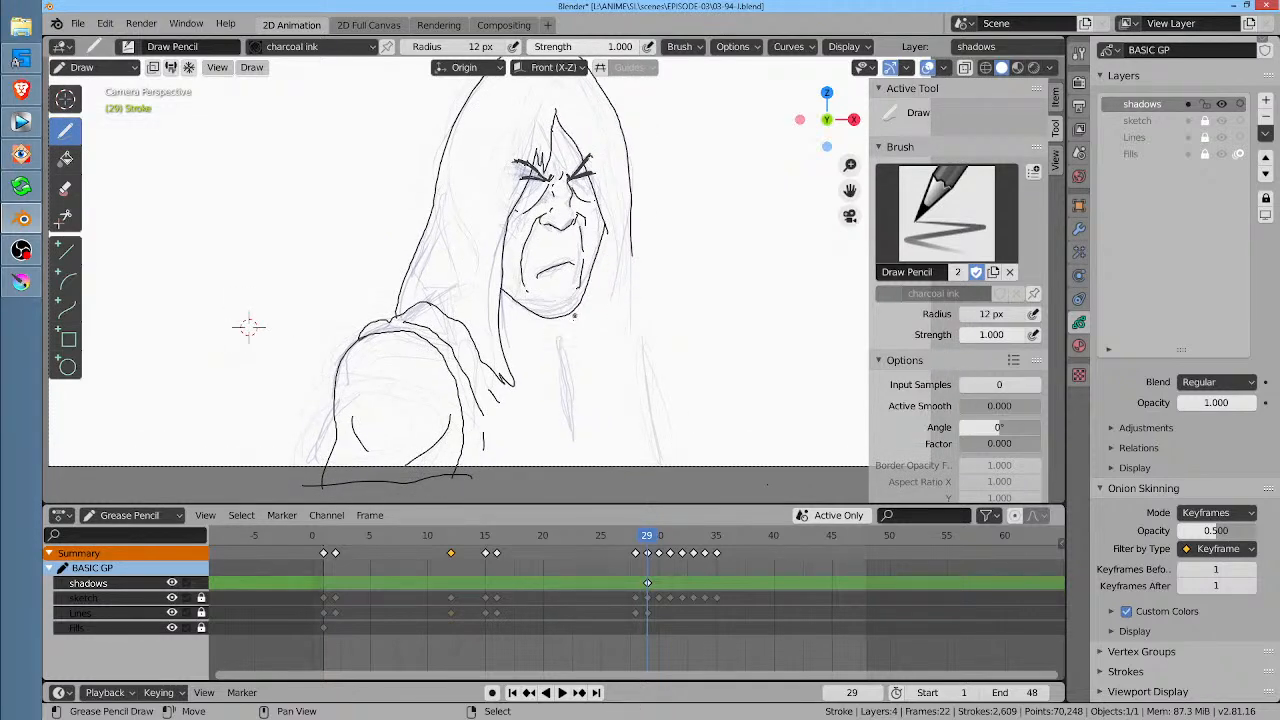
{"action": "mouse_move", "coordinate": [571, 315]}
{"action": "left_mouse_down"}
{"action": "mouse_move", "coordinate": [565, 387]}
{"action": "mouse_move", "coordinate": [508, 346]}
{"action": "left_mouse_up"}
{"action": "left_click_drag", "start_coordinate": [565, 384], "coordinate": [585, 445]}
{"action": "middle_click_drag", "start_coordinate": [249, 327], "coordinate": [281, 269], "text": "shift"}
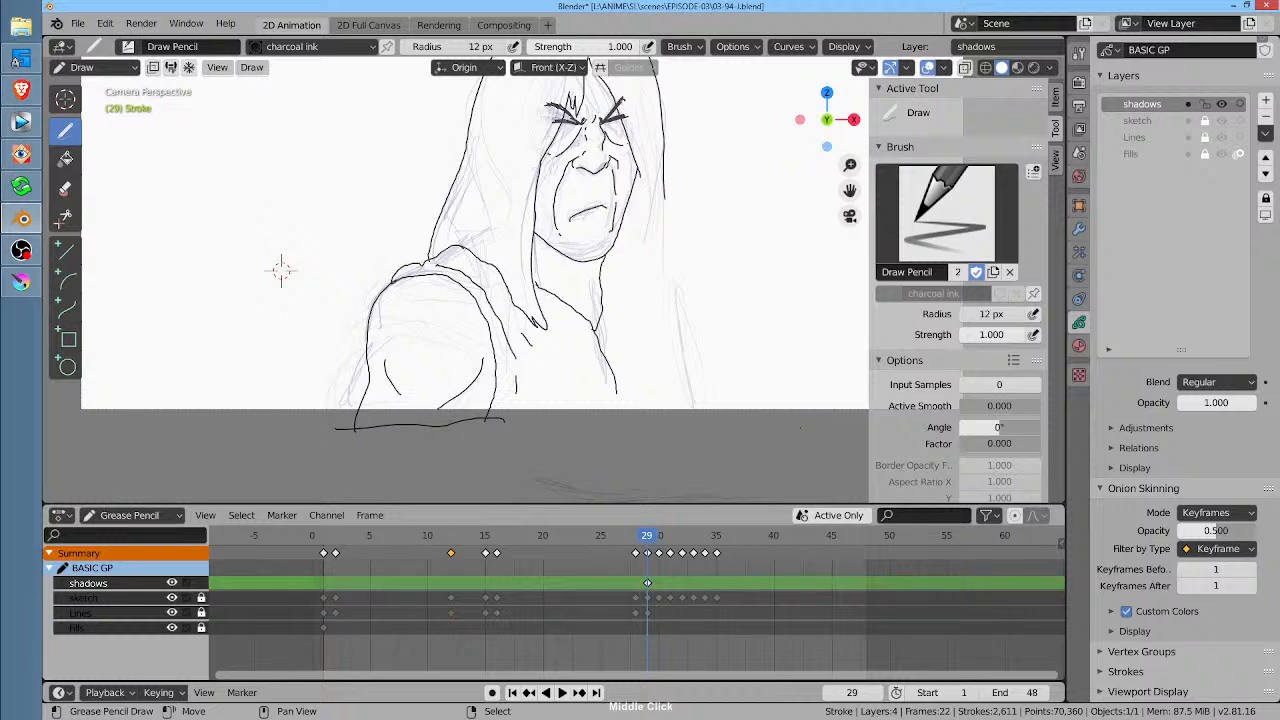
Step: Ink the inner collar edges and right shoulder, then close the torso with a line below the camera frame
{"action": "left_click_drag", "start_coordinate": [540, 286], "coordinate": [612, 370]}
{"action": "left_click_drag", "start_coordinate": [603, 282], "coordinate": [608, 362]}
{"action": "mouse_move", "coordinate": [601, 266]}
{"action": "left_mouse_down"}
{"action": "mouse_move", "coordinate": [660, 308]}
{"action": "mouse_move", "coordinate": [677, 445]}
{"action": "left_mouse_up"}
{"action": "left_click_drag", "start_coordinate": [502, 425], "coordinate": [687, 432]}
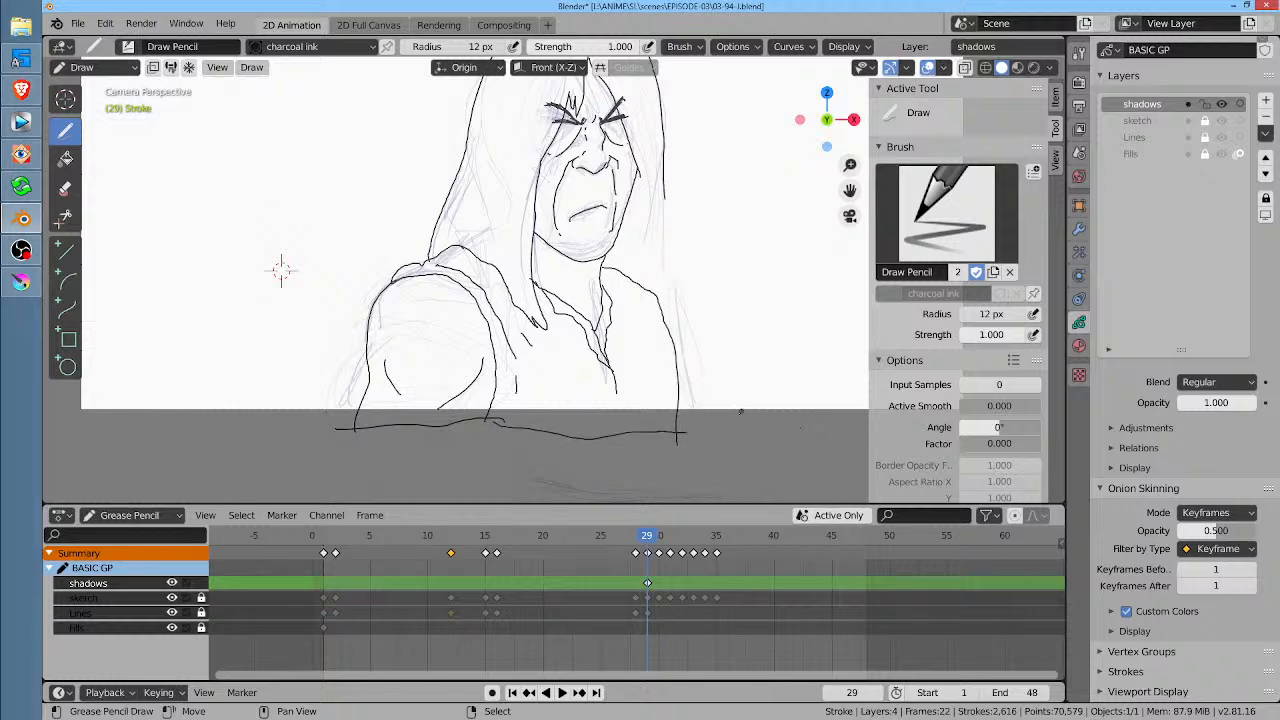
Step: Ink the right arm's outer contour and extend the hood's right edge down to the shoulder
{"action": "middle_click_drag", "start_coordinate": [709, 433], "coordinate": [594, 443]}
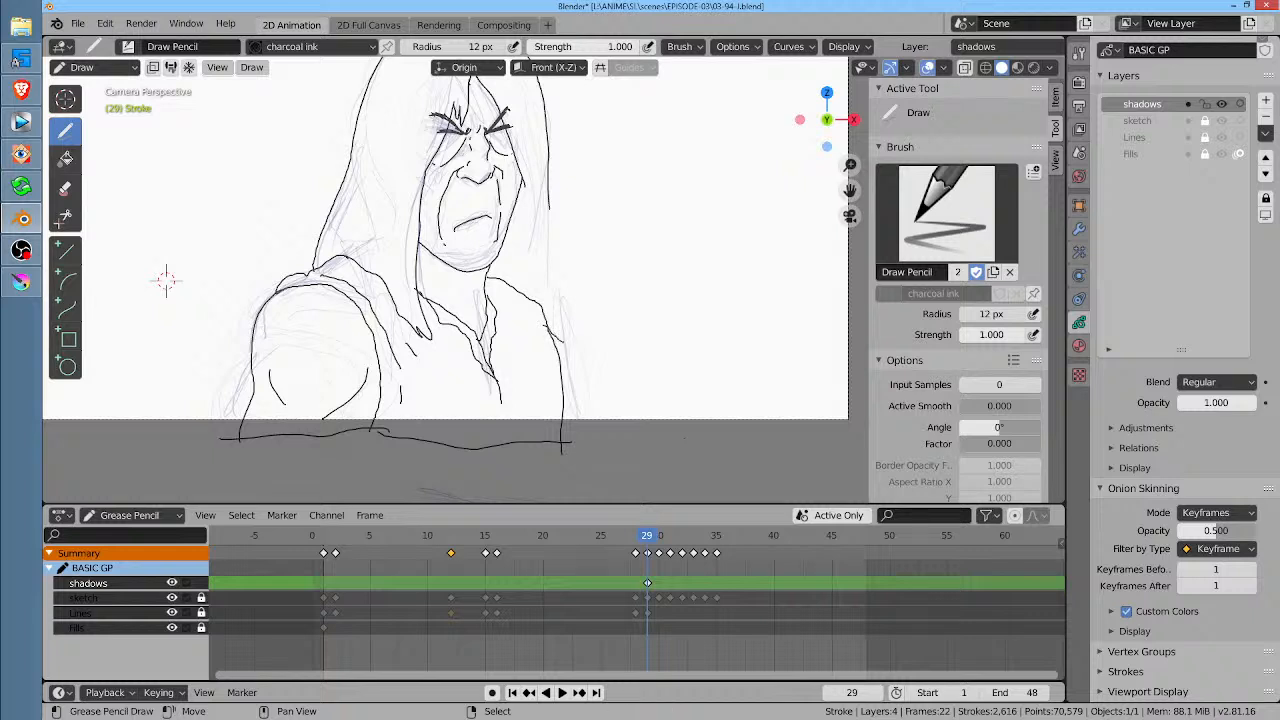
{"action": "mouse_move", "coordinate": [556, 330]}
{"action": "left_mouse_down"}
{"action": "mouse_move", "coordinate": [581, 415]}
{"action": "mouse_move", "coordinate": [562, 442]}
{"action": "left_mouse_up"}
{"action": "mouse_move", "coordinate": [557, 328]}
{"action": "left_mouse_down", "text": "ctrl"}
{"action": "mouse_move", "coordinate": [526, 286]}
{"action": "mouse_move", "coordinate": [541, 292]}
{"action": "mouse_move", "coordinate": [514, 296]}
{"action": "mouse_move", "coordinate": [561, 348]}
{"action": "mouse_move", "coordinate": [555, 318]}
{"action": "mouse_move", "coordinate": [585, 304]}
{"action": "mouse_move", "coordinate": [549, 327]}
{"action": "mouse_move", "coordinate": [559, 362]}
{"action": "mouse_move", "coordinate": [571, 344]}
{"action": "left_mouse_up", "text": "ctrl"}
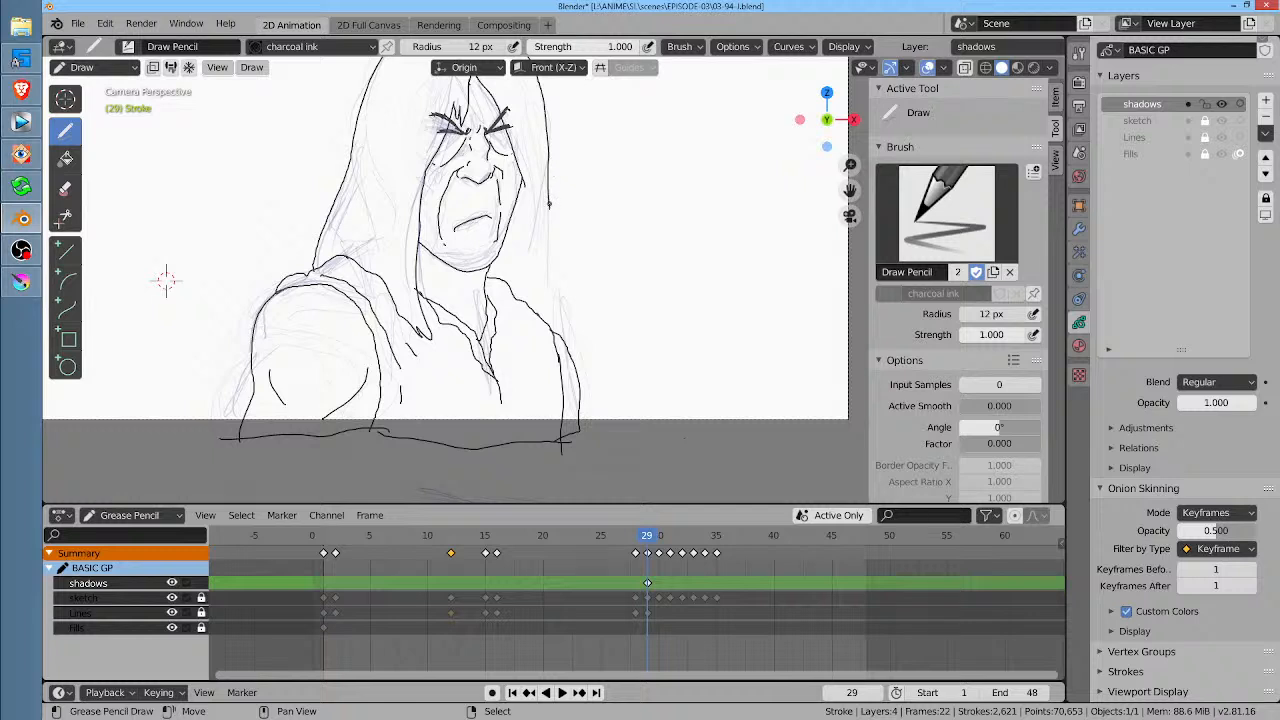
{"action": "left_click_drag", "start_coordinate": [547, 218], "coordinate": [540, 297]}
{"action": "scroll", "coordinate": [650, 285], "scroll_direction": "down", "scroll_amount": 3}
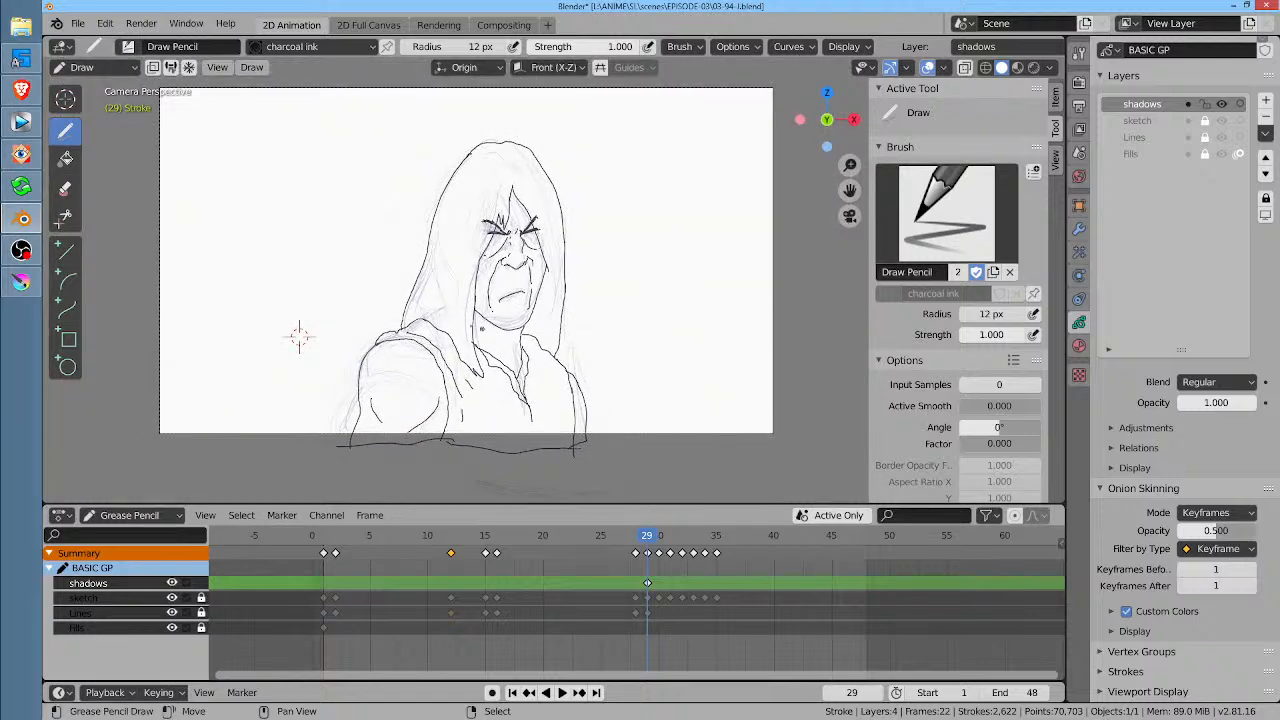
Step: Reduce the Grab sculpt brush radius to 125 px and nudge the left shoulder strokes toward the sketch
{"action": "key", "text": "ctrl+Tab"}
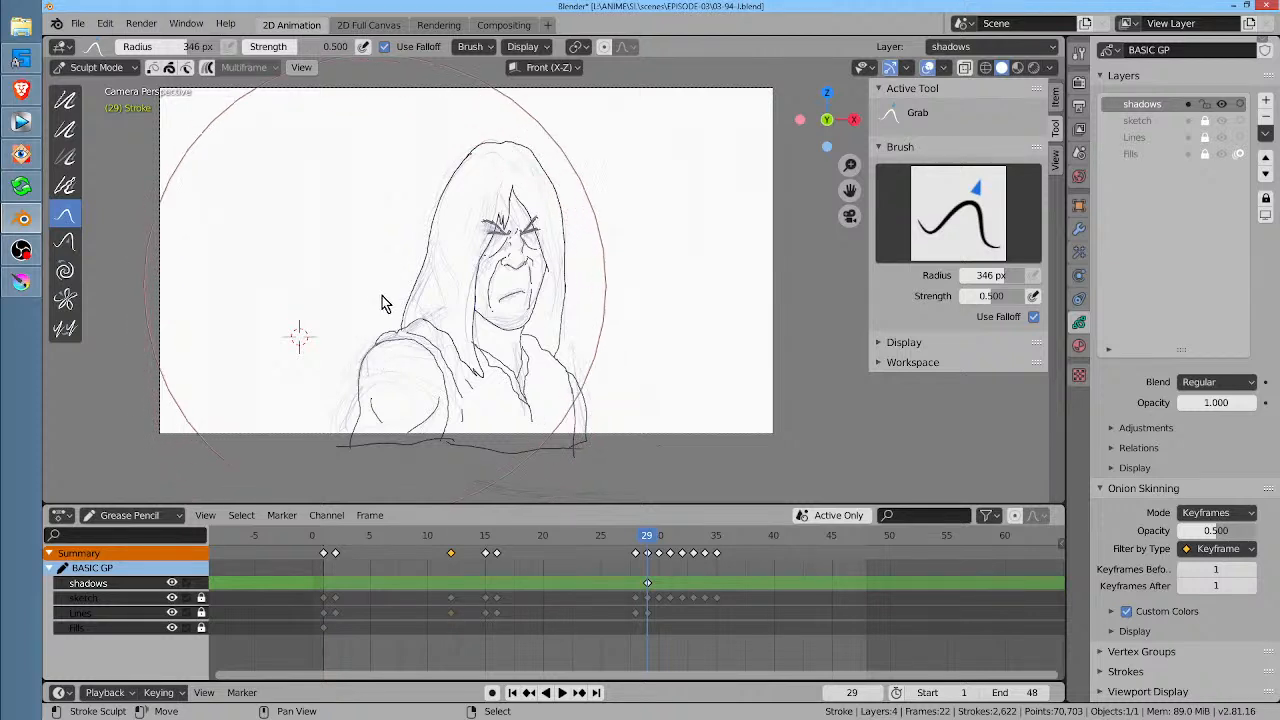
{"action": "key", "text": "f"}
{"action": "left_click", "coordinate": [352, 354]}
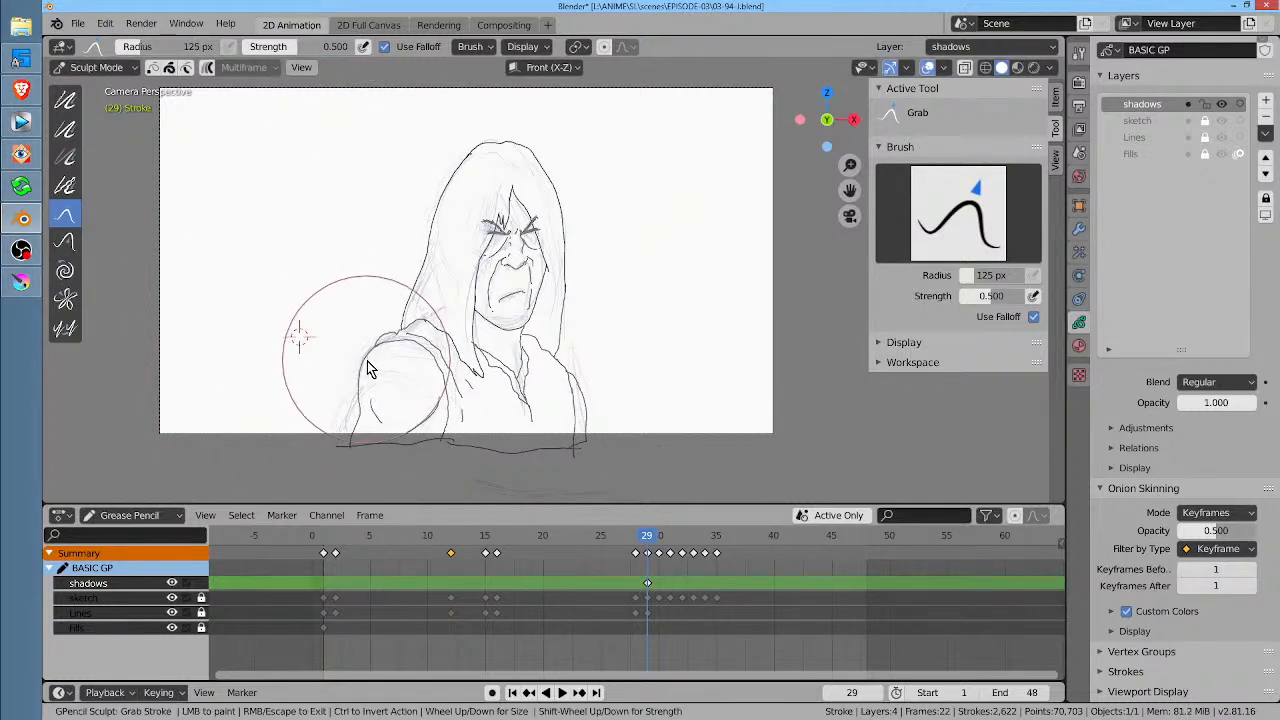
{"action": "left_click_drag", "start_coordinate": [366, 370], "coordinate": [369, 361]}
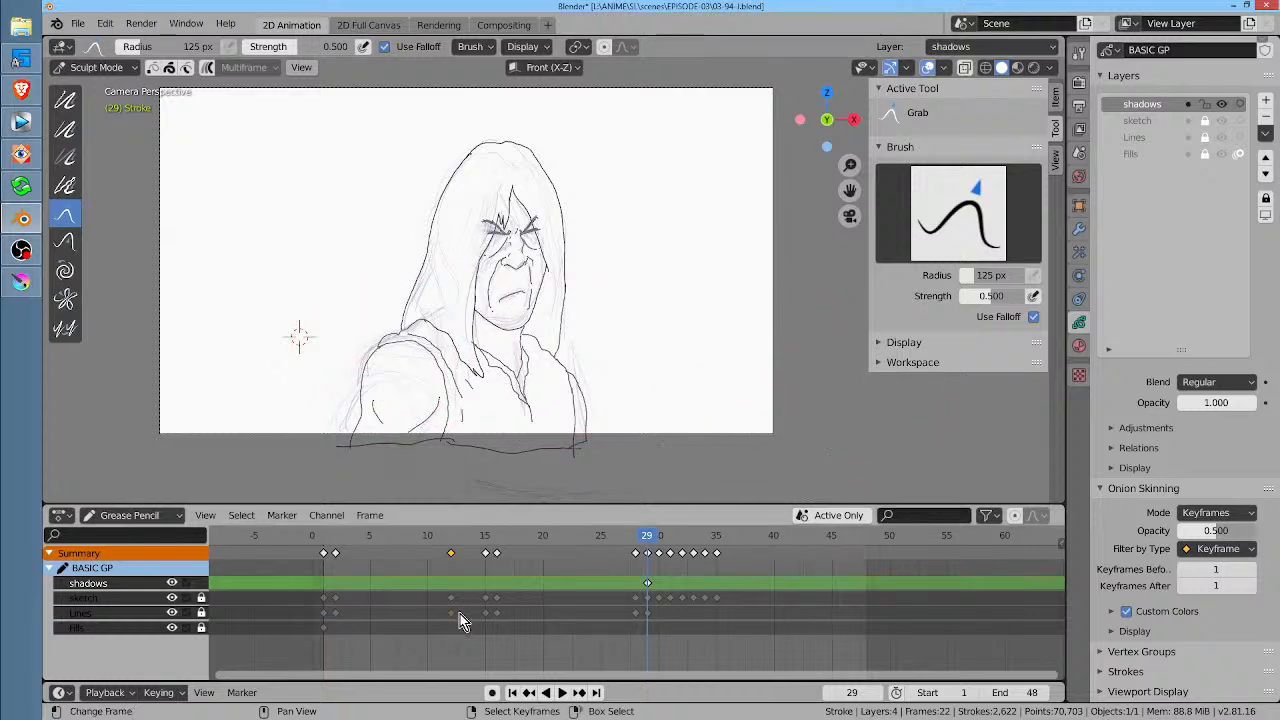
Step: Select all strokes on the shadows layer at frame 29 and move them to the Lines layer
{"action": "left_click", "coordinate": [126, 613]}
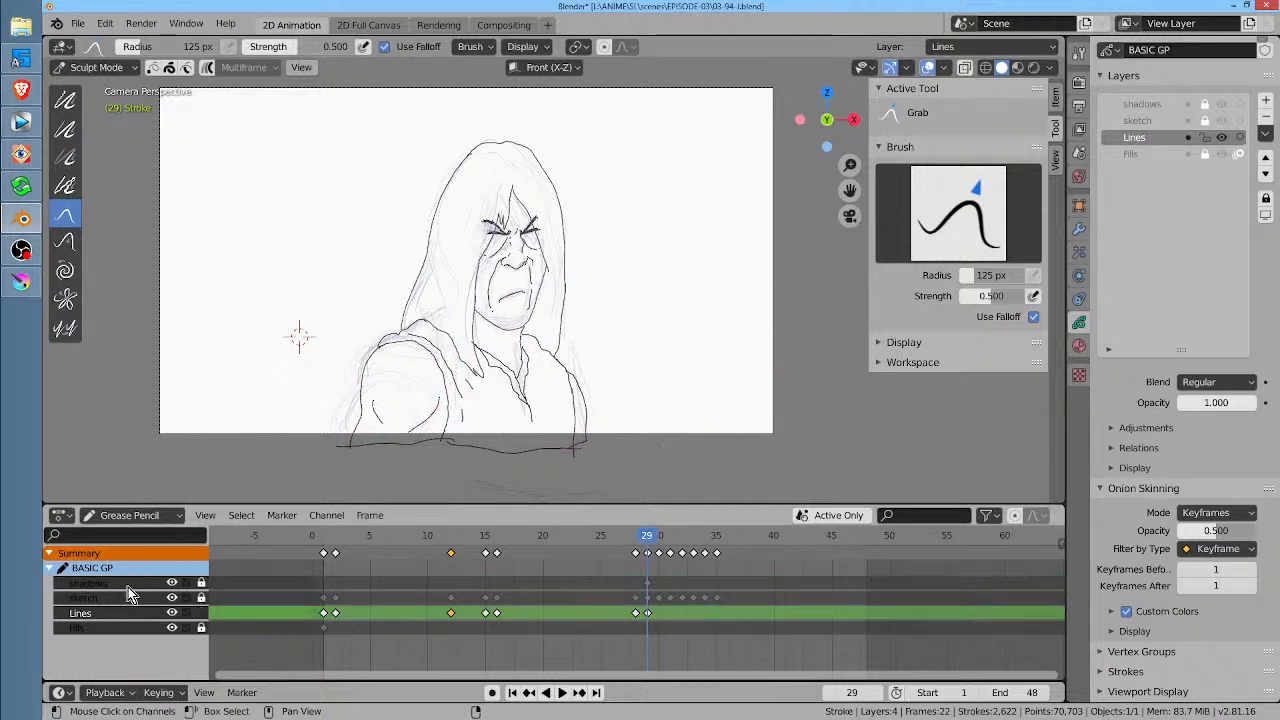
{"action": "left_click", "coordinate": [130, 584]}
{"action": "middle_click_drag", "start_coordinate": [605, 253], "coordinate": [606, 249], "text": "shift"}
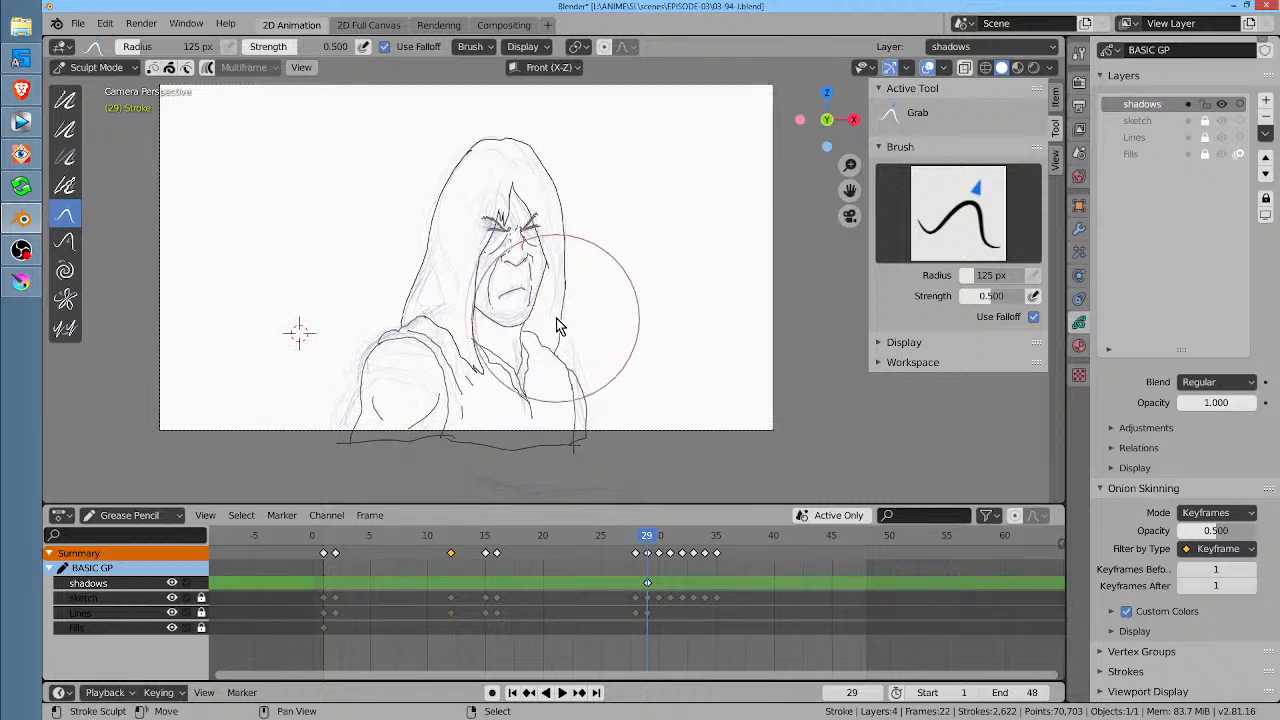
{"action": "key", "text": "Tab"}
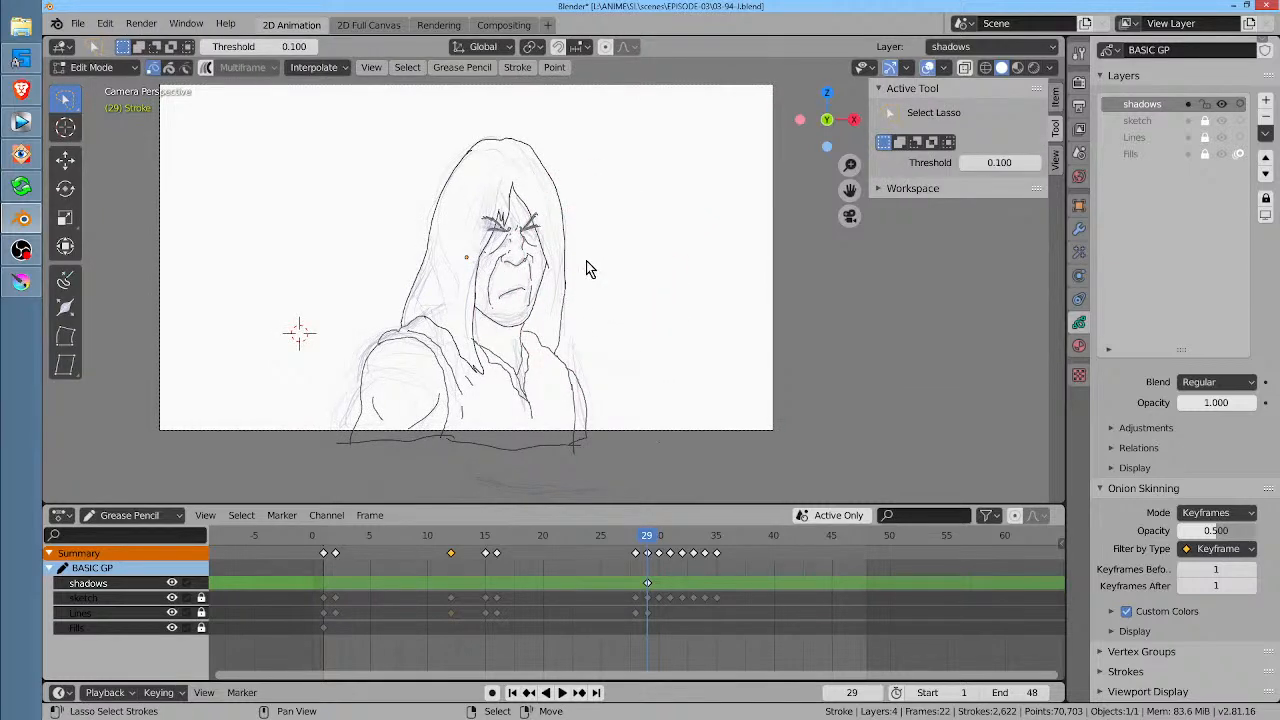
{"action": "key", "text": "a"}
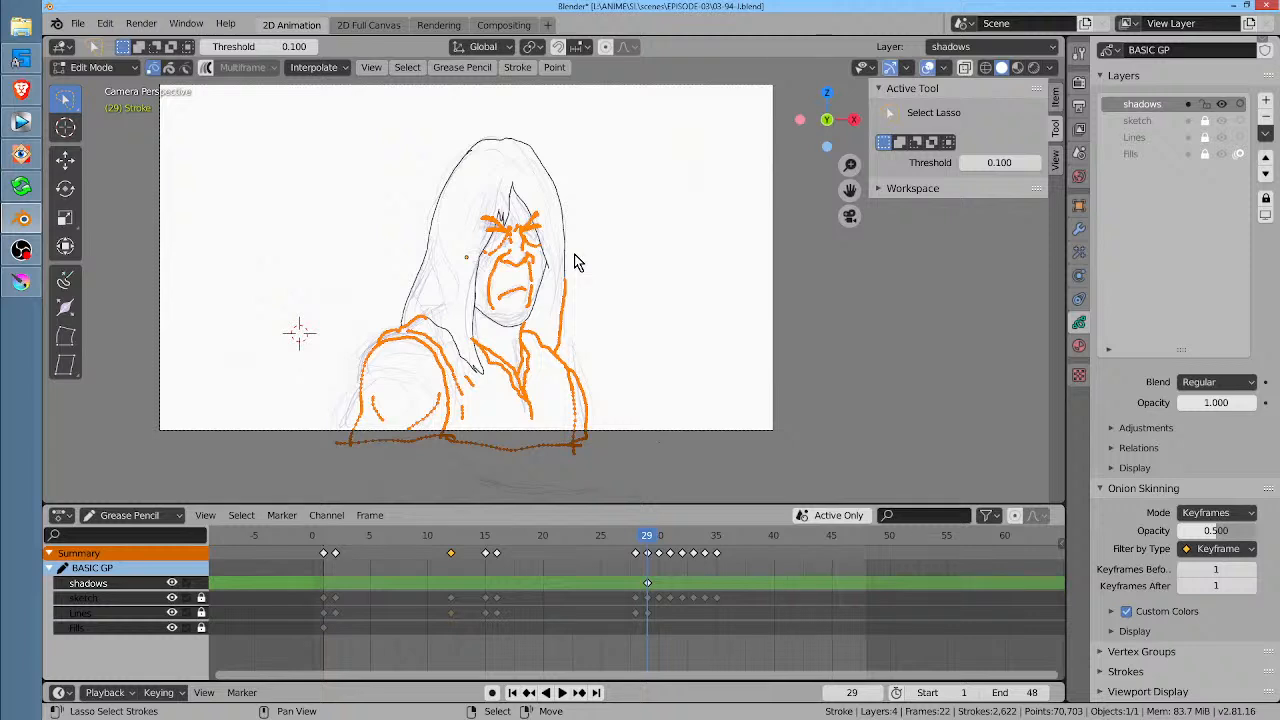
{"action": "key", "text": "m"}
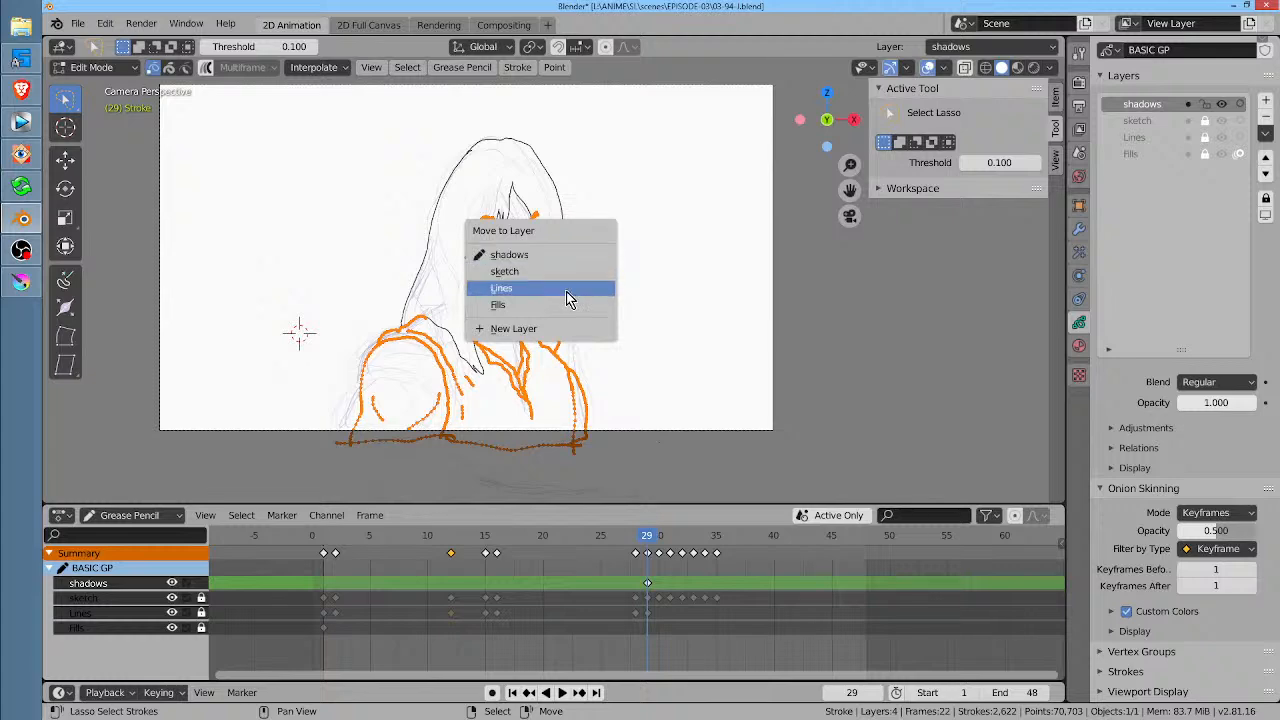
{"action": "left_click", "coordinate": [571, 288]}
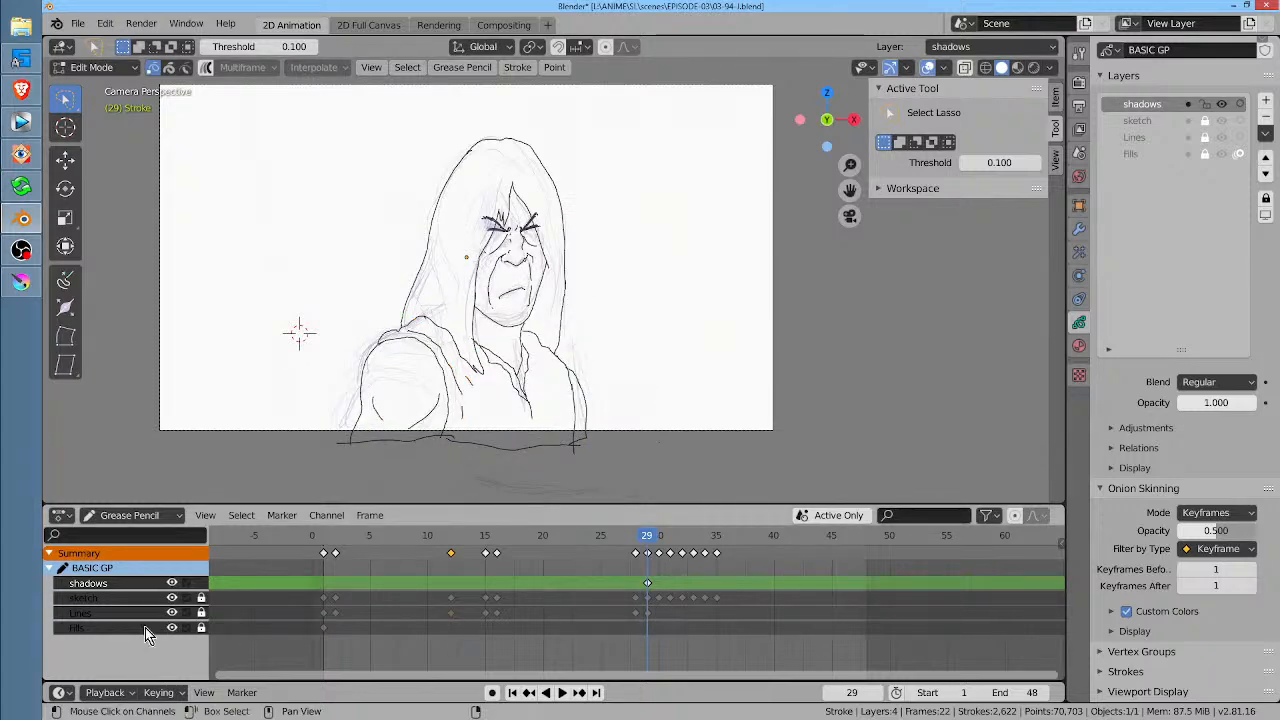
Step: Make the Lines layer active, inspect its strokes at frame 29 and return to Draw mode
{"action": "left_click", "coordinate": [90, 612]}
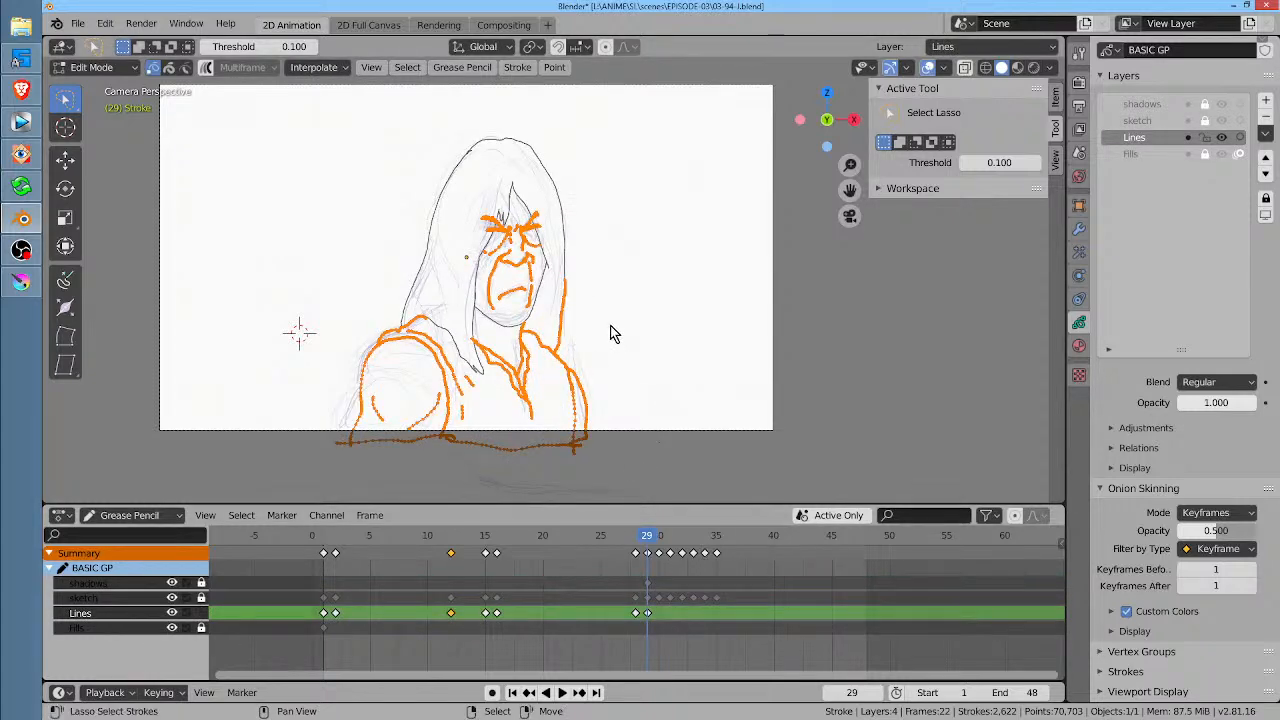
{"action": "scroll", "coordinate": [609, 330], "scroll_direction": "up", "scroll_amount": 7}
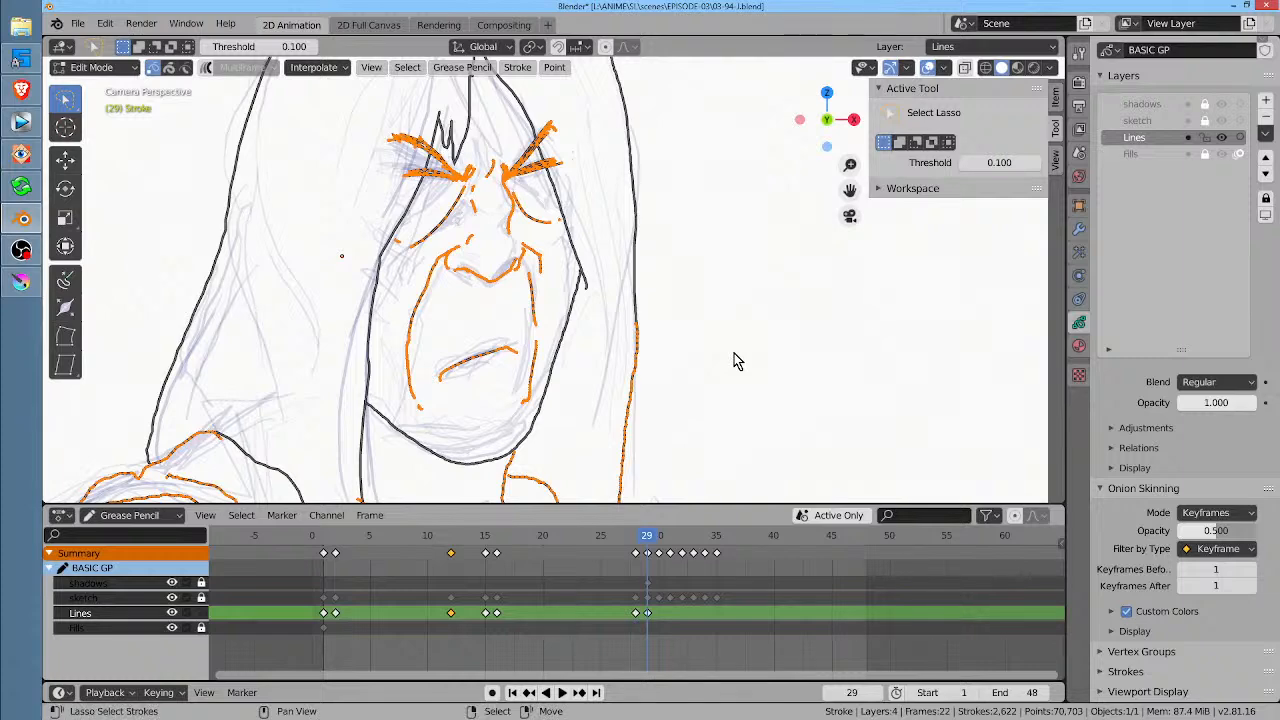
{"action": "key", "text": "Tab"}
{"action": "scroll", "coordinate": [209, 374], "scroll_direction": "down", "scroll_amount": 6}
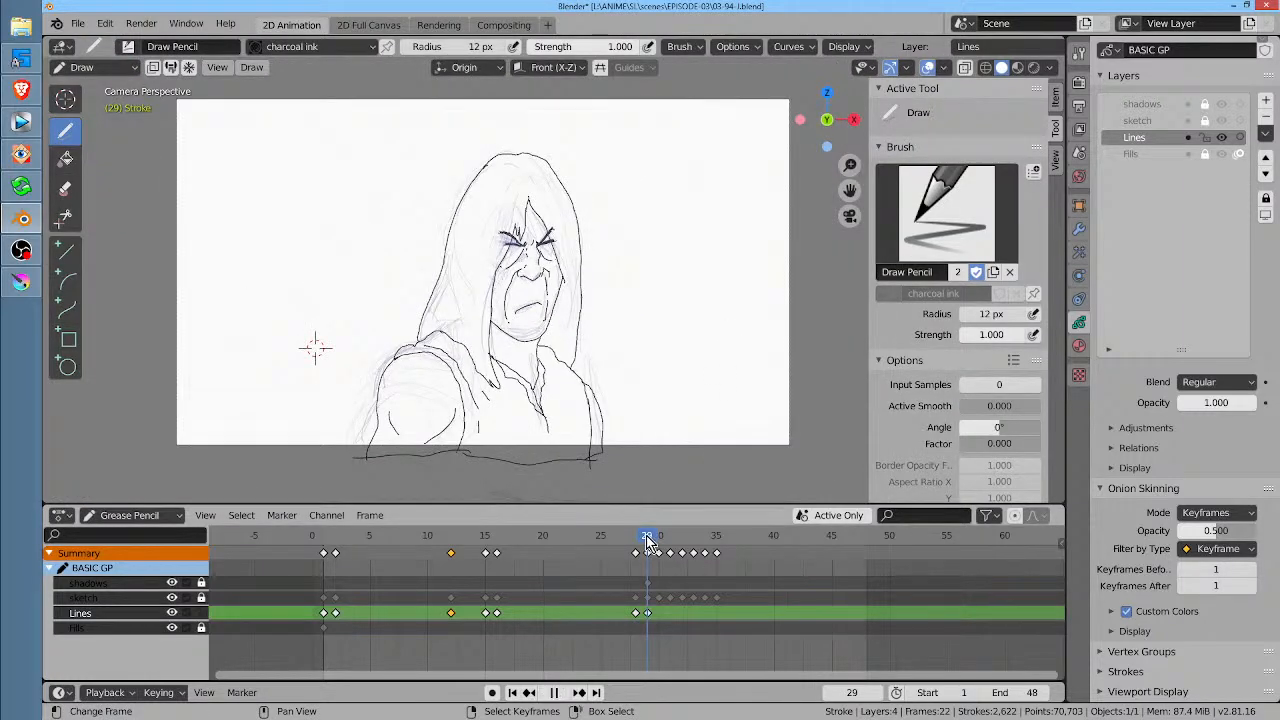
Step: Go to frame 30 and ink the fringe strand and both sides of the hood's outer outline over the sketch
{"action": "left_click", "coordinate": [659, 538]}
{"action": "key", "text": "Escape"}
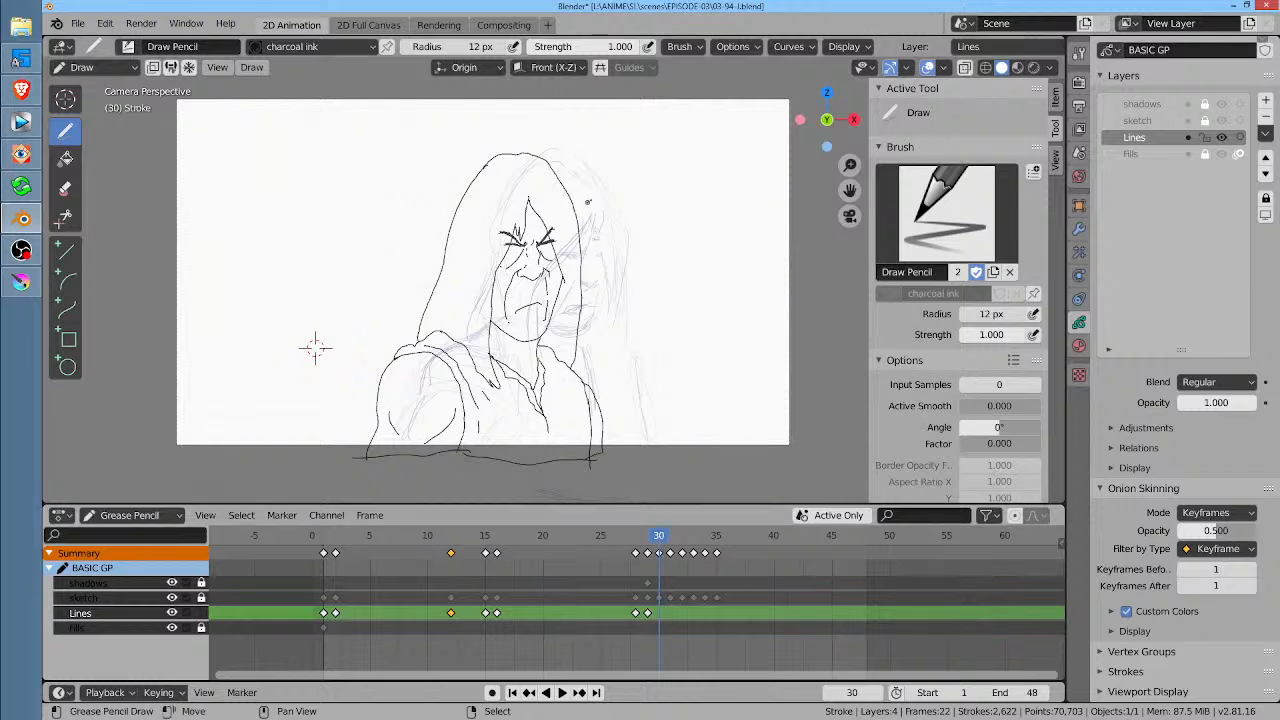
{"action": "left_click_drag", "start_coordinate": [597, 205], "coordinate": [577, 246]}
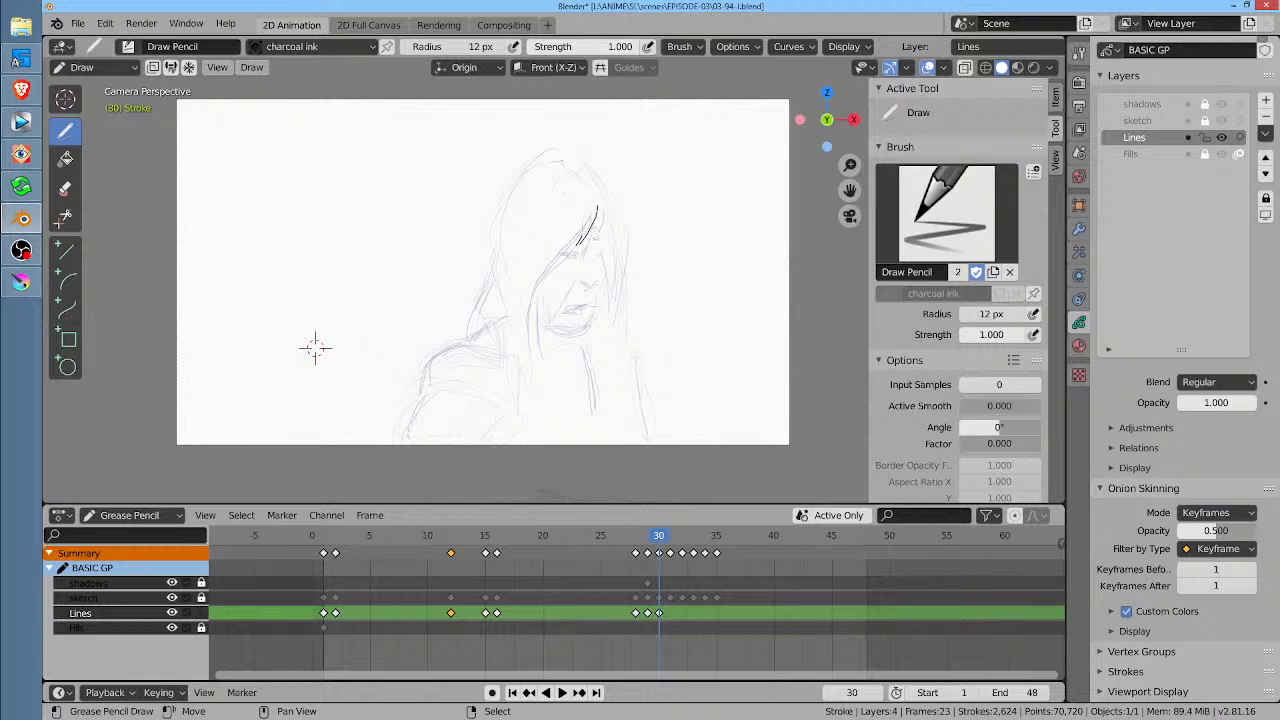
{"action": "mouse_move", "coordinate": [566, 161]}
{"action": "left_mouse_down"}
{"action": "mouse_move", "coordinate": [513, 179]}
{"action": "mouse_move", "coordinate": [453, 342]}
{"action": "left_mouse_up"}
{"action": "mouse_move", "coordinate": [552, 158]}
{"action": "left_mouse_down"}
{"action": "mouse_move", "coordinate": [590, 165]}
{"action": "mouse_move", "coordinate": [618, 212]}
{"action": "mouse_move", "coordinate": [626, 324]}
{"action": "left_mouse_up"}
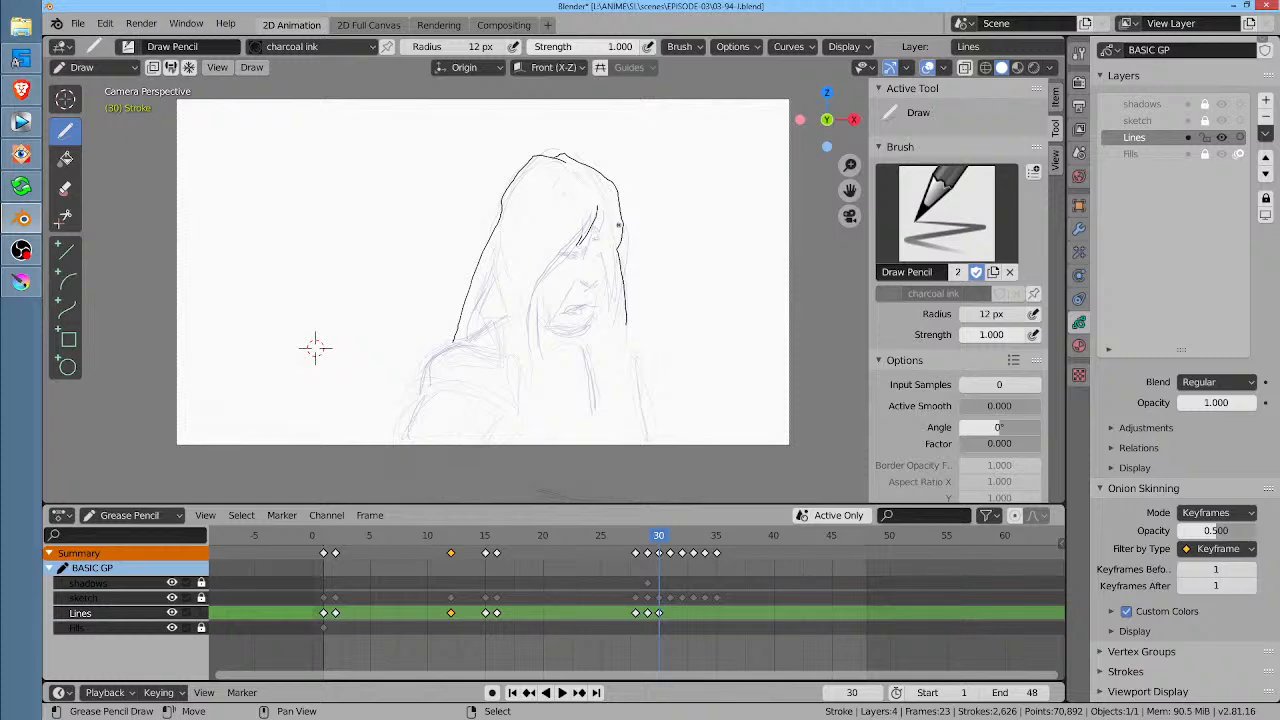
Step: Ink the hood's inner edge beside the face down to a jagged tip and back up to the shoulder, refining the short fringe strands
{"action": "middle_click_drag", "start_coordinate": [630, 218], "coordinate": [716, 145], "text": "ctrl"}
{"action": "middle_click_drag", "start_coordinate": [718, 143], "coordinate": [648, 228]}
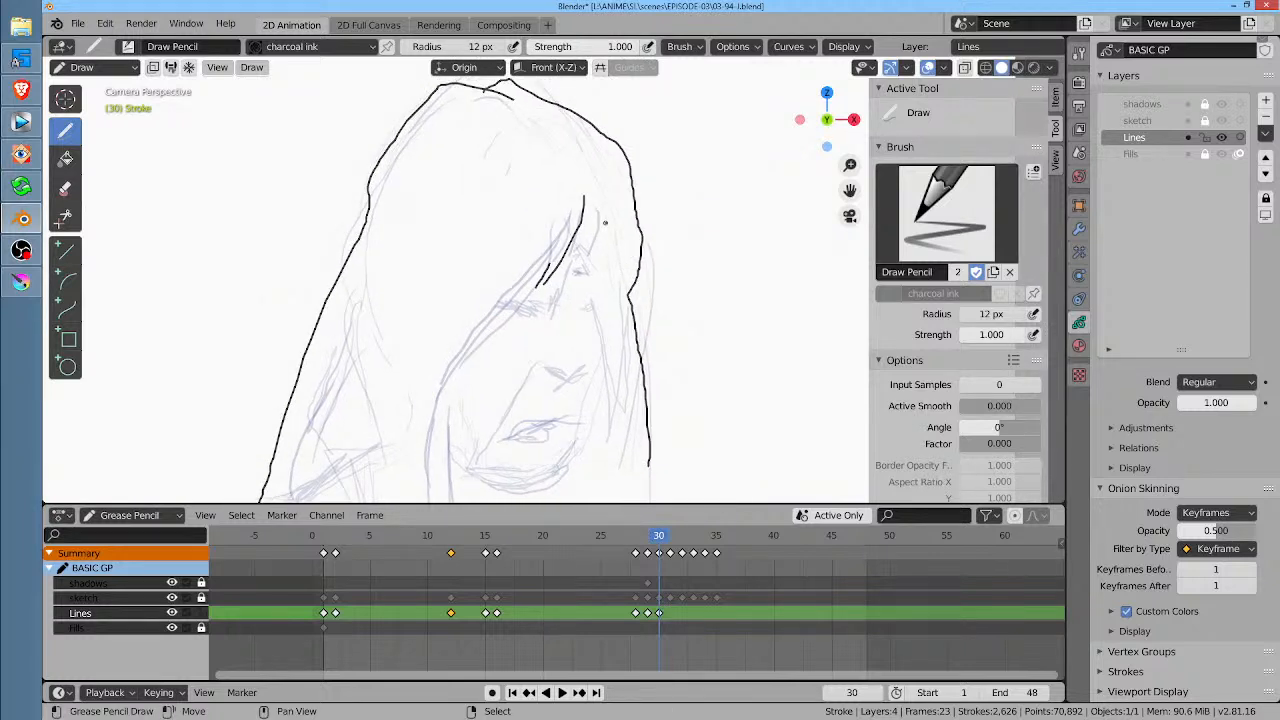
{"action": "middle_click_drag", "start_coordinate": [549, 255], "coordinate": [604, 165], "text": "shift"}
{"action": "mouse_move", "coordinate": [602, 156]}
{"action": "left_mouse_down"}
{"action": "mouse_move", "coordinate": [505, 290]}
{"action": "mouse_move", "coordinate": [498, 454]}
{"action": "left_mouse_up"}
{"action": "middle_click_drag", "start_coordinate": [498, 454], "coordinate": [531, 389], "text": "shift"}
{"action": "key", "text": "ctrl+z"}
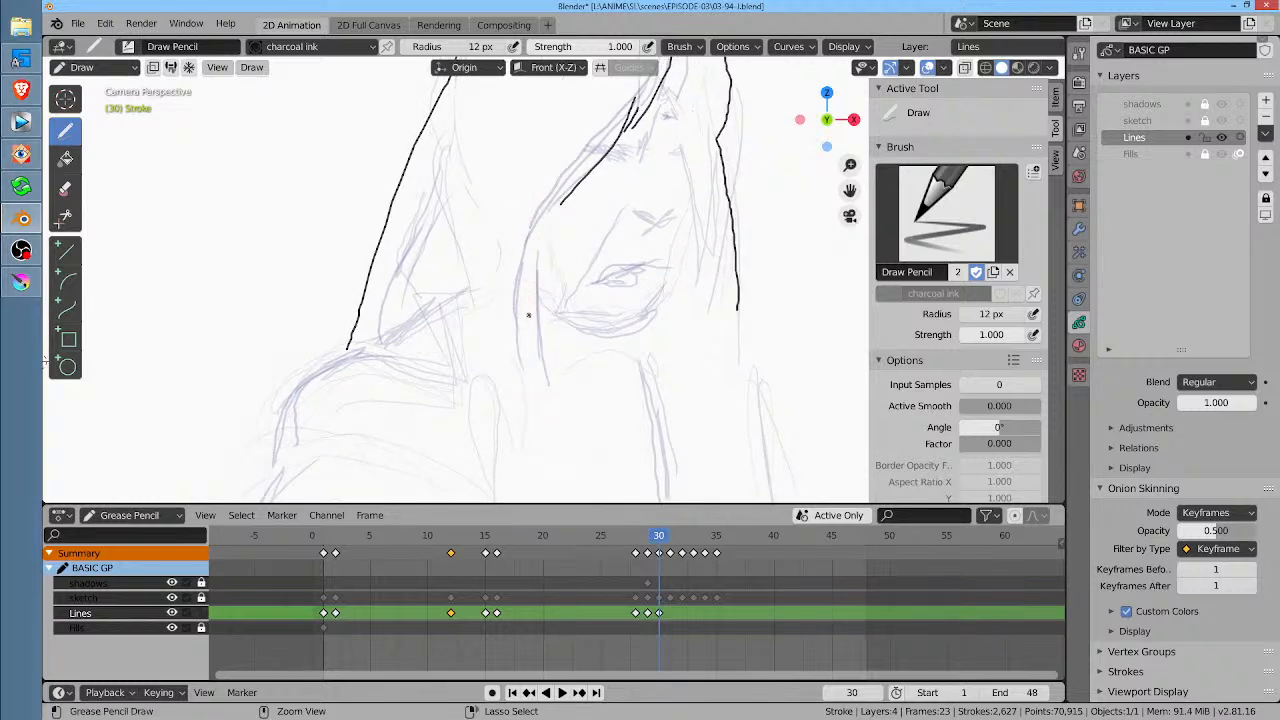
{"action": "mouse_move", "coordinate": [548, 232]}
{"action": "left_mouse_down", "text": "ctrl"}
{"action": "mouse_move", "coordinate": [577, 192]}
{"action": "mouse_move", "coordinate": [556, 267]}
{"action": "mouse_move", "coordinate": [553, 458]}
{"action": "mouse_move", "coordinate": [476, 384]}
{"action": "mouse_move", "coordinate": [437, 298]}
{"action": "left_mouse_up", "text": "ctrl"}
{"action": "middle_click_drag", "start_coordinate": [635, 319], "coordinate": [500, 406]}
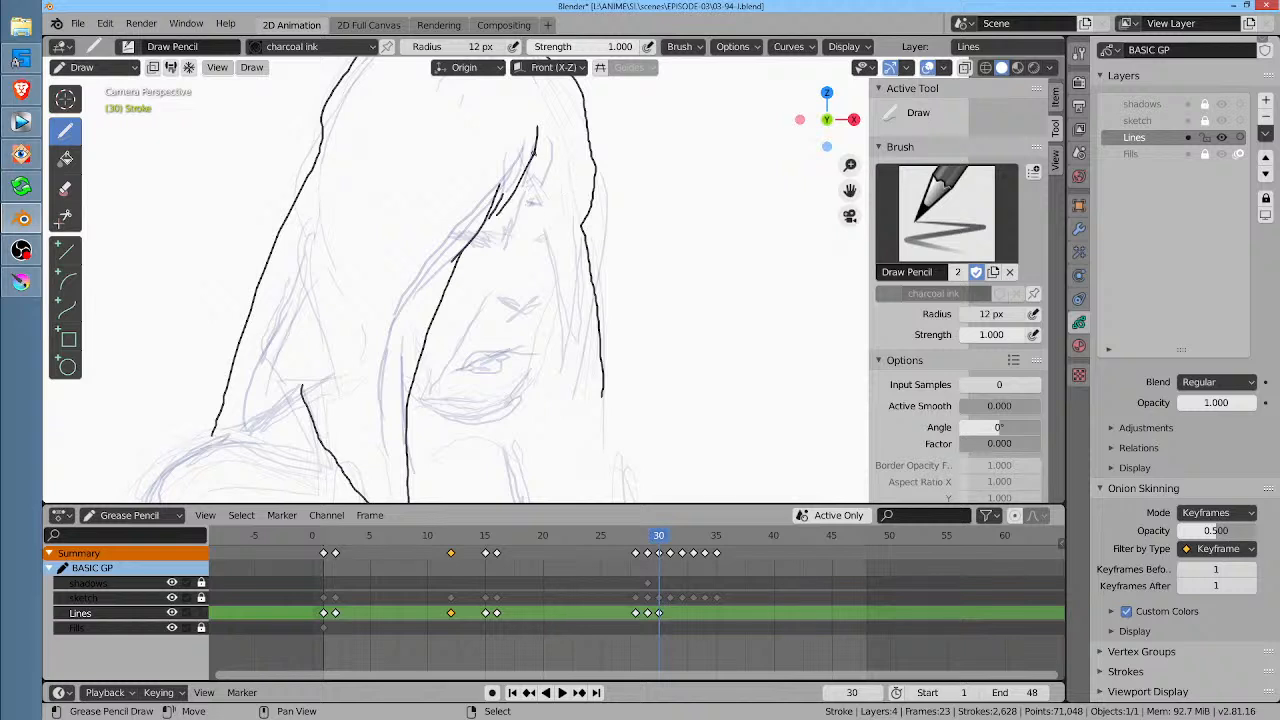
{"action": "left_click_drag", "start_coordinate": [502, 206], "coordinate": [496, 218]}
{"action": "middle_click_drag", "start_coordinate": [522, 156], "coordinate": [646, 170]}
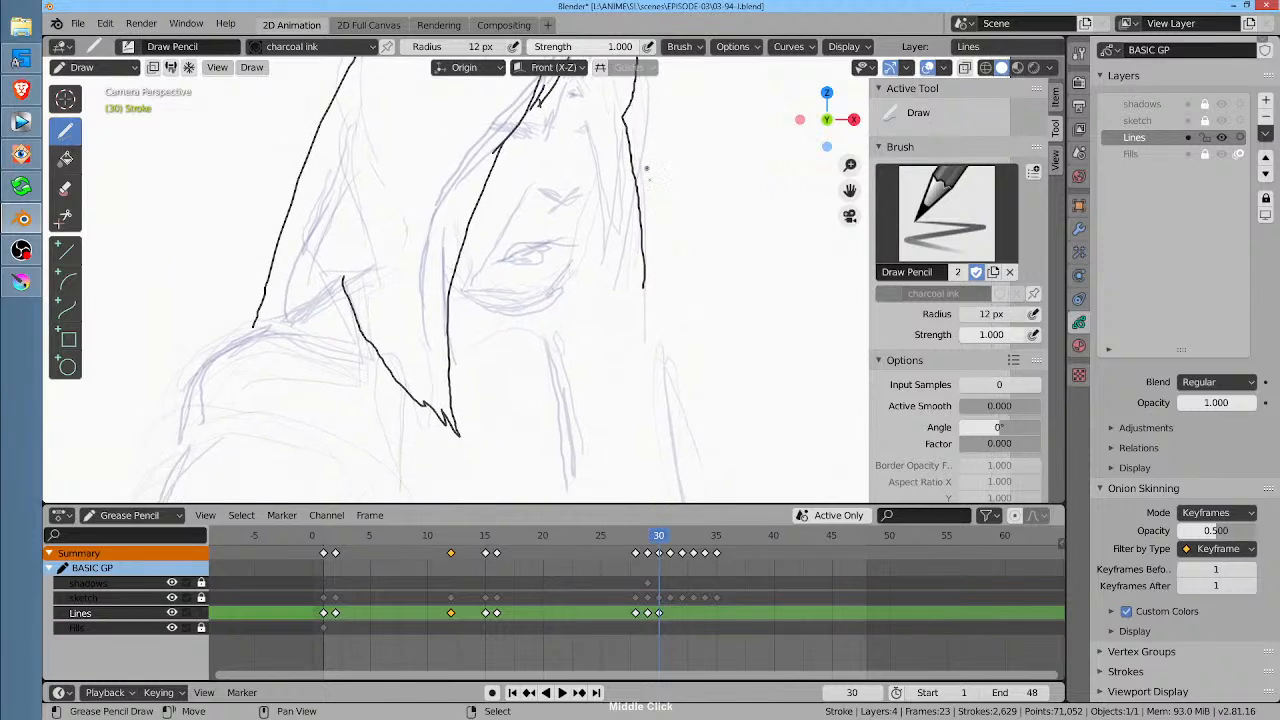
Step: Ink the left shoulder and arm contours, close them below the camera frame, and add two curved muscle lines inside
{"action": "middle_click_drag", "start_coordinate": [498, 369], "coordinate": [720, 216]}
{"action": "mouse_move", "coordinate": [491, 238]}
{"action": "left_mouse_down"}
{"action": "mouse_move", "coordinate": [460, 236]}
{"action": "mouse_move", "coordinate": [366, 335]}
{"action": "mouse_move", "coordinate": [369, 369]}
{"action": "mouse_move", "coordinate": [316, 480]}
{"action": "left_mouse_up"}
{"action": "mouse_move", "coordinate": [490, 238]}
{"action": "left_mouse_down"}
{"action": "mouse_move", "coordinate": [555, 376]}
{"action": "mouse_move", "coordinate": [516, 490]}
{"action": "left_mouse_up"}
{"action": "left_click_drag", "start_coordinate": [296, 477], "coordinate": [536, 490]}
{"action": "left_click_drag", "start_coordinate": [536, 335], "coordinate": [506, 388]}
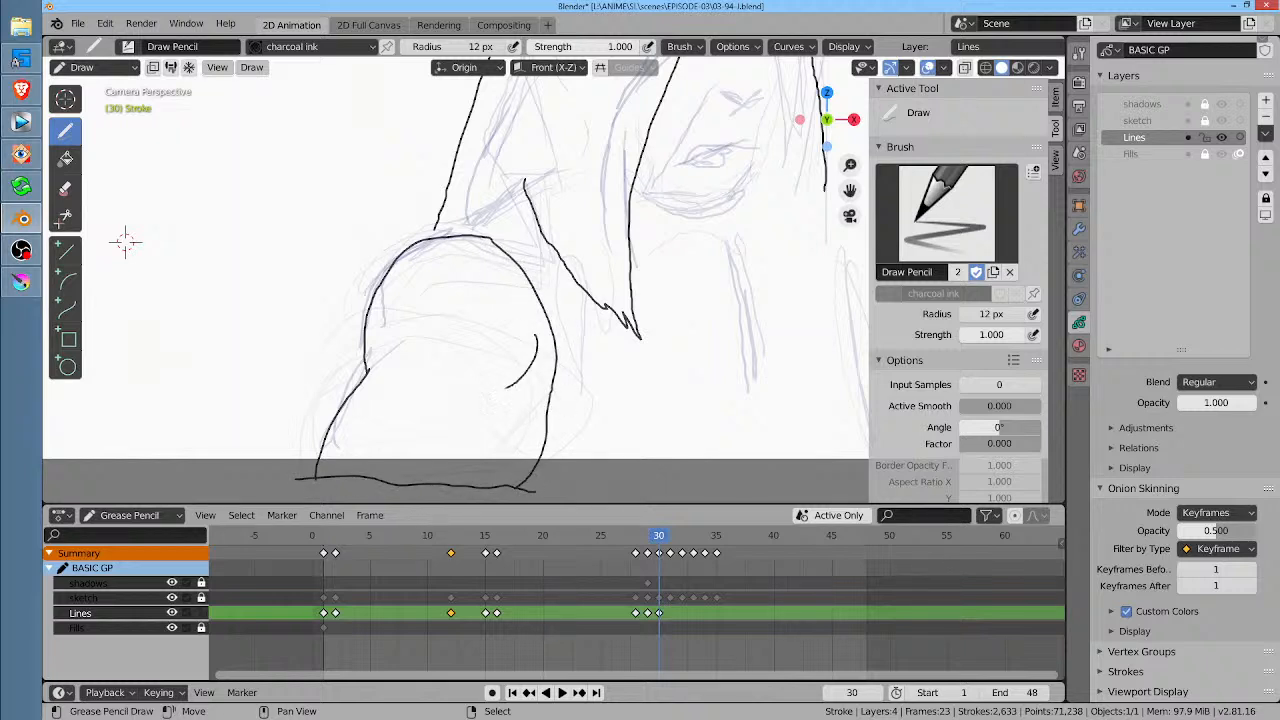
{"action": "left_click_drag", "start_coordinate": [386, 333], "coordinate": [400, 372]}
Step: Ink the garment edge over the left shoulder and the two wavy collar lines below the neck
{"action": "middle_click_drag", "start_coordinate": [463, 417], "coordinate": [285, 503]}
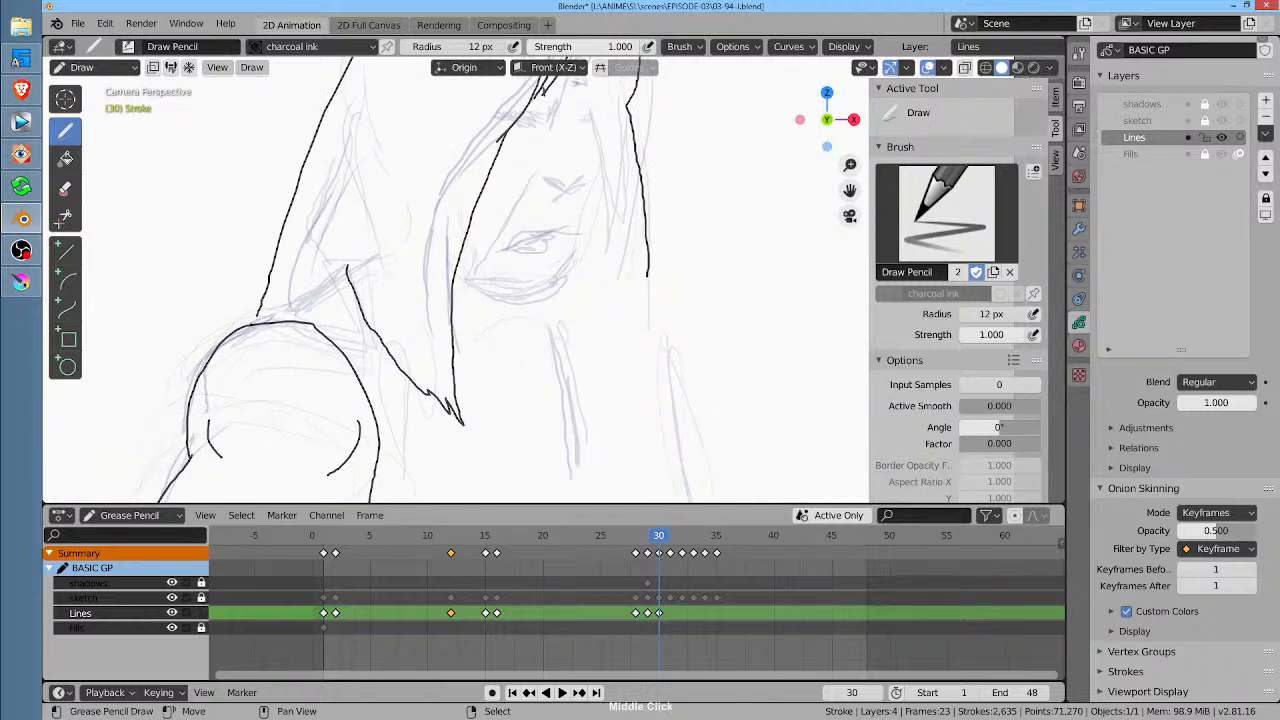
{"action": "mouse_move", "coordinate": [256, 318]}
{"action": "left_mouse_down"}
{"action": "mouse_move", "coordinate": [340, 300]}
{"action": "mouse_move", "coordinate": [362, 315]}
{"action": "mouse_move", "coordinate": [420, 432]}
{"action": "mouse_move", "coordinate": [418, 480]}
{"action": "left_mouse_up"}
{"action": "middle_click_drag", "start_coordinate": [560, 388], "coordinate": [666, 363]}
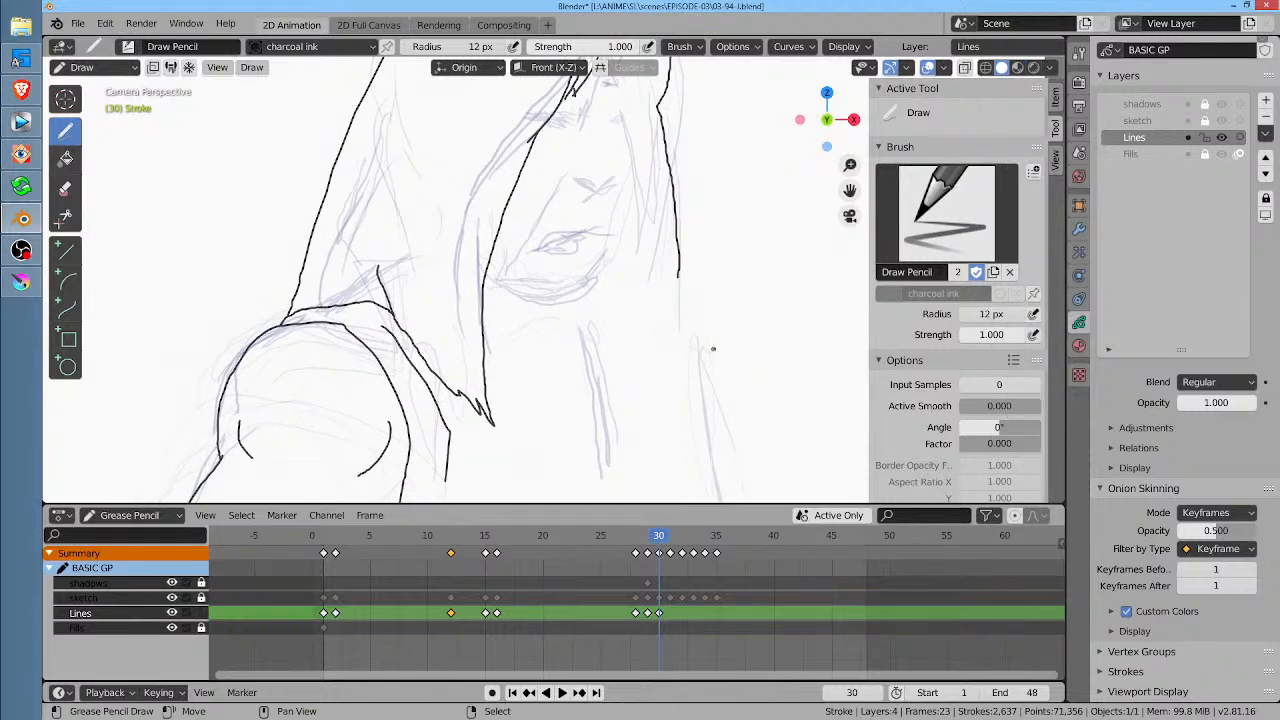
{"action": "mouse_move", "coordinate": [484, 341]}
{"action": "left_mouse_down"}
{"action": "mouse_move", "coordinate": [598, 426]}
{"action": "mouse_move", "coordinate": [614, 484]}
{"action": "left_mouse_up"}
{"action": "mouse_move", "coordinate": [647, 406]}
{"action": "middle_mouse_down"}
{"action": "mouse_move", "coordinate": [674, 354]}
{"action": "mouse_move", "coordinate": [620, 432]}
{"action": "middle_mouse_up"}
{"action": "mouse_move", "coordinate": [516, 368]}
{"action": "left_mouse_down"}
{"action": "mouse_move", "coordinate": [586, 450]}
{"action": "mouse_move", "coordinate": [594, 482]}
{"action": "left_mouse_up"}
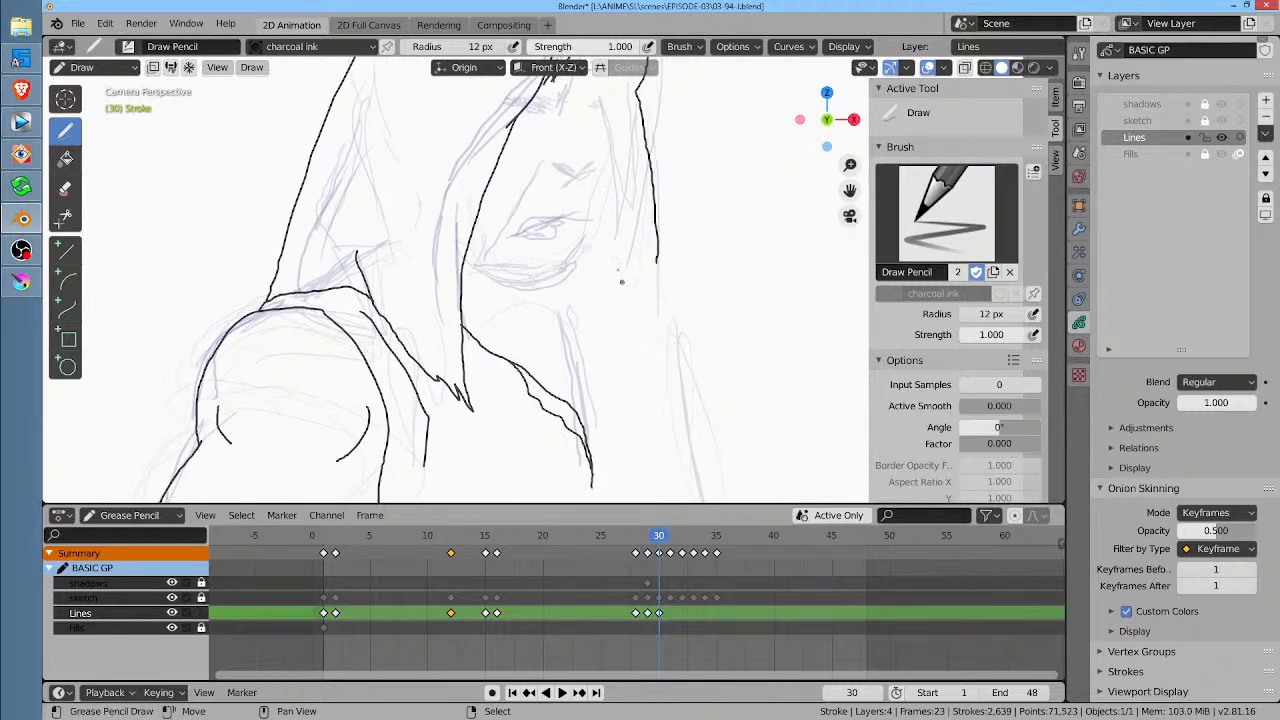
Step: Undo the first eyebrow attempts, then ink both frowning eyebrows and eyes as heavy dark strokes
{"action": "middle_click_drag", "start_coordinate": [548, 276], "coordinate": [578, 421]}
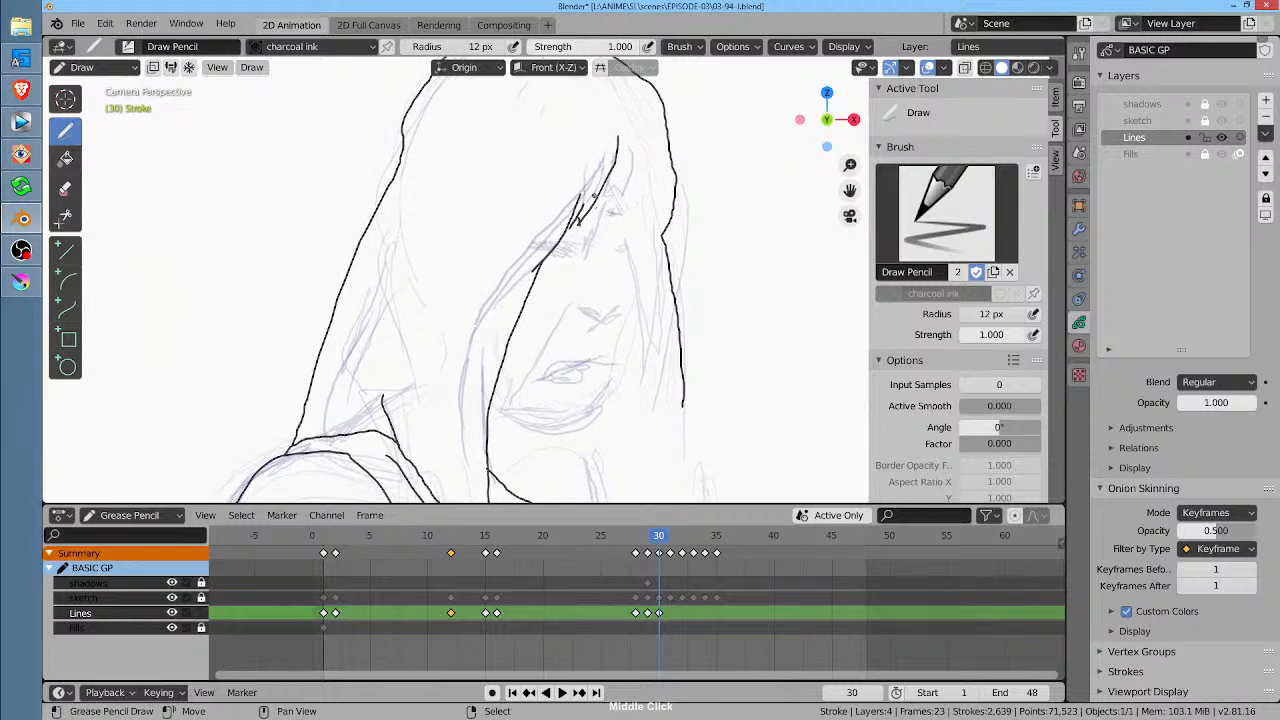
{"action": "mouse_move", "coordinate": [546, 254]}
{"action": "left_mouse_down"}
{"action": "mouse_move", "coordinate": [588, 253]}
{"action": "mouse_move", "coordinate": [595, 238]}
{"action": "mouse_move", "coordinate": [584, 253]}
{"action": "mouse_move", "coordinate": [558, 229]}
{"action": "mouse_move", "coordinate": [592, 251]}
{"action": "mouse_move", "coordinate": [572, 243]}
{"action": "left_mouse_up"}
{"action": "key", "text": "ctrl+z"}
{"action": "key", "text": "ctrl+z"}
{"action": "key", "text": "ctrl+z"}
{"action": "mouse_move", "coordinate": [545, 224]}
{"action": "left_mouse_down"}
{"action": "mouse_move", "coordinate": [584, 252]}
{"action": "mouse_move", "coordinate": [631, 239]}
{"action": "left_mouse_up"}
{"action": "mouse_move", "coordinate": [623, 250]}
{"action": "left_mouse_down"}
{"action": "mouse_move", "coordinate": [637, 229]}
{"action": "mouse_move", "coordinate": [619, 256]}
{"action": "left_mouse_up"}
{"action": "left_click_drag", "start_coordinate": [618, 255], "coordinate": [634, 247]}
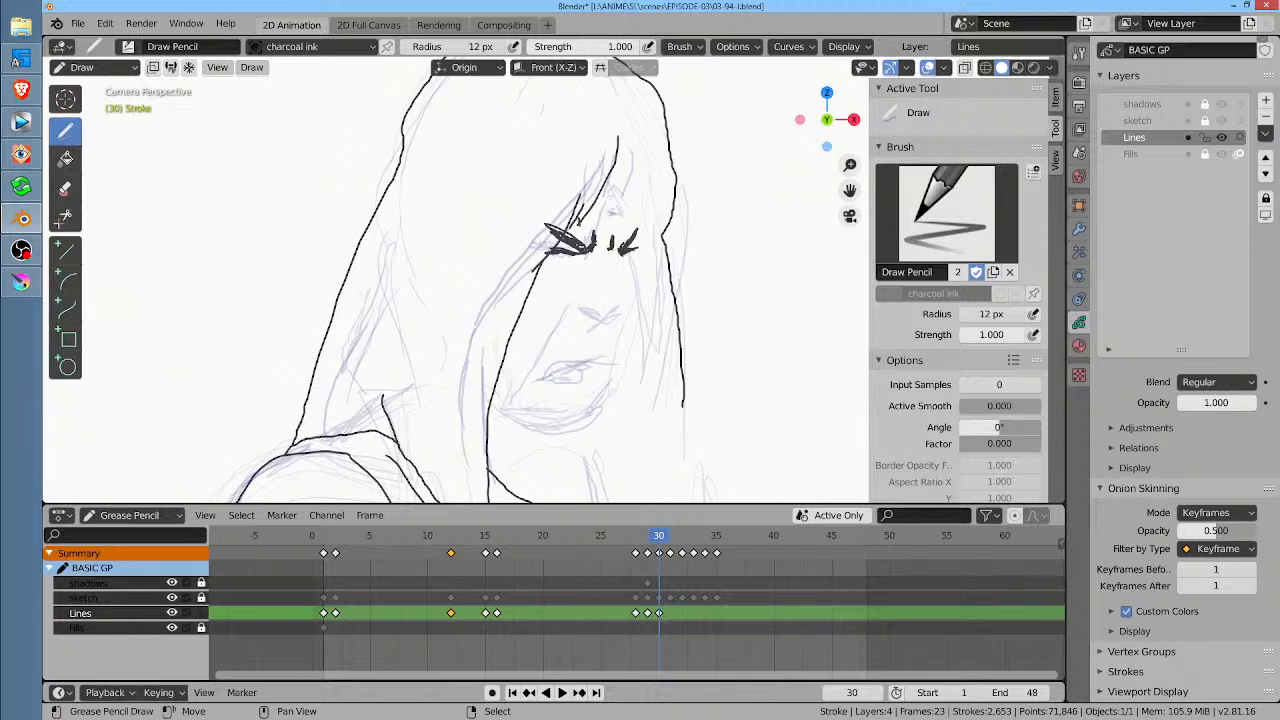
Step: Ink the nose bridge, the nostrils and tip, and the cheek fold running down beside the mouth
{"action": "left_click_drag", "start_coordinate": [617, 256], "coordinate": [619, 284]}
{"action": "mouse_move", "coordinate": [582, 292]}
{"action": "left_mouse_down"}
{"action": "mouse_move", "coordinate": [551, 316]}
{"action": "mouse_move", "coordinate": [526, 380]}
{"action": "left_mouse_up"}
{"action": "mouse_move", "coordinate": [638, 272]}
{"action": "left_mouse_down"}
{"action": "mouse_move", "coordinate": [576, 311]}
{"action": "mouse_move", "coordinate": [612, 324]}
{"action": "mouse_move", "coordinate": [621, 298]}
{"action": "mouse_move", "coordinate": [628, 311]}
{"action": "left_mouse_up"}
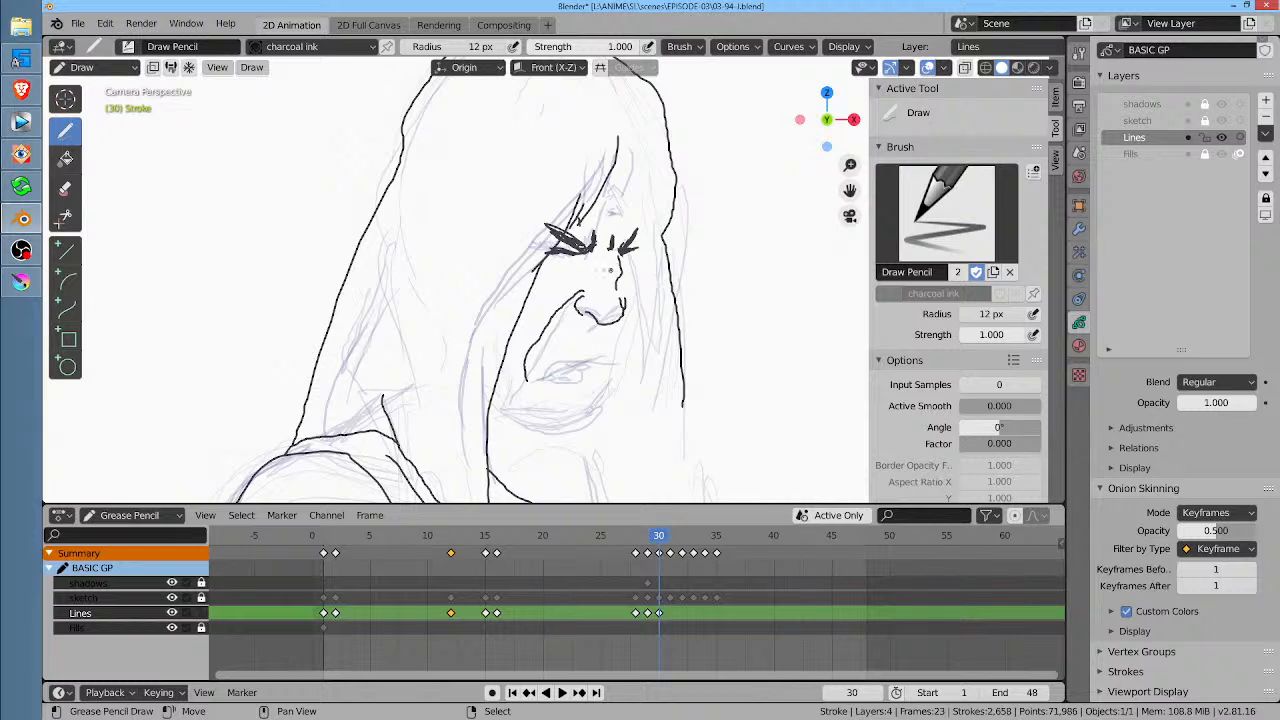
Step: Add wrinkle lines around both eyes and ink the hair strand falling along the forehead's right side
{"action": "left_click_drag", "start_coordinate": [595, 265], "coordinate": [597, 278]}
{"action": "left_click_drag", "start_coordinate": [585, 258], "coordinate": [550, 292]}
{"action": "left_click_drag", "start_coordinate": [628, 258], "coordinate": [628, 280]}
{"action": "left_click_drag", "start_coordinate": [616, 160], "coordinate": [644, 278]}
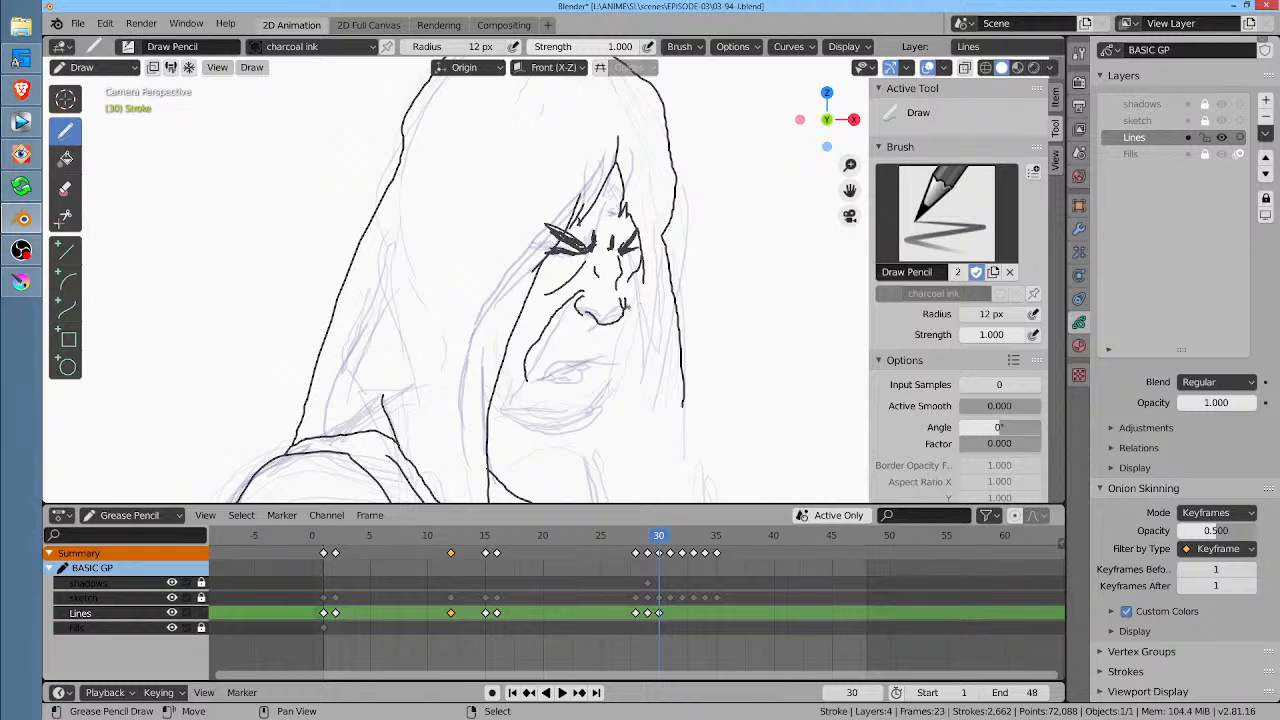
Step: Ink the mouth, the jaw and chin curve, and the right contour of the face
{"action": "left_click_drag", "start_coordinate": [542, 376], "coordinate": [608, 363]}
{"action": "mouse_move", "coordinate": [498, 393]}
{"action": "left_mouse_down"}
{"action": "mouse_move", "coordinate": [535, 430]}
{"action": "mouse_move", "coordinate": [610, 426]}
{"action": "mouse_move", "coordinate": [645, 278]}
{"action": "mouse_move", "coordinate": [641, 348]}
{"action": "left_mouse_up"}
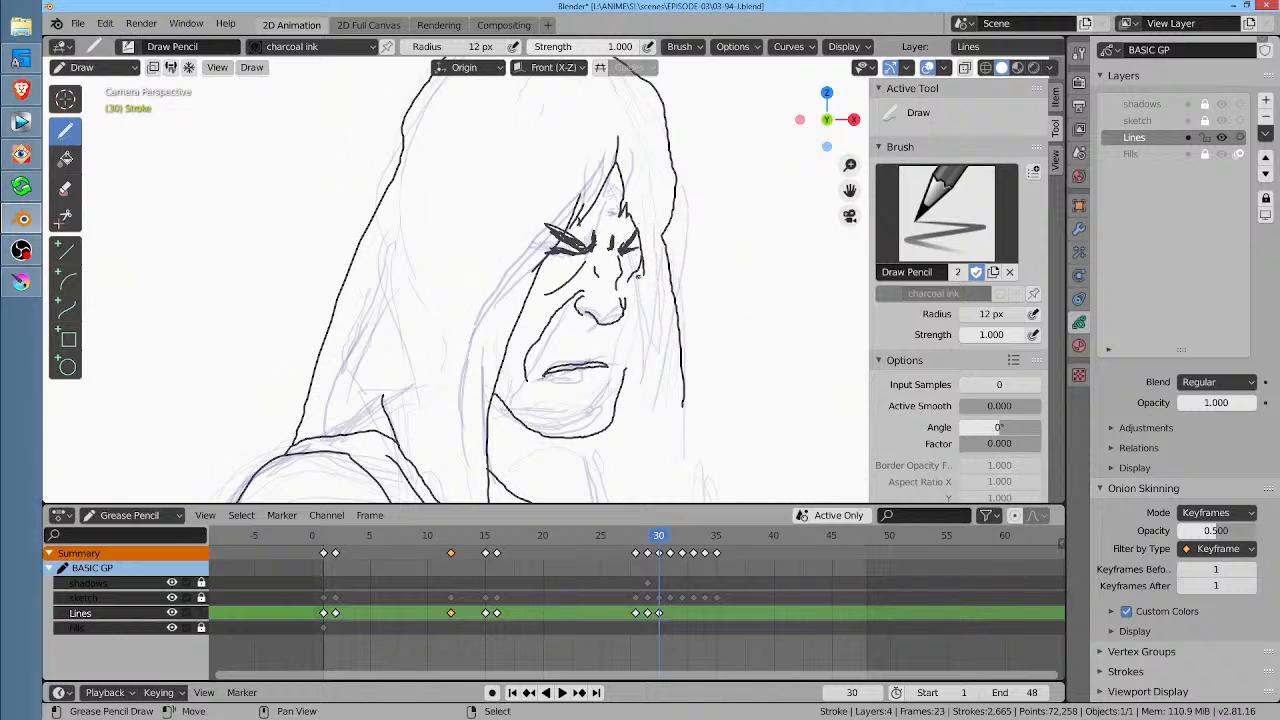
{"action": "left_click_drag", "start_coordinate": [642, 268], "coordinate": [622, 378]}
Step: Add the lower lip line, small creases around the mouth and a short line under the nose
{"action": "mouse_move", "coordinate": [734, 335]}
{"action": "middle_mouse_down"}
{"action": "mouse_move", "coordinate": [734, 349]}
{"action": "mouse_move", "coordinate": [744, 339]}
{"action": "middle_mouse_up"}
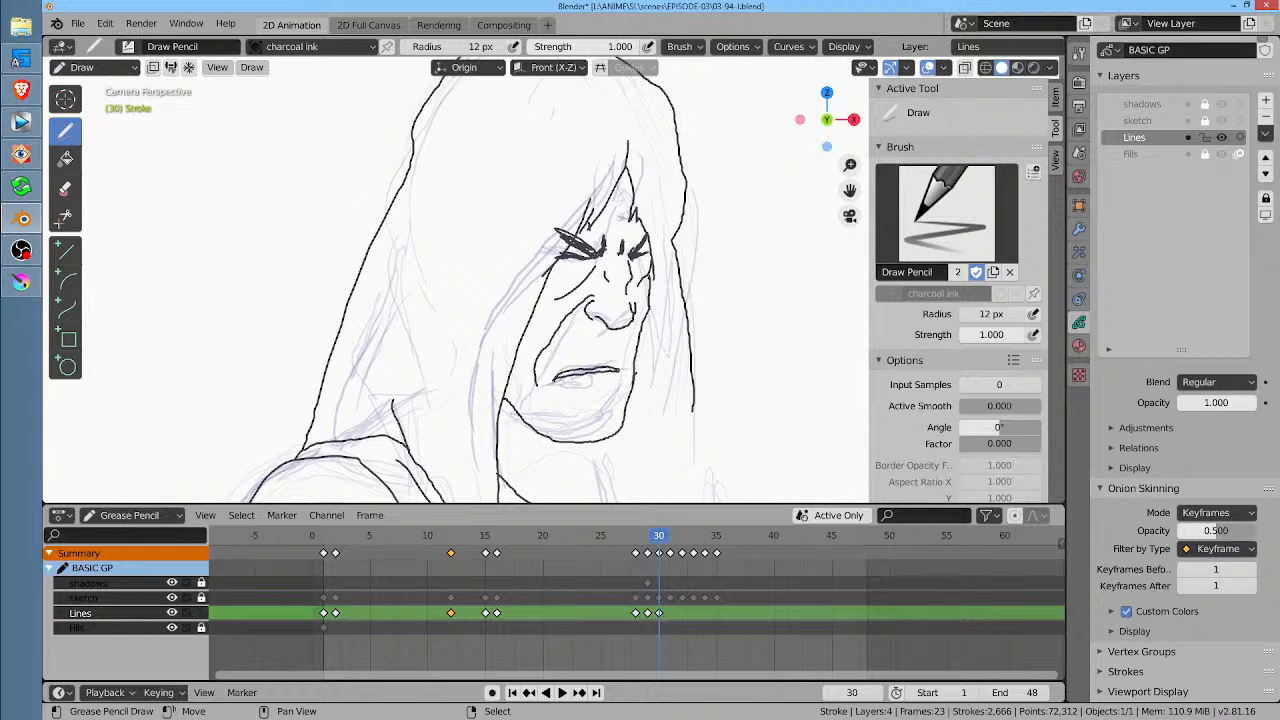
{"action": "mouse_move", "coordinate": [614, 369]}
{"action": "left_mouse_down"}
{"action": "mouse_move", "coordinate": [606, 388]}
{"action": "mouse_move", "coordinate": [618, 386]}
{"action": "left_mouse_up"}
{"action": "middle_click_drag", "start_coordinate": [705, 300], "coordinate": [755, 285]}
{"action": "left_click_drag", "start_coordinate": [685, 334], "coordinate": [675, 380]}
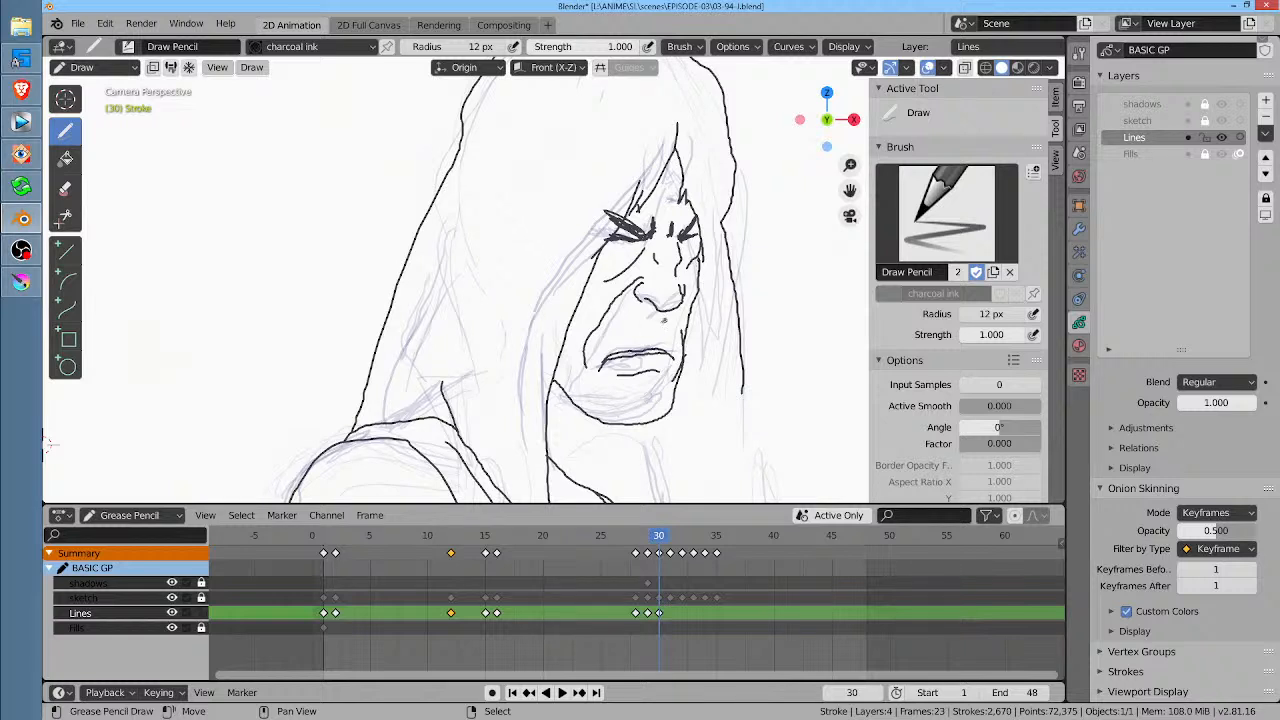
{"action": "left_click_drag", "start_coordinate": [657, 322], "coordinate": [656, 334]}
Step: Erase the lower part of the hood's right edge beside the face
{"action": "middle_click_drag", "start_coordinate": [766, 225], "coordinate": [723, 205]}
{"action": "mouse_move", "coordinate": [701, 135]}
{"action": "left_mouse_down", "text": "ctrl"}
{"action": "mouse_move", "coordinate": [688, 210]}
{"action": "mouse_move", "coordinate": [708, 390]}
{"action": "left_mouse_up", "text": "ctrl"}
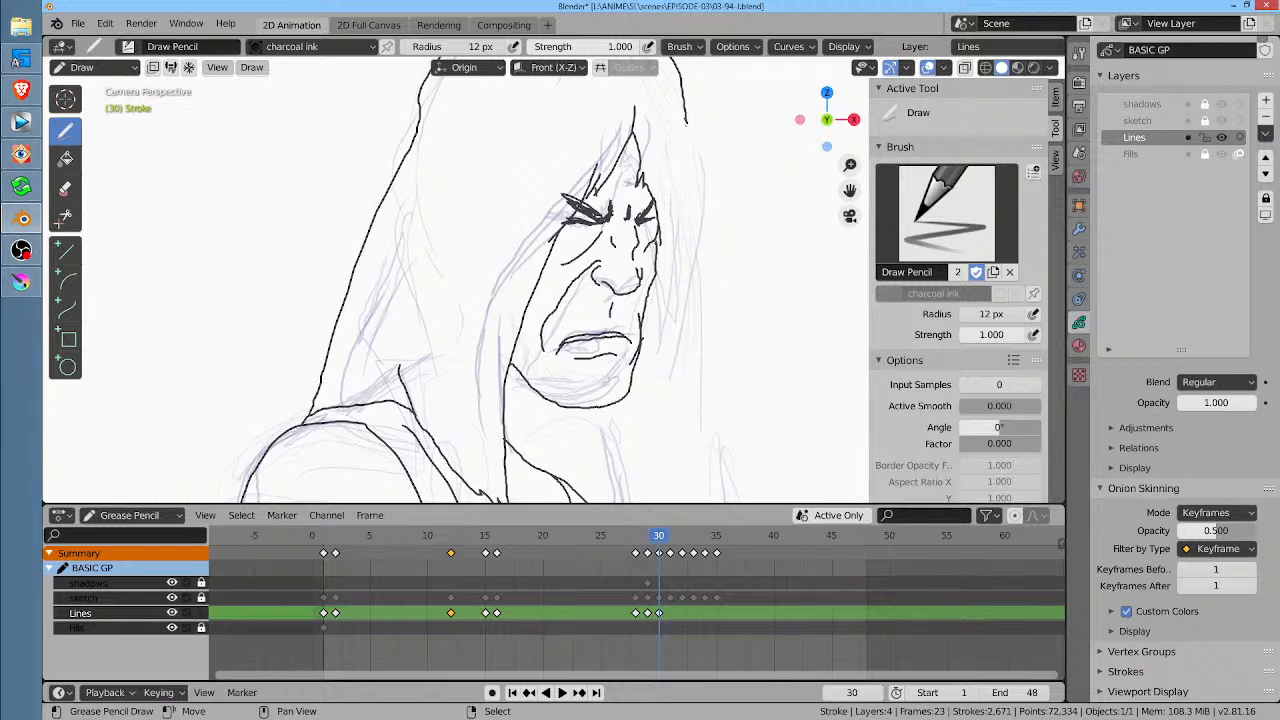
Step: On frame 30 of the Lines layer, ink the long outer hair edge beside the face and the two neck lines below the chin
{"action": "left_click_drag", "start_coordinate": [687, 122], "coordinate": [708, 432]}
{"action": "mouse_move", "coordinate": [713, 391]}
{"action": "middle_mouse_down"}
{"action": "mouse_move", "coordinate": [746, 333]}
{"action": "mouse_move", "coordinate": [634, 223]}
{"action": "mouse_move", "coordinate": [509, 316]}
{"action": "middle_mouse_up"}
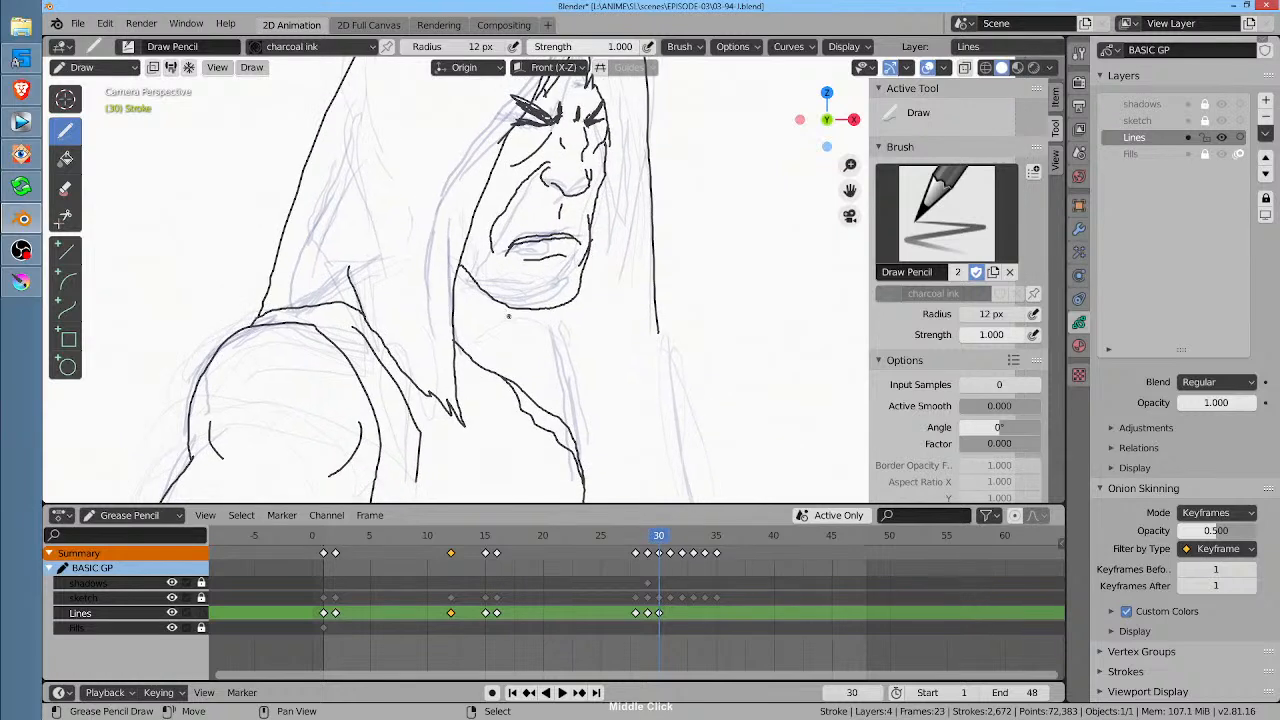
{"action": "left_click_drag", "start_coordinate": [505, 314], "coordinate": [500, 349]}
{"action": "left_click_drag", "start_coordinate": [530, 305], "coordinate": [555, 393]}
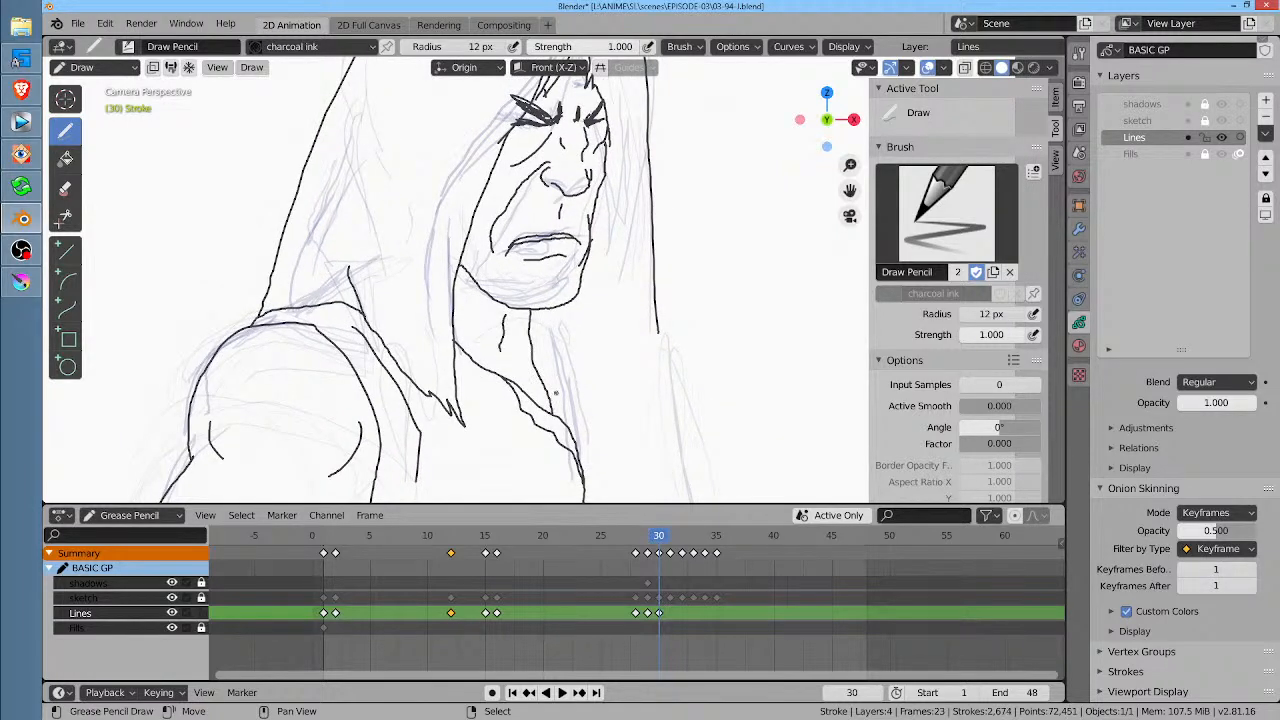
Step: Ink the open collar and far shoulder contour, extend it below the camera frame, and close the torso's lower edge
{"action": "left_click_drag", "start_coordinate": [532, 326], "coordinate": [567, 424]}
{"action": "mouse_move", "coordinate": [530, 328]}
{"action": "left_mouse_down"}
{"action": "mouse_move", "coordinate": [606, 404]}
{"action": "mouse_move", "coordinate": [632, 468]}
{"action": "left_mouse_up"}
{"action": "middle_click_drag", "start_coordinate": [678, 326], "coordinate": [705, 189]}
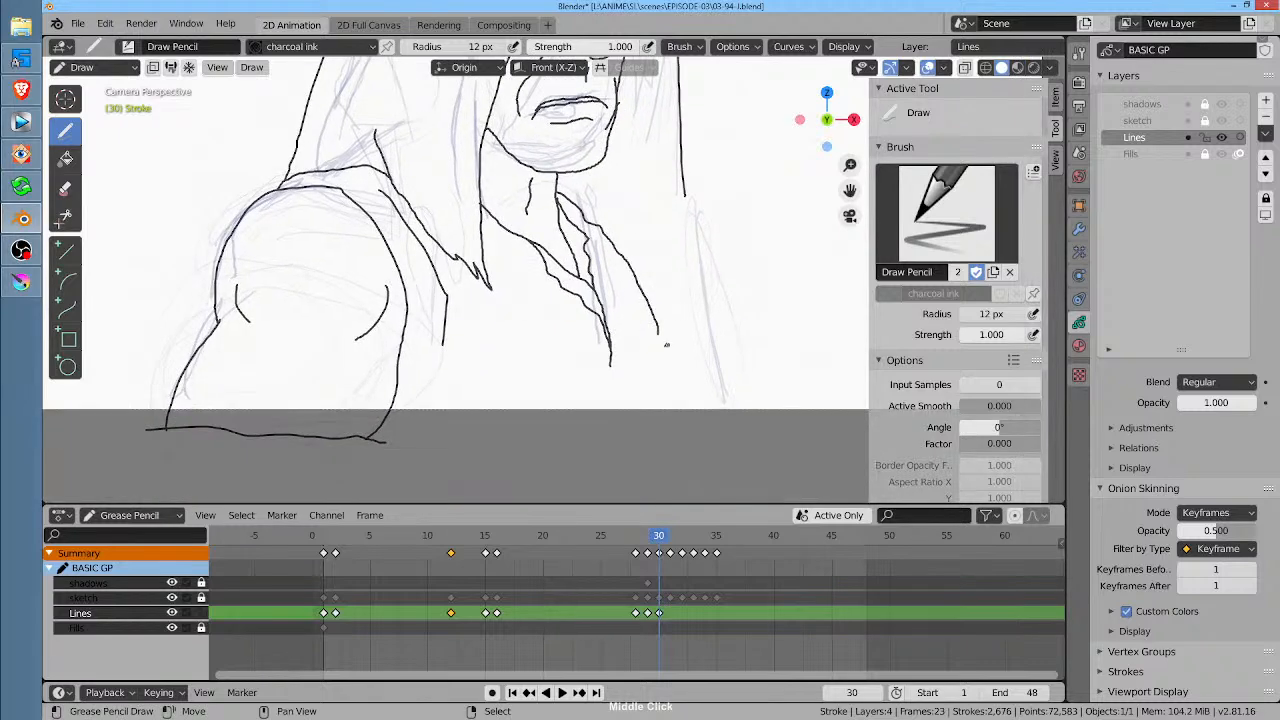
{"action": "left_click_drag", "start_coordinate": [657, 337], "coordinate": [660, 445]}
{"action": "left_click_drag", "start_coordinate": [365, 437], "coordinate": [670, 448]}
Step: Add a second contour along the far shoulder down to the torso's base, and extend the outer hair line to the shoulder
{"action": "middle_click_drag", "start_coordinate": [622, 262], "coordinate": [550, 304]}
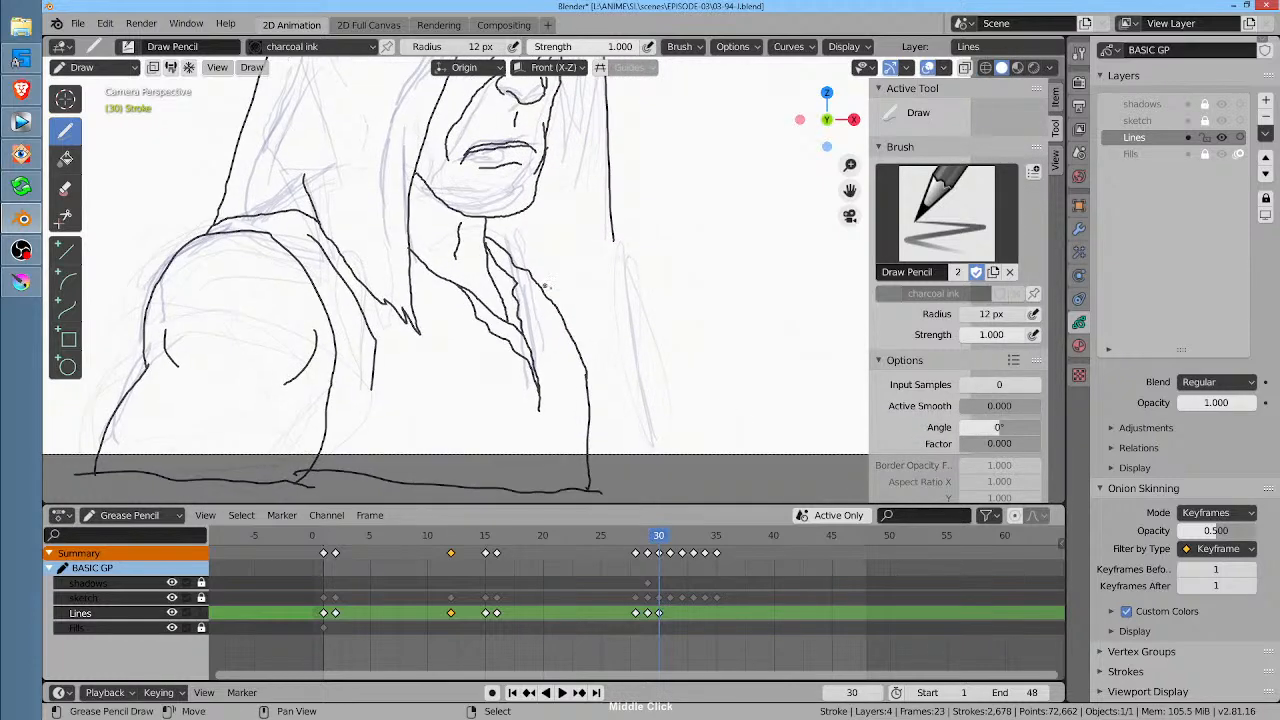
{"action": "mouse_move", "coordinate": [552, 305]}
{"action": "left_mouse_down"}
{"action": "mouse_move", "coordinate": [610, 400]}
{"action": "mouse_move", "coordinate": [618, 479]}
{"action": "left_mouse_up"}
{"action": "left_click_drag", "start_coordinate": [580, 478], "coordinate": [632, 470]}
{"action": "middle_click_drag", "start_coordinate": [603, 194], "coordinate": [598, 257]}
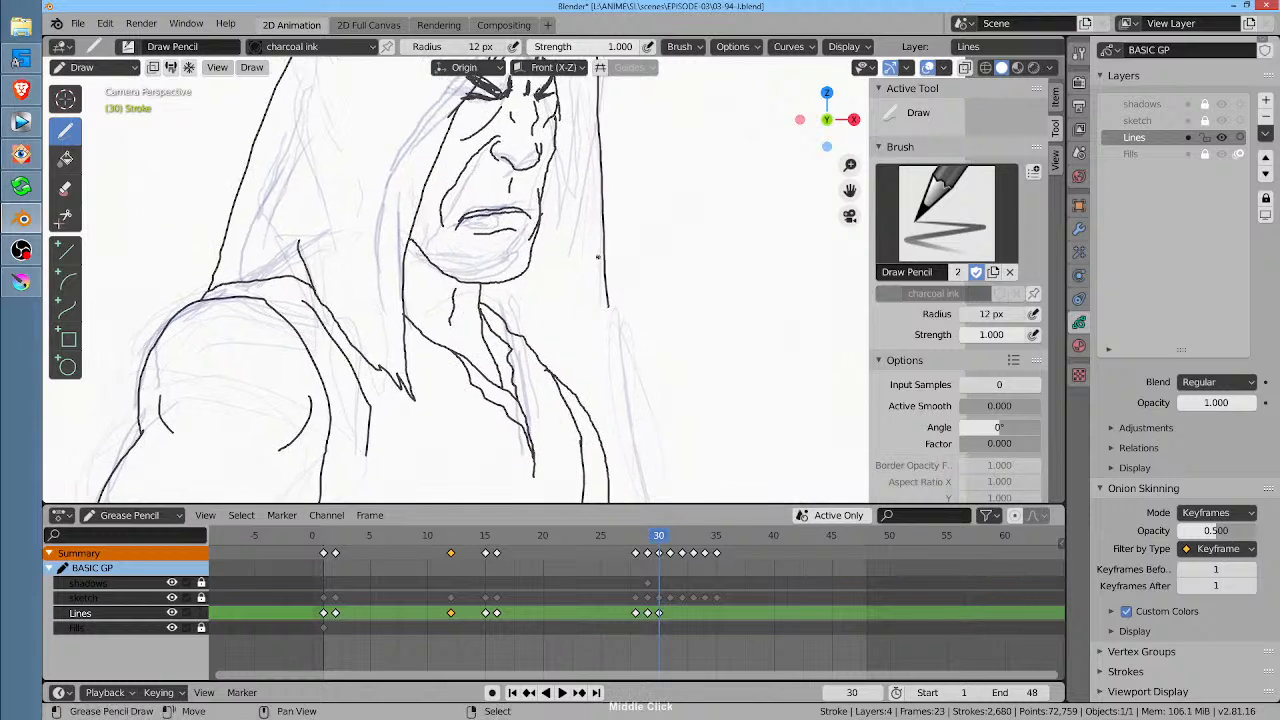
{"action": "left_click_drag", "start_coordinate": [608, 301], "coordinate": [600, 432]}
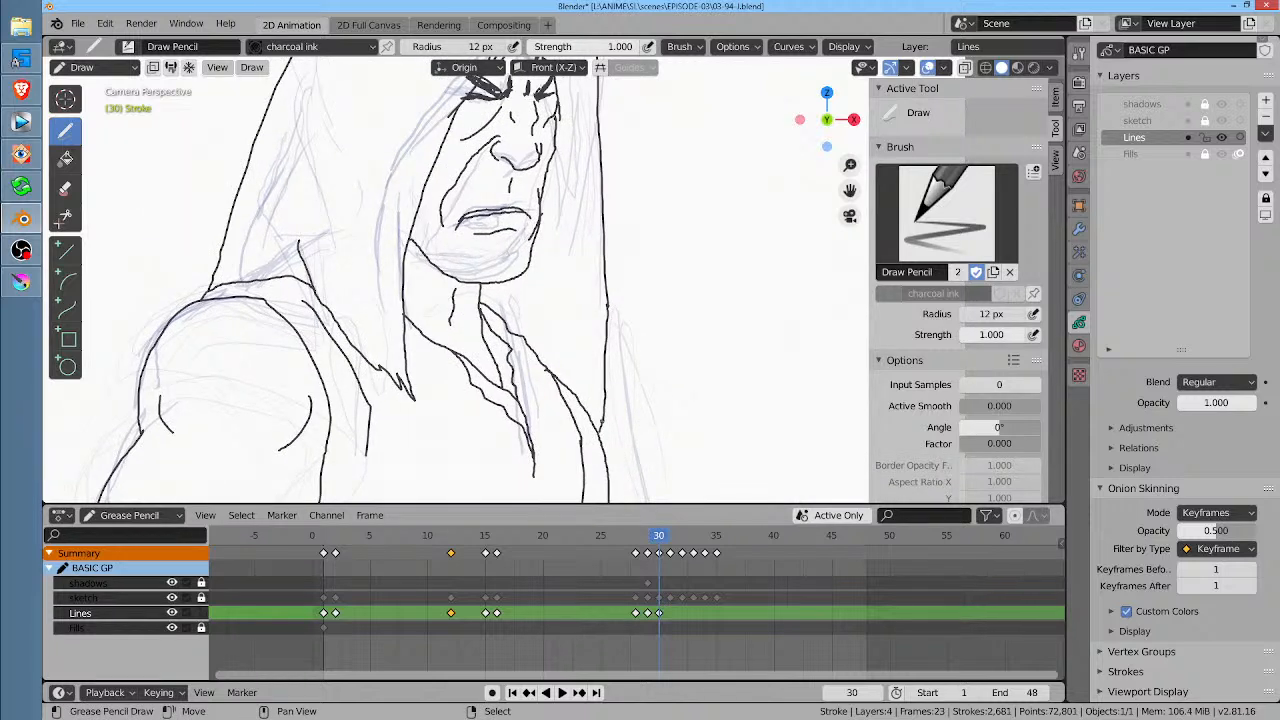
Step: Reshape the crown of the head with the Grab sculpt brush on frame 30
{"action": "middle_click_drag", "start_coordinate": [377, 250], "coordinate": [622, 262]}
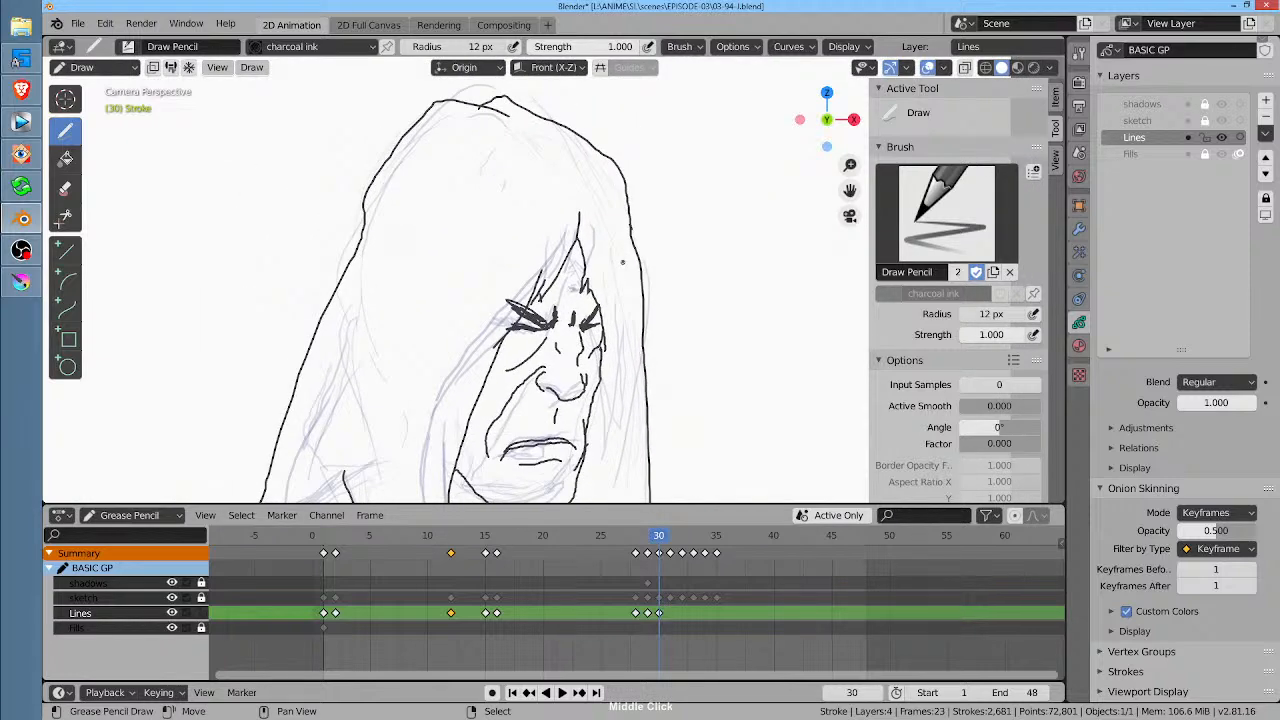
{"action": "scroll", "coordinate": [622, 262], "scroll_direction": "down", "scroll_amount": 4}
{"action": "key", "text": "ctrl+Tab"}
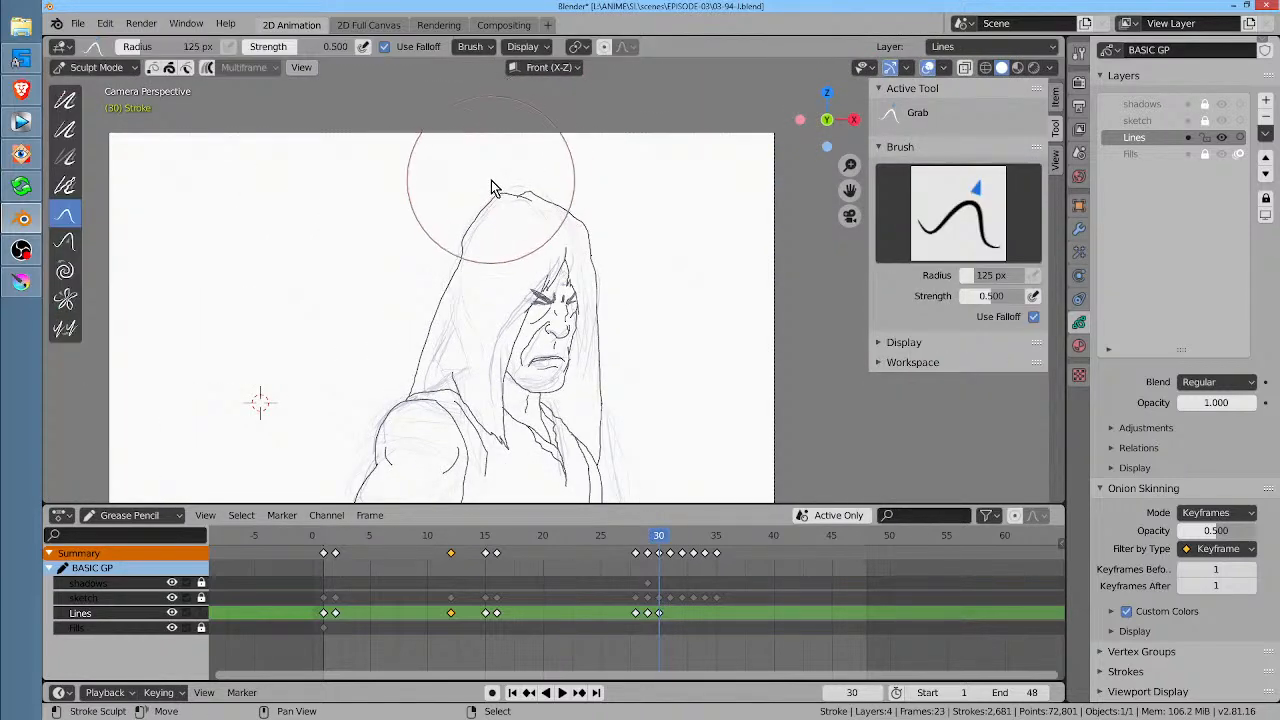
{"action": "mouse_move", "coordinate": [491, 180]}
{"action": "left_mouse_down"}
{"action": "mouse_move", "coordinate": [474, 220]}
{"action": "mouse_move", "coordinate": [532, 190]}
{"action": "mouse_move", "coordinate": [597, 200]}
{"action": "mouse_move", "coordinate": [525, 185]}
{"action": "left_mouse_up"}
{"action": "middle_click_drag", "start_coordinate": [668, 256], "coordinate": [638, 160]}
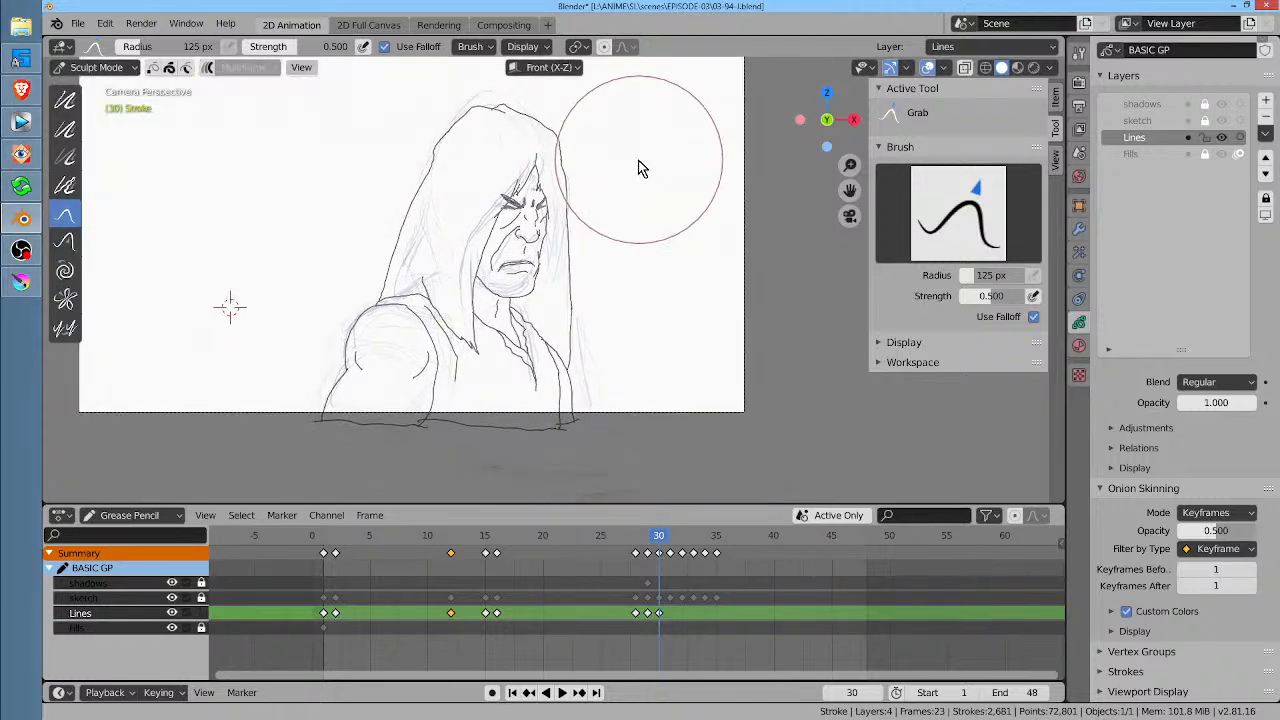
Step: On frame 31, select all the line strokes, then rotate and move them to match the rough sketch
{"action": "key", "text": "space"}
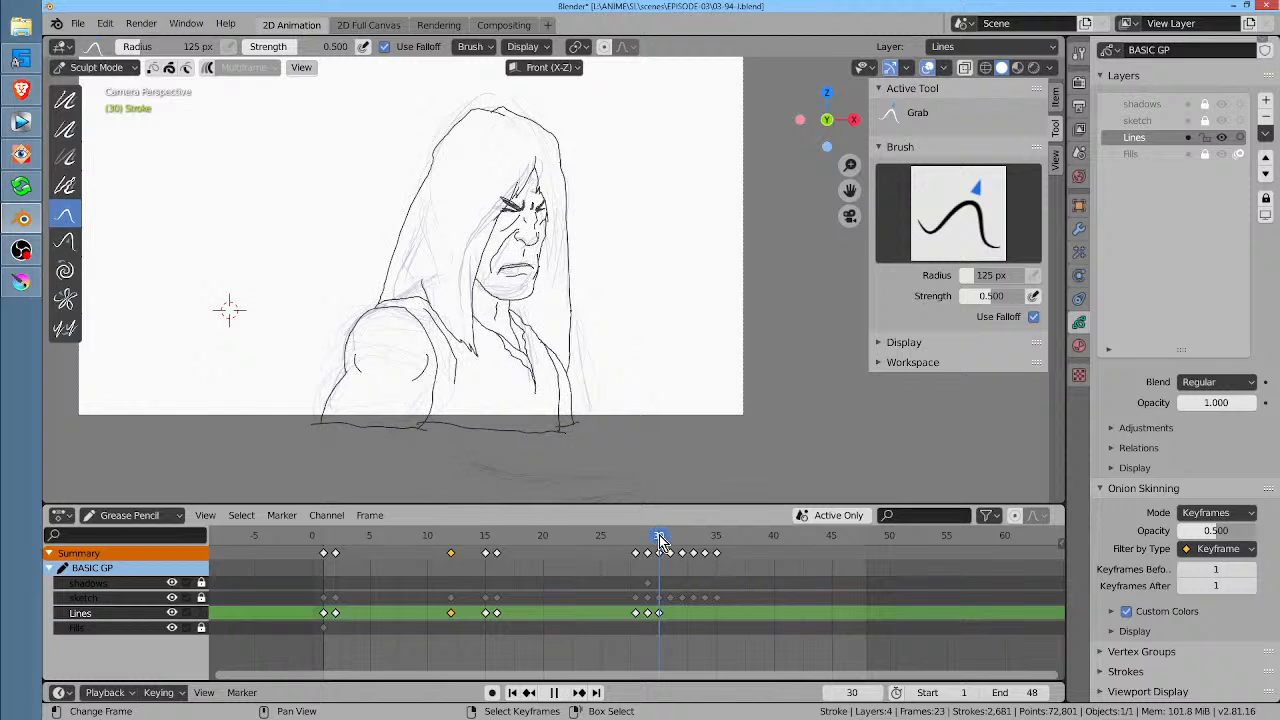
{"action": "key", "text": "space"}
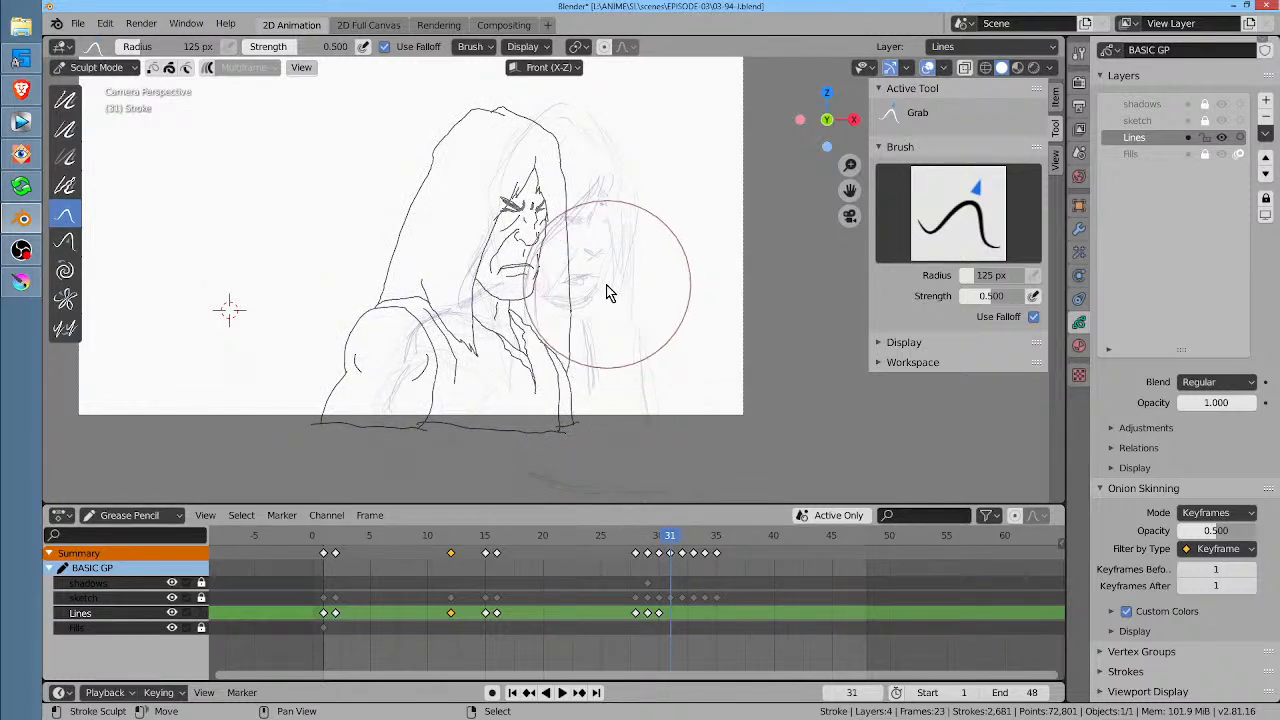
{"action": "key", "text": "Tab"}
{"action": "key", "text": "a"}
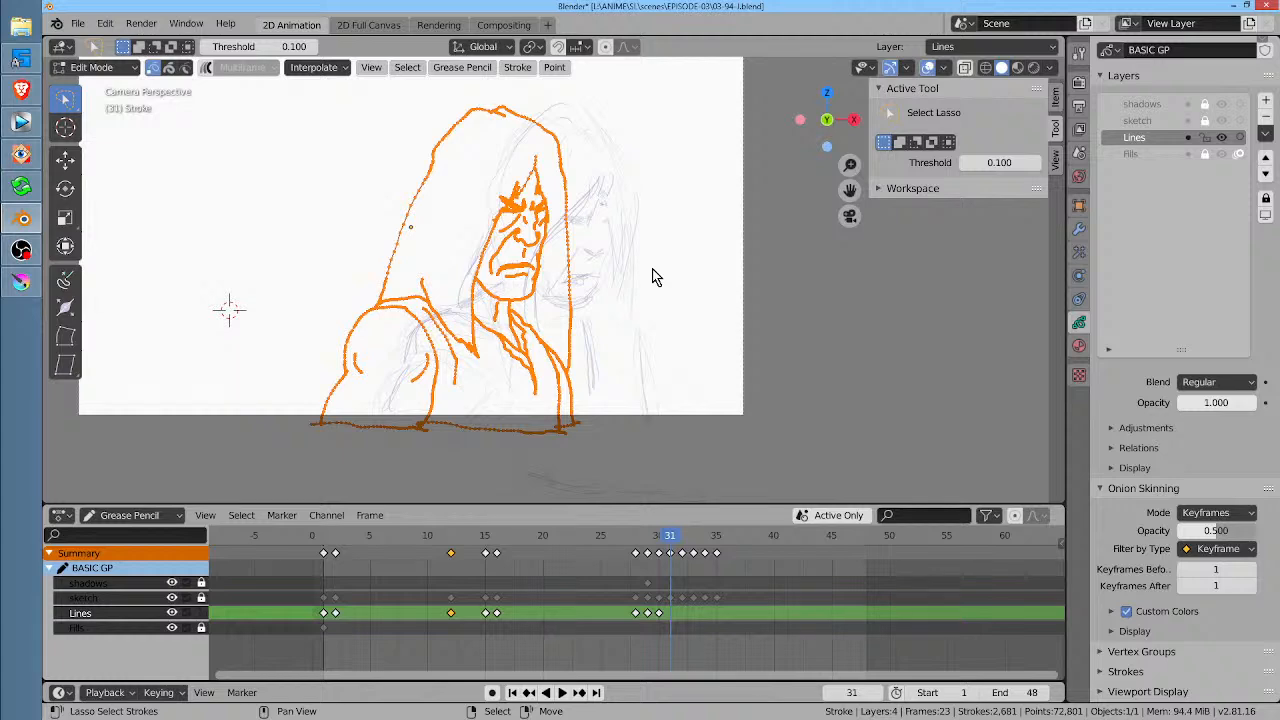
{"action": "key", "text": "r"}
{"action": "left_click", "coordinate": [652, 280]}
{"action": "key", "text": "g"}
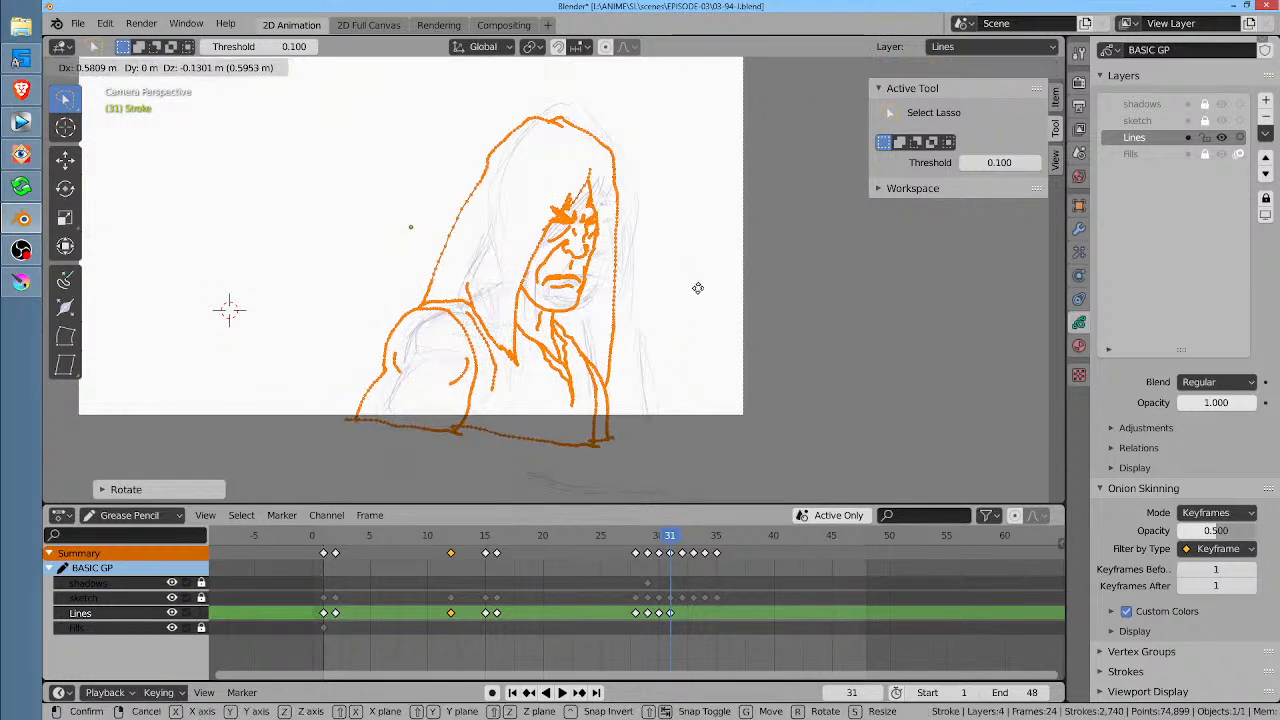
{"action": "left_click", "coordinate": [721, 289]}
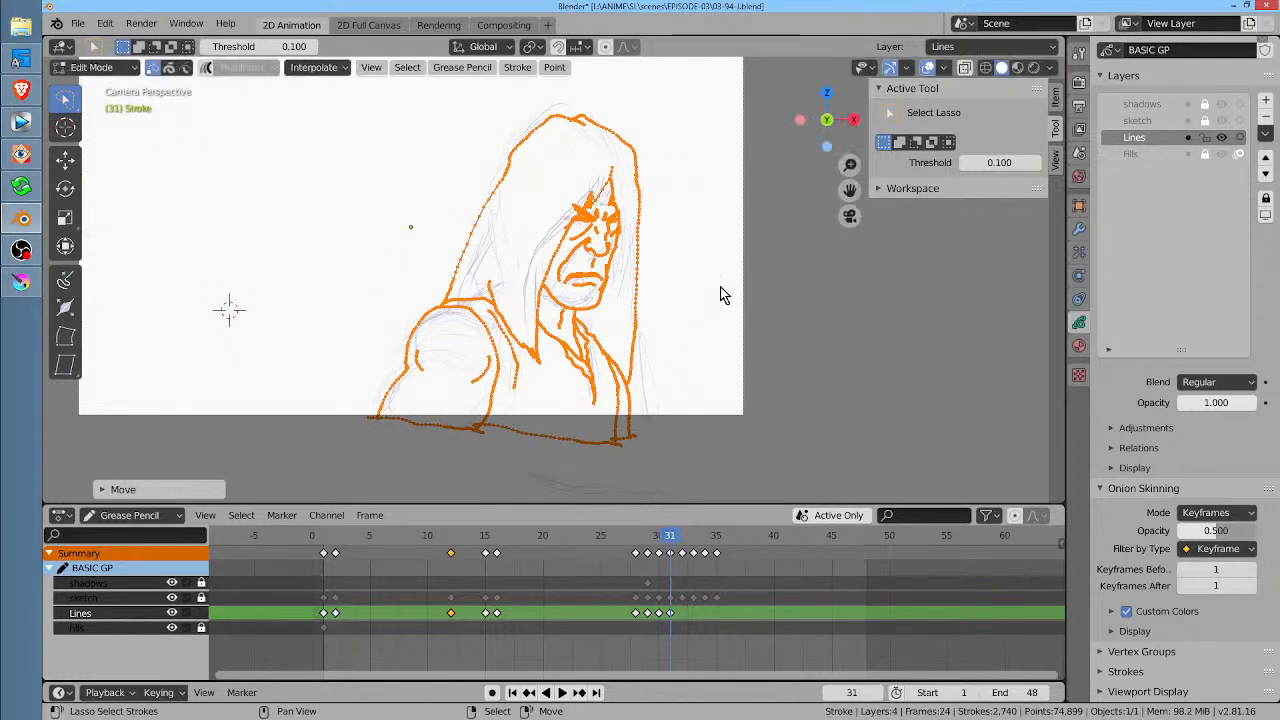
Step: On frame 32, move the whole line drawing up and across to align with the rough sketch
{"action": "left_click", "coordinate": [683, 538]}
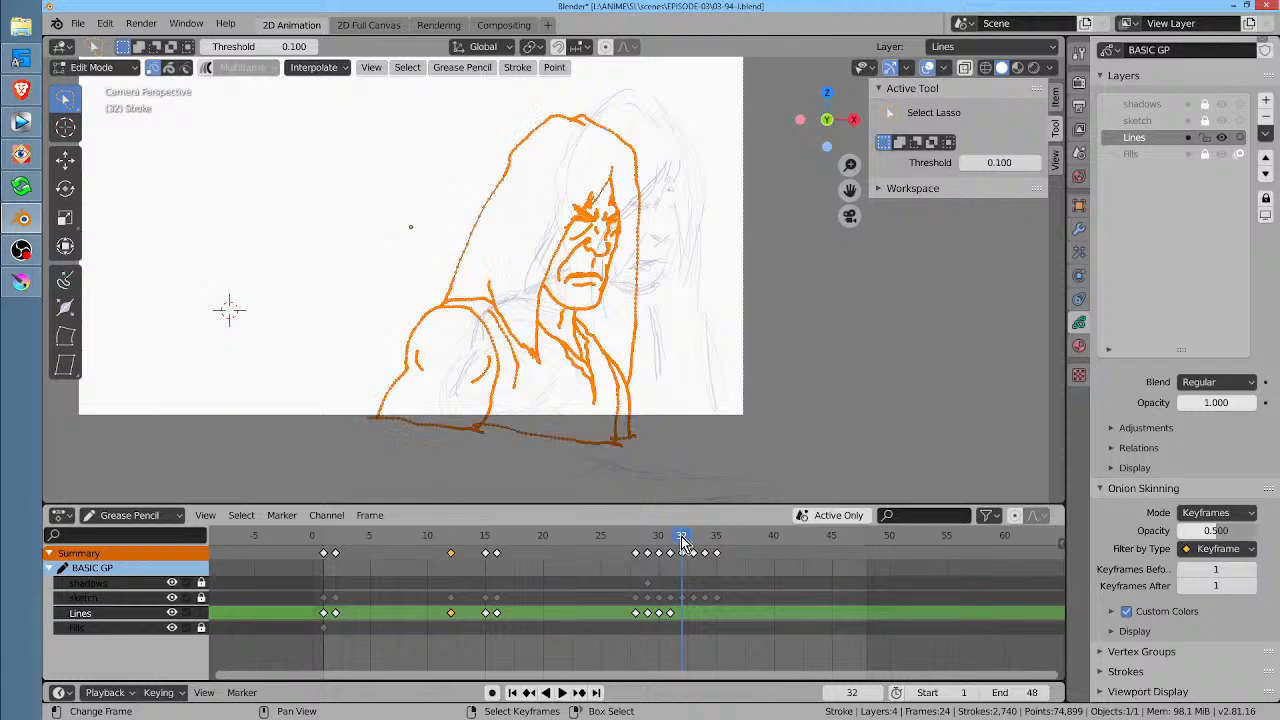
{"action": "key", "text": "g"}
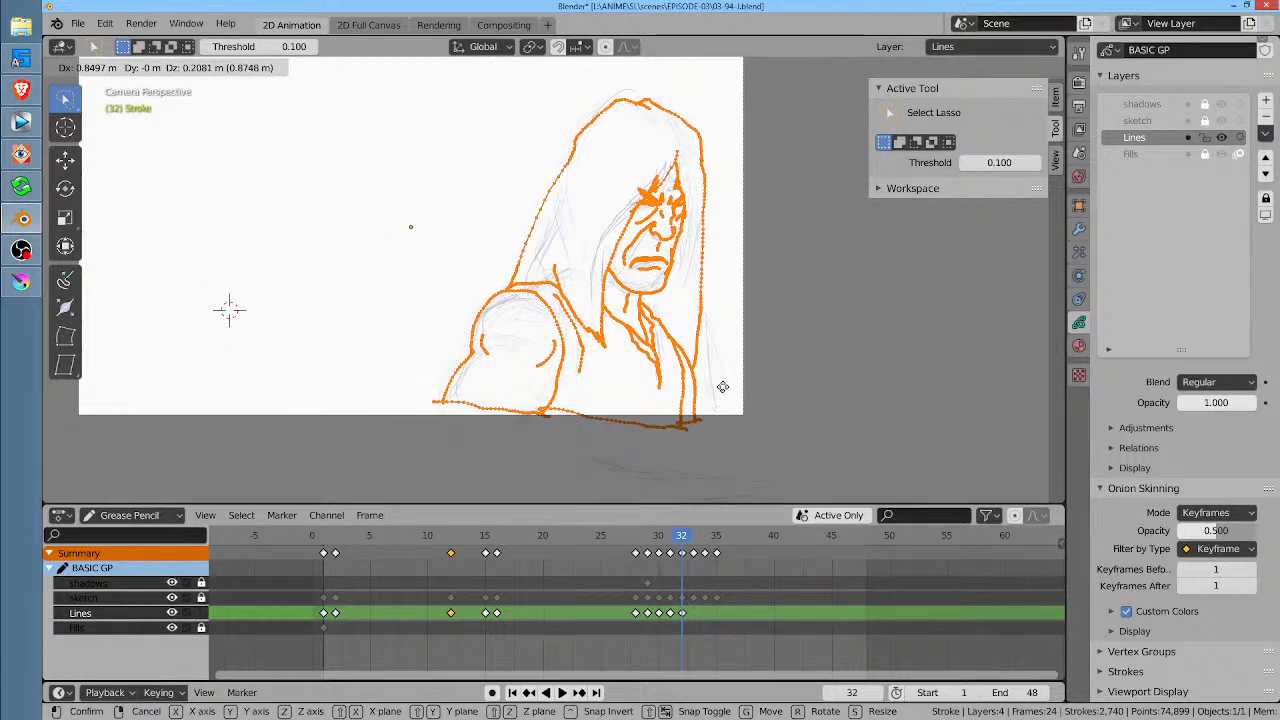
{"action": "left_click", "coordinate": [722, 386]}
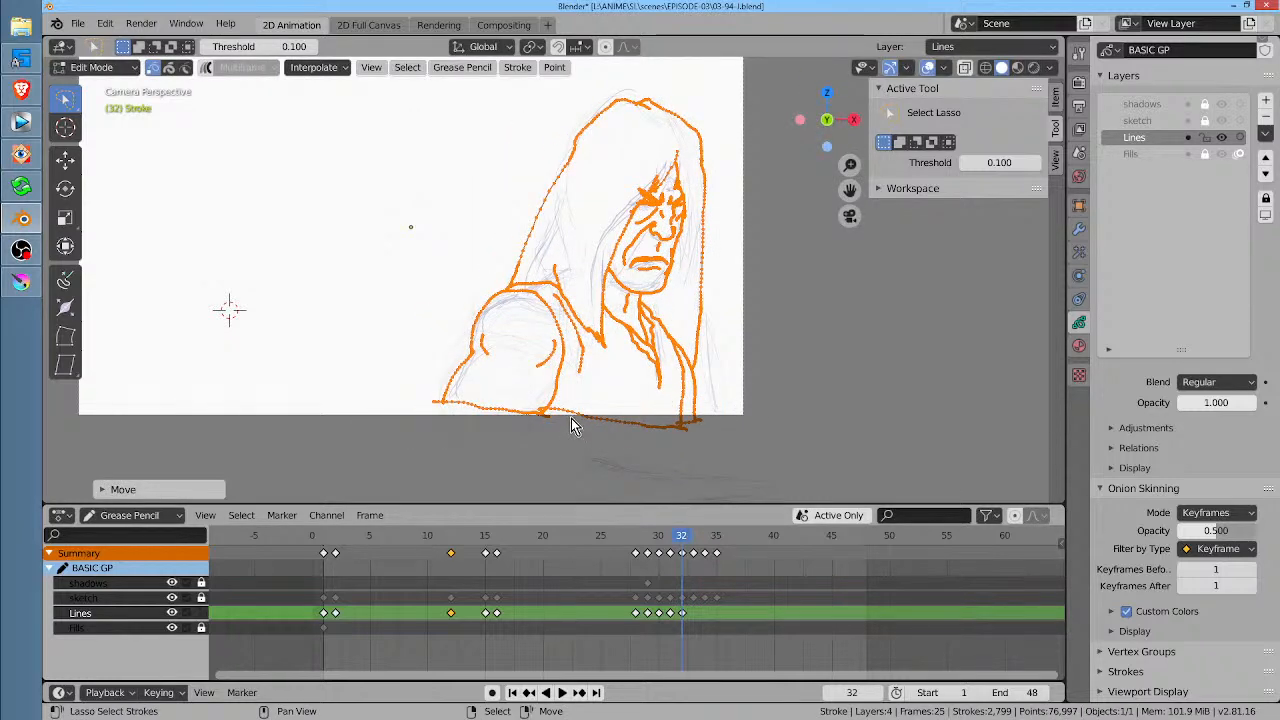
{"action": "key", "text": "e"}
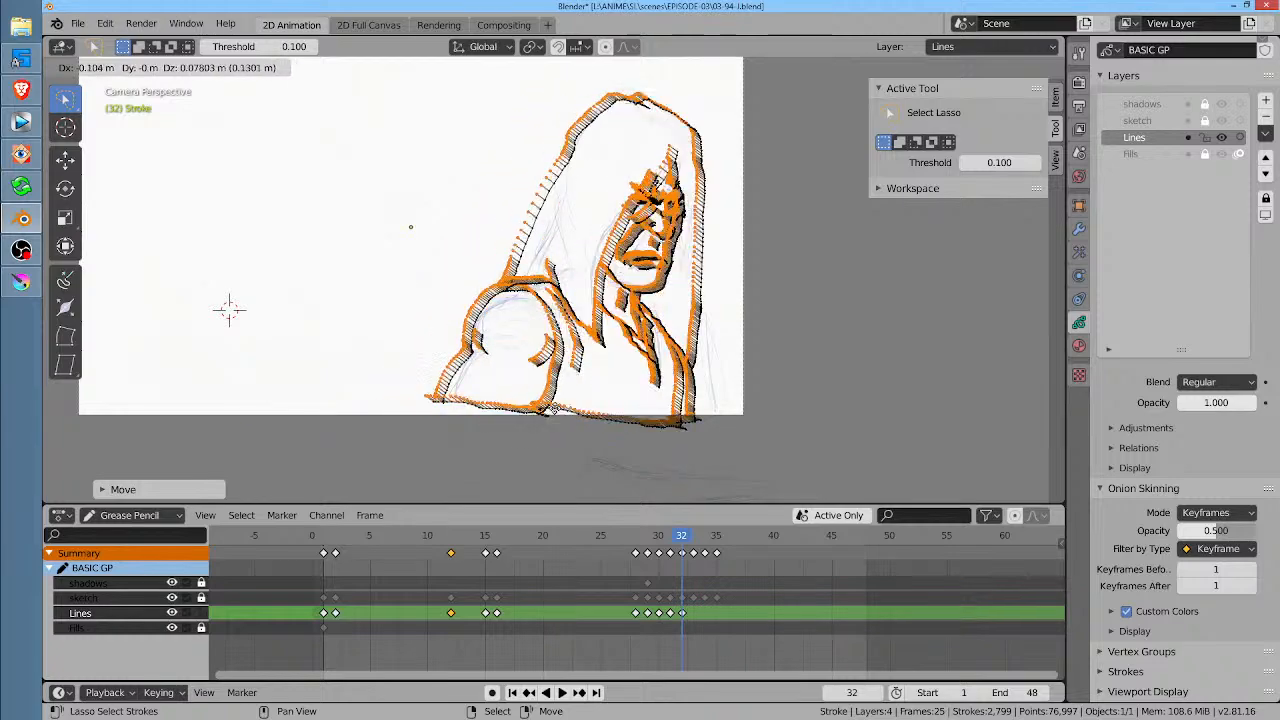
{"action": "left_click", "coordinate": [338, 382]}
{"action": "key", "text": "x"}
{"action": "left_click", "coordinate": [340, 378]}
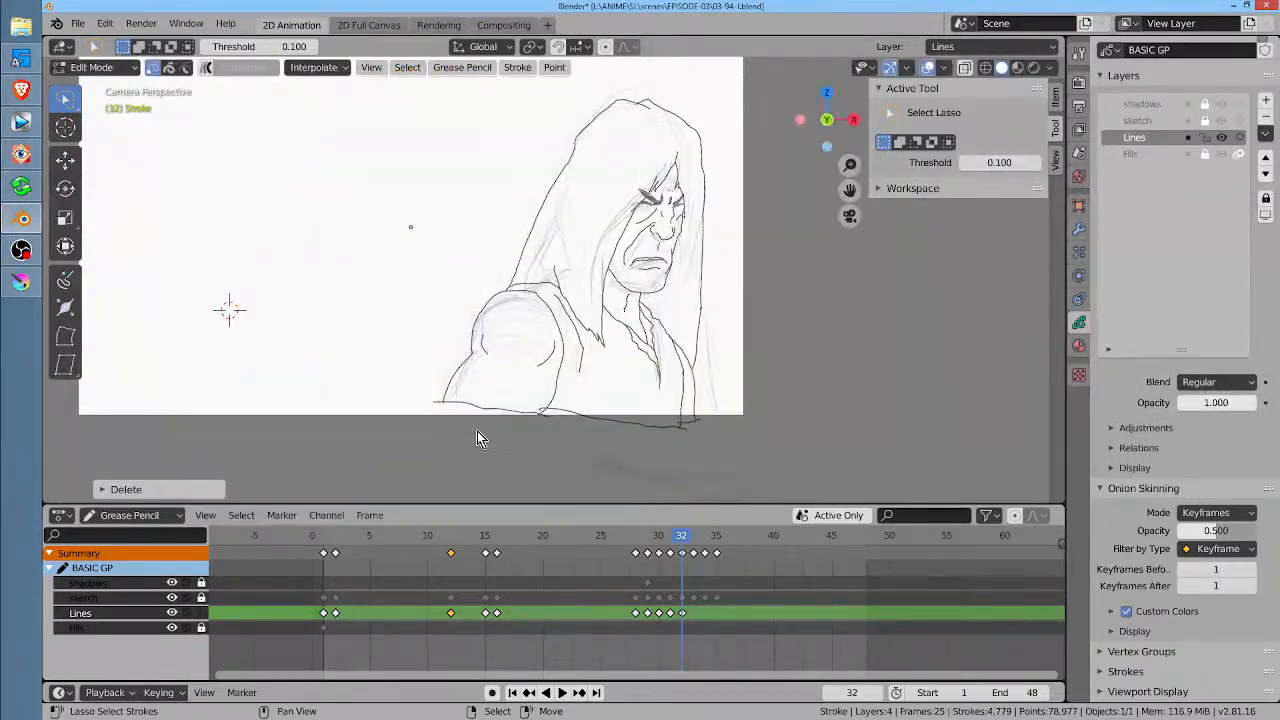
Step: Pull the torso's lower edge below the camera frame with the Grab sculpt brush on frame 32
{"action": "key", "text": "Tab"}
{"action": "key", "text": "ctrl+Tab"}
{"action": "mouse_move", "coordinate": [457, 416]}
{"action": "left_mouse_down"}
{"action": "mouse_move", "coordinate": [443, 440]}
{"action": "mouse_move", "coordinate": [572, 438]}
{"action": "left_mouse_up"}
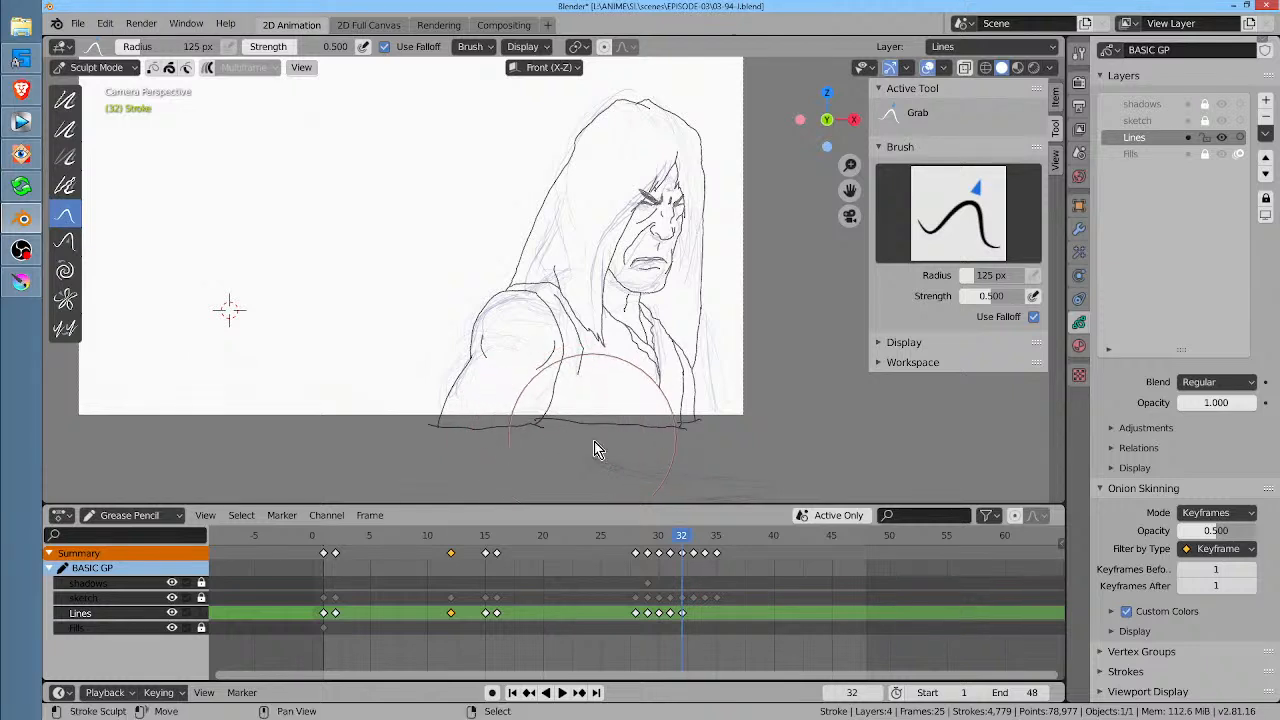
Step: On frame 33, select all the line strokes, then move, rotate and reposition them over the rough sketch
{"action": "key", "text": "Right"}
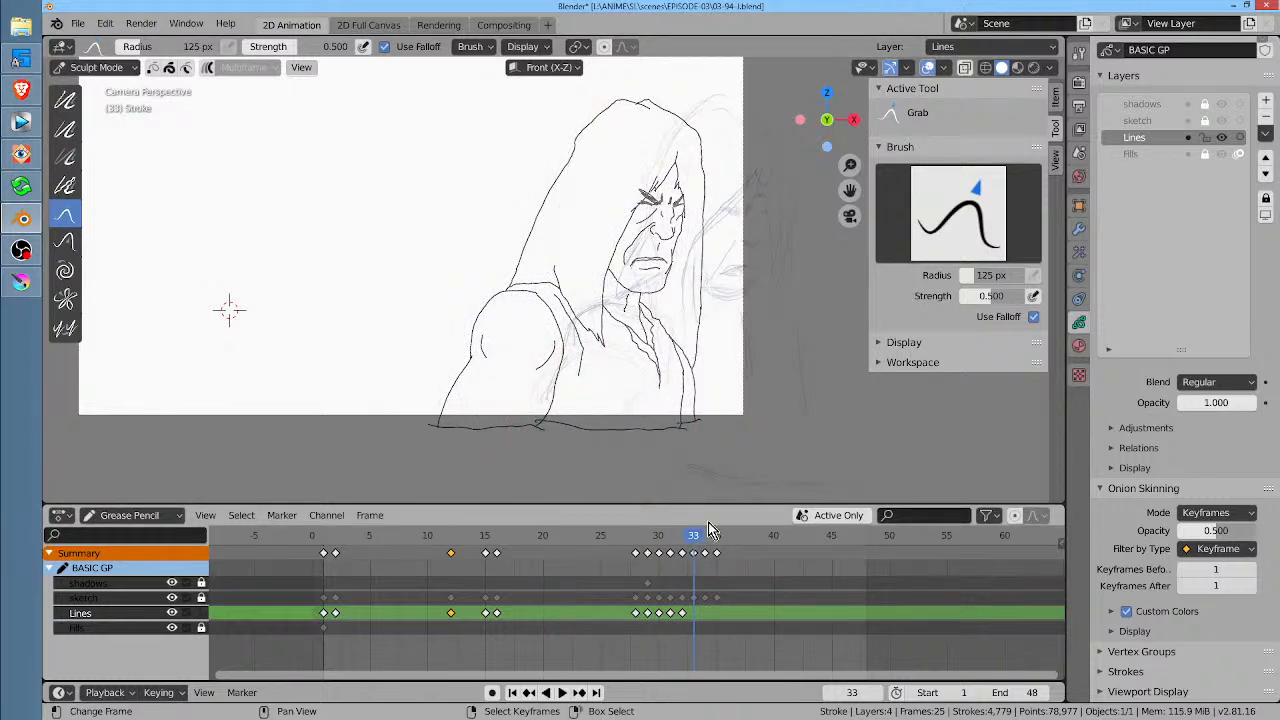
{"action": "key", "text": "Tab"}
{"action": "key", "text": "a"}
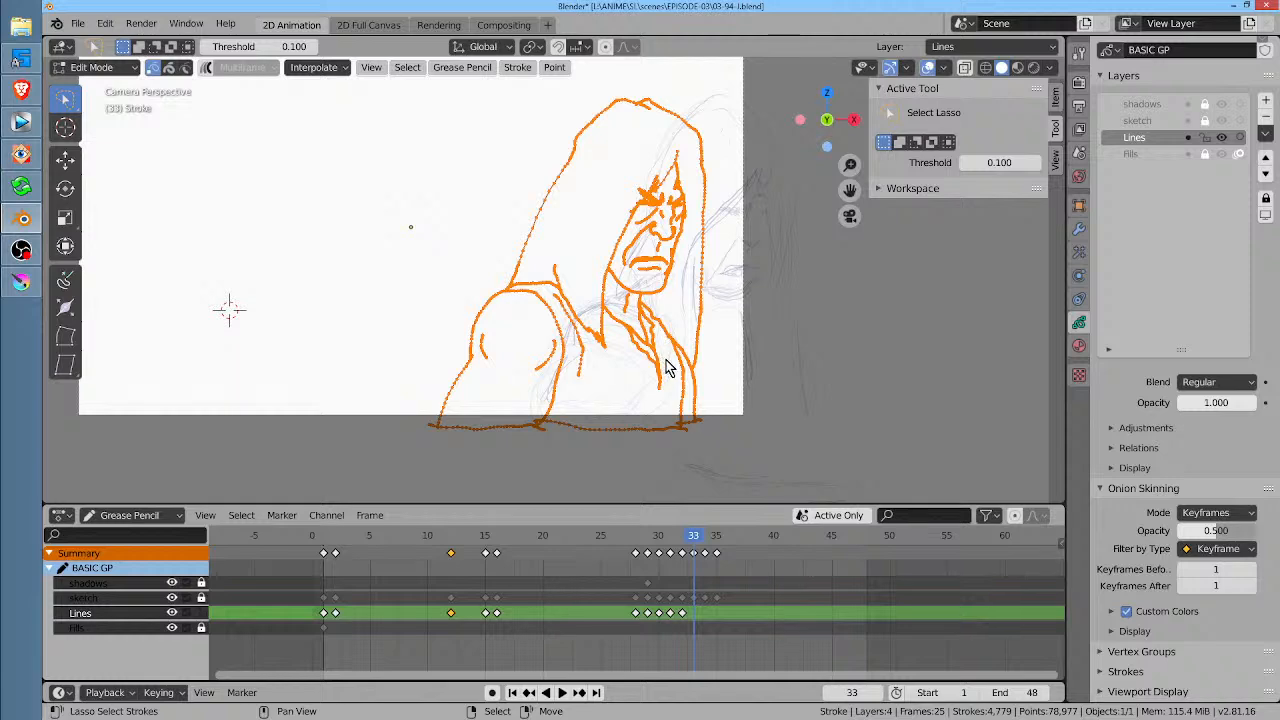
{"action": "key", "text": "g"}
{"action": "left_click", "coordinate": [804, 322]}
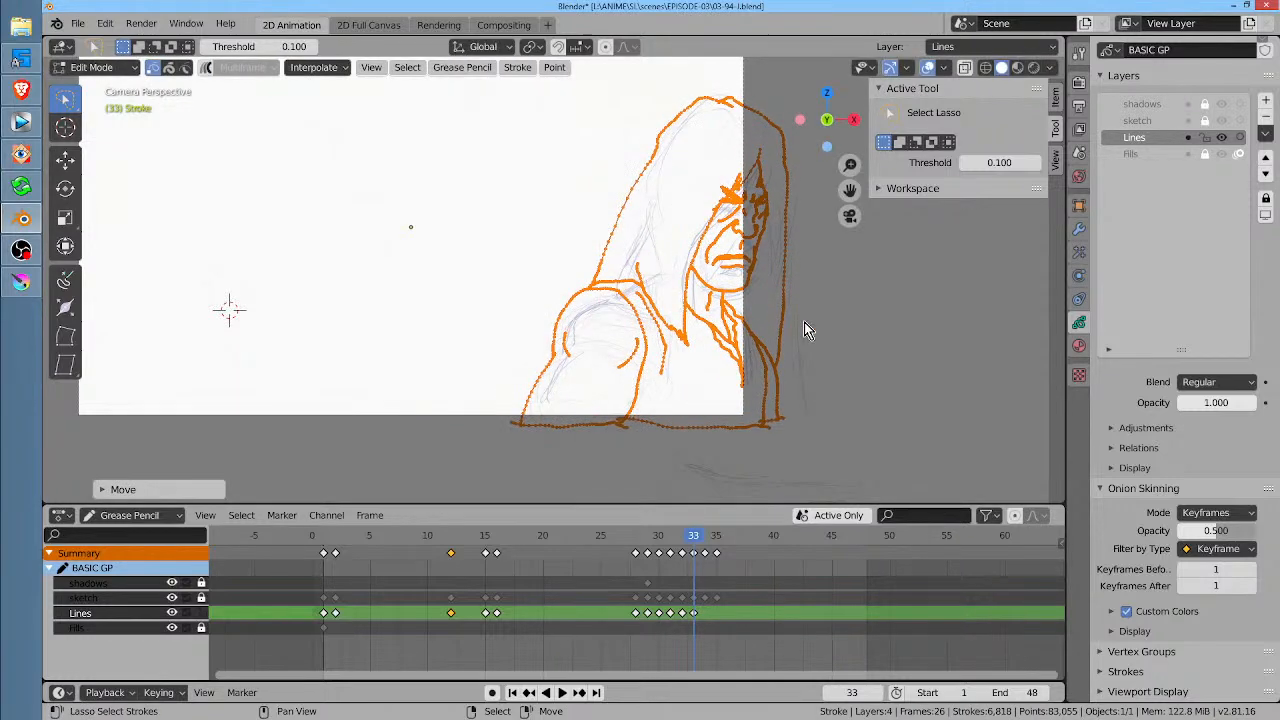
{"action": "key", "text": "r"}
{"action": "left_click", "coordinate": [805, 357]}
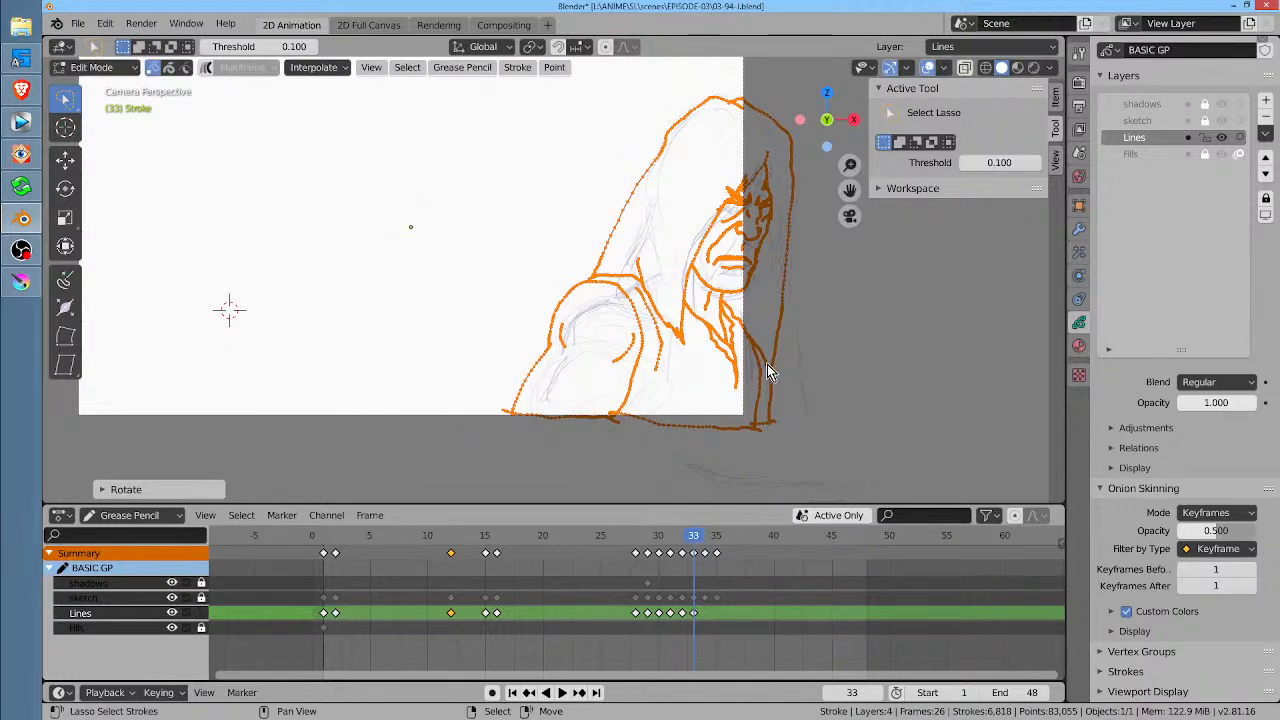
{"action": "key", "text": "g"}
{"action": "left_click", "coordinate": [786, 376]}
Step: On frame 34, move the line drawing mostly outside the camera frame to follow the rough sketch
{"action": "left_click_drag", "start_coordinate": [698, 541], "coordinate": [707, 541]}
{"action": "key", "text": "g"}
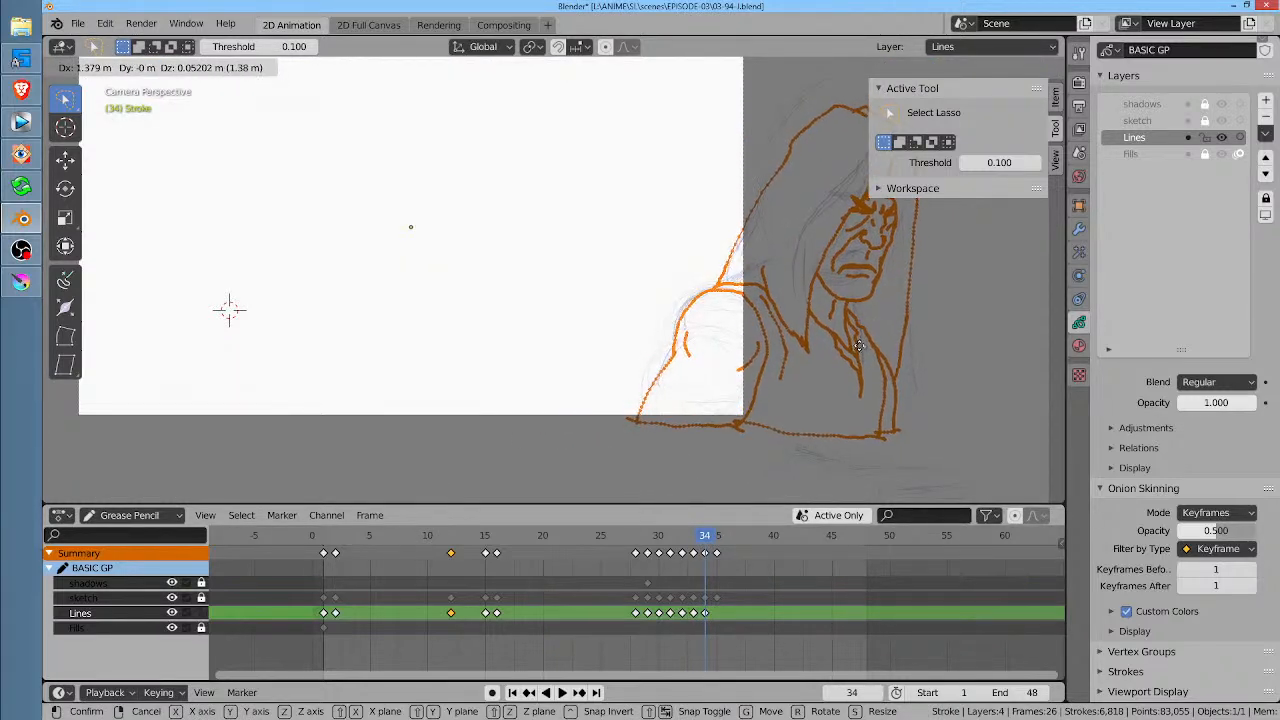
{"action": "left_click", "coordinate": [864, 350]}
Step: Start an empty Lines keyframe on frame 35 with a tiny dot outside the camera frame, and save the file
{"action": "left_click", "coordinate": [716, 541]}
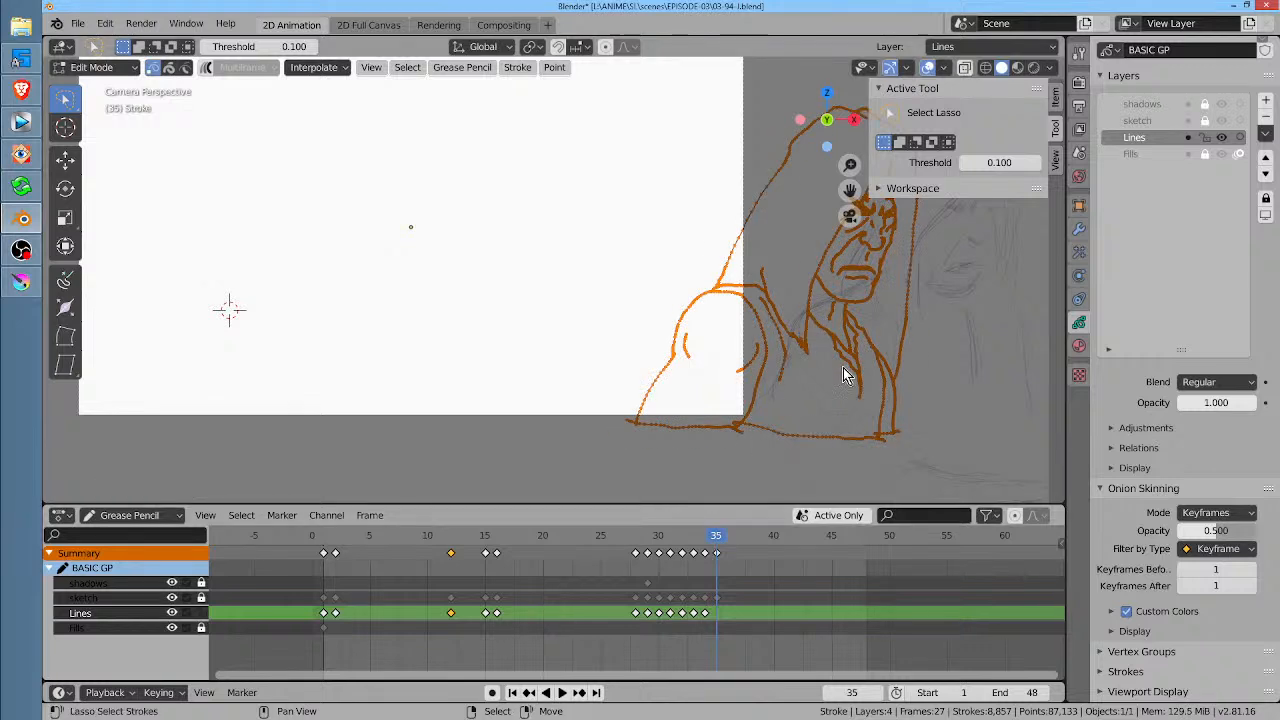
{"action": "key", "text": "Tab"}
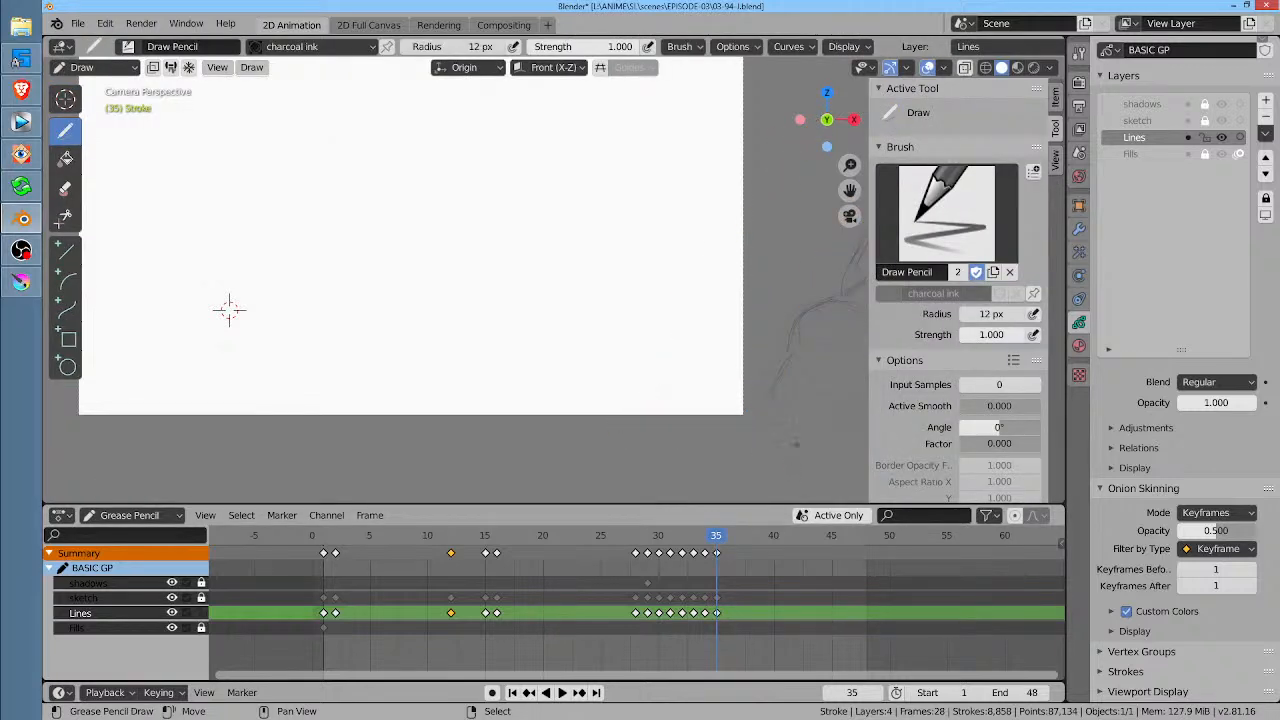
{"action": "left_click", "coordinate": [77, 23]}
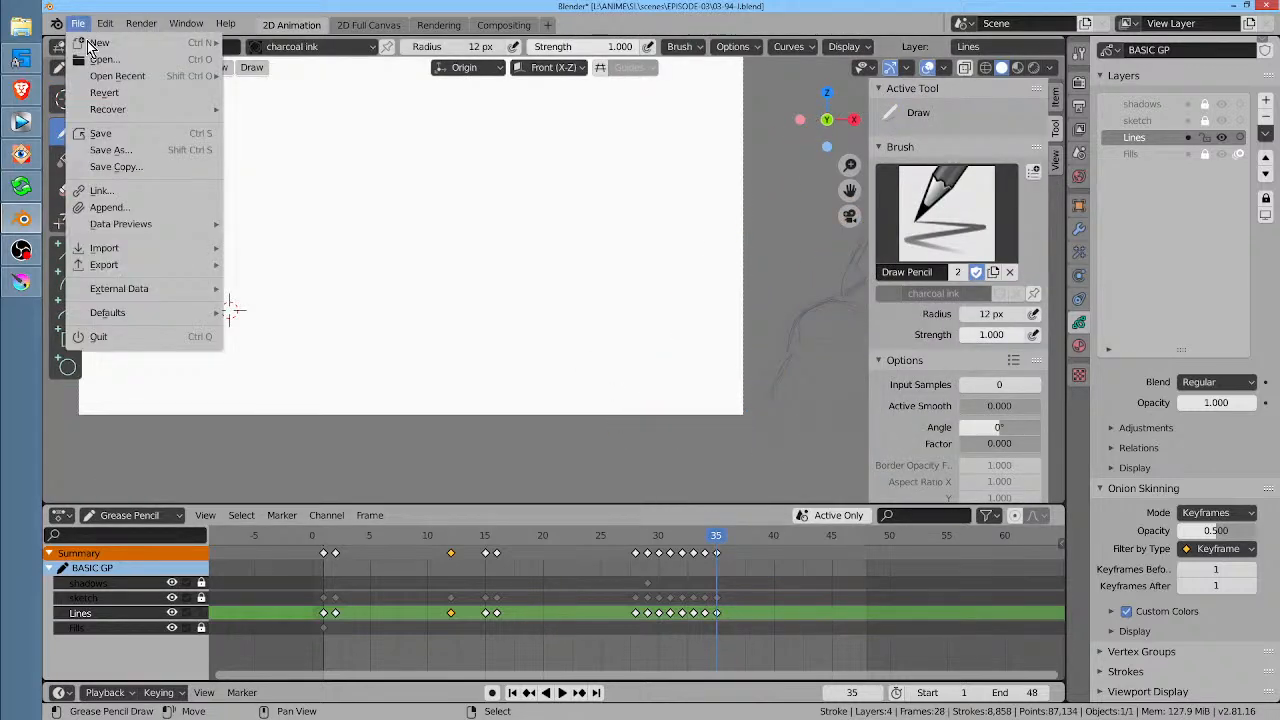
{"action": "left_click", "coordinate": [105, 133]}
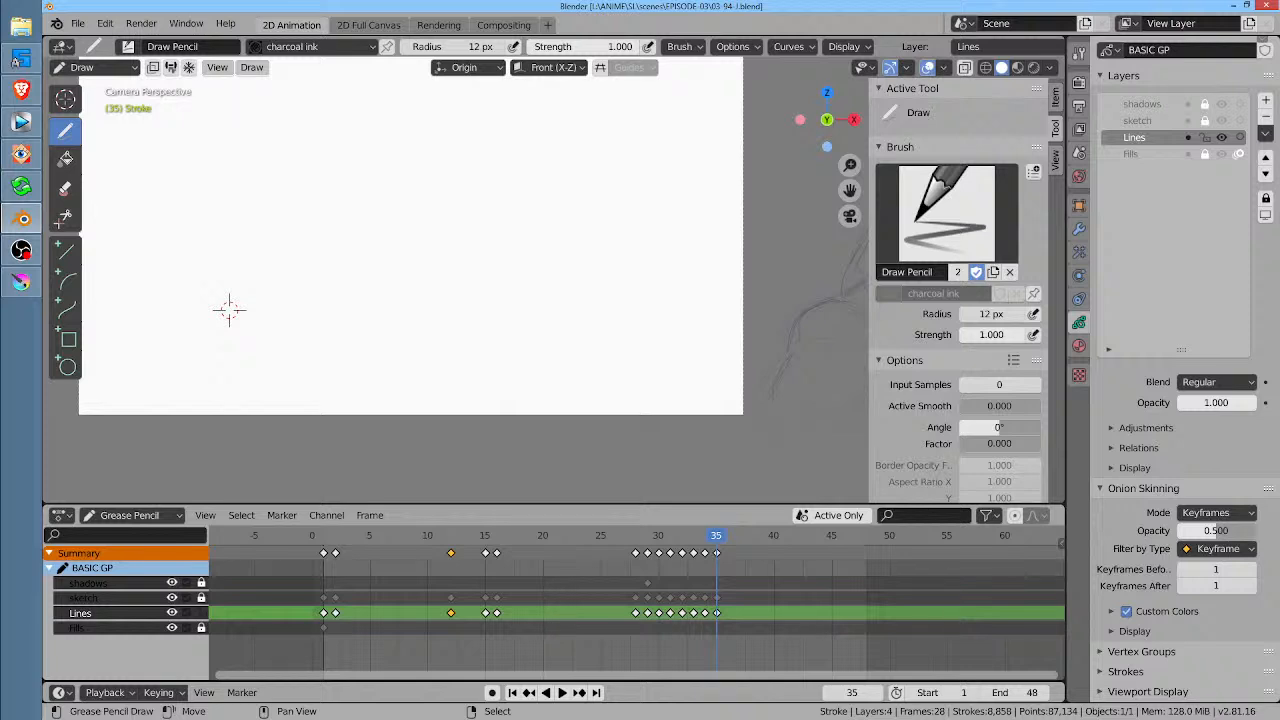
Step: Play back and scrub through the timeline from frame 1 to beyond frame 48 to review the inked animation
{"action": "left_click", "coordinate": [566, 611]}
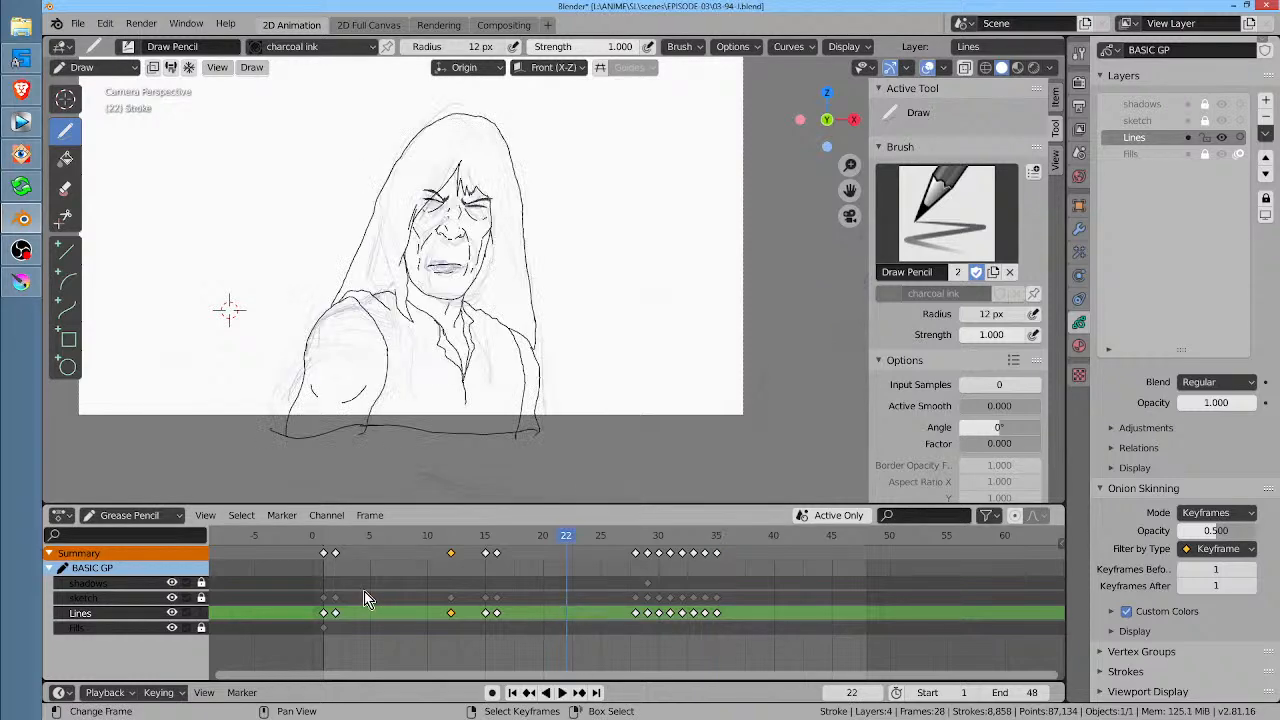
{"action": "key", "text": "space"}
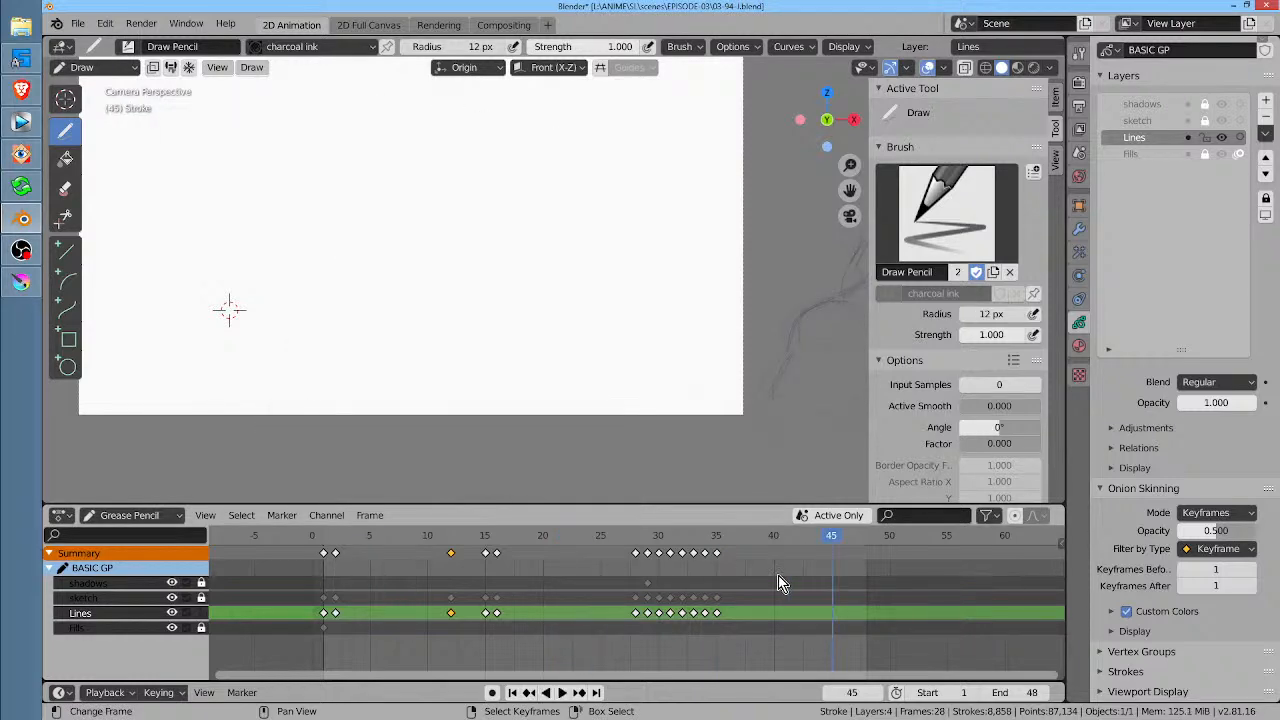
{"action": "left_click", "coordinate": [777, 575]}
{"action": "left_click", "coordinate": [463, 582]}
{"action": "left_click", "coordinate": [385, 575]}
{"action": "left_click", "coordinate": [891, 590]}
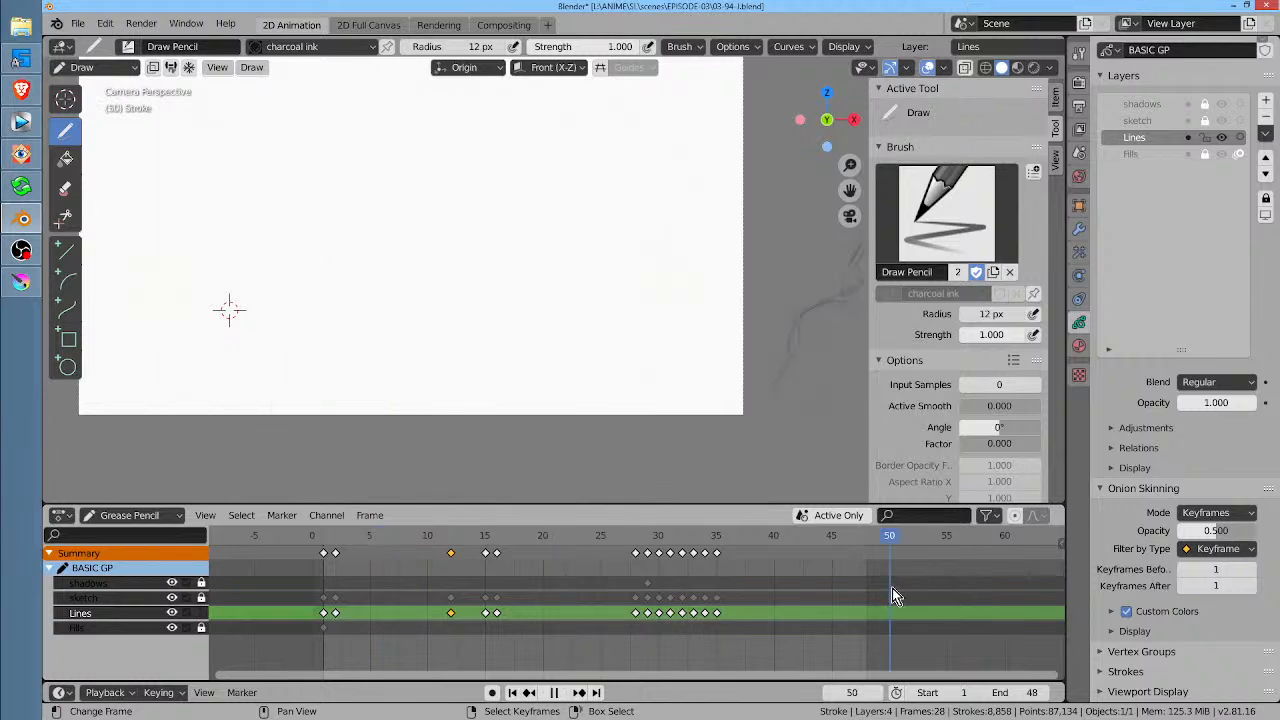
{"action": "left_click", "coordinate": [791, 605]}
{"action": "left_click", "coordinate": [566, 620]}
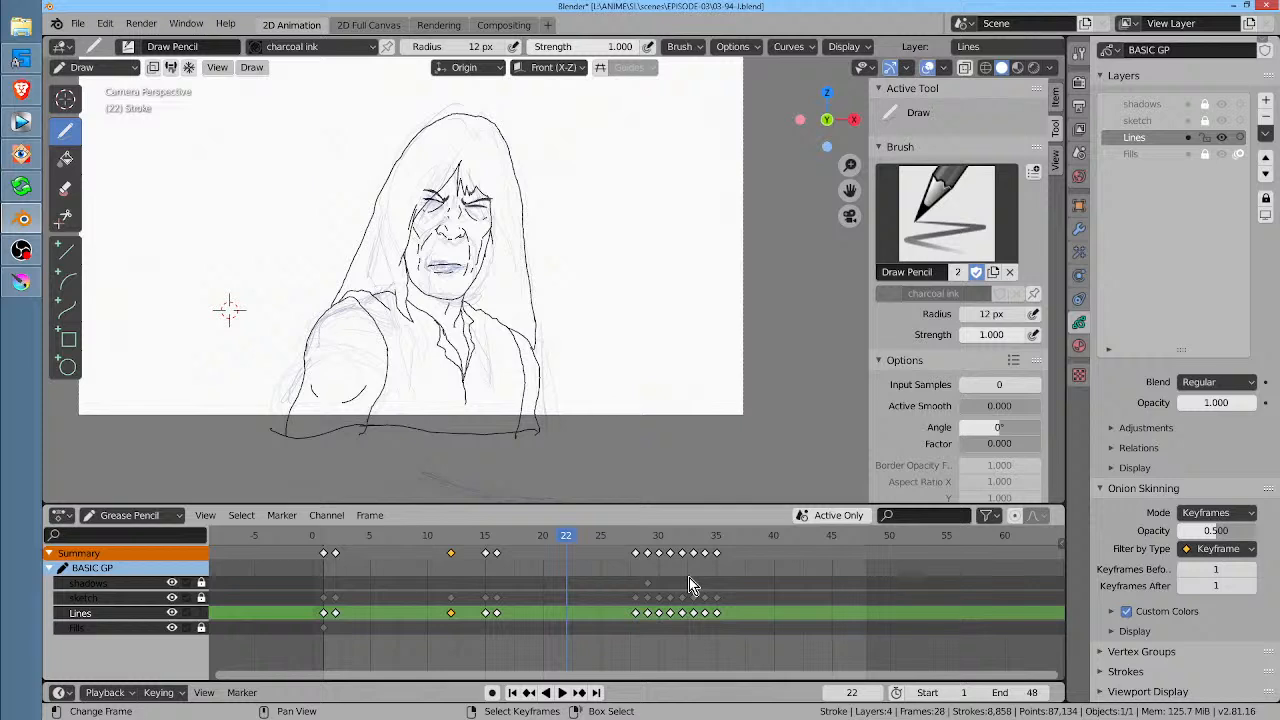
{"action": "left_click_drag", "start_coordinate": [814, 612], "coordinate": [528, 612]}
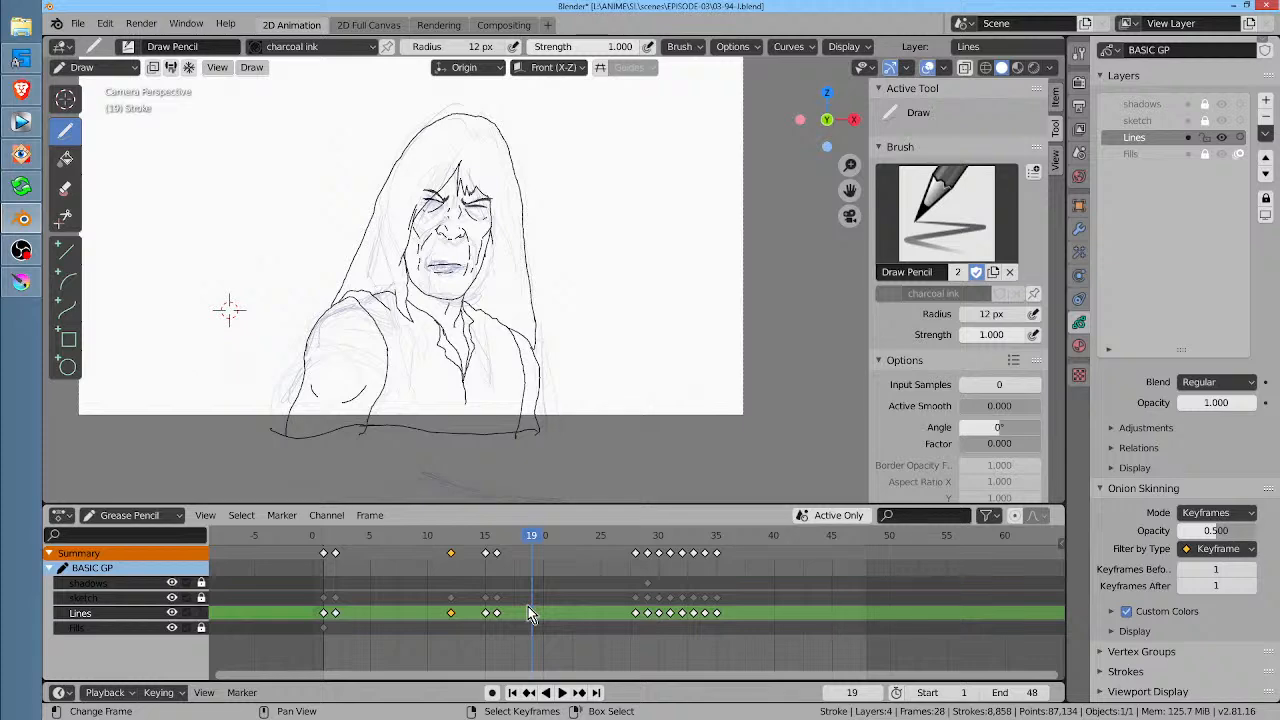
{"action": "left_click_drag", "start_coordinate": [535, 541], "coordinate": [327, 537]}
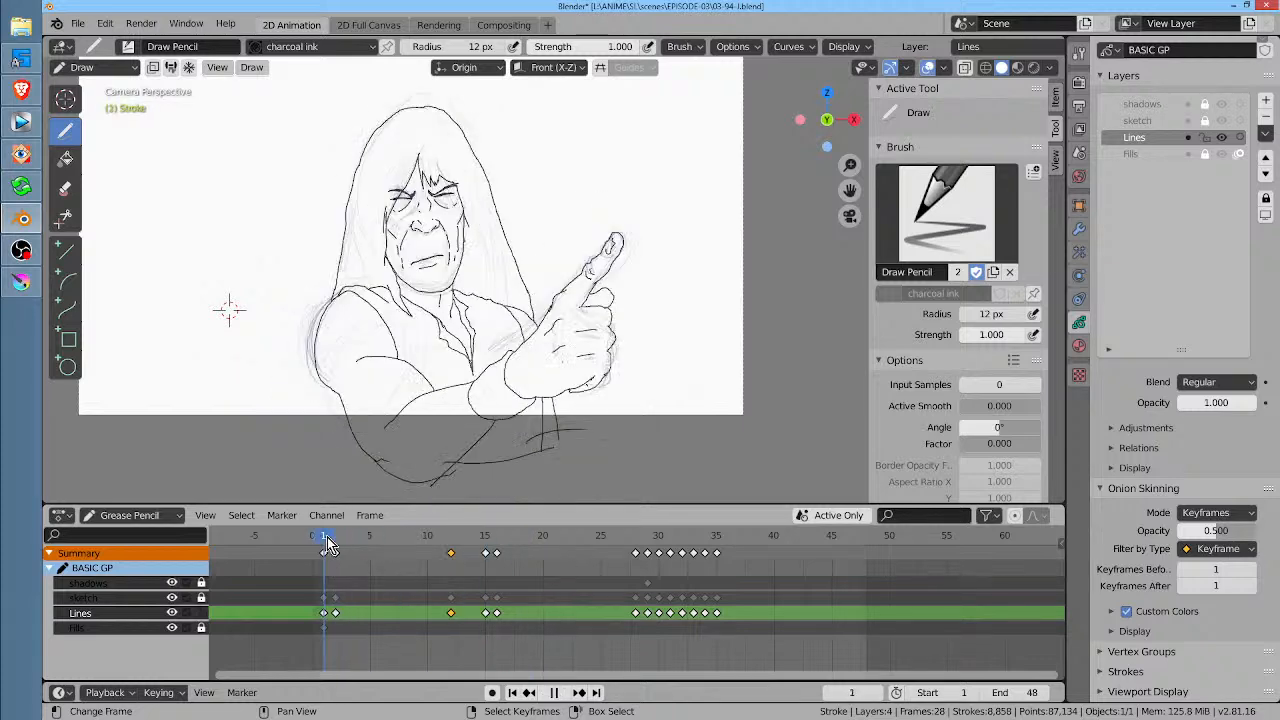
Step: Hide the sketch layer so that only the inked character lines are shown in the camera view
{"action": "left_click", "coordinate": [1221, 120]}
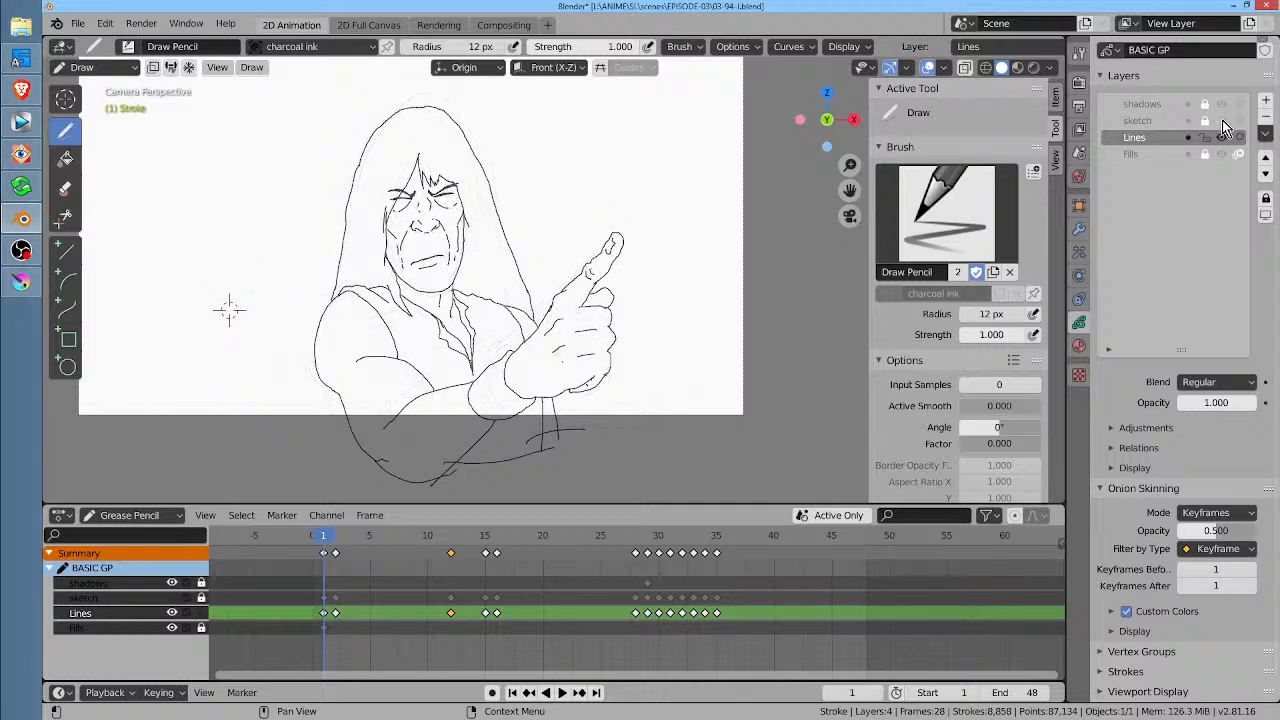
{"action": "scroll", "coordinate": [163, 309], "scroll_direction": "up", "scroll_amount": 3}
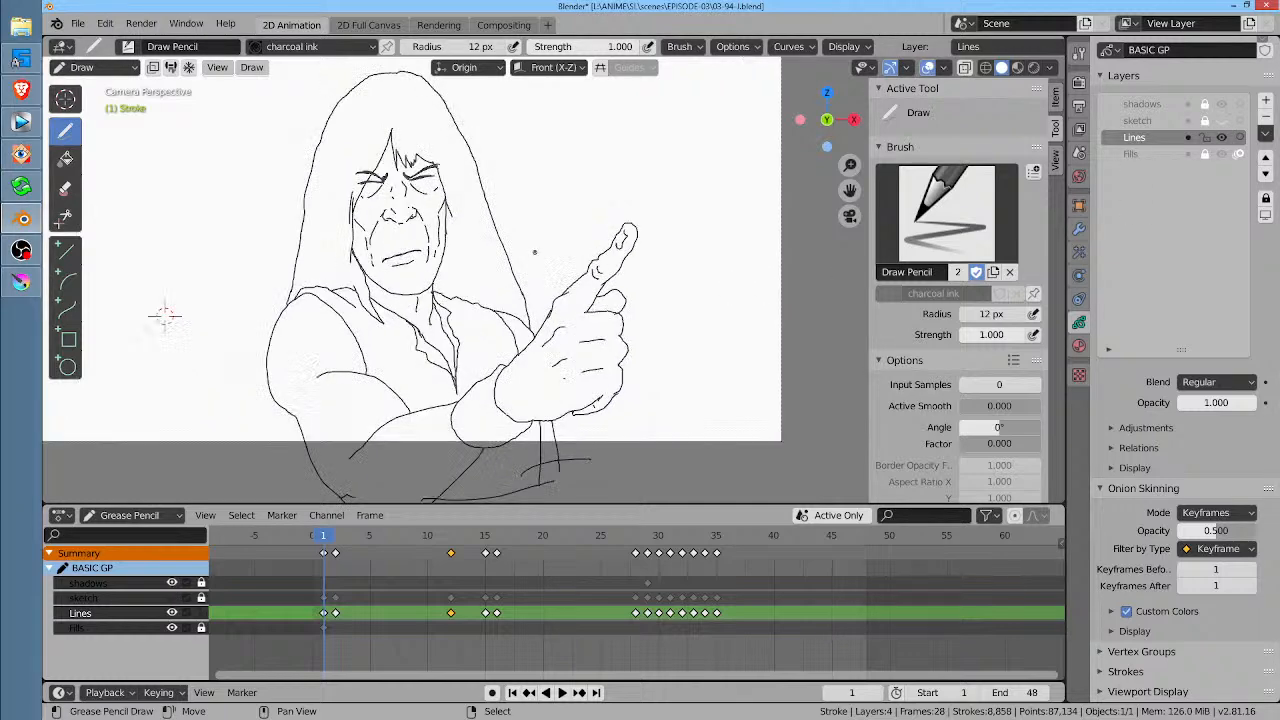
{"action": "scroll", "coordinate": [159, 377], "scroll_direction": "down", "scroll_amount": 2}
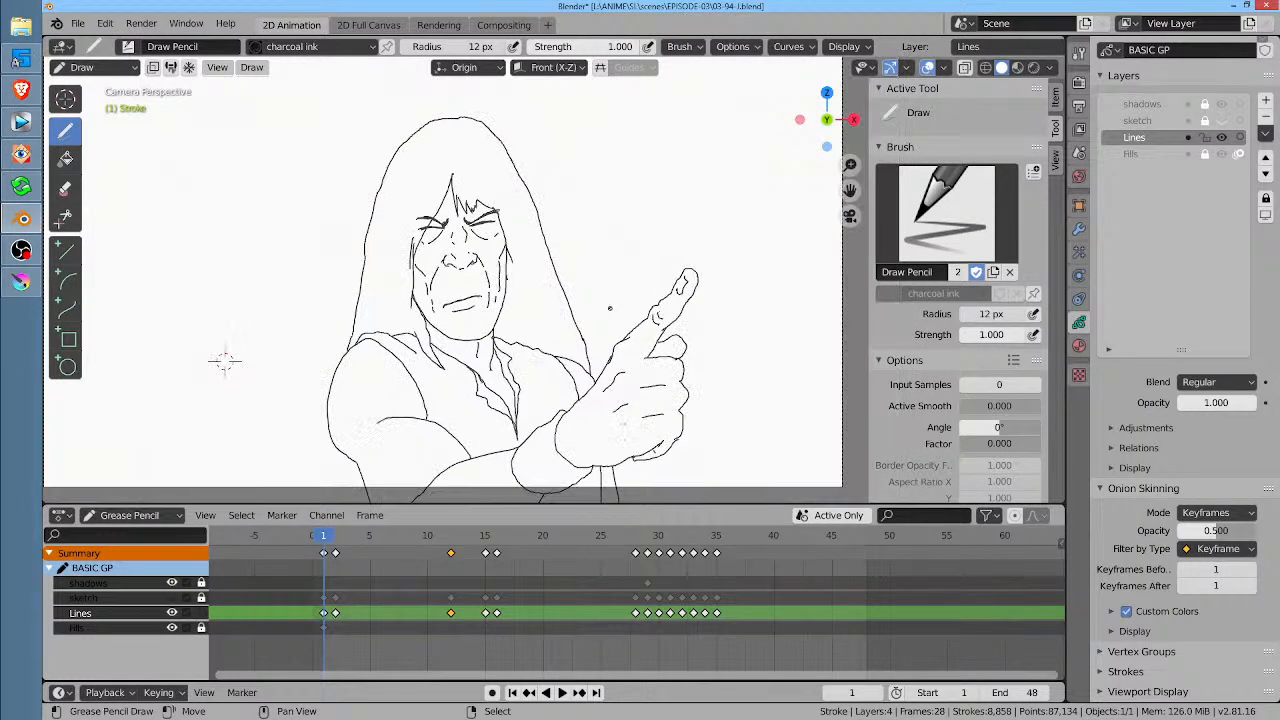
{"action": "key", "text": "v"}
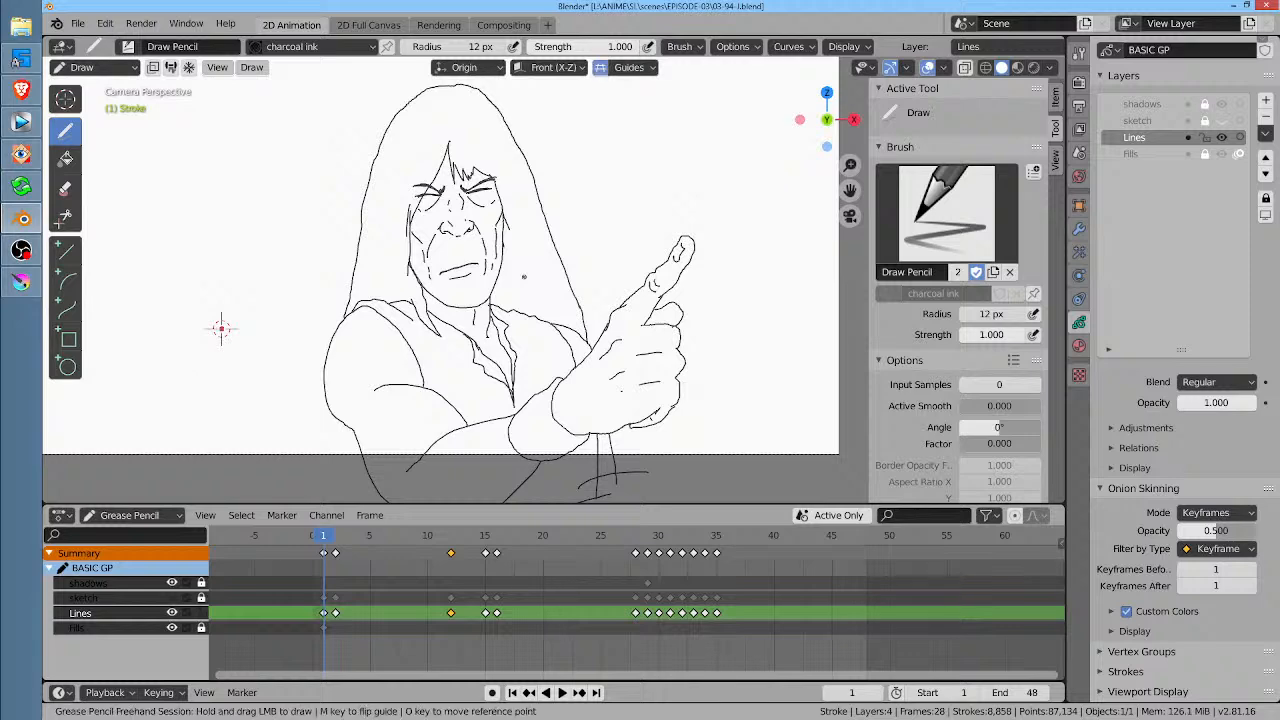
{"action": "mouse_move", "coordinate": [221, 328]}
{"action": "middle_mouse_down", "text": "shift"}
{"action": "mouse_move", "coordinate": [217, 309]}
{"action": "mouse_move", "coordinate": [234, 345]}
{"action": "middle_mouse_up", "text": "shift"}
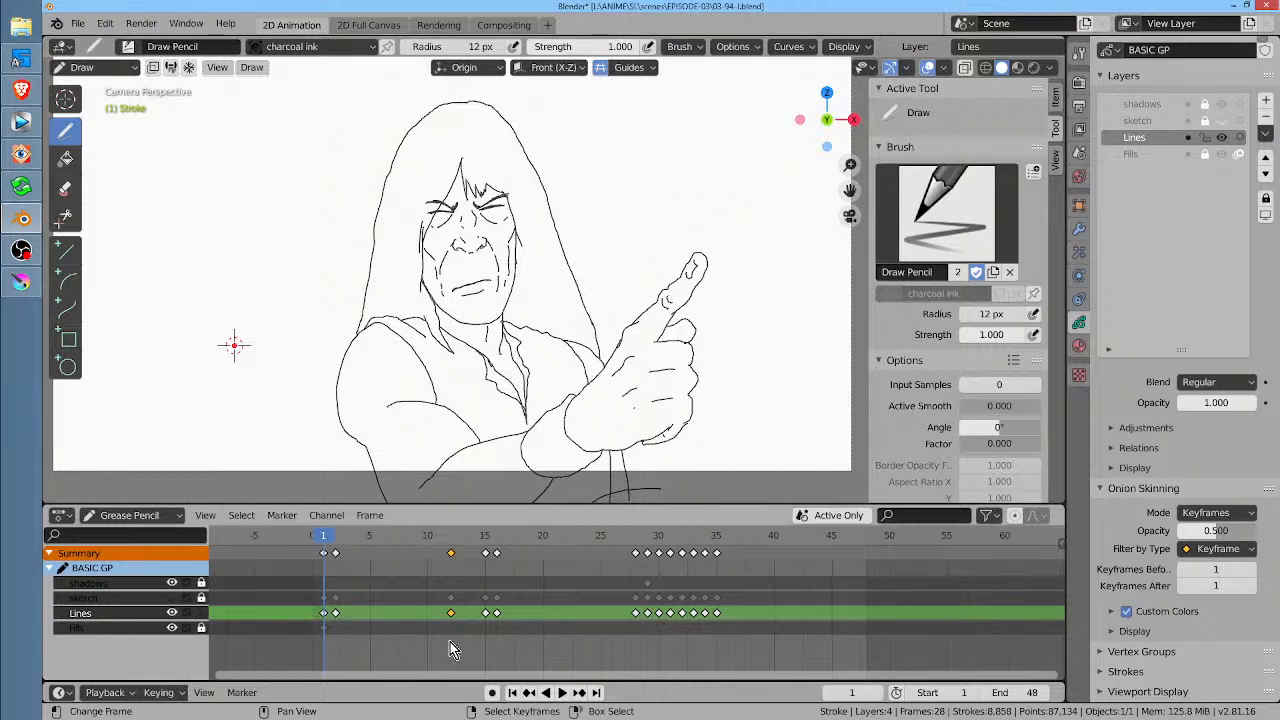
Step: Play back the inked animation without the rough sketch
{"action": "middle_click_drag", "start_coordinate": [413, 608], "coordinate": [424, 604]}
{"action": "key", "text": "space"}
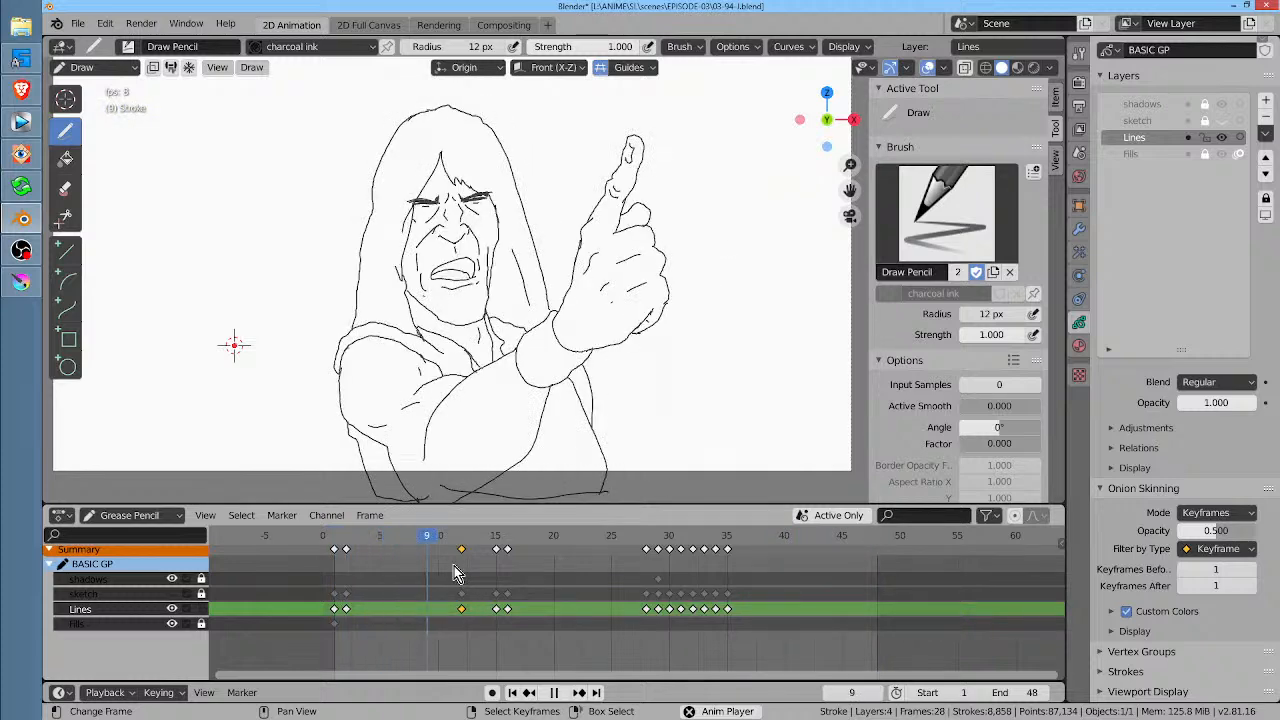
{"action": "key", "text": "space"}
Step: Move the frame 2 keyframes of the Lines and sketch layers to frame 3, and play back the new timing
{"action": "left_click", "coordinate": [338, 541]}
{"action": "left_click_drag", "start_coordinate": [338, 541], "coordinate": [344, 542]}
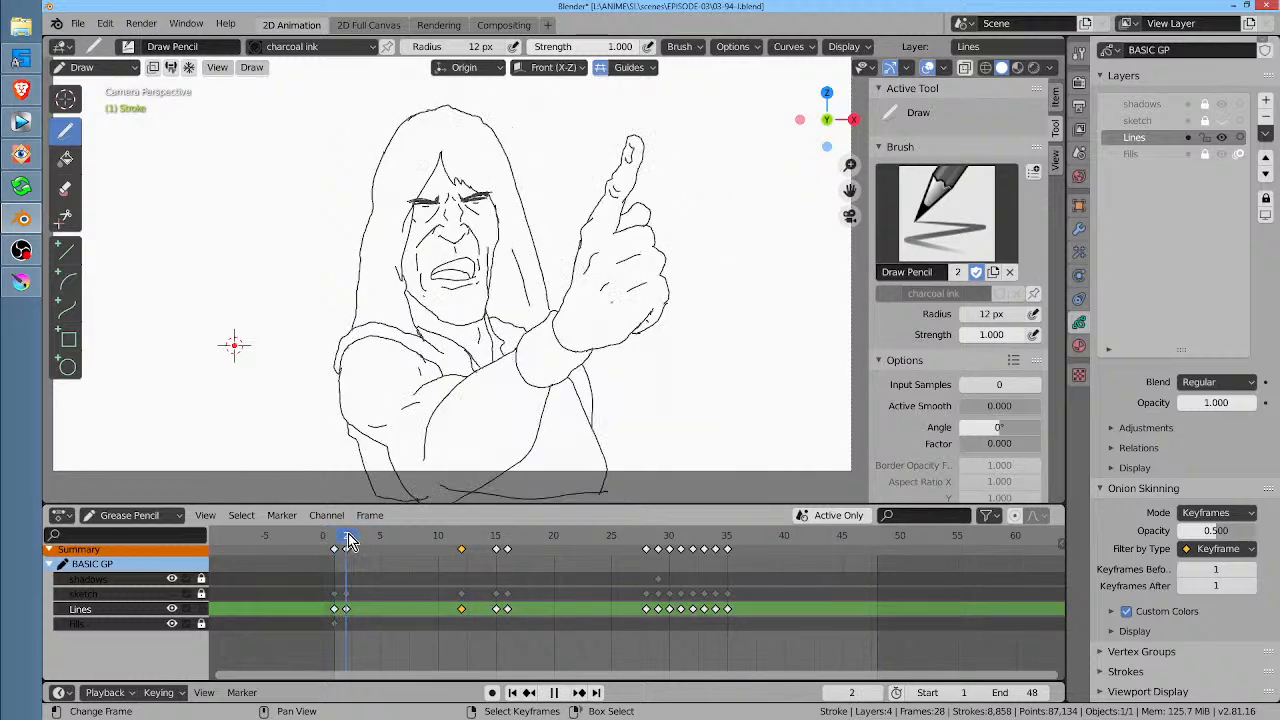
{"action": "left_click_drag", "start_coordinate": [346, 611], "coordinate": [357, 609]}
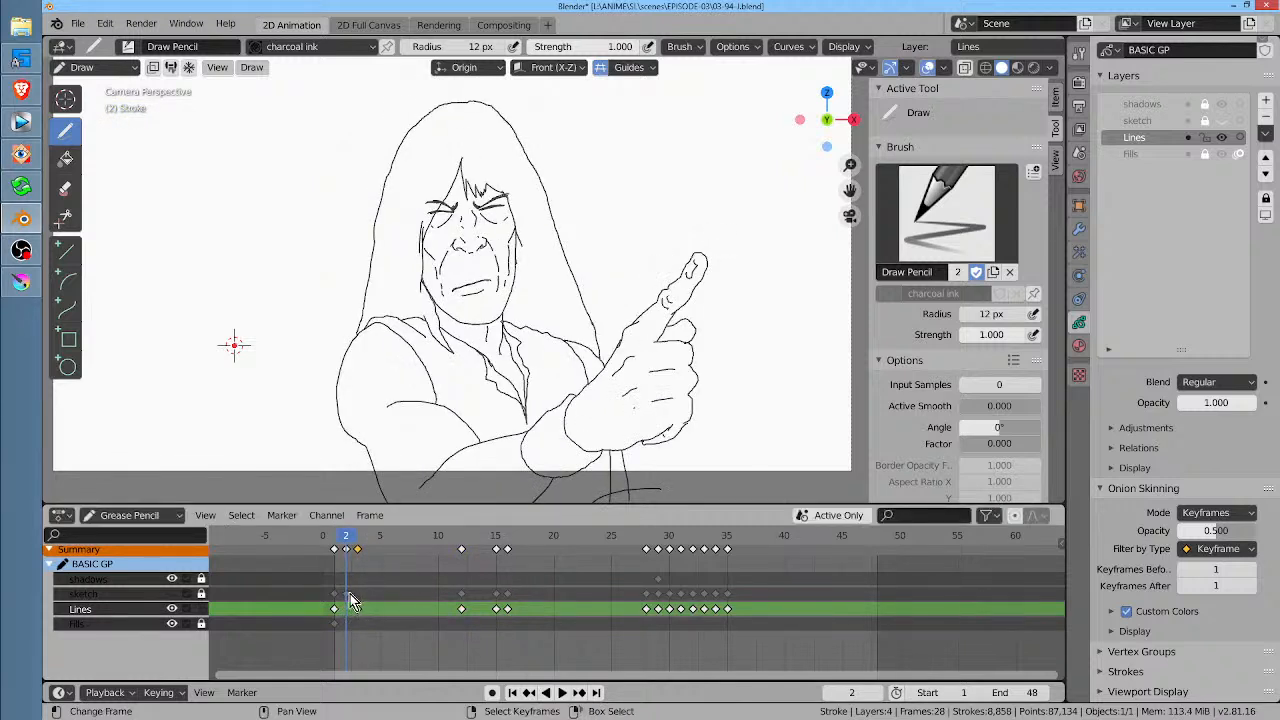
{"action": "left_click", "coordinate": [130, 593]}
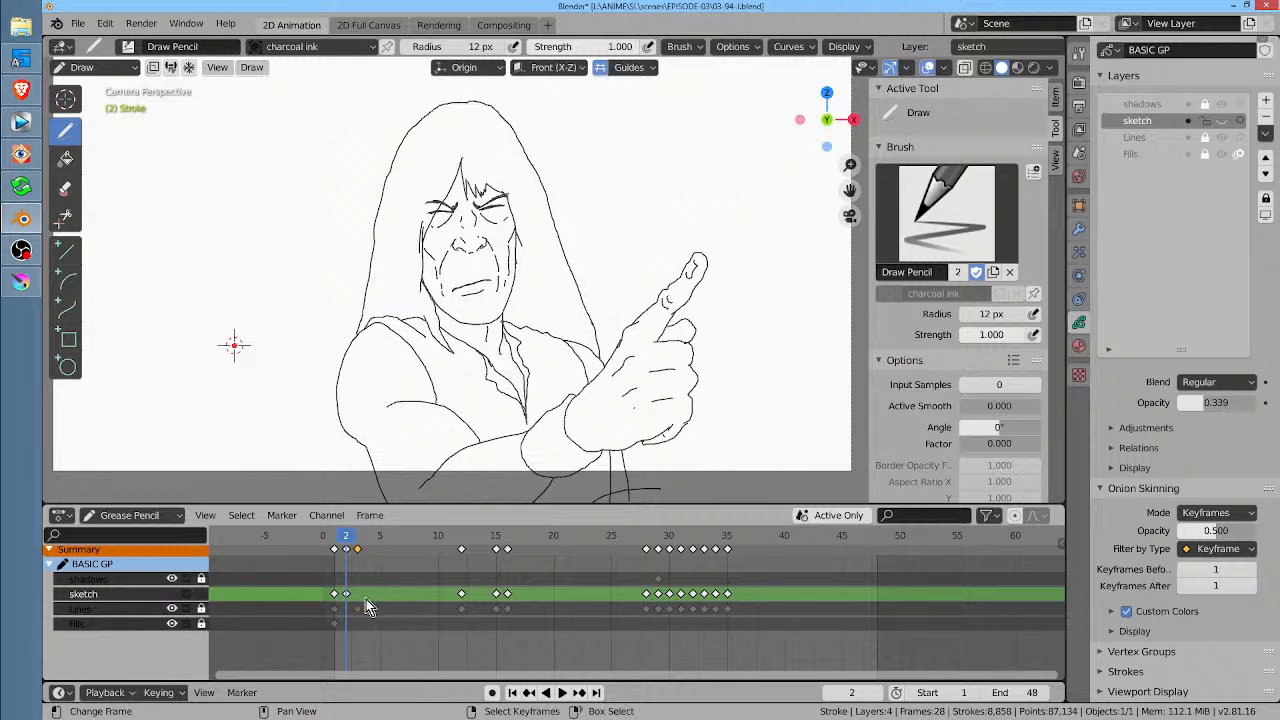
{"action": "key", "text": "space"}
{"action": "key", "text": "space"}
{"action": "left_click_drag", "start_coordinate": [347, 600], "coordinate": [357, 600]}
{"action": "key", "text": "space"}
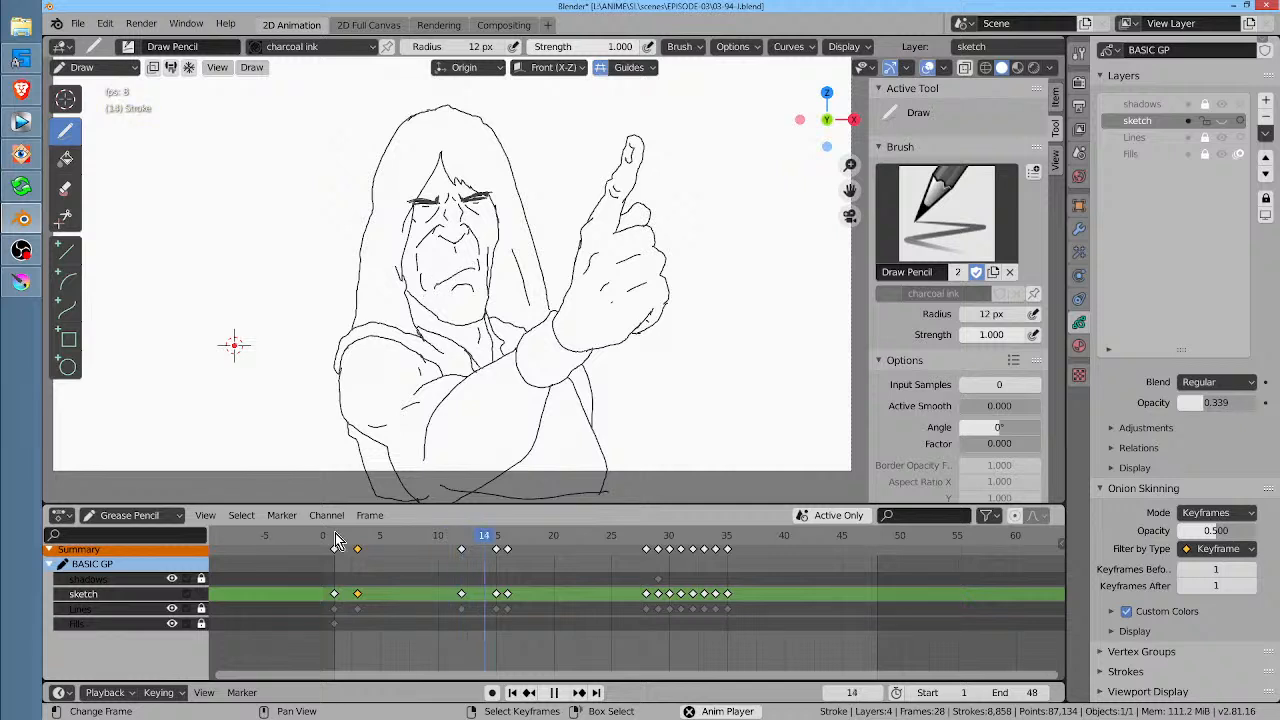
{"action": "key", "text": "space"}
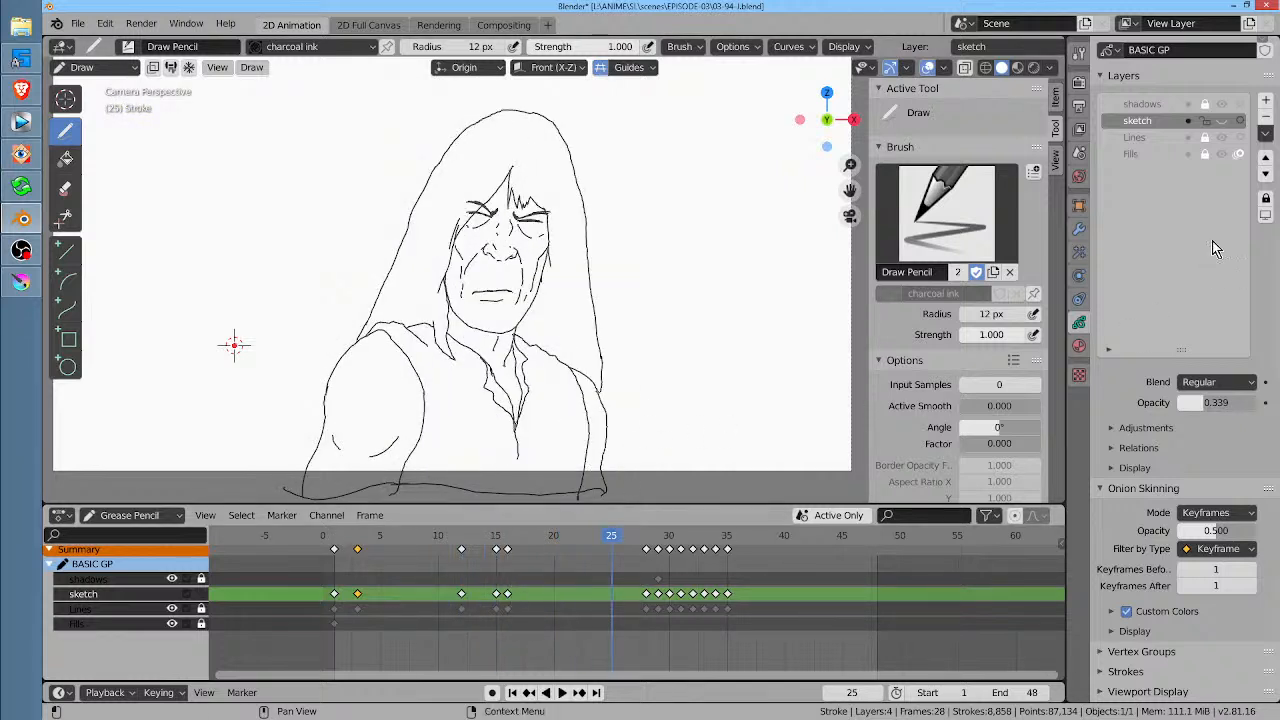
Step: Turn off Autolock Inactive Layers for the grease pencil layers and go to frame 15
{"action": "left_click", "coordinate": [1266, 133]}
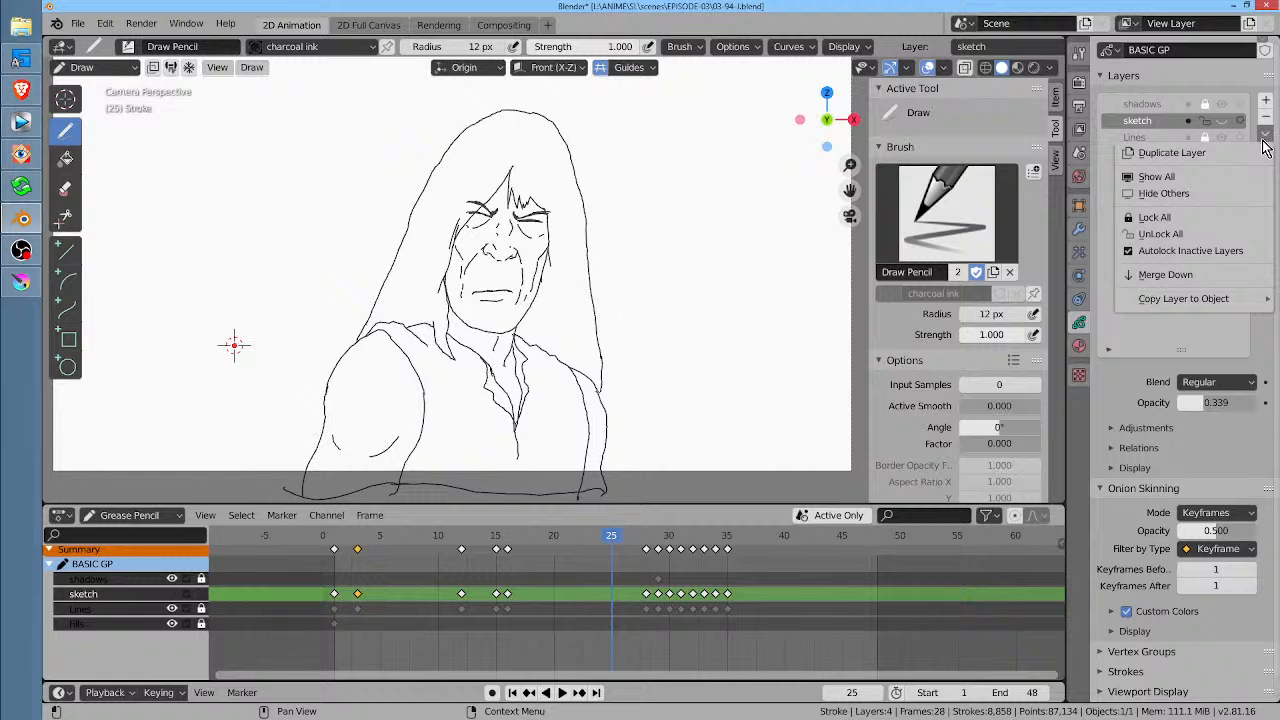
{"action": "left_click", "coordinate": [1201, 251]}
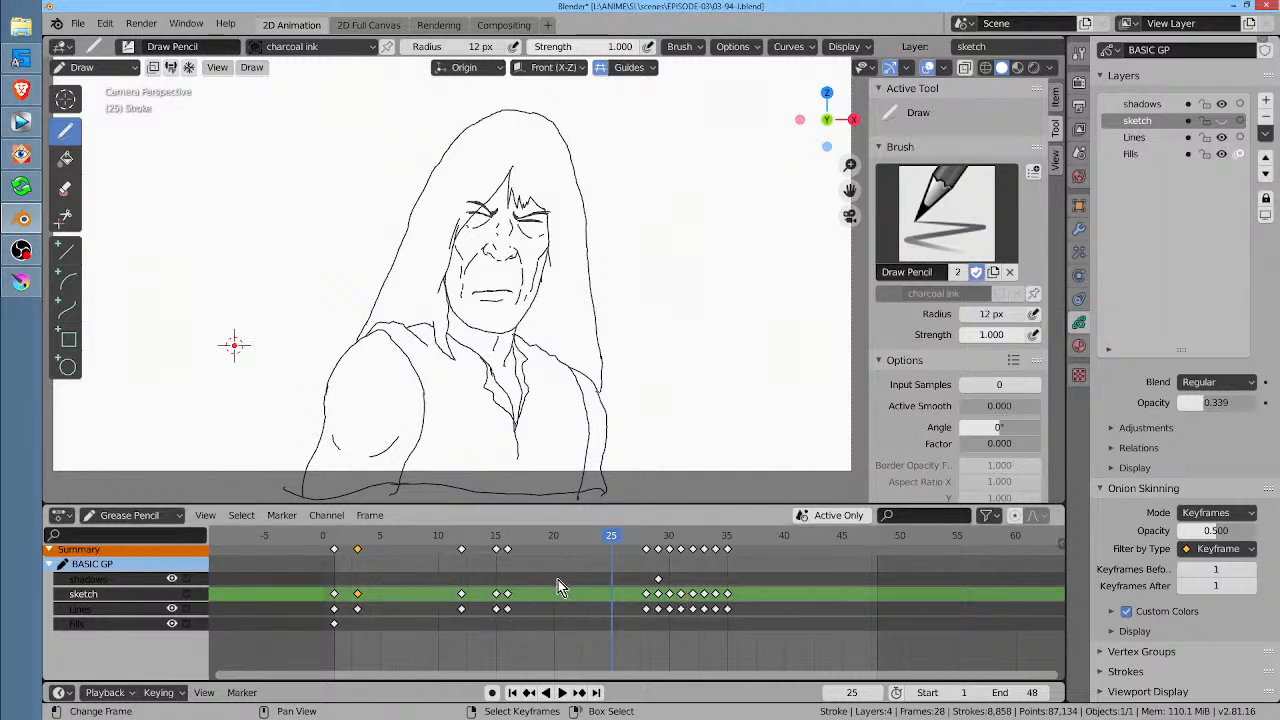
{"action": "scroll", "coordinate": [528, 578], "scroll_direction": "up", "scroll_amount": 1}
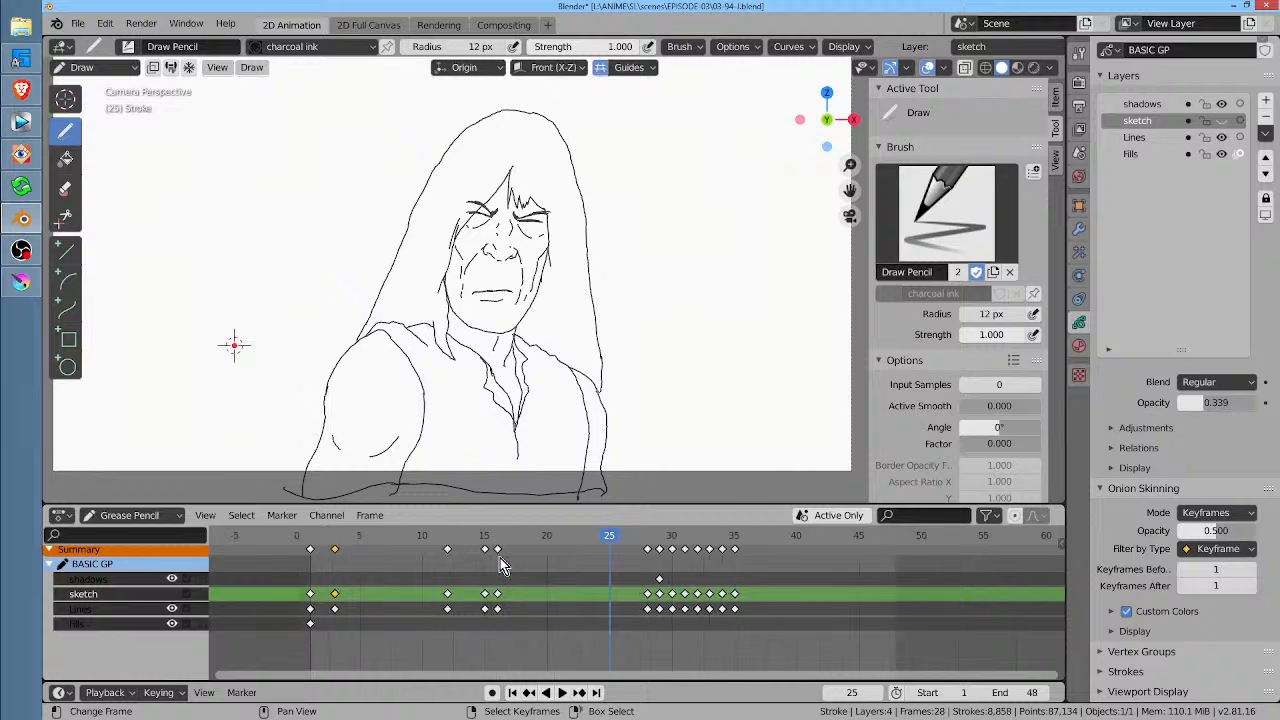
{"action": "left_click_drag", "start_coordinate": [440, 547], "coordinate": [486, 558]}
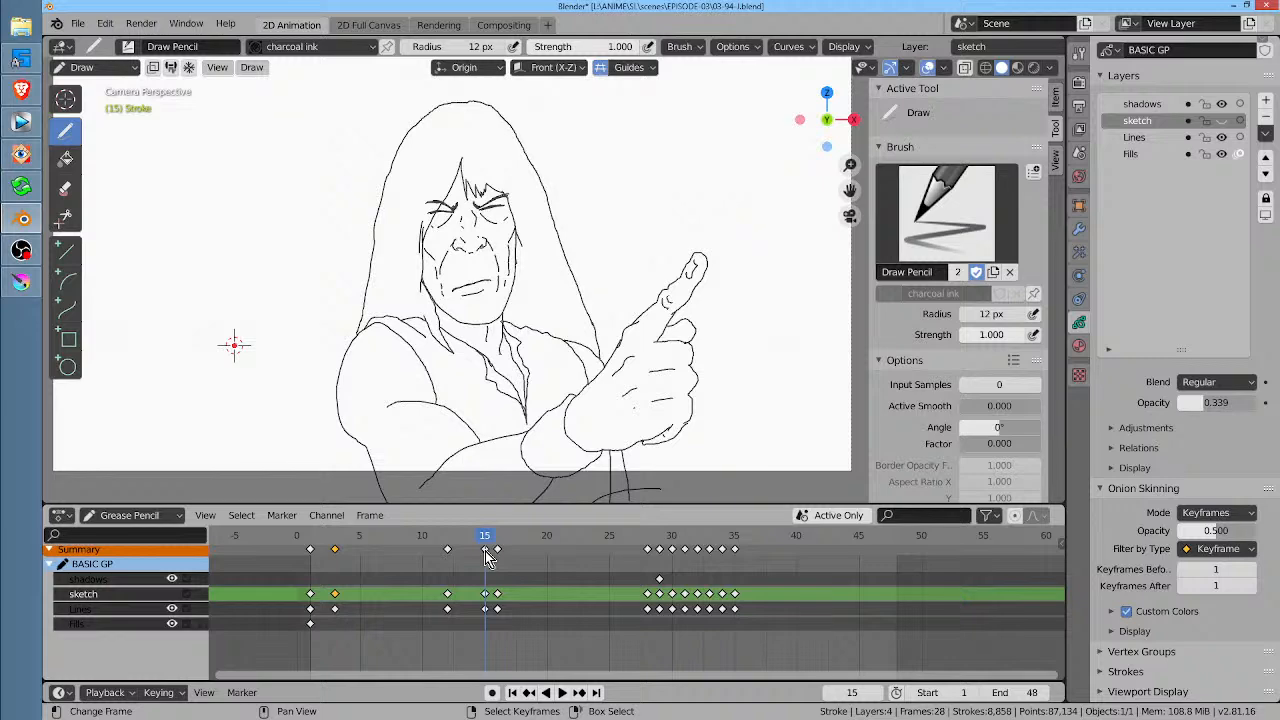
Step: Try to add strokes around the character's eye on the Lines layer at frame 15, and undo them
{"action": "scroll", "coordinate": [500, 175], "scroll_direction": "up", "scroll_amount": 4}
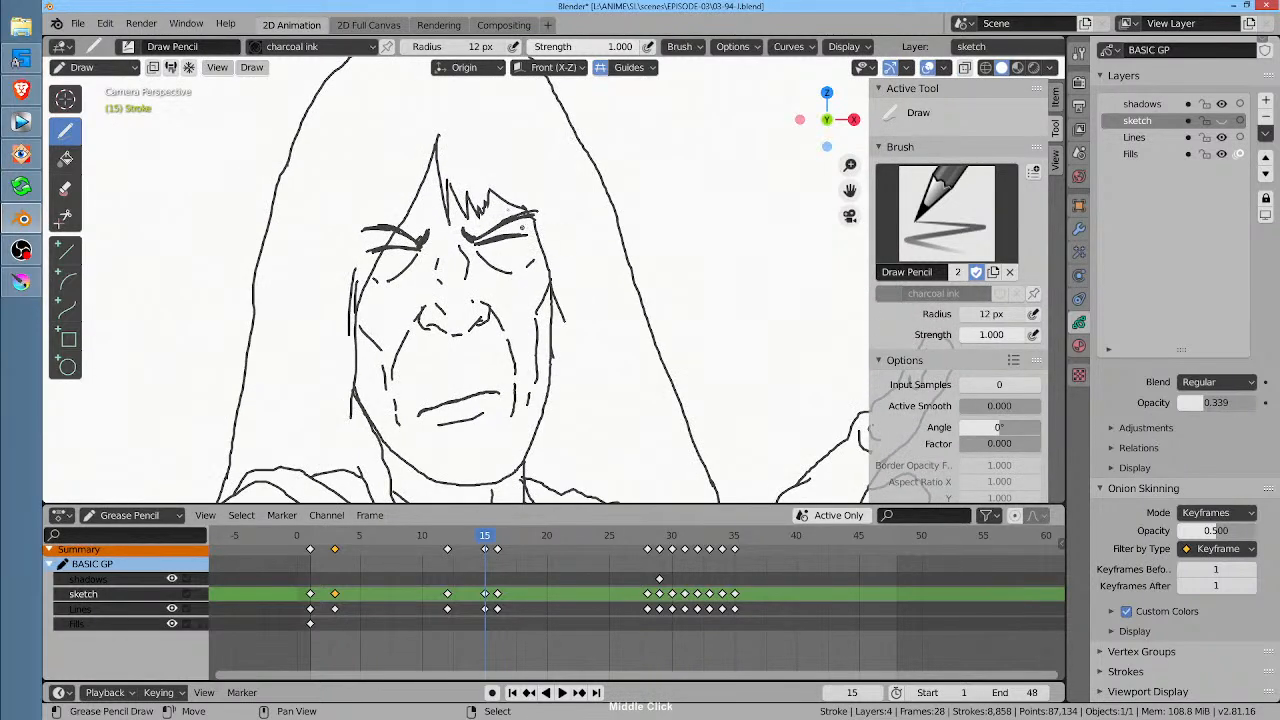
{"action": "left_click", "coordinate": [530, 198]}
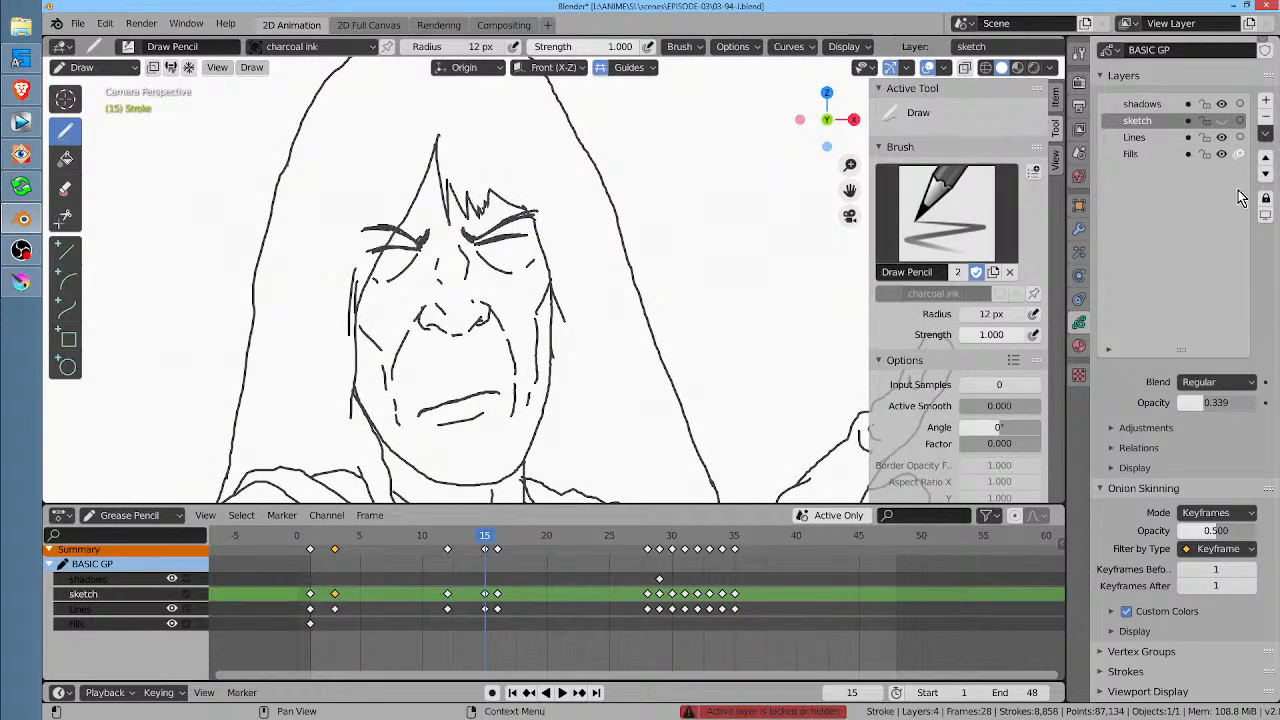
{"action": "left_click", "coordinate": [1180, 138]}
{"action": "left_click_drag", "start_coordinate": [464, 232], "coordinate": [497, 247]}
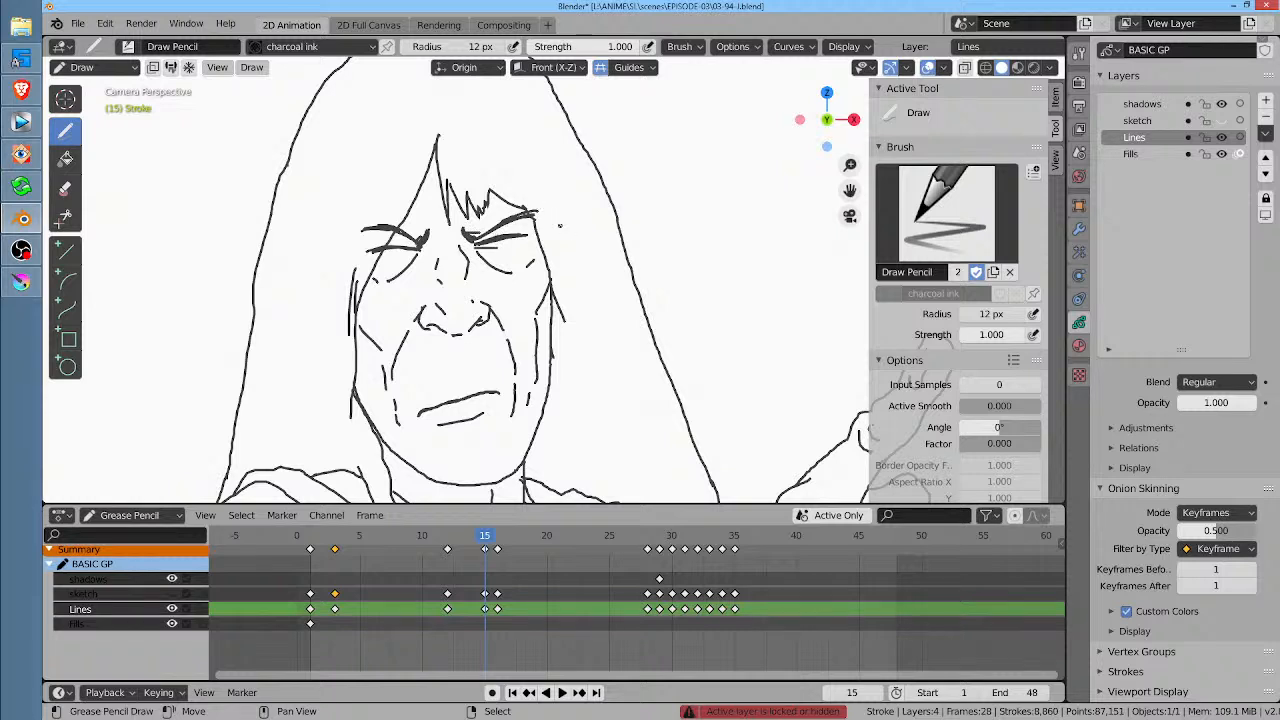
{"action": "key", "text": "ctrl+z"}
{"action": "key", "text": "ctrl+z"}
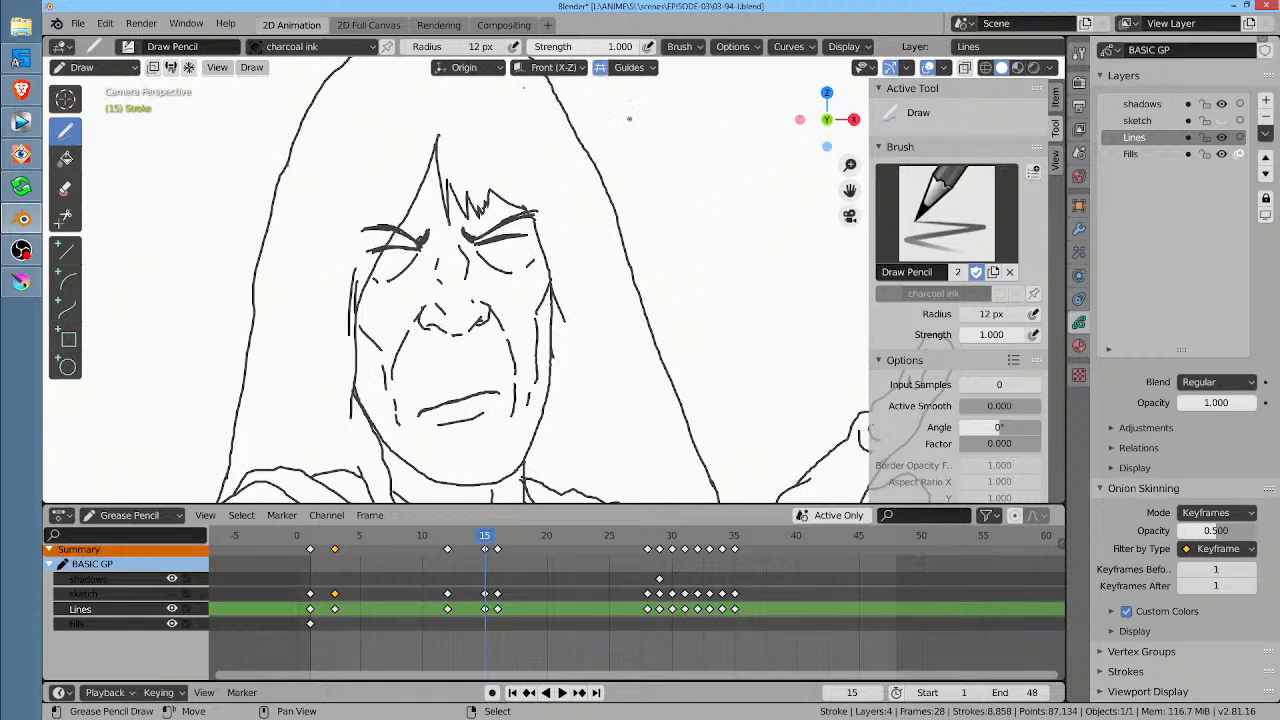
Step: Save the file and close Blender
{"action": "left_click", "coordinate": [77, 23]}
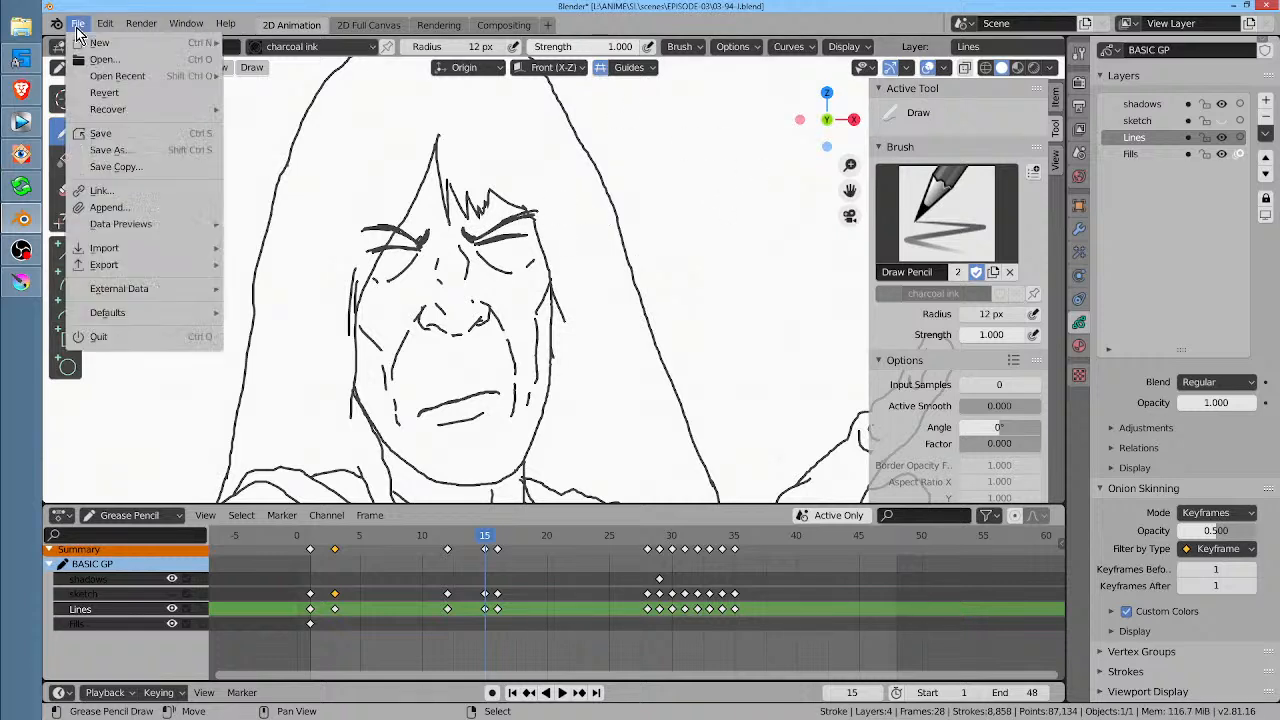
{"action": "left_click", "coordinate": [124, 135]}
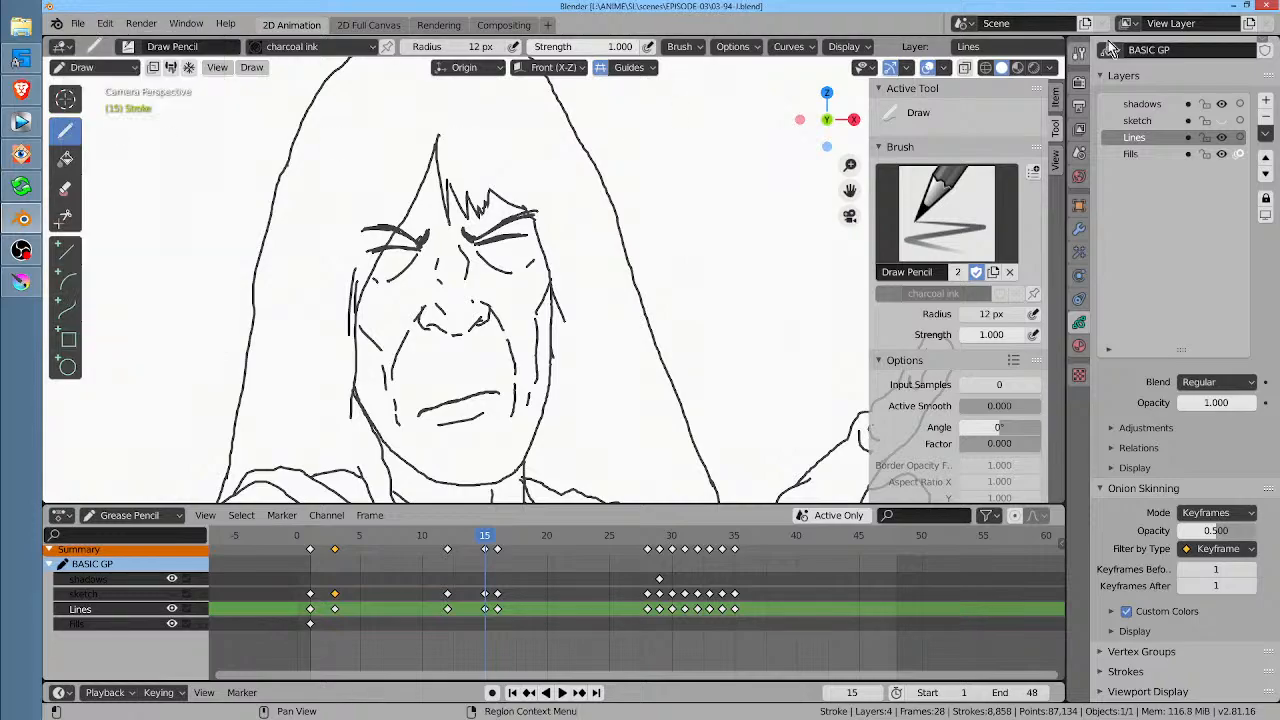
{"action": "left_click", "coordinate": [1270, 7]}
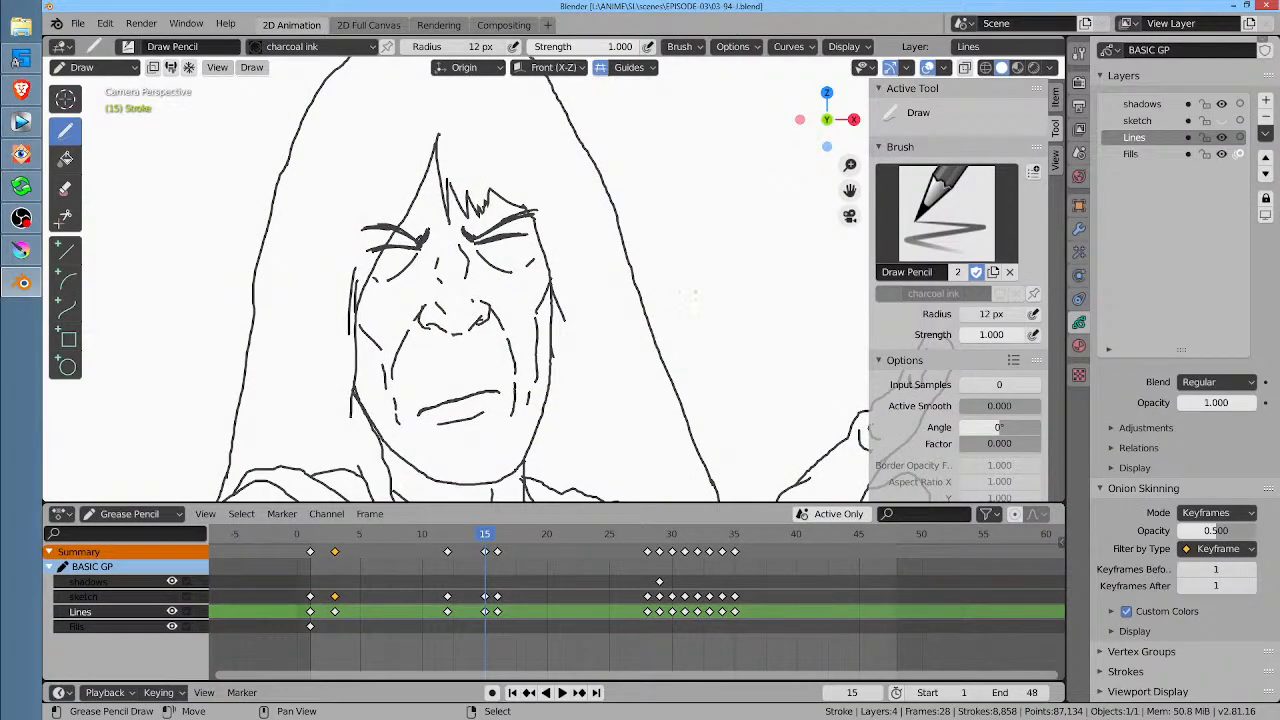
Step: Draw test strokes across the empty area beside the character's face on the Lines layer, and undo them
{"action": "mouse_move", "coordinate": [693, 296]}
{"action": "left_mouse_down"}
{"action": "mouse_move", "coordinate": [744, 300]}
{"action": "mouse_move", "coordinate": [790, 334]}
{"action": "mouse_move", "coordinate": [757, 348]}
{"action": "left_mouse_up"}
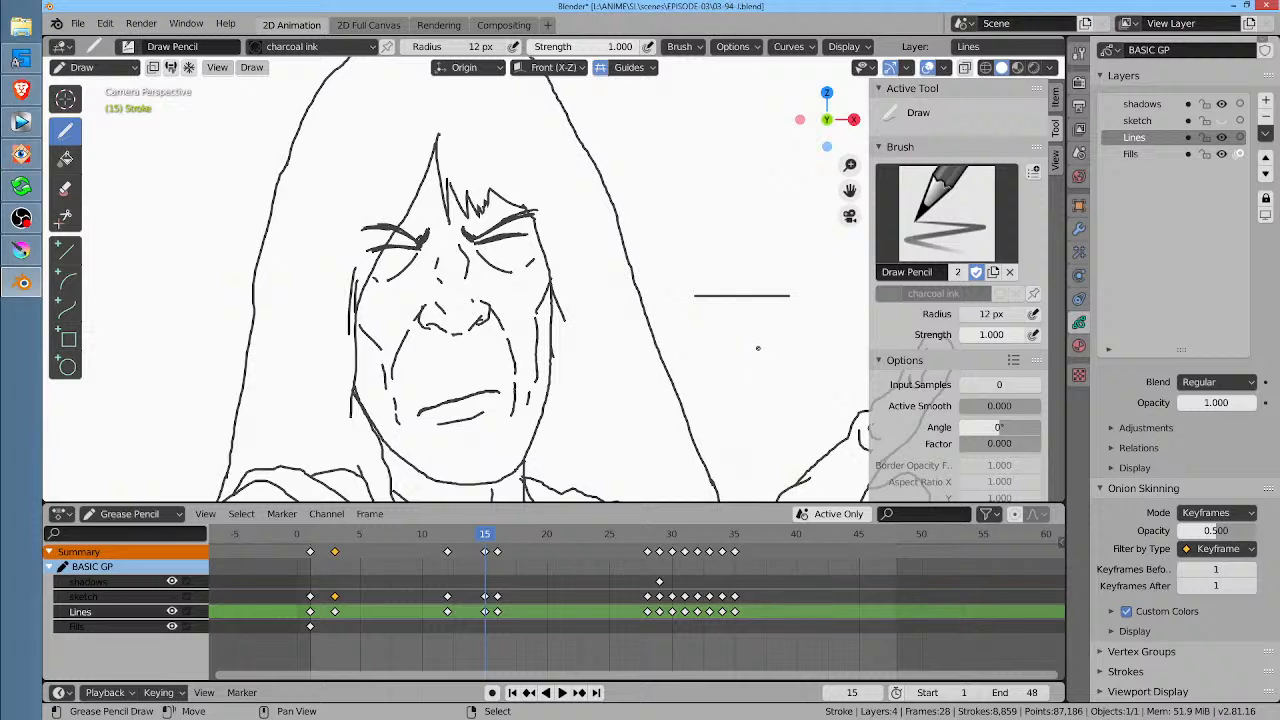
{"action": "key", "text": "ctrl+z"}
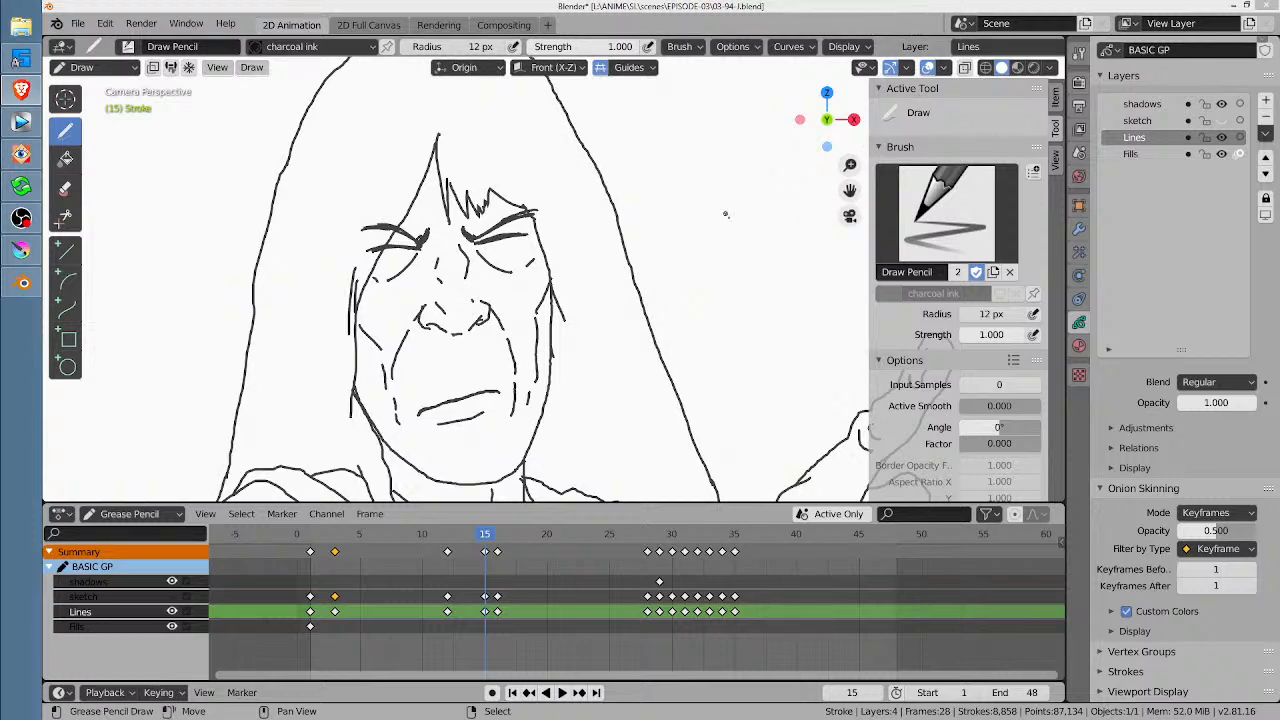
{"action": "mouse_move", "coordinate": [730, 273]}
{"action": "middle_mouse_down", "text": "shift"}
{"action": "mouse_move", "coordinate": [583, 297]}
{"action": "mouse_move", "coordinate": [580, 283]}
{"action": "middle_mouse_up", "text": "shift"}
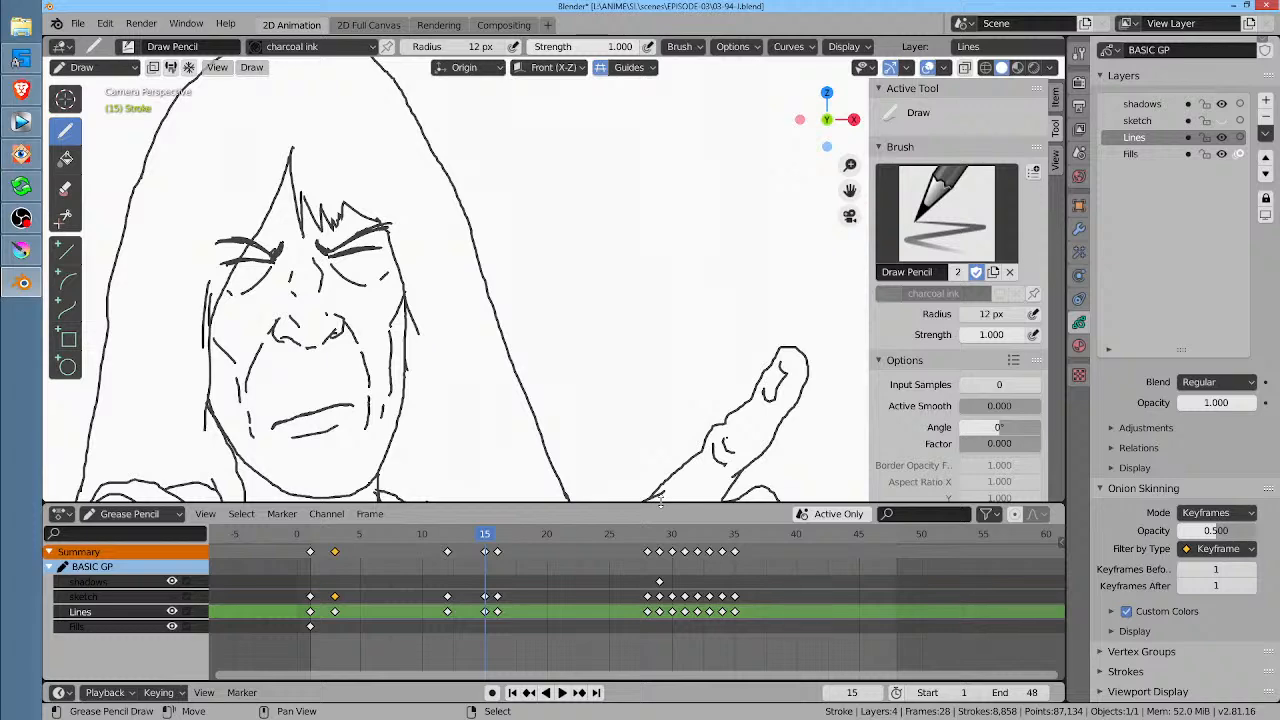
{"action": "middle_click_drag", "start_coordinate": [691, 445], "coordinate": [673, 388], "text": "shift"}
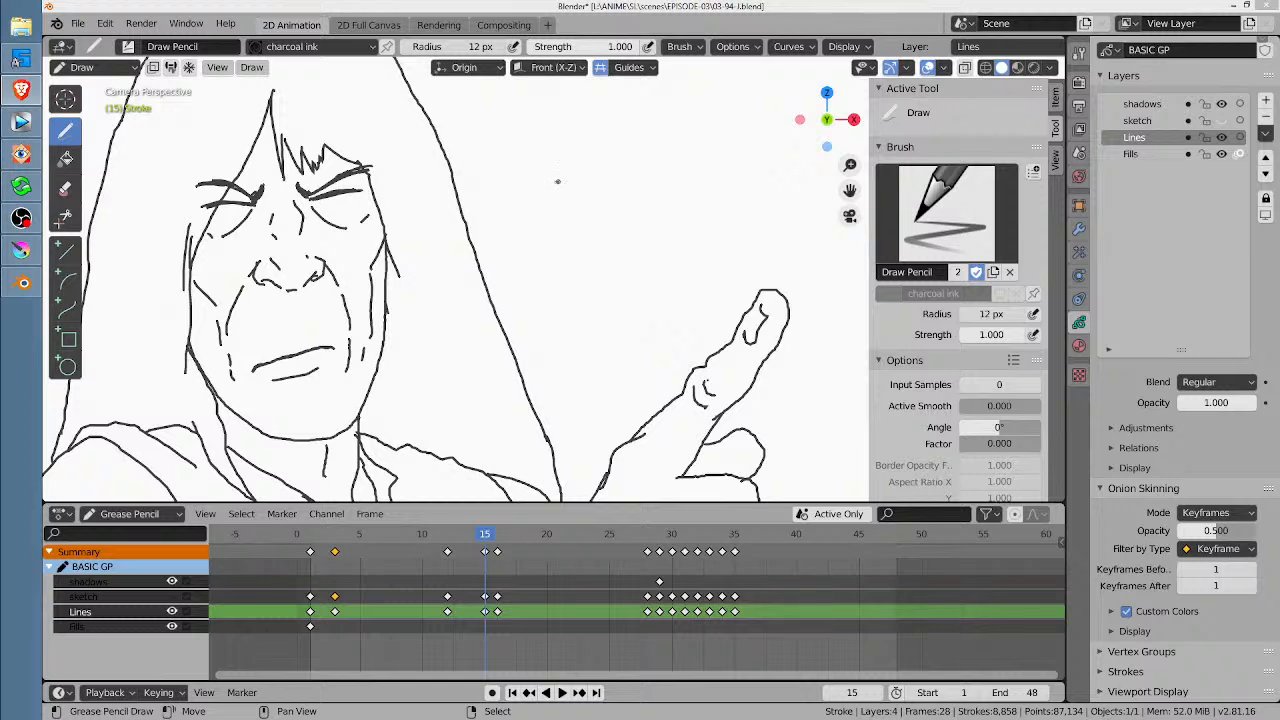
{"action": "left_click_drag", "start_coordinate": [620, 151], "coordinate": [652, 152]}
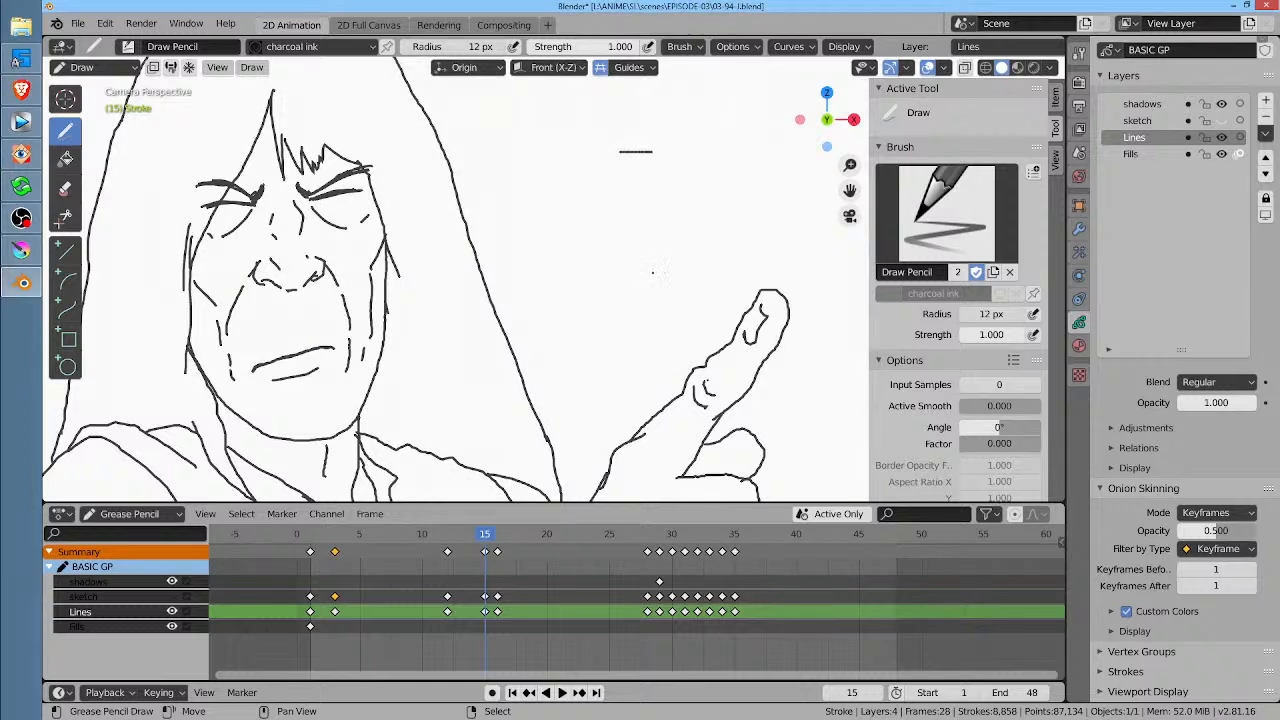
{"action": "mouse_move", "coordinate": [652, 271]}
{"action": "left_mouse_down"}
{"action": "mouse_move", "coordinate": [736, 152]}
{"action": "mouse_move", "coordinate": [770, 152]}
{"action": "mouse_move", "coordinate": [354, 152]}
{"action": "left_mouse_up"}
{"action": "left_click_drag", "start_coordinate": [770, 152], "coordinate": [862, 152]}
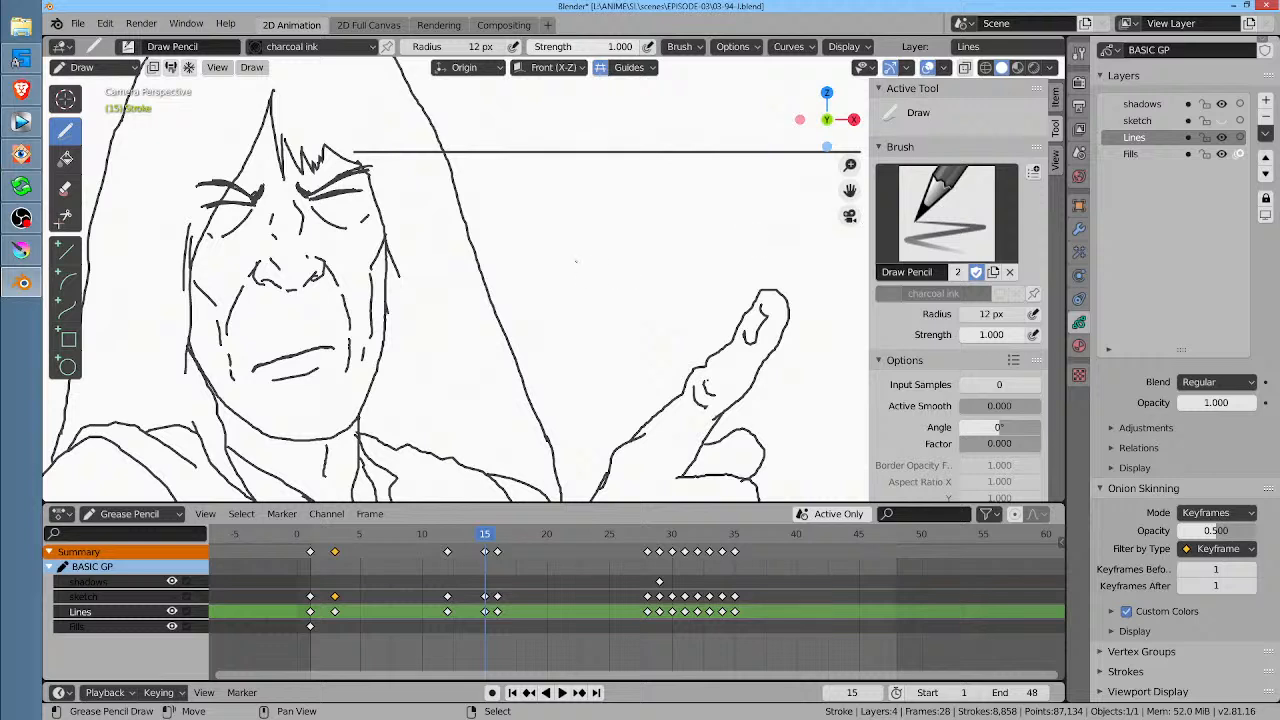
{"action": "left_click_drag", "start_coordinate": [576, 261], "coordinate": [567, 257]}
{"action": "key", "text": "ctrl+z"}
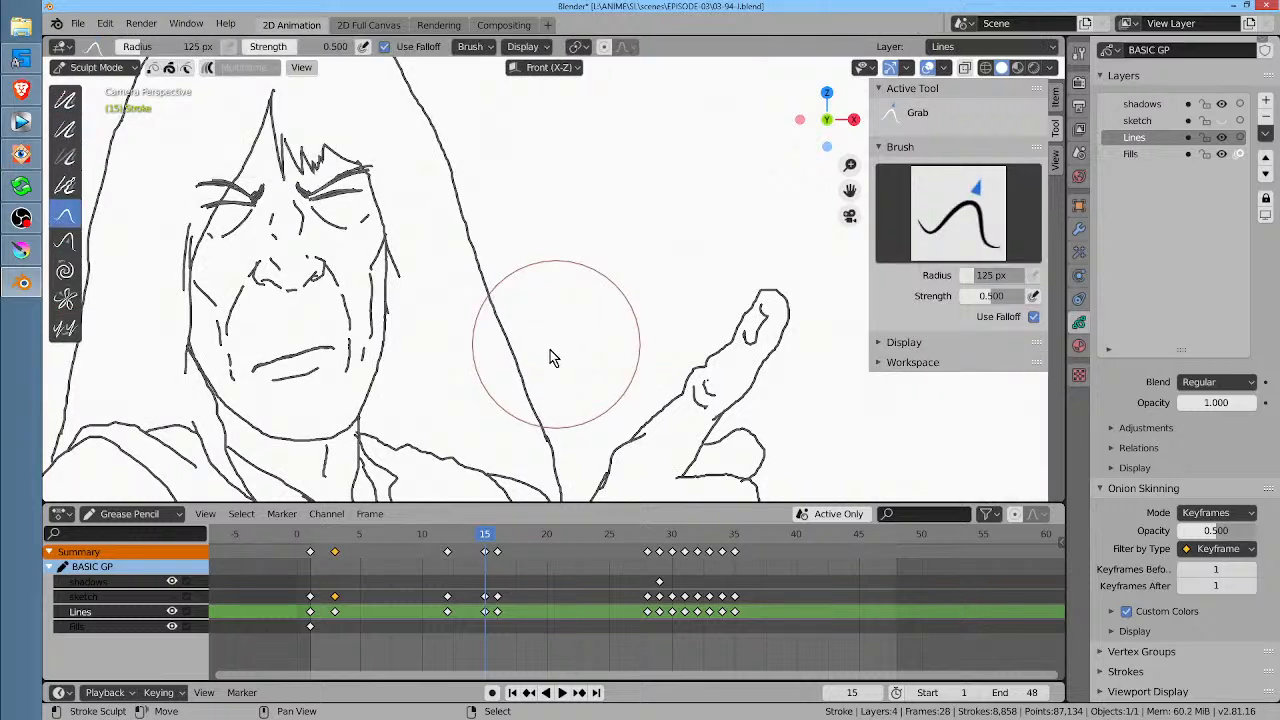
Step: Nudge the hair outline on frame 15 with the Grab sculpt brush and return to Draw mode
{"action": "left_click_drag", "start_coordinate": [534, 369], "coordinate": [537, 376]}
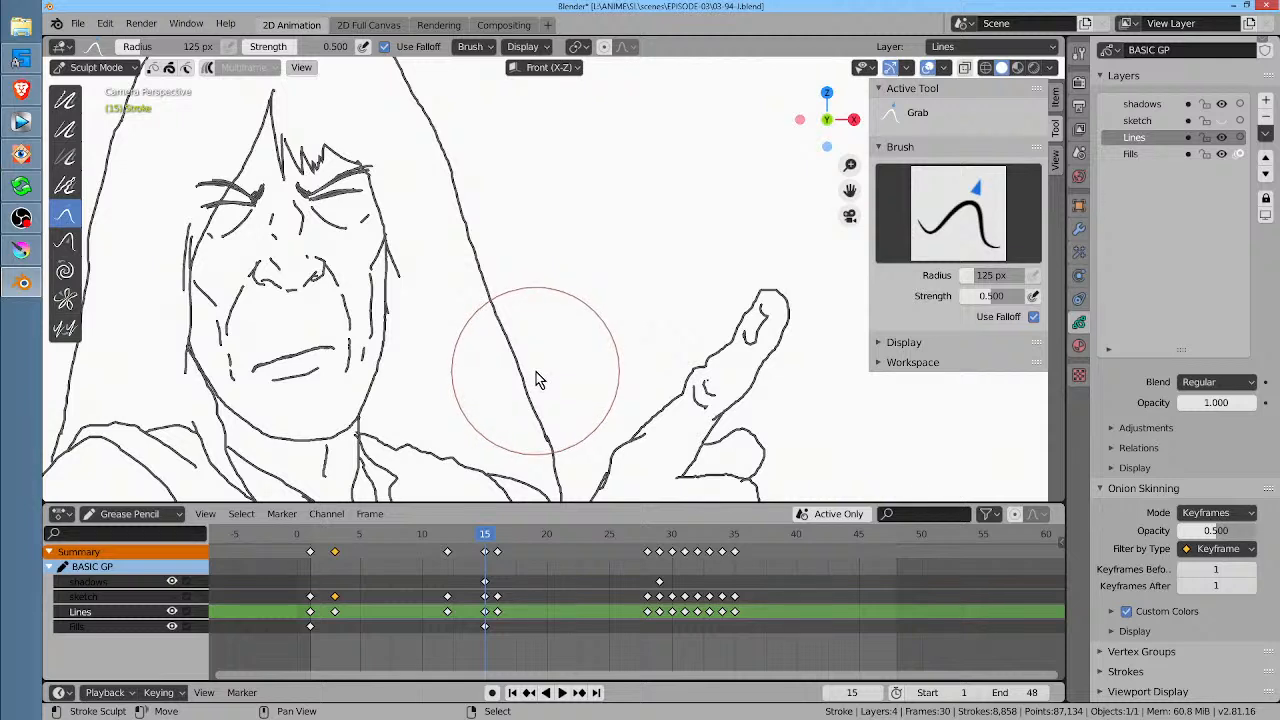
{"action": "key", "text": "ctrl+Tab"}
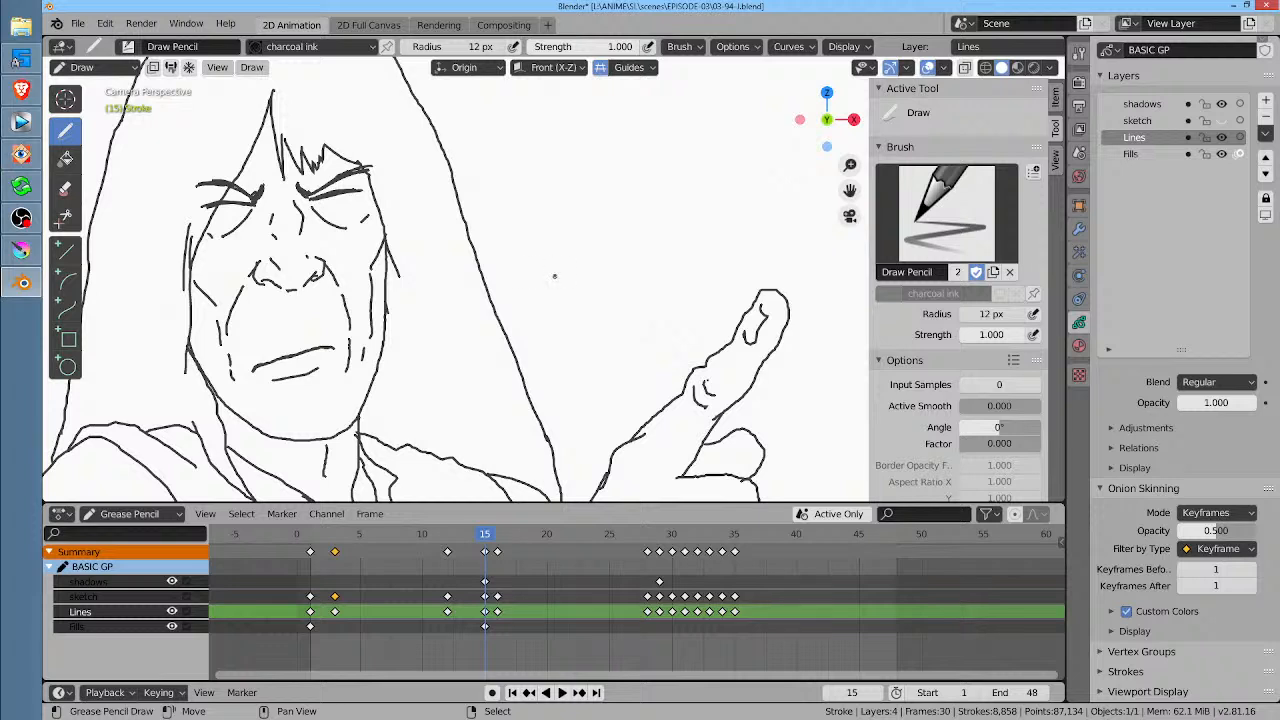
Step: Test the Line tool and the Draw tool beside the raised finger, cancelling the line and undoing the stroke
{"action": "key", "text": "shift+space"}
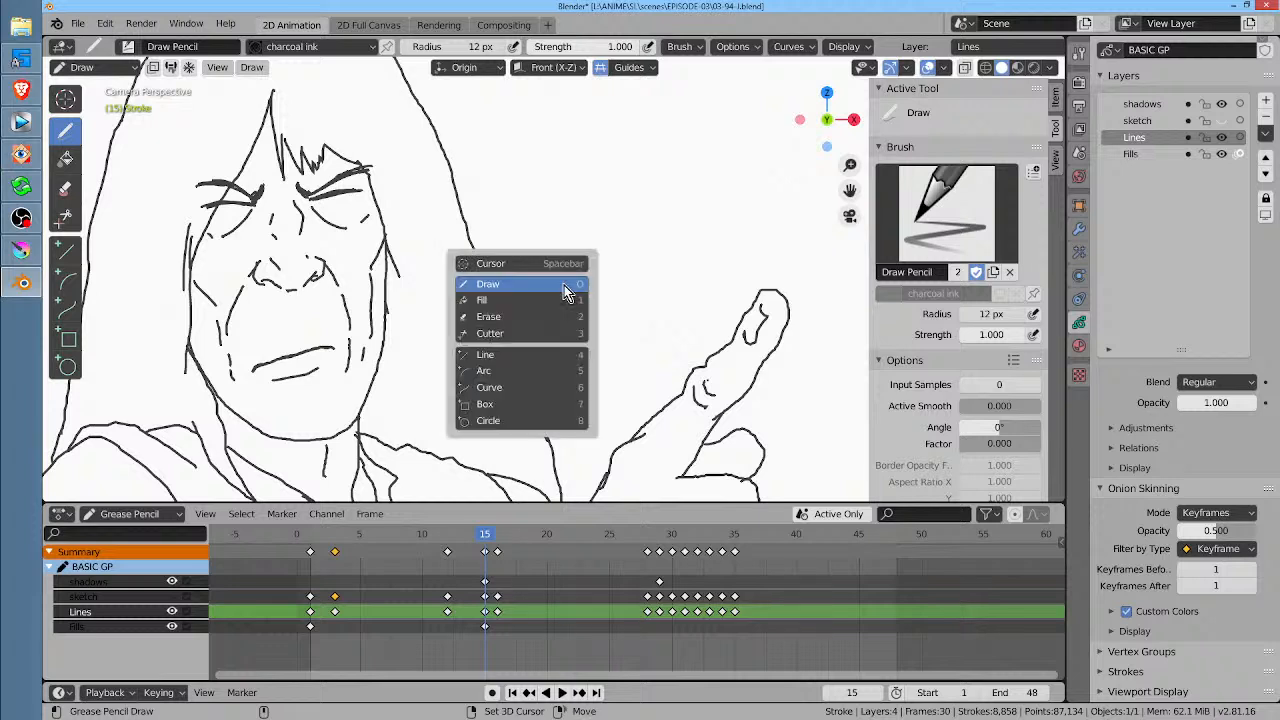
{"action": "left_click", "coordinate": [565, 362]}
{"action": "left_click_drag", "start_coordinate": [594, 317], "coordinate": [714, 243]}
{"action": "key", "text": "Escape"}
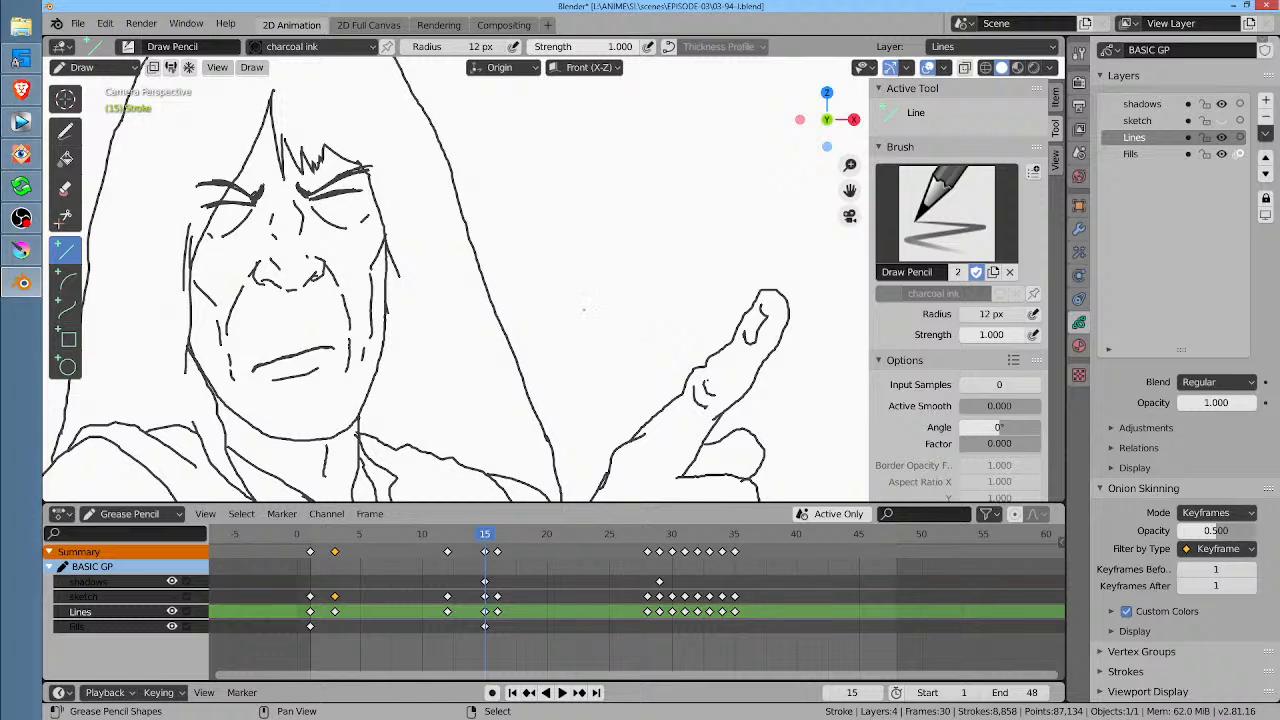
{"action": "left_click", "coordinate": [66, 134]}
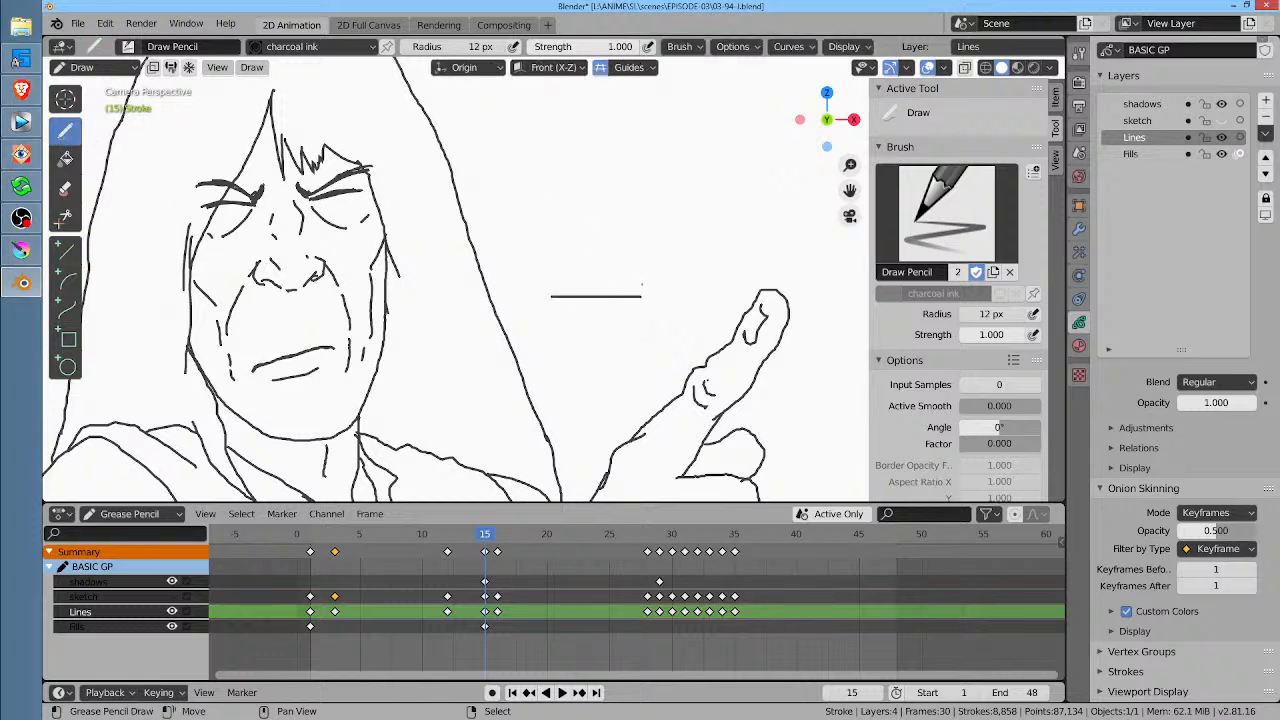
{"action": "key", "text": "ctrl+z"}
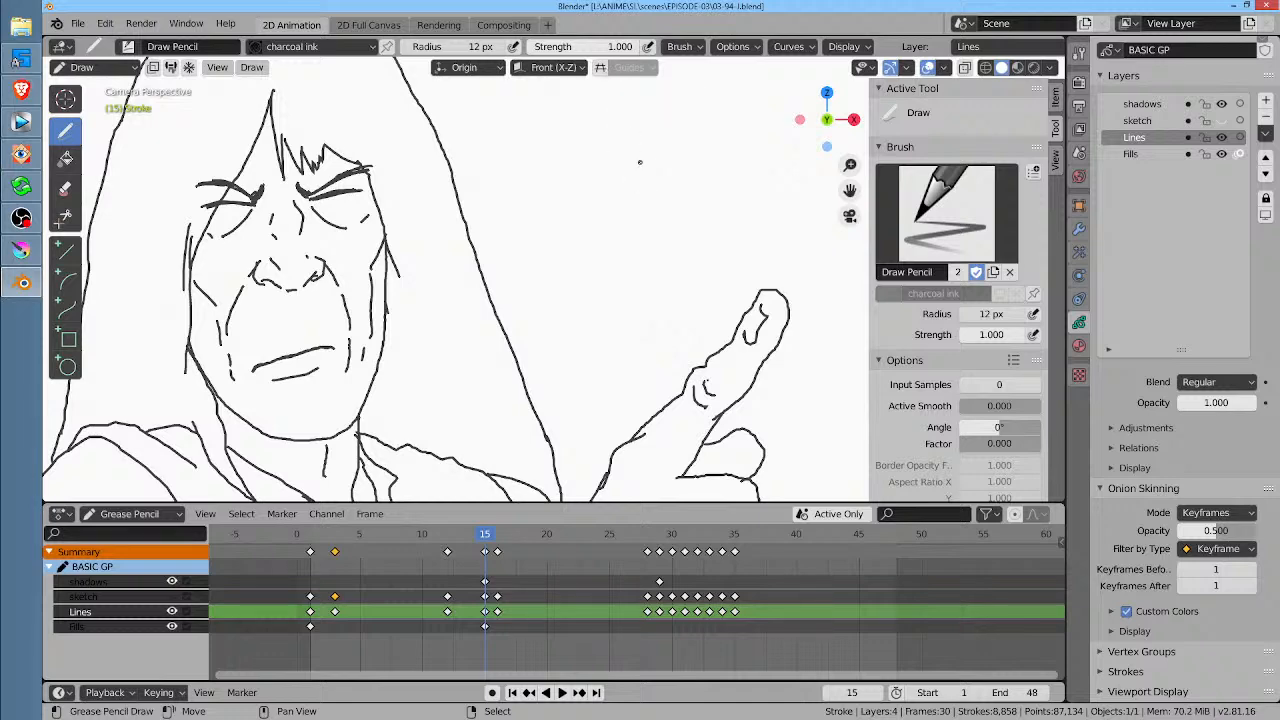
Step: Thicken the eyebrows on frame 15 of the Lines layer with extra strokes and compare them with frame 12
{"action": "middle_click_drag", "start_coordinate": [640, 162], "coordinate": [656, 122]}
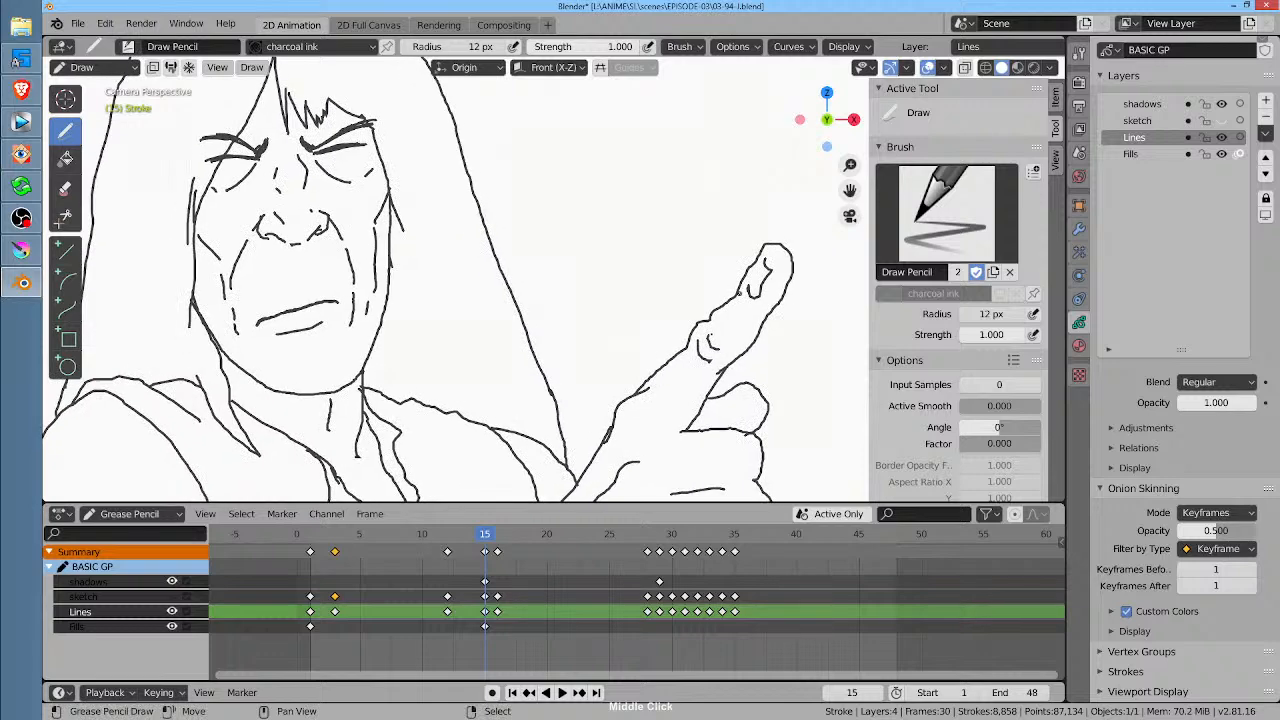
{"action": "middle_click_drag", "start_coordinate": [318, 139], "coordinate": [426, 210]}
{"action": "left_click_drag", "start_coordinate": [428, 219], "coordinate": [447, 209]}
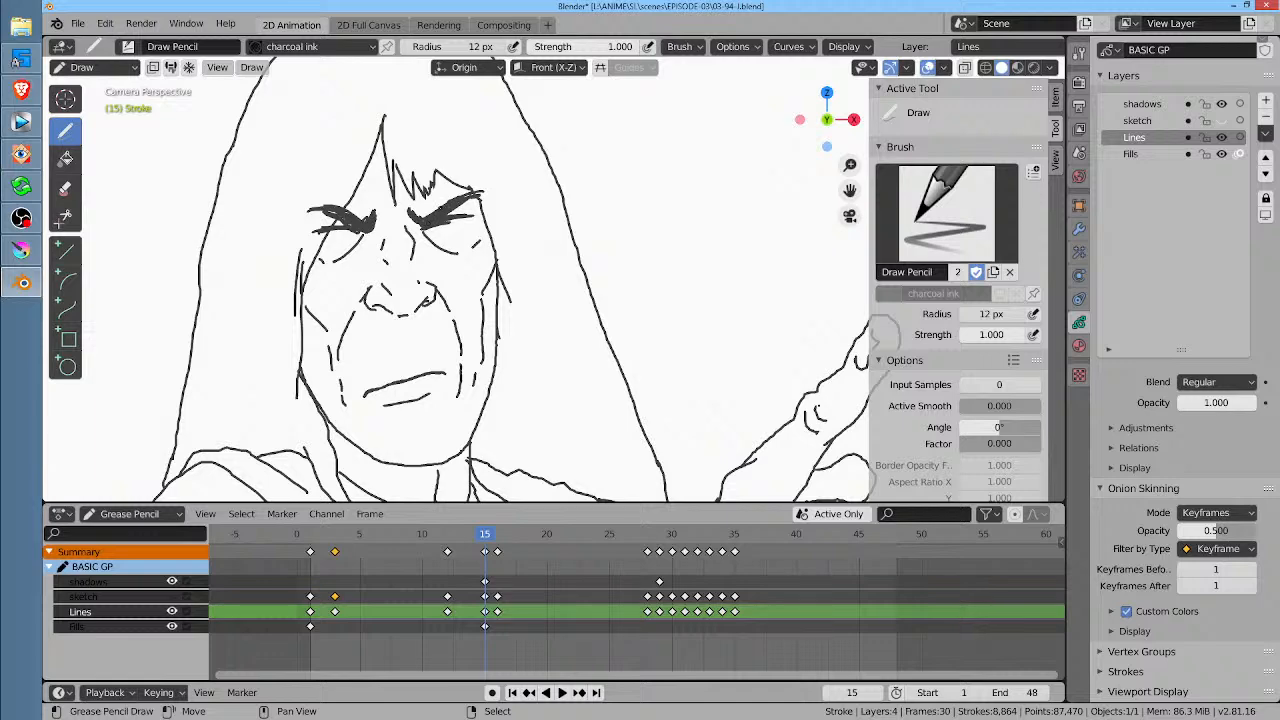
{"action": "key", "text": "Down"}
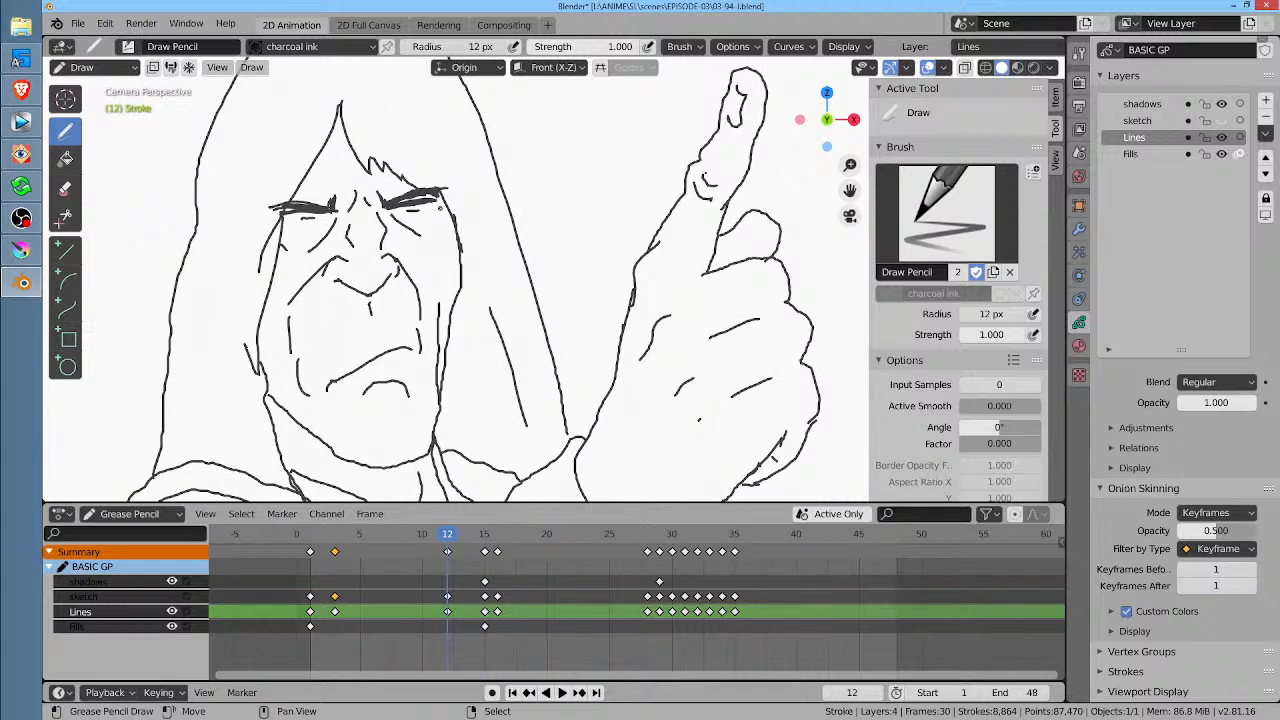
{"action": "key", "text": "Up"}
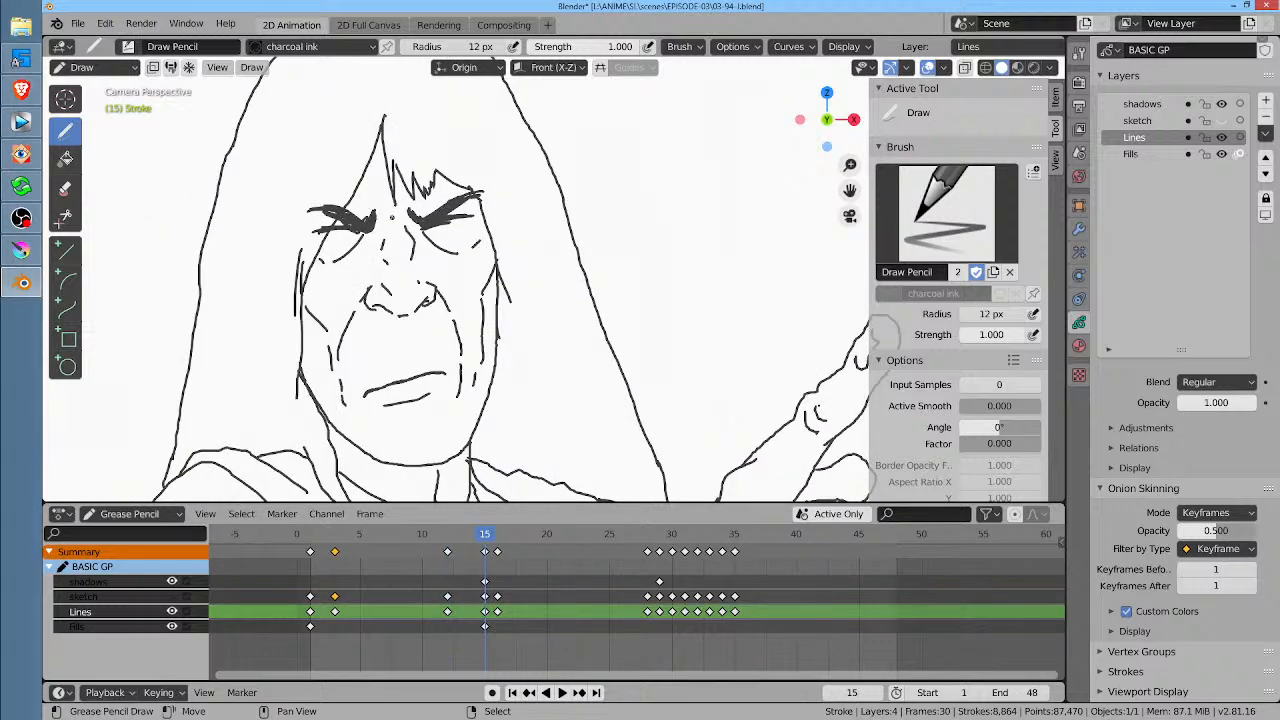
Step: Reshape both eyebrows on frame 15 with the Grab sculpt brush and compare the pose with frame 12
{"action": "key", "text": "ctrl+Tab"}
{"action": "left_click_drag", "start_coordinate": [376, 230], "coordinate": [321, 223]}
{"action": "mouse_move", "coordinate": [438, 214]}
{"action": "left_mouse_down"}
{"action": "mouse_move", "coordinate": [421, 206]}
{"action": "mouse_move", "coordinate": [464, 208]}
{"action": "mouse_move", "coordinate": [391, 213]}
{"action": "left_mouse_up"}
{"action": "left_click_drag", "start_coordinate": [454, 186], "coordinate": [450, 190]}
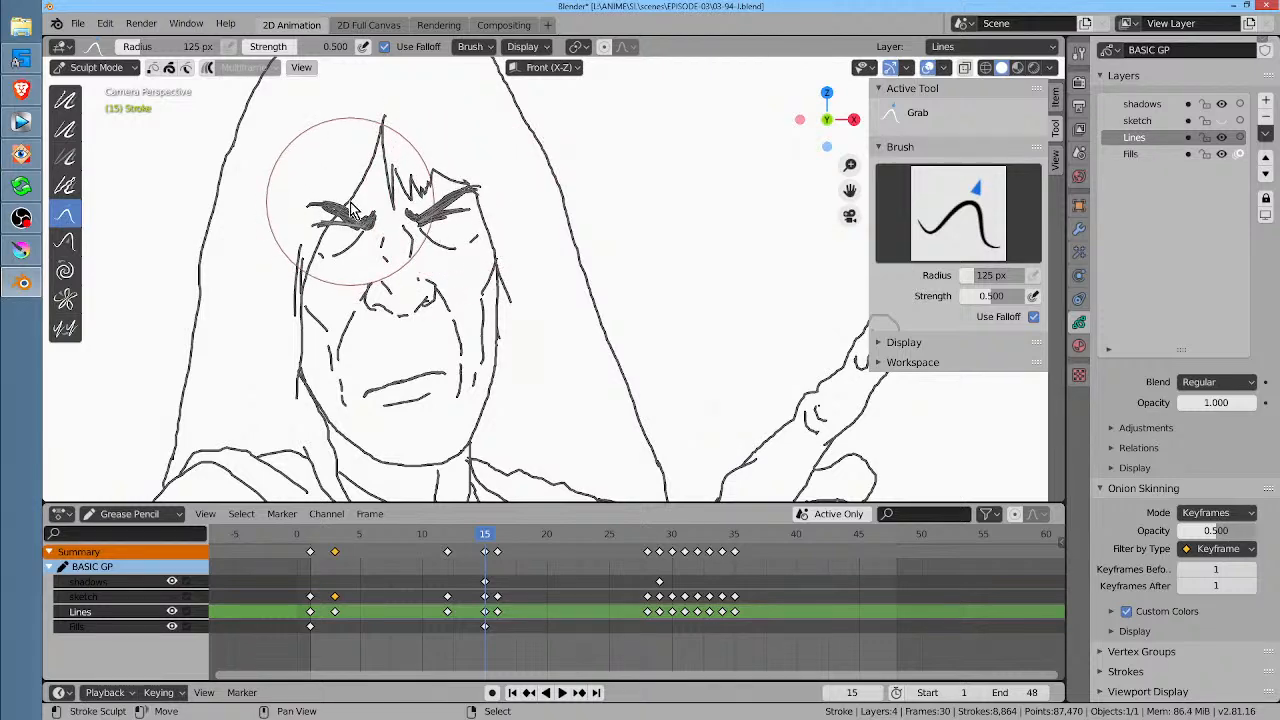
{"action": "key", "text": "Down"}
{"action": "key", "text": "Up"}
{"action": "key", "text": "Down"}
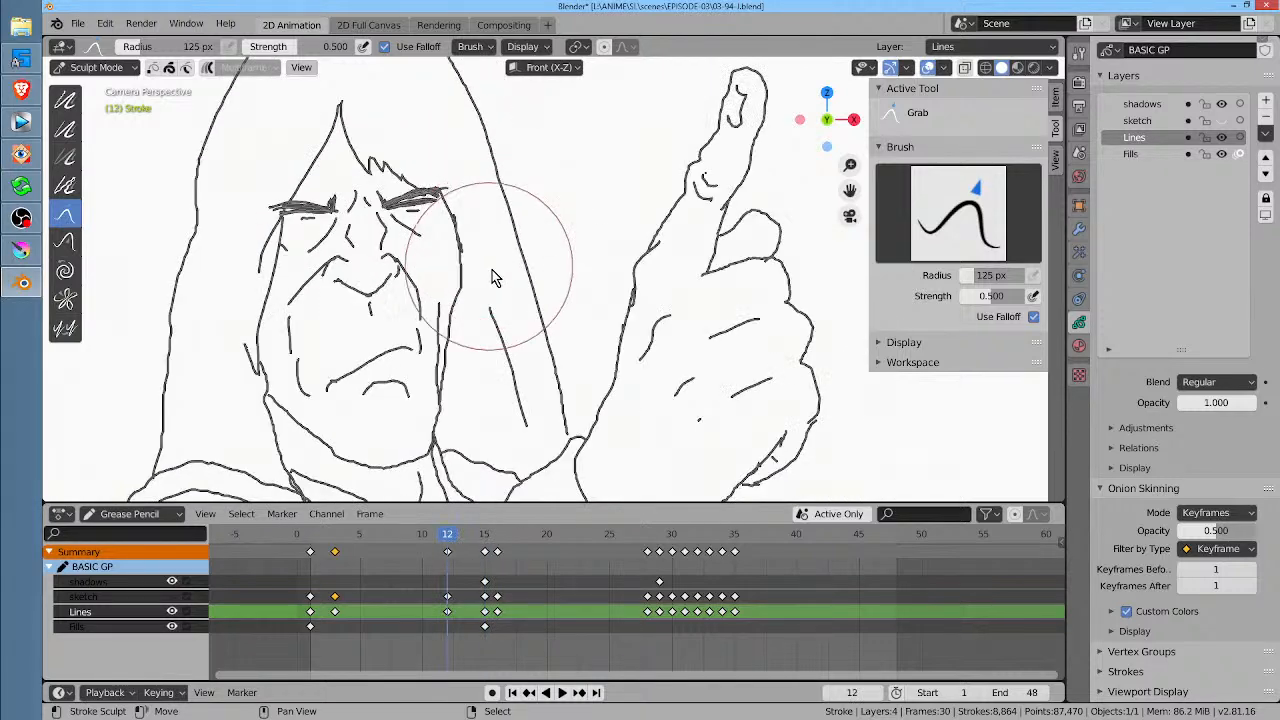
Step: Adjust the cheek creases, the face contour and the nose on frame 15 with the Grab sculpt brush
{"action": "key", "text": "Up"}
{"action": "left_click_drag", "start_coordinate": [330, 430], "coordinate": [352, 428]}
{"action": "left_click_drag", "start_coordinate": [481, 425], "coordinate": [466, 420]}
{"action": "left_click_drag", "start_coordinate": [506, 376], "coordinate": [482, 334]}
{"action": "left_click_drag", "start_coordinate": [505, 271], "coordinate": [512, 268]}
{"action": "key", "text": "Down"}
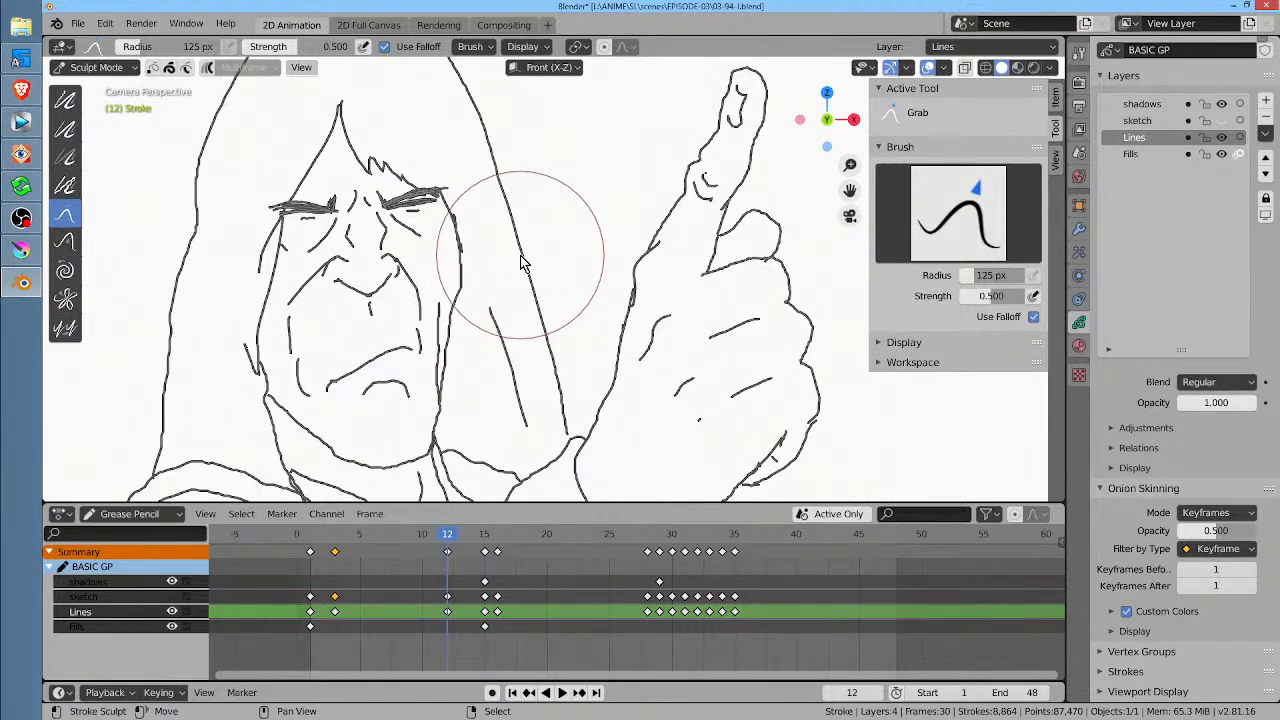
{"action": "key", "text": "Up"}
{"action": "left_click_drag", "start_coordinate": [410, 291], "coordinate": [402, 277]}
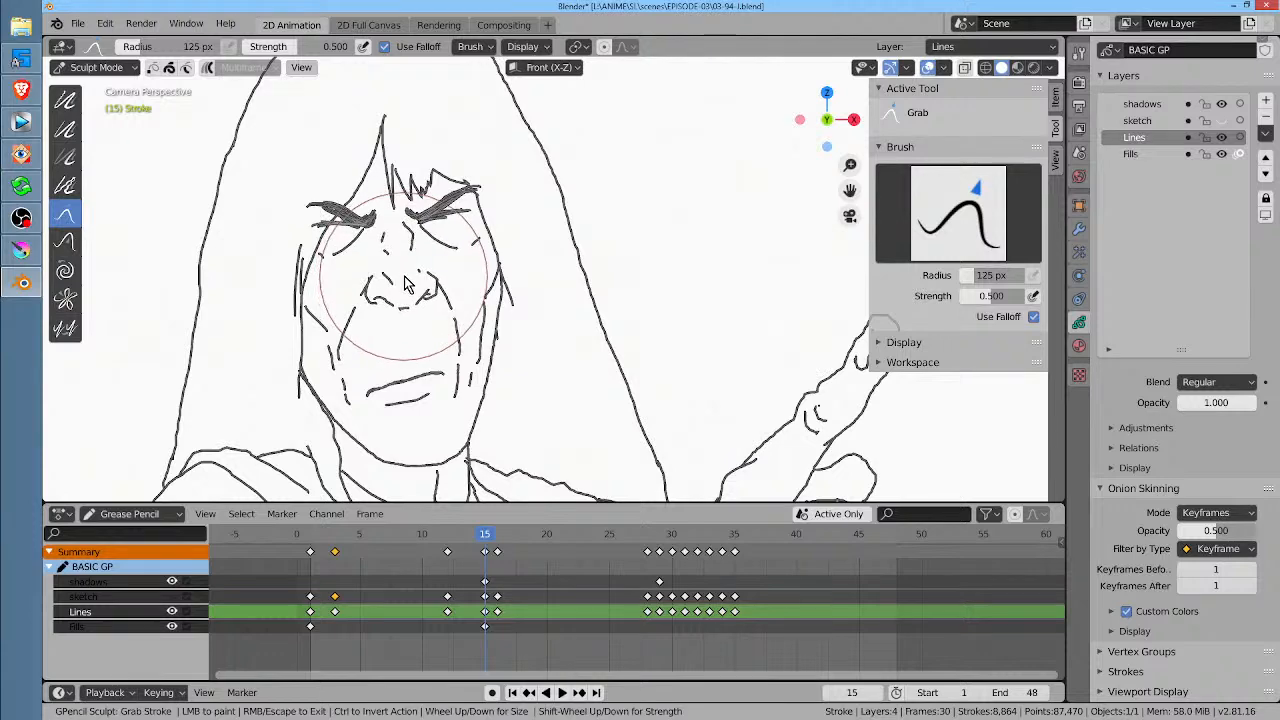
Step: Compare the face drawing on frame 15 with the keyframes at frames 12 and 3
{"action": "key", "text": "Down"}
{"action": "key", "text": "Up"}
{"action": "key", "text": "Down"}
{"action": "key", "text": "Down"}
{"action": "key", "text": "Down"}
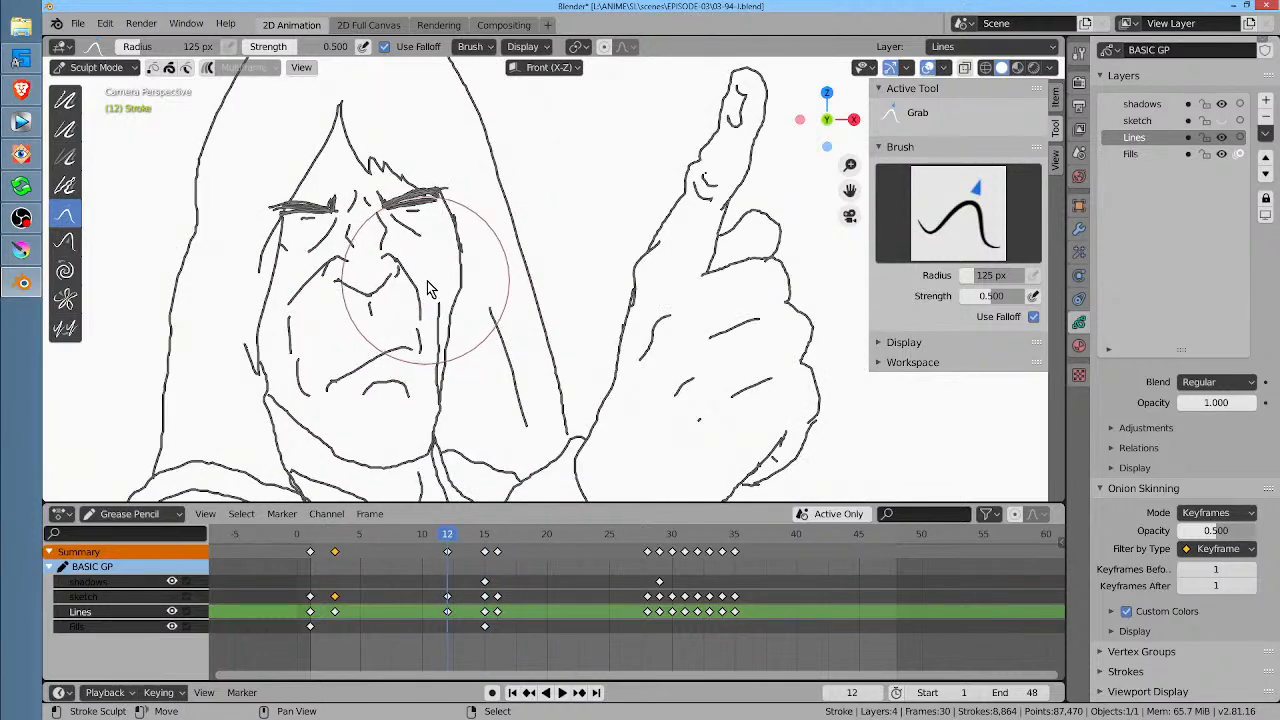
{"action": "key", "text": "Up"}
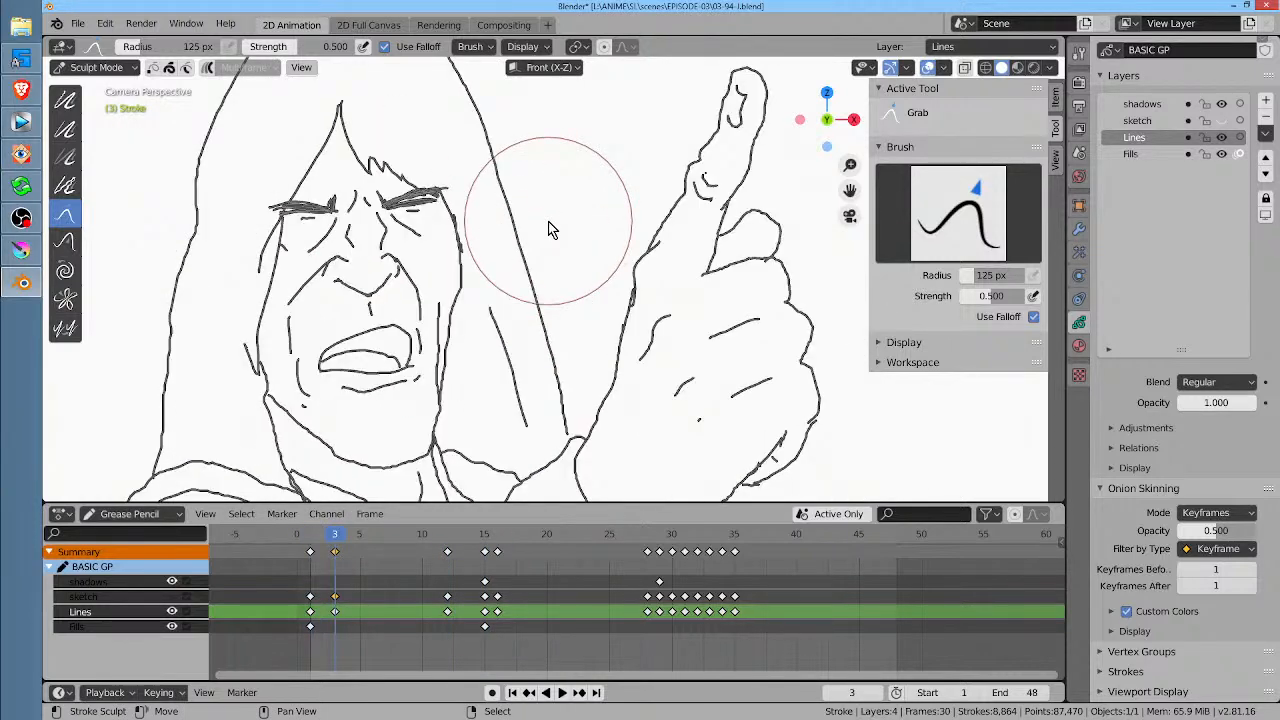
{"action": "key", "text": "Up"}
{"action": "key", "text": "Up"}
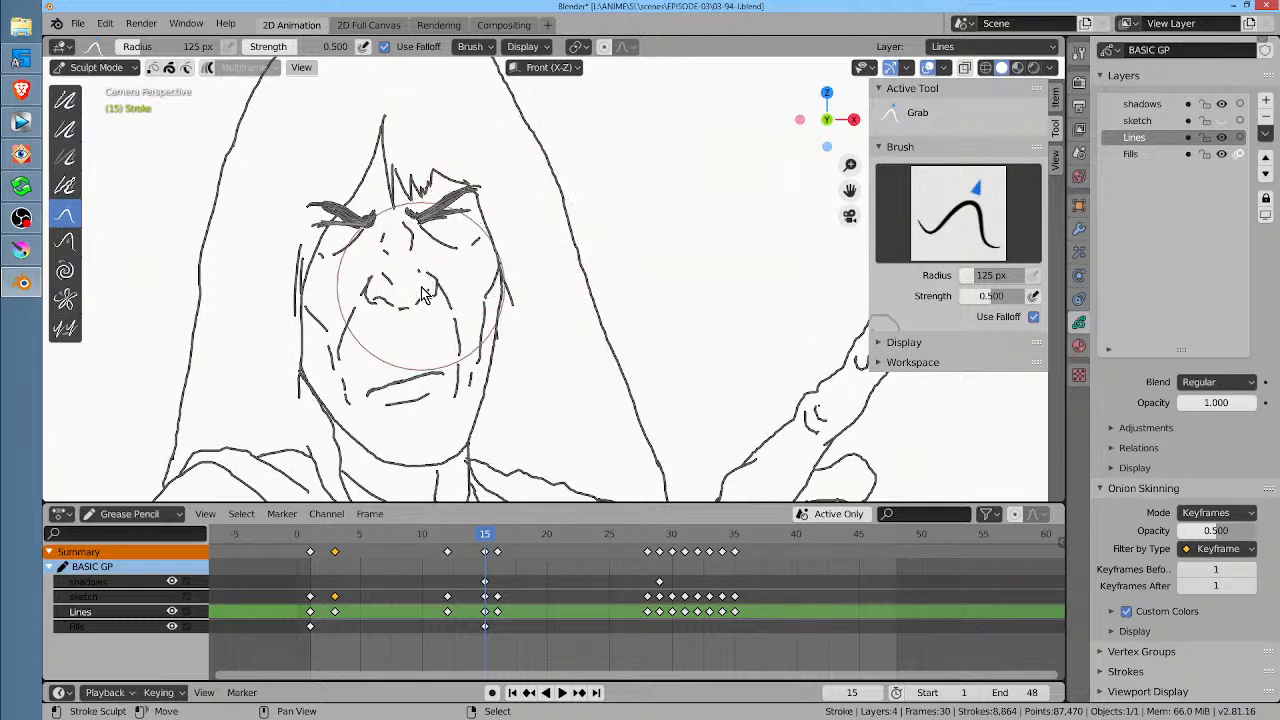
{"action": "key", "text": "Down"}
{"action": "key", "text": "Up"}
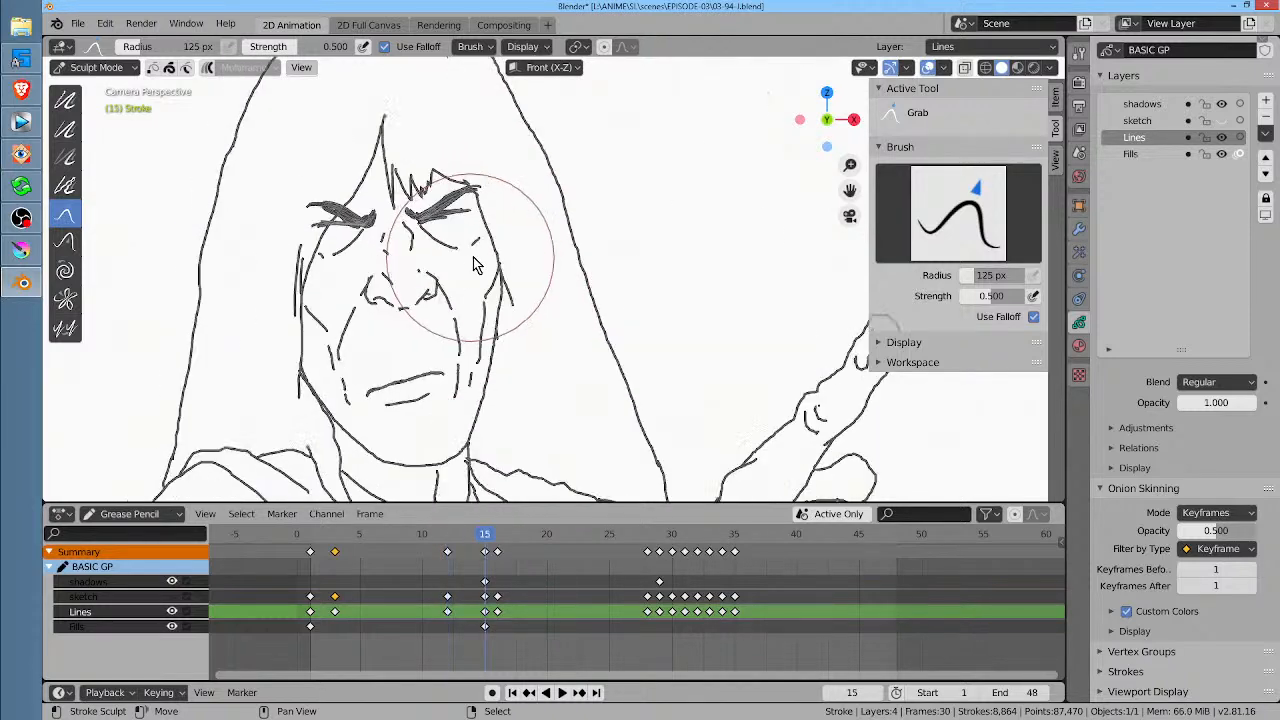
Step: Erase the nose on frame 15 and paste in the nose strokes copied from frame 12
{"action": "key", "text": "ctrl+Tab"}
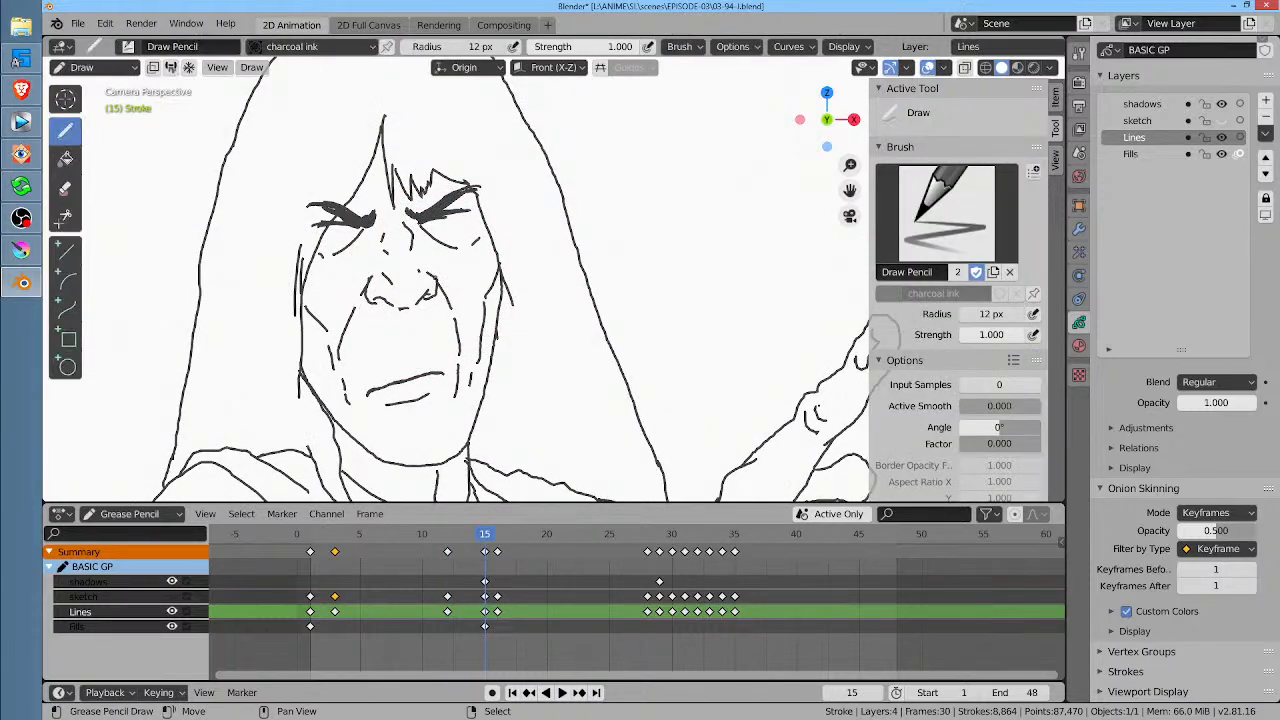
{"action": "mouse_move", "coordinate": [438, 277]}
{"action": "left_mouse_down", "text": "ctrl"}
{"action": "mouse_move", "coordinate": [386, 286]}
{"action": "mouse_move", "coordinate": [429, 277]}
{"action": "mouse_move", "coordinate": [380, 271]}
{"action": "mouse_move", "coordinate": [434, 294]}
{"action": "left_mouse_up", "text": "ctrl"}
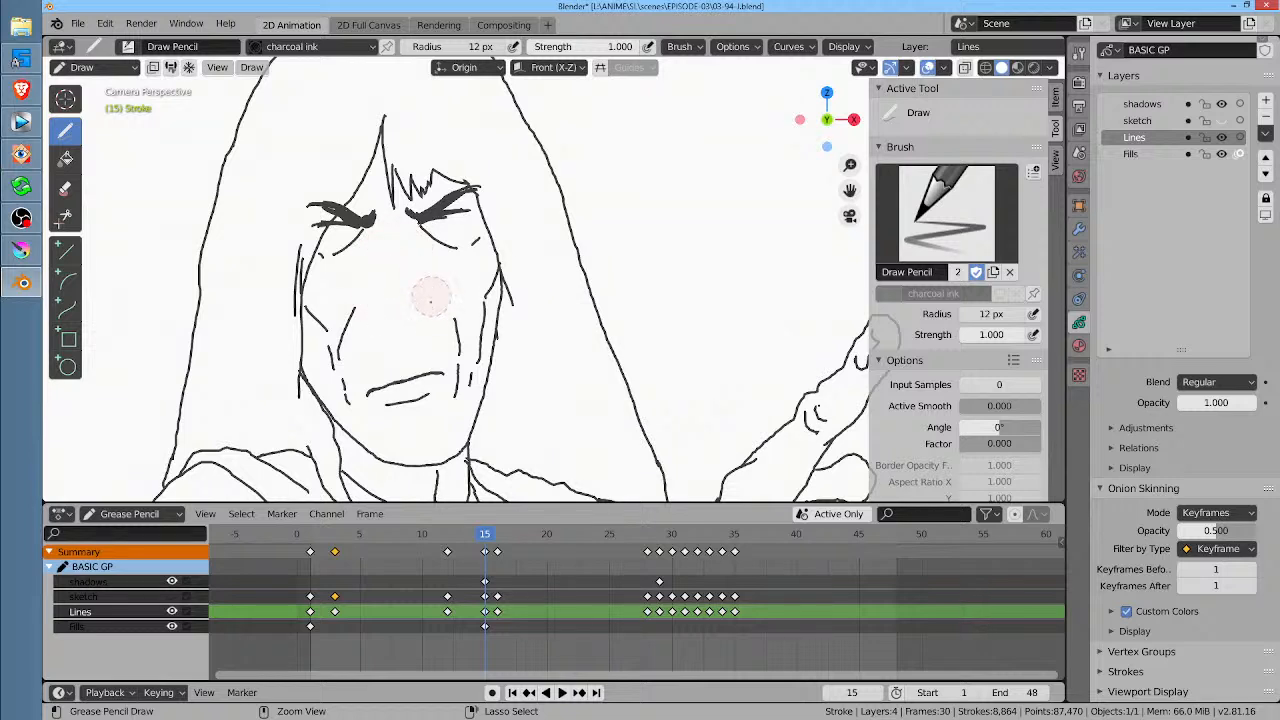
{"action": "left_click_drag", "start_coordinate": [488, 534], "coordinate": [455, 538]}
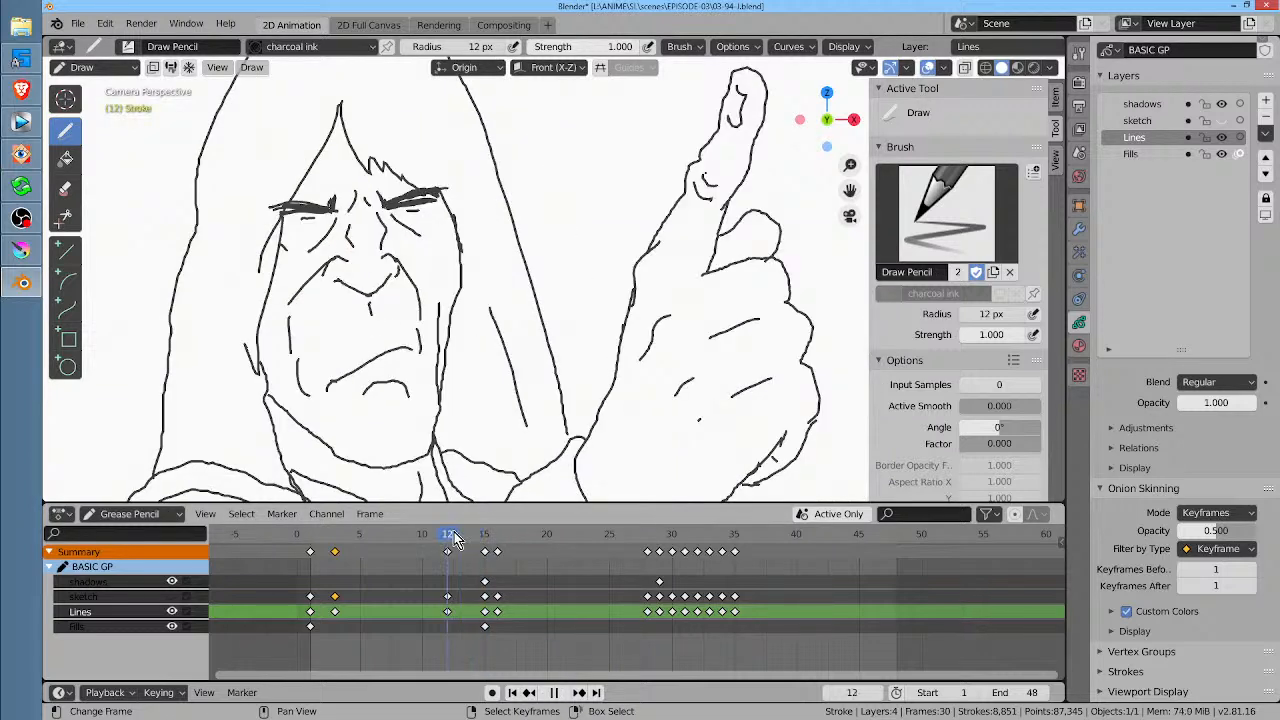
{"action": "key", "text": "Tab"}
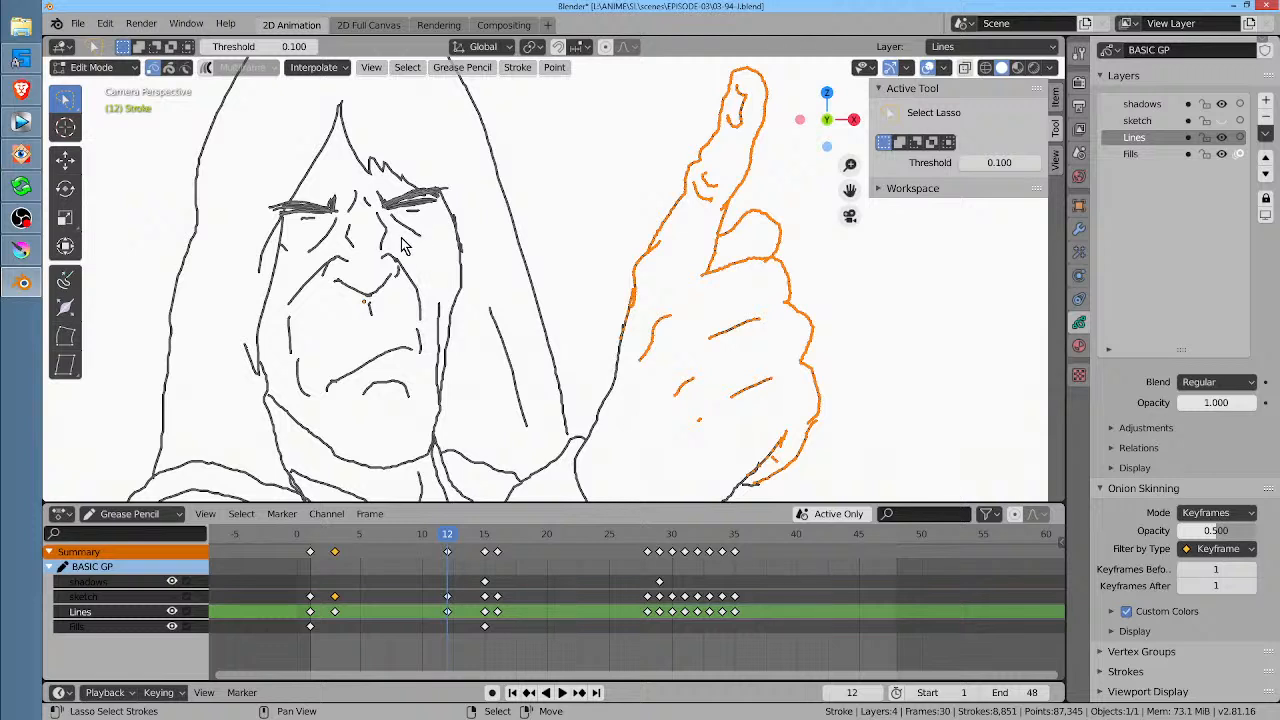
{"action": "mouse_move", "coordinate": [380, 215]}
{"action": "left_mouse_down"}
{"action": "mouse_move", "coordinate": [365, 190]}
{"action": "mouse_move", "coordinate": [340, 258]}
{"action": "mouse_move", "coordinate": [287, 302]}
{"action": "mouse_move", "coordinate": [366, 336]}
{"action": "mouse_move", "coordinate": [403, 324]}
{"action": "mouse_move", "coordinate": [418, 343]}
{"action": "mouse_move", "coordinate": [431, 280]}
{"action": "mouse_move", "coordinate": [418, 240]}
{"action": "left_mouse_up"}
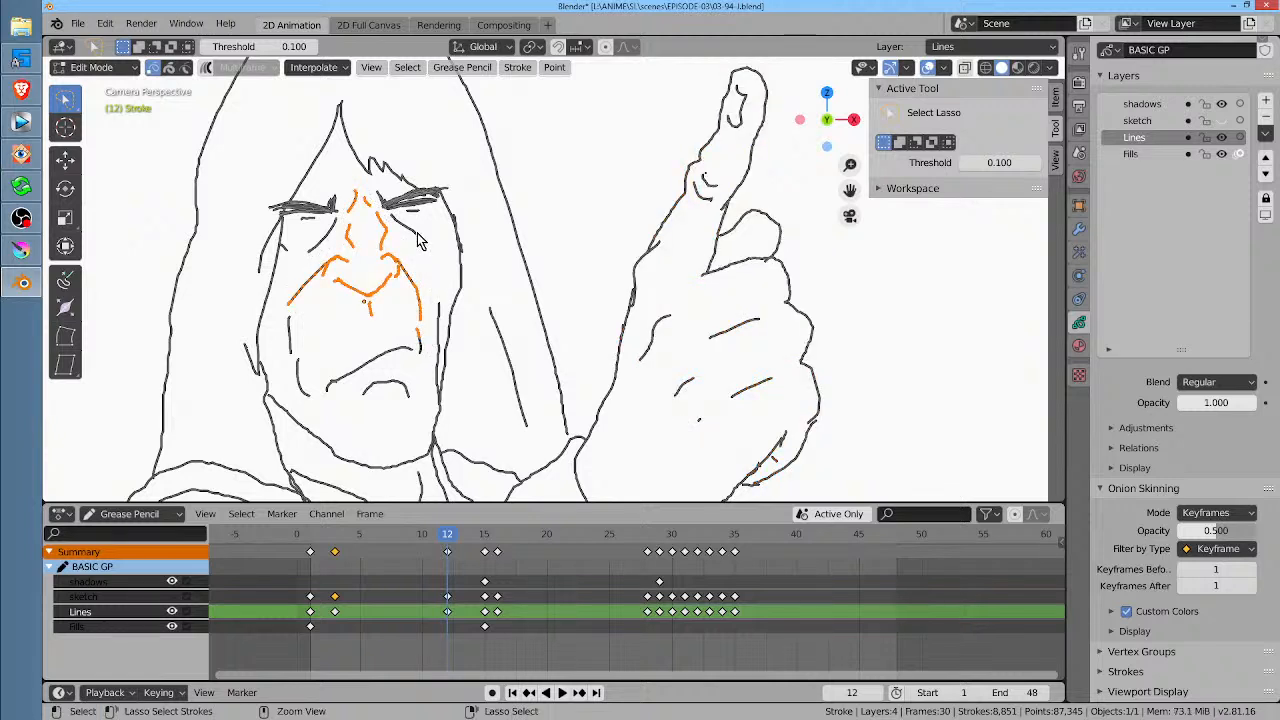
{"action": "key", "text": "Right"}
{"action": "key", "text": "Right"}
{"action": "key", "text": "Right"}
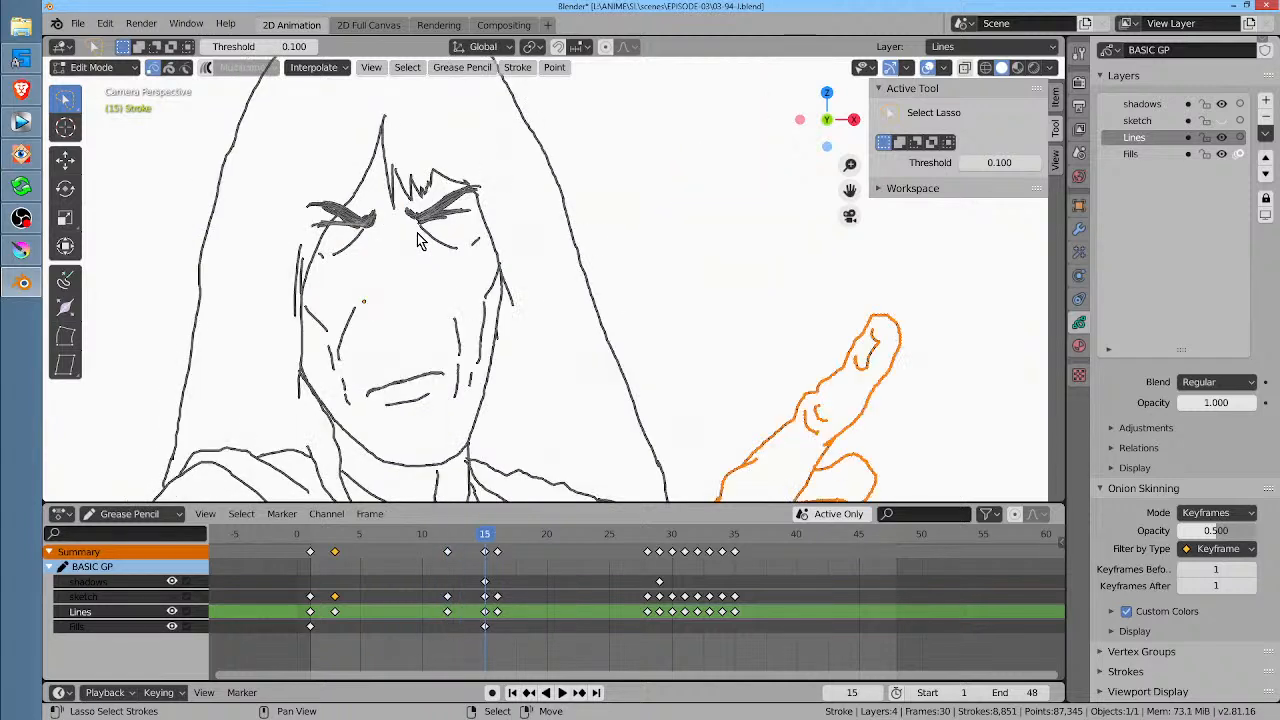
{"action": "key", "text": "ctrl+v"}
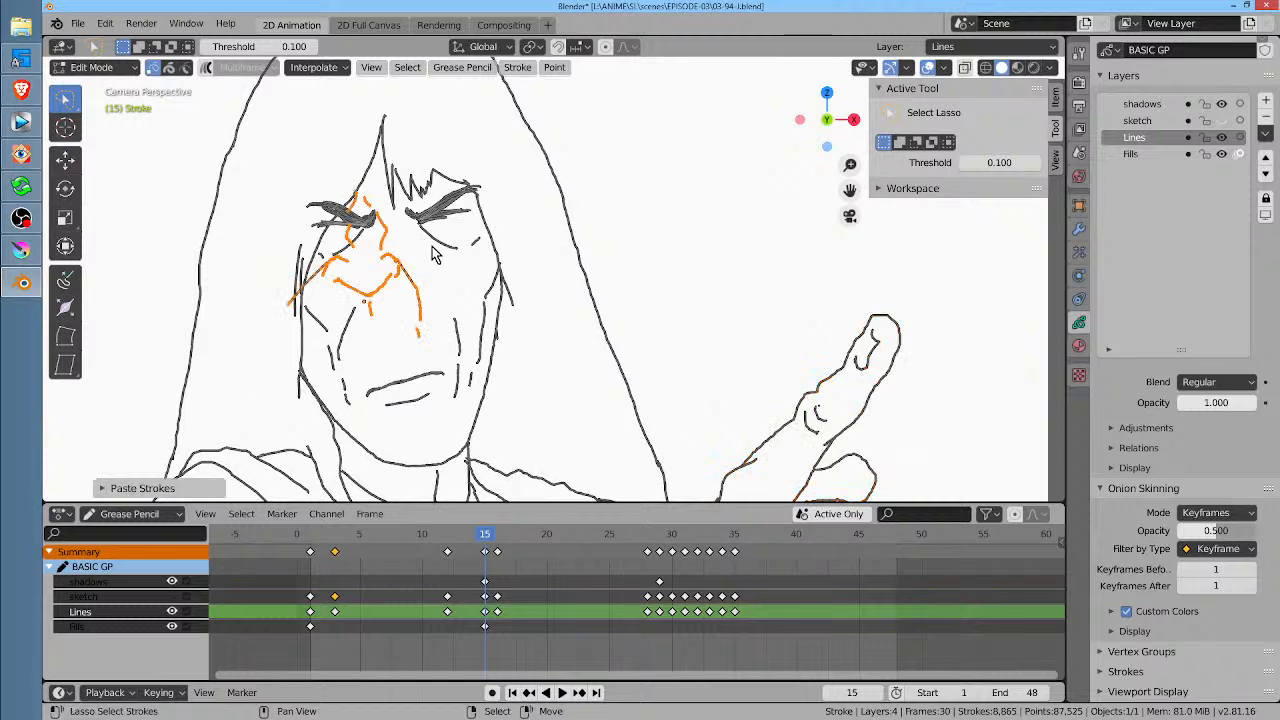
Step: Move the pasted nose into the empty area beside the head and erase the lower end of its cheek line
{"action": "key", "text": "g"}
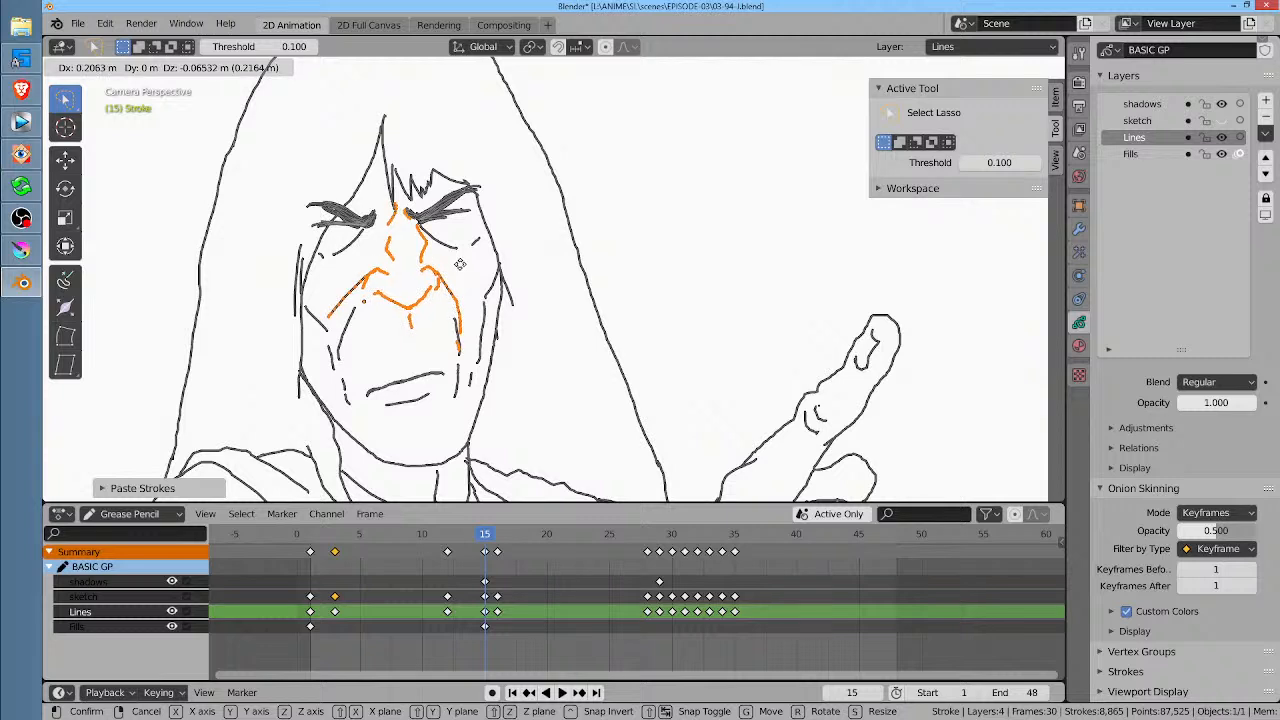
{"action": "left_click", "coordinate": [789, 206]}
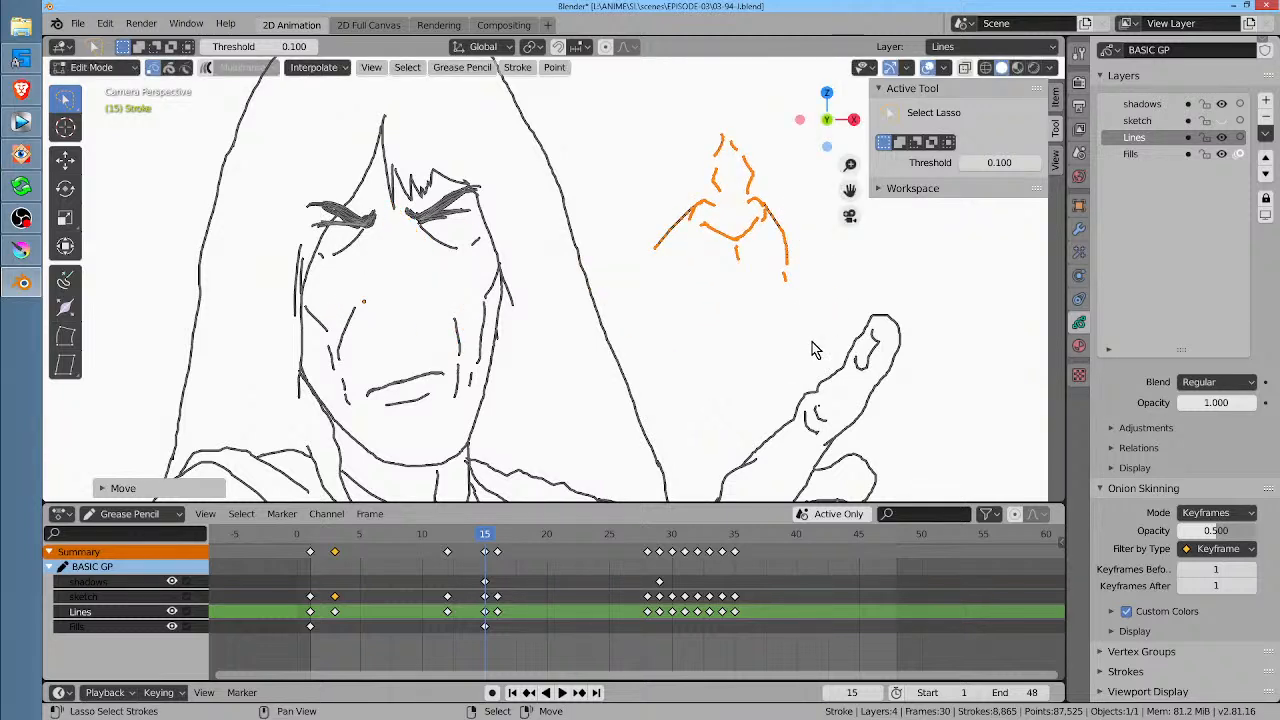
{"action": "key", "text": "Tab"}
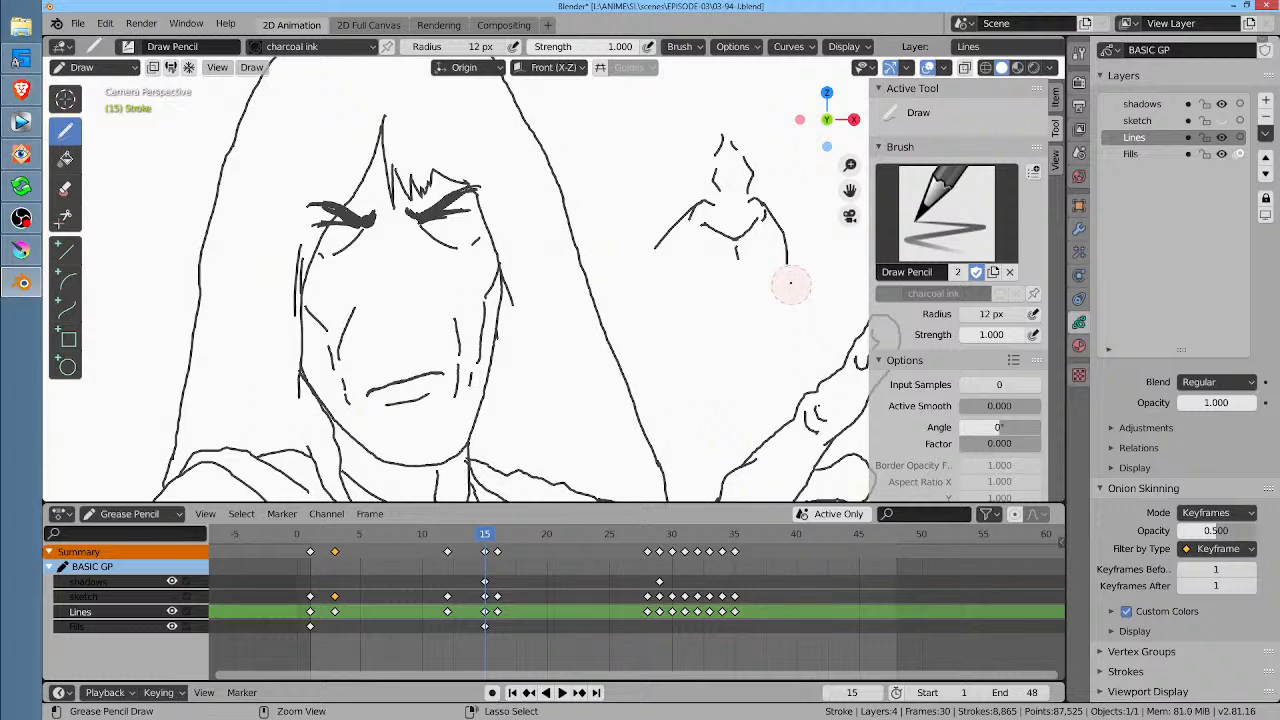
{"action": "key", "text": "ctrl+z"}
{"action": "key", "text": "Tab"}
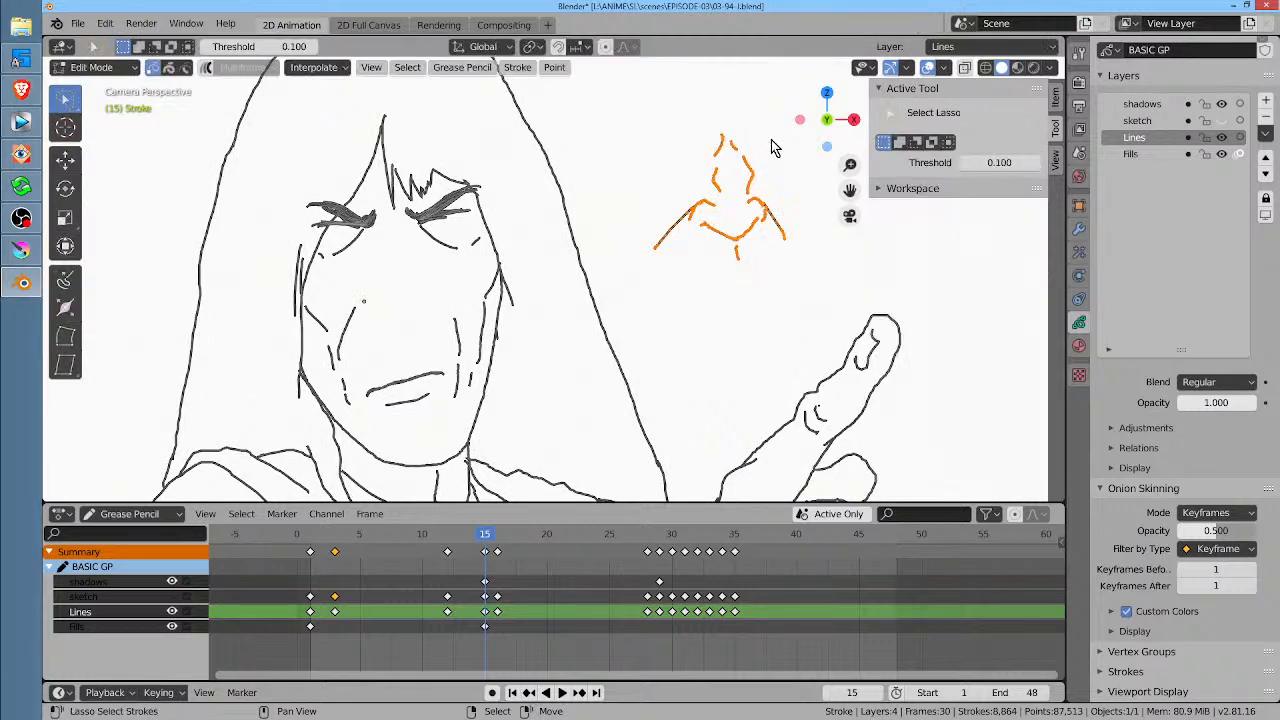
Step: Test the nose's fit on the face, set it beside the head again and delete its left cheek line stroke
{"action": "key", "text": "g"}
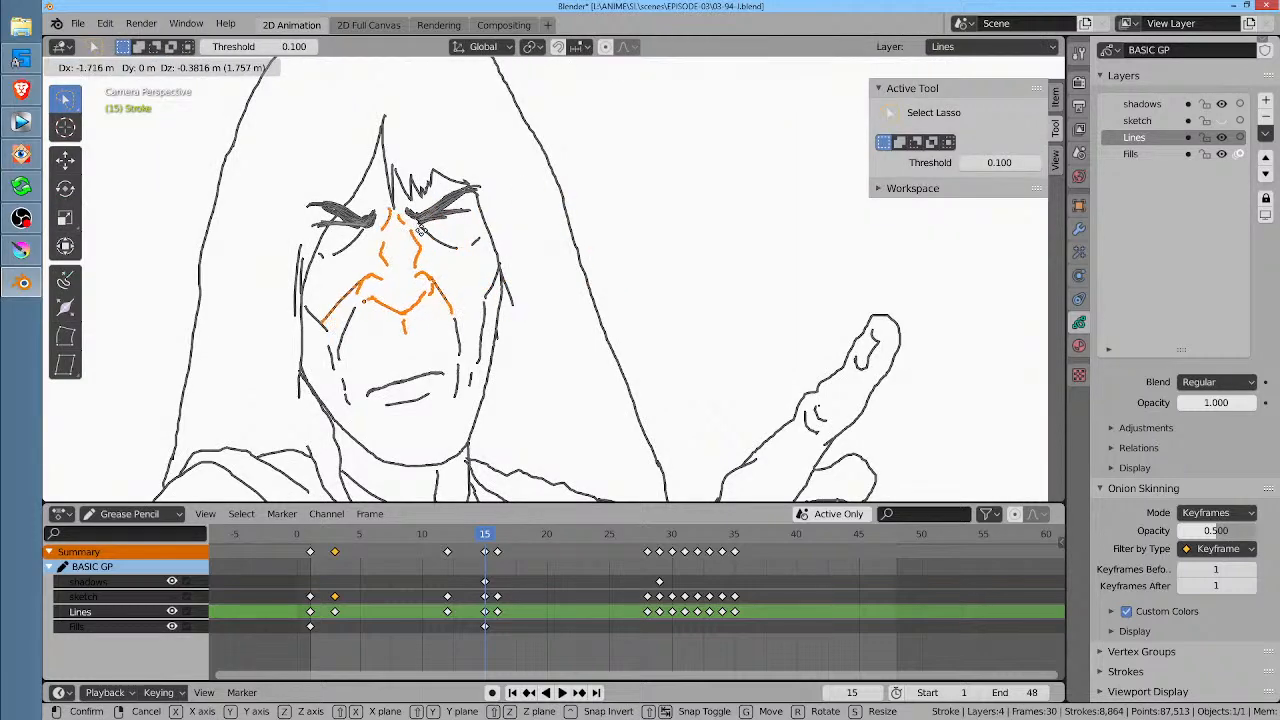
{"action": "left_click", "coordinate": [785, 196]}
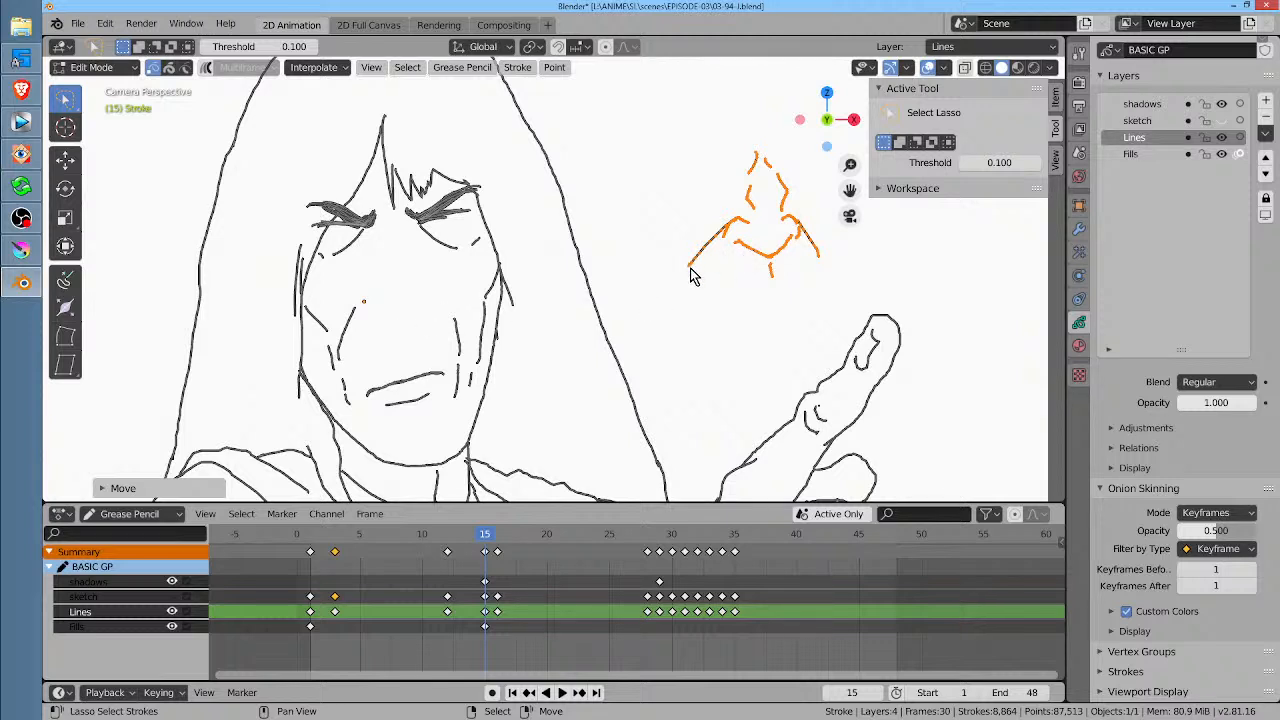
{"action": "key", "text": "alt+a"}
{"action": "key", "text": "x"}
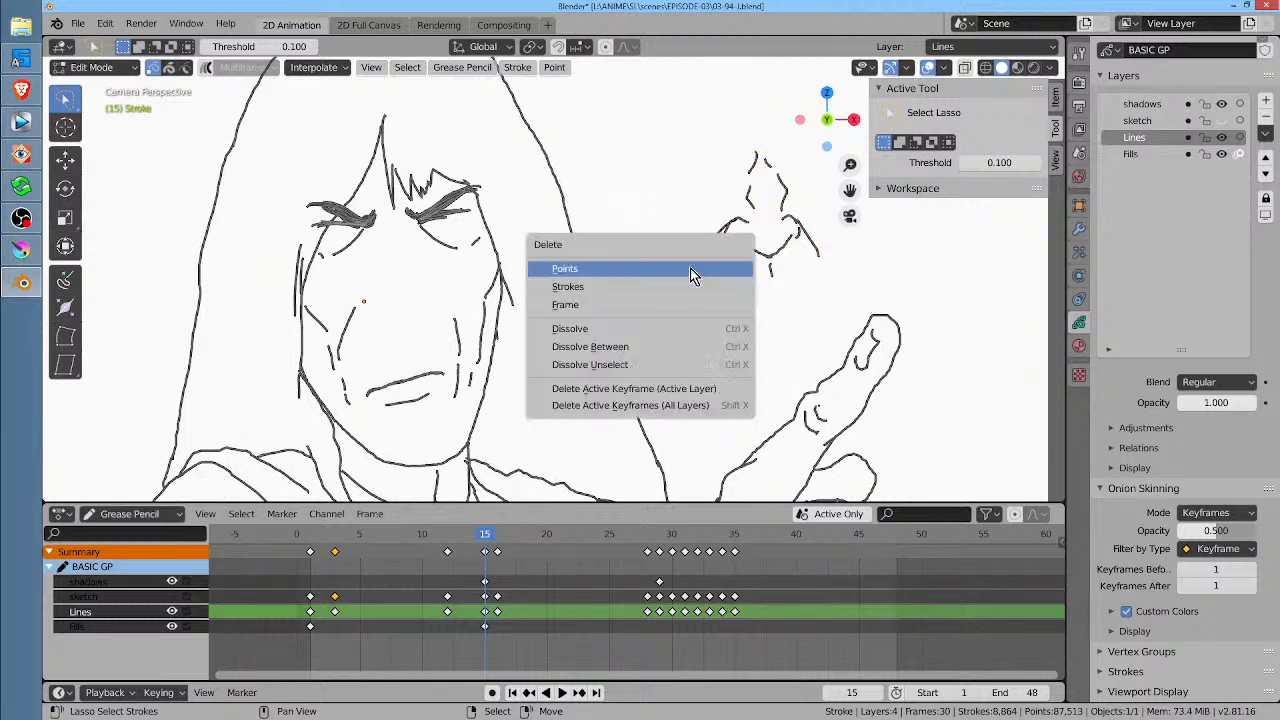
{"action": "left_click", "coordinate": [694, 286]}
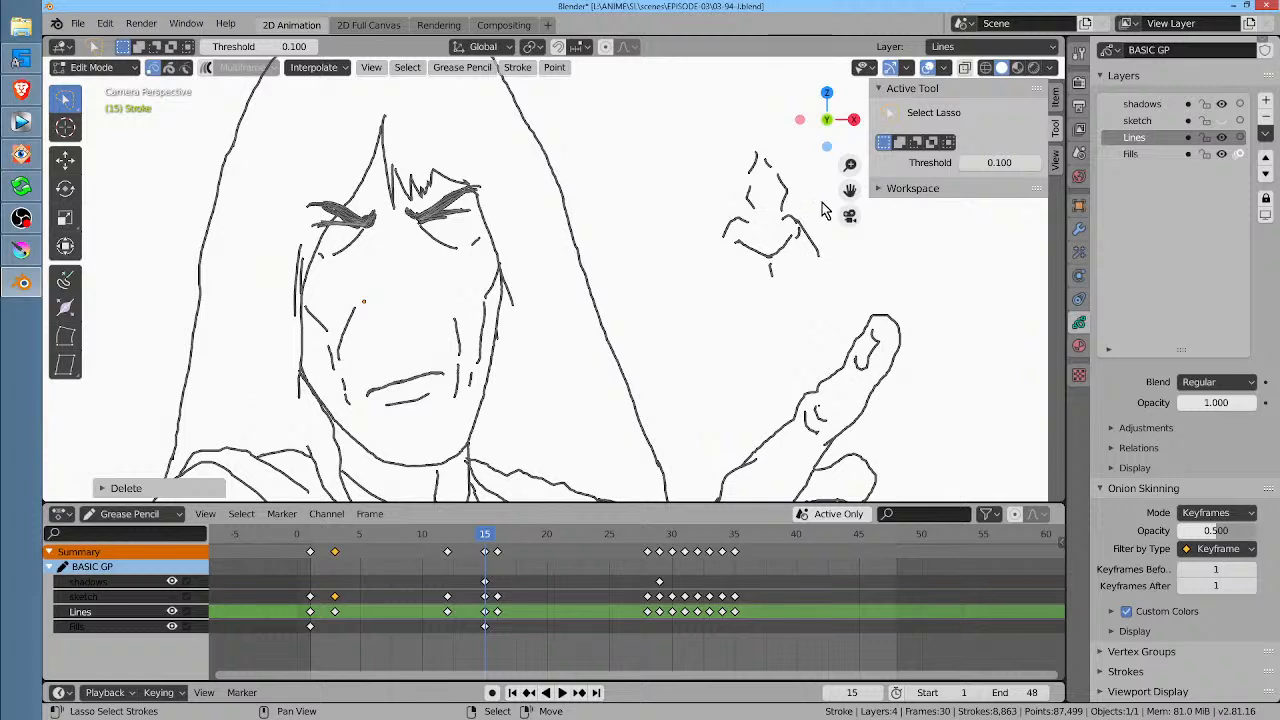
Step: Select the remaining nose strokes and move them into place between the eyes and mouth on frame 15
{"action": "mouse_move", "coordinate": [737, 135]}
{"action": "left_mouse_down"}
{"action": "mouse_move", "coordinate": [737, 317]}
{"action": "mouse_move", "coordinate": [838, 212]}
{"action": "left_mouse_up"}
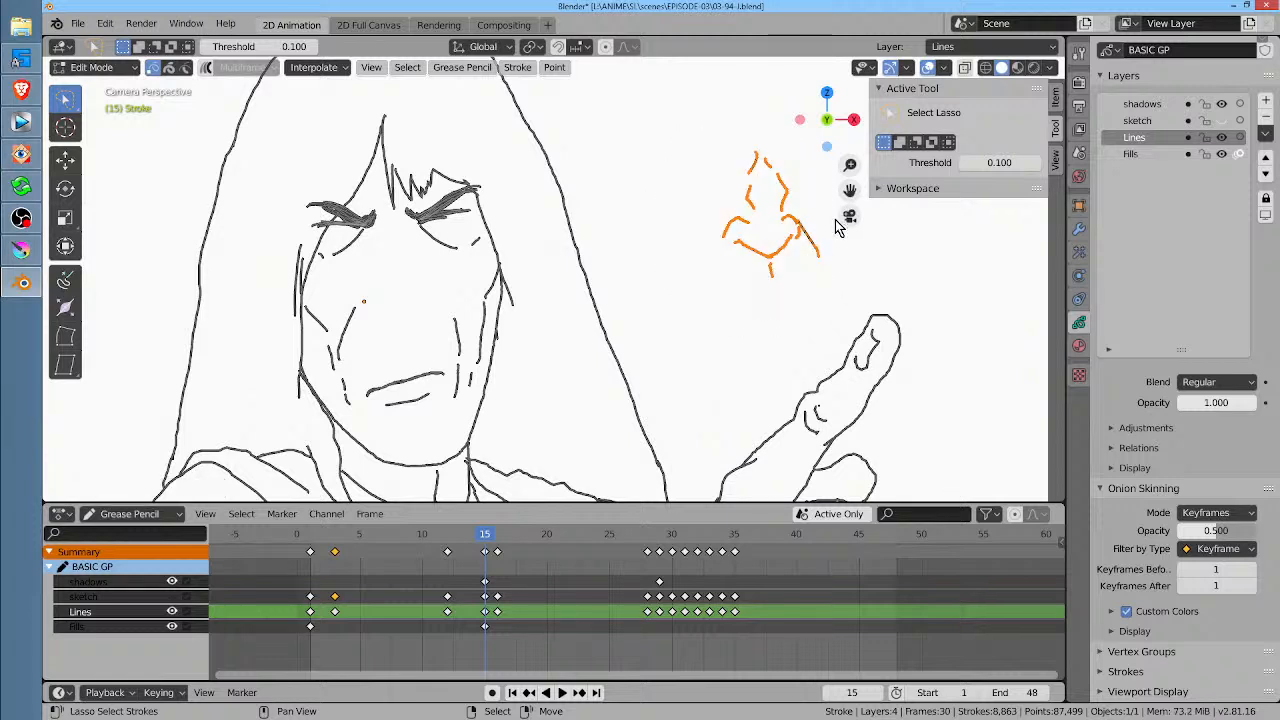
{"action": "key", "text": "g"}
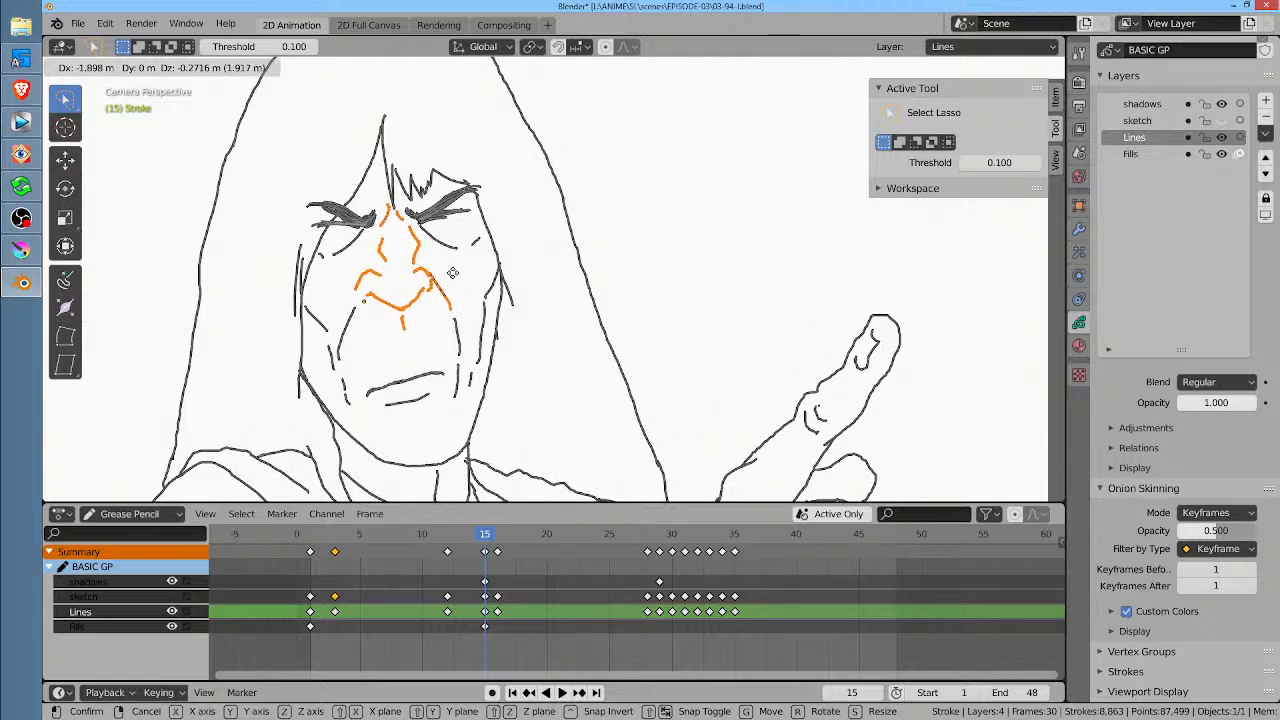
{"action": "left_click", "coordinate": [456, 282]}
{"action": "scroll", "coordinate": [338, 312], "scroll_direction": "up", "scroll_amount": 4}
{"action": "middle_click_drag", "start_coordinate": [342, 301], "coordinate": [624, 328], "text": "shift"}
{"action": "key", "text": "g"}
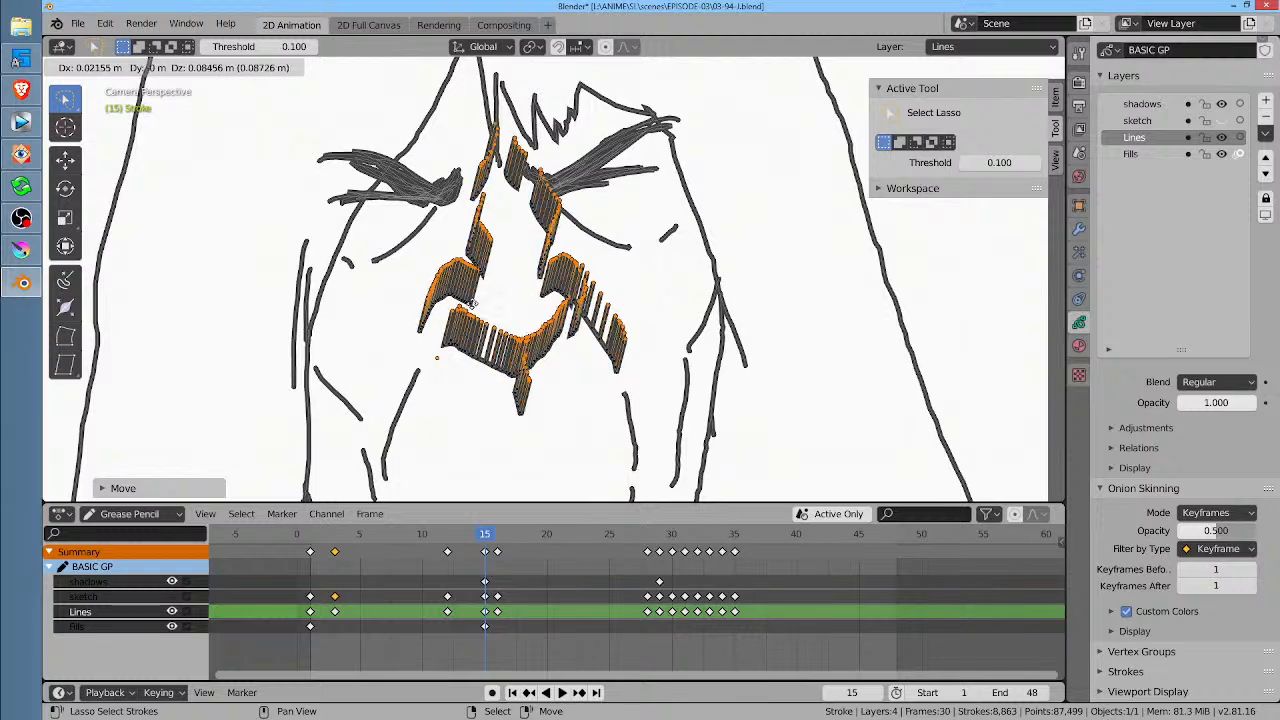
{"action": "left_click", "coordinate": [412, 314]}
{"action": "key", "text": "x"}
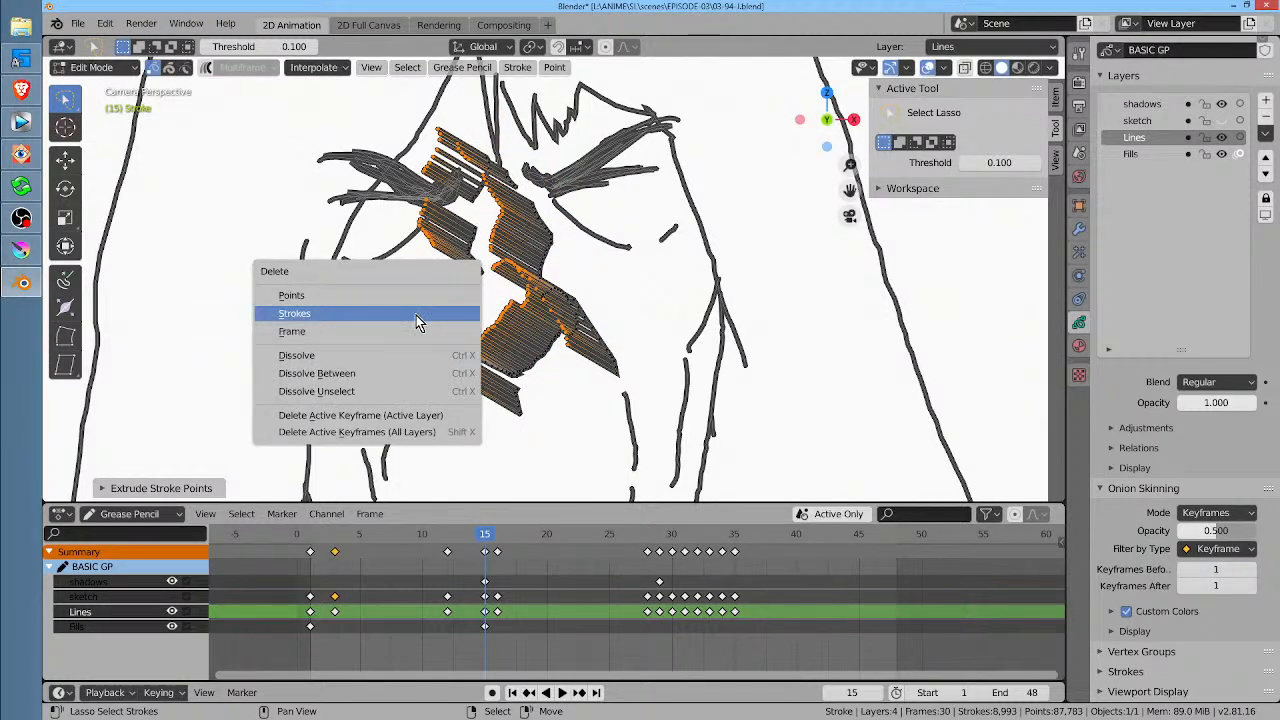
{"action": "left_click", "coordinate": [416, 315]}
{"action": "key", "text": "ctrl+z"}
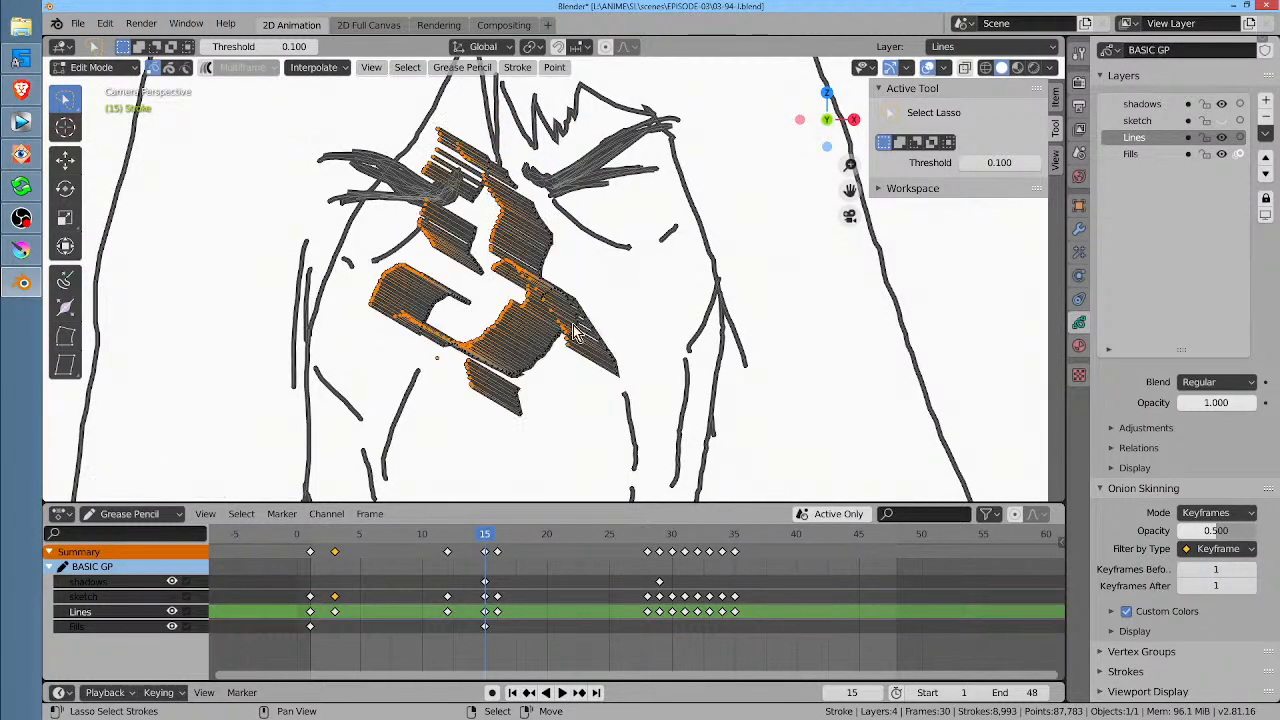
{"action": "key", "text": "x"}
{"action": "left_click", "coordinate": [508, 325]}
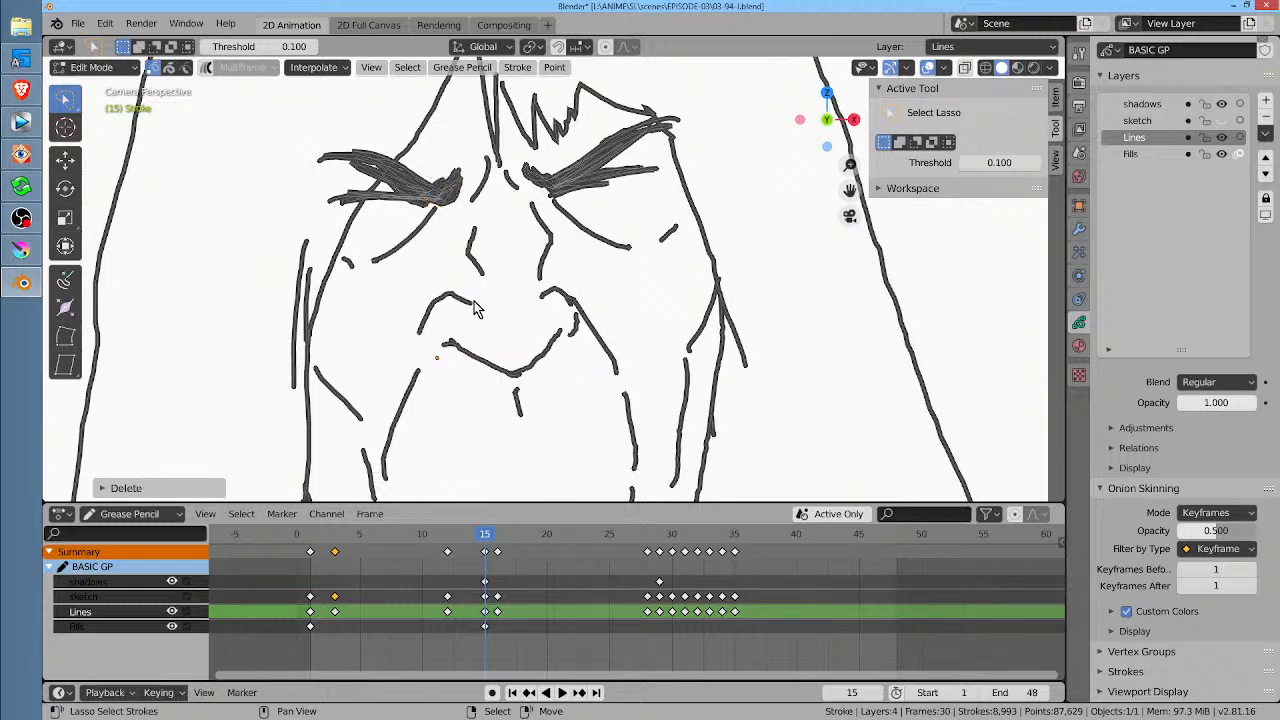
Step: Reshape the left nostril and nose tip on frame 15 using the Grab sculpt brush with a 51 px radius
{"action": "key", "text": "ctrl+Tab"}
{"action": "left_click_drag", "start_coordinate": [402, 342], "coordinate": [420, 346]}
{"action": "left_click_drag", "start_coordinate": [435, 371], "coordinate": [420, 374]}
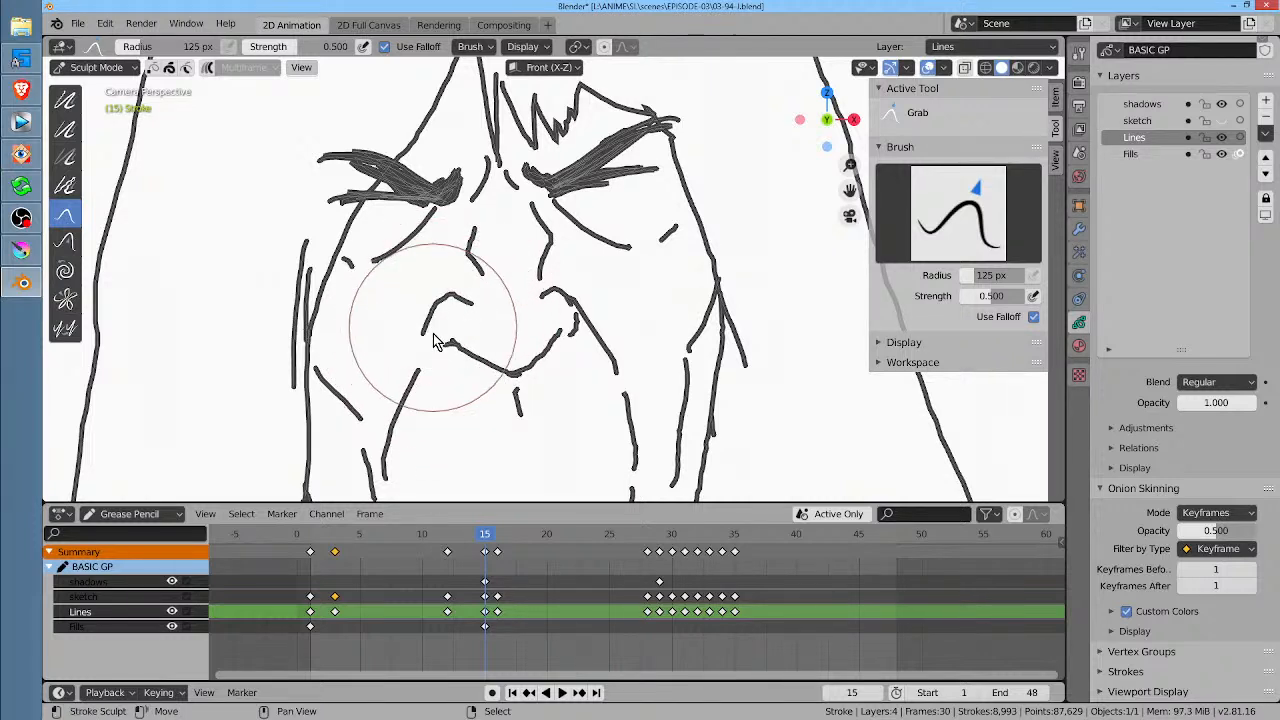
{"action": "key", "text": "f"}
{"action": "left_click", "coordinate": [397, 379]}
{"action": "mouse_move", "coordinate": [421, 347]}
{"action": "left_mouse_down"}
{"action": "mouse_move", "coordinate": [445, 320]}
{"action": "mouse_move", "coordinate": [434, 349]}
{"action": "left_mouse_up"}
{"action": "mouse_move", "coordinate": [596, 322]}
{"action": "left_mouse_down"}
{"action": "mouse_move", "coordinate": [518, 386]}
{"action": "mouse_move", "coordinate": [526, 377]}
{"action": "left_mouse_up"}
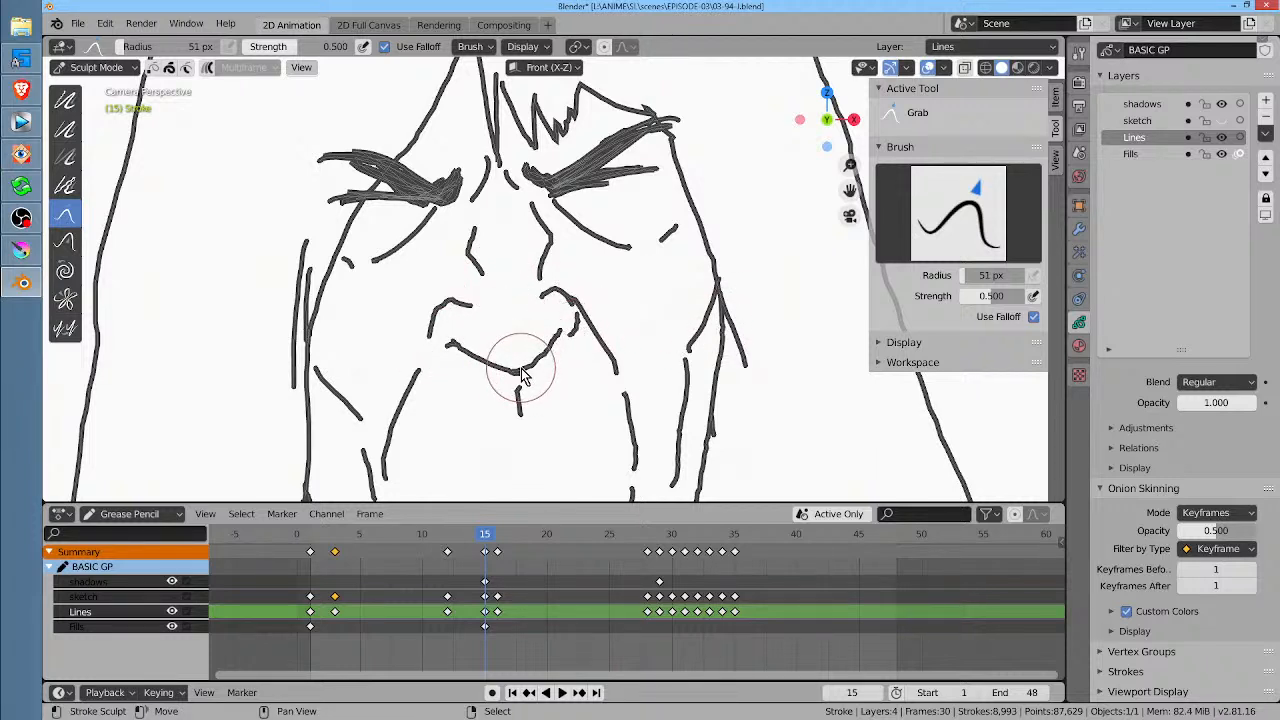
Step: Adjust the nose bridge lines on frame 15 with the Grab brush and compare the face with frame 12
{"action": "left_click_drag", "start_coordinate": [560, 233], "coordinate": [473, 244]}
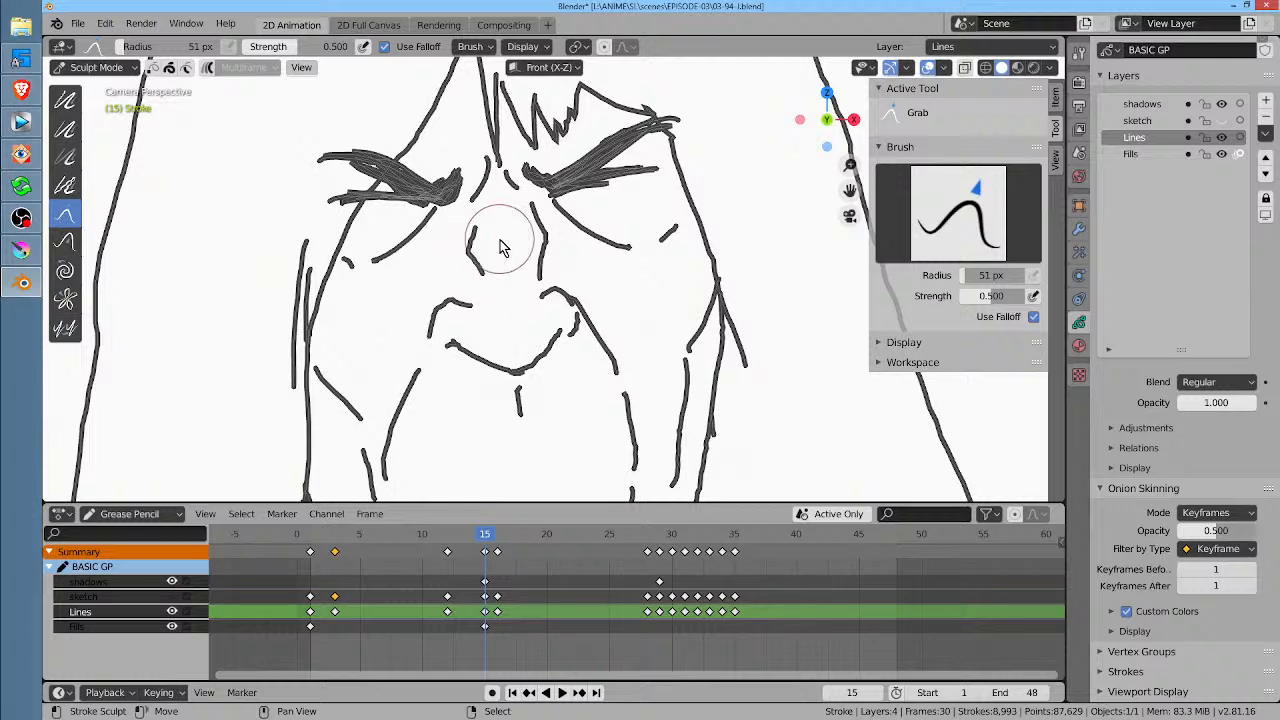
{"action": "scroll", "coordinate": [502, 248], "scroll_direction": "down", "scroll_amount": 7}
{"action": "key", "text": "Down"}
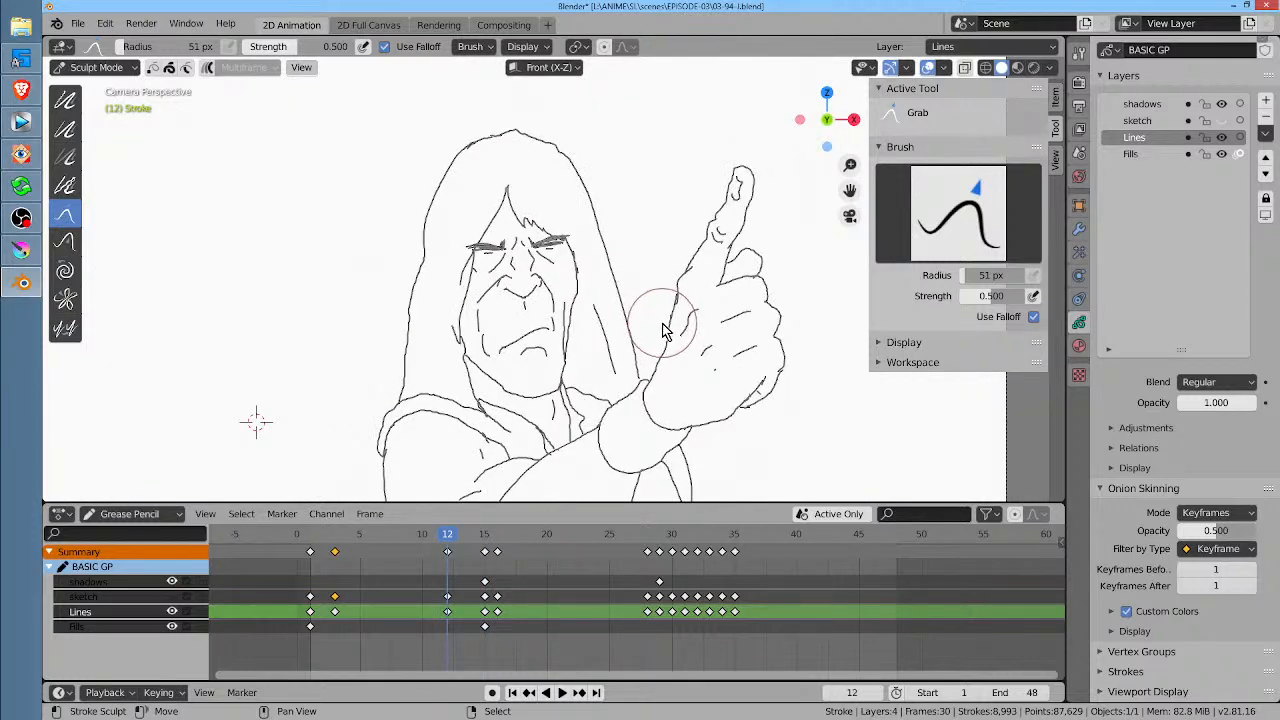
{"action": "key", "text": "Up"}
{"action": "key", "text": "Down"}
{"action": "key", "text": "Up"}
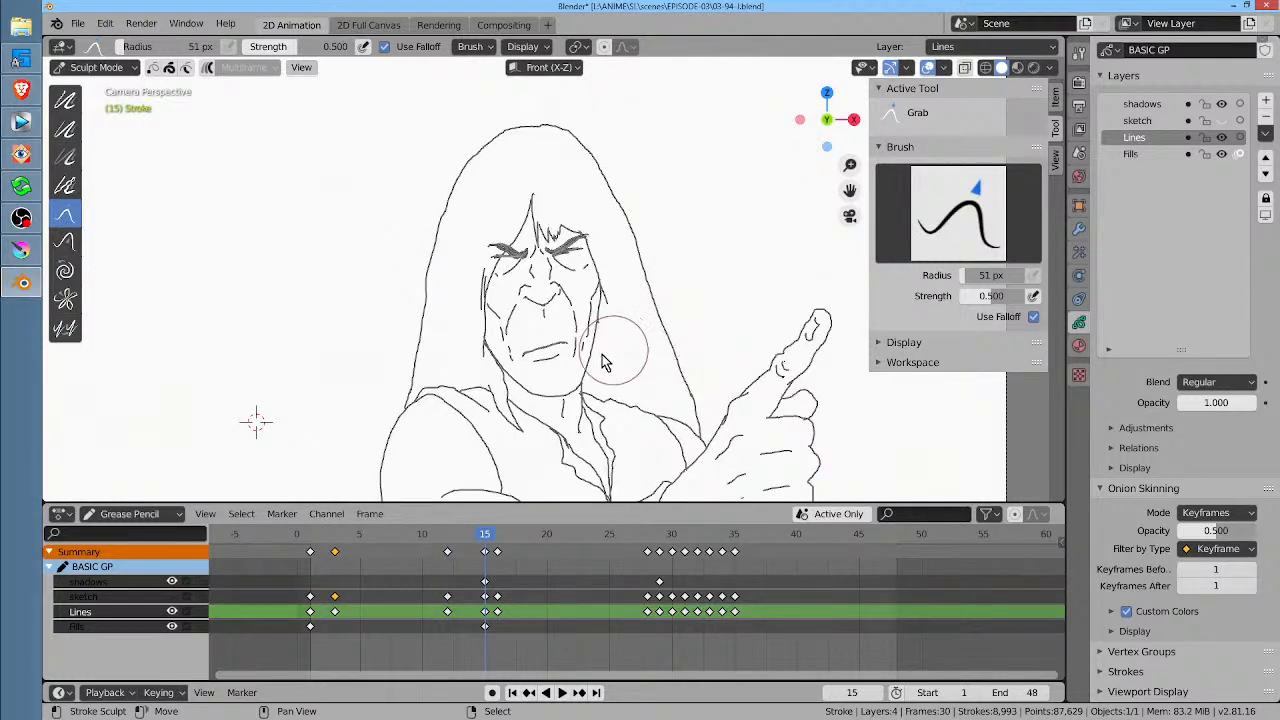
Step: Reshape the mouth lines on frame 15 with the Grab brush, checking them against the neighbouring keyframes
{"action": "mouse_move", "coordinate": [565, 350]}
{"action": "left_mouse_down"}
{"action": "mouse_move", "coordinate": [573, 357]}
{"action": "mouse_move", "coordinate": [528, 368]}
{"action": "left_mouse_up"}
{"action": "key", "text": "Down"}
{"action": "key", "text": "Up"}
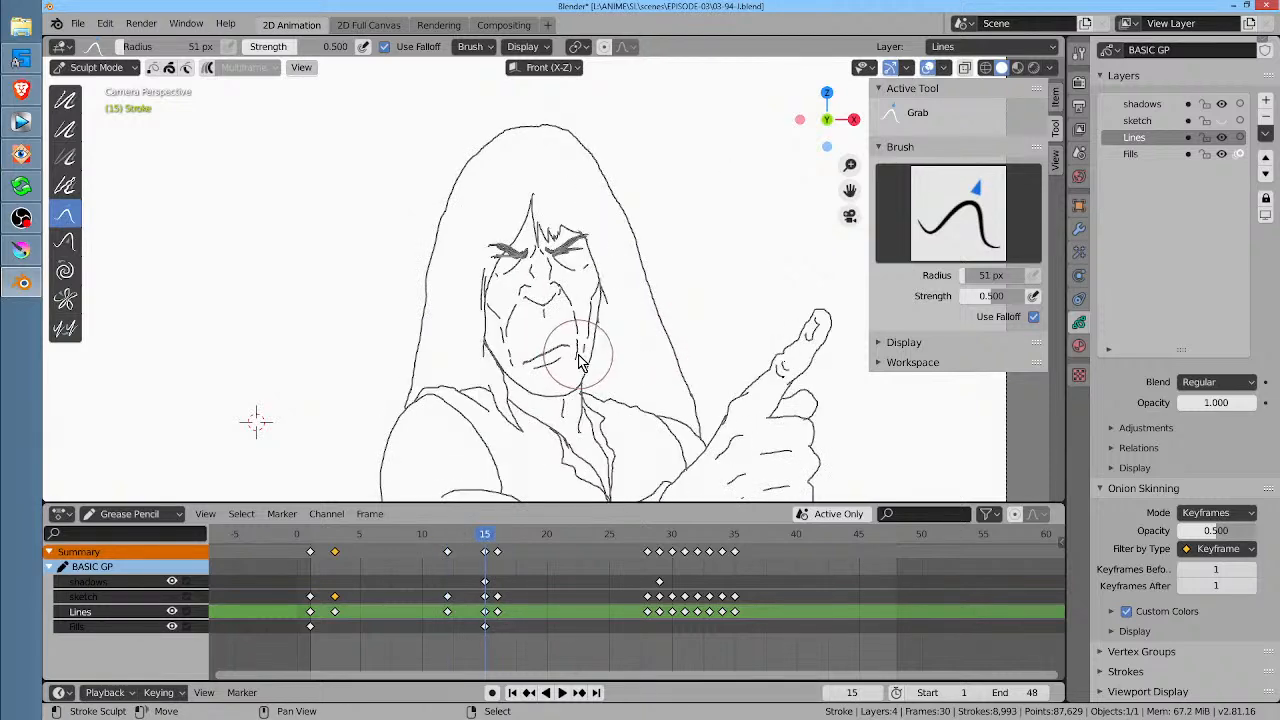
{"action": "key", "text": "Down"}
{"action": "key", "text": "Up"}
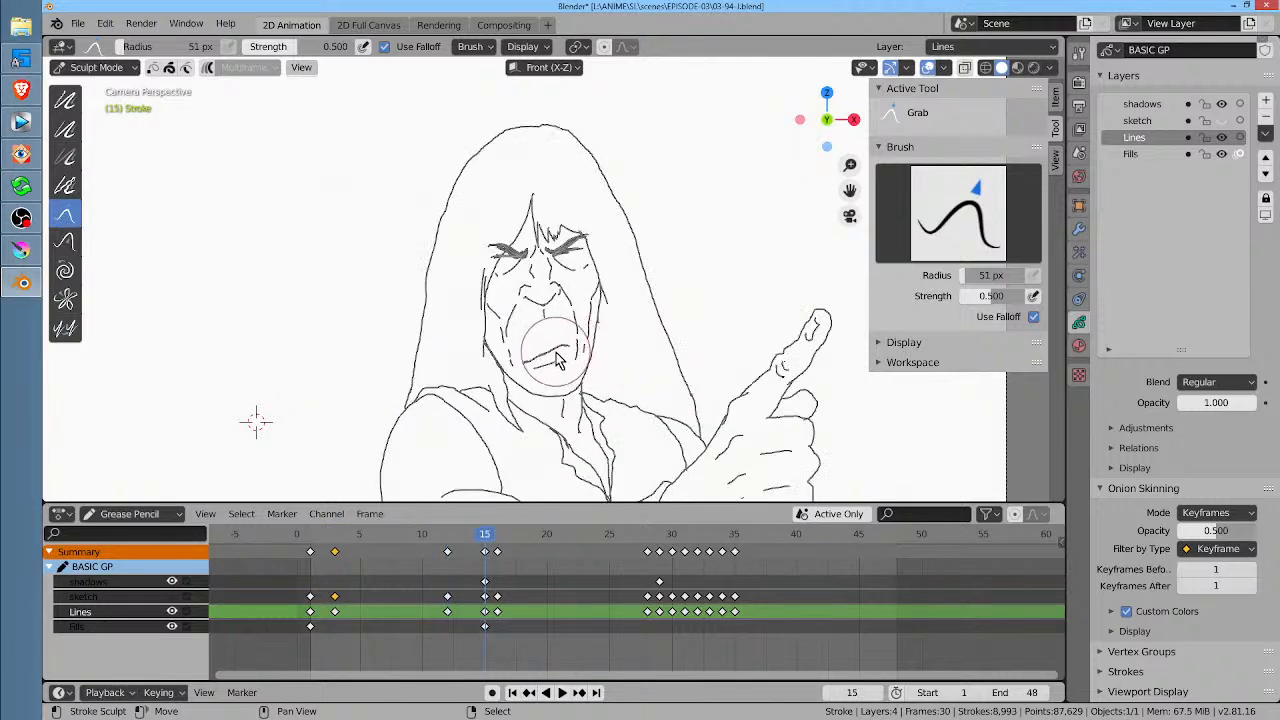
{"action": "left_click_drag", "start_coordinate": [575, 334], "coordinate": [580, 343]}
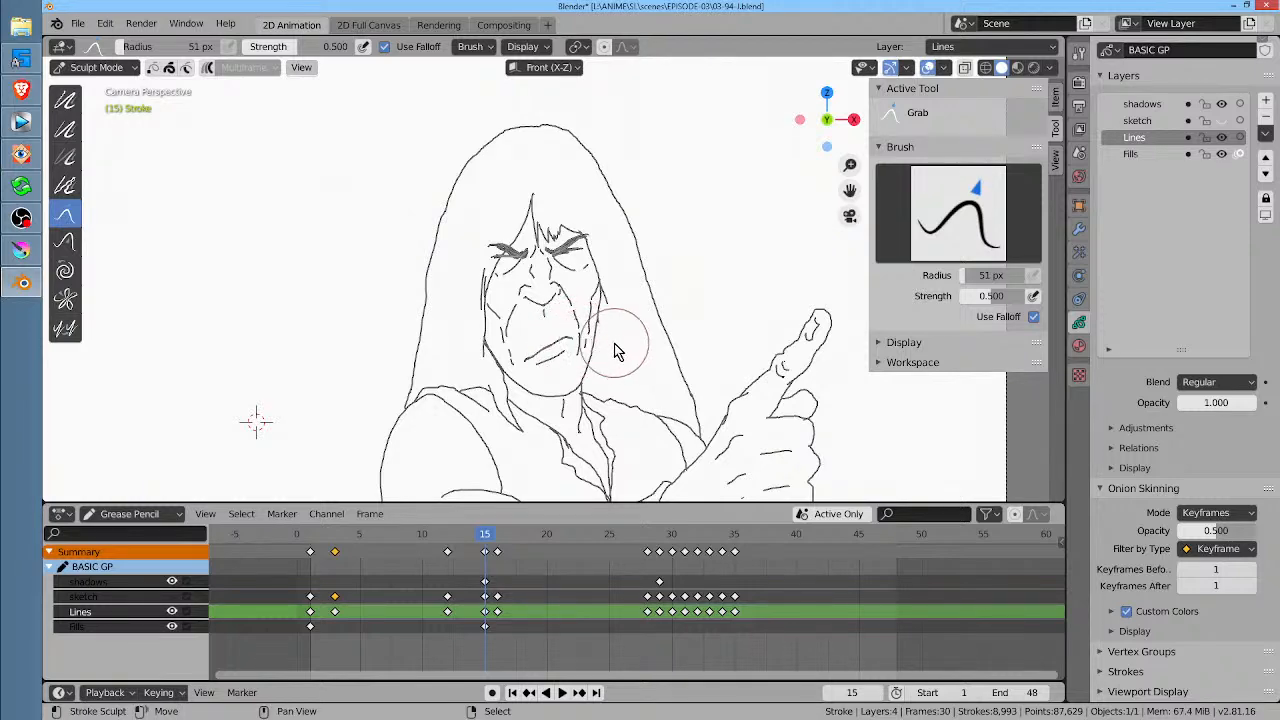
{"action": "key", "text": "Up"}
{"action": "key", "text": "Down"}
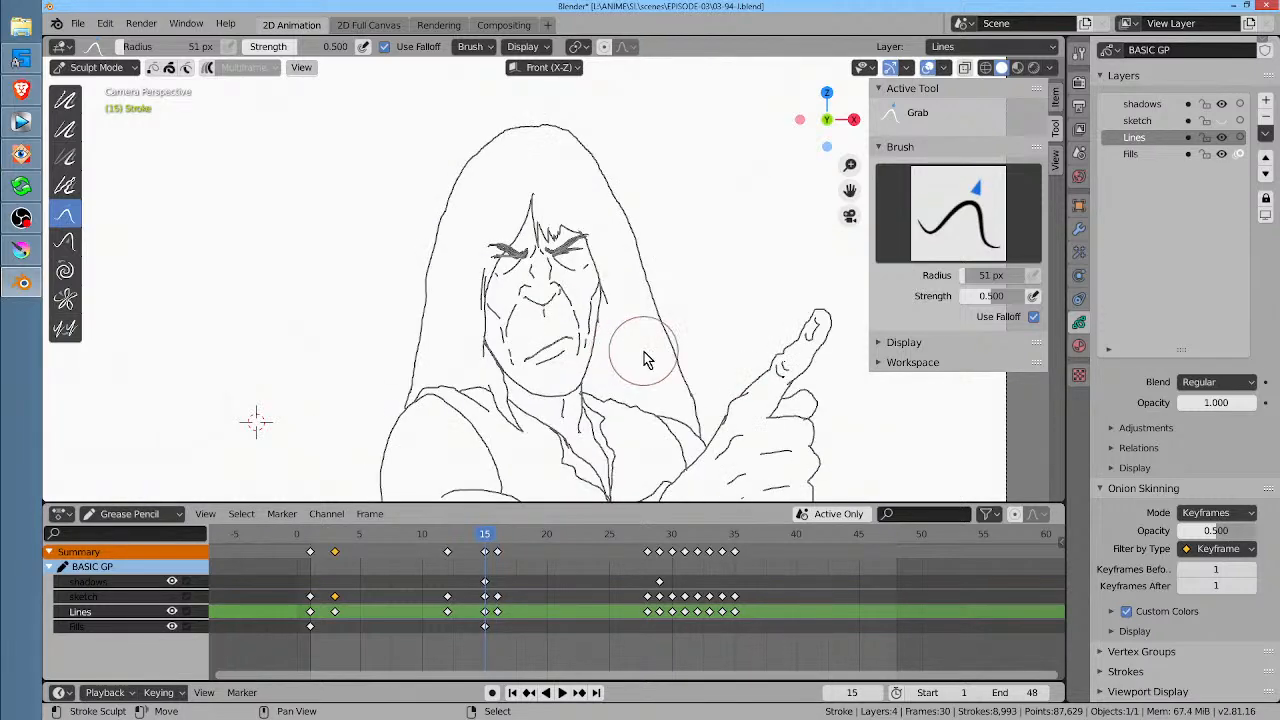
Step: Adjust the jaw and chin line on frame 16 with the Grab brush and compare it with frame 15
{"action": "key", "text": "Up"}
{"action": "mouse_move", "coordinate": [588, 362]}
{"action": "left_mouse_down"}
{"action": "mouse_move", "coordinate": [540, 367]}
{"action": "mouse_move", "coordinate": [608, 387]}
{"action": "mouse_move", "coordinate": [553, 402]}
{"action": "left_mouse_up"}
{"action": "left_click_drag", "start_coordinate": [566, 401], "coordinate": [567, 407]}
{"action": "key", "text": "Left"}
{"action": "key", "text": "Right"}
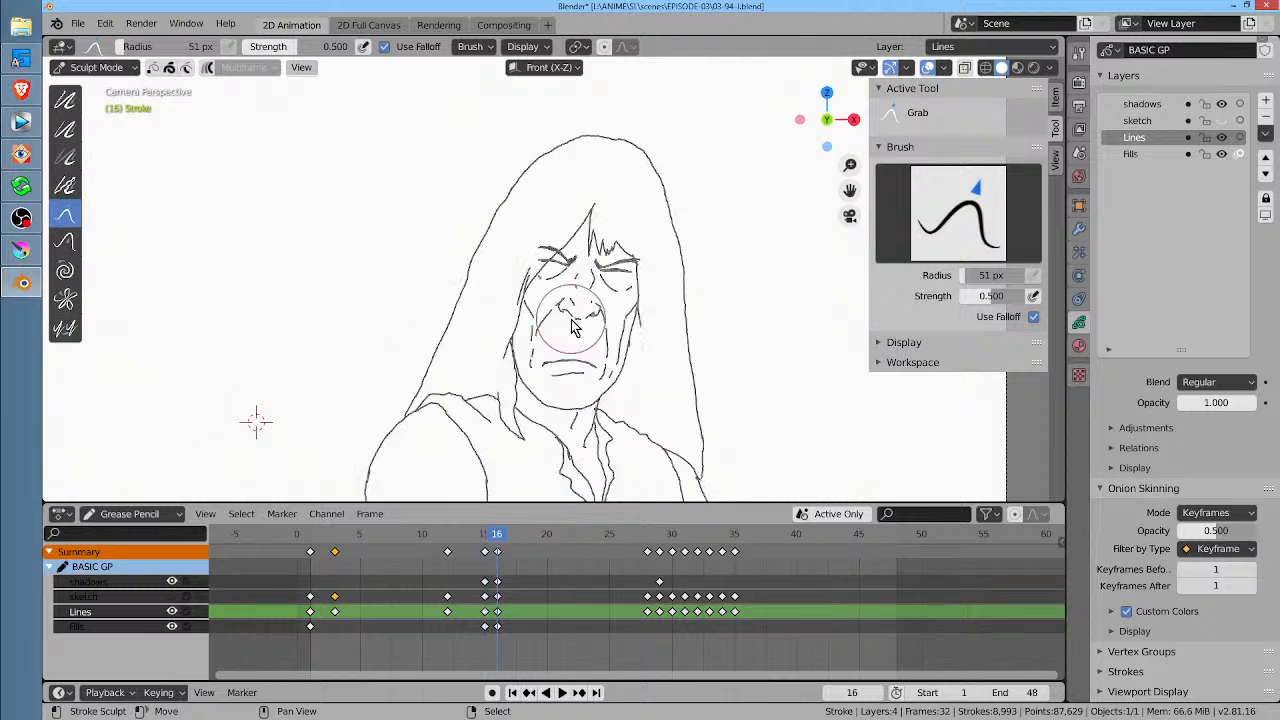
Step: Reshape the nose, its bridge and the inner brows on frame 16 with the Grab brush
{"action": "left_click_drag", "start_coordinate": [581, 316], "coordinate": [585, 343]}
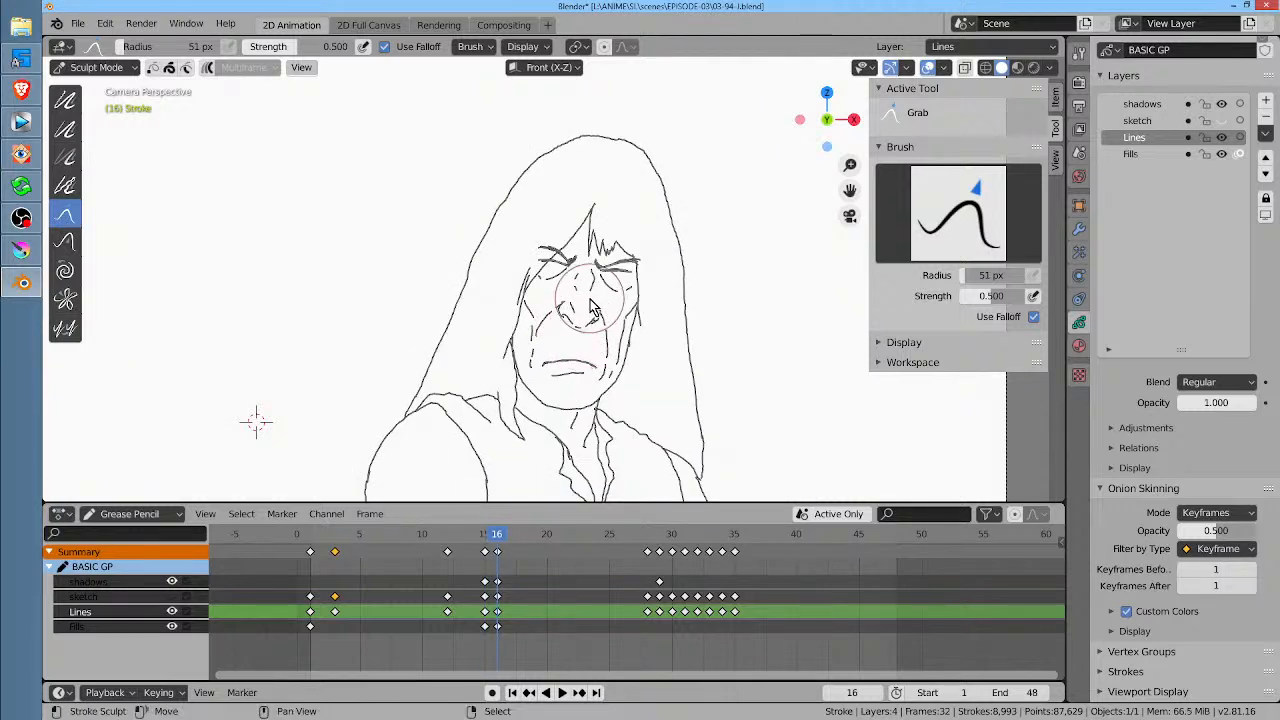
{"action": "left_click_drag", "start_coordinate": [586, 270], "coordinate": [615, 275]}
{"action": "mouse_move", "coordinate": [562, 268]}
{"action": "left_mouse_down"}
{"action": "mouse_move", "coordinate": [541, 265]}
{"action": "mouse_move", "coordinate": [561, 259]}
{"action": "left_mouse_up"}
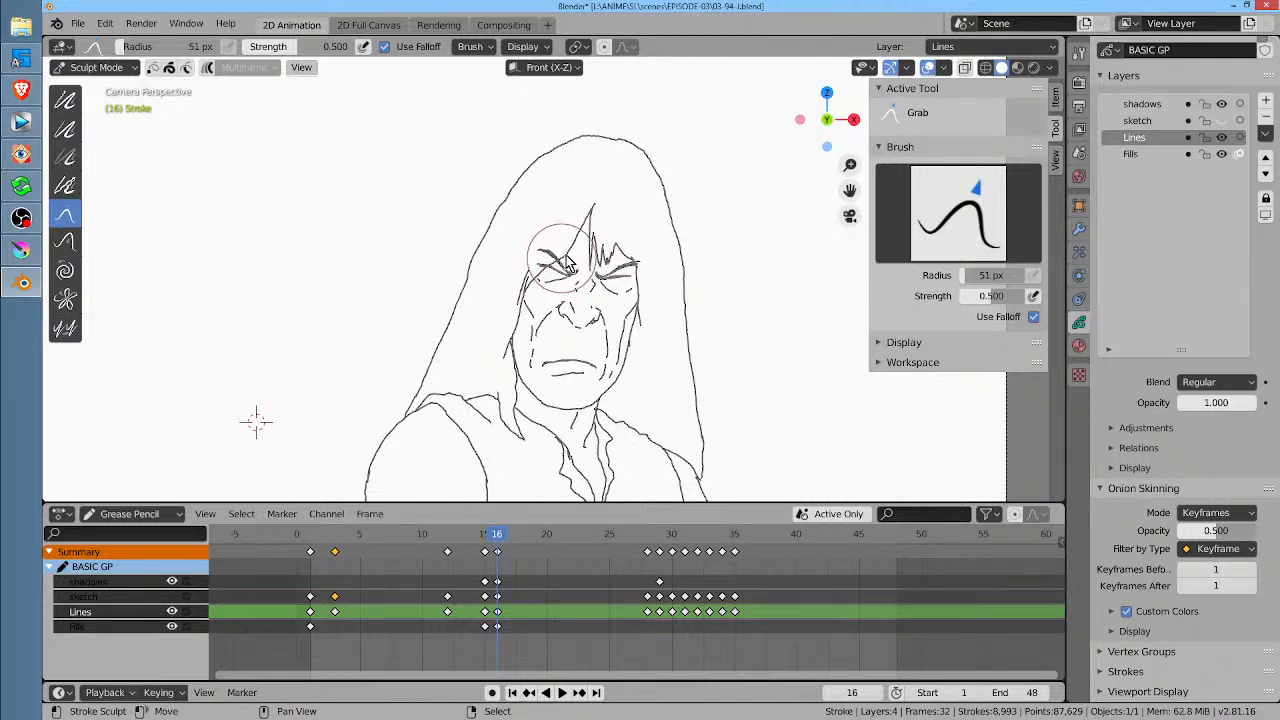
Step: Thicken the eyebrows on frame 16 with the Draw Pencil brush at 12 px and return to Sculpt Mode
{"action": "key", "text": "ctrl+Tab"}
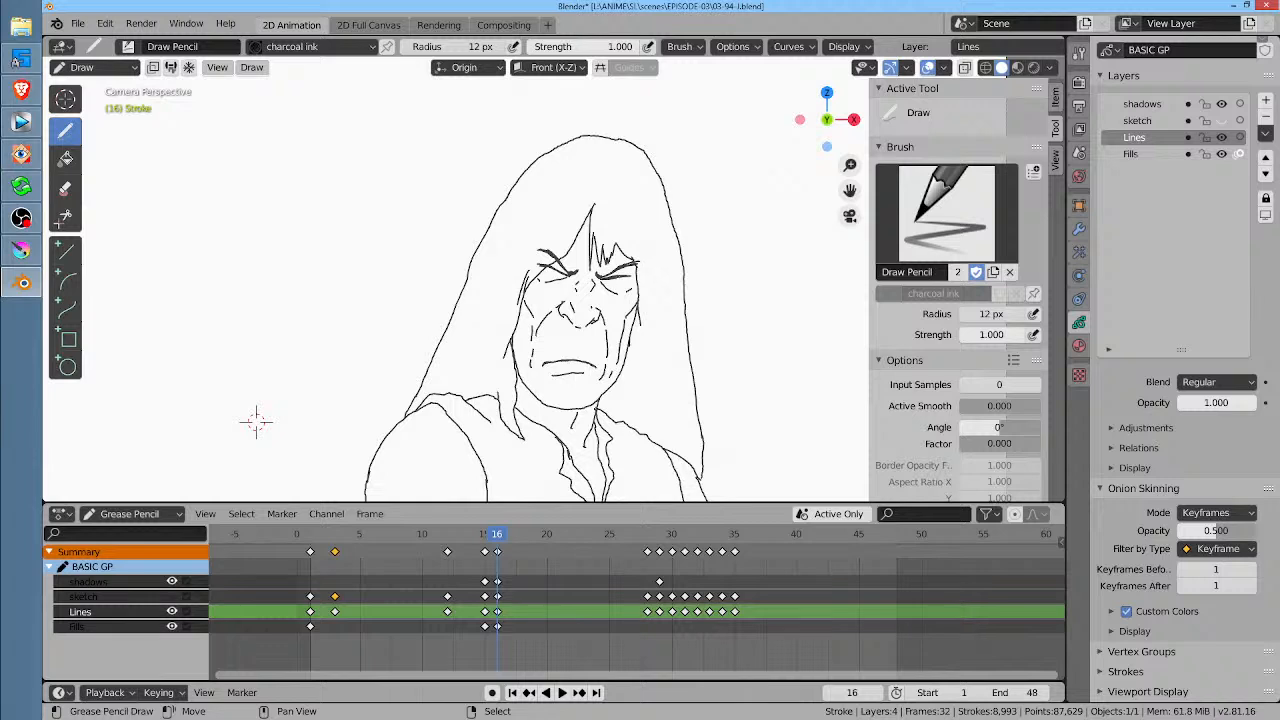
{"action": "mouse_move", "coordinate": [602, 278]}
{"action": "left_mouse_down"}
{"action": "mouse_move", "coordinate": [626, 262]}
{"action": "mouse_move", "coordinate": [552, 261]}
{"action": "mouse_move", "coordinate": [576, 274]}
{"action": "mouse_move", "coordinate": [559, 271]}
{"action": "left_mouse_up"}
{"action": "key", "text": "ctrl+Tab"}
Step: Refine the jawline on both sides and the chin on frame 16 with the Grab brush
{"action": "left_click_drag", "start_coordinate": [629, 388], "coordinate": [621, 374]}
{"action": "left_click_drag", "start_coordinate": [619, 385], "coordinate": [625, 368]}
{"action": "left_click_drag", "start_coordinate": [516, 377], "coordinate": [521, 366]}
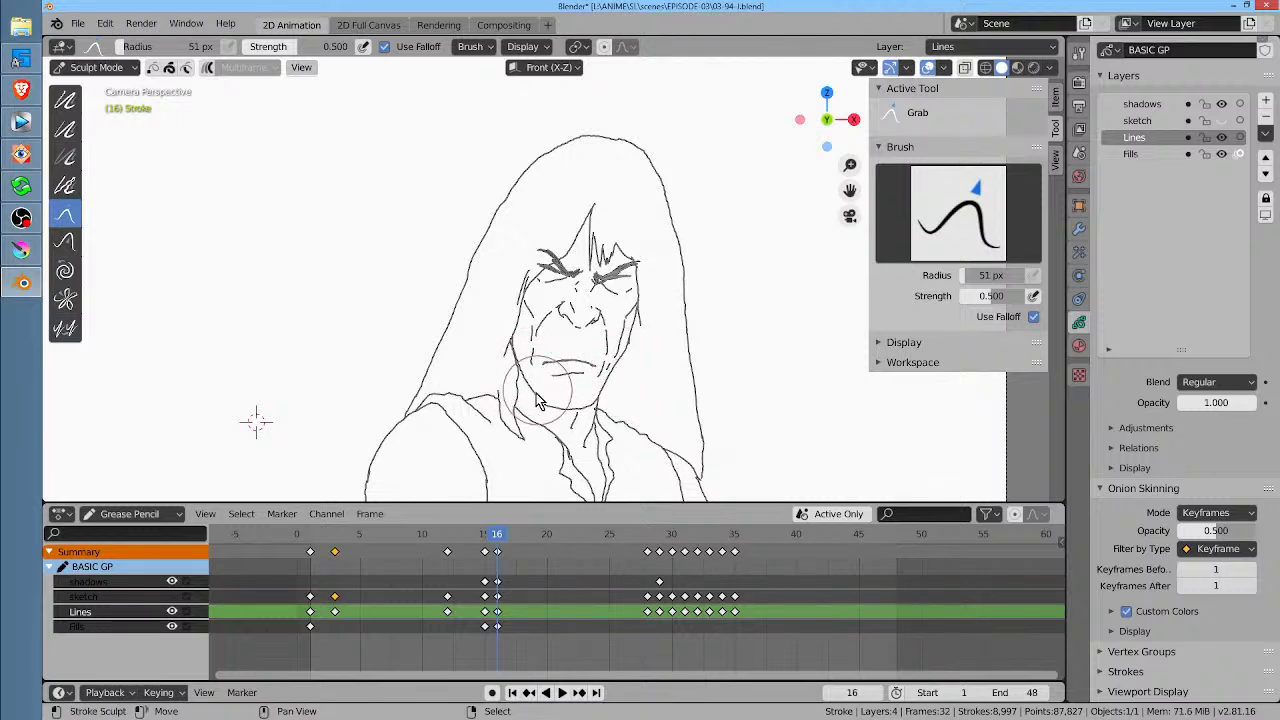
{"action": "left_click_drag", "start_coordinate": [566, 411], "coordinate": [559, 411]}
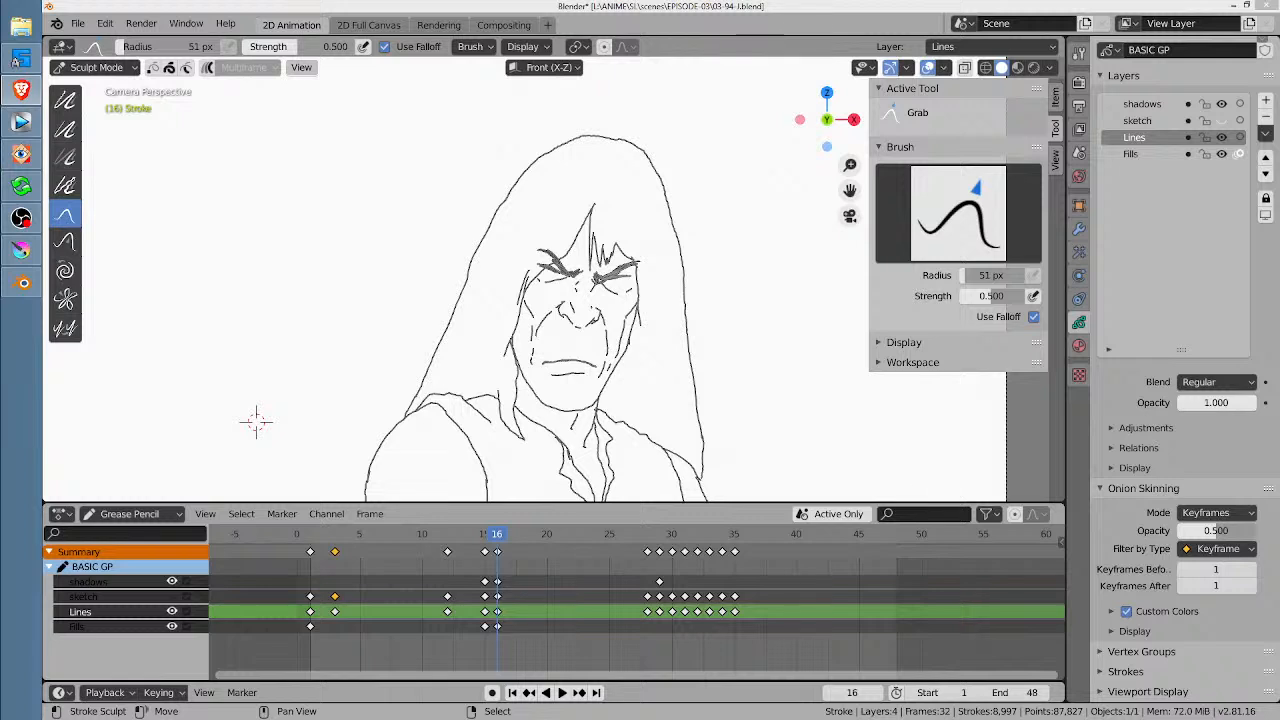
Step: Move on to frame 28 and reshape its brows, eyes and nose with the Grab brush
{"action": "key", "text": "space"}
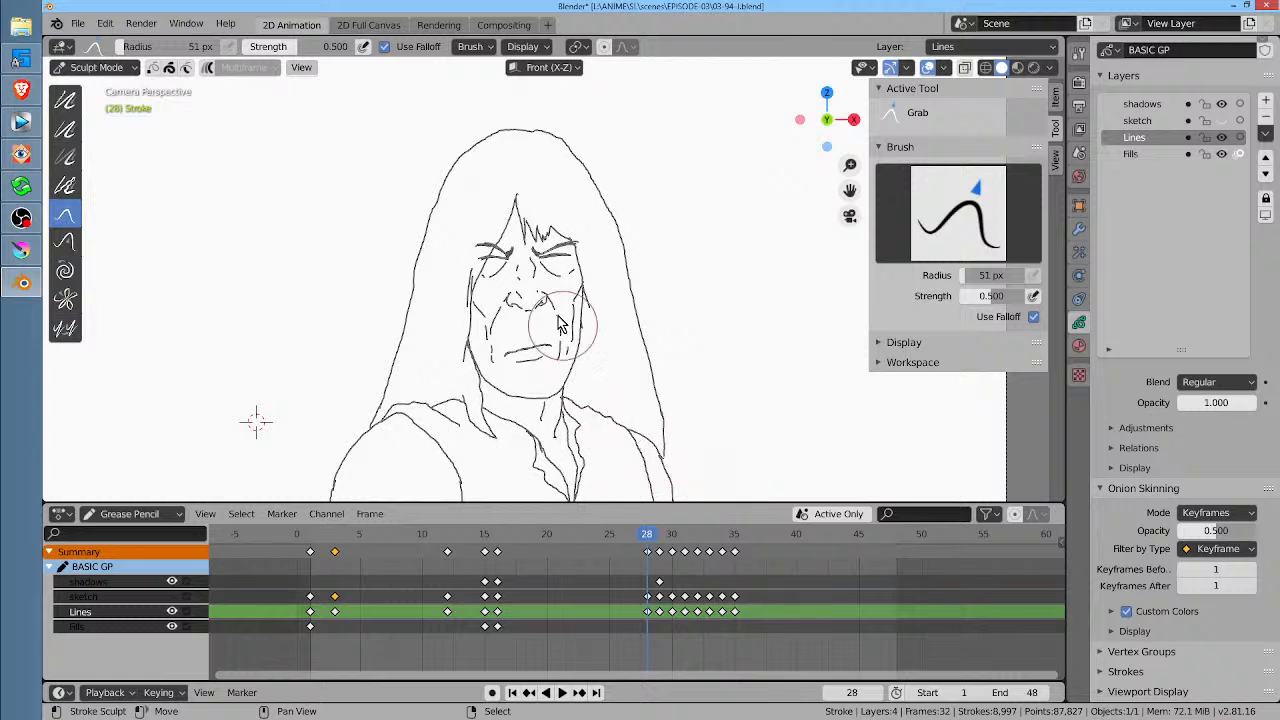
{"action": "mouse_move", "coordinate": [538, 283]}
{"action": "left_mouse_down"}
{"action": "mouse_move", "coordinate": [539, 264]}
{"action": "mouse_move", "coordinate": [520, 256]}
{"action": "mouse_move", "coordinate": [548, 270]}
{"action": "mouse_move", "coordinate": [545, 250]}
{"action": "mouse_move", "coordinate": [572, 239]}
{"action": "left_mouse_up"}
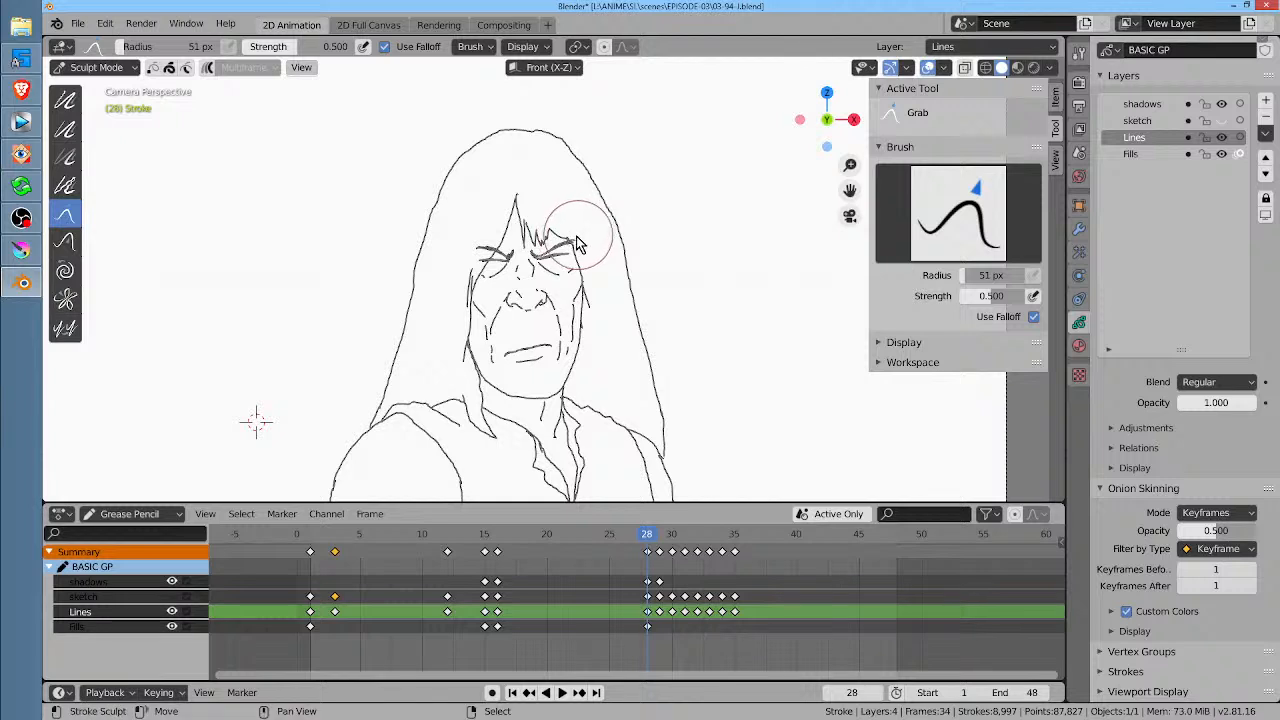
{"action": "left_click_drag", "start_coordinate": [506, 267], "coordinate": [512, 260]}
{"action": "left_click_drag", "start_coordinate": [530, 306], "coordinate": [505, 308]}
{"action": "mouse_move", "coordinate": [550, 292]}
{"action": "left_mouse_down"}
{"action": "mouse_move", "coordinate": [533, 310]}
{"action": "mouse_move", "coordinate": [556, 290]}
{"action": "left_mouse_up"}
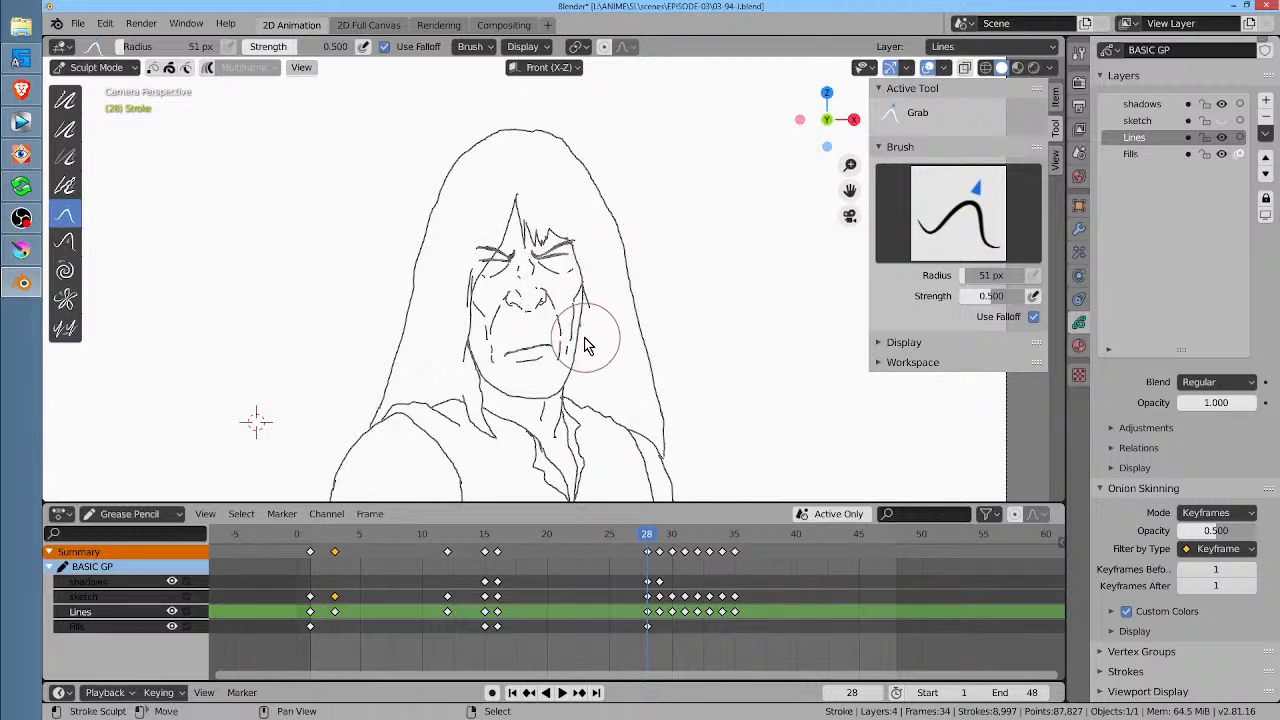
Step: Pull the left jaw and cheek line into shape on frame 28 and adjust the curve of the mouth
{"action": "left_click_drag", "start_coordinate": [487, 388], "coordinate": [496, 379]}
{"action": "left_click_drag", "start_coordinate": [473, 370], "coordinate": [463, 340]}
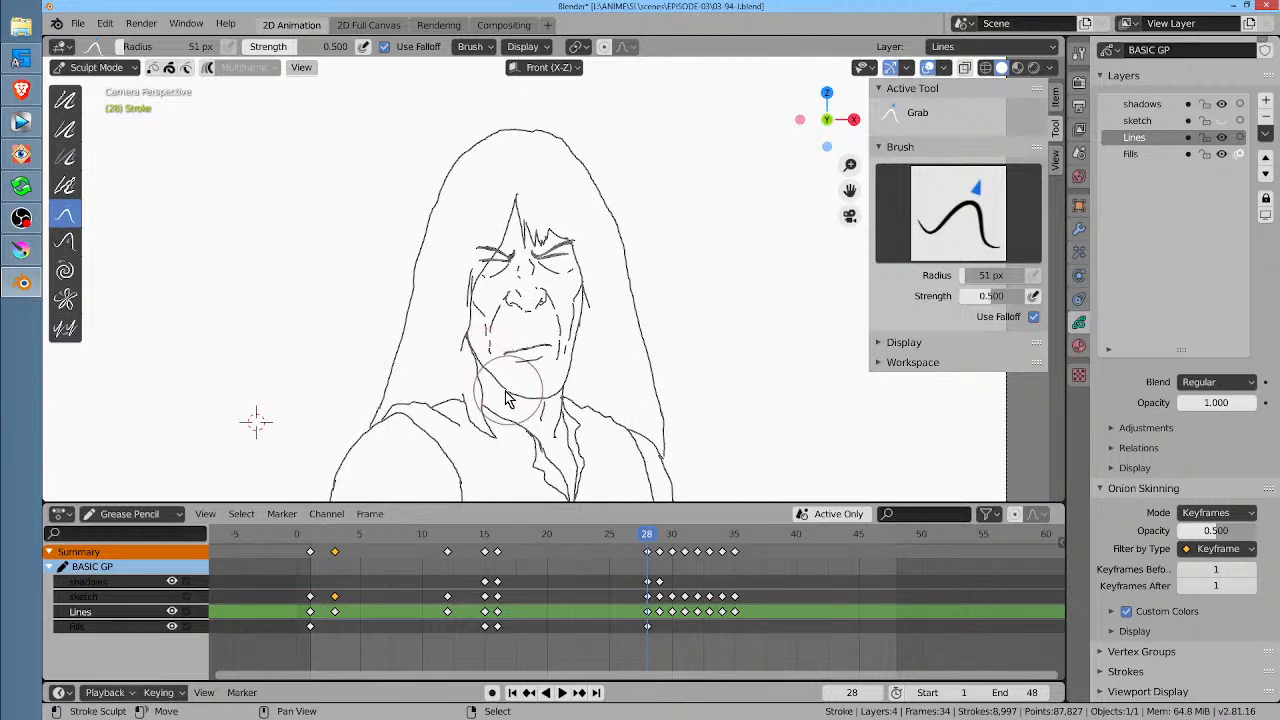
{"action": "left_click_drag", "start_coordinate": [508, 392], "coordinate": [506, 389]}
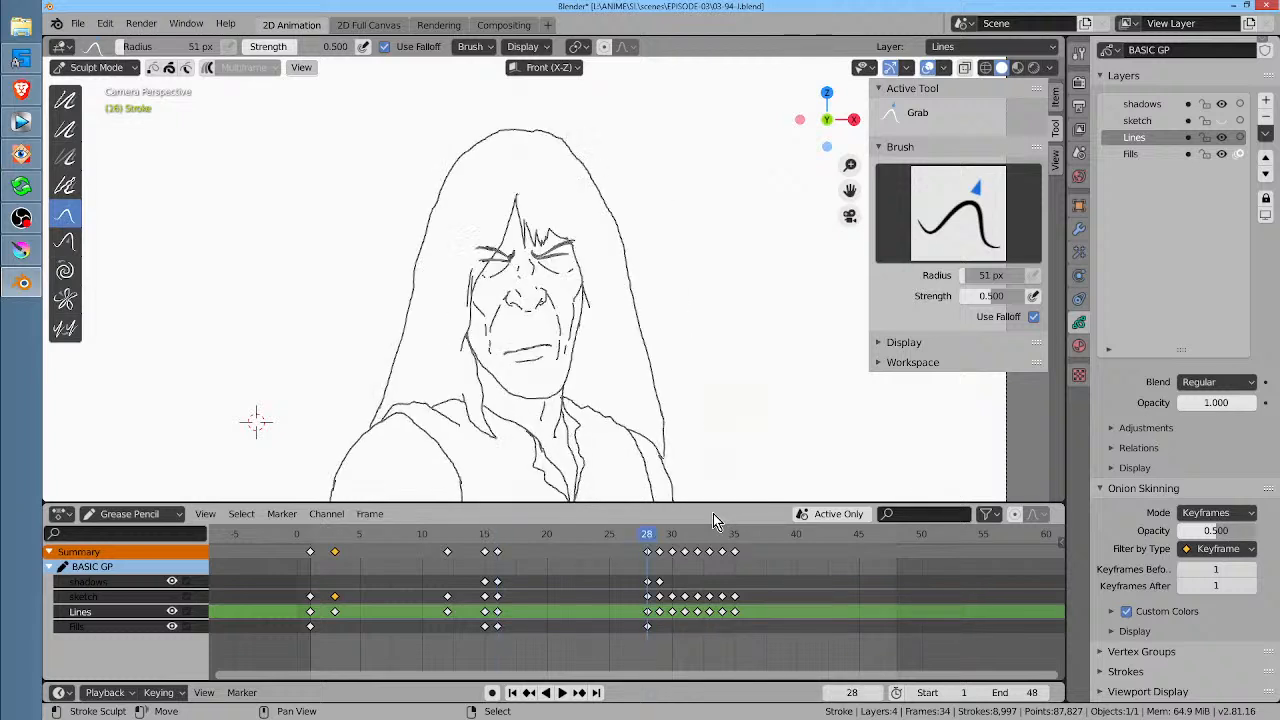
{"action": "mouse_move", "coordinate": [515, 350]}
{"action": "left_mouse_down"}
{"action": "mouse_move", "coordinate": [561, 357]}
{"action": "mouse_move", "coordinate": [482, 368]}
{"action": "mouse_move", "coordinate": [525, 346]}
{"action": "mouse_move", "coordinate": [561, 357]}
{"action": "mouse_move", "coordinate": [530, 347]}
{"action": "left_mouse_up"}
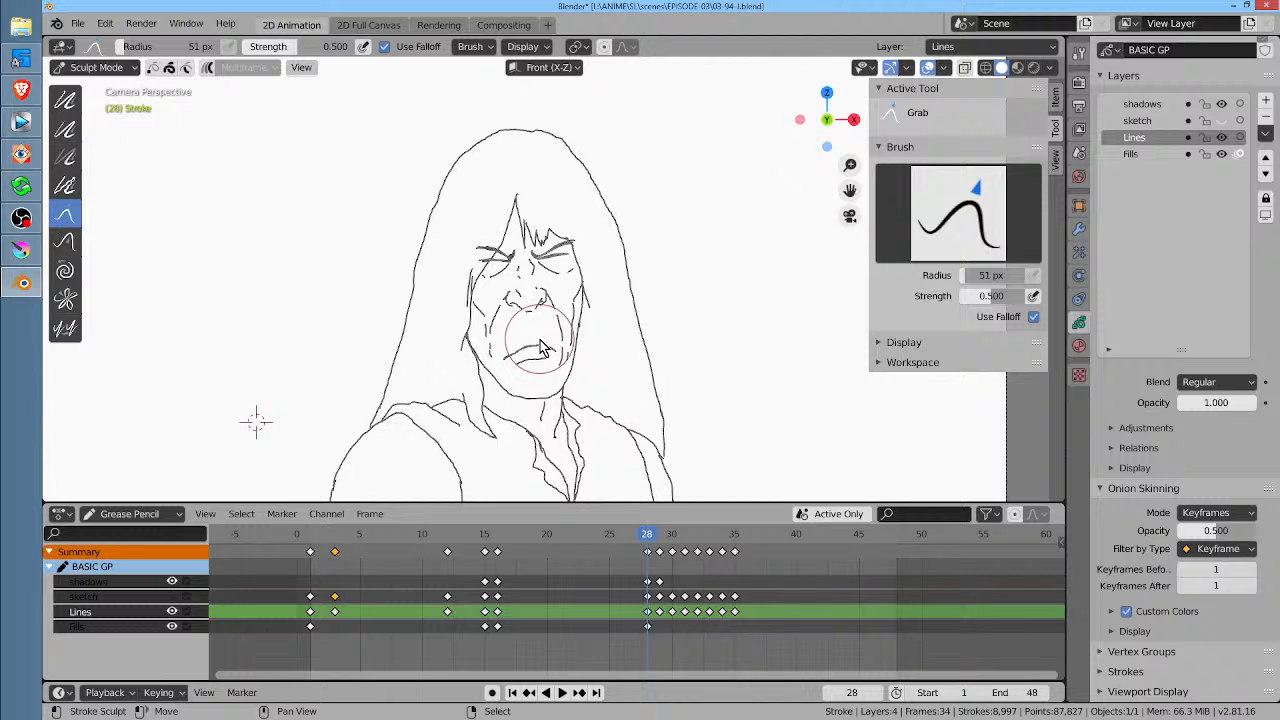
Step: Compare frames 28 and 29, and pull the right cheek and jaw line inward on frame 29
{"action": "key", "text": "Right"}
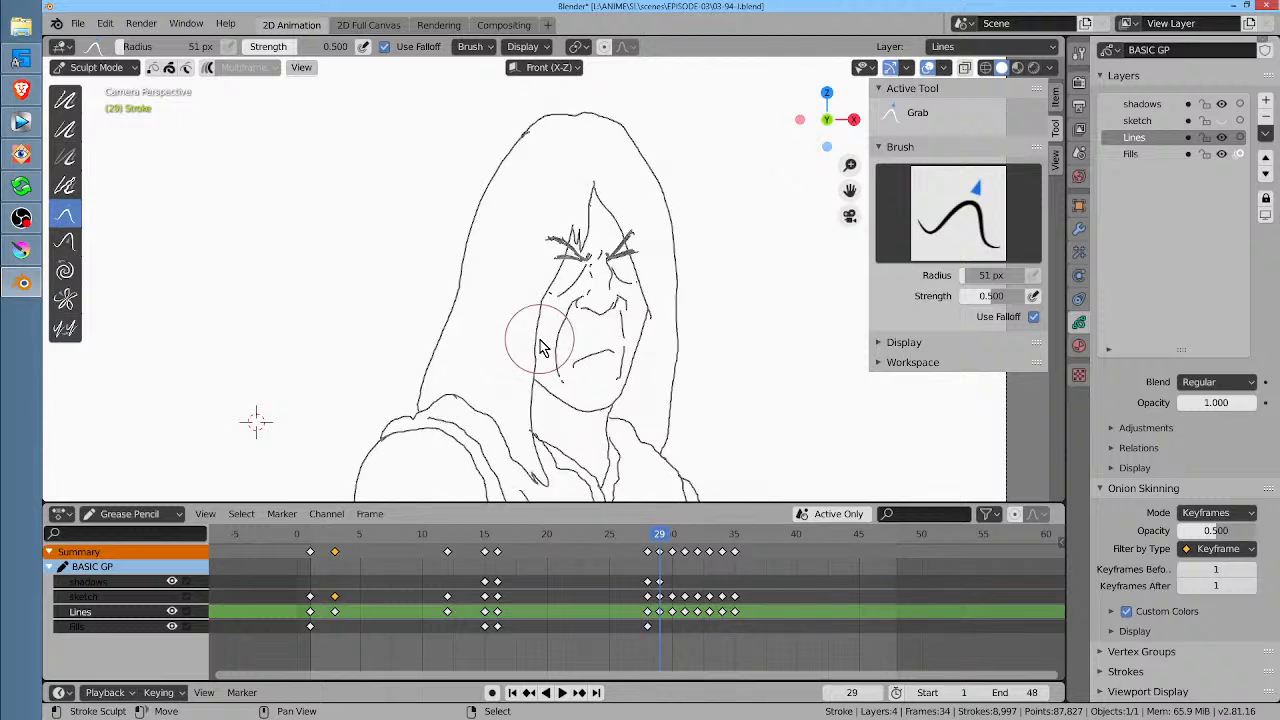
{"action": "key", "text": "Left"}
{"action": "key", "text": "Right"}
{"action": "mouse_move", "coordinate": [657, 300]}
{"action": "left_mouse_down"}
{"action": "mouse_move", "coordinate": [632, 402]}
{"action": "mouse_move", "coordinate": [647, 312]}
{"action": "left_mouse_up"}
{"action": "left_click_drag", "start_coordinate": [616, 386], "coordinate": [632, 375]}
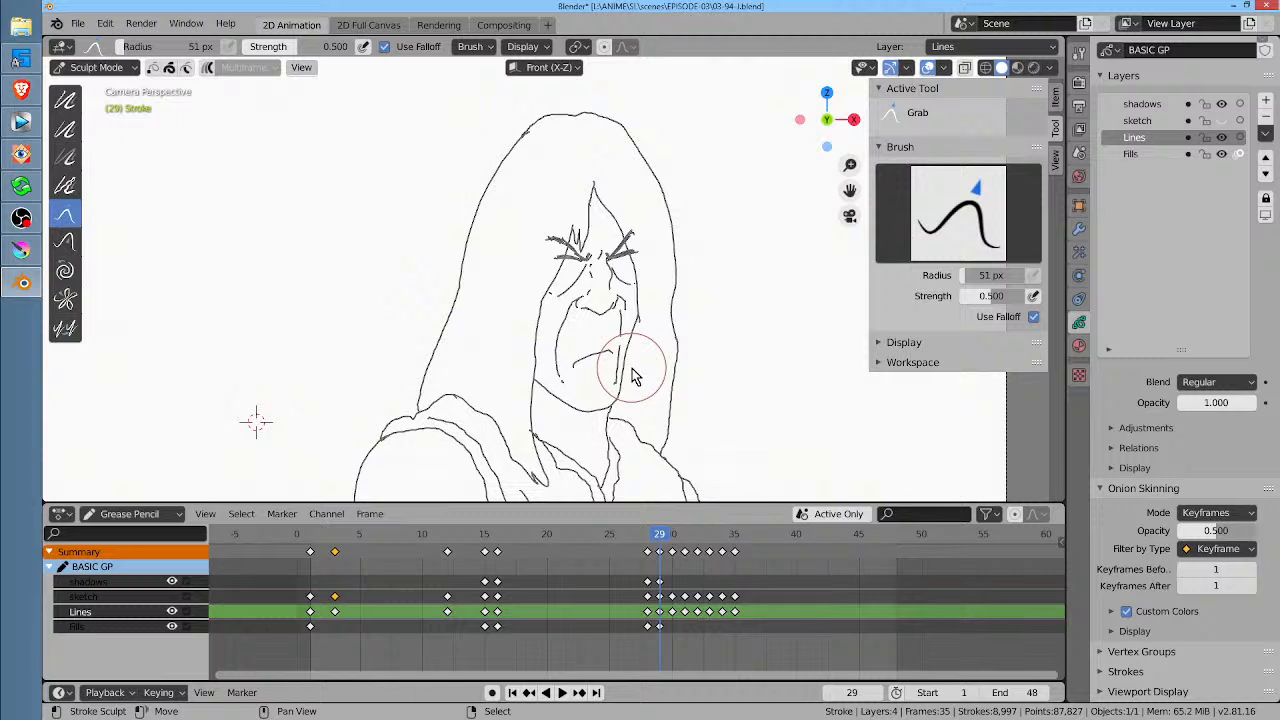
Step: Pull in the right hair outline on frame 29 and shift the forehead hair peak to the right
{"action": "mouse_move", "coordinate": [603, 120]}
{"action": "left_mouse_down"}
{"action": "mouse_move", "coordinate": [636, 128]}
{"action": "mouse_move", "coordinate": [670, 185]}
{"action": "mouse_move", "coordinate": [680, 277]}
{"action": "left_mouse_up"}
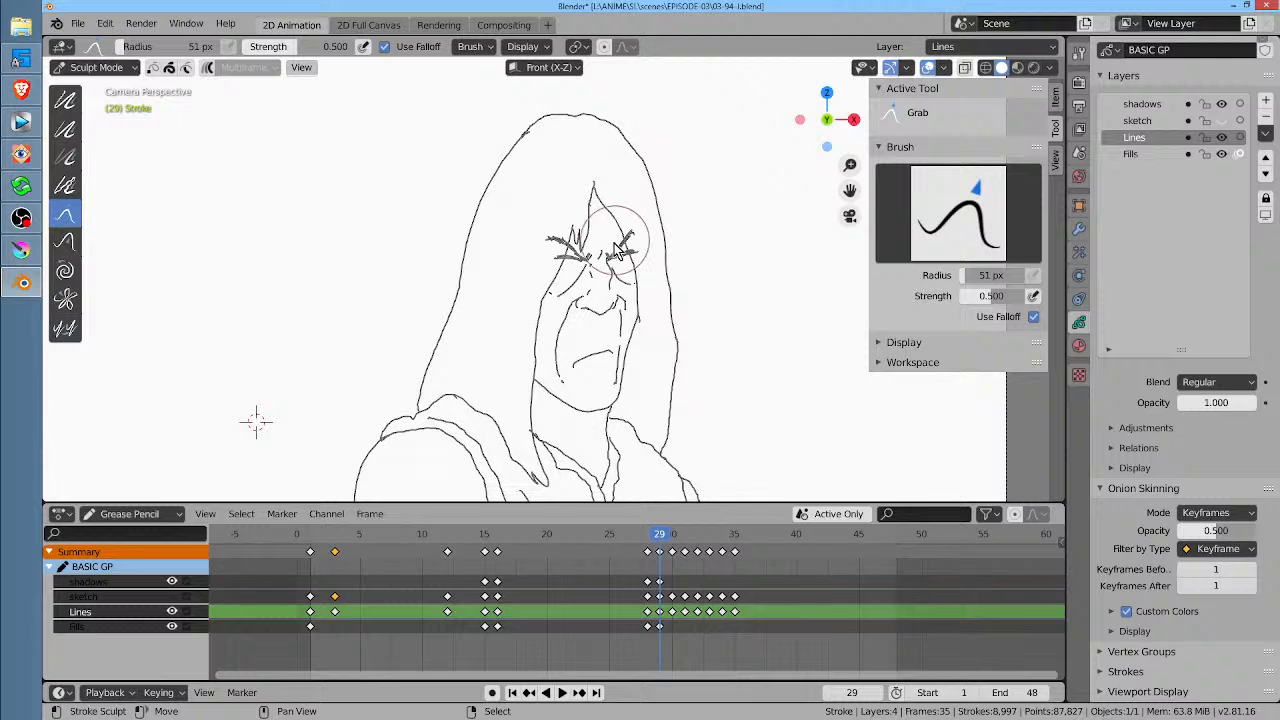
{"action": "mouse_move", "coordinate": [586, 255]}
{"action": "left_mouse_down"}
{"action": "mouse_move", "coordinate": [590, 195]}
{"action": "mouse_move", "coordinate": [612, 180]}
{"action": "mouse_move", "coordinate": [586, 177]}
{"action": "mouse_move", "coordinate": [590, 208]}
{"action": "mouse_move", "coordinate": [618, 160]}
{"action": "left_mouse_up"}
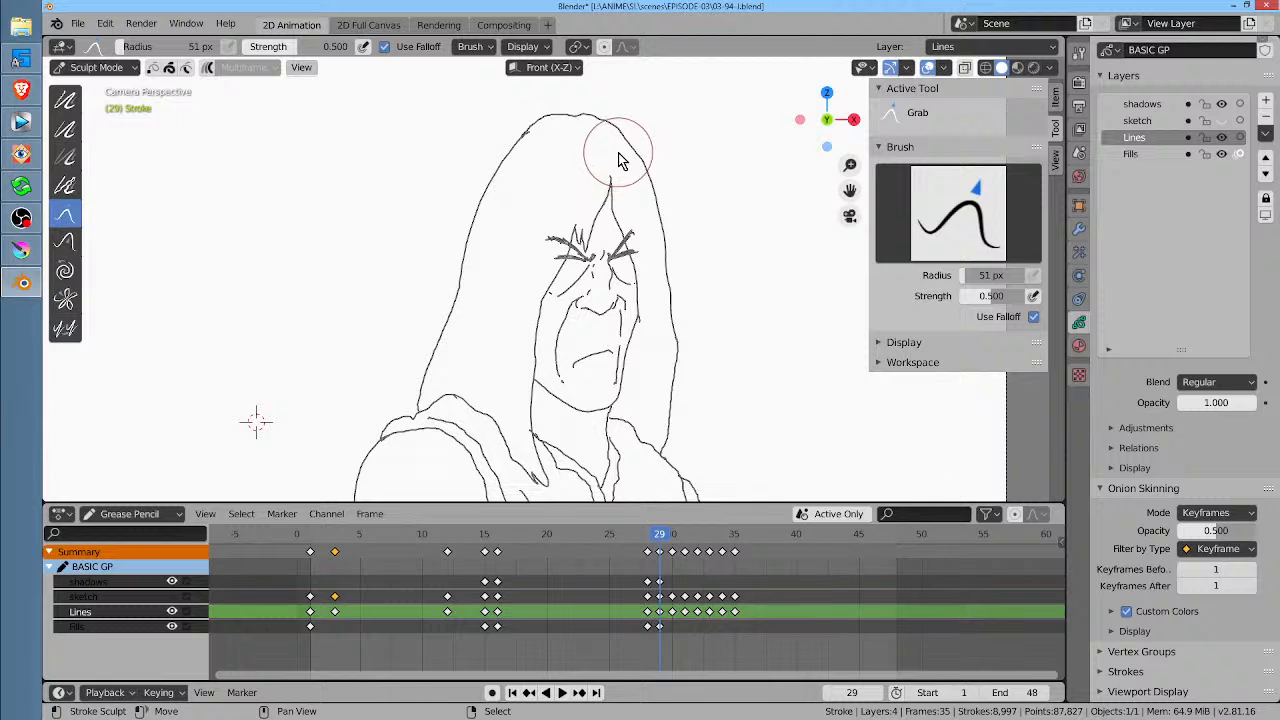
{"action": "left_click_drag", "start_coordinate": [622, 222], "coordinate": [618, 213]}
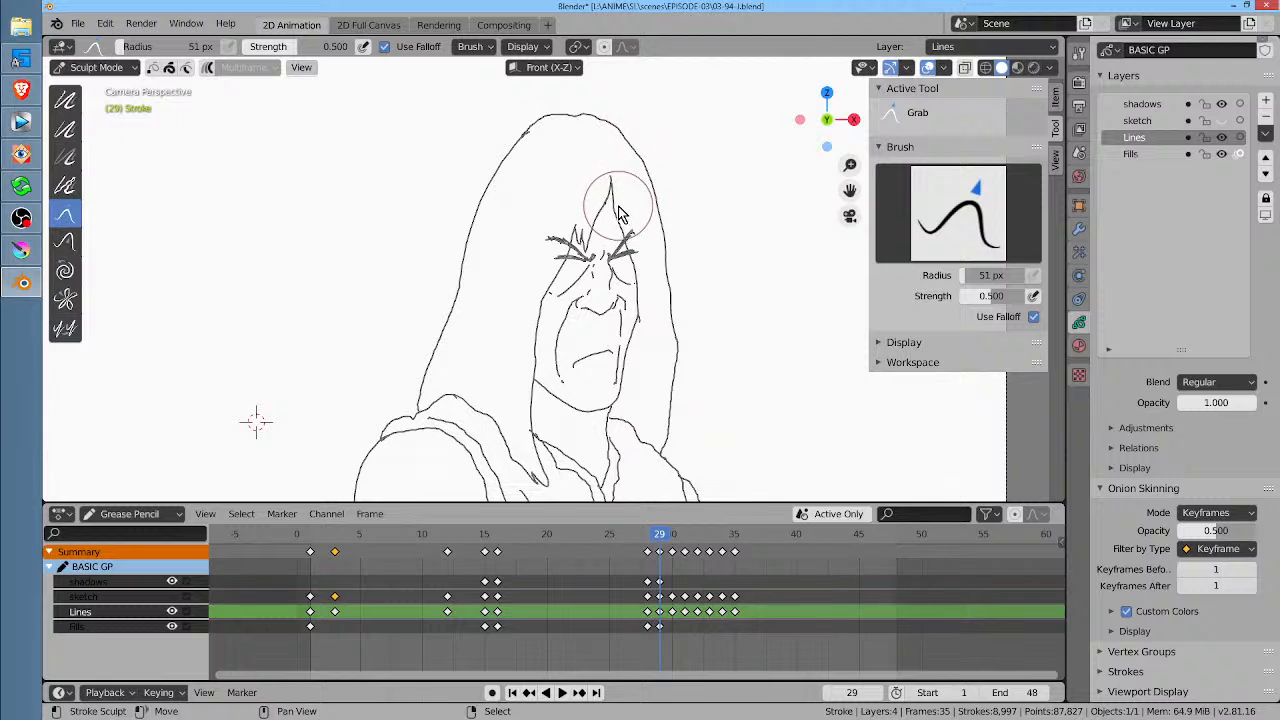
{"action": "left_click_drag", "start_coordinate": [677, 294], "coordinate": [669, 270]}
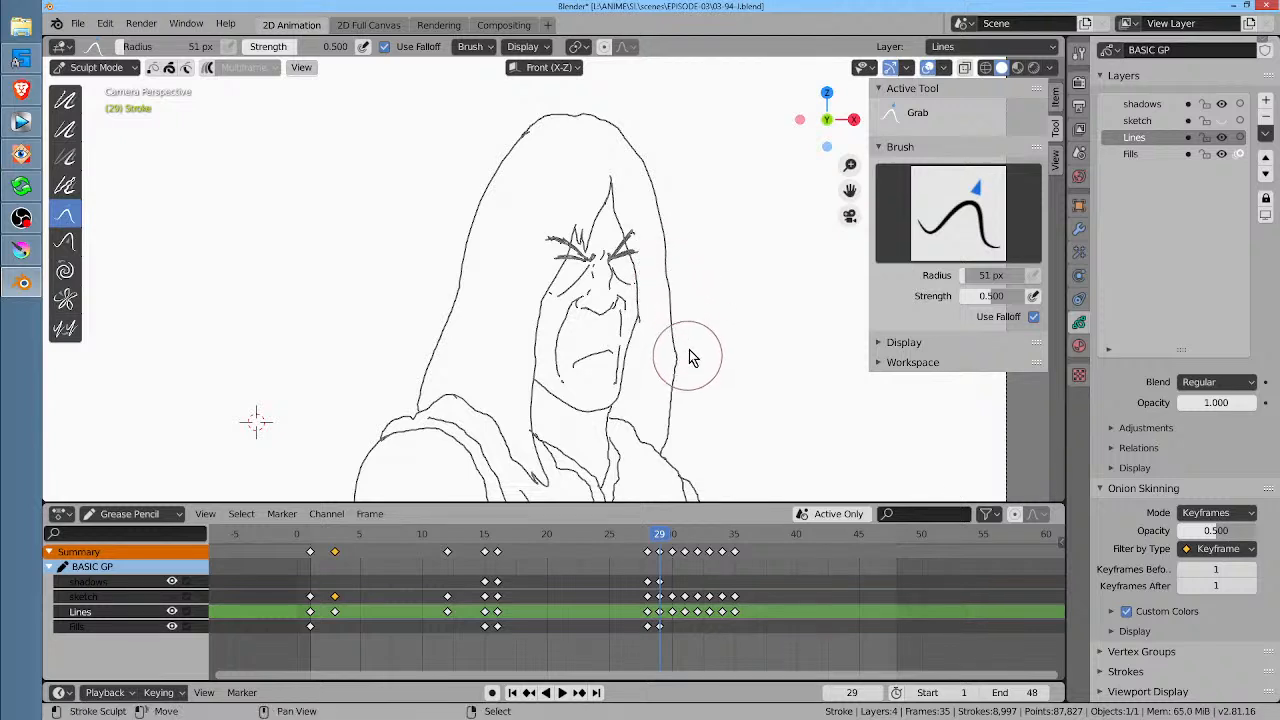
{"action": "left_click_drag", "start_coordinate": [688, 354], "coordinate": [683, 414]}
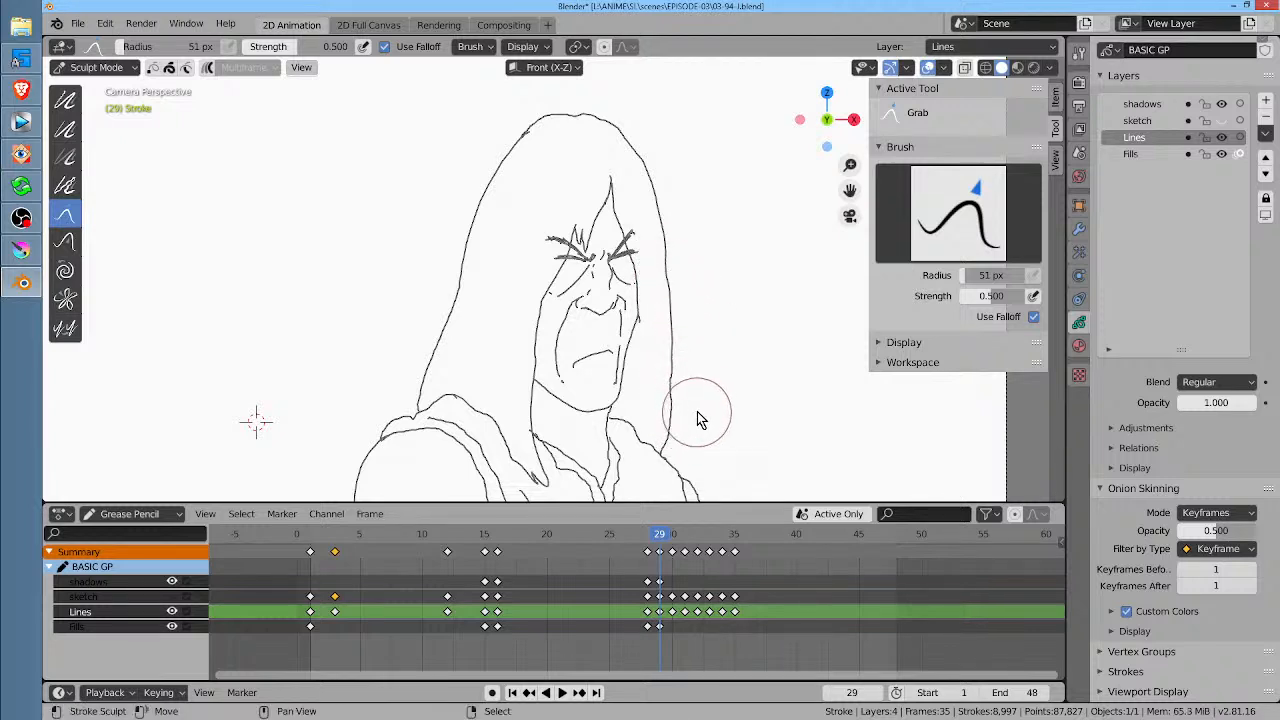
Step: Smooth the left hair outline down to the shoulder and the top of the head on frame 29
{"action": "left_click_drag", "start_coordinate": [475, 292], "coordinate": [409, 420]}
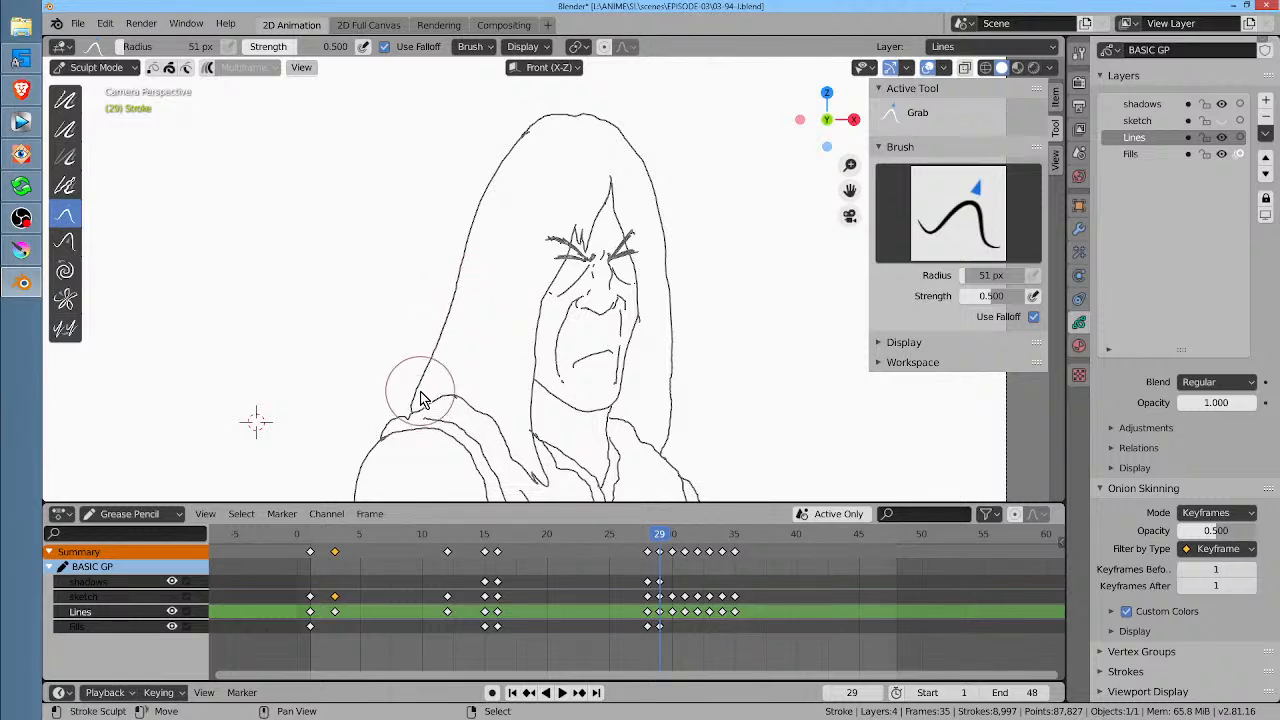
{"action": "left_click_drag", "start_coordinate": [531, 129], "coordinate": [531, 132]}
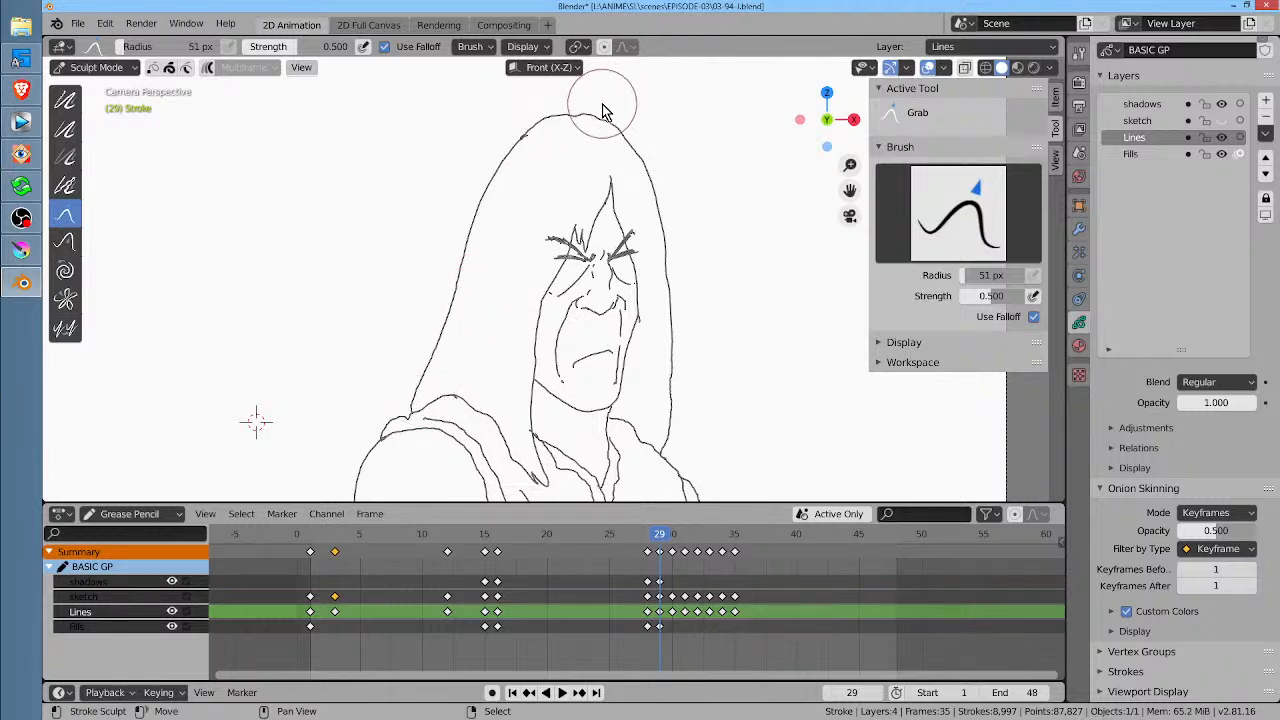
{"action": "left_click_drag", "start_coordinate": [631, 105], "coordinate": [633, 108]}
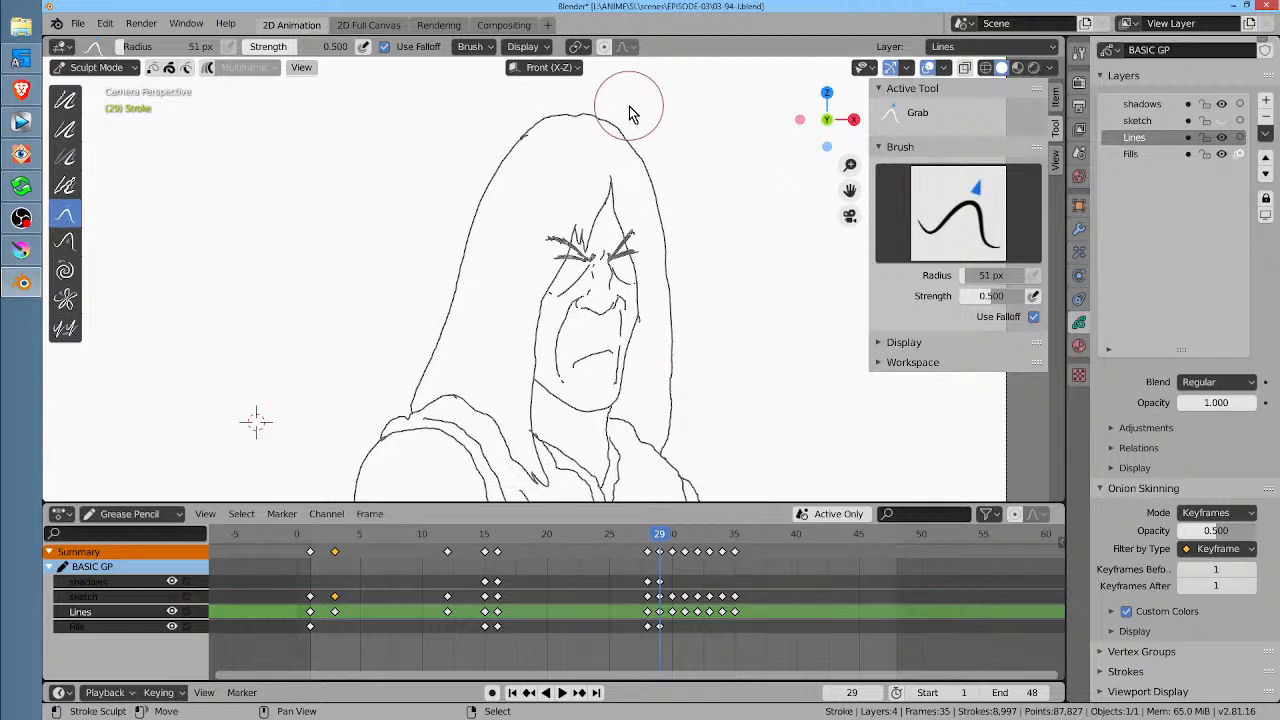
Step: Smooth the crown and upper left hair outline on frame 30 using frame 29 for comparison, and advance to frame 31
{"action": "key", "text": "Right"}
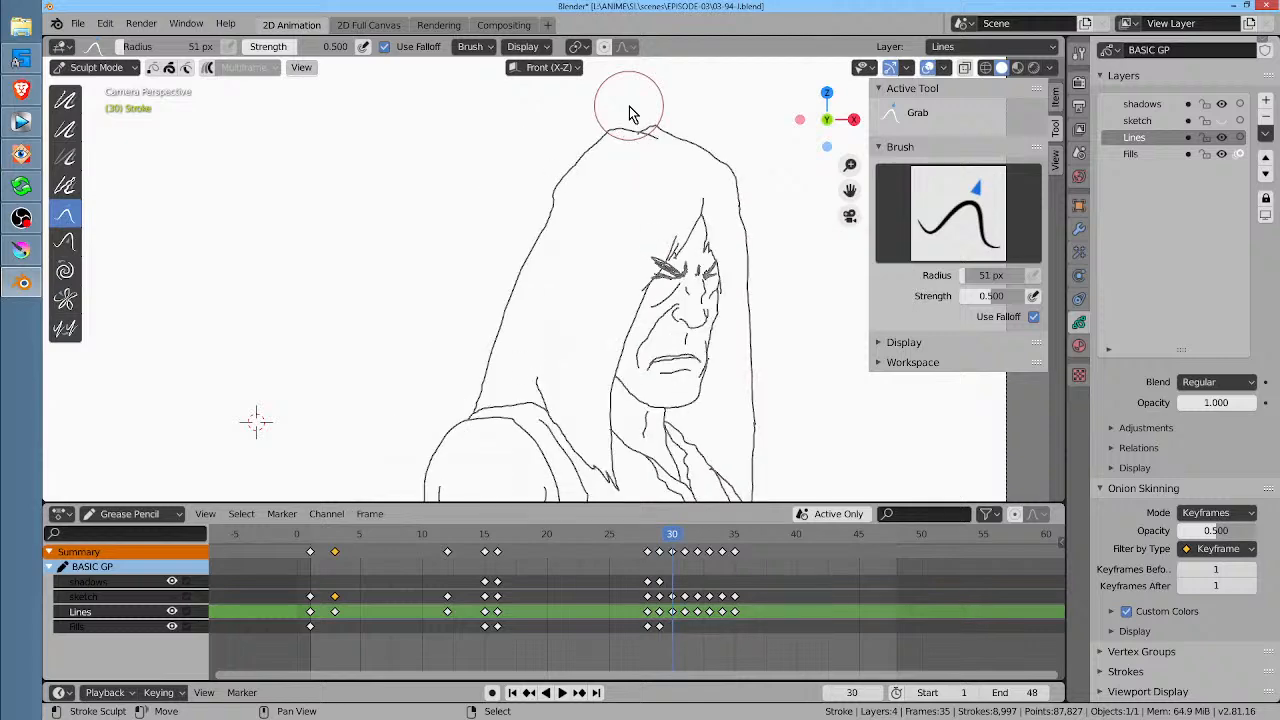
{"action": "mouse_move", "coordinate": [792, 390]}
{"action": "middle_mouse_down"}
{"action": "mouse_move", "coordinate": [708, 311]}
{"action": "mouse_move", "coordinate": [713, 330]}
{"action": "middle_mouse_up"}
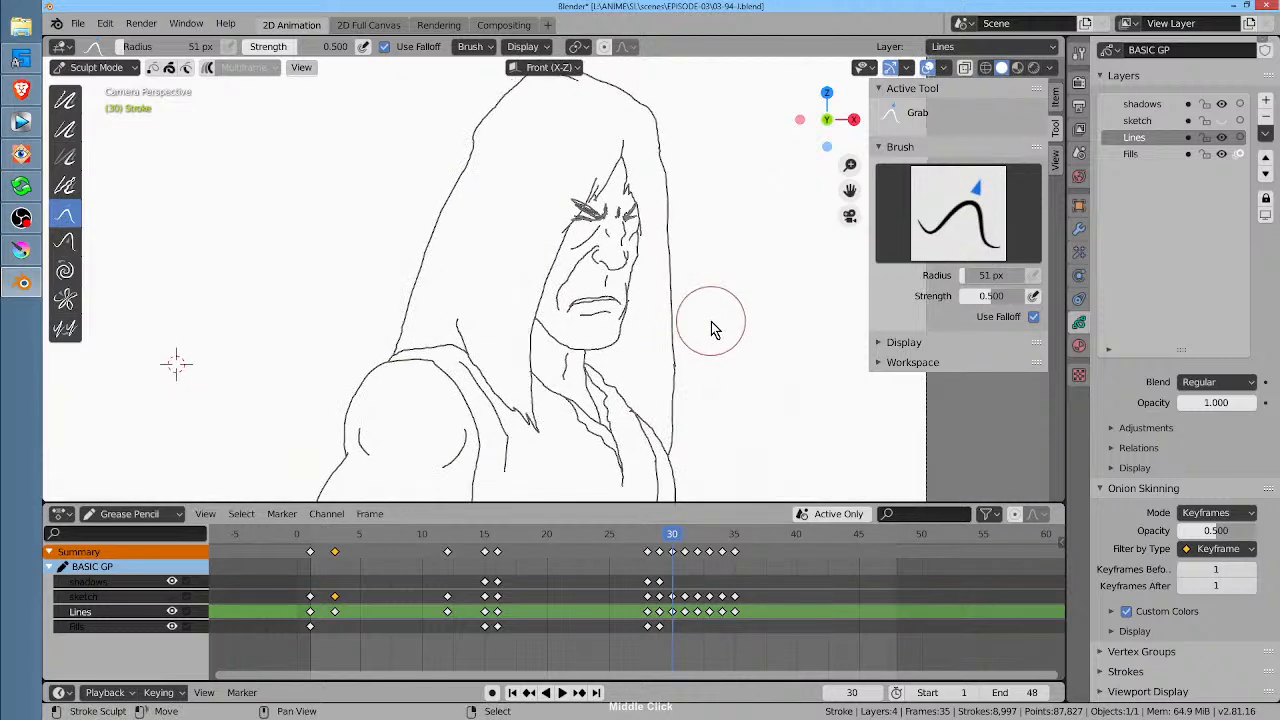
{"action": "key", "text": "Left"}
{"action": "key", "text": "Right"}
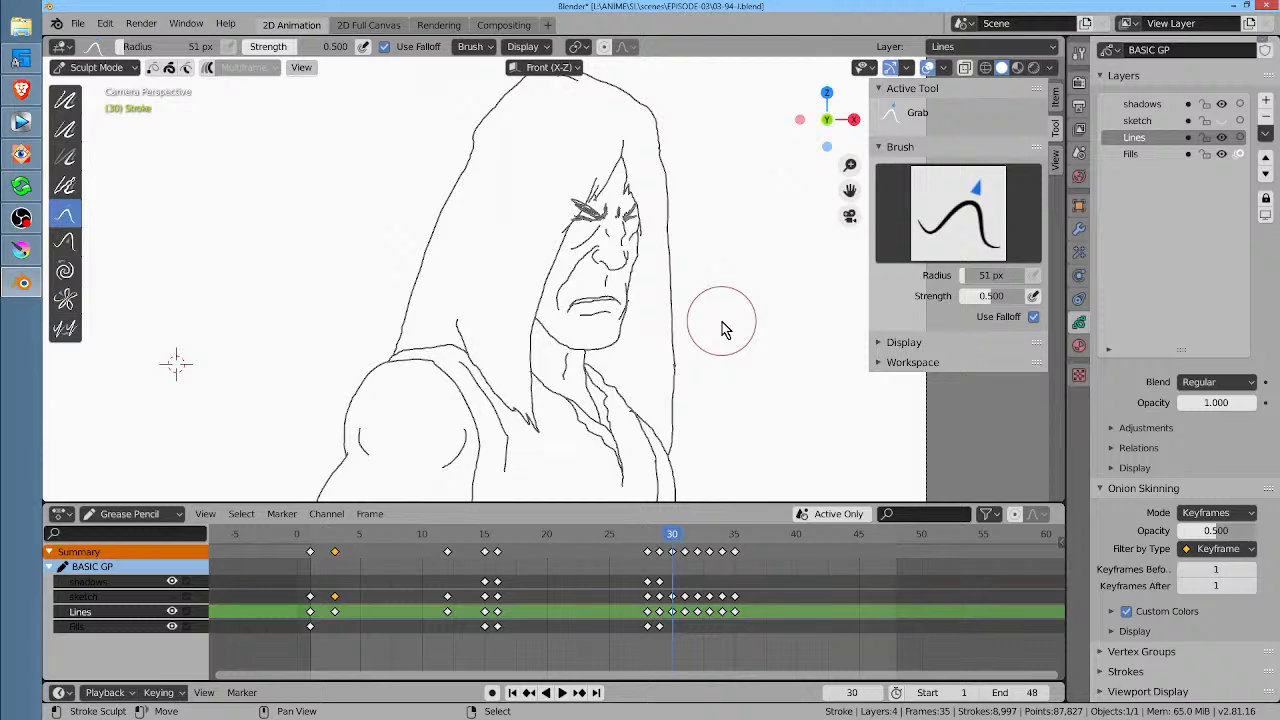
{"action": "key", "text": "Left"}
{"action": "key", "text": "Right"}
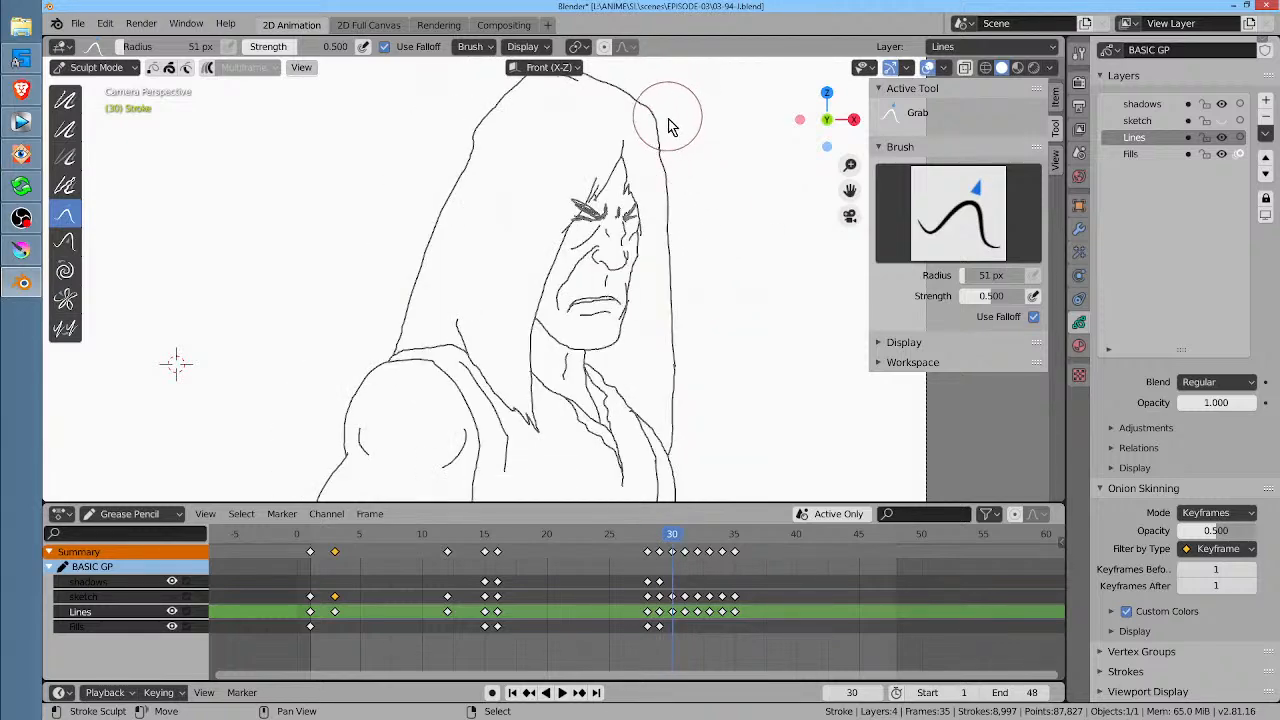
{"action": "middle_click_drag", "start_coordinate": [660, 90], "coordinate": [687, 123]}
{"action": "left_click_drag", "start_coordinate": [602, 110], "coordinate": [603, 103]}
{"action": "left_click_drag", "start_coordinate": [575, 107], "coordinate": [504, 164]}
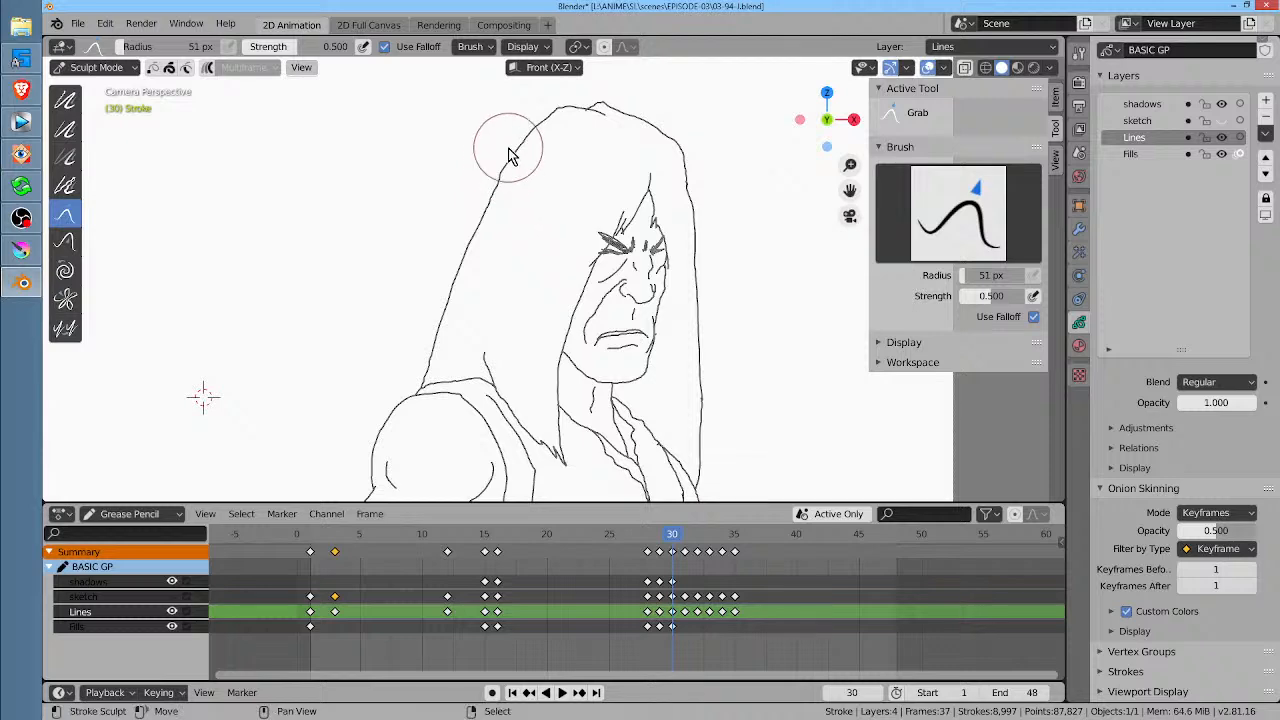
{"action": "key", "text": "Right"}
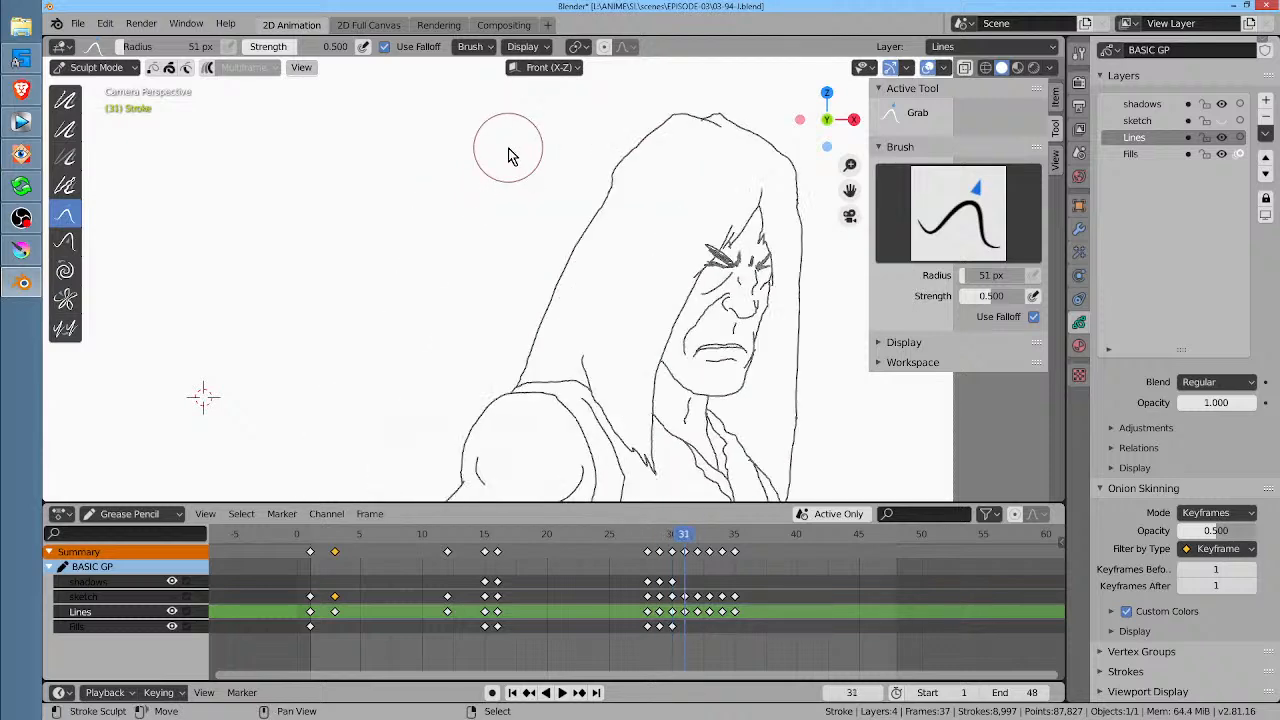
Step: Compare the Lines drawings on frames 30 through 34 by stepping back and forth between them
{"action": "key", "text": "Right"}
{"action": "key", "text": "Right"}
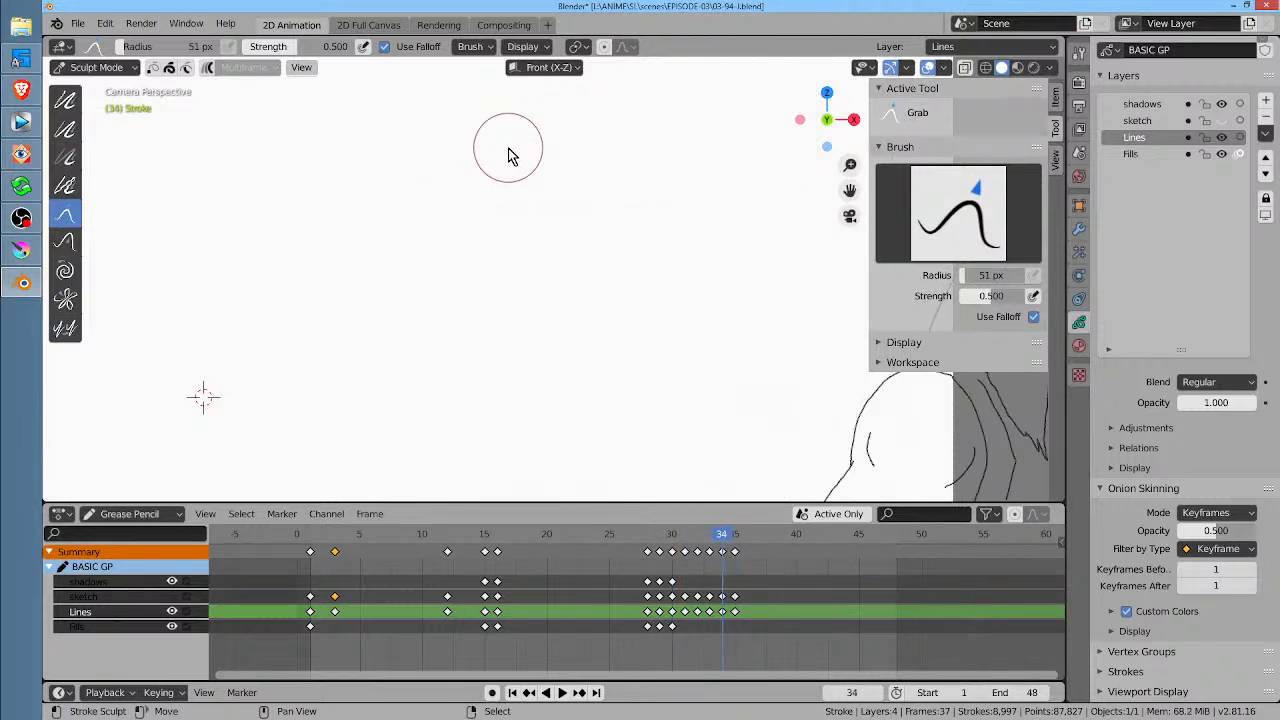
{"action": "key", "text": "Left"}
{"action": "key", "text": "Left"}
{"action": "key", "text": "Left"}
{"action": "key", "text": "Right"}
{"action": "key", "text": "Right"}
{"action": "key", "text": "Right"}
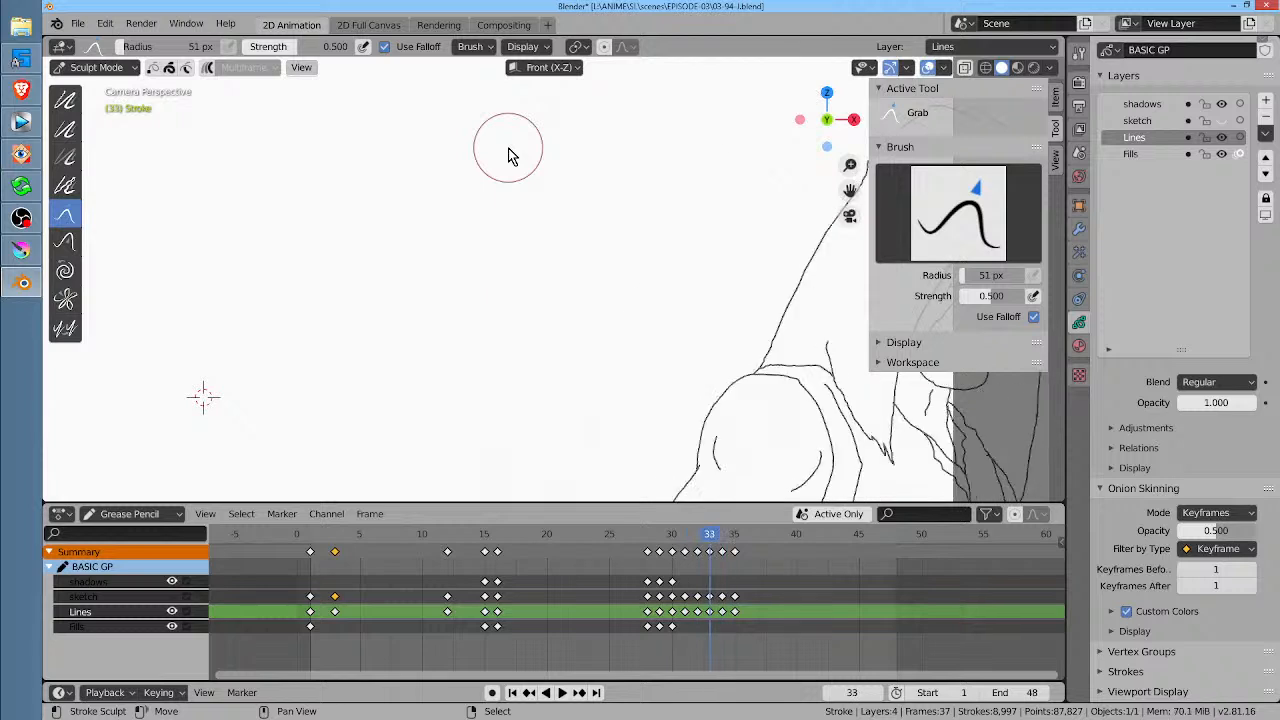
{"action": "key", "text": "Left"}
{"action": "key", "text": "Left"}
{"action": "key", "text": "Left"}
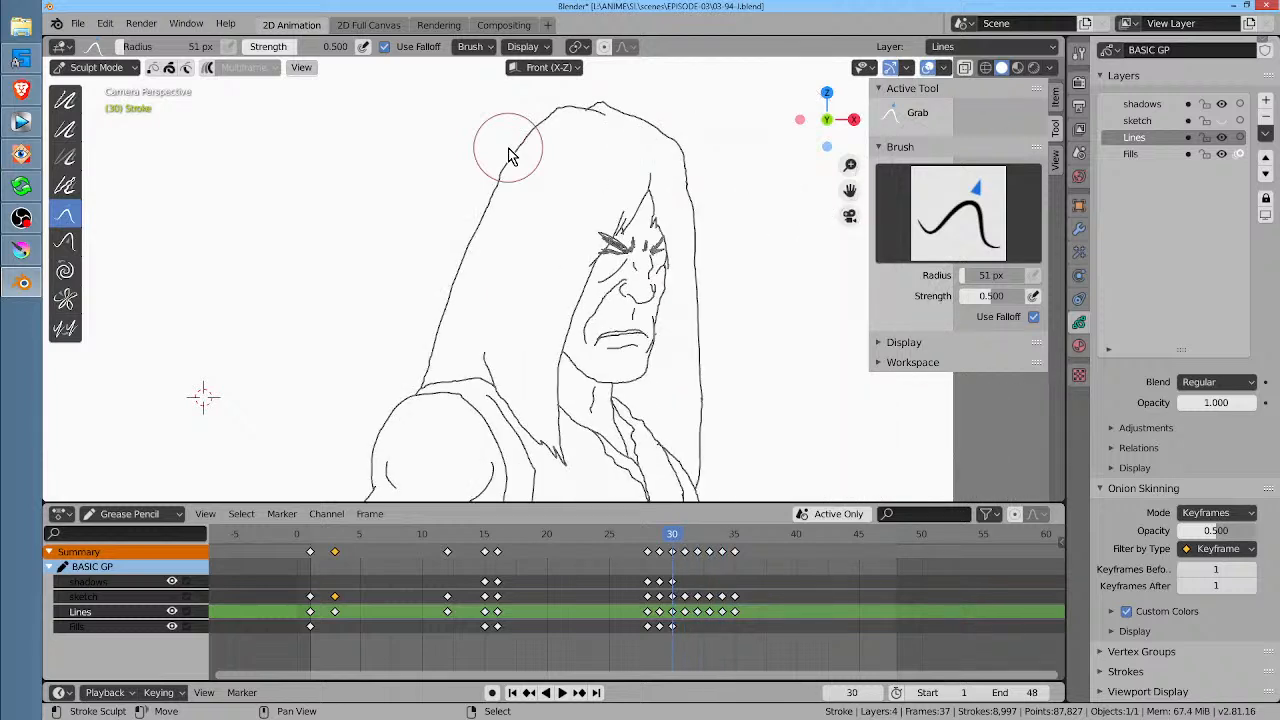
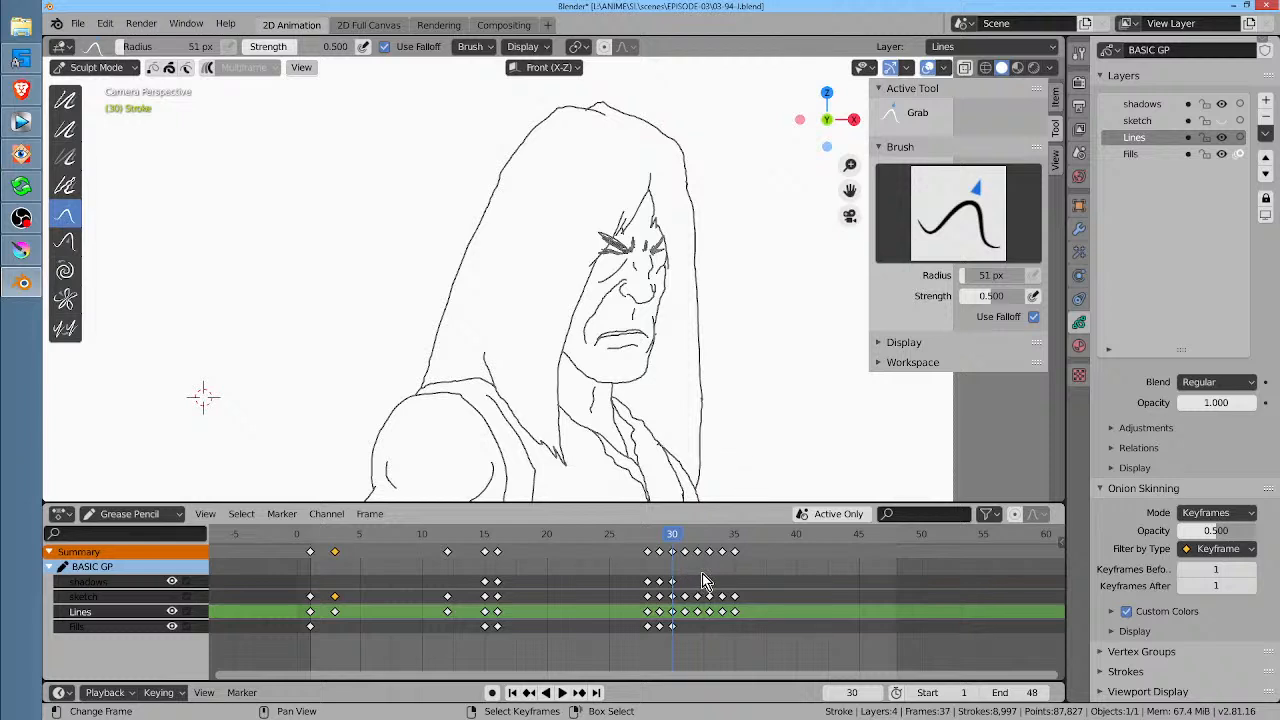
Step: Delete the Fills layer's keyframes at frames 28 through 30
{"action": "left_click_drag", "start_coordinate": [698, 622], "coordinate": [637, 638]}
{"action": "key", "text": "x"}
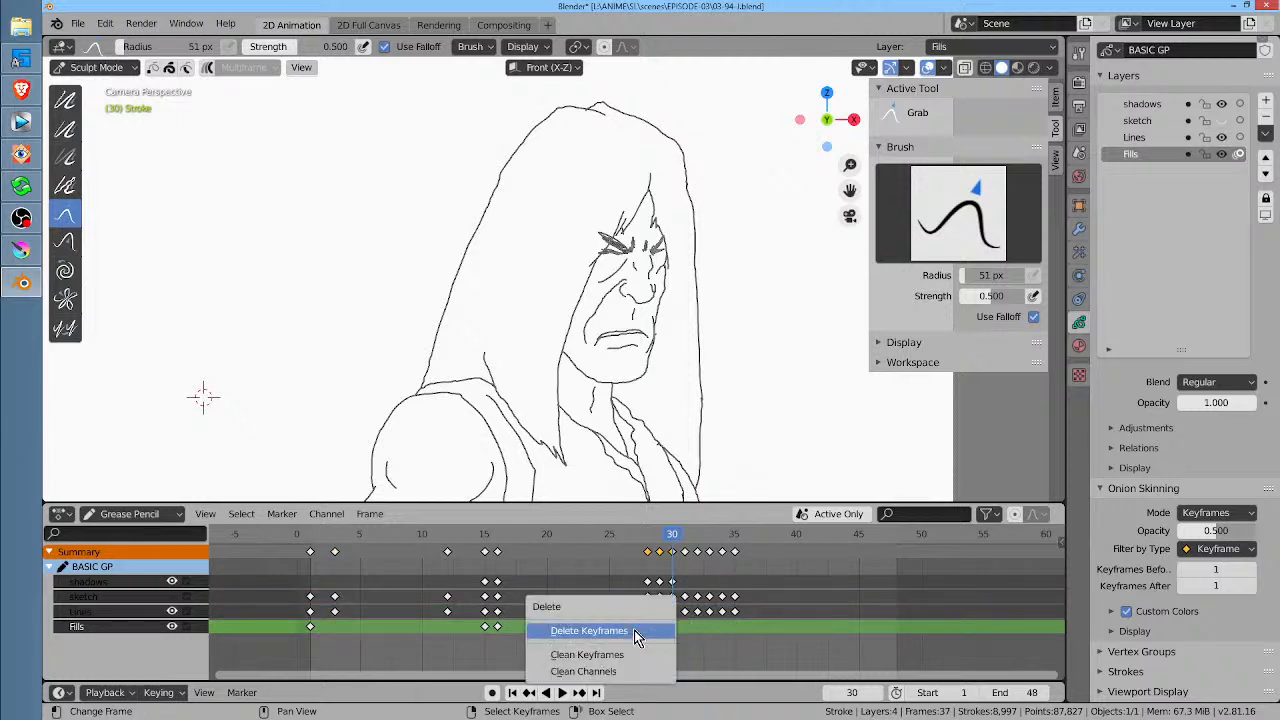
{"action": "left_click", "coordinate": [634, 630]}
Step: Delete all keyframes of the shadows layer, at frames 28 through 30 and at frames 15 and 16
{"action": "left_click", "coordinate": [146, 582]}
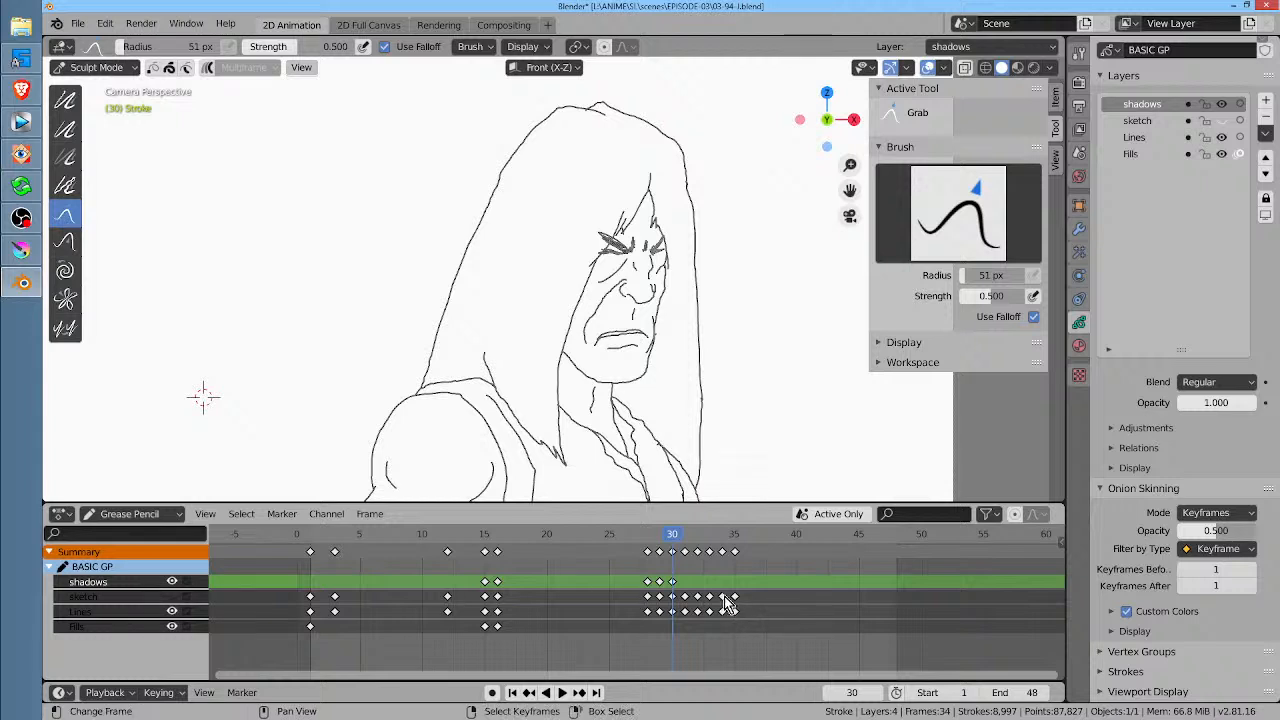
{"action": "left_click_drag", "start_coordinate": [700, 584], "coordinate": [637, 588]}
{"action": "key", "text": "x"}
{"action": "left_click", "coordinate": [641, 584]}
{"action": "left_click_drag", "start_coordinate": [692, 581], "coordinate": [456, 585]}
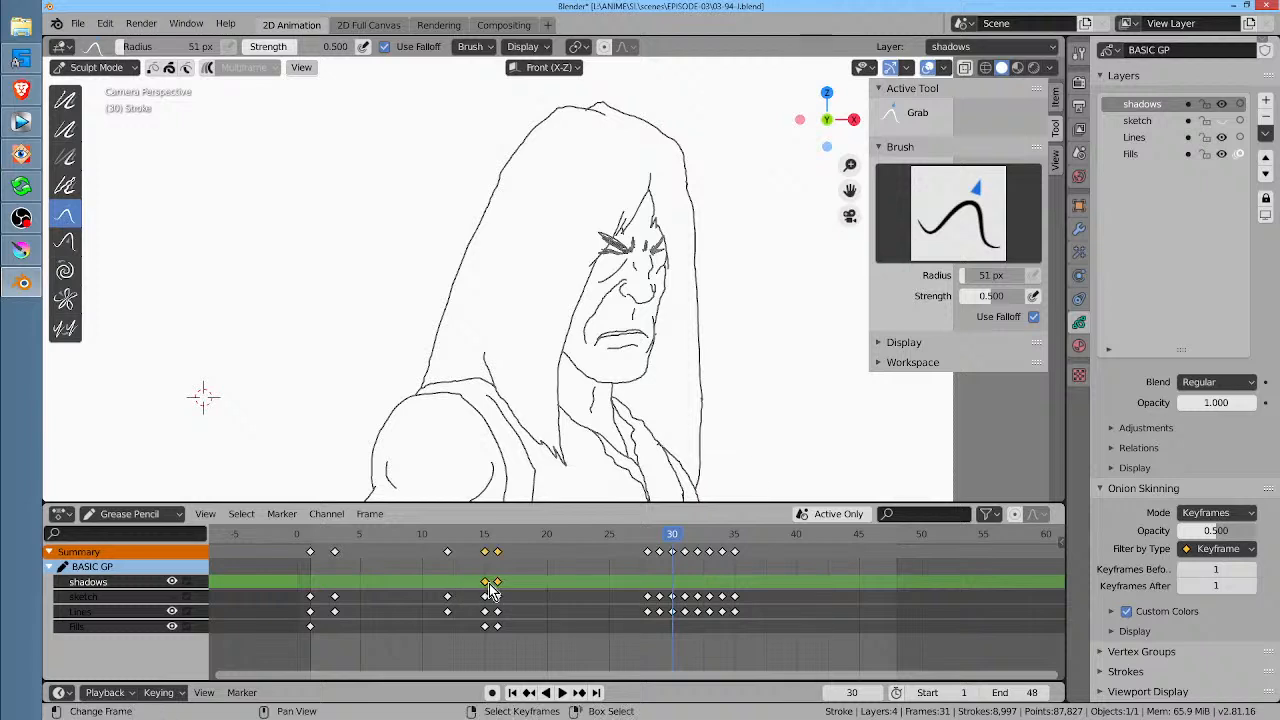
{"action": "key", "text": "x"}
{"action": "left_click", "coordinate": [489, 581]}
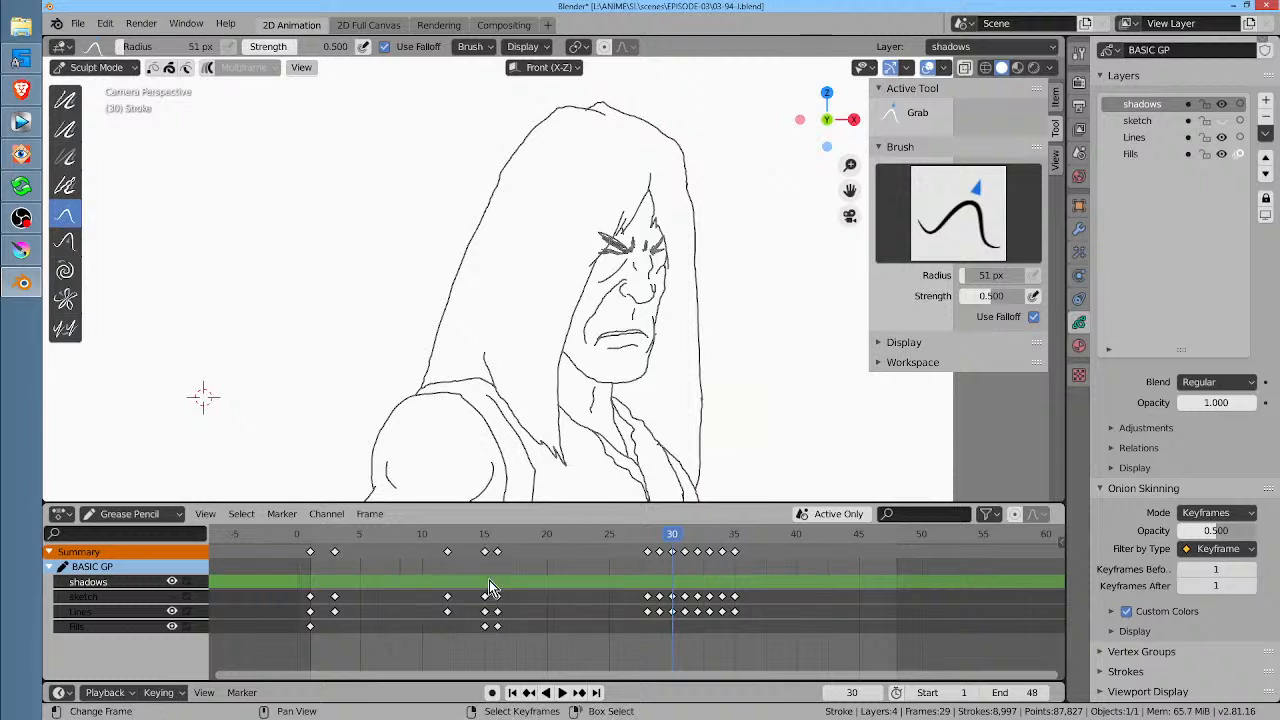
{"action": "left_click", "coordinate": [109, 597]}
{"action": "left_click", "coordinate": [108, 613]}
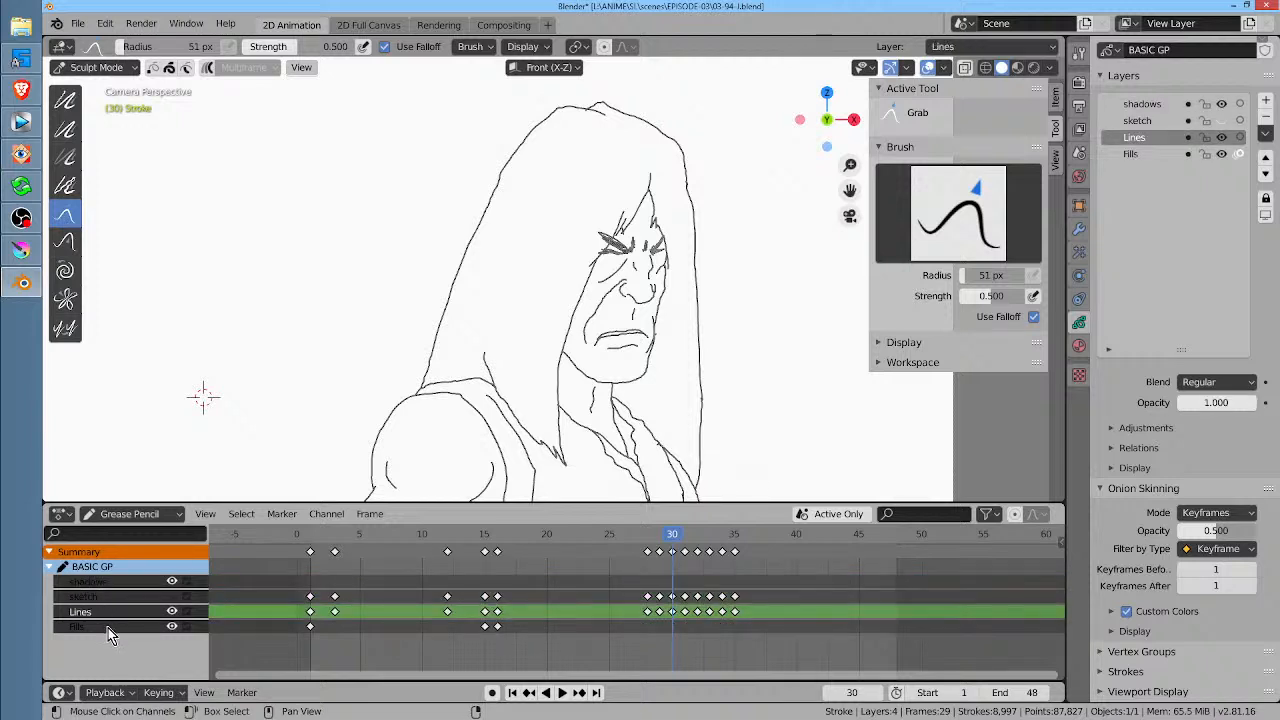
{"action": "left_click", "coordinate": [110, 627]}
{"action": "left_click", "coordinate": [112, 612]}
{"action": "left_click", "coordinate": [113, 597]}
{"action": "left_click", "coordinate": [115, 583]}
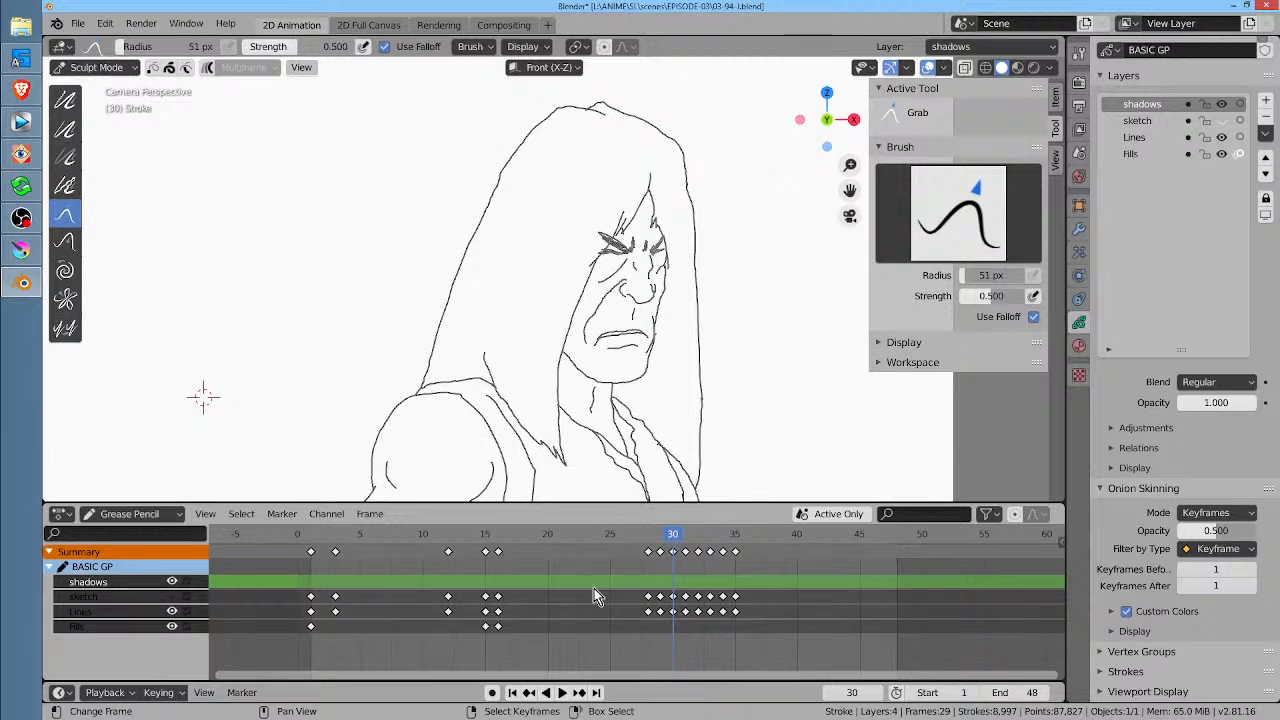
Step: Delete the Fills layer's keyframes at frames 15 and 16
{"action": "right_click", "coordinate": [512, 631]}
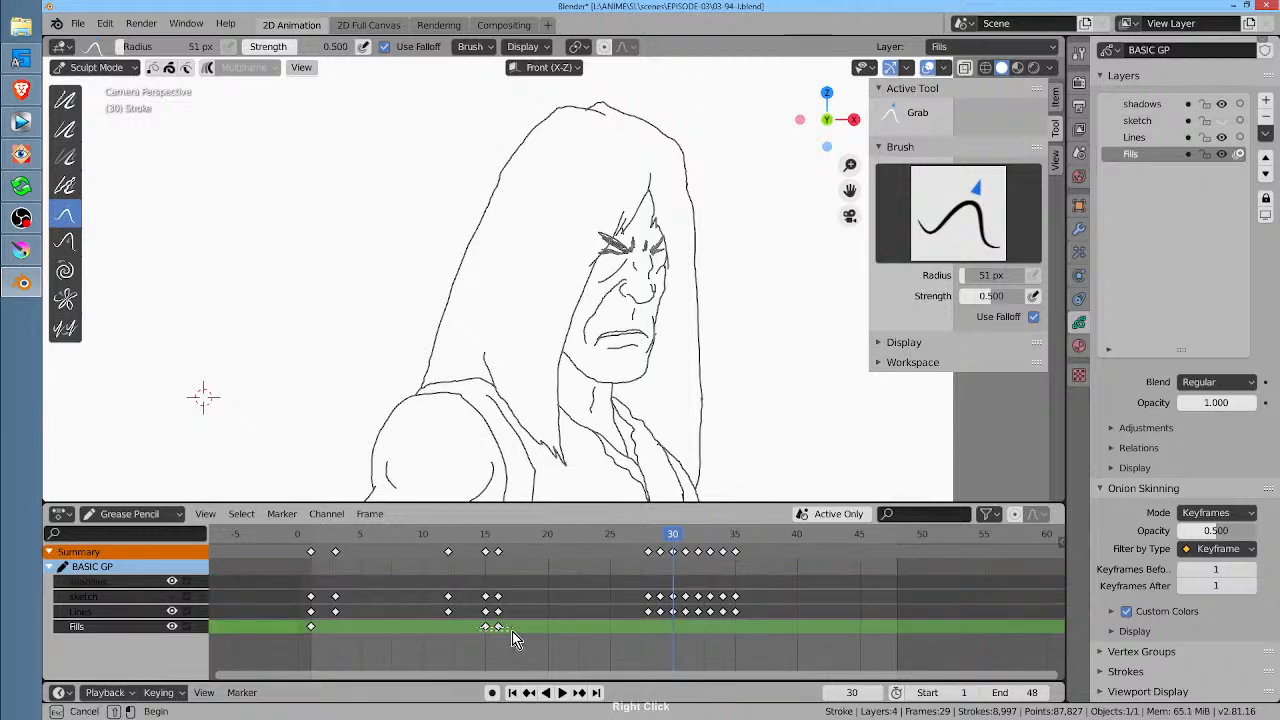
{"action": "right_click_drag", "start_coordinate": [514, 630], "coordinate": [468, 624]}
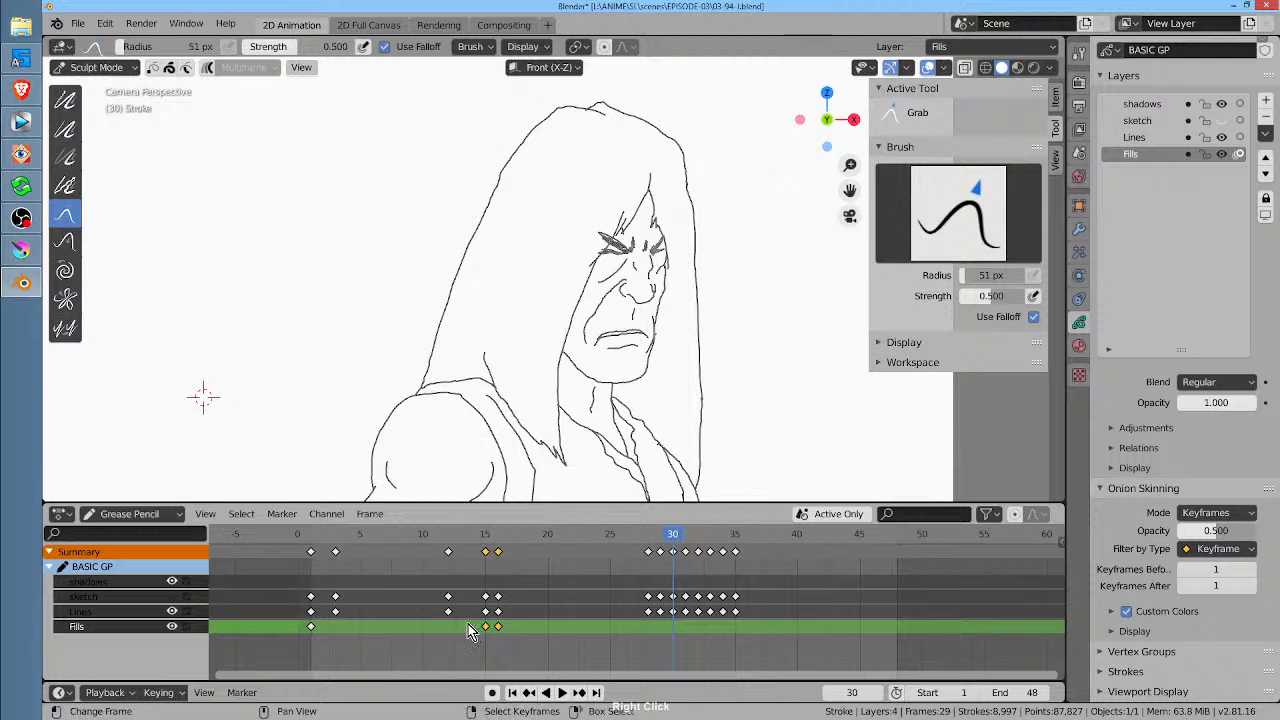
{"action": "key", "text": "x"}
{"action": "left_click", "coordinate": [470, 631]}
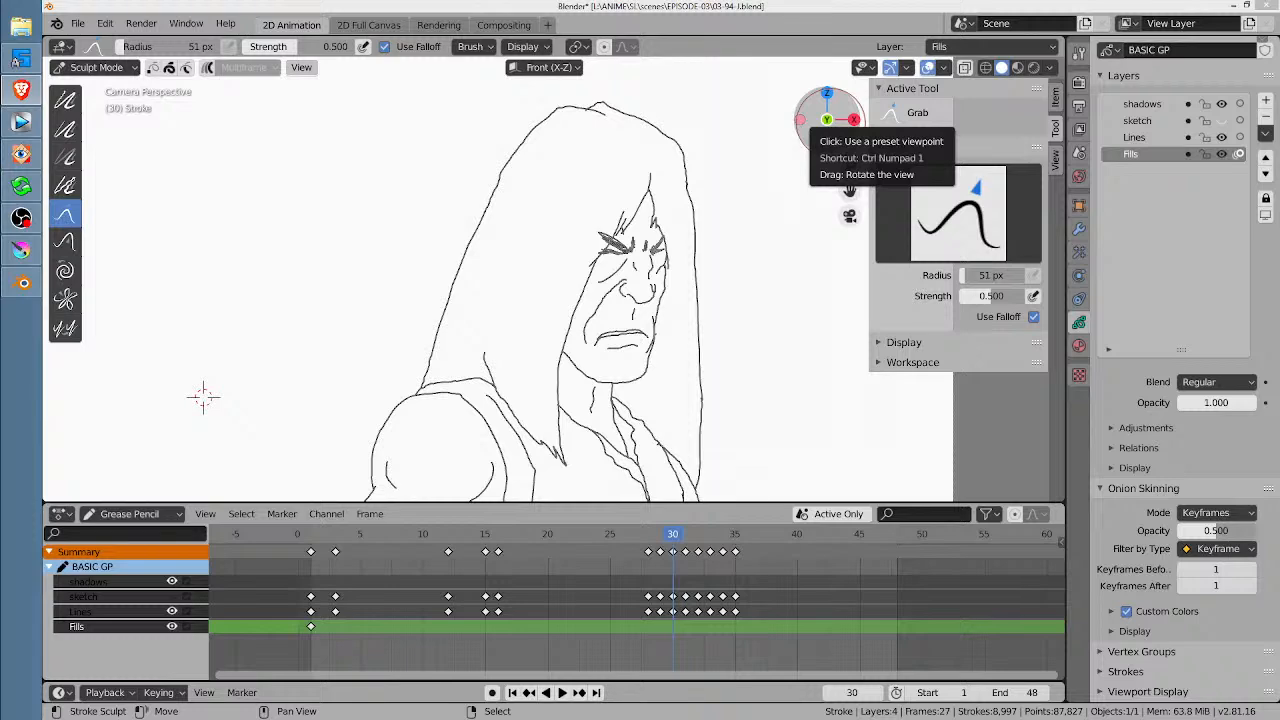
Step: Play the animation from frame 1 with the whole camera frame in view to review the motion
{"action": "key", "text": "space"}
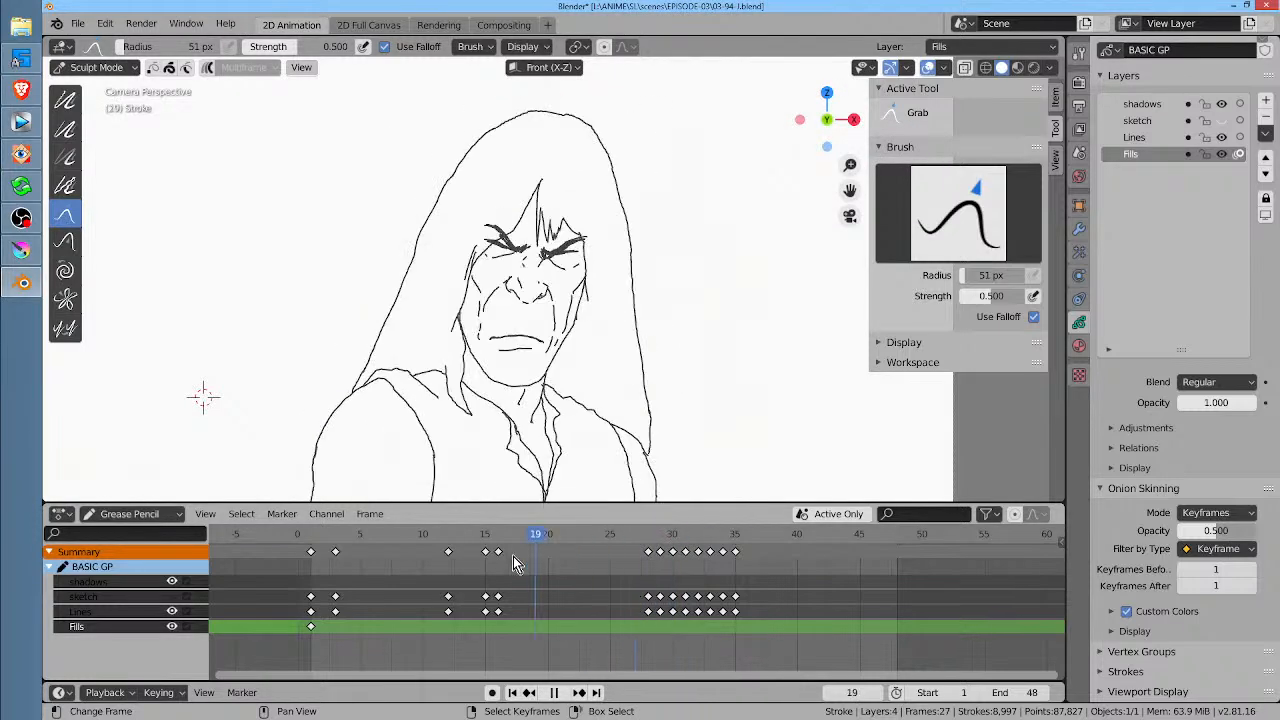
{"action": "key", "text": "space"}
{"action": "mouse_move", "coordinate": [513, 557]}
{"action": "left_mouse_down"}
{"action": "mouse_move", "coordinate": [296, 564]}
{"action": "mouse_move", "coordinate": [308, 564]}
{"action": "left_mouse_up"}
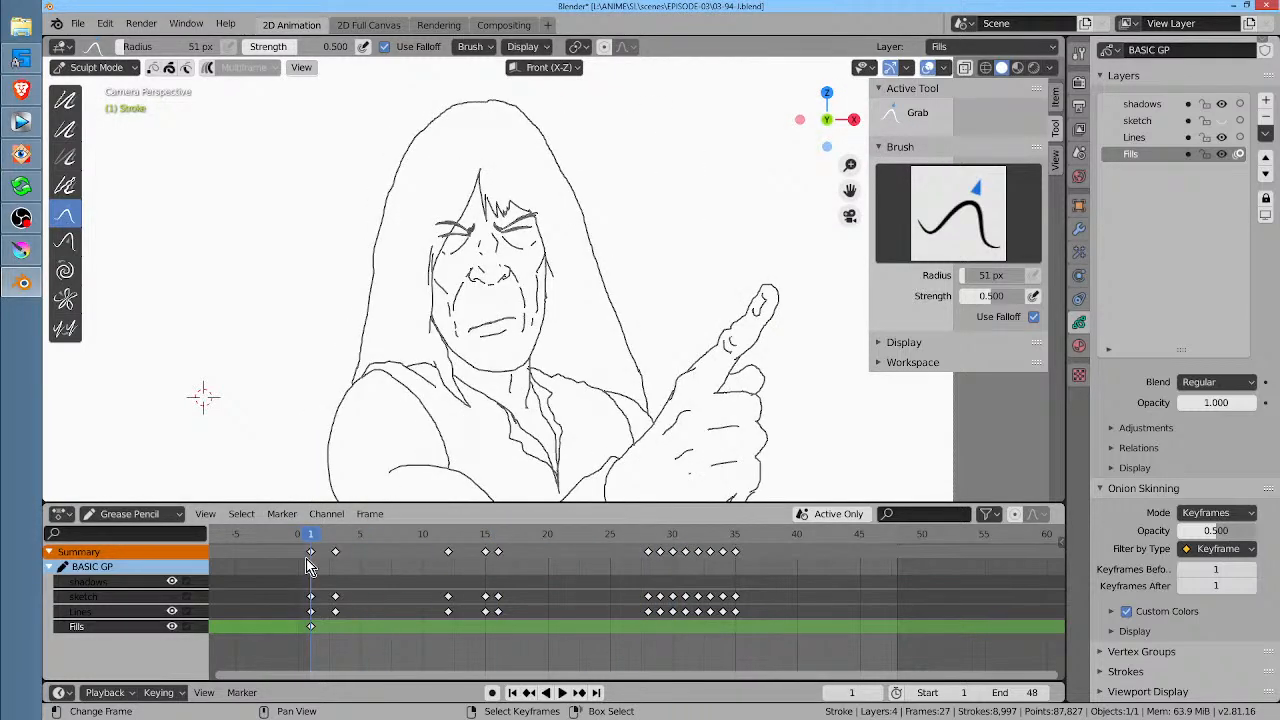
{"action": "scroll", "coordinate": [580, 371], "scroll_direction": "down", "scroll_amount": 3}
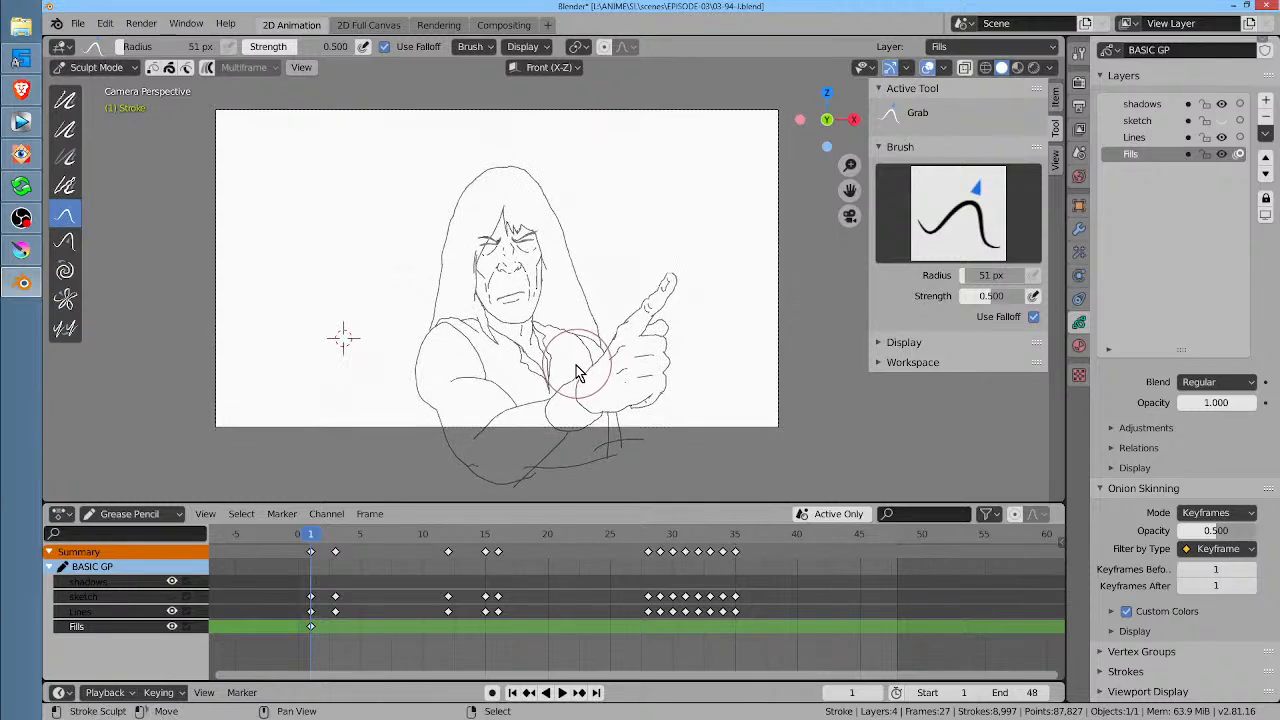
{"action": "key", "text": "space"}
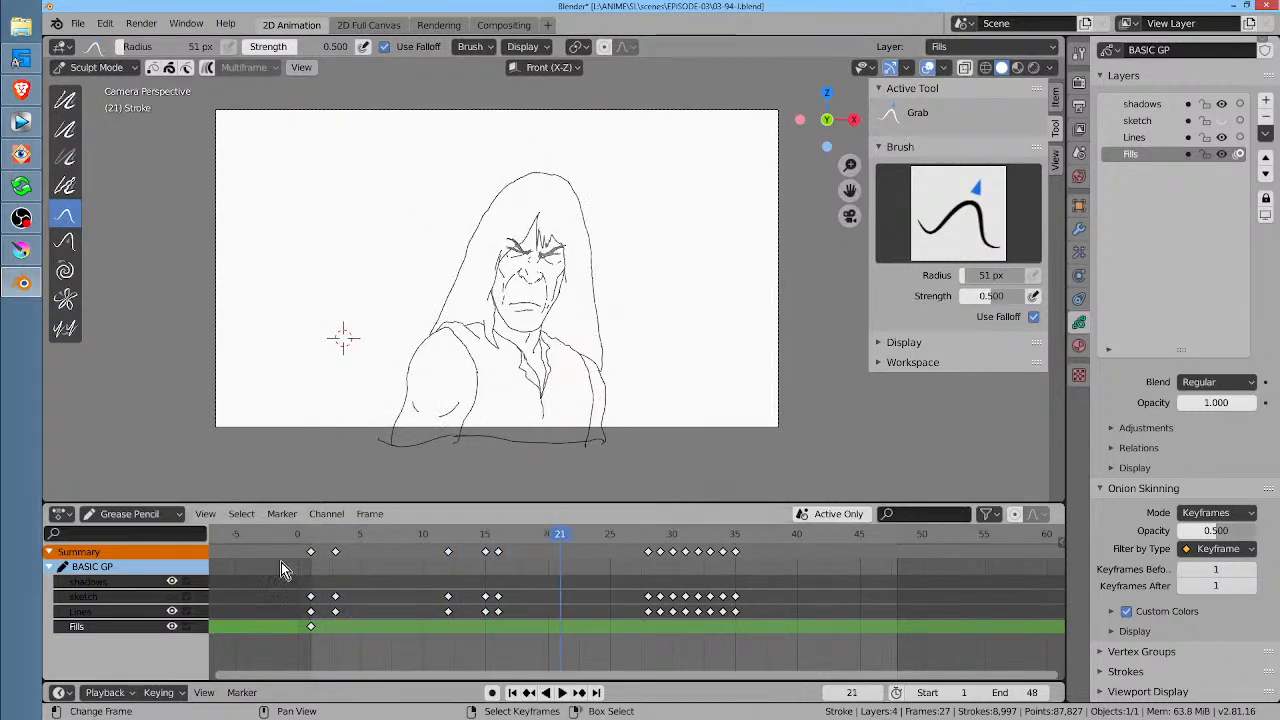
Step: Go to frame 2, make the Lines layer active and enlarge the Grab brush radius to 131 px
{"action": "mouse_move", "coordinate": [310, 537]}
{"action": "left_mouse_down"}
{"action": "mouse_move", "coordinate": [335, 540]}
{"action": "mouse_move", "coordinate": [322, 540]}
{"action": "left_mouse_up"}
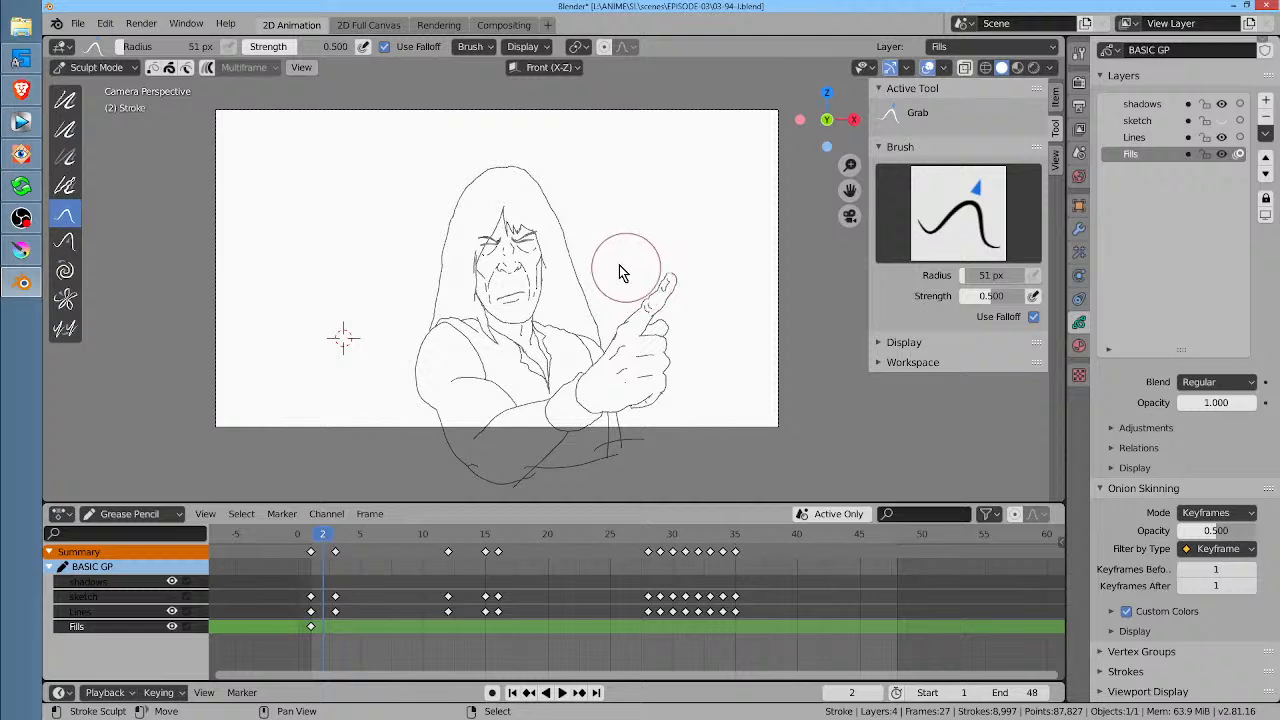
{"action": "mouse_move", "coordinate": [616, 252]}
{"action": "middle_mouse_down", "text": "shift"}
{"action": "mouse_move", "coordinate": [622, 236]}
{"action": "mouse_move", "coordinate": [614, 262]}
{"action": "middle_mouse_up", "text": "shift"}
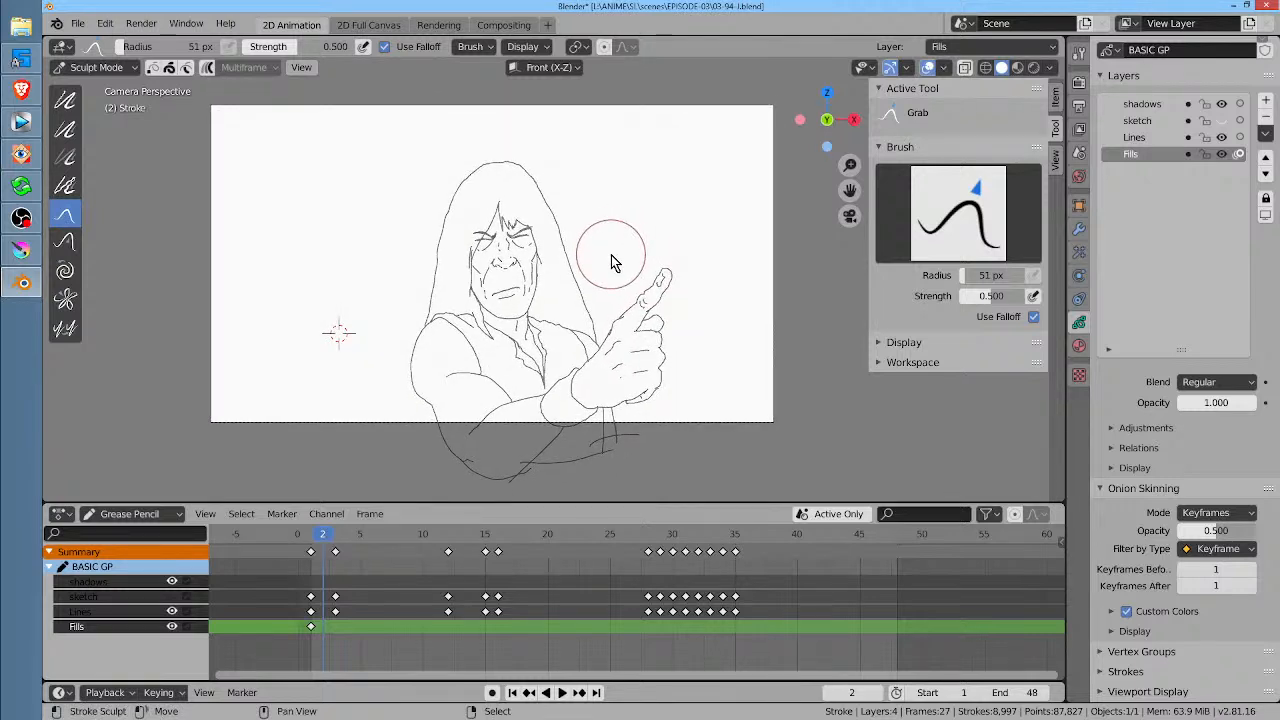
{"action": "left_click", "coordinate": [126, 611]}
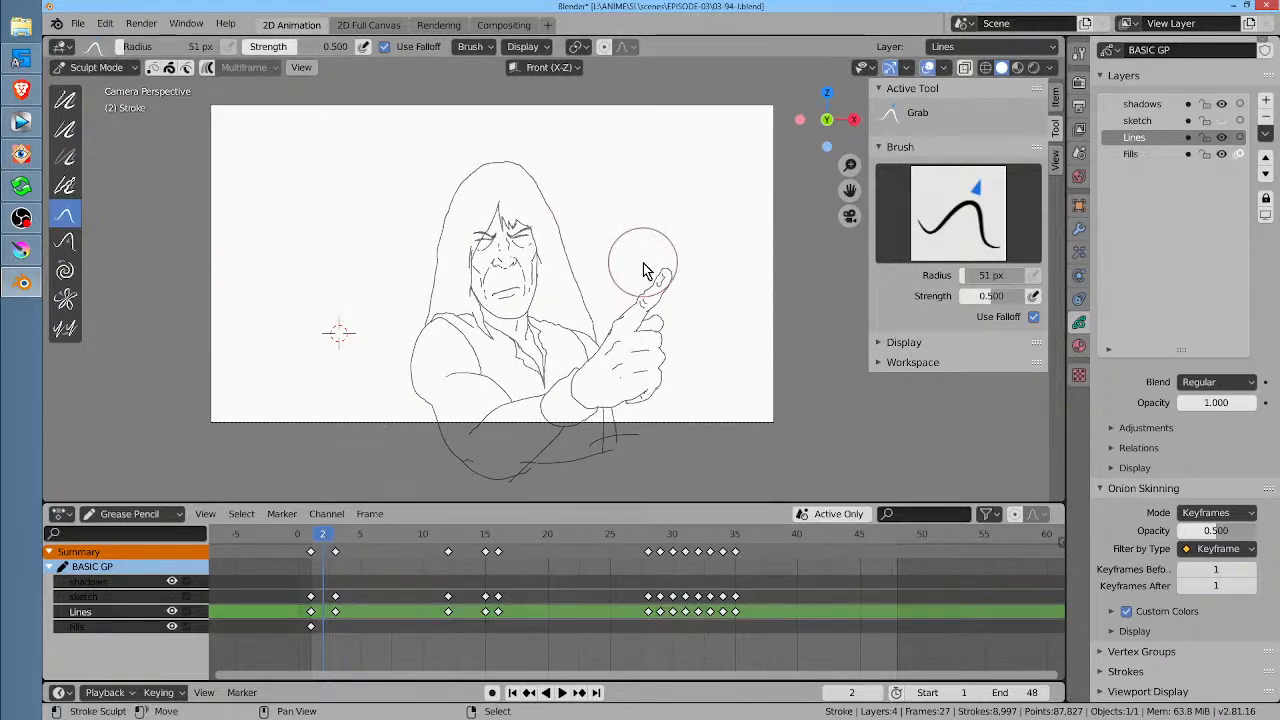
{"action": "key", "text": "f"}
{"action": "left_click", "coordinate": [701, 273]}
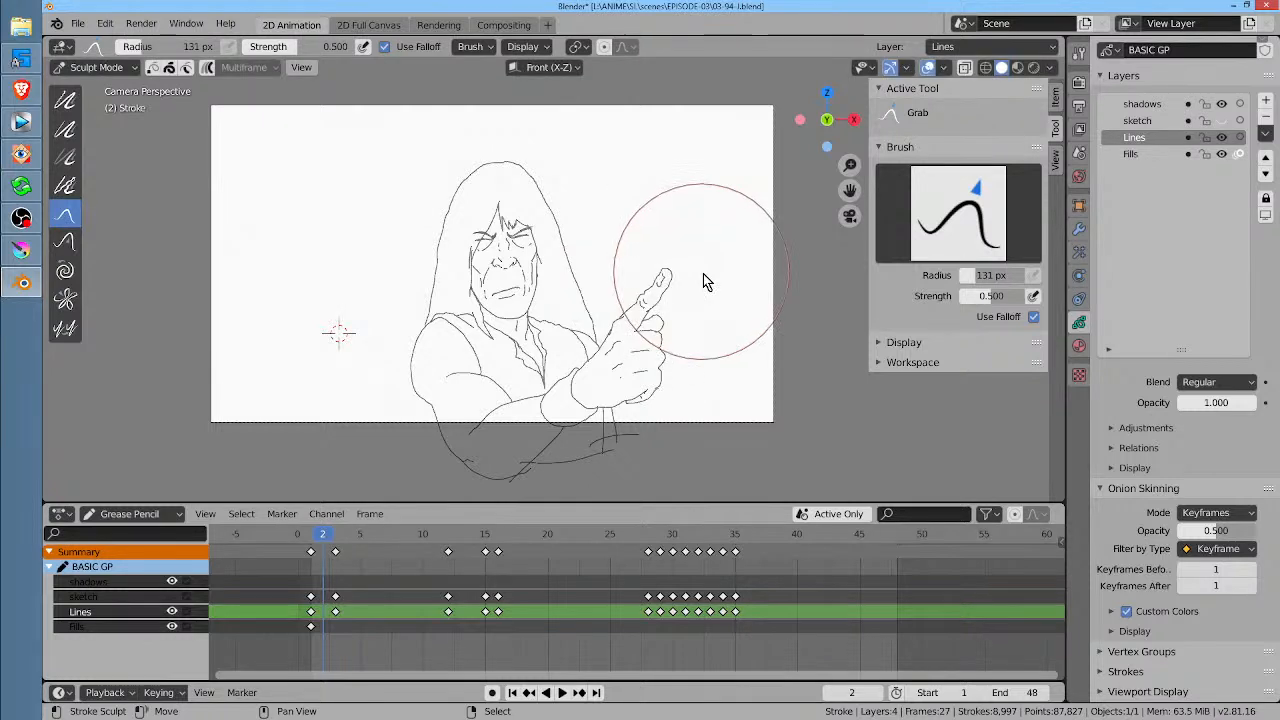
Step: Pull the pointing hand slightly inward and up on frame 2, and compare it with frames 1 and 3
{"action": "mouse_move", "coordinate": [659, 315]}
{"action": "left_mouse_down"}
{"action": "mouse_move", "coordinate": [669, 277]}
{"action": "mouse_move", "coordinate": [645, 330]}
{"action": "mouse_move", "coordinate": [598, 350]}
{"action": "left_mouse_up"}
{"action": "mouse_move", "coordinate": [681, 385]}
{"action": "left_mouse_down"}
{"action": "mouse_move", "coordinate": [634, 409]}
{"action": "mouse_move", "coordinate": [686, 363]}
{"action": "left_mouse_up"}
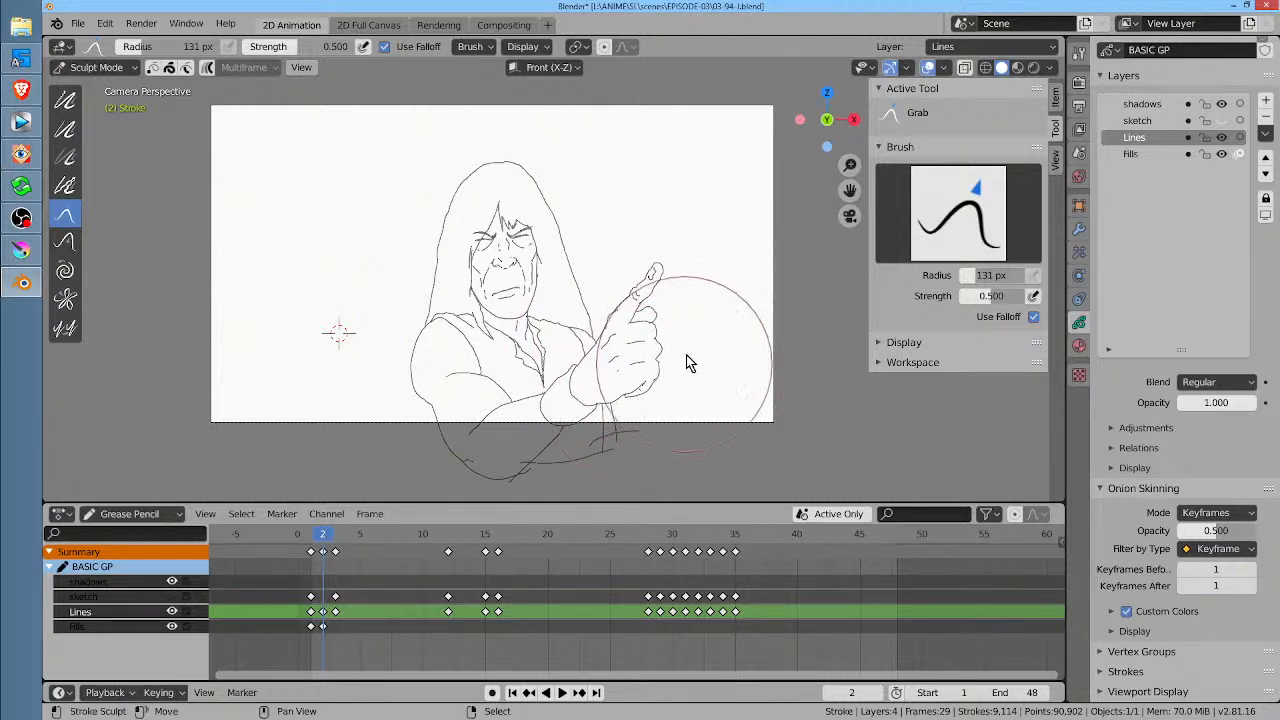
{"action": "left_click", "coordinate": [312, 620]}
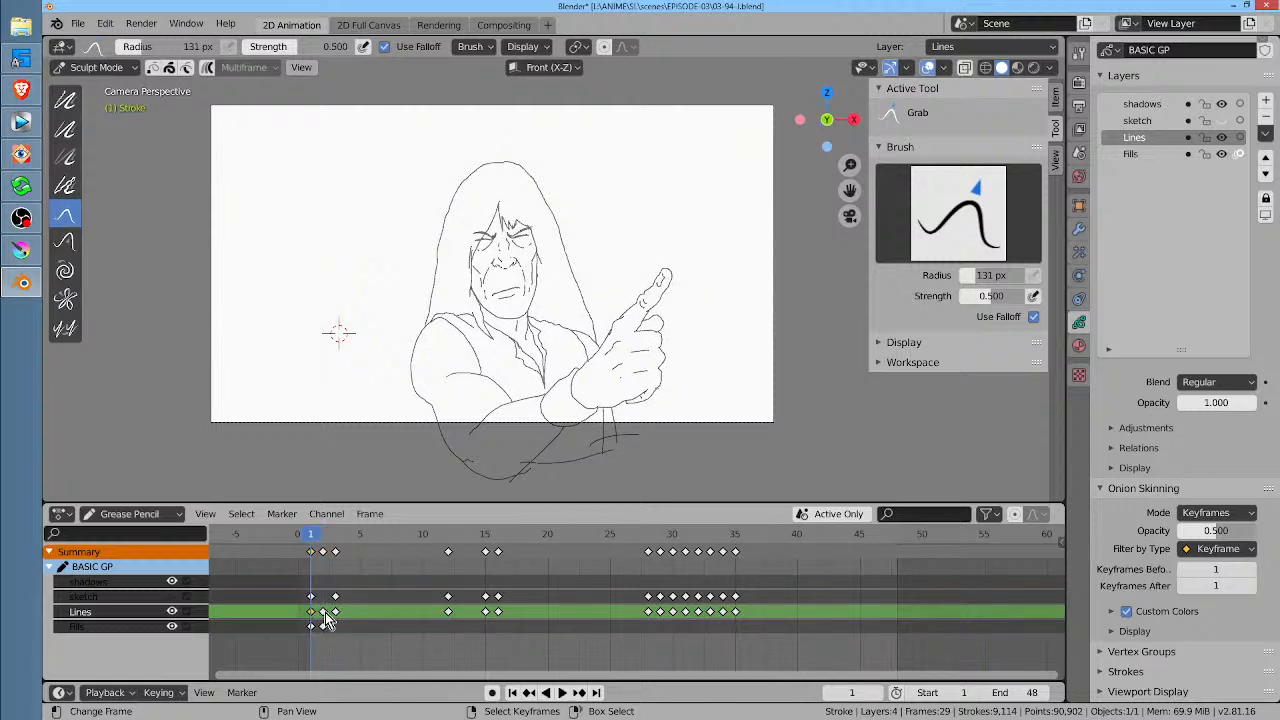
{"action": "left_click", "coordinate": [322, 612]}
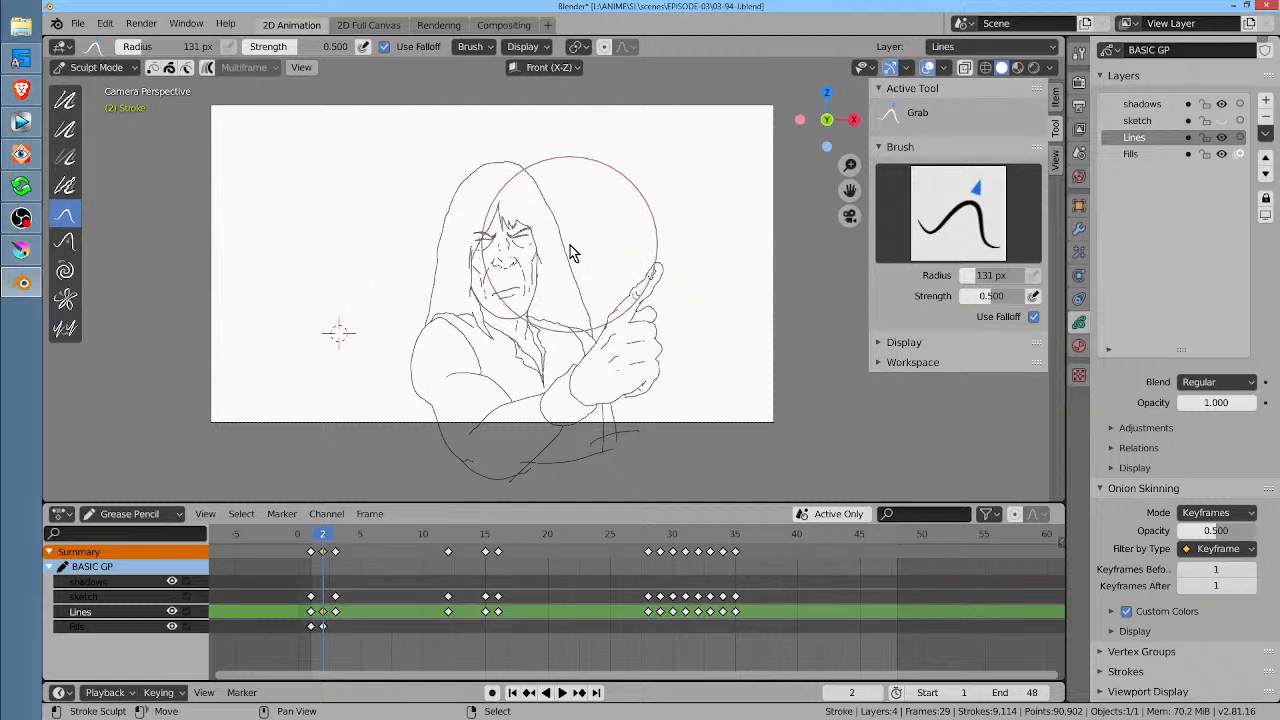
{"action": "key", "text": "Right"}
{"action": "key", "text": "Left"}
{"action": "key", "text": "Left"}
{"action": "key", "text": "Right"}
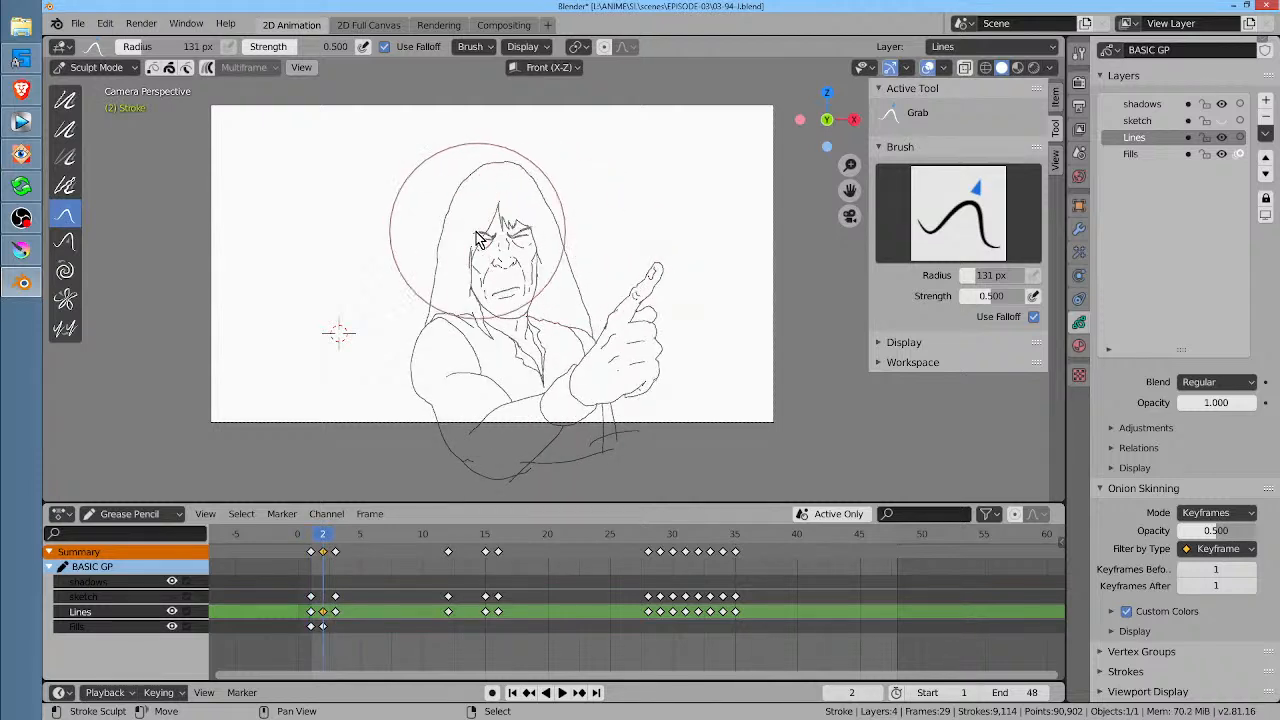
Step: Shift the face and hair outline slightly left on frame 2, nudge the shoulder and upper arm, and check against frame 3
{"action": "left_click_drag", "start_coordinate": [503, 218], "coordinate": [498, 218]}
{"action": "left_click_drag", "start_coordinate": [472, 191], "coordinate": [526, 183]}
{"action": "left_click_drag", "start_coordinate": [585, 229], "coordinate": [577, 233]}
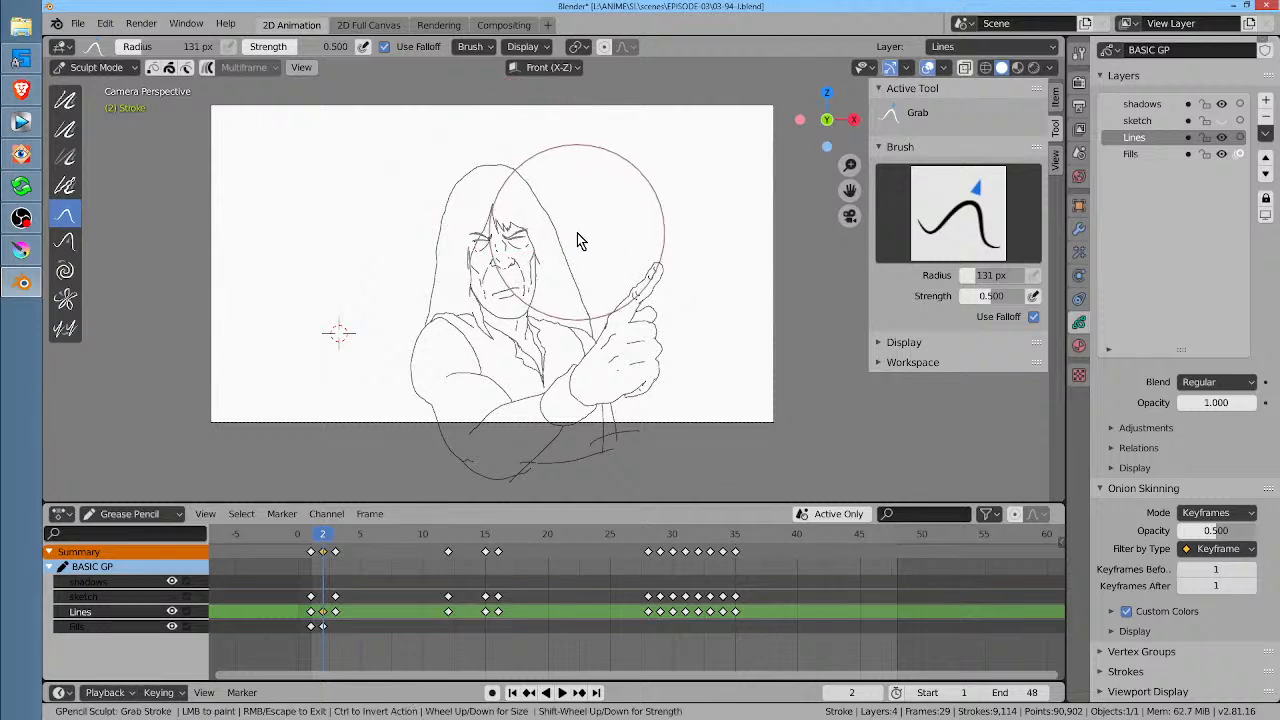
{"action": "mouse_move", "coordinate": [494, 270]}
{"action": "left_mouse_down"}
{"action": "mouse_move", "coordinate": [504, 232]}
{"action": "mouse_move", "coordinate": [518, 236]}
{"action": "mouse_move", "coordinate": [457, 261]}
{"action": "left_mouse_up"}
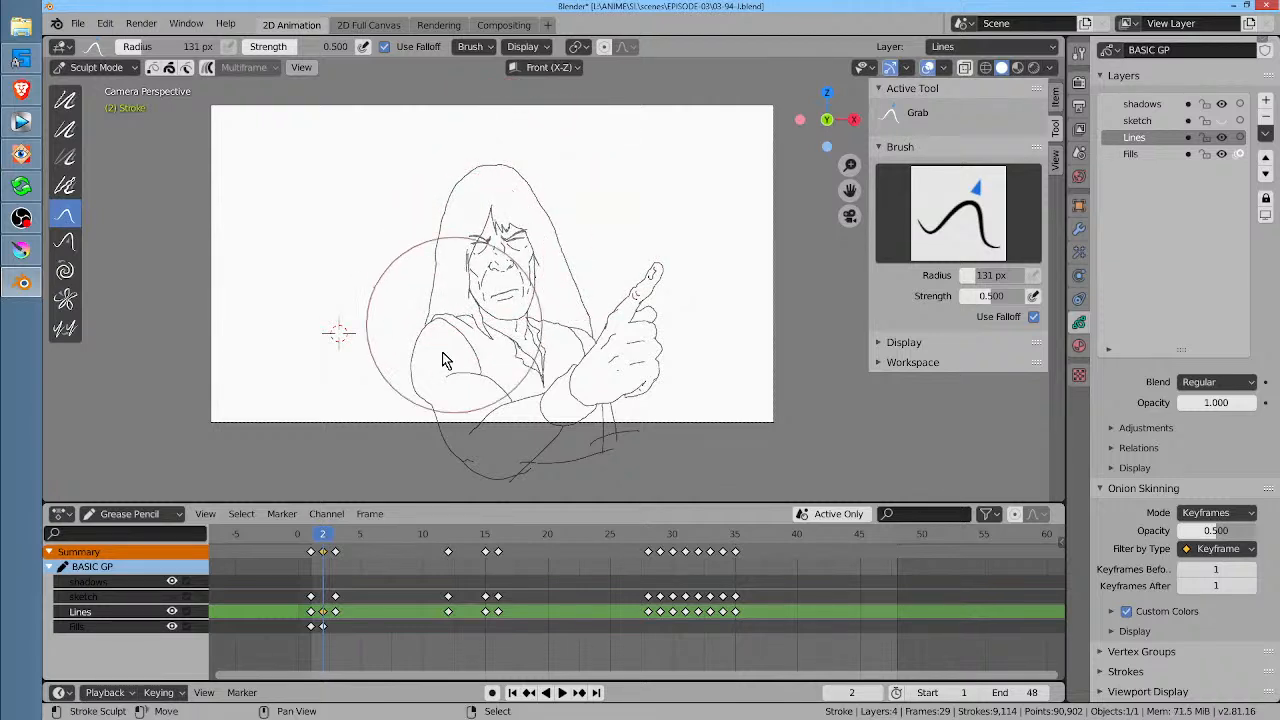
{"action": "mouse_move", "coordinate": [446, 361]}
{"action": "left_mouse_down"}
{"action": "mouse_move", "coordinate": [418, 375]}
{"action": "mouse_move", "coordinate": [429, 404]}
{"action": "left_mouse_up"}
{"action": "key", "text": "Right"}
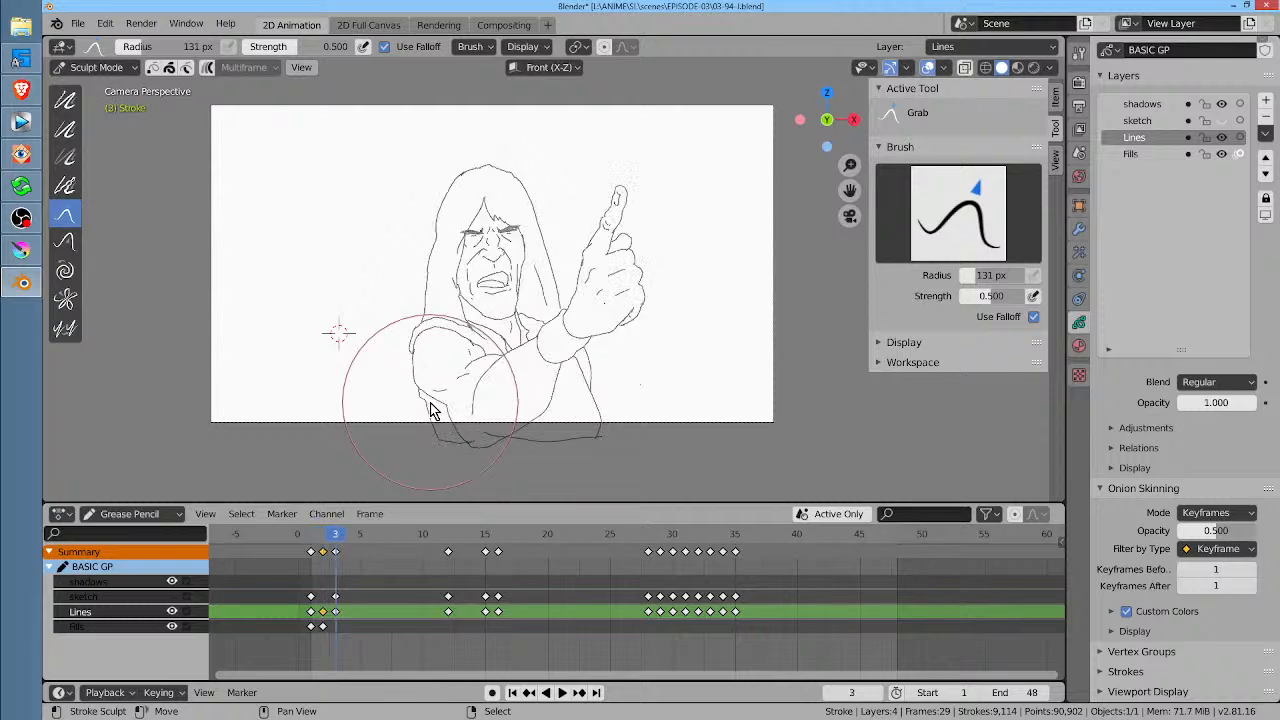
Step: Nudge the crown of the hair on frame 2 up and to the left, and compare it with frame 1
{"action": "mouse_move", "coordinate": [314, 533]}
{"action": "left_mouse_down"}
{"action": "mouse_move", "coordinate": [349, 534]}
{"action": "mouse_move", "coordinate": [297, 534]}
{"action": "mouse_move", "coordinate": [335, 546]}
{"action": "mouse_move", "coordinate": [319, 544]}
{"action": "left_mouse_up"}
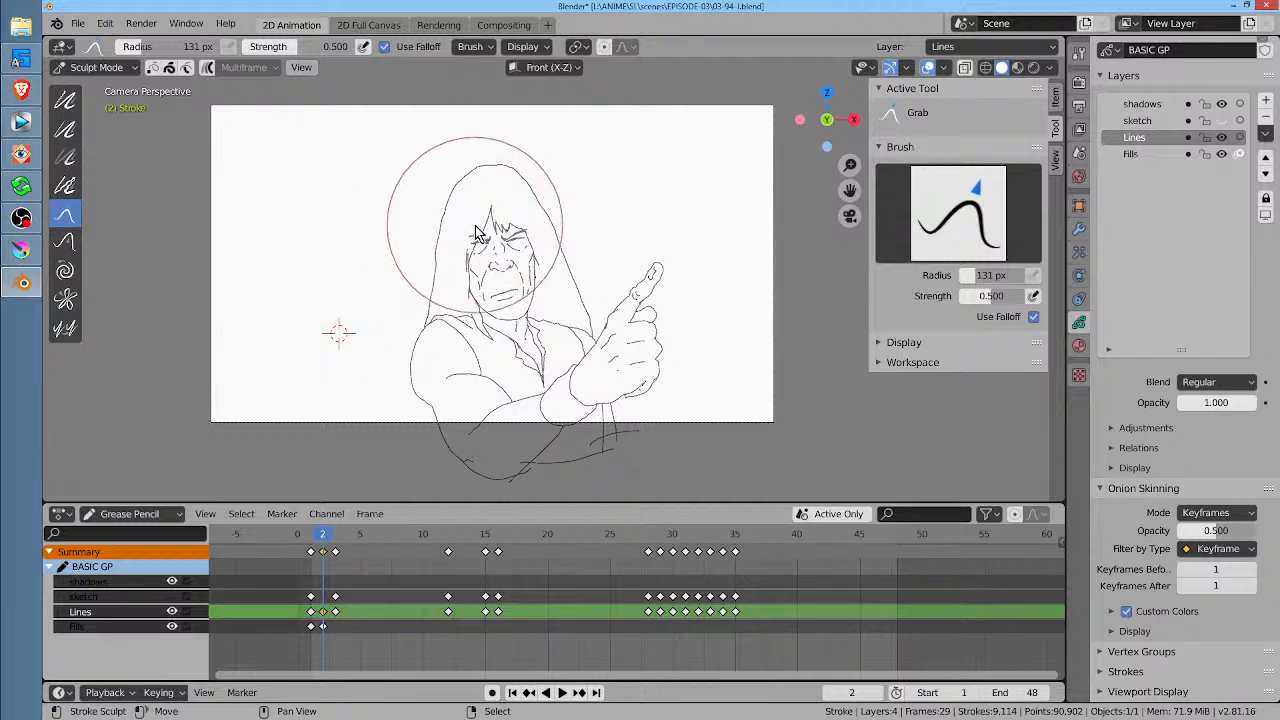
{"action": "left_click_drag", "start_coordinate": [476, 226], "coordinate": [458, 193]}
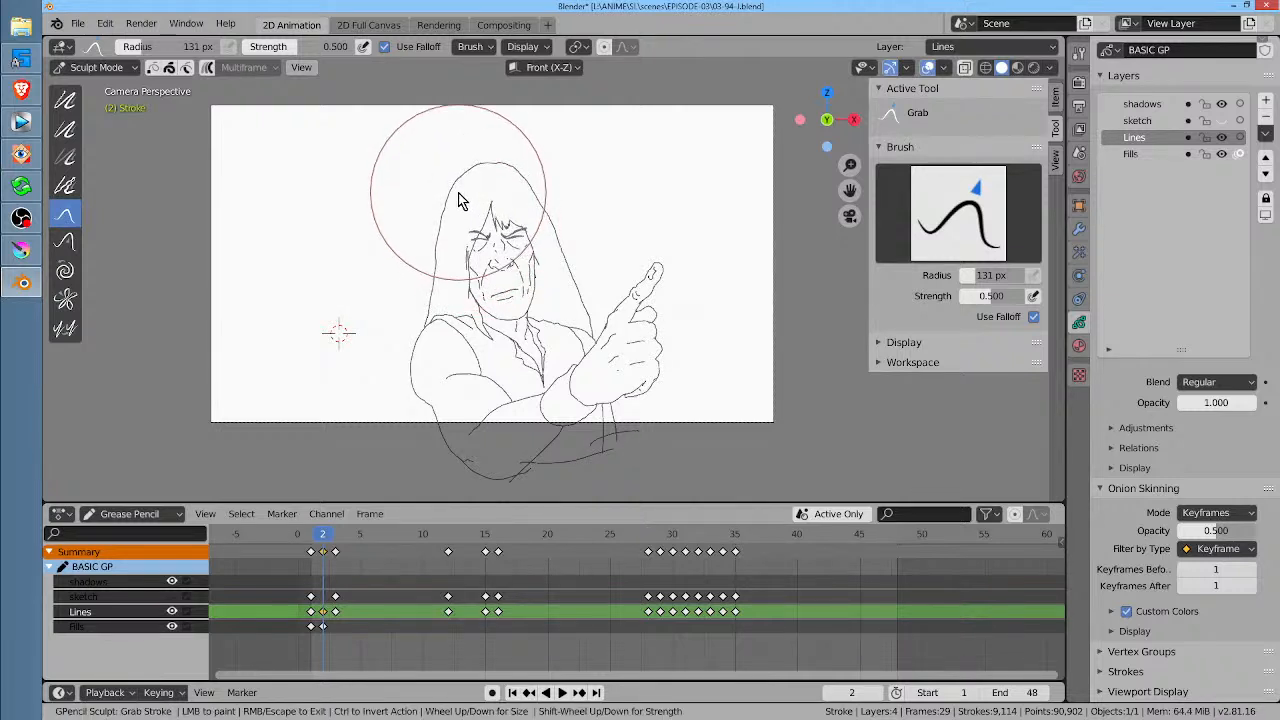
{"action": "key", "text": "Left"}
{"action": "key", "text": "Right"}
{"action": "key", "text": "Left"}
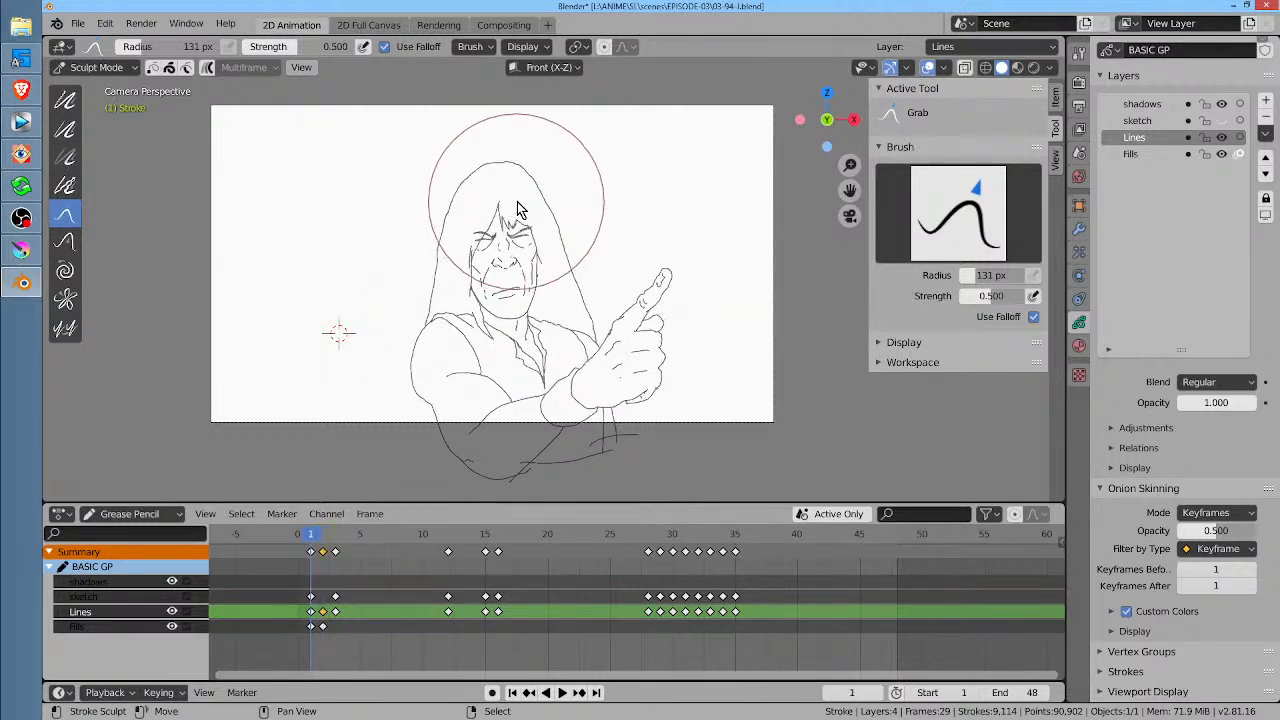
{"action": "key", "text": "Right"}
{"action": "key", "text": "Left"}
{"action": "key", "text": "Right"}
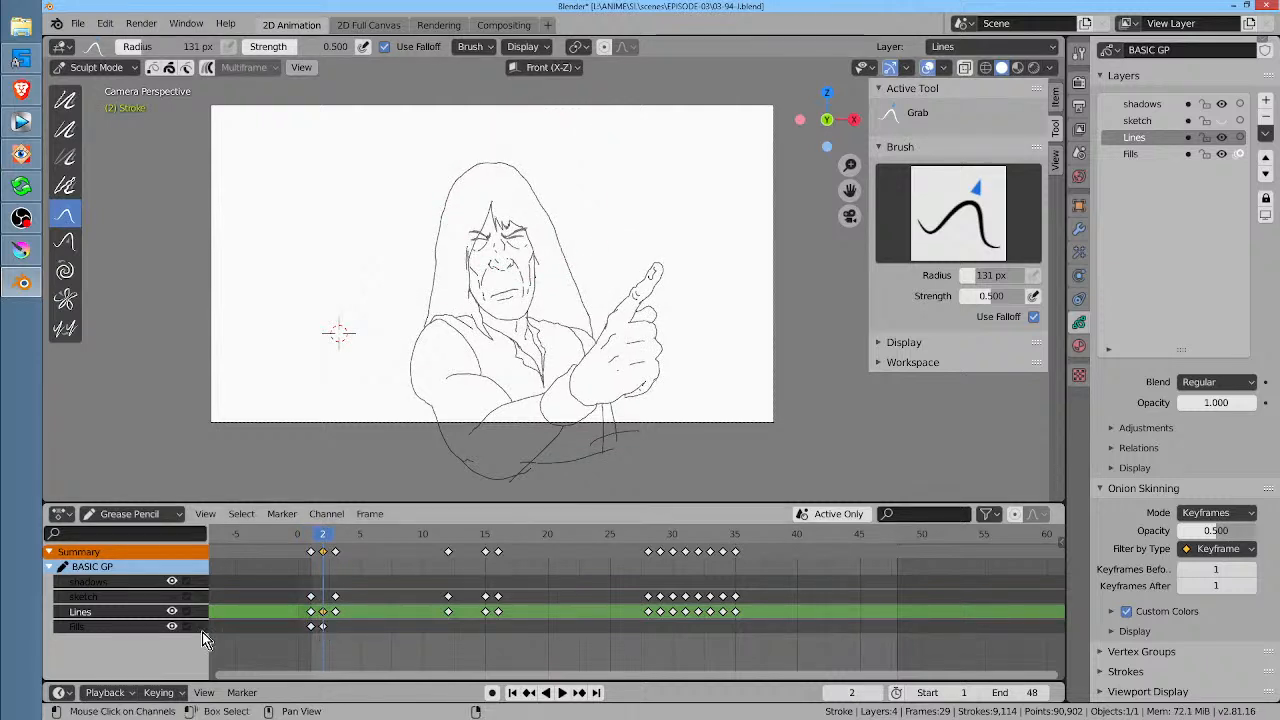
Step: Delete the Lines keyframe at frame 2 and turn on onion skinning for the Lines layer
{"action": "key", "text": "x"}
{"action": "left_click", "coordinate": [324, 614]}
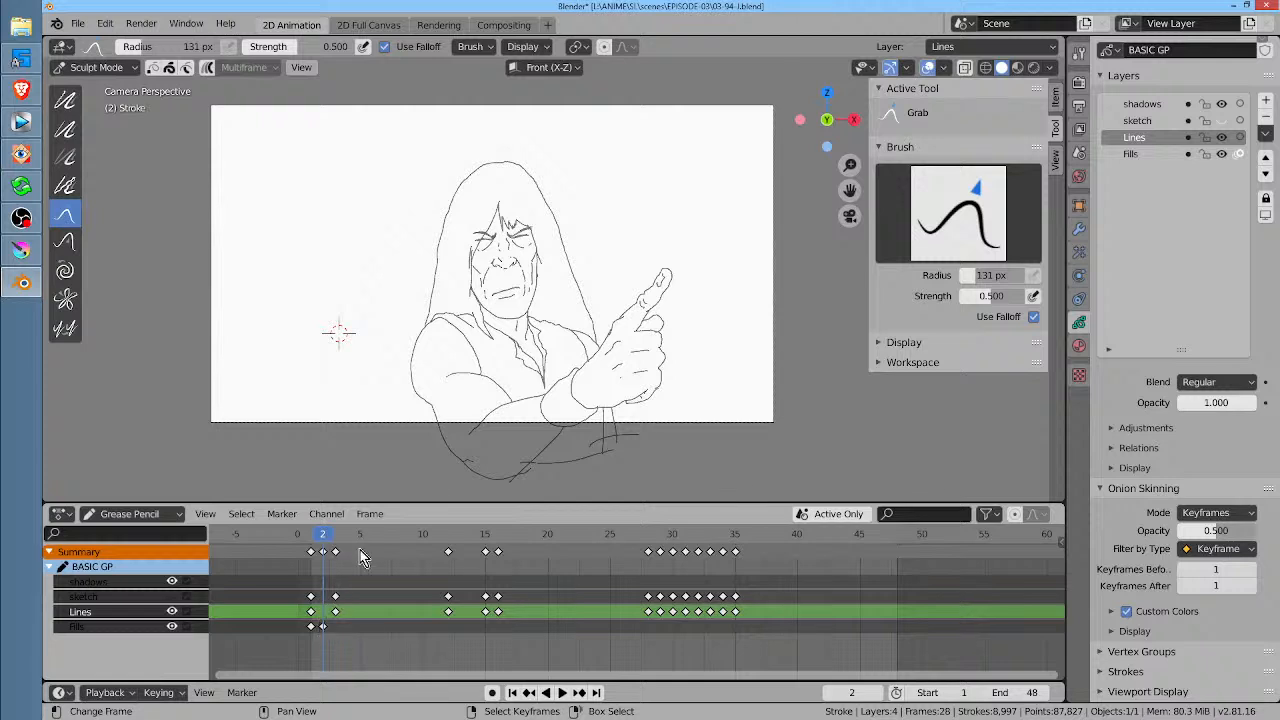
{"action": "left_click", "coordinate": [1222, 137]}
{"action": "left_click", "coordinate": [1222, 137]}
{"action": "left_click", "coordinate": [1240, 137]}
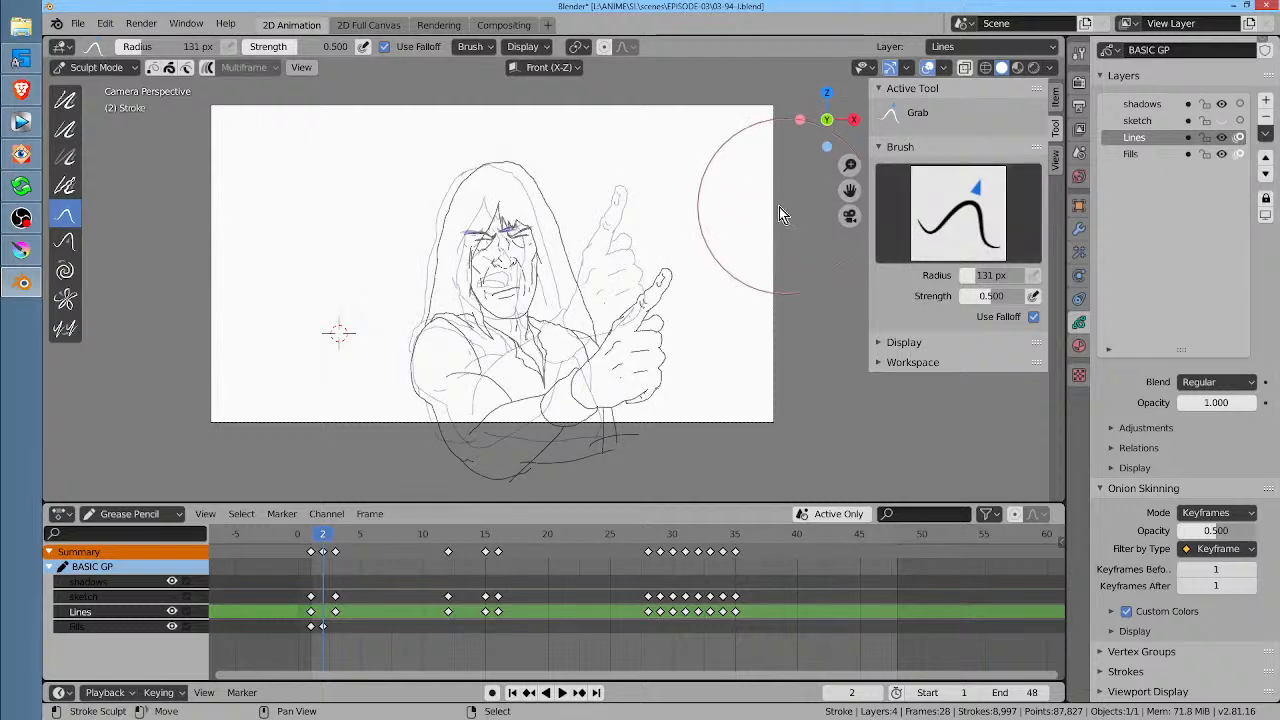
Step: Grab the head, pointing hand and folded forearm on Lines frame 2 into an in-between pose, lifting the hand toward its frame 3 position
{"action": "mouse_move", "coordinate": [503, 203]}
{"action": "left_mouse_down"}
{"action": "mouse_move", "coordinate": [494, 186]}
{"action": "mouse_move", "coordinate": [486, 194]}
{"action": "mouse_move", "coordinate": [560, 237]}
{"action": "mouse_move", "coordinate": [549, 231]}
{"action": "left_mouse_up"}
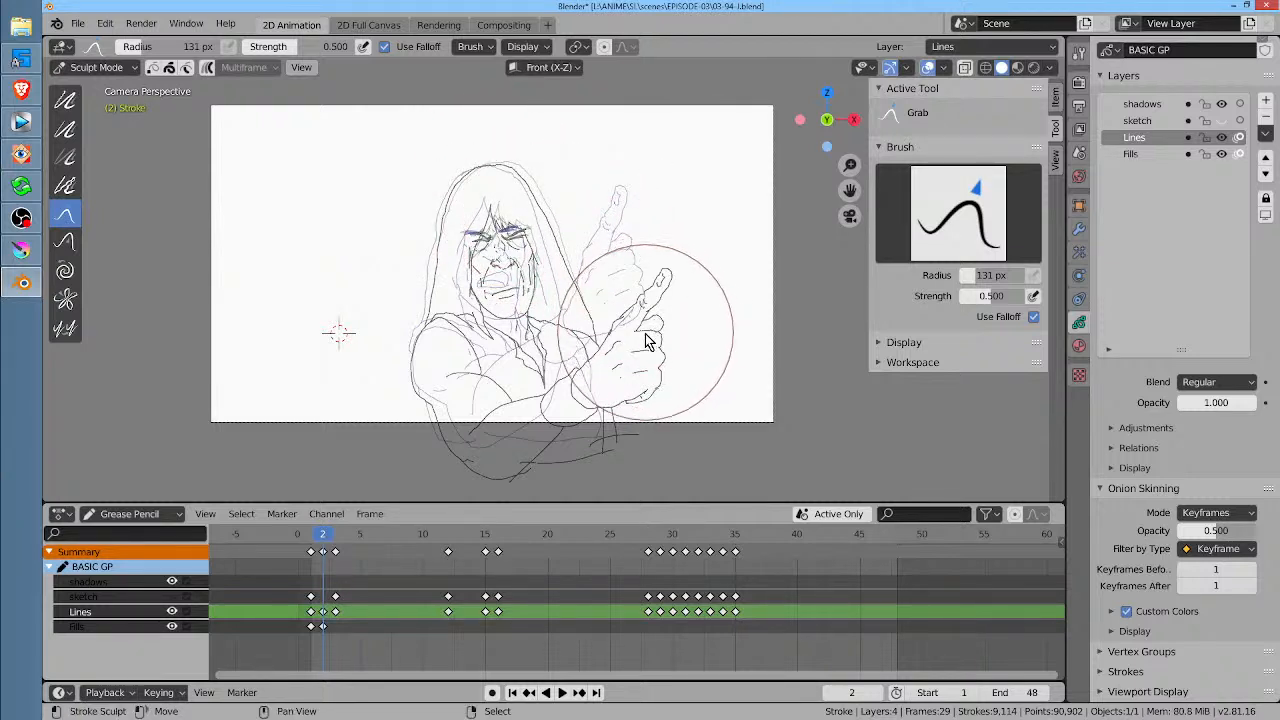
{"action": "mouse_move", "coordinate": [646, 346]}
{"action": "left_mouse_down"}
{"action": "mouse_move", "coordinate": [666, 298]}
{"action": "mouse_move", "coordinate": [638, 250]}
{"action": "left_mouse_up"}
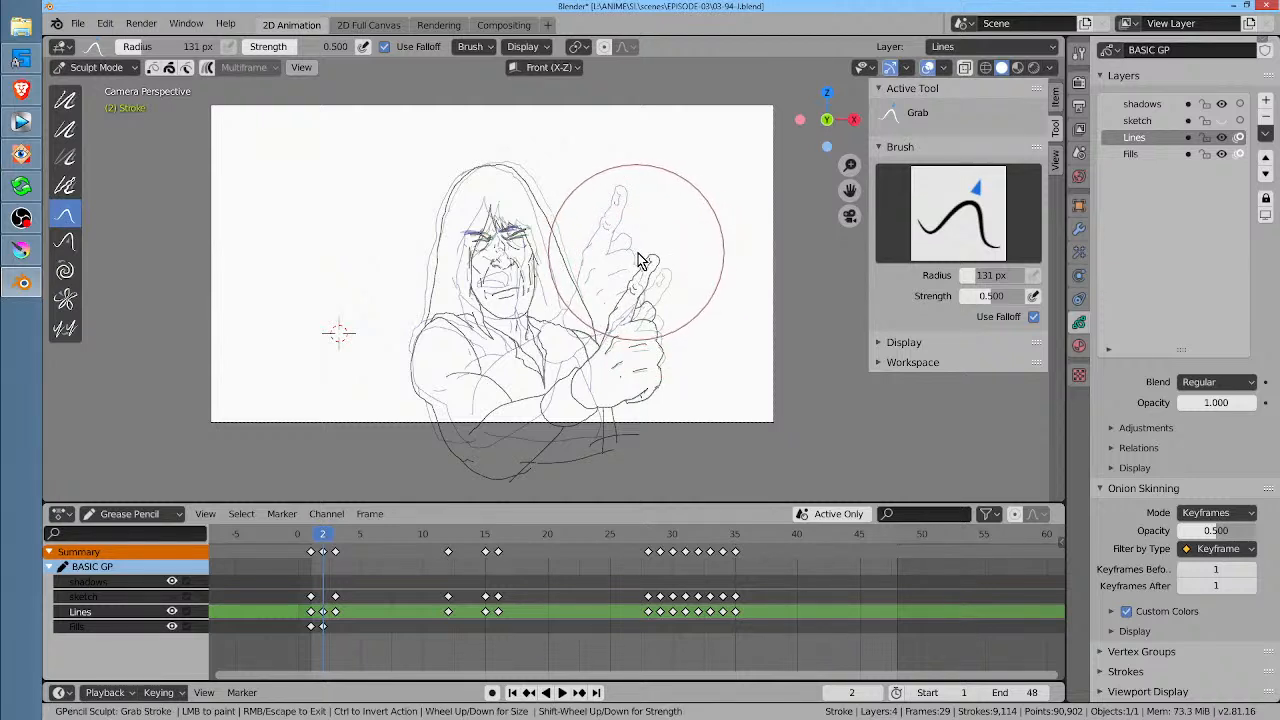
{"action": "mouse_move", "coordinate": [611, 343]}
{"action": "left_mouse_down"}
{"action": "mouse_move", "coordinate": [594, 340]}
{"action": "mouse_move", "coordinate": [640, 357]}
{"action": "mouse_move", "coordinate": [649, 400]}
{"action": "mouse_move", "coordinate": [645, 382]}
{"action": "left_mouse_up"}
{"action": "left_click_drag", "start_coordinate": [507, 438], "coordinate": [518, 420]}
{"action": "mouse_move", "coordinate": [480, 393]}
{"action": "left_mouse_down"}
{"action": "mouse_move", "coordinate": [494, 374]}
{"action": "mouse_move", "coordinate": [529, 405]}
{"action": "left_mouse_up"}
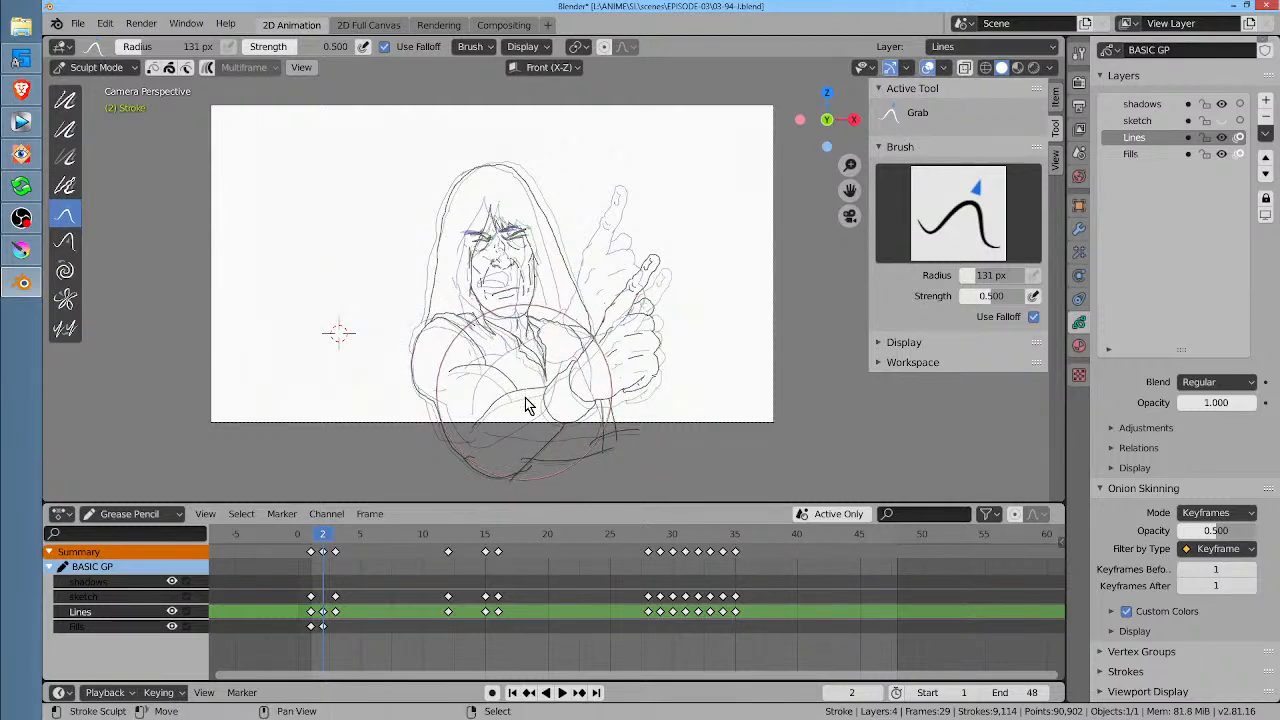
{"action": "mouse_move", "coordinate": [475, 467]}
{"action": "left_mouse_down"}
{"action": "mouse_move", "coordinate": [518, 478]}
{"action": "mouse_move", "coordinate": [518, 458]}
{"action": "left_mouse_up"}
Step: Pull the left side of the hair on frame 2 slightly outward, adjust the crown, and compare with frames 1 and 3
{"action": "left_click_drag", "start_coordinate": [465, 192], "coordinate": [459, 197]}
{"action": "left_click_drag", "start_coordinate": [450, 244], "coordinate": [441, 258]}
{"action": "mouse_move", "coordinate": [440, 290]}
{"action": "left_mouse_down"}
{"action": "mouse_move", "coordinate": [436, 304]}
{"action": "mouse_move", "coordinate": [427, 286]}
{"action": "left_mouse_up"}
{"action": "left_click_drag", "start_coordinate": [460, 190], "coordinate": [469, 188]}
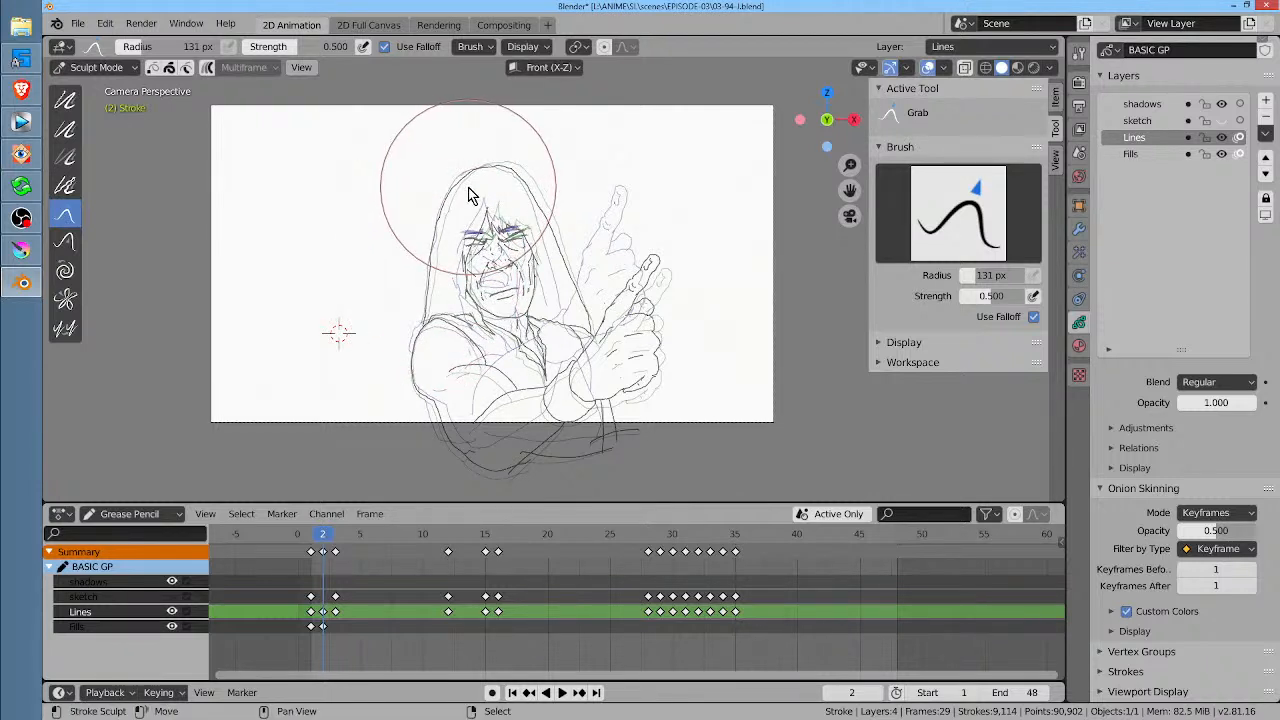
{"action": "key", "text": "Left"}
{"action": "key", "text": "Right"}
{"action": "key", "text": "Right"}
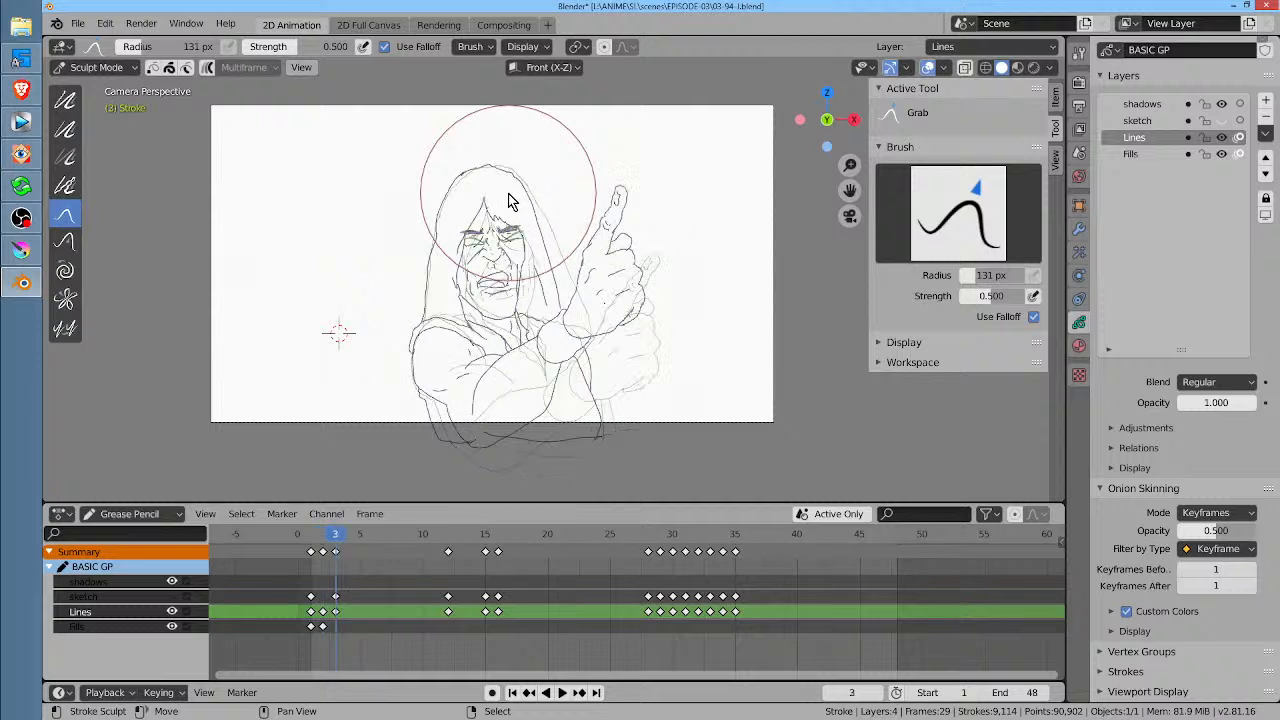
Step: Turn off onion skinning for the Lines layer and play back the animation to review the new in-between
{"action": "left_click", "coordinate": [1239, 138]}
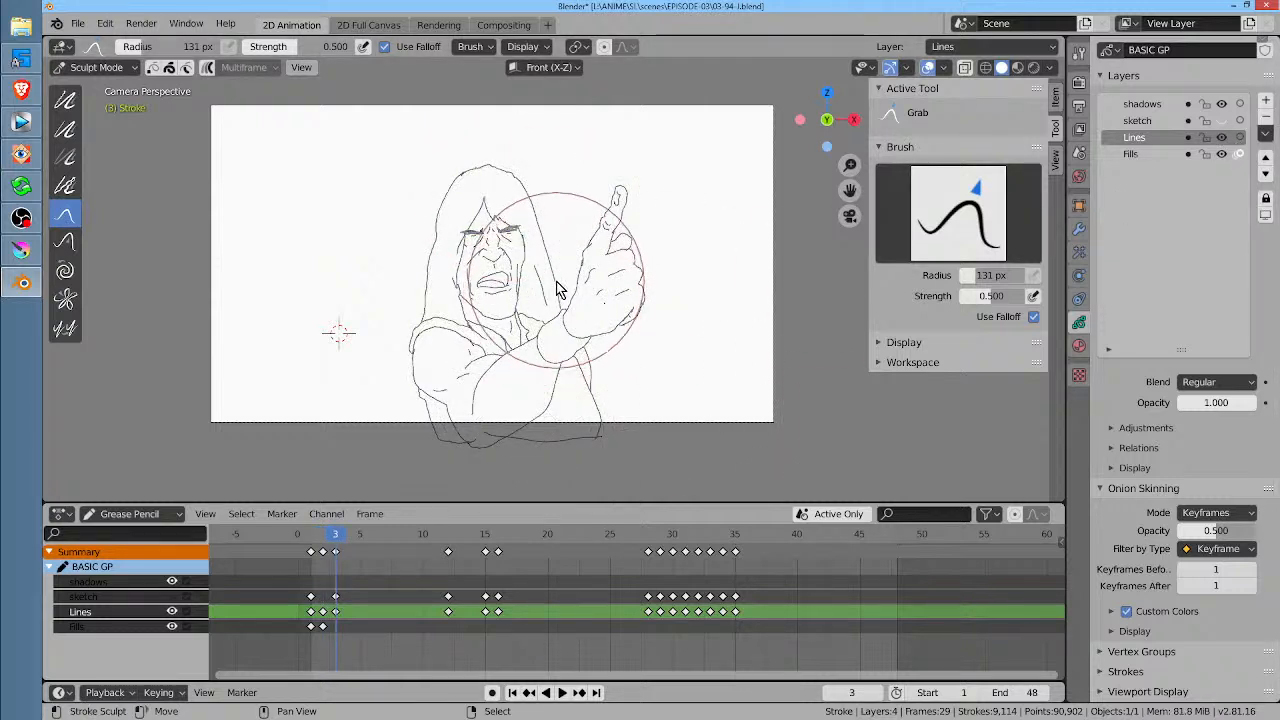
{"action": "key", "text": "space"}
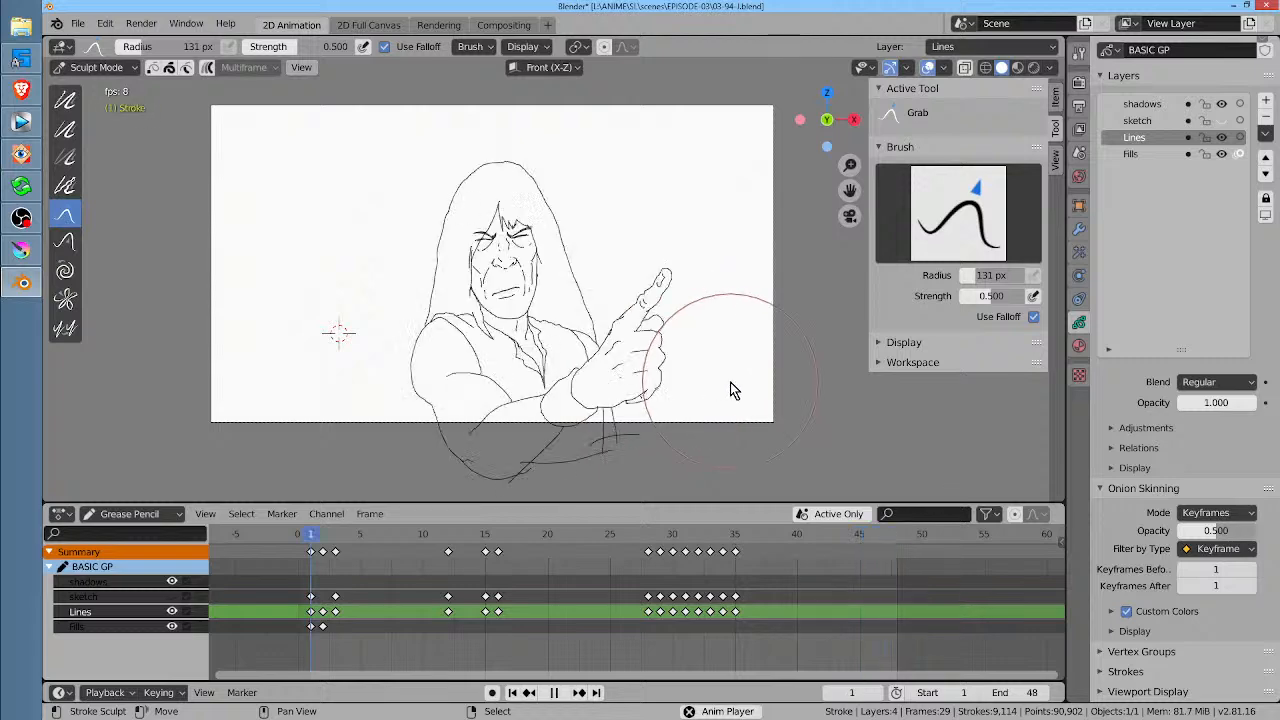
{"action": "key", "text": "space"}
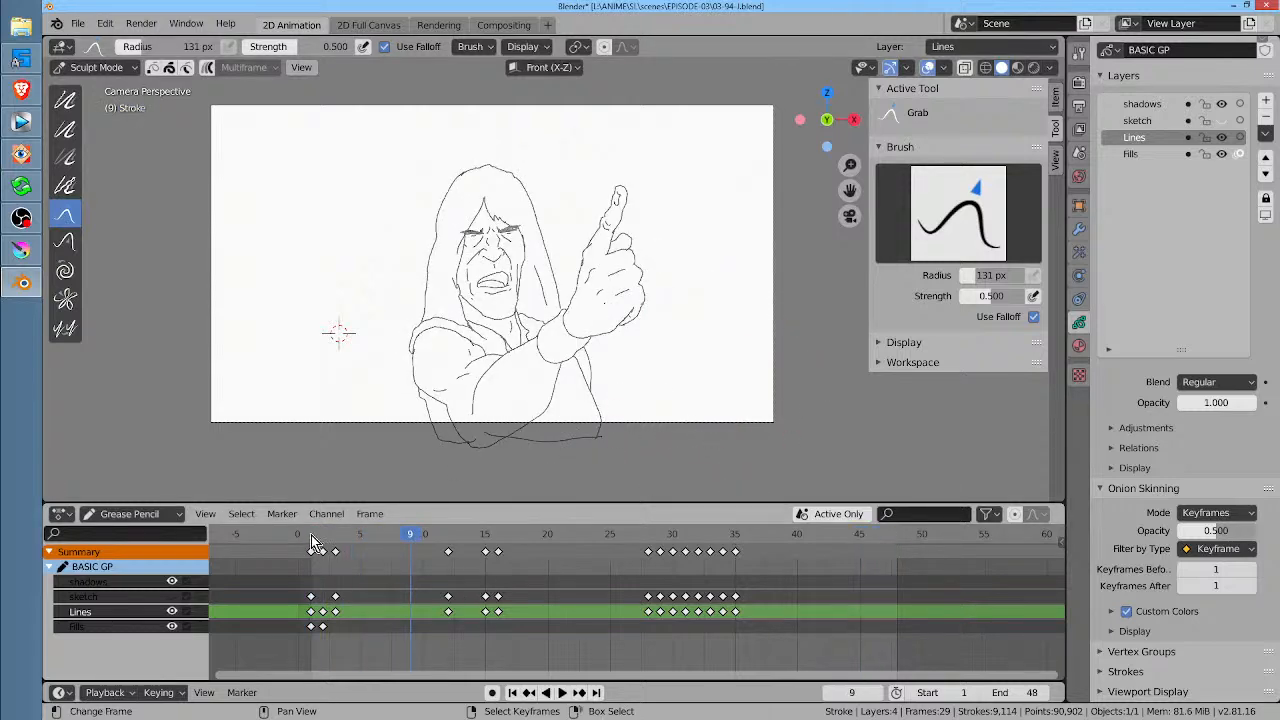
Step: Push the left hair outline on frame 3 outward, nudge the shoulder slightly left, and compare with frame 2
{"action": "left_click_drag", "start_coordinate": [312, 543], "coordinate": [335, 543]}
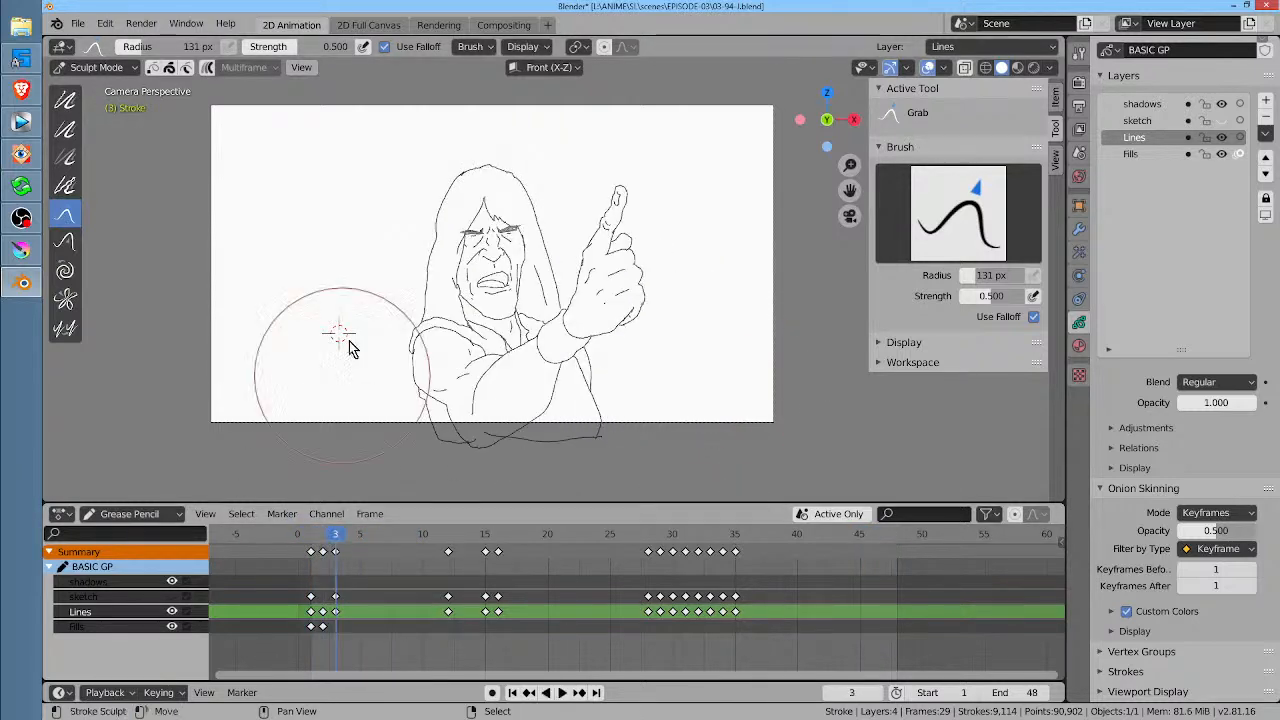
{"action": "mouse_move", "coordinate": [380, 238]}
{"action": "left_mouse_down"}
{"action": "mouse_move", "coordinate": [366, 238]}
{"action": "mouse_move", "coordinate": [386, 240]}
{"action": "mouse_move", "coordinate": [372, 248]}
{"action": "mouse_move", "coordinate": [420, 175]}
{"action": "left_mouse_up"}
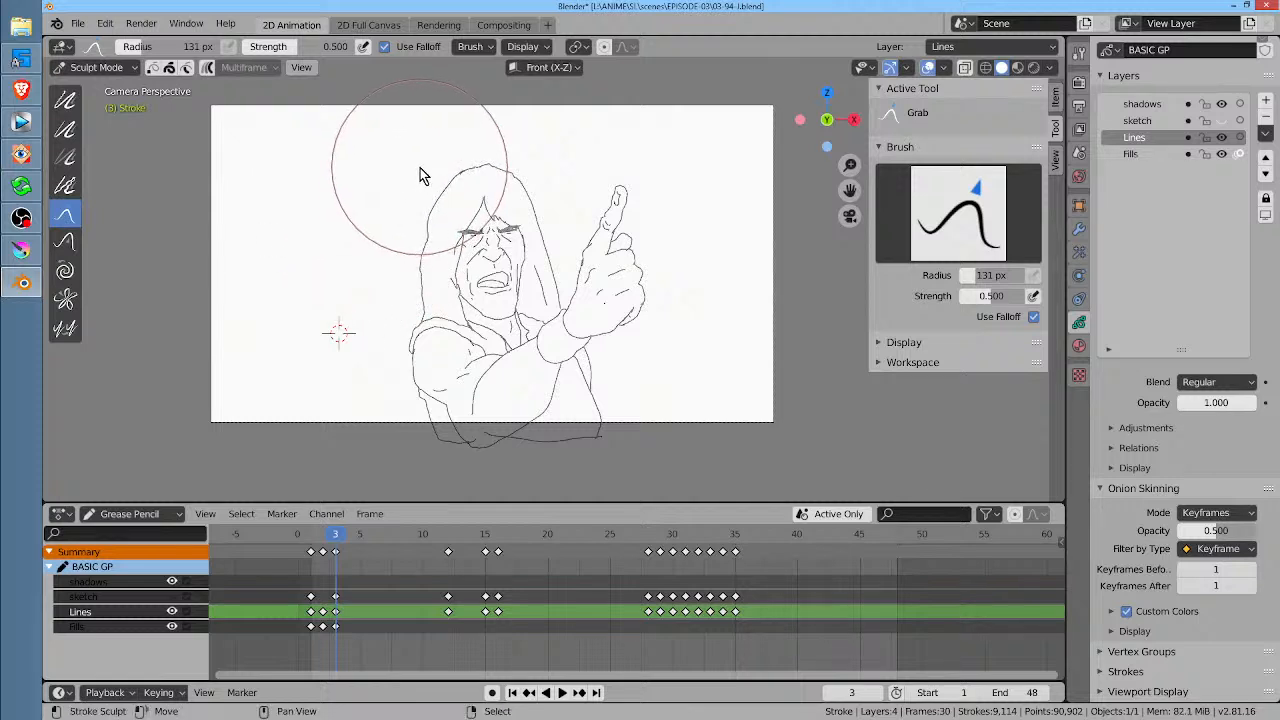
{"action": "key", "text": "Left"}
{"action": "key", "text": "Right"}
{"action": "key", "text": "Left"}
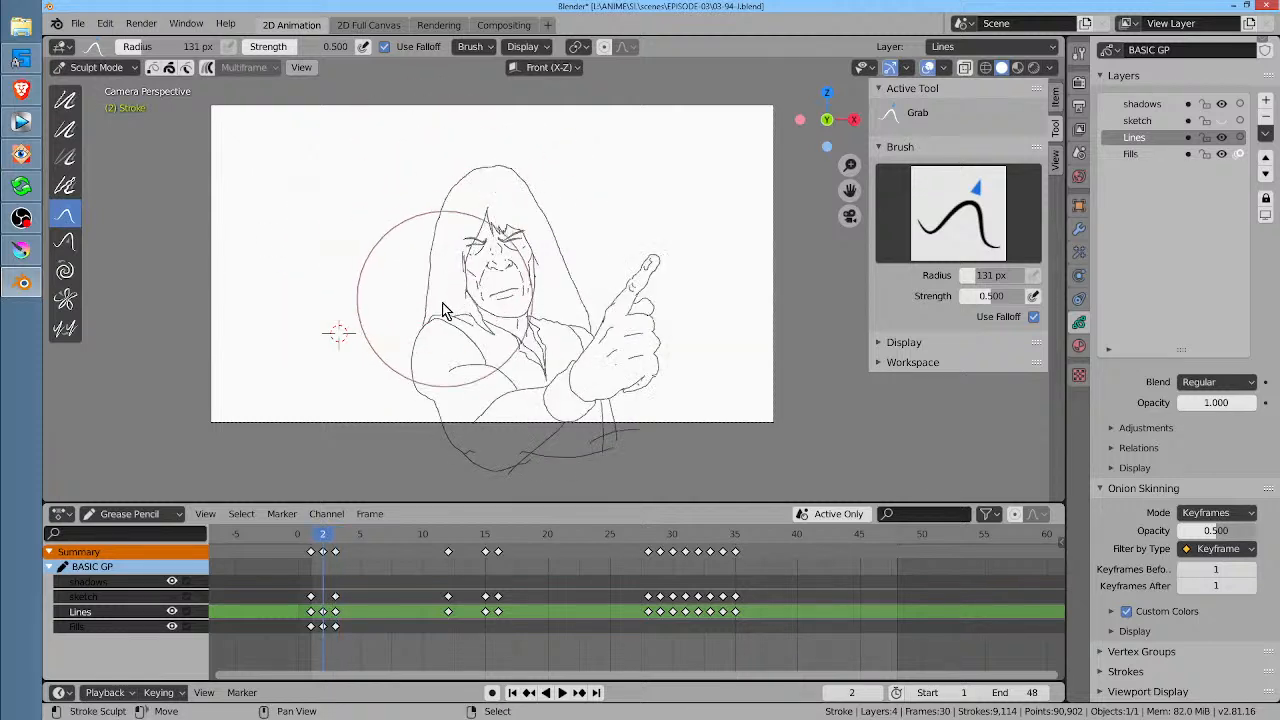
{"action": "key", "text": "Right"}
{"action": "left_click_drag", "start_coordinate": [407, 374], "coordinate": [401, 370]}
{"action": "key", "text": "Left"}
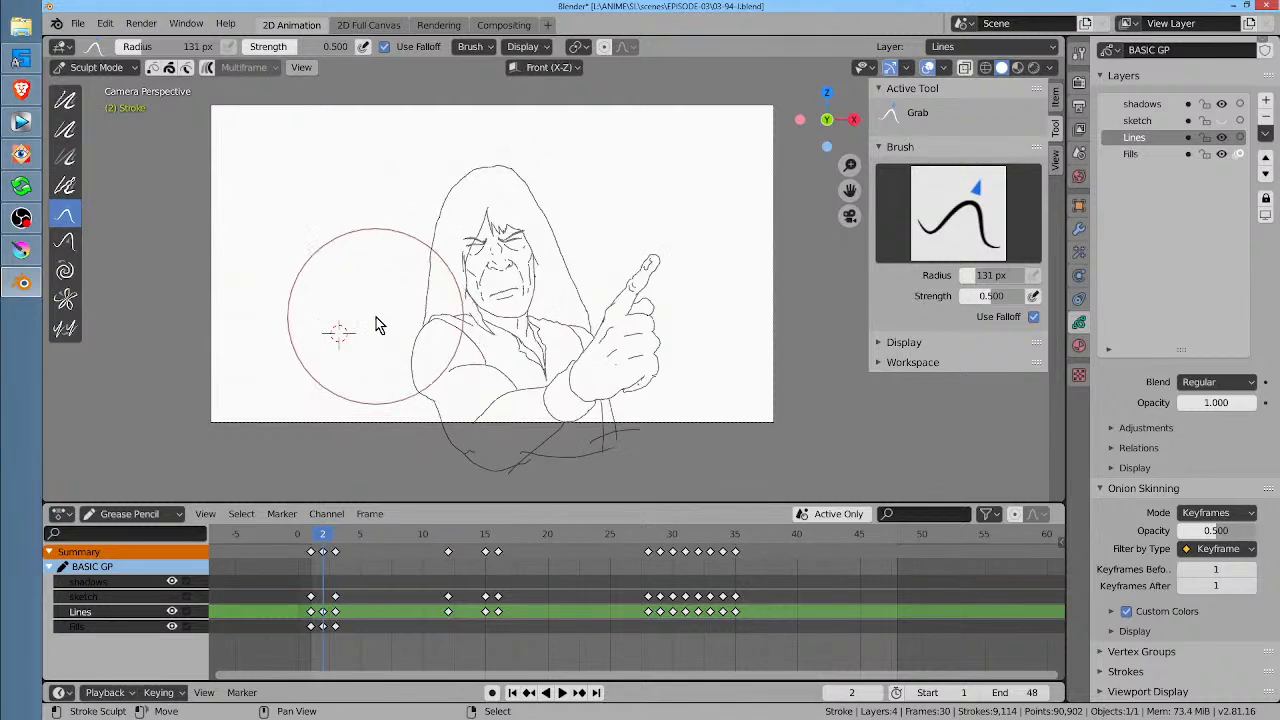
Step: Flip through frames 1 to 3 to examine how the head and hair move between the drawings
{"action": "key", "text": "Right"}
{"action": "key", "text": "Left"}
{"action": "key", "text": "Left"}
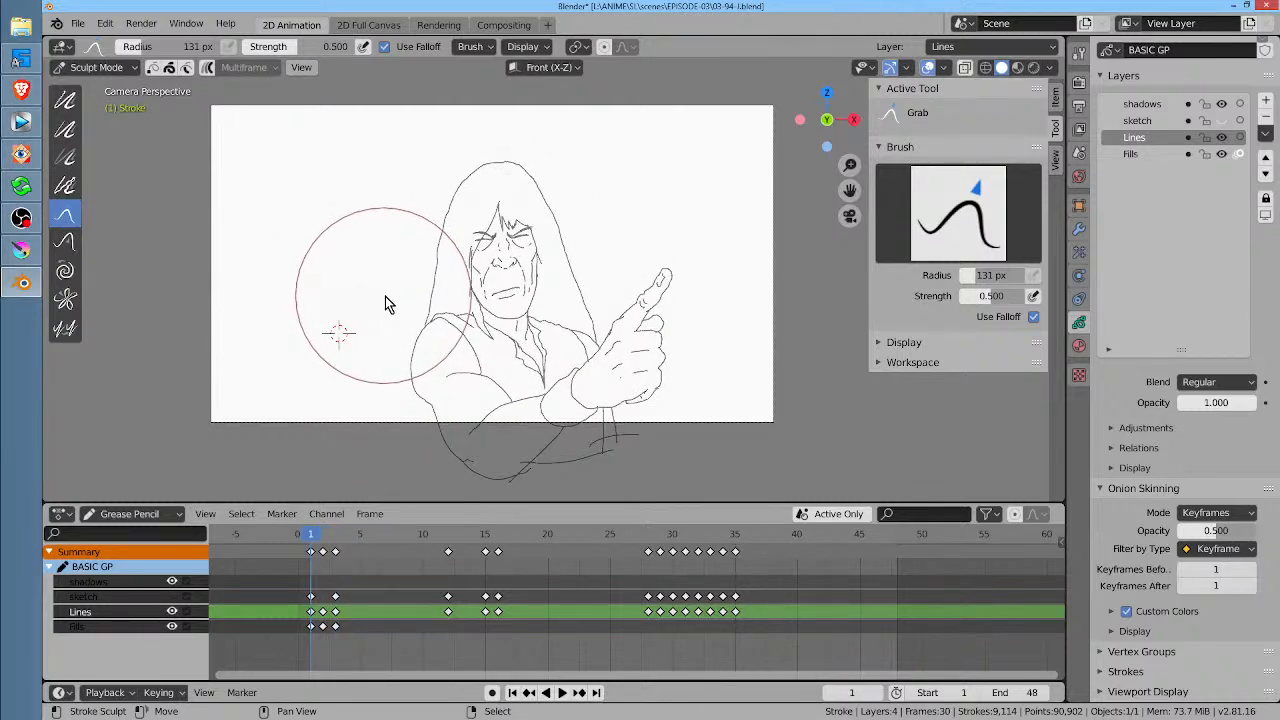
{"action": "key", "text": "Right"}
{"action": "key", "text": "Left"}
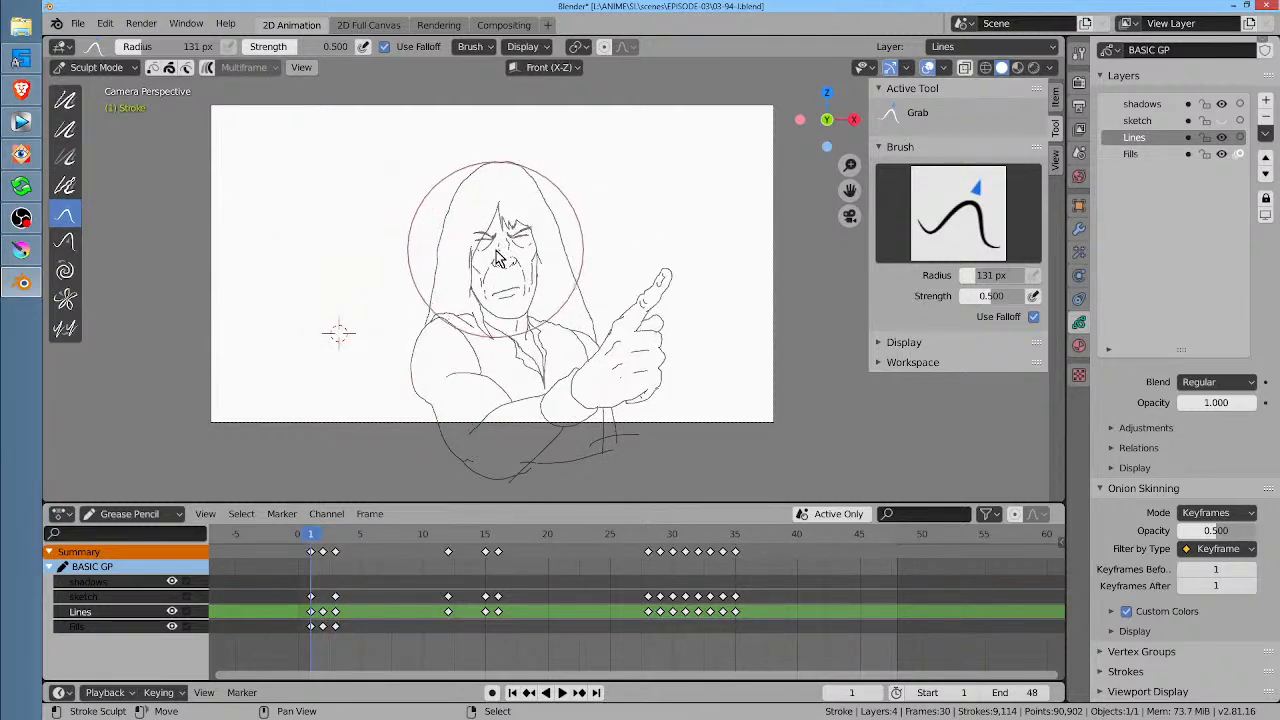
{"action": "key", "text": "Right"}
{"action": "key", "text": "Right"}
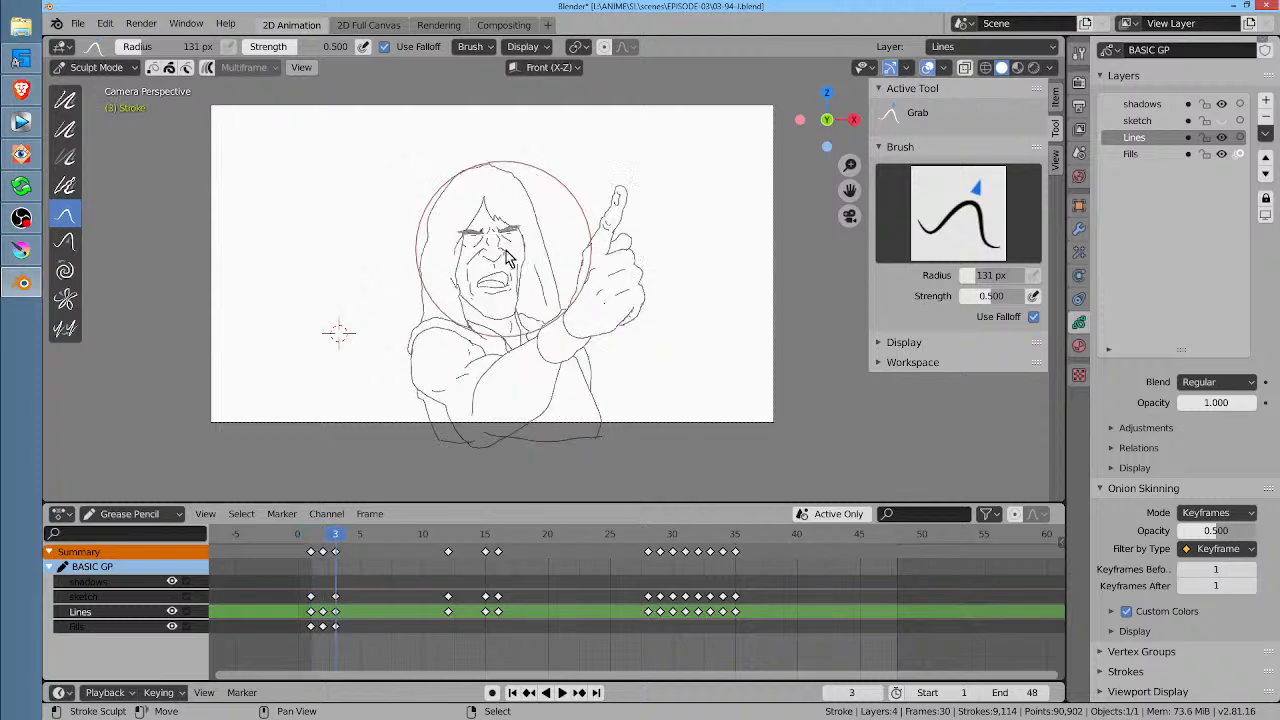
{"action": "key", "text": "Left"}
{"action": "key", "text": "Left"}
{"action": "key", "text": "Right"}
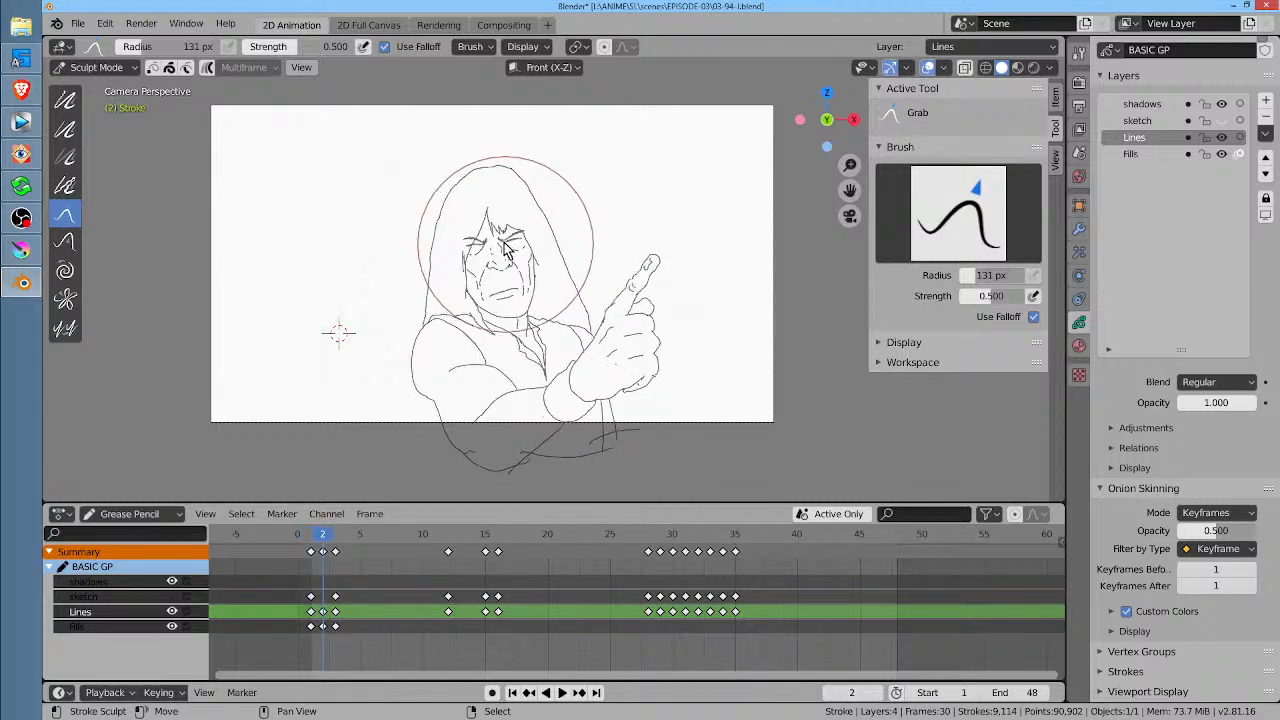
Step: Reshape the crown and upper hair outline on frame 2, comparing the result with frames 1 and 3
{"action": "left_click_drag", "start_coordinate": [506, 234], "coordinate": [449, 184]}
{"action": "key", "text": "Left"}
{"action": "key", "text": "Right"}
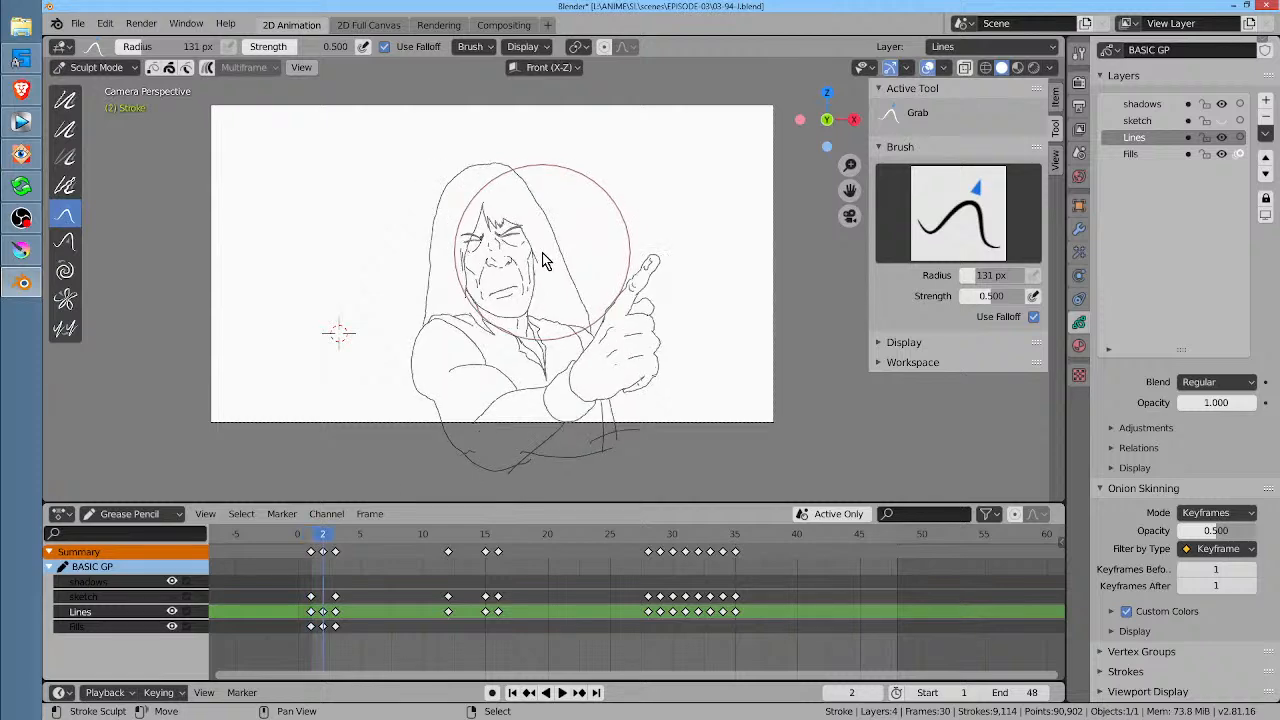
{"action": "left_click_drag", "start_coordinate": [459, 248], "coordinate": [531, 232]}
{"action": "key", "text": "Left"}
{"action": "key", "text": "Right"}
{"action": "key", "text": "Right"}
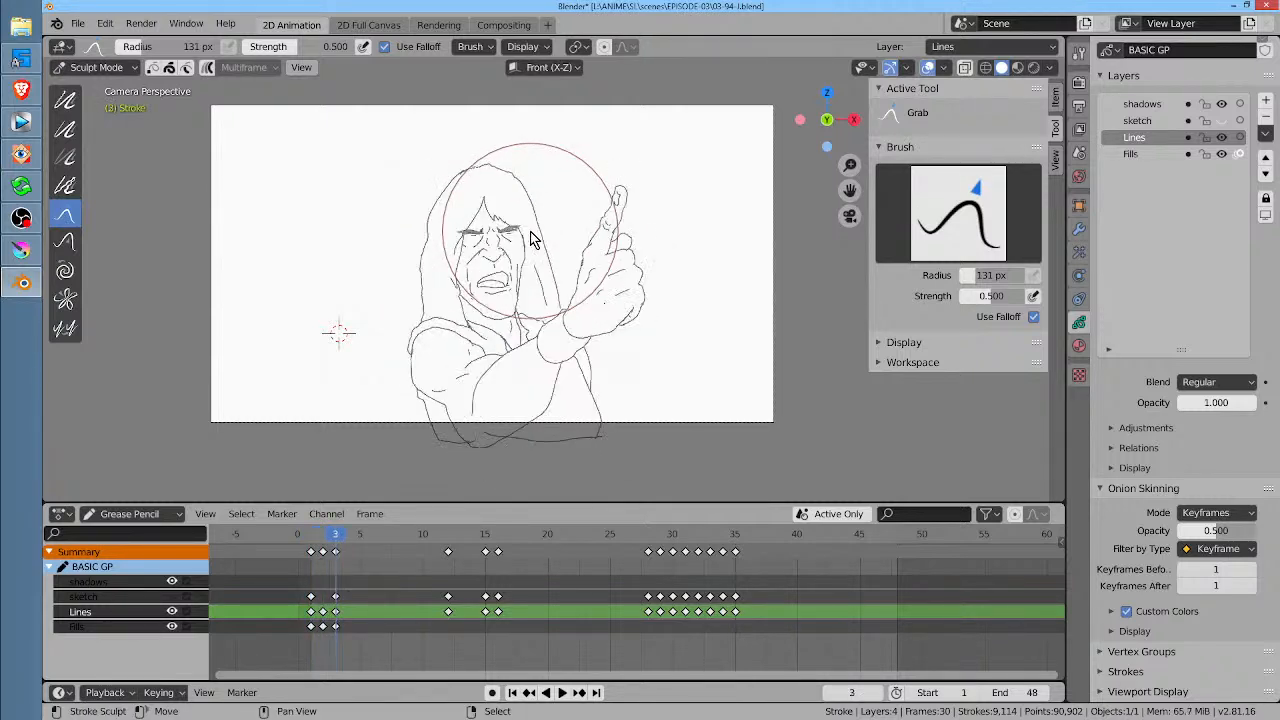
{"action": "key", "text": "Left"}
{"action": "key", "text": "Right"}
{"action": "key", "text": "Left"}
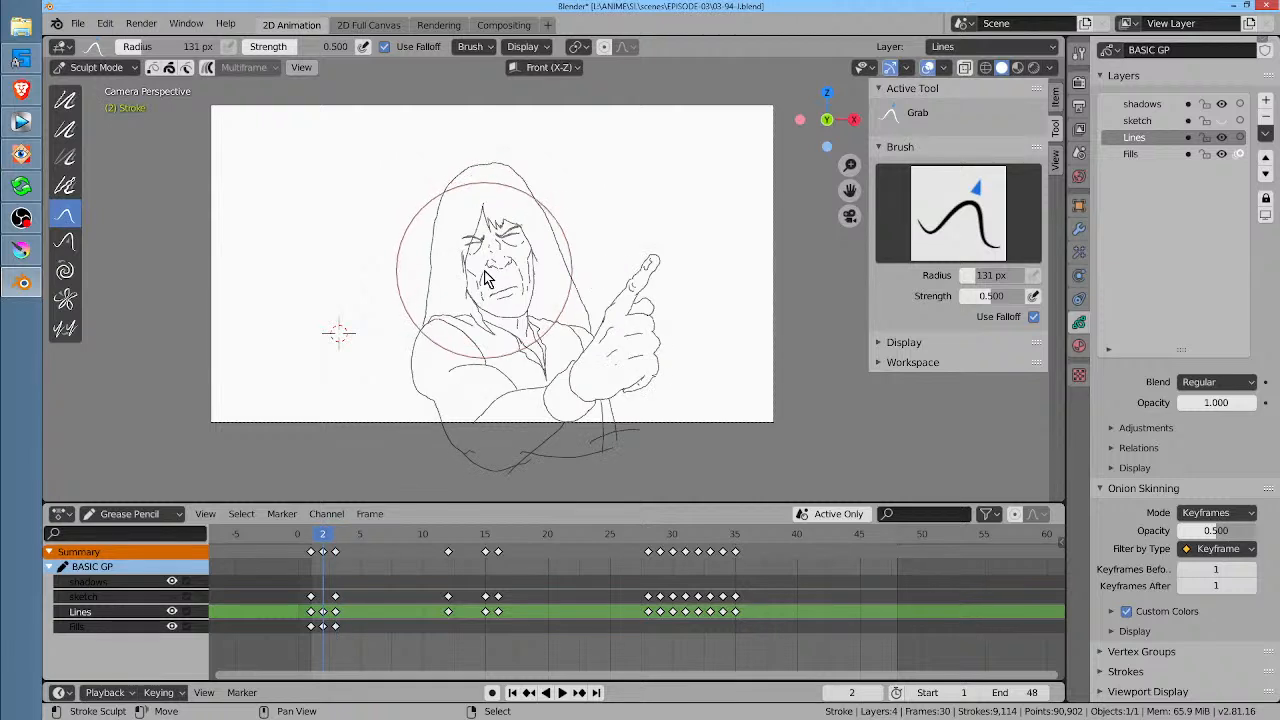
Step: Nudge the left brow and cheek side of the face on frame 2 outward, and check against frames 1 and 3
{"action": "left_click_drag", "start_coordinate": [455, 248], "coordinate": [521, 285]}
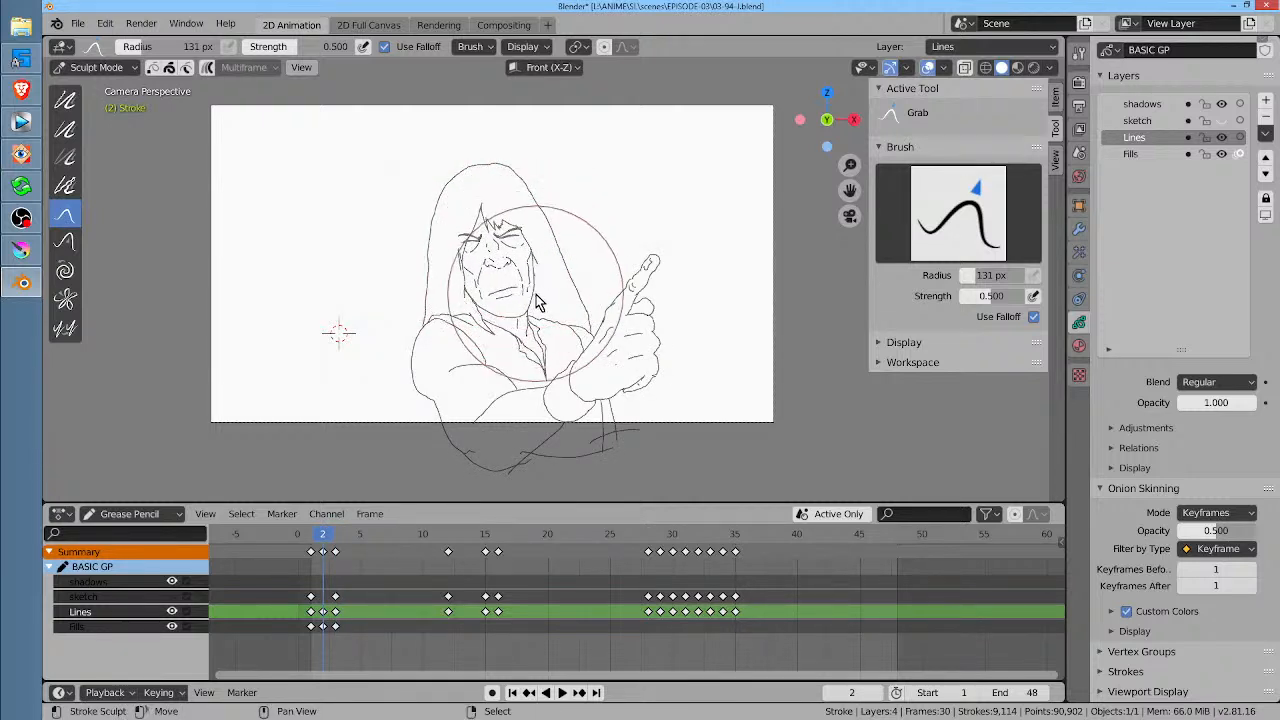
{"action": "key", "text": "Left"}
{"action": "key", "text": "Right"}
{"action": "key", "text": "Right"}
{"action": "key", "text": "Left"}
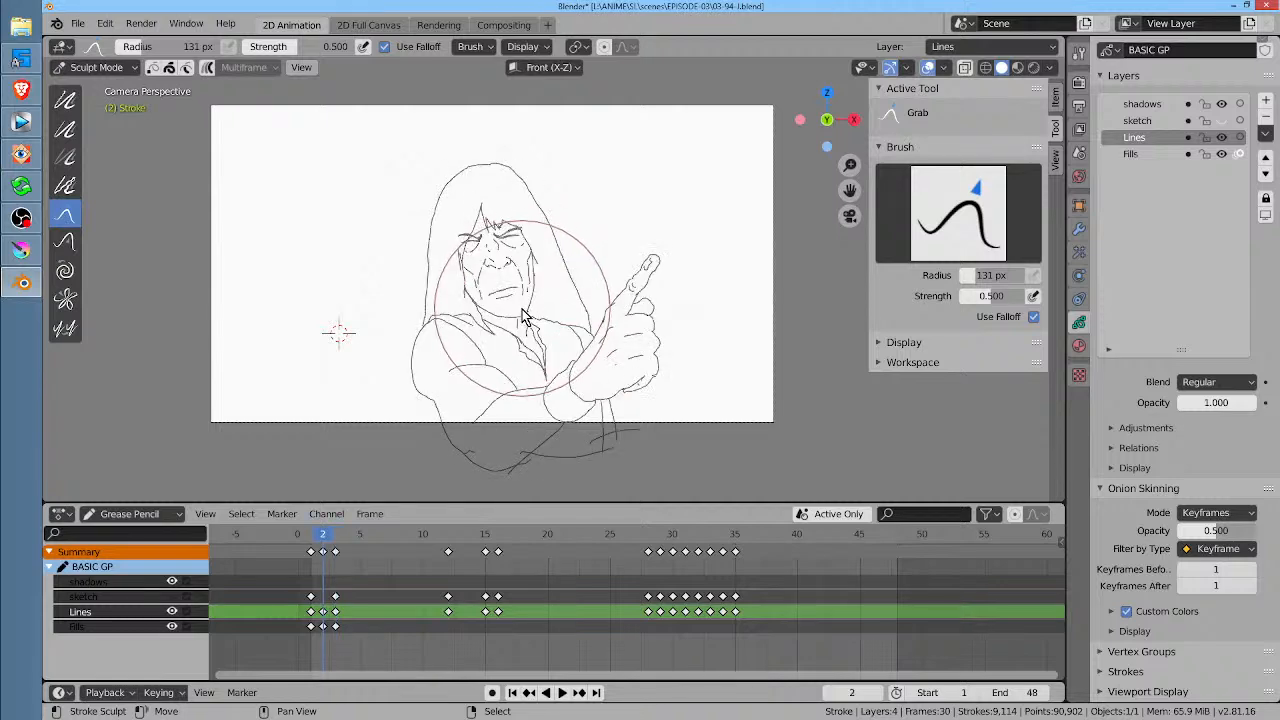
Step: Step repeatedly through frames 1 to 3 and onward to frame 12 to examine the flow of the head and arm motion
{"action": "key", "text": "Right"}
{"action": "key", "text": "Left"}
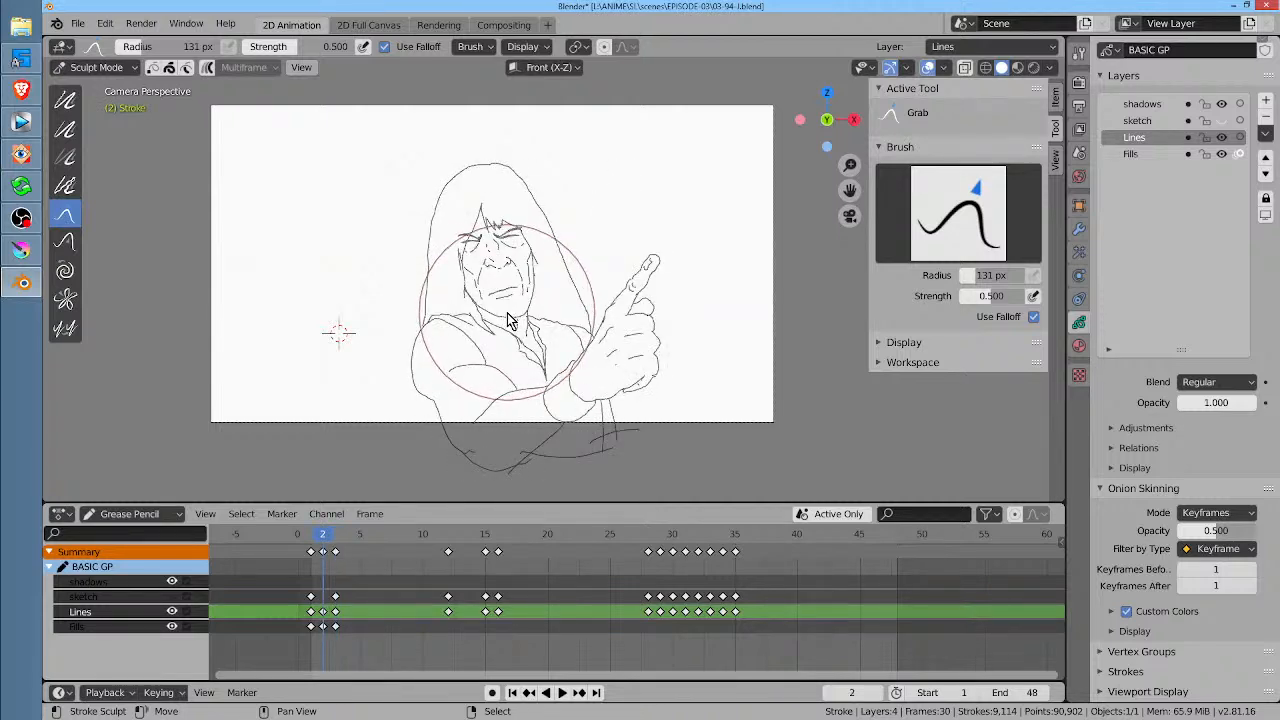
{"action": "key", "text": "Left"}
{"action": "key", "text": "Right"}
{"action": "key", "text": "Right"}
{"action": "key", "text": "Left"}
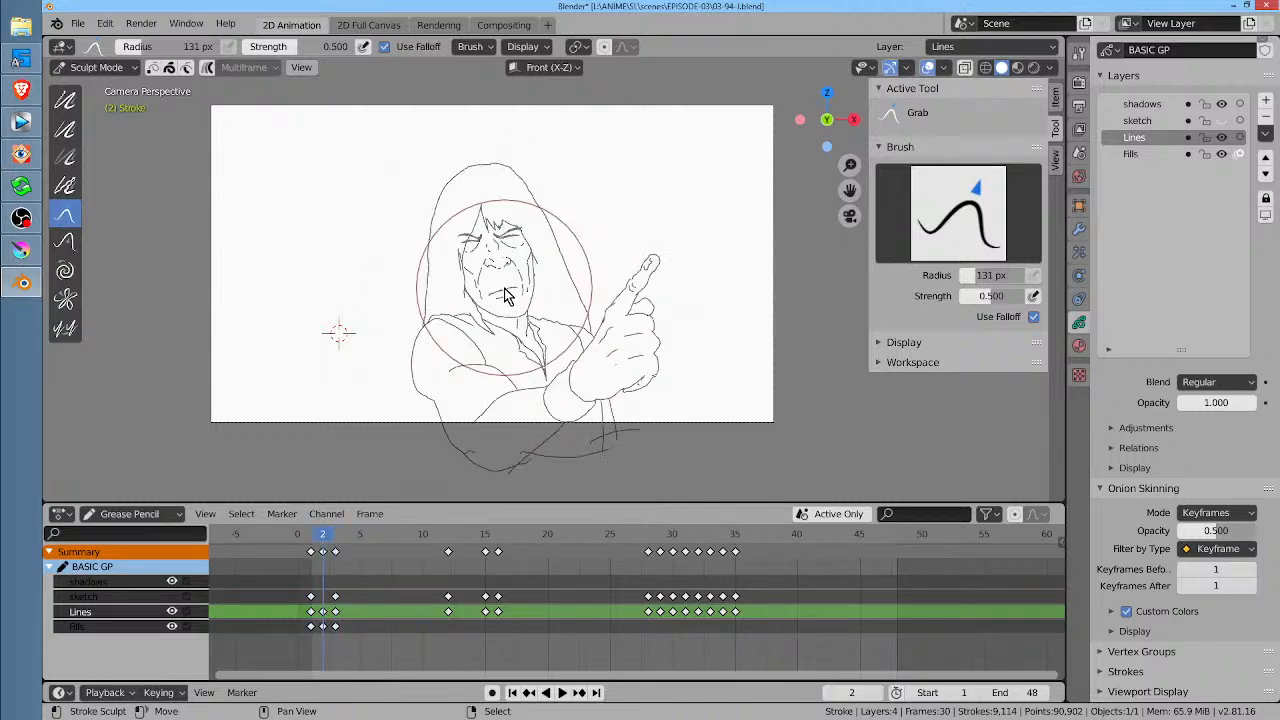
{"action": "key", "text": "Left"}
{"action": "key", "text": "Left"}
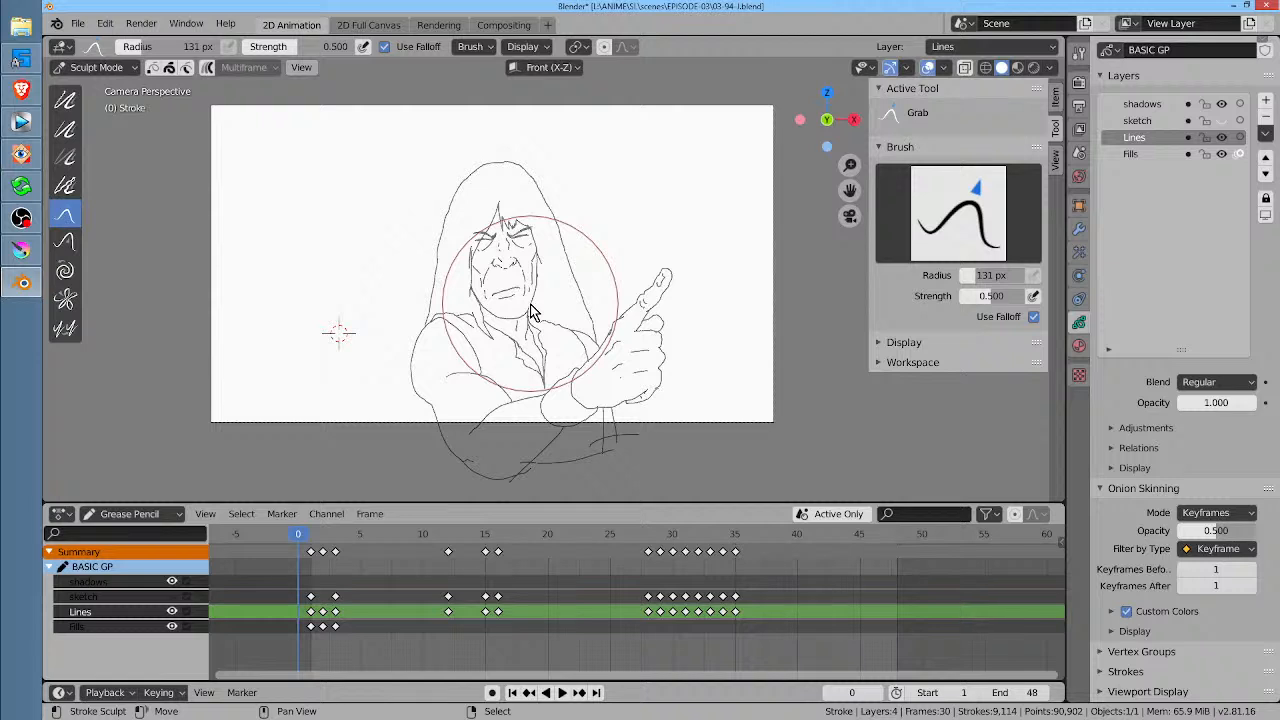
{"action": "key", "text": "Right"}
{"action": "key", "text": "Right"}
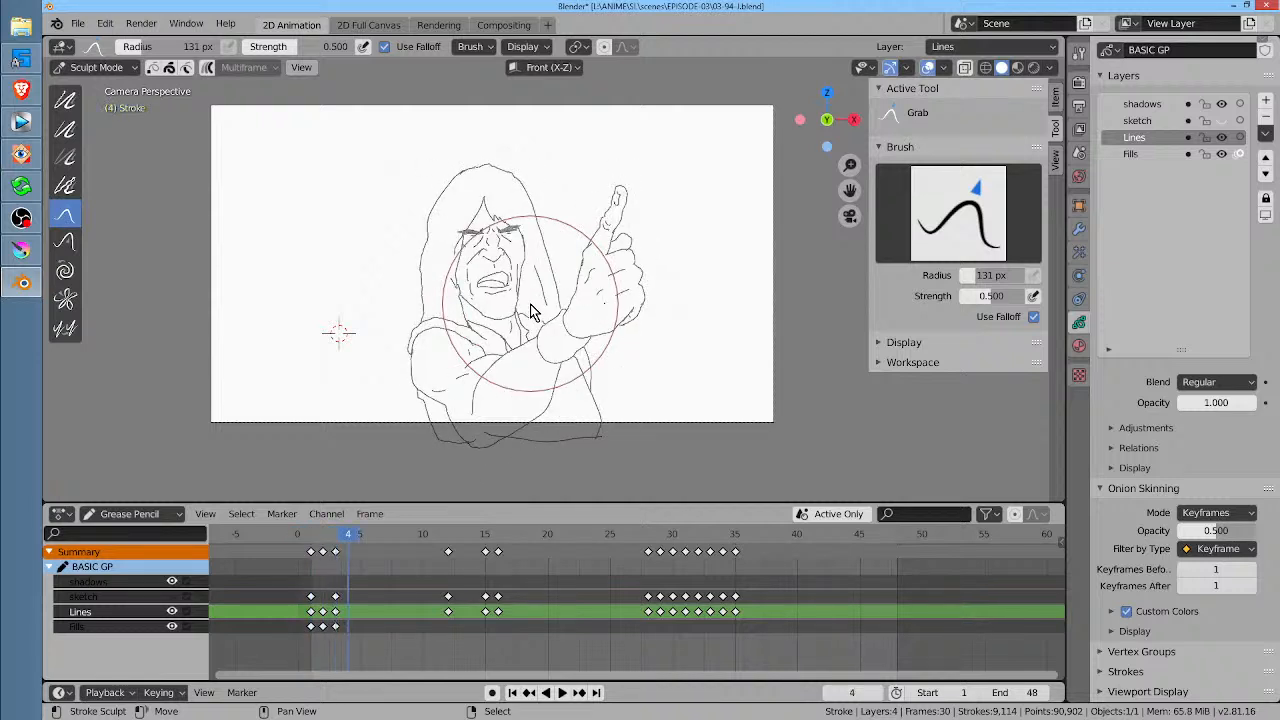
{"action": "key", "text": "Right"}
{"action": "key", "text": "Right"}
{"action": "key", "text": "Right"}
{"action": "key", "text": "Right"}
{"action": "key", "text": "Right"}
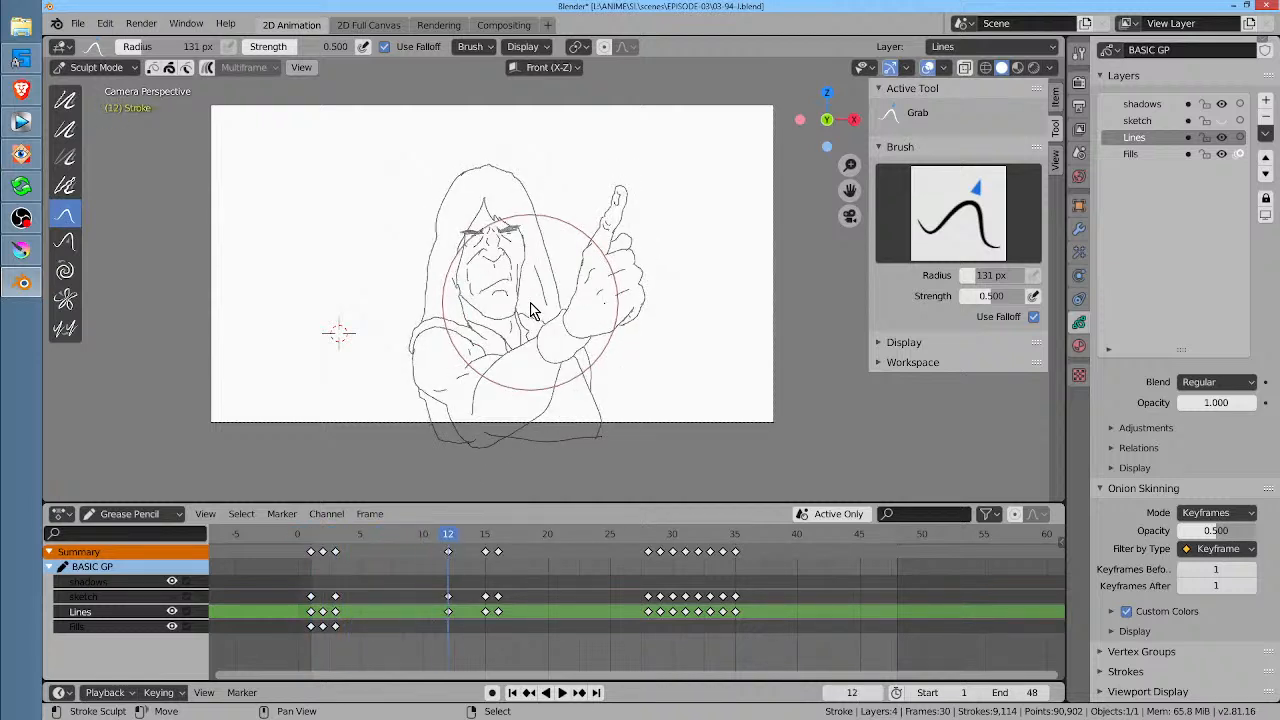
Step: Switch to Draw mode on frame 1 and erase the character's mouth lines from the Lines layer
{"action": "left_click", "coordinate": [310, 535]}
{"action": "scroll", "coordinate": [540, 252], "scroll_direction": "up", "scroll_amount": 3}
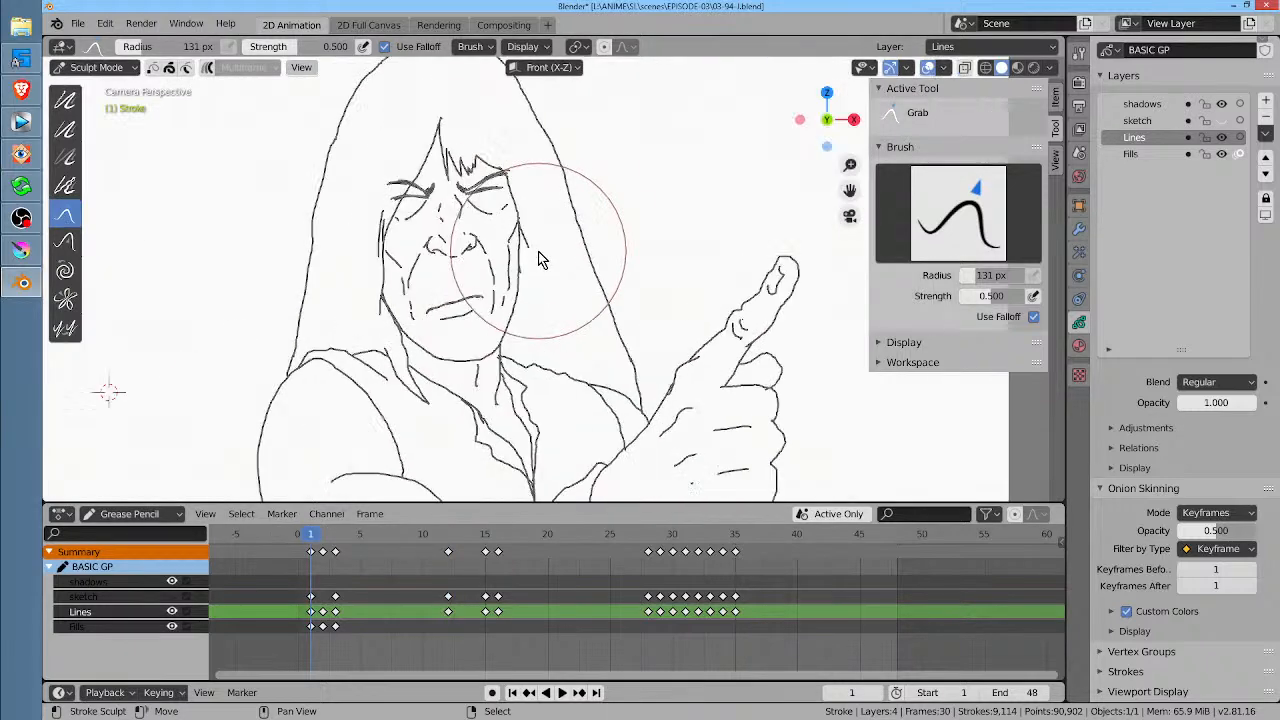
{"action": "middle_click_drag", "start_coordinate": [540, 254], "coordinate": [630, 270], "text": "shift"}
{"action": "scroll", "coordinate": [634, 223], "scroll_direction": "up", "scroll_amount": 1}
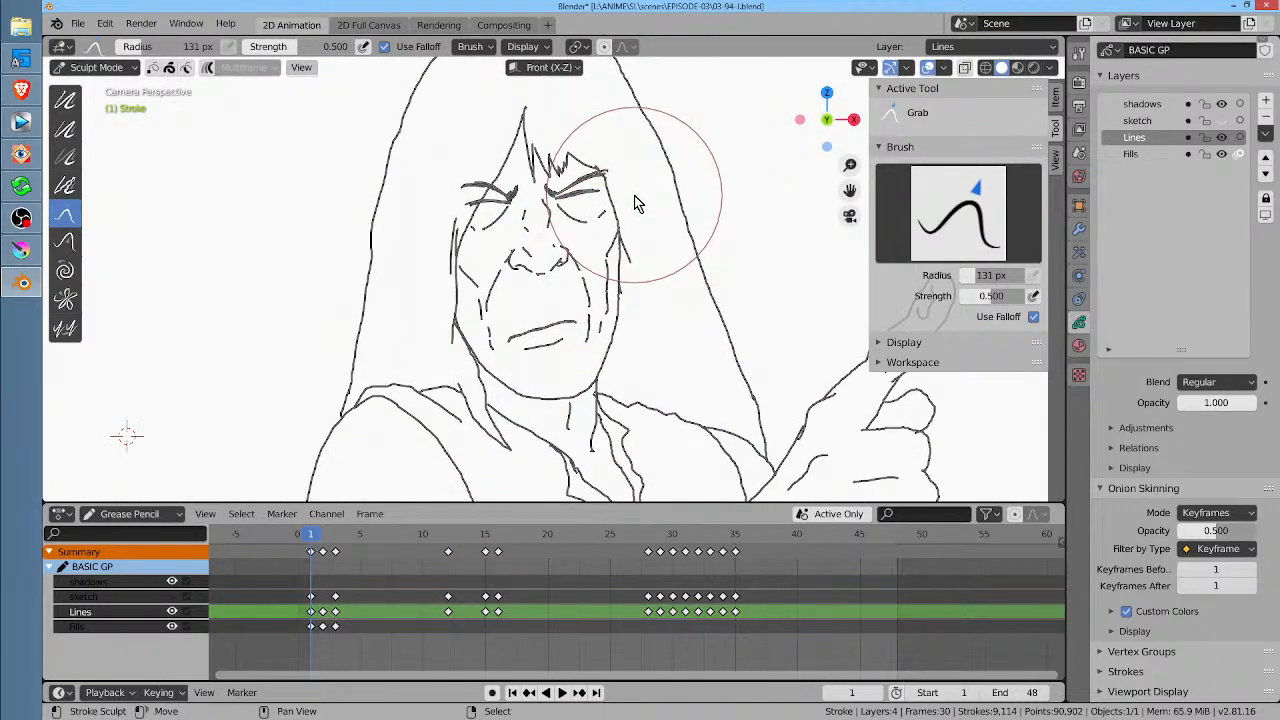
{"action": "key", "text": "ctrl+Tab"}
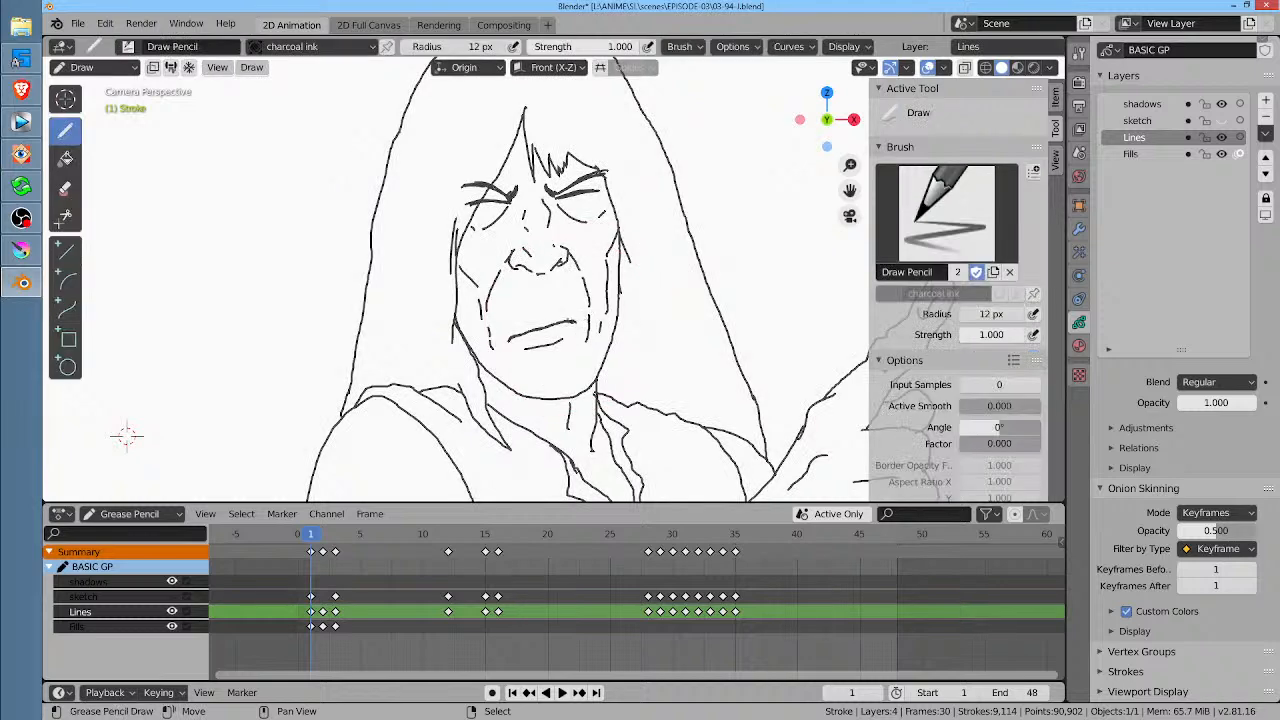
{"action": "mouse_move", "coordinate": [575, 320]}
{"action": "left_mouse_down", "text": "ctrl"}
{"action": "mouse_move", "coordinate": [527, 333]}
{"action": "mouse_move", "coordinate": [549, 348]}
{"action": "left_mouse_up", "text": "ctrl"}
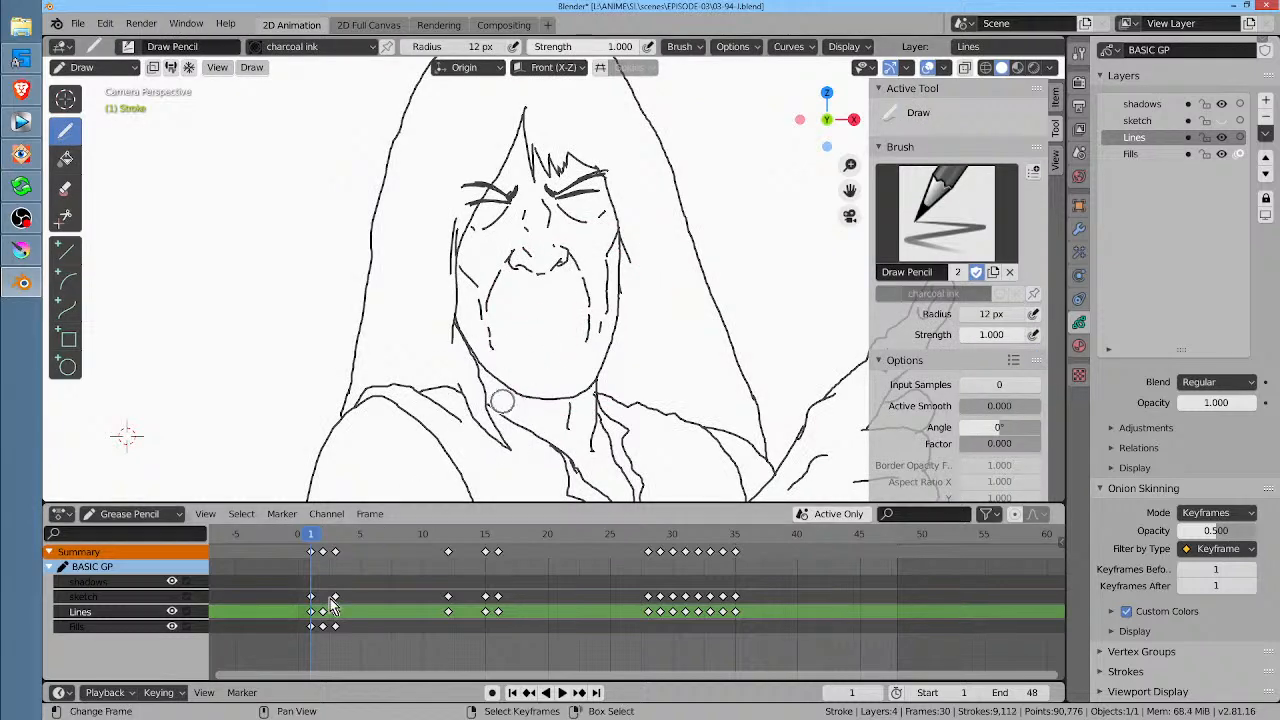
Step: Erase the mouth lines on frame 2, and check the face against the neighbouring frames by briefly showing Lines onion skinning
{"action": "left_click", "coordinate": [320, 540]}
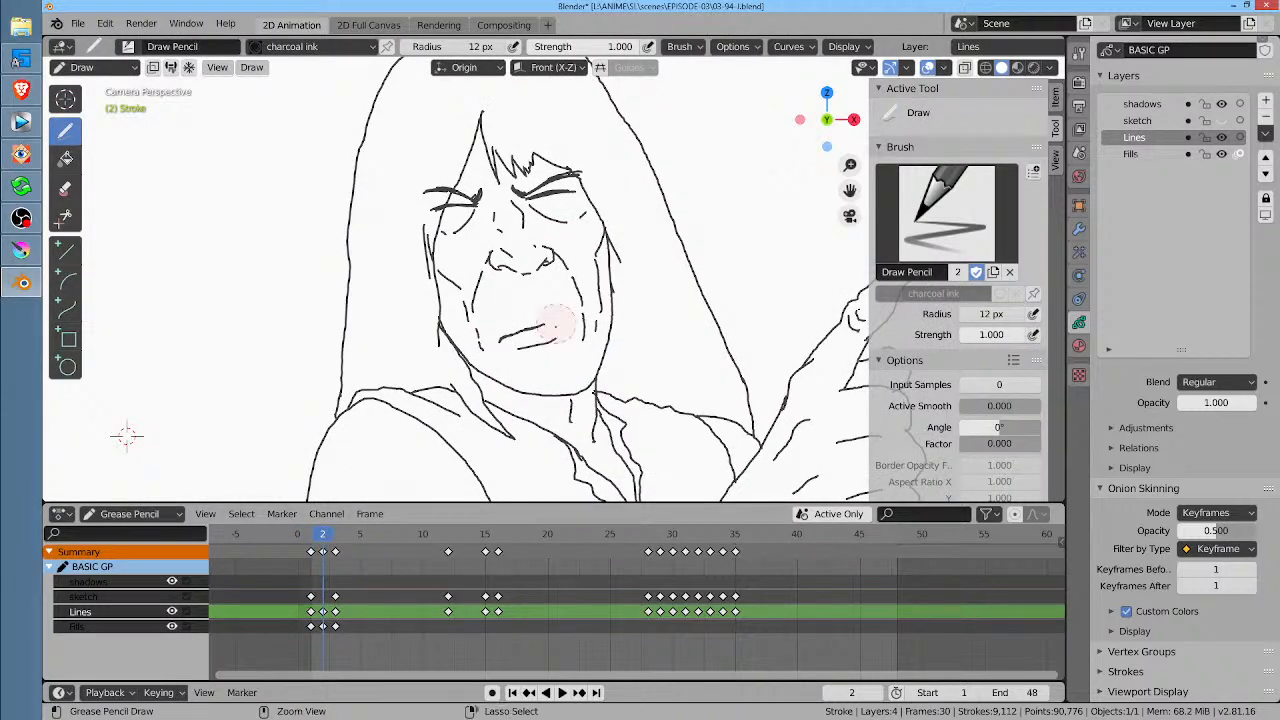
{"action": "left_click", "coordinate": [335, 540]}
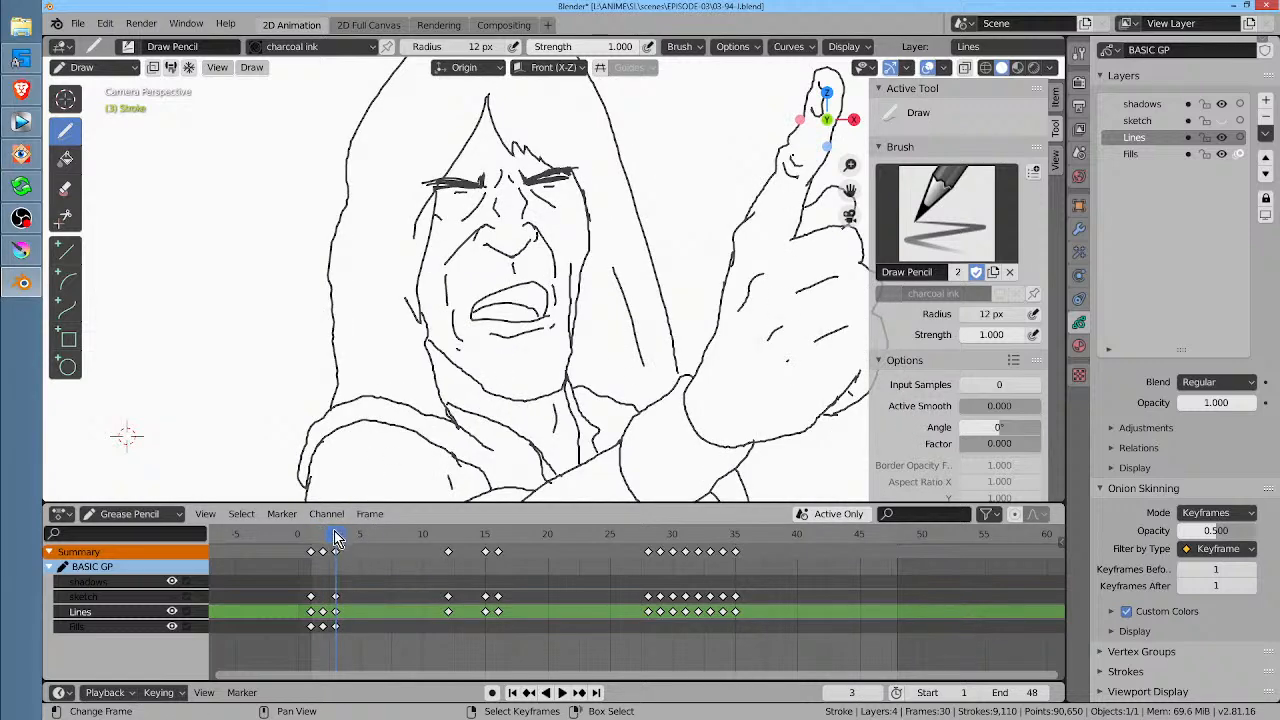
{"action": "left_click", "coordinate": [322, 540]}
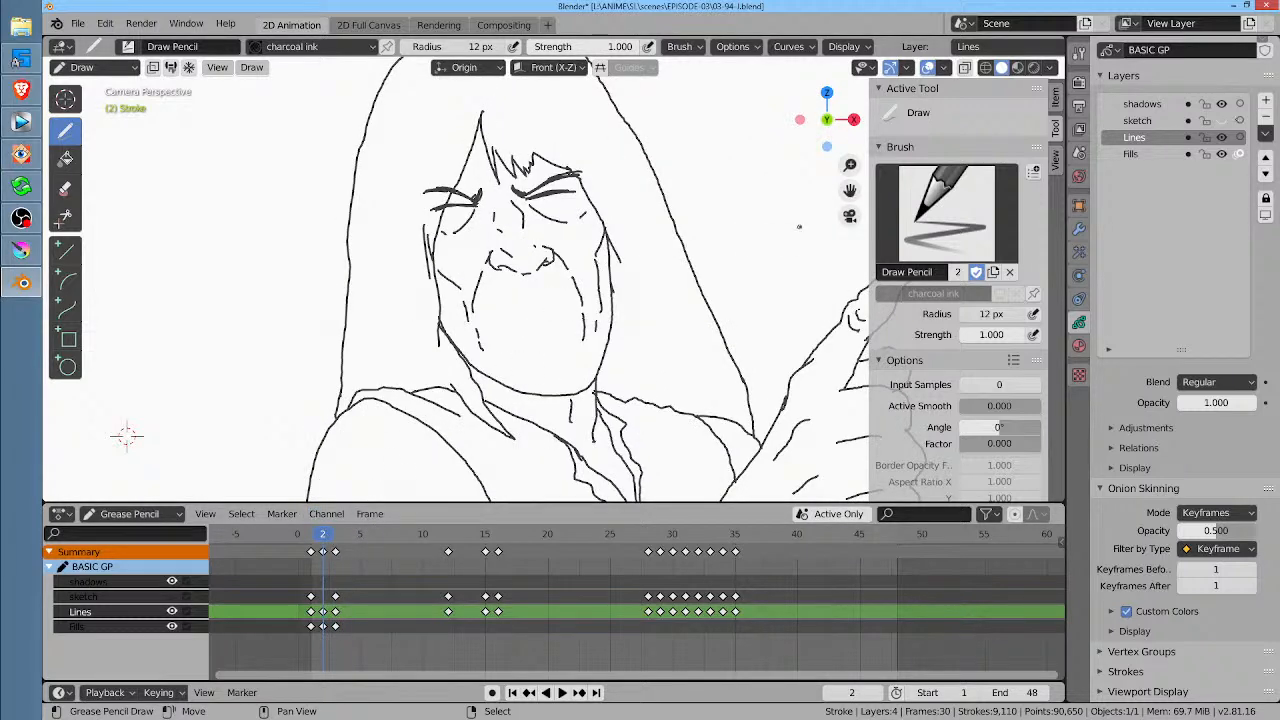
{"action": "left_click", "coordinate": [1240, 137]}
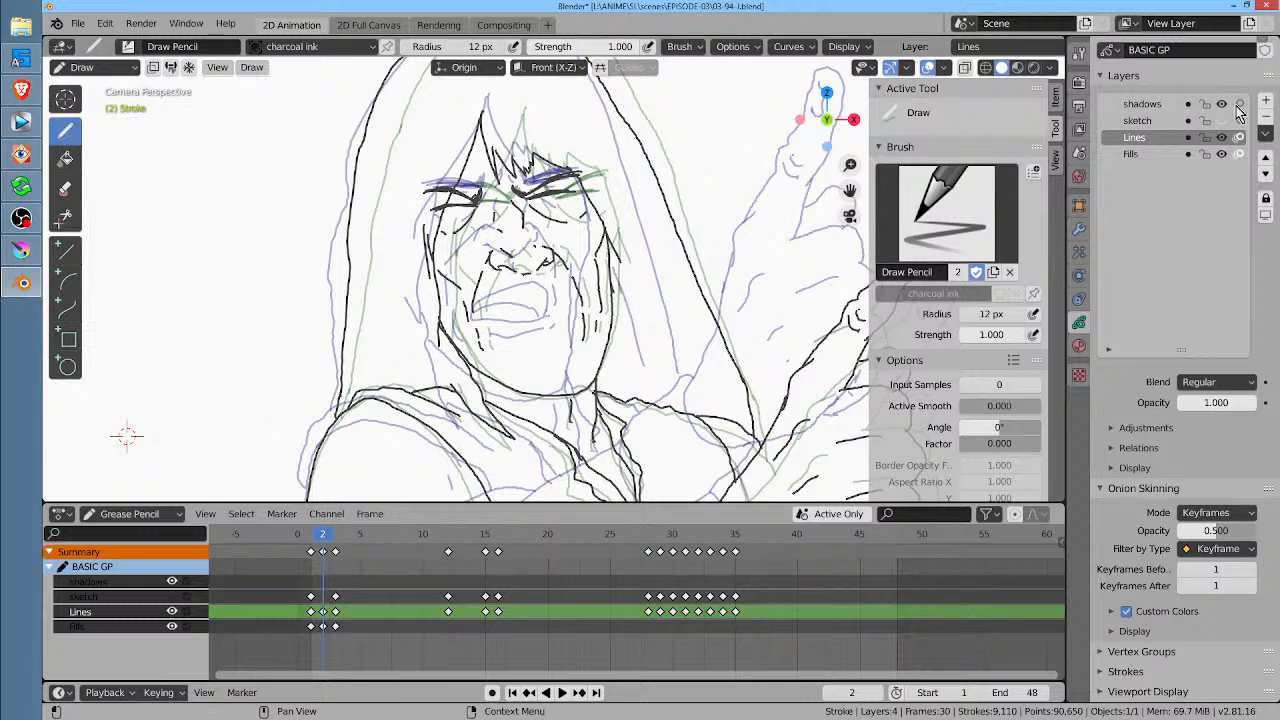
{"action": "left_click", "coordinate": [1240, 137]}
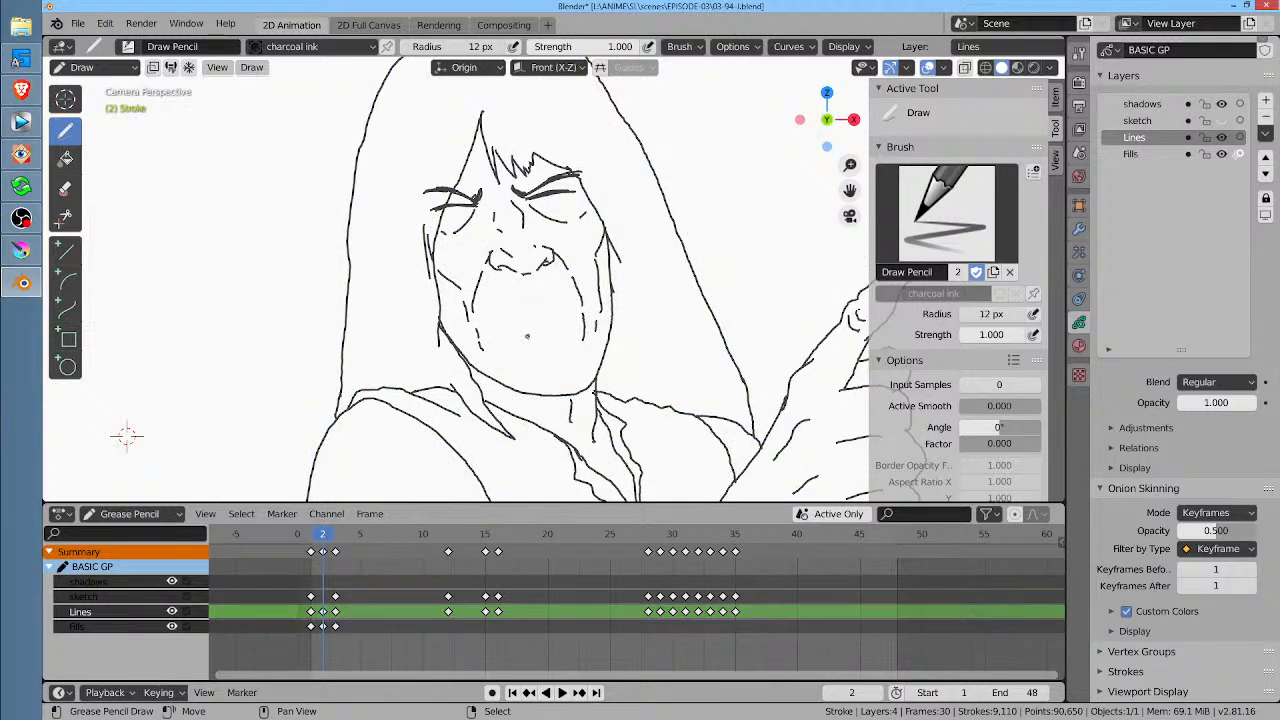
Step: Redraw the mouth on frame 2 as a closed, downturned line, comparing it with the open mouth on frame 3
{"action": "key", "text": "Right"}
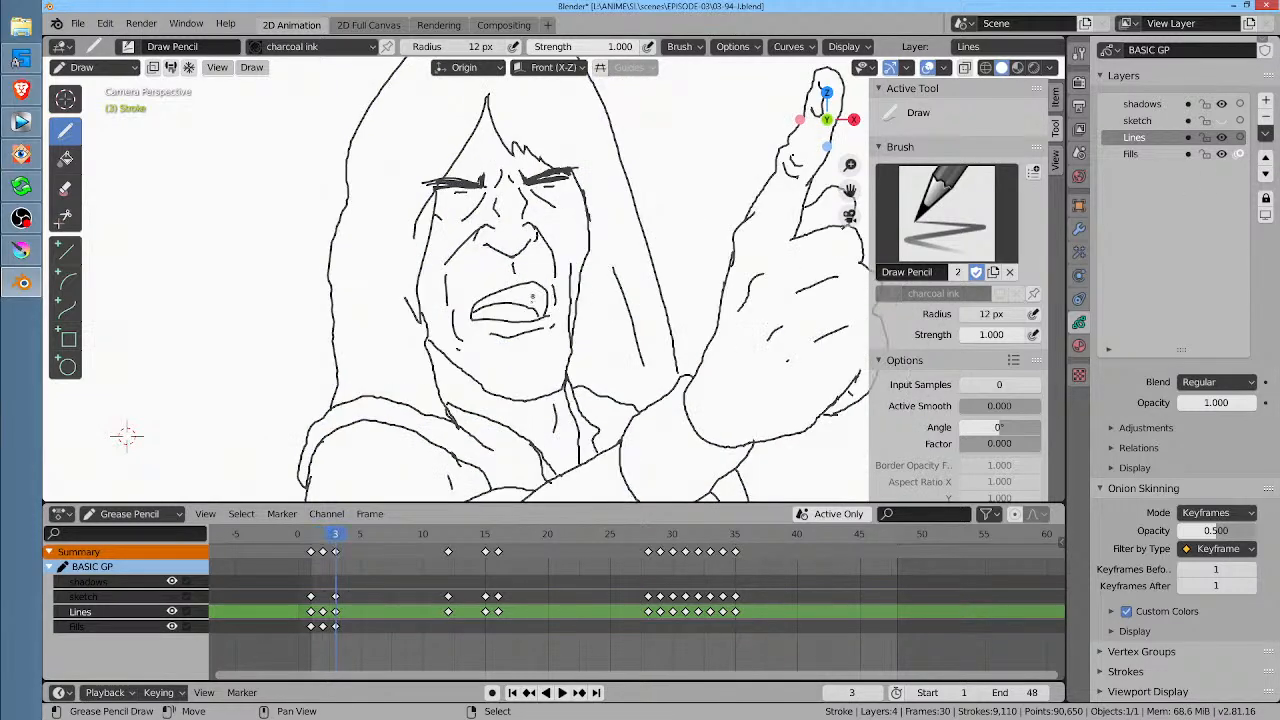
{"action": "key", "text": "Left"}
{"action": "key", "text": "Right"}
{"action": "key", "text": "Left"}
{"action": "key", "text": "Right"}
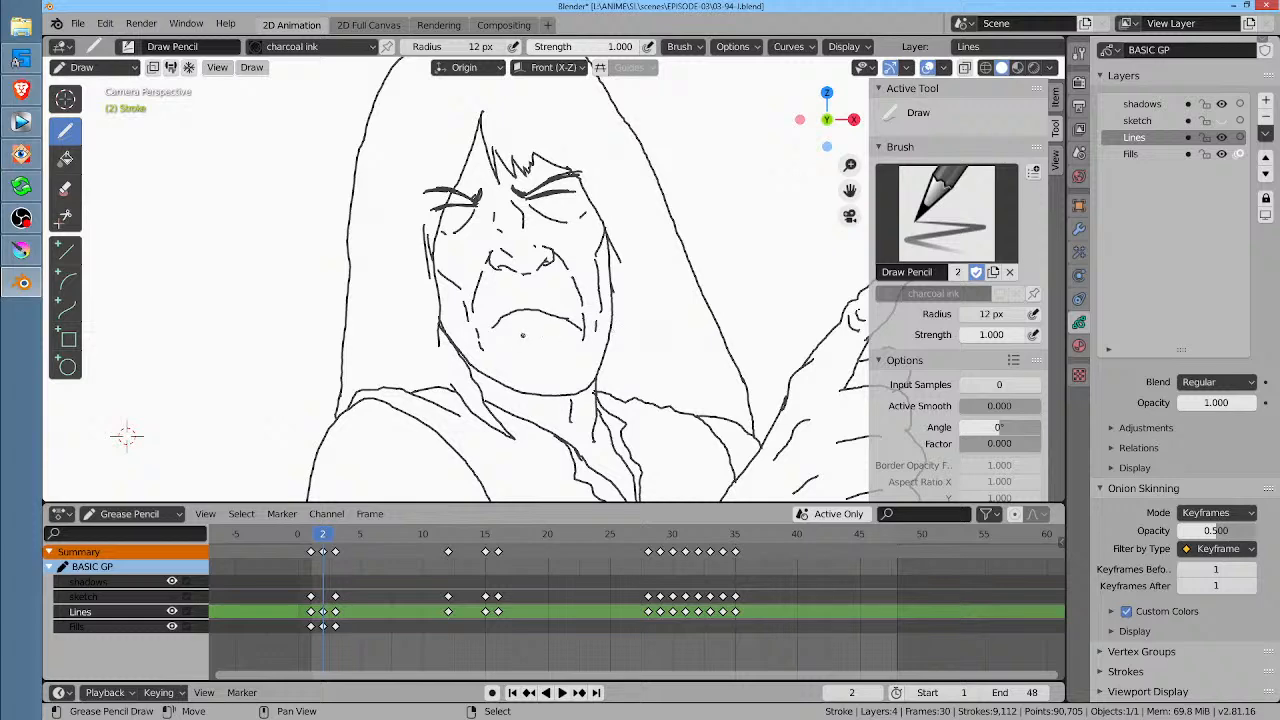
Step: Draw a closed frowning mouth with a short lower-lip line on frame 1, and compare it with frames 2 and 3
{"action": "key", "text": "Left"}
{"action": "key", "text": "Right"}
{"action": "key", "text": "Right"}
{"action": "key", "text": "Left"}
{"action": "key", "text": "Left"}
{"action": "key", "text": "Right"}
{"action": "key", "text": "Left"}
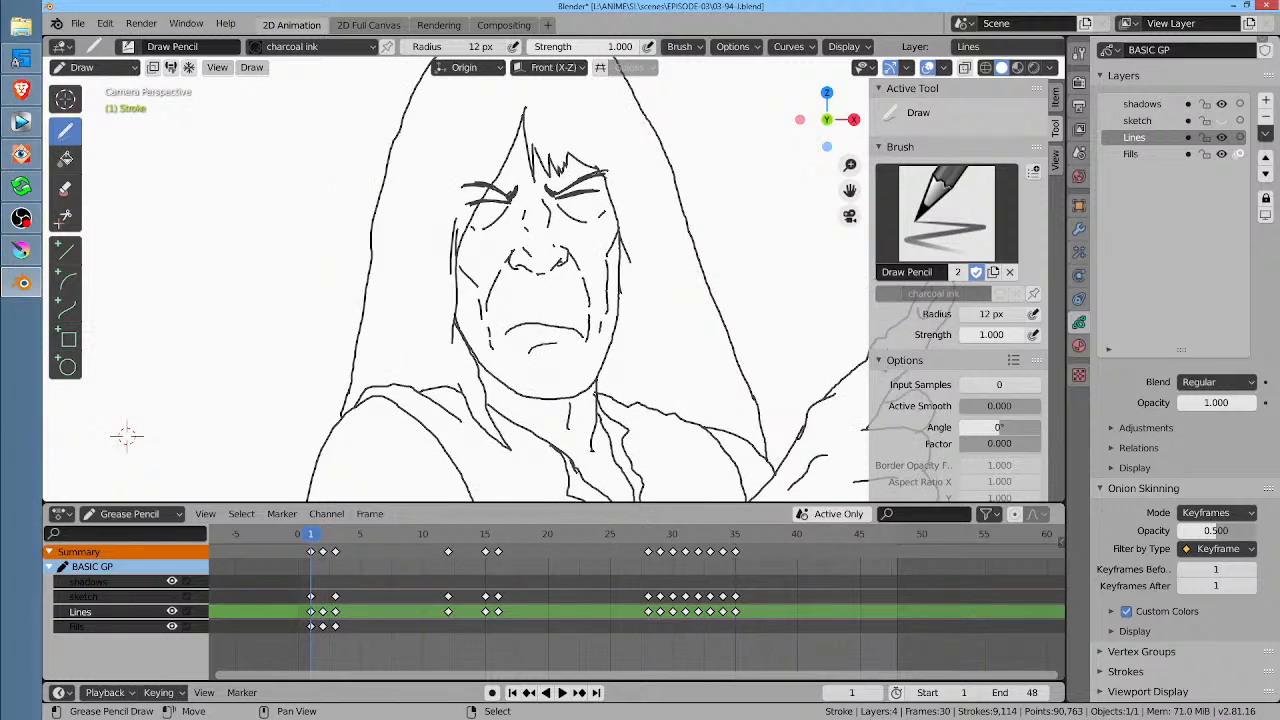
{"action": "key", "text": "Right"}
{"action": "key", "text": "Right"}
Step: Play the animation from frame 1 several times to examine how the redrawn mouths and head movement flow
{"action": "scroll", "coordinate": [677, 376], "scroll_direction": "down", "scroll_amount": 6}
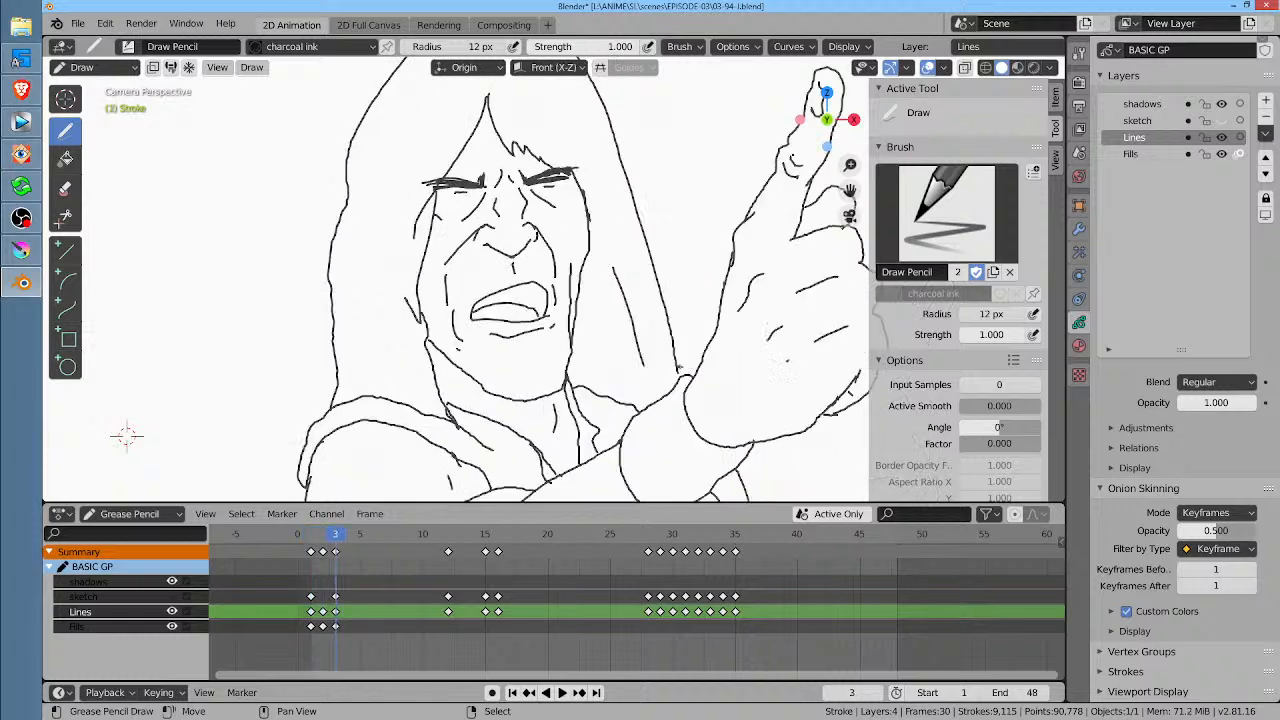
{"action": "left_click", "coordinate": [313, 535]}
{"action": "key", "text": "space"}
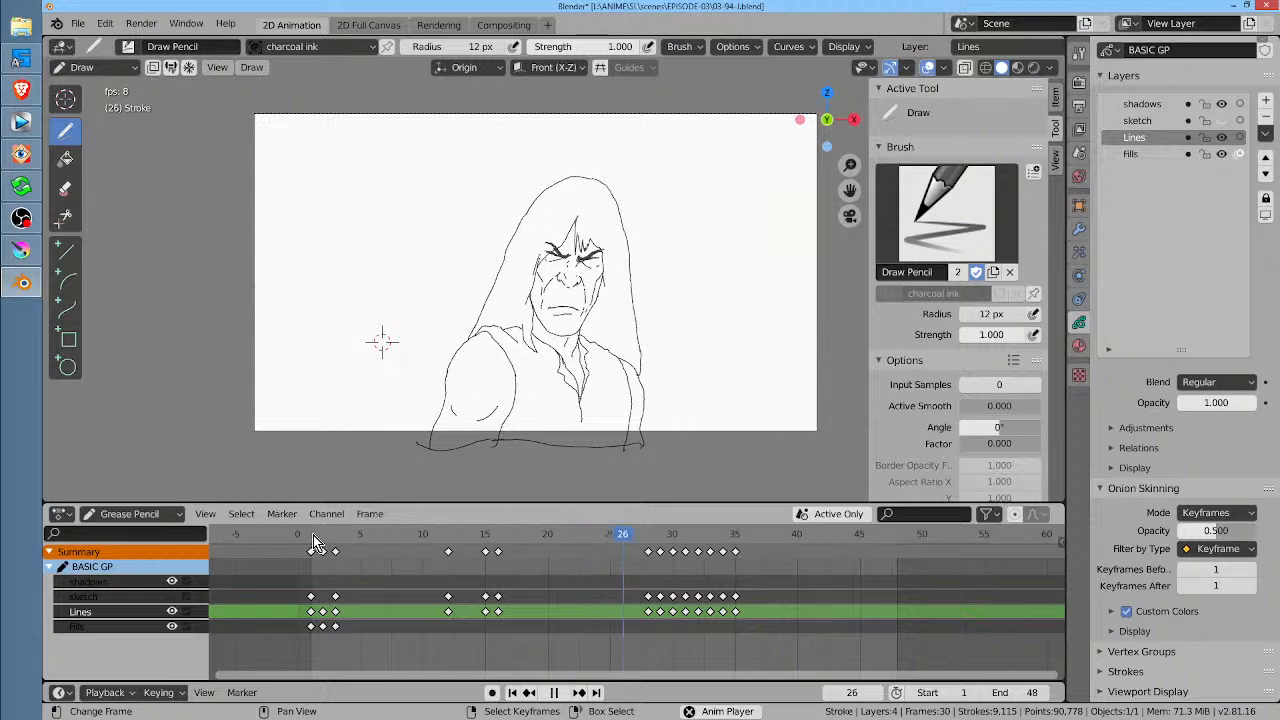
{"action": "key", "text": "space"}
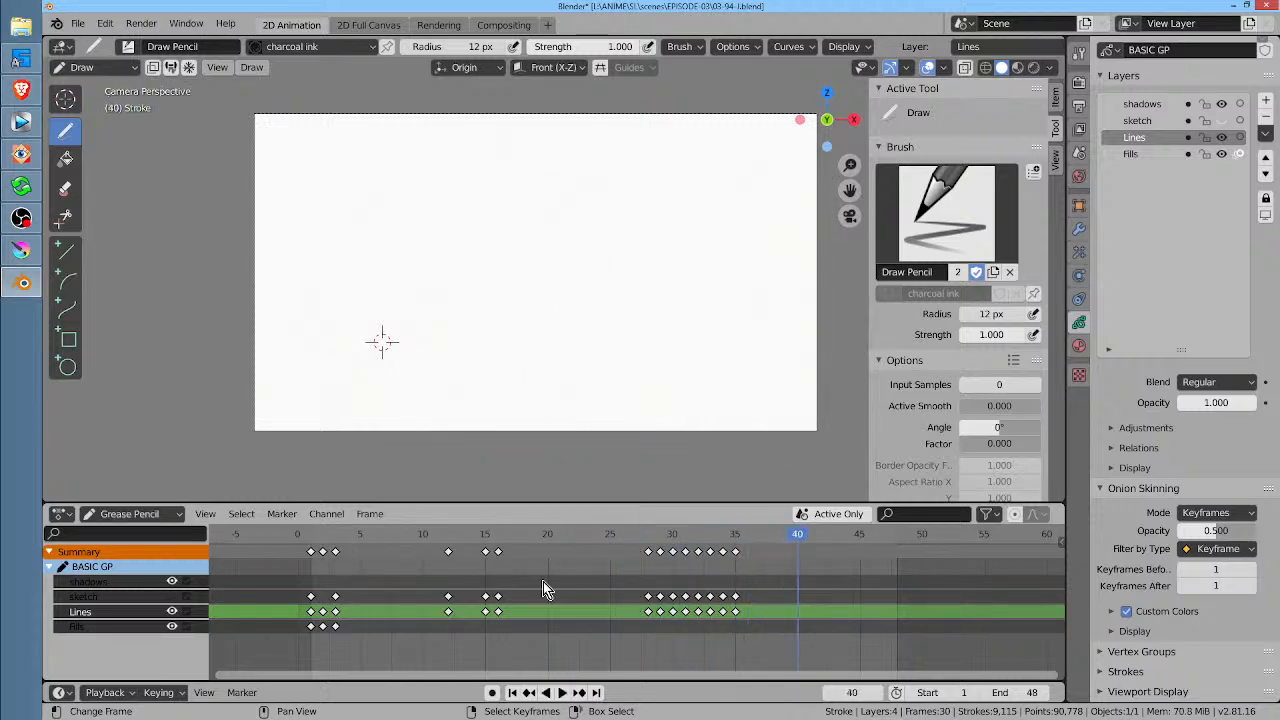
{"action": "left_click", "coordinate": [316, 540]}
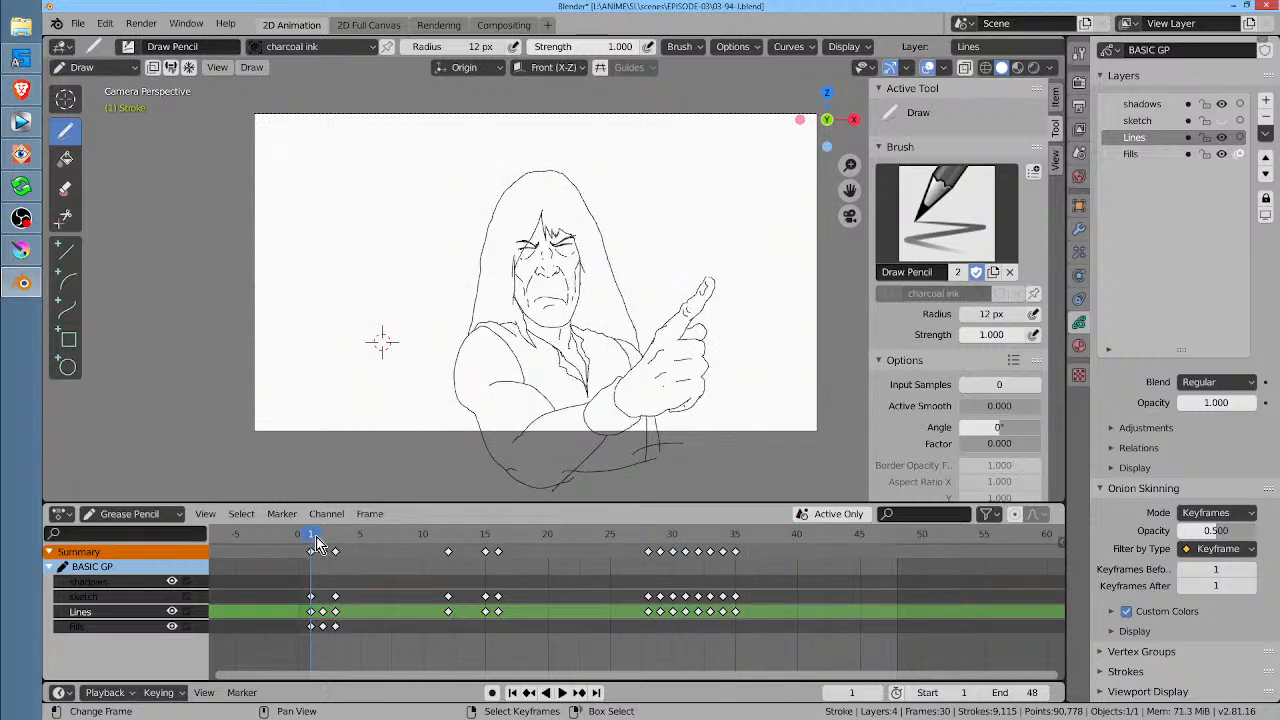
{"action": "key", "text": "space"}
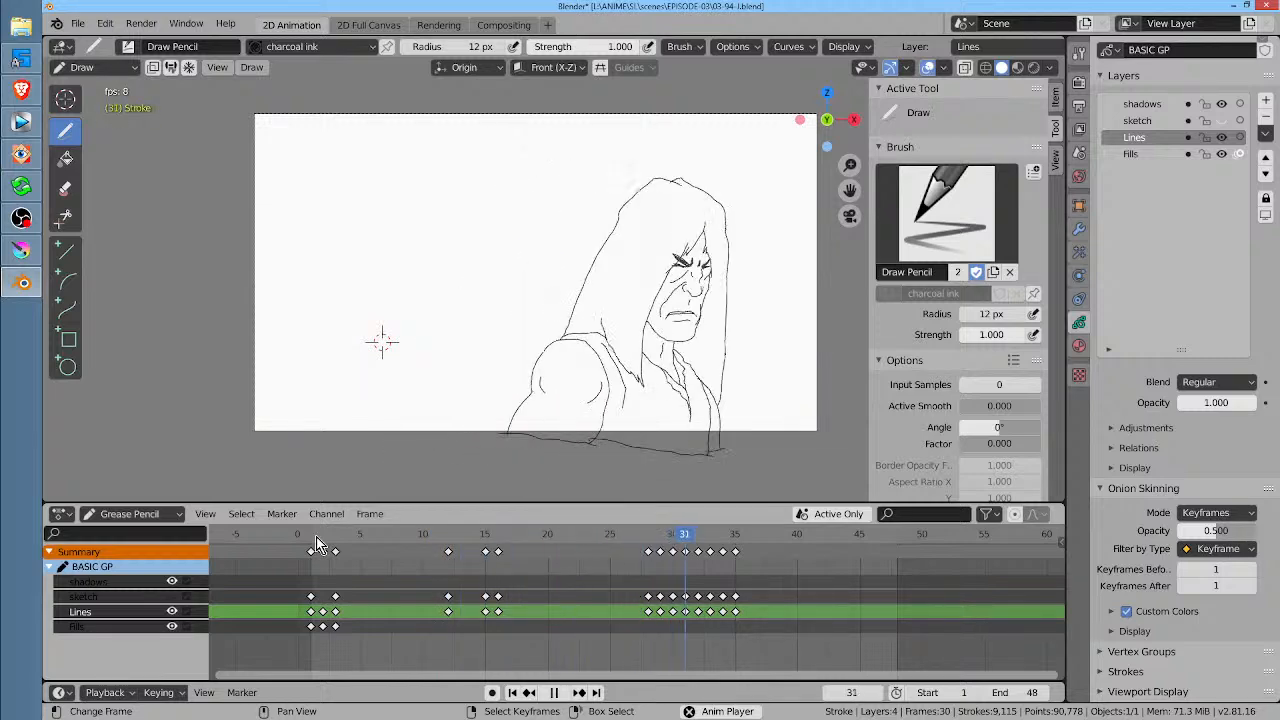
{"action": "key", "text": "space"}
{"action": "left_click", "coordinate": [312, 540]}
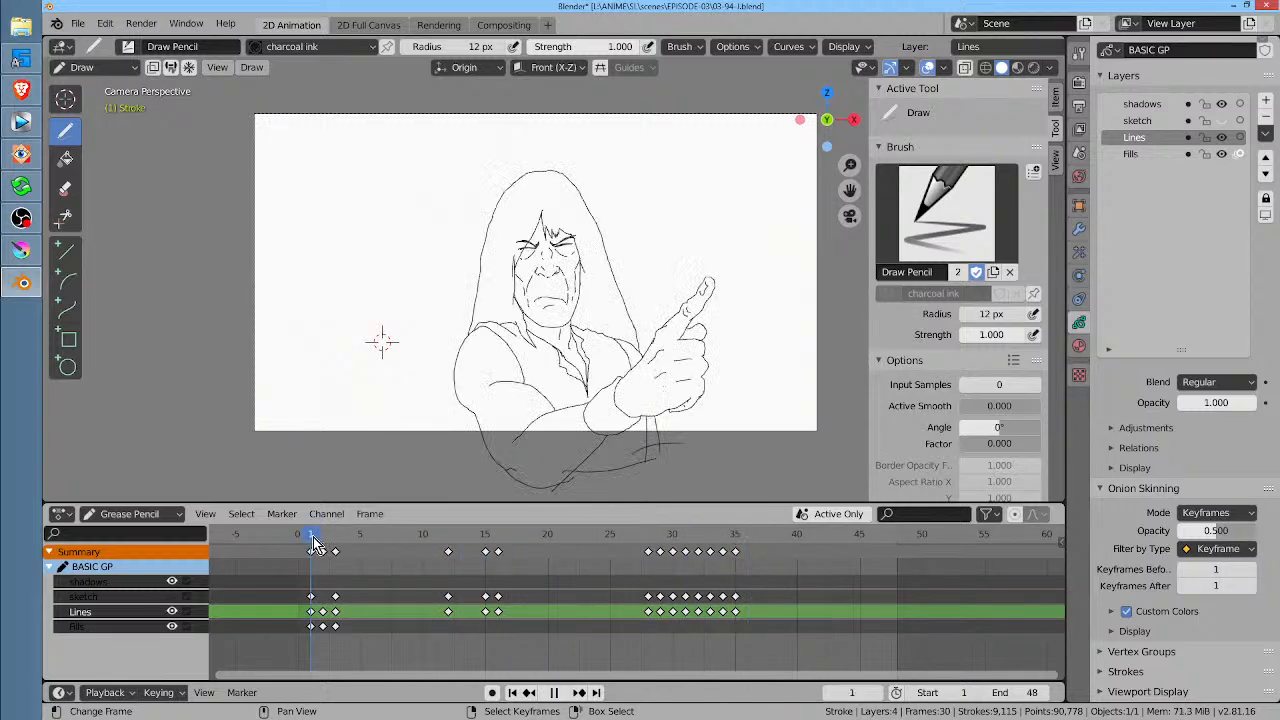
{"action": "key", "text": "space"}
{"action": "key", "text": "Escape"}
Step: Reshape the upper hair and head outline on frame 2 with the Grab brush in Sculpt Mode
{"action": "left_click", "coordinate": [324, 539]}
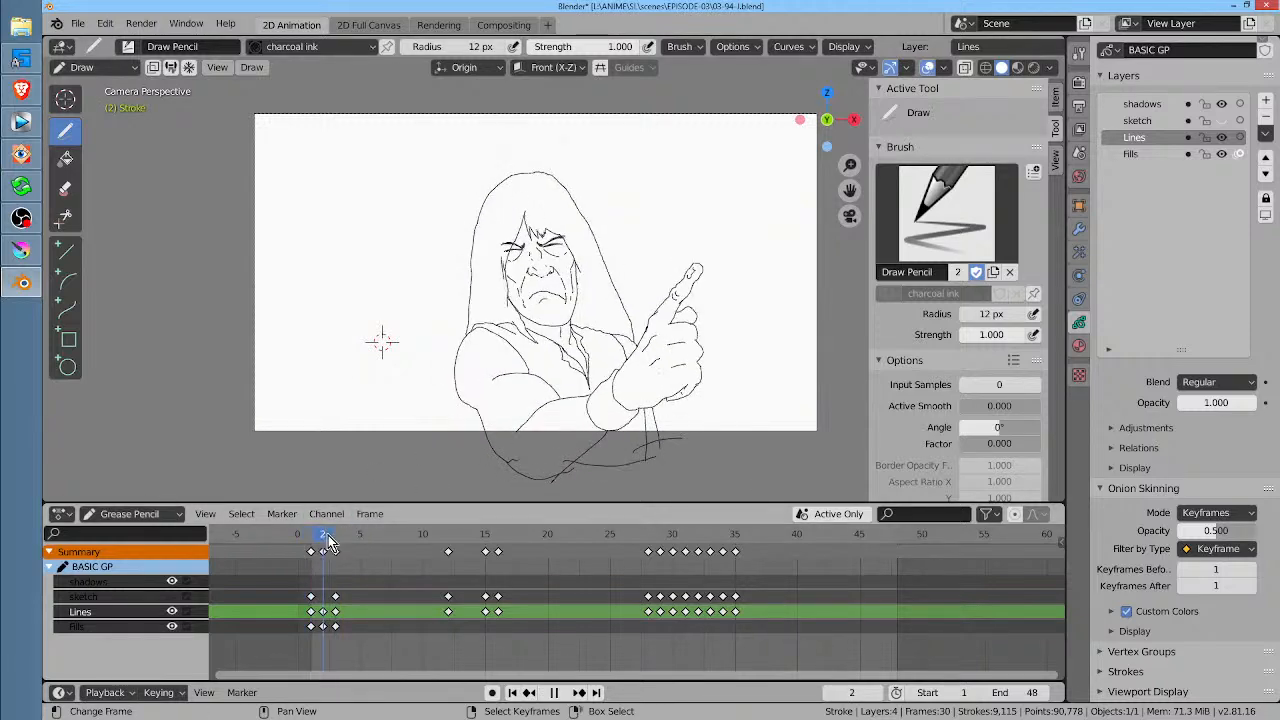
{"action": "middle_click_drag", "start_coordinate": [549, 268], "coordinate": [551, 276], "text": "shift"}
{"action": "key", "text": "ctrl+Tab"}
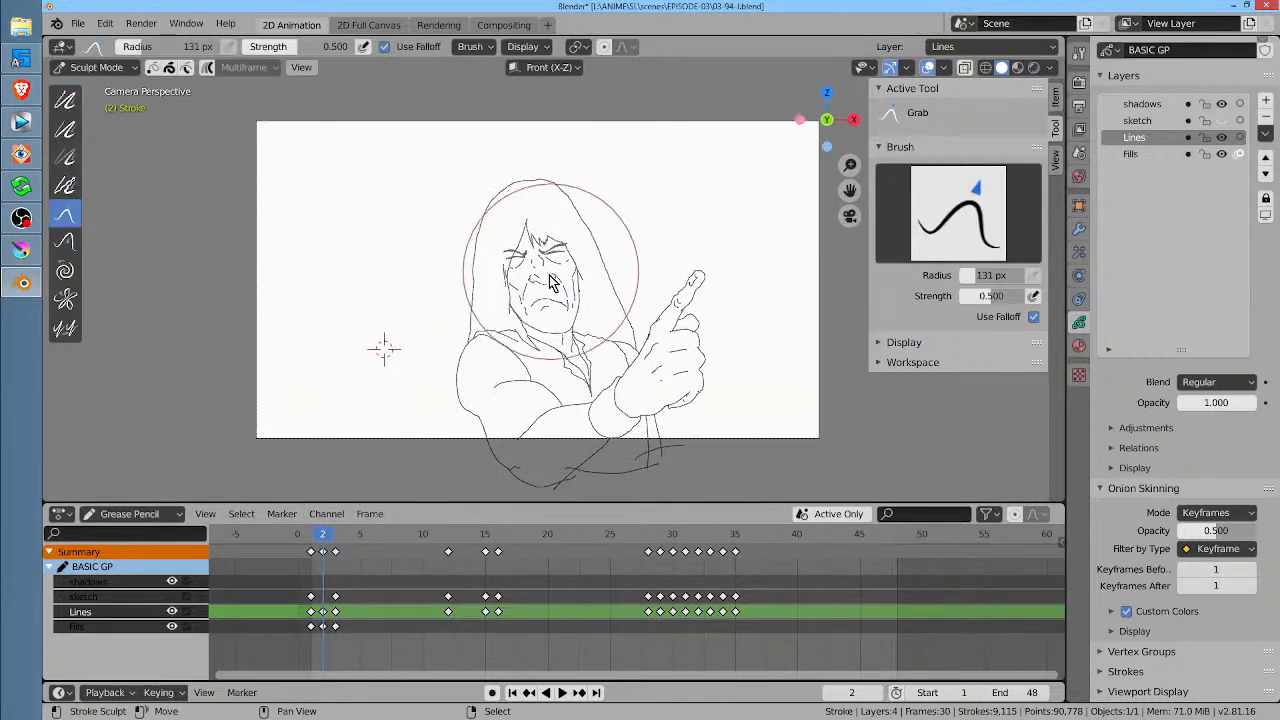
{"action": "left_click_drag", "start_coordinate": [517, 280], "coordinate": [520, 281]}
{"action": "mouse_move", "coordinate": [509, 237]}
{"action": "left_mouse_down"}
{"action": "mouse_move", "coordinate": [491, 209]}
{"action": "mouse_move", "coordinate": [597, 203]}
{"action": "mouse_move", "coordinate": [549, 172]}
{"action": "mouse_move", "coordinate": [572, 204]}
{"action": "left_mouse_up"}
{"action": "left_click_drag", "start_coordinate": [482, 182], "coordinate": [503, 190]}
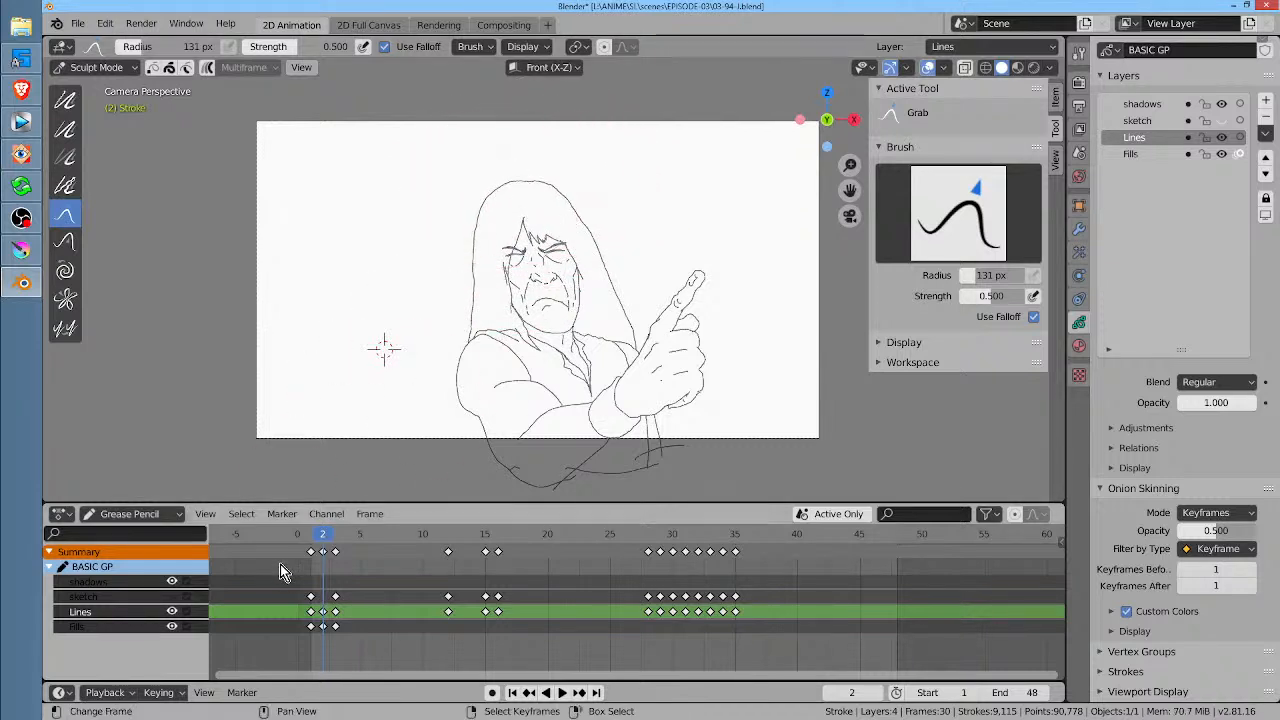
Step: Play the animation again from frame 1 to check the reshaped hair on frame 2 in motion
{"action": "key", "text": "space"}
{"action": "key", "text": "space"}
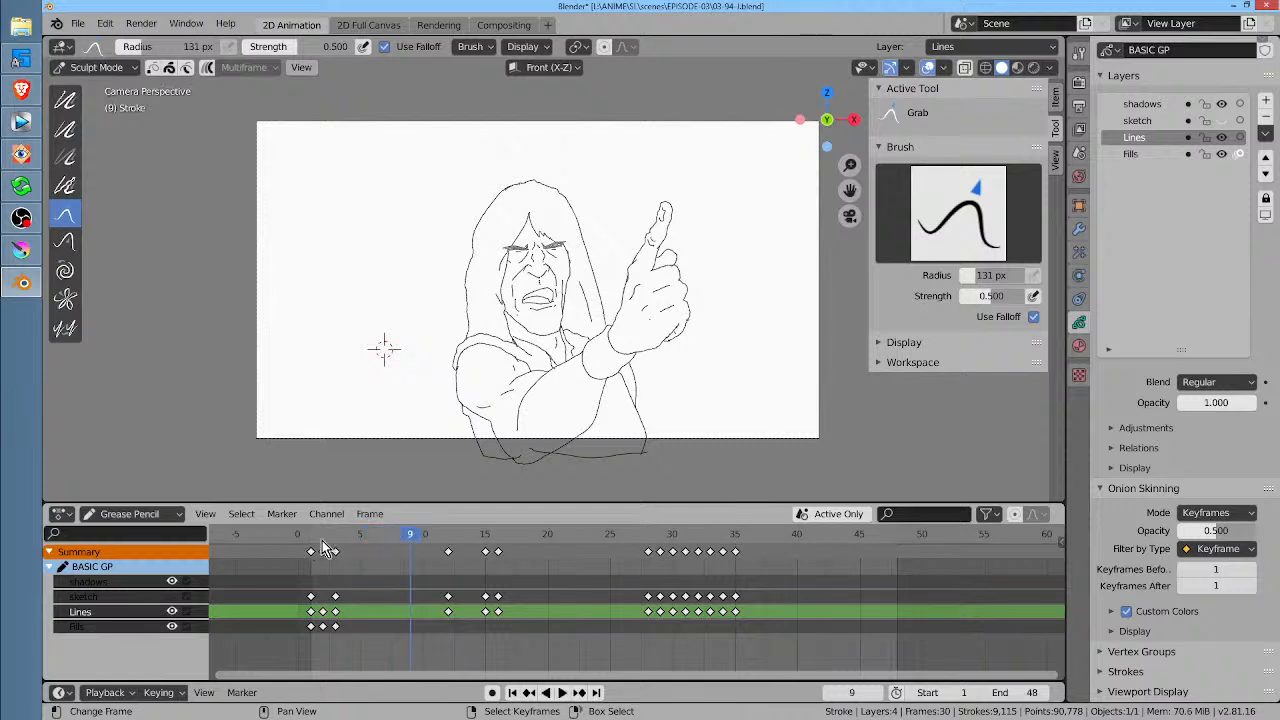
{"action": "left_click", "coordinate": [311, 538]}
{"action": "key", "text": "space"}
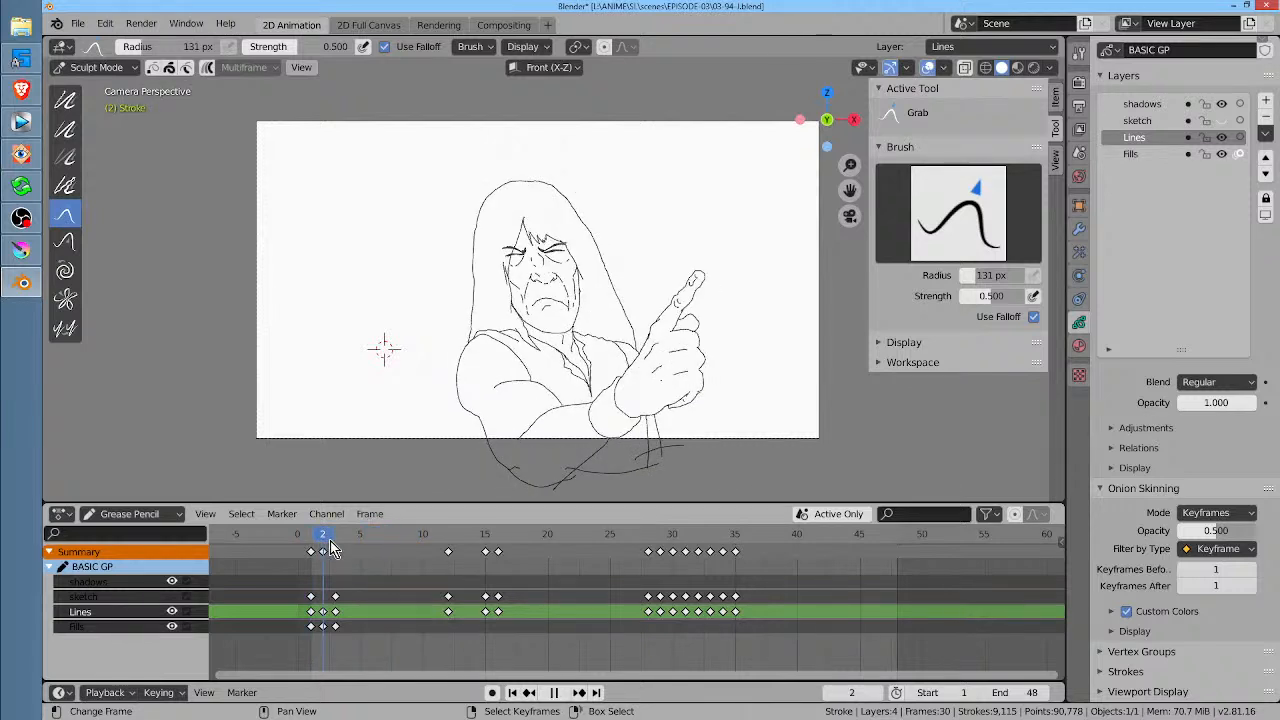
Step: Adjust the top of the hair on frame 2, and grab the crown of the hair outward on frame 3
{"action": "left_click_drag", "start_coordinate": [330, 540], "coordinate": [327, 543]}
{"action": "mouse_move", "coordinate": [397, 212]}
{"action": "left_mouse_down"}
{"action": "mouse_move", "coordinate": [436, 211]}
{"action": "mouse_move", "coordinate": [478, 170]}
{"action": "left_mouse_up"}
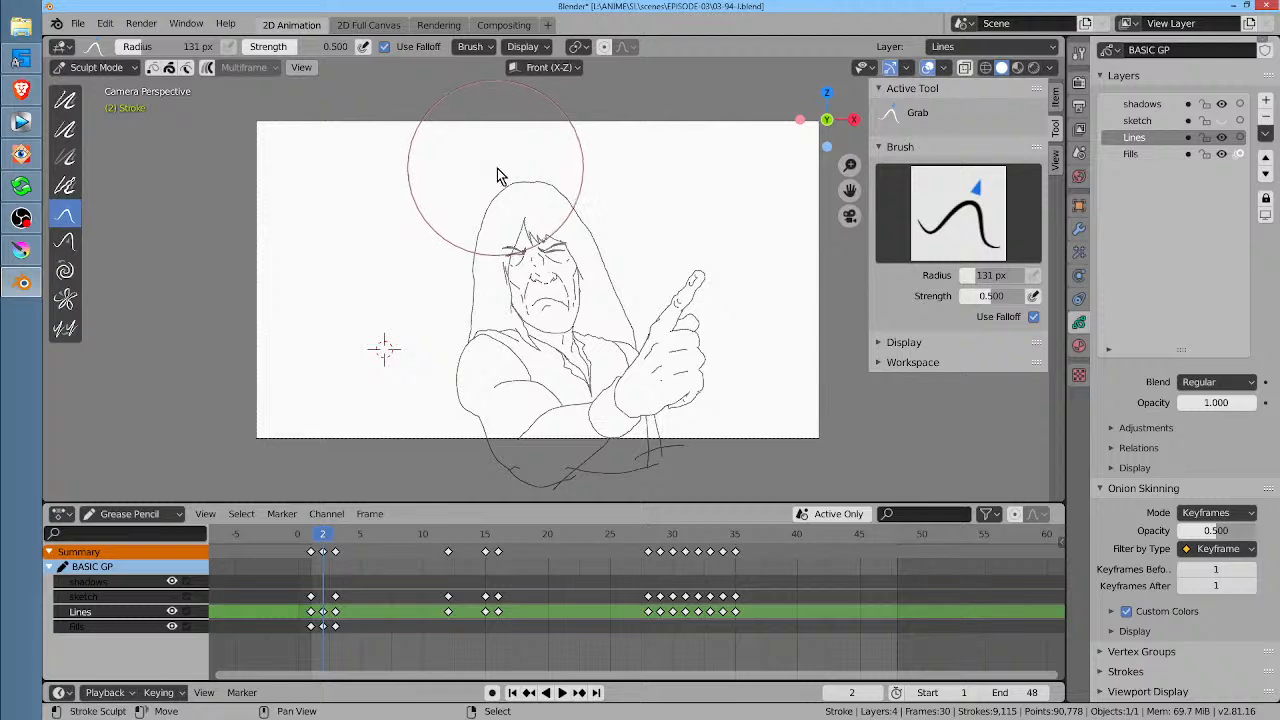
{"action": "left_click_drag", "start_coordinate": [526, 242], "coordinate": [522, 239]}
{"action": "left_click_drag", "start_coordinate": [322, 545], "coordinate": [336, 545]}
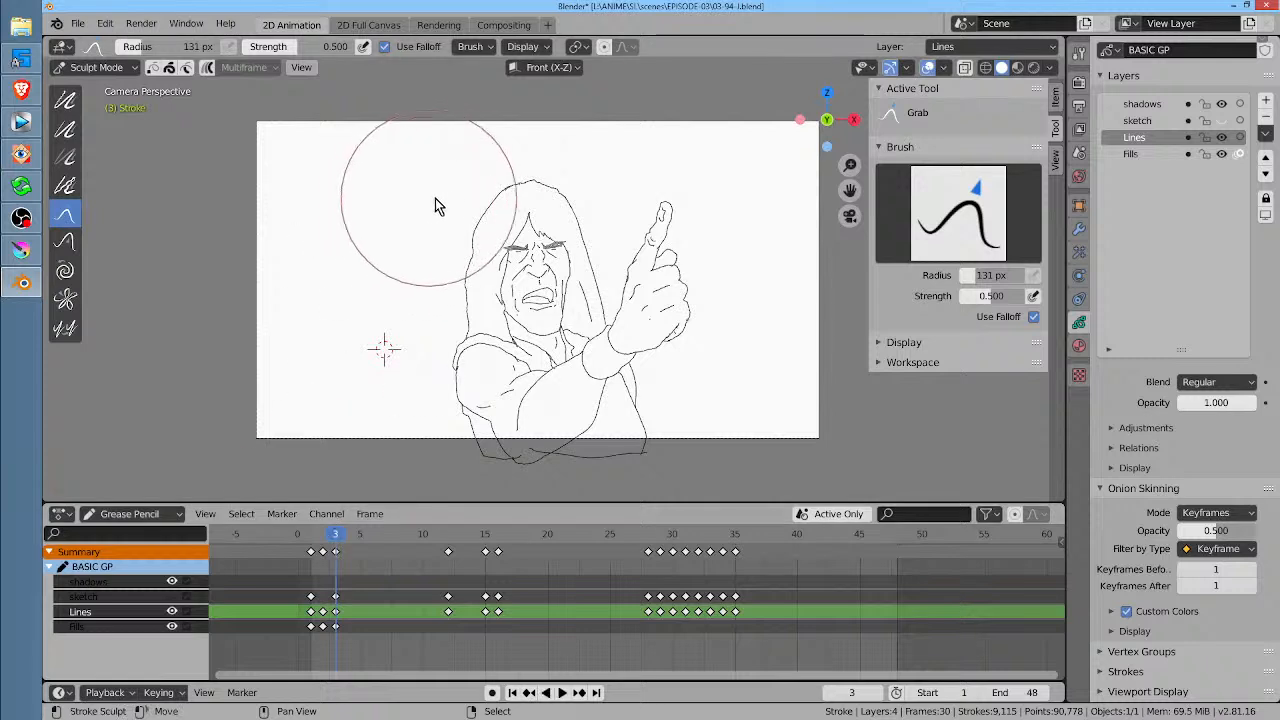
{"action": "left_click_drag", "start_coordinate": [477, 200], "coordinate": [475, 203]}
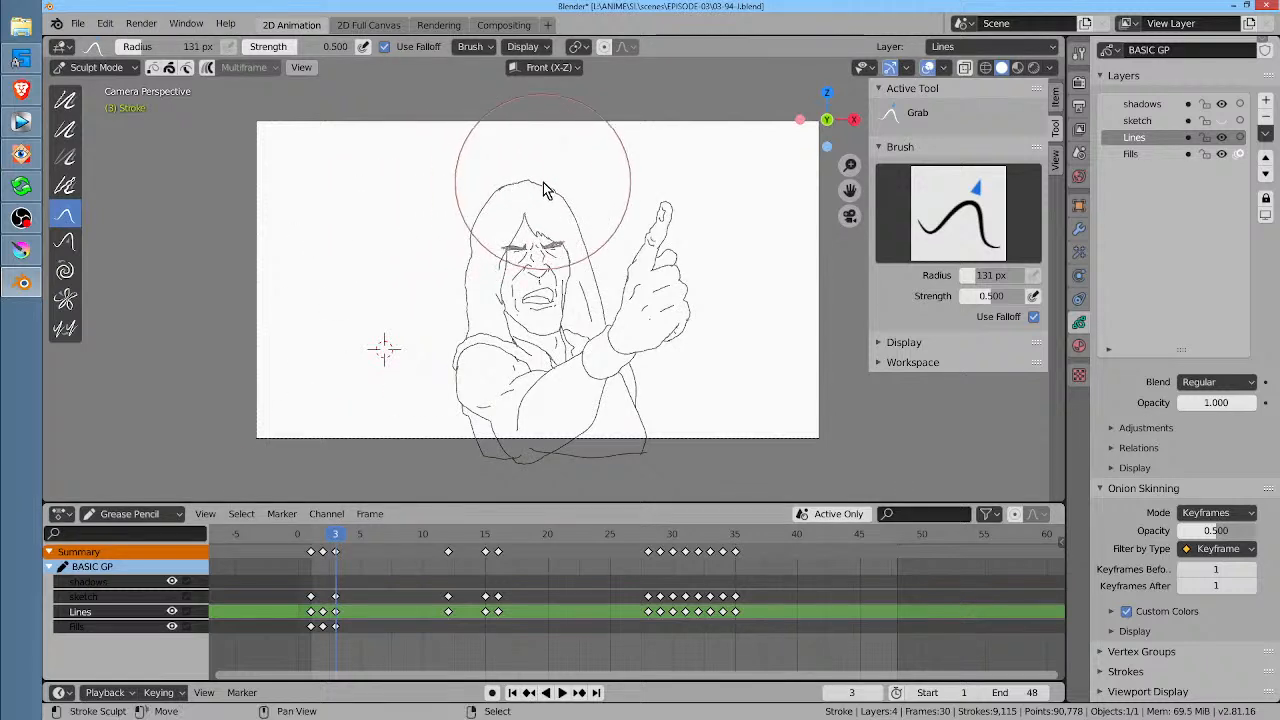
Step: Replace the Lines keyframe at frame 12 with a duplicate of the frame 3 Lines keyframe
{"action": "mouse_move", "coordinate": [345, 557]}
{"action": "left_mouse_down"}
{"action": "mouse_move", "coordinate": [450, 555]}
{"action": "mouse_move", "coordinate": [453, 620]}
{"action": "left_mouse_up"}
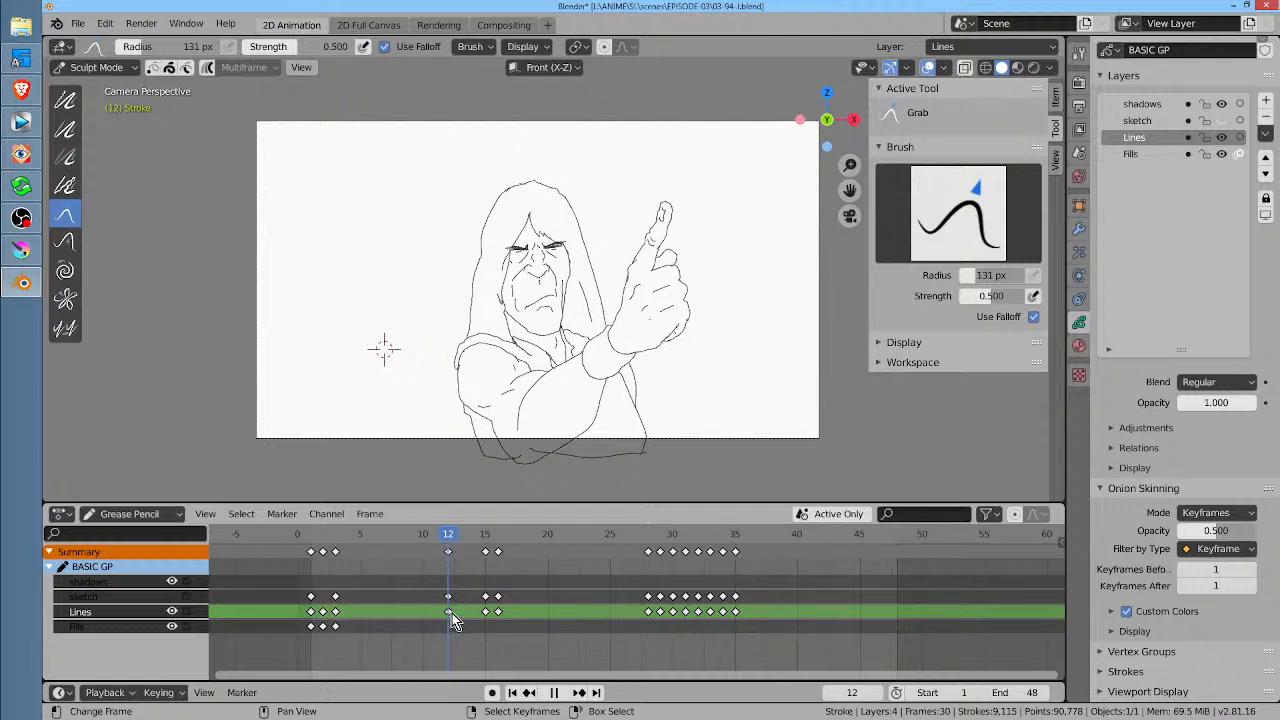
{"action": "key", "text": "x"}
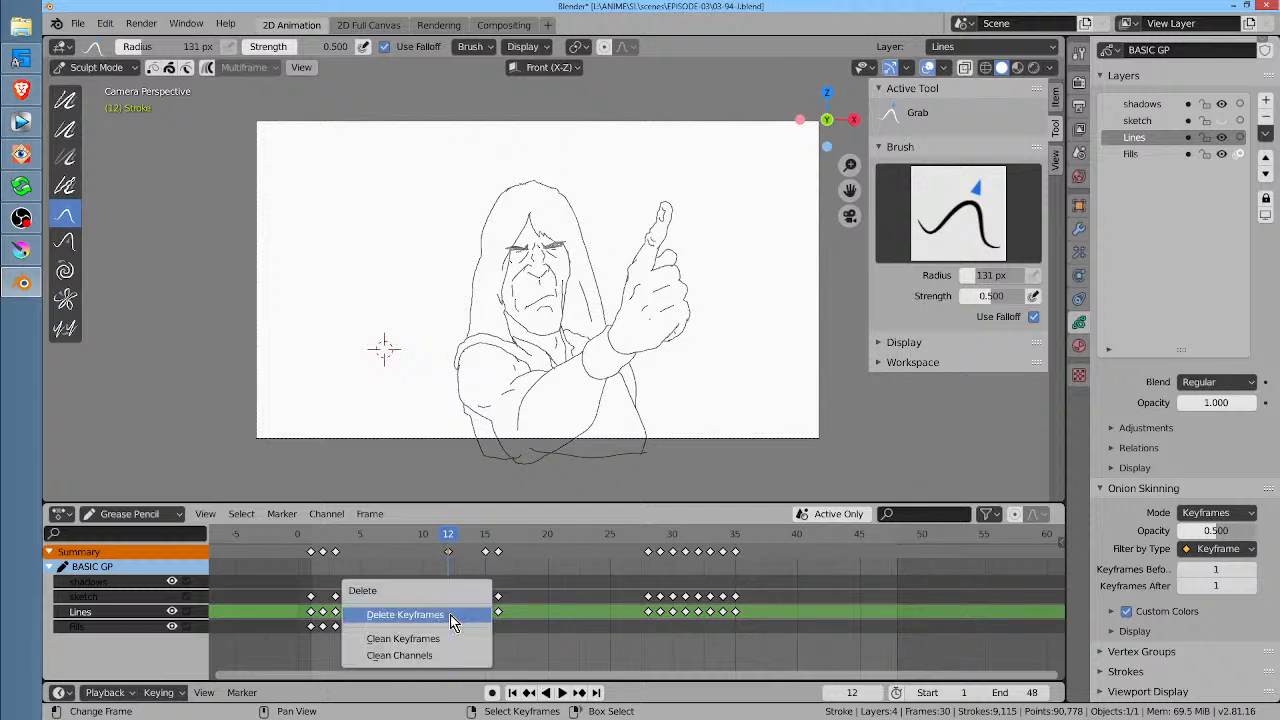
{"action": "left_click", "coordinate": [450, 617]}
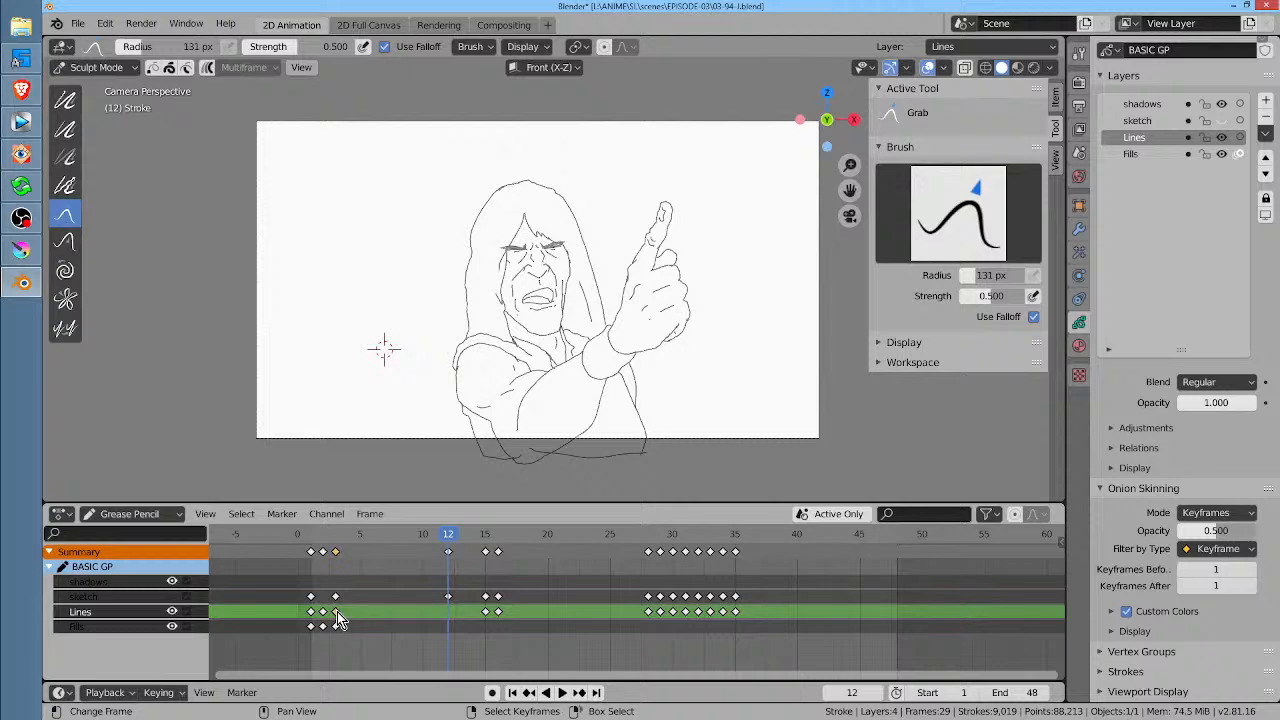
{"action": "key", "text": "ctrl+z"}
Step: In Draw mode on frame 12, erase the open mouth and draw a closed, downturned mouth in its place
{"action": "scroll", "coordinate": [540, 295], "scroll_direction": "up", "scroll_amount": 5}
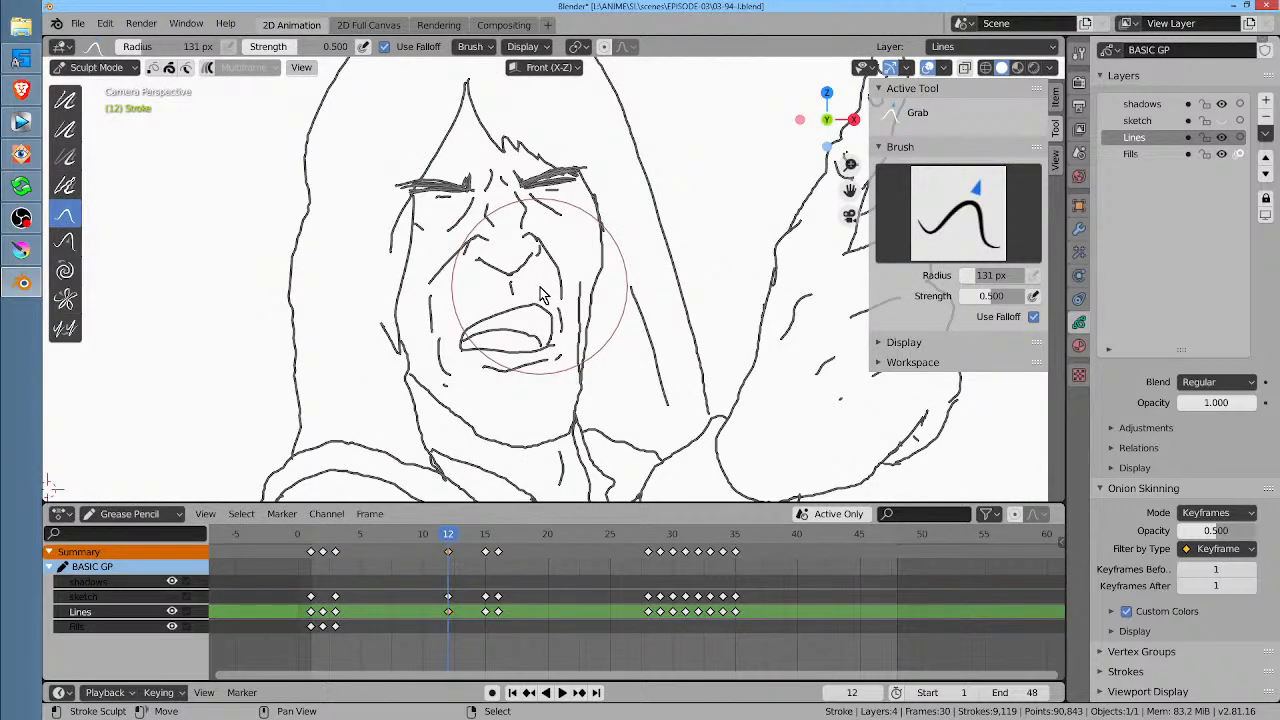
{"action": "key", "text": "ctrl+Tab"}
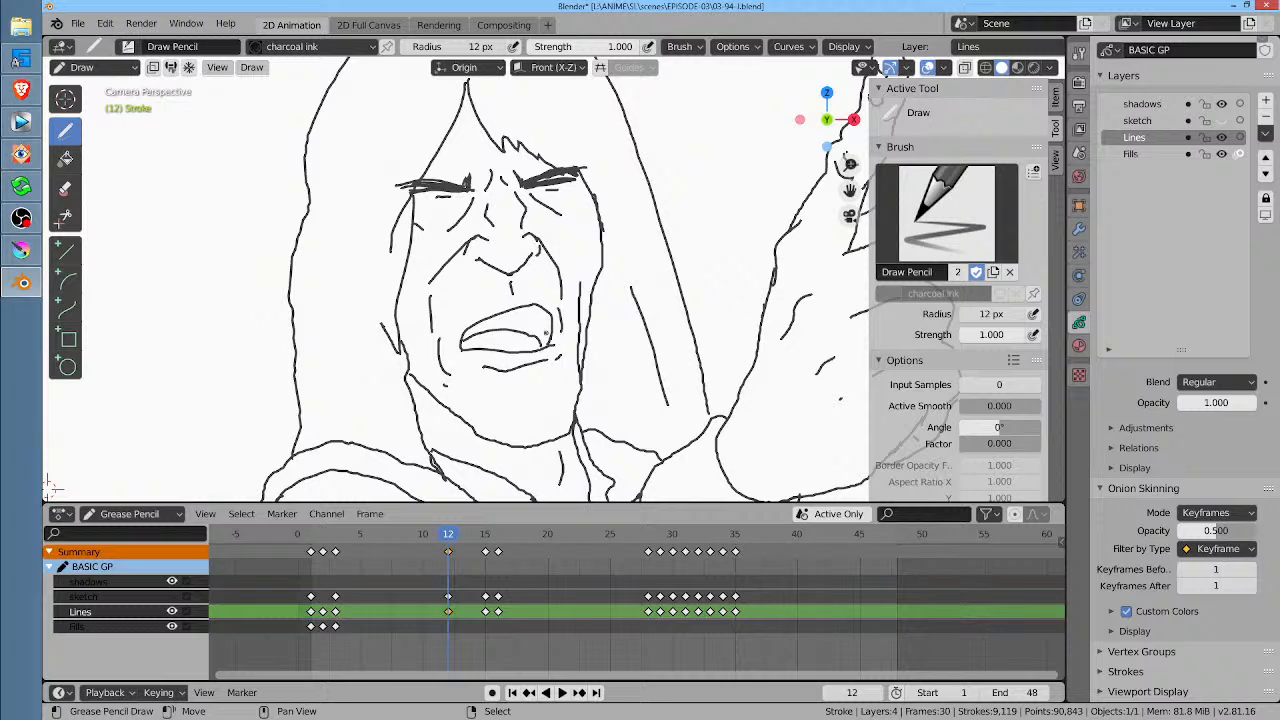
{"action": "mouse_move", "coordinate": [546, 334]}
{"action": "left_mouse_down", "text": "ctrl"}
{"action": "mouse_move", "coordinate": [557, 349]}
{"action": "mouse_move", "coordinate": [508, 295]}
{"action": "mouse_move", "coordinate": [477, 345]}
{"action": "mouse_move", "coordinate": [500, 337]}
{"action": "mouse_move", "coordinate": [480, 349]}
{"action": "mouse_move", "coordinate": [523, 371]}
{"action": "left_mouse_up", "text": "ctrl"}
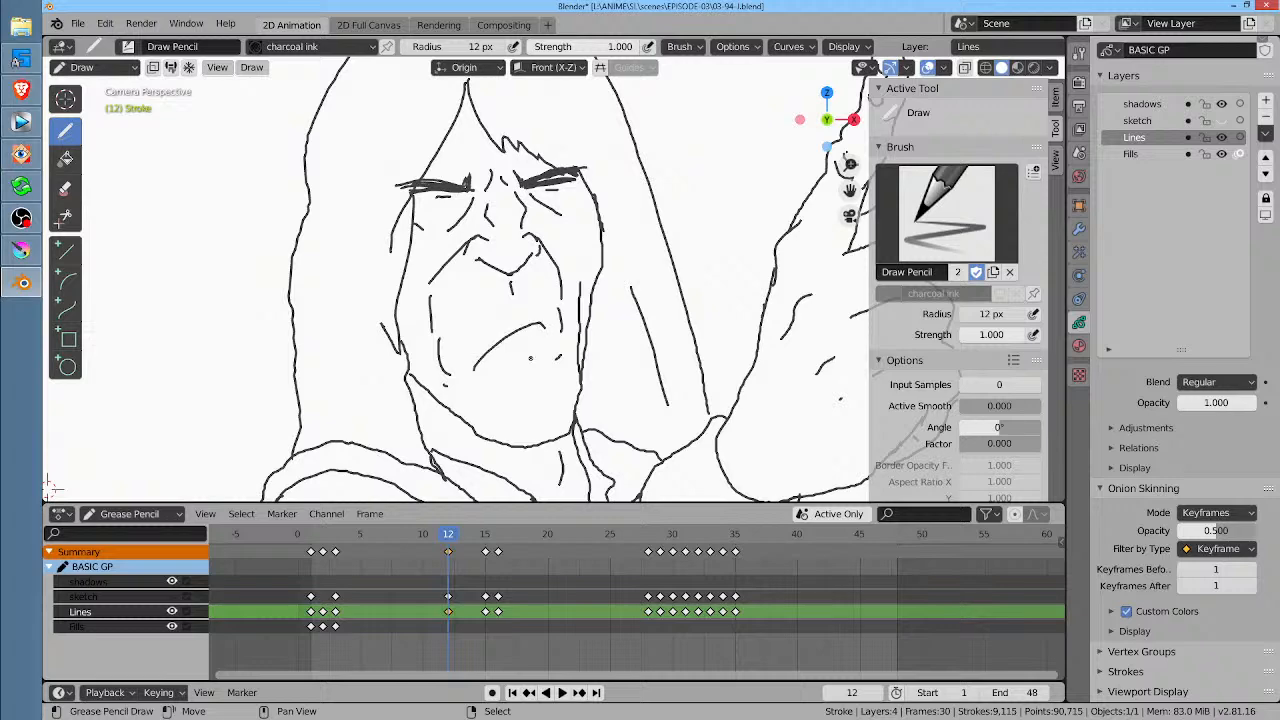
{"action": "scroll", "coordinate": [309, 379], "scroll_direction": "down", "scroll_amount": 3}
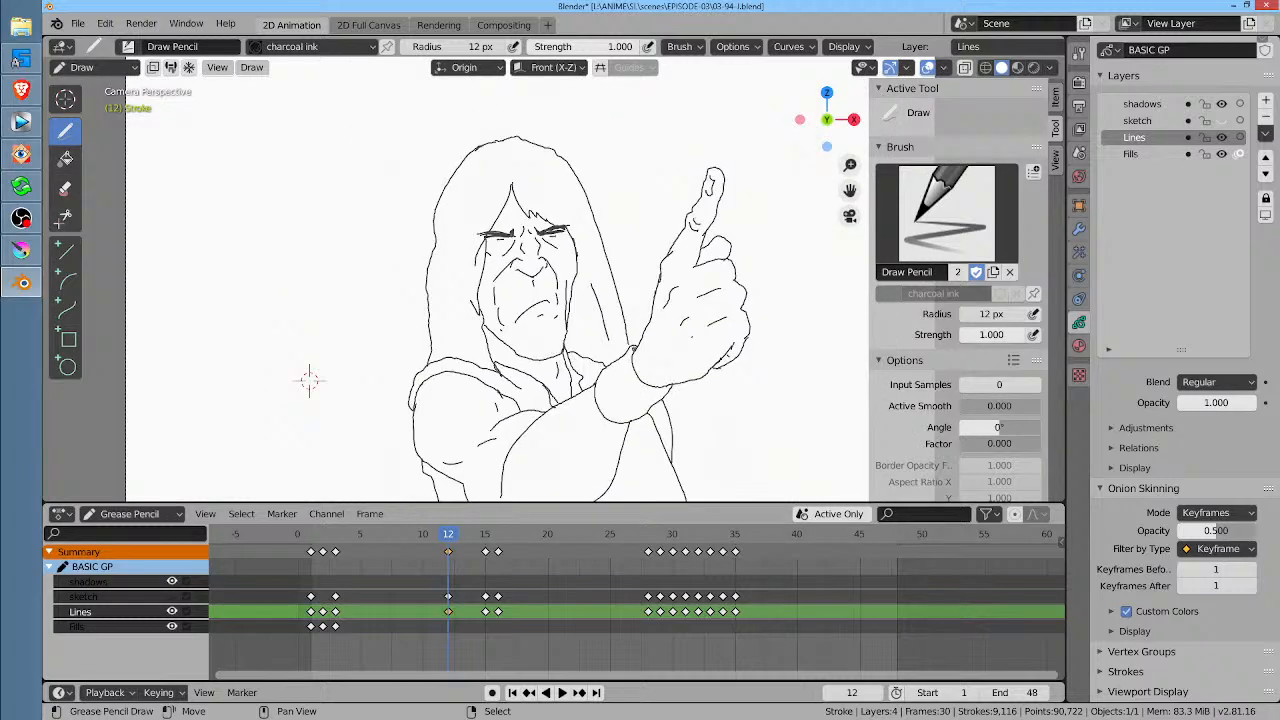
Step: Play the animation and scrub between frames 3 and 1 to examine the start of the movement
{"action": "key", "text": "space"}
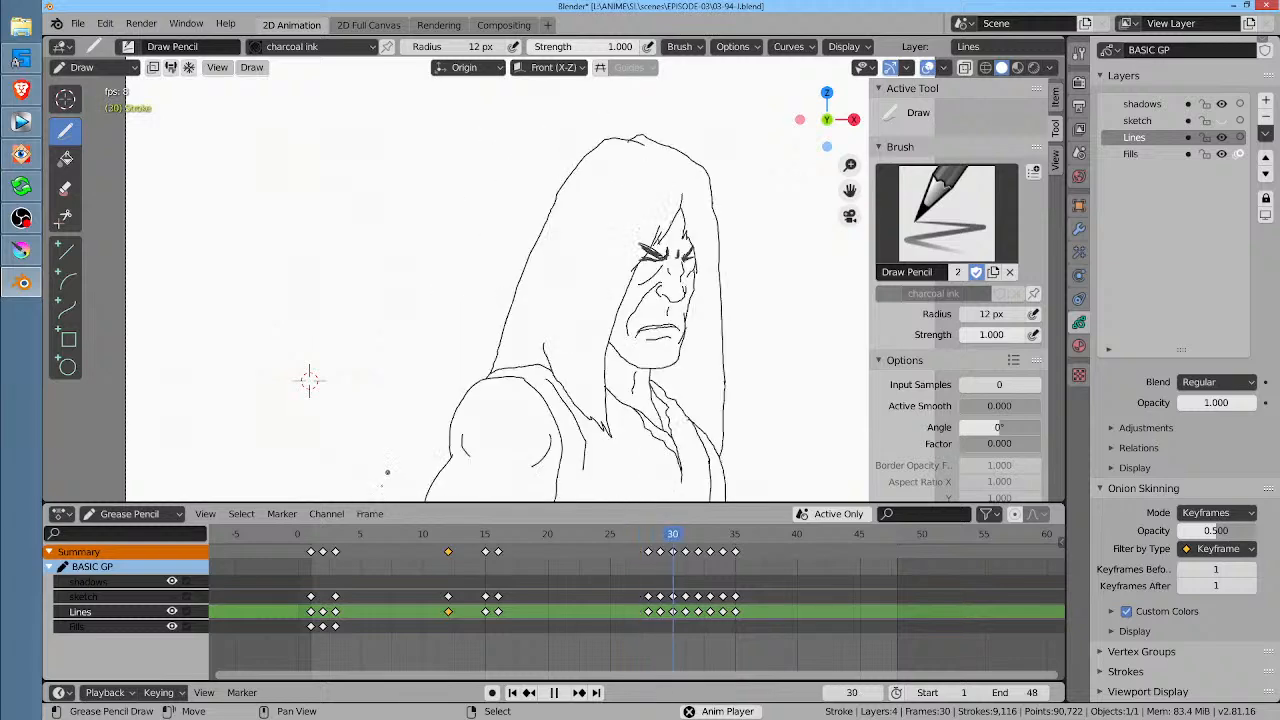
{"action": "left_click", "coordinate": [338, 548]}
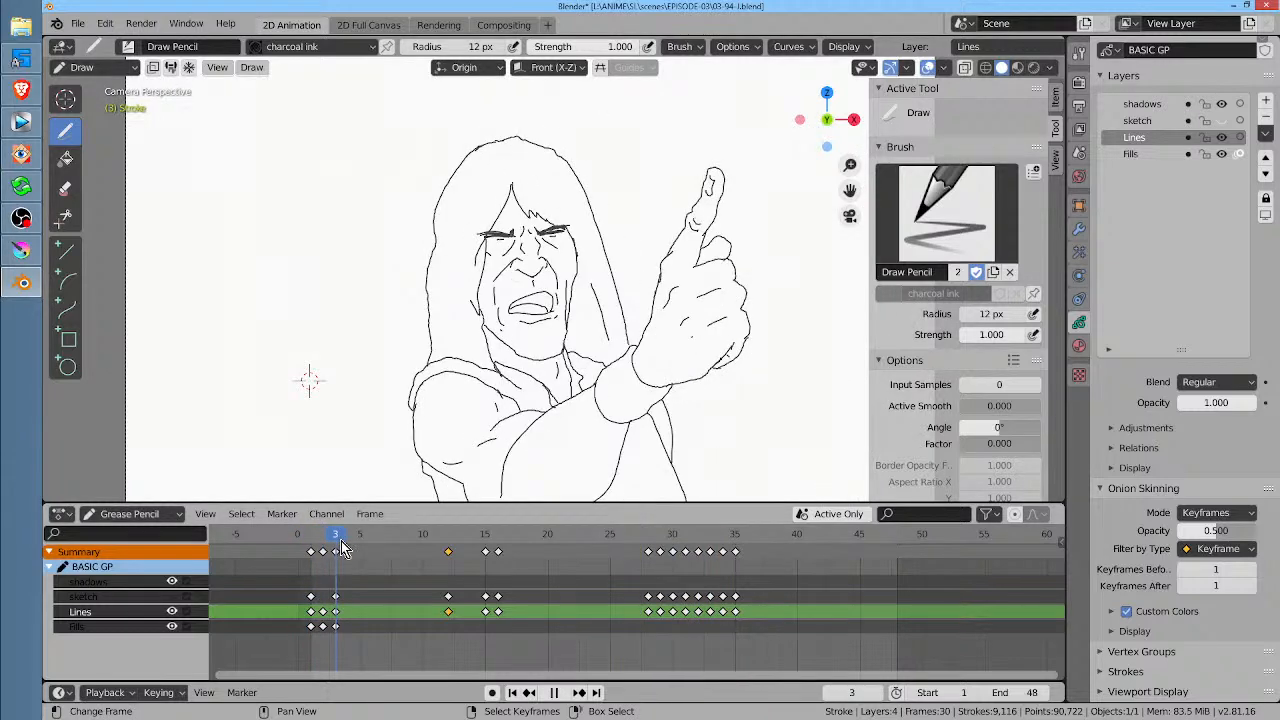
{"action": "mouse_move", "coordinate": [342, 548]}
{"action": "left_mouse_down"}
{"action": "mouse_move", "coordinate": [312, 550]}
{"action": "mouse_move", "coordinate": [338, 550]}
{"action": "left_mouse_up"}
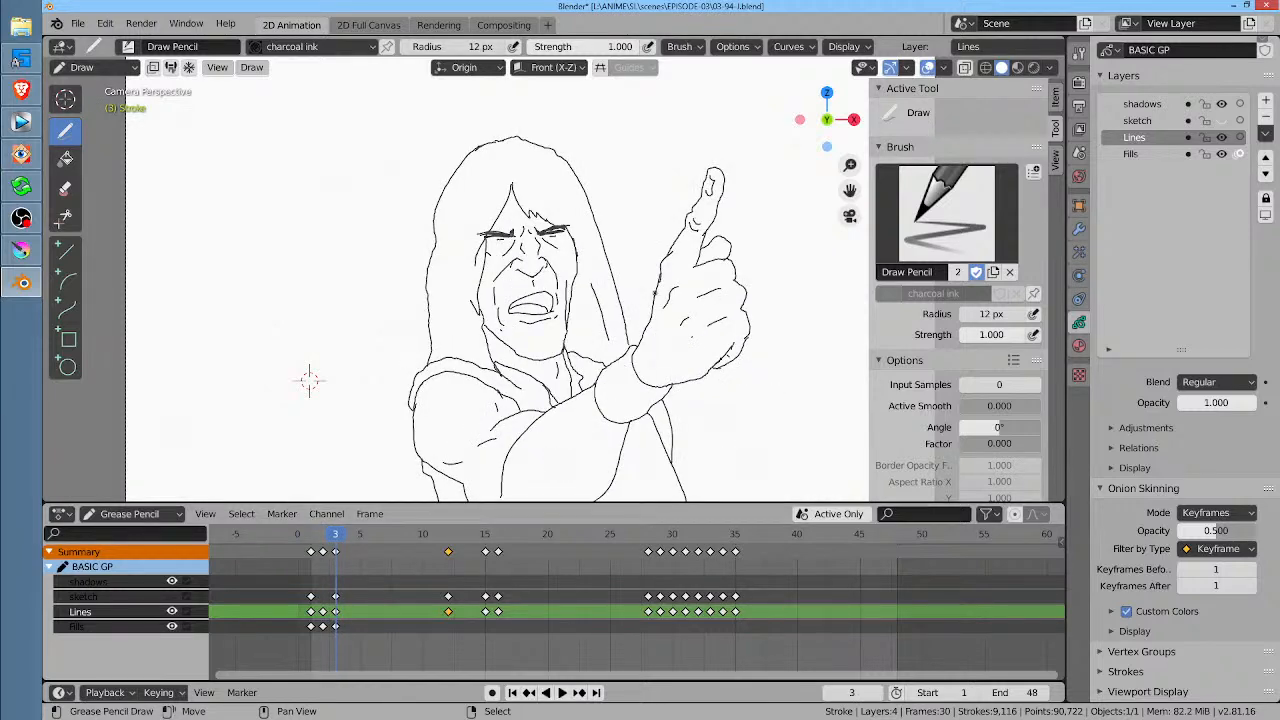
{"action": "scroll", "coordinate": [642, 256], "scroll_direction": "down", "scroll_amount": 4}
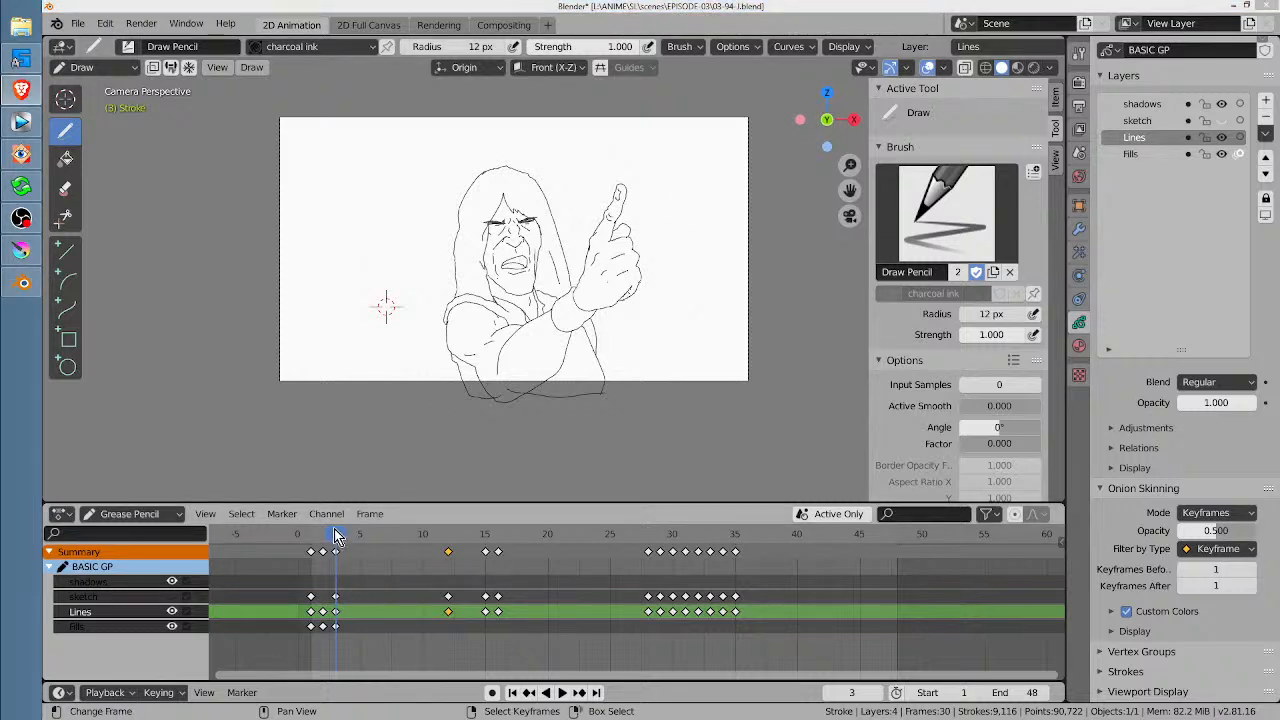
{"action": "left_click_drag", "start_coordinate": [338, 538], "coordinate": [339, 537]}
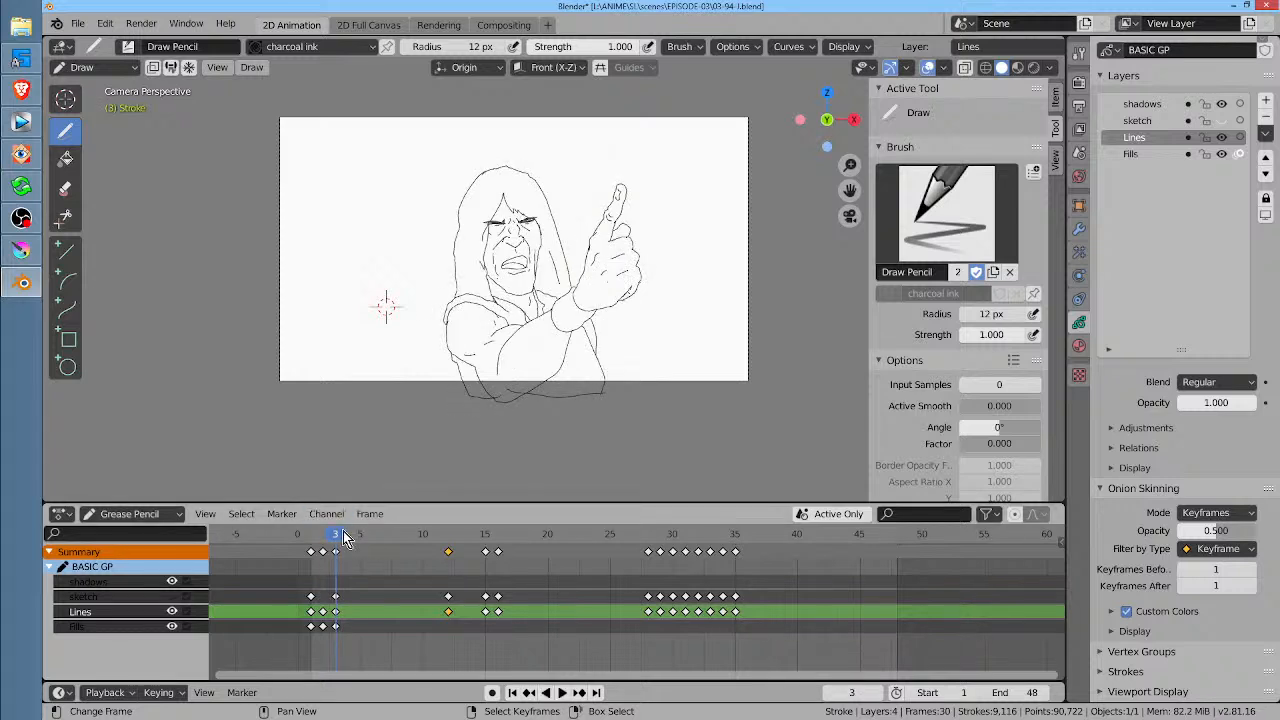
{"action": "mouse_move", "coordinate": [336, 540]}
{"action": "left_mouse_down"}
{"action": "mouse_move", "coordinate": [302, 543]}
{"action": "mouse_move", "coordinate": [313, 540]}
{"action": "left_mouse_up"}
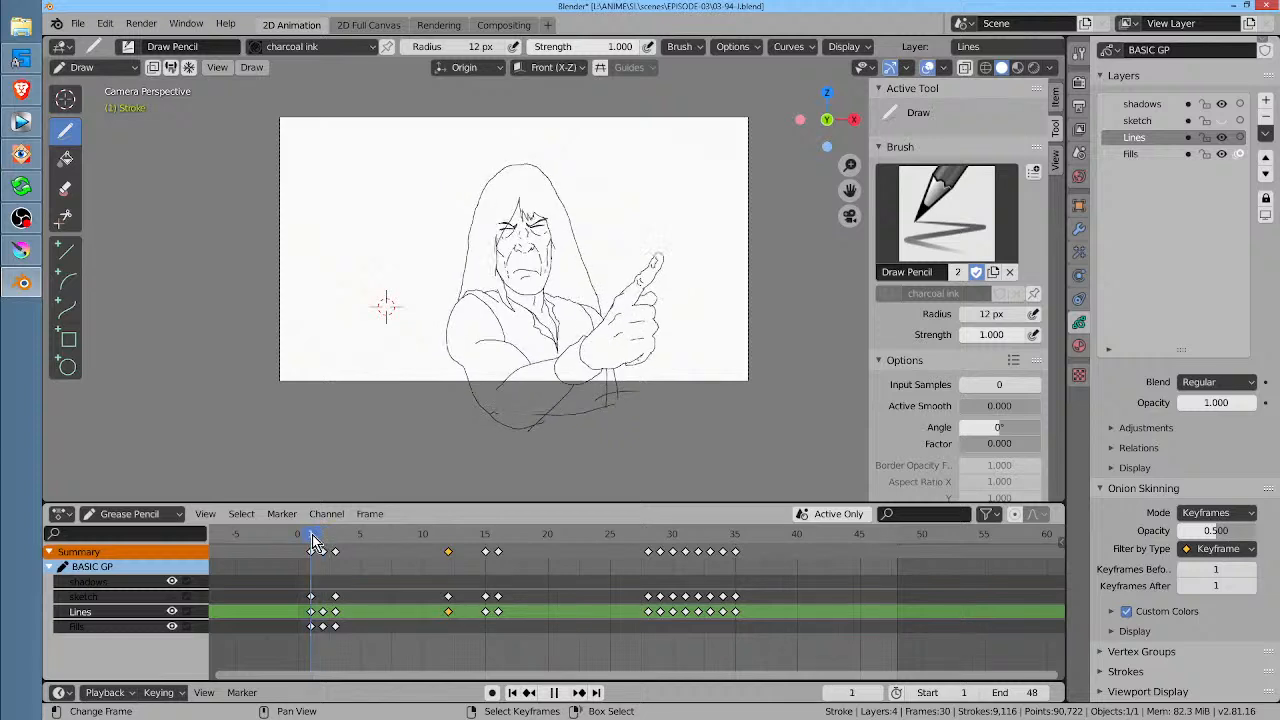
Step: Delete the frame 2 keyframes from the Lines and Fills layers, and replay the start of the animation
{"action": "left_click", "coordinate": [323, 597]}
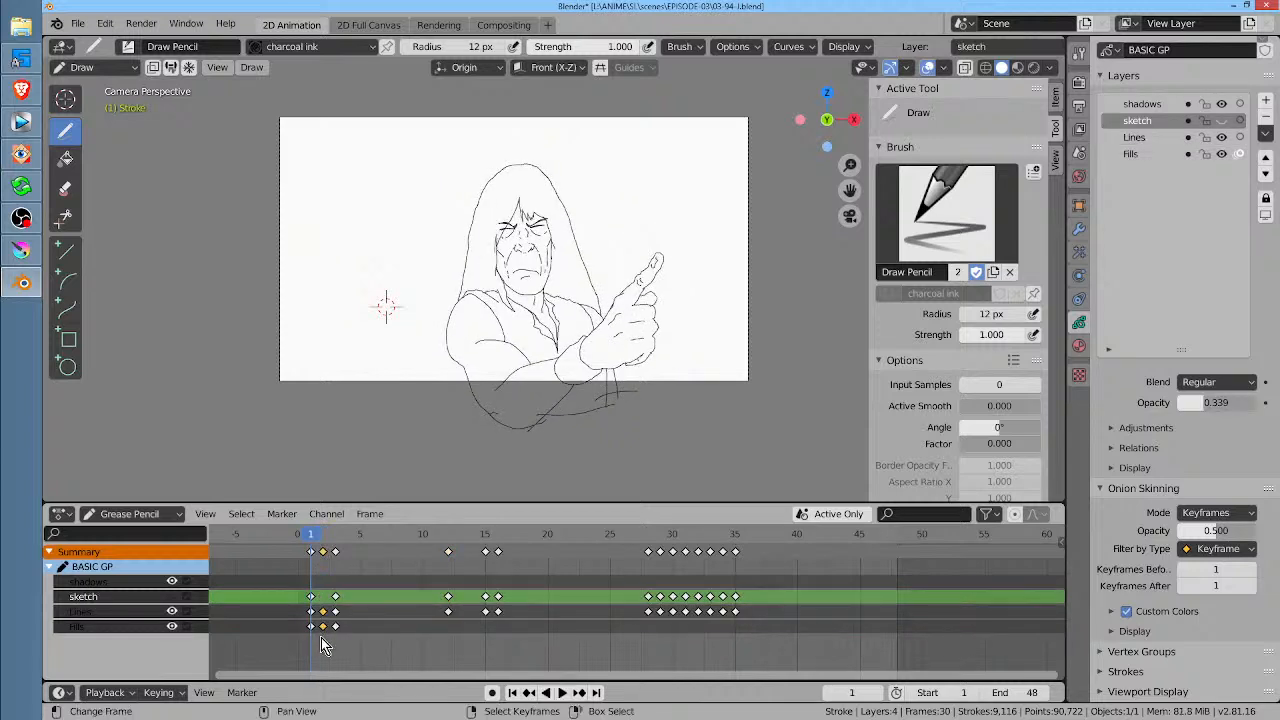
{"action": "key", "text": "x"}
{"action": "left_click", "coordinate": [322, 645]}
{"action": "key", "text": "space"}
{"action": "mouse_move", "coordinate": [313, 537]}
{"action": "left_mouse_down"}
{"action": "mouse_move", "coordinate": [334, 537]}
{"action": "mouse_move", "coordinate": [316, 540]}
{"action": "left_mouse_up"}
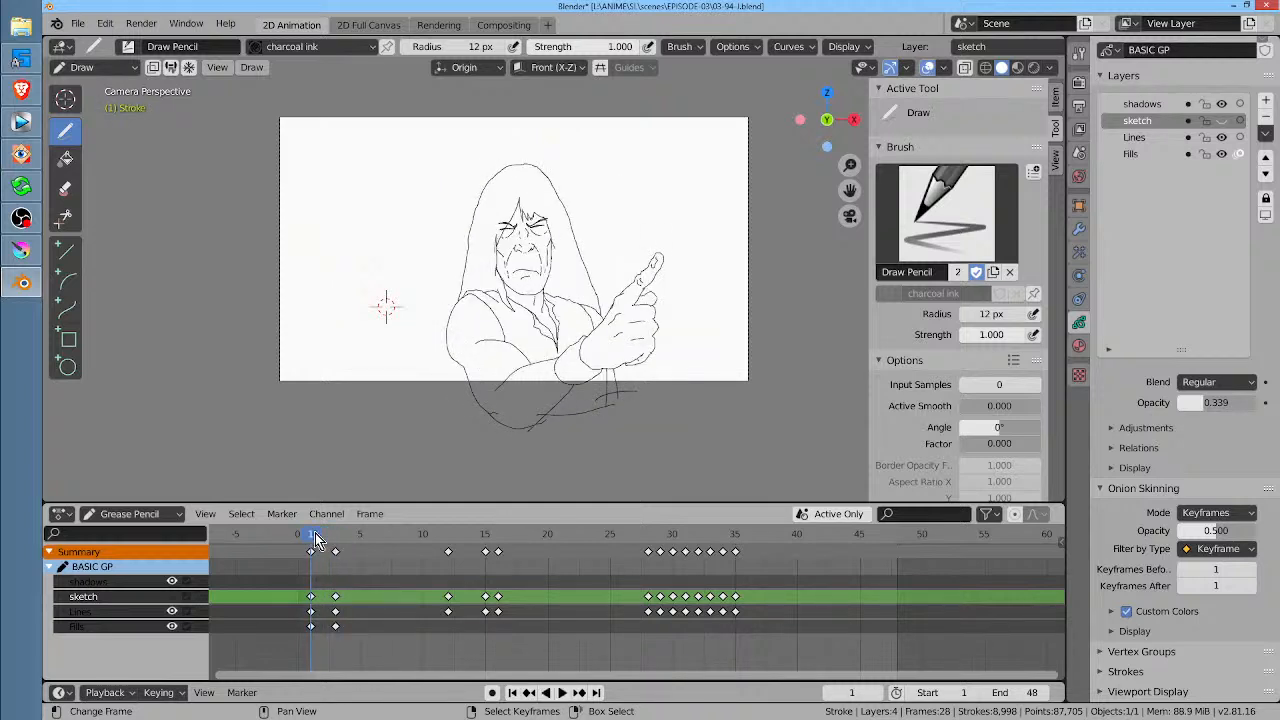
Step: Make Lines the active layer and turn on Autolock Inactive Layers
{"action": "left_click", "coordinate": [1175, 136]}
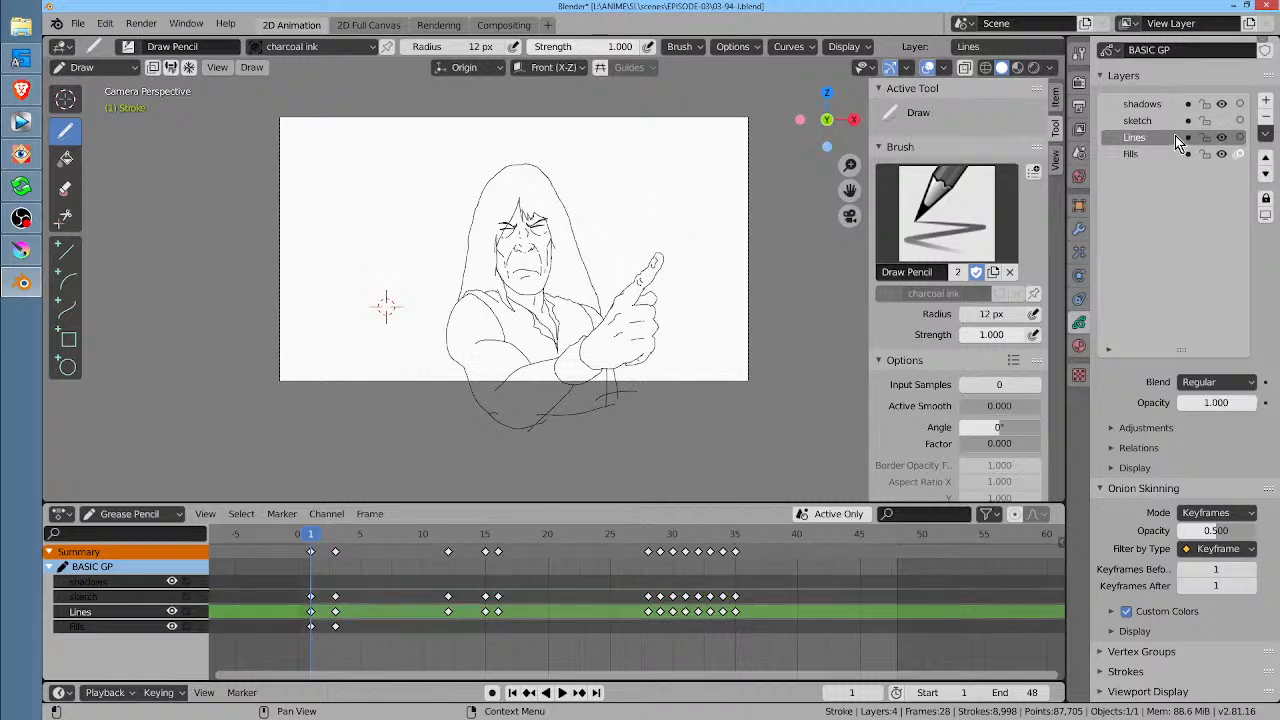
{"action": "left_click", "coordinate": [1264, 135]}
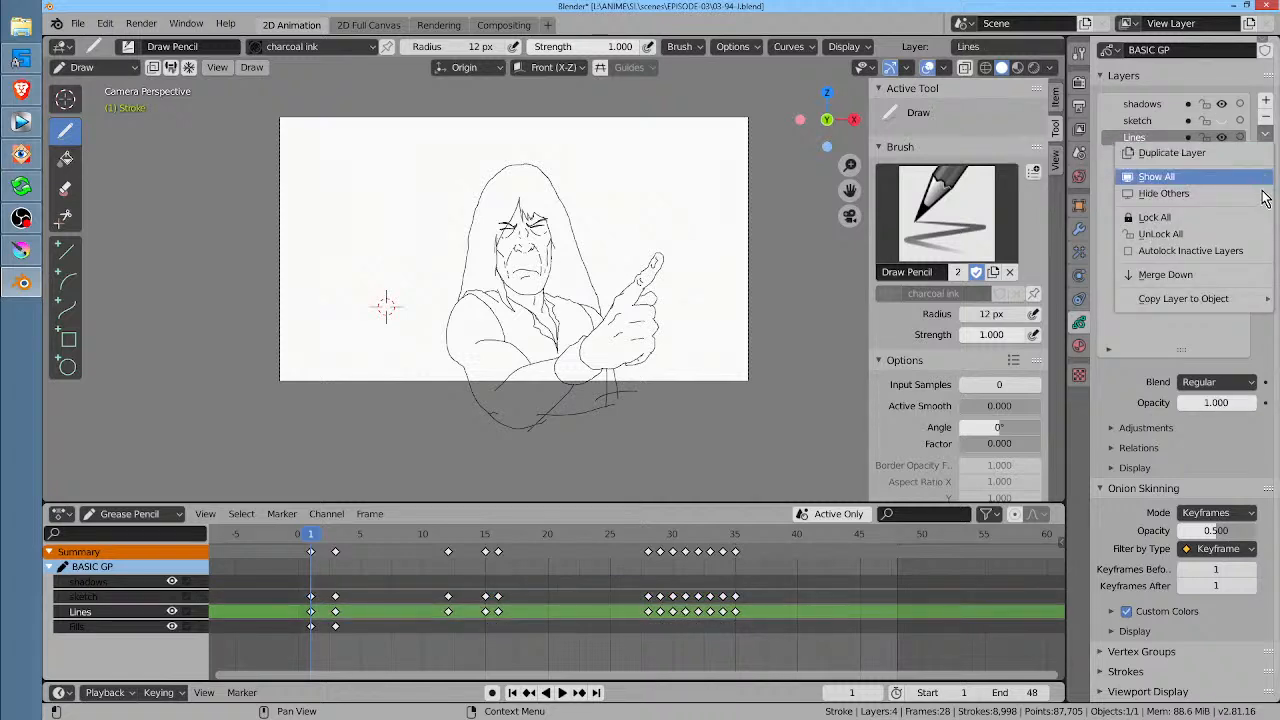
{"action": "left_click", "coordinate": [1190, 250]}
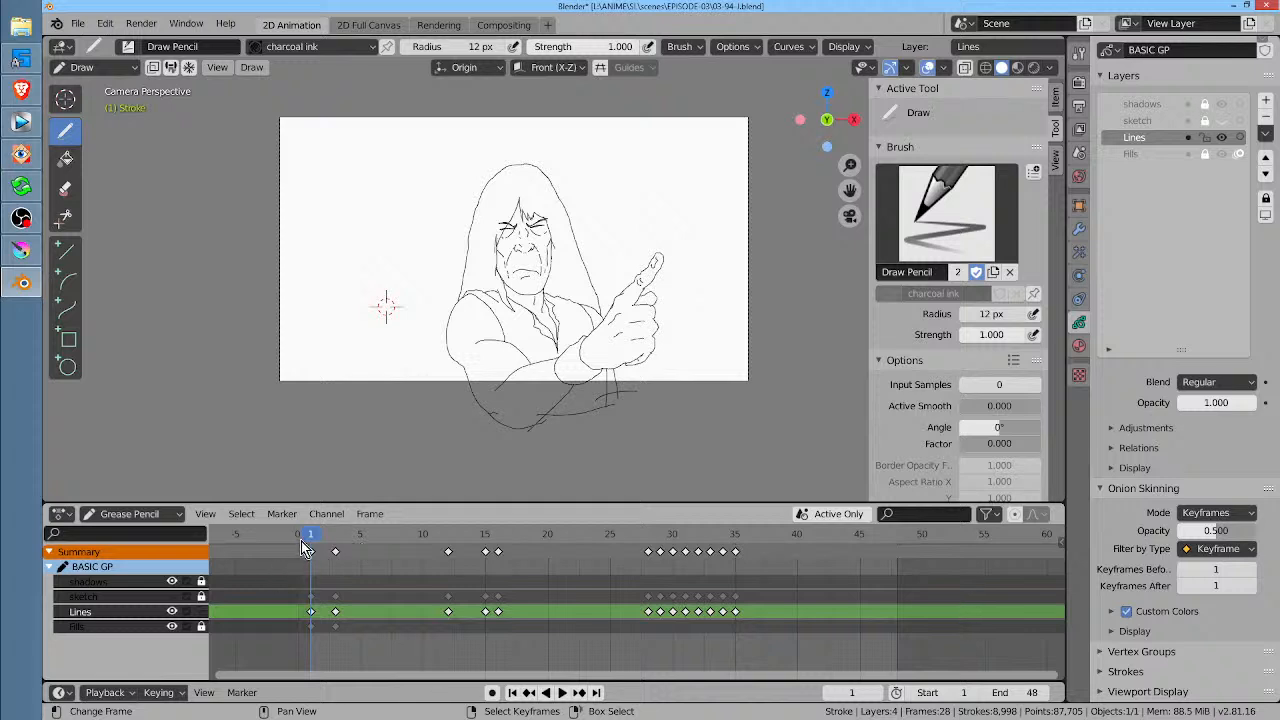
Step: Duplicate the frame 3 keyframe of the Lines layer to frame 2 and make frame 2 current
{"action": "key", "text": "space"}
{"action": "mouse_move", "coordinate": [318, 536]}
{"action": "left_mouse_down"}
{"action": "mouse_move", "coordinate": [350, 547]}
{"action": "mouse_move", "coordinate": [300, 540]}
{"action": "mouse_move", "coordinate": [339, 538]}
{"action": "left_mouse_up"}
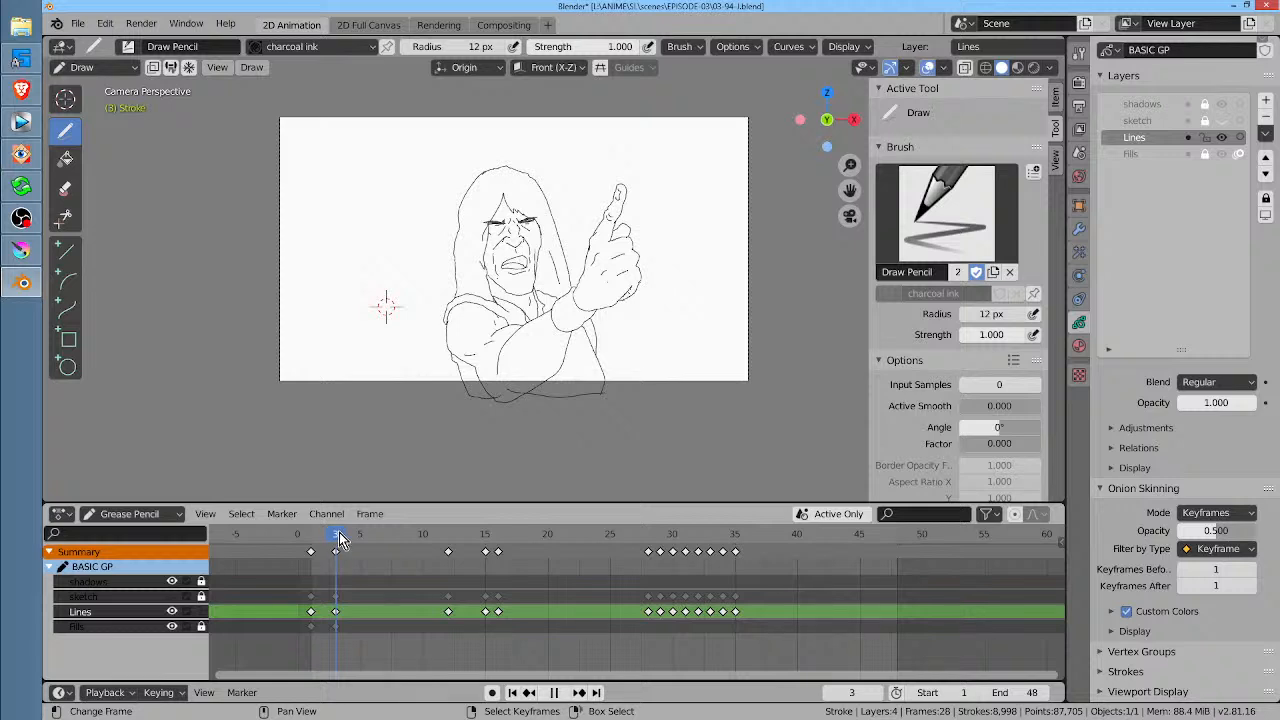
{"action": "left_click_drag", "start_coordinate": [341, 540], "coordinate": [337, 542]}
{"action": "left_click_drag", "start_coordinate": [340, 612], "coordinate": [325, 612]}
{"action": "left_click_drag", "start_coordinate": [342, 540], "coordinate": [328, 540]}
Step: In Edit mode, select all strokes on frame 2 and place the 3D cursor just below the torso
{"action": "key", "text": "Tab"}
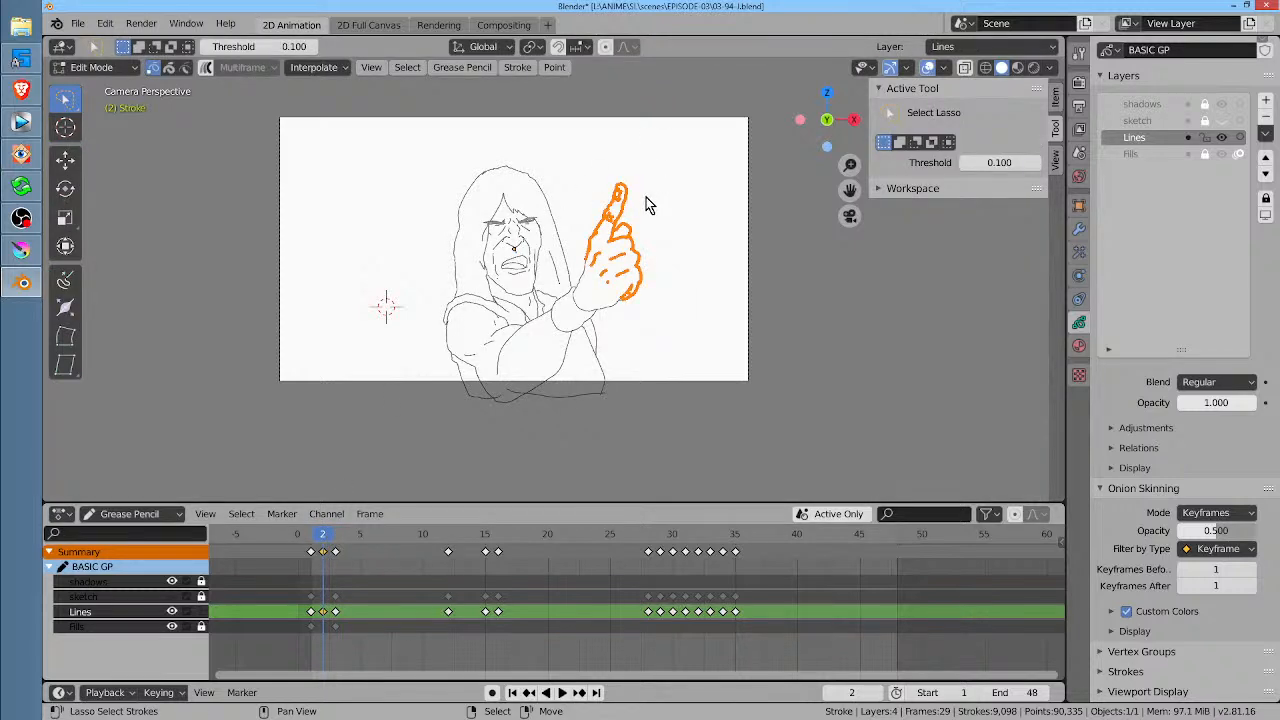
{"action": "key", "text": "a"}
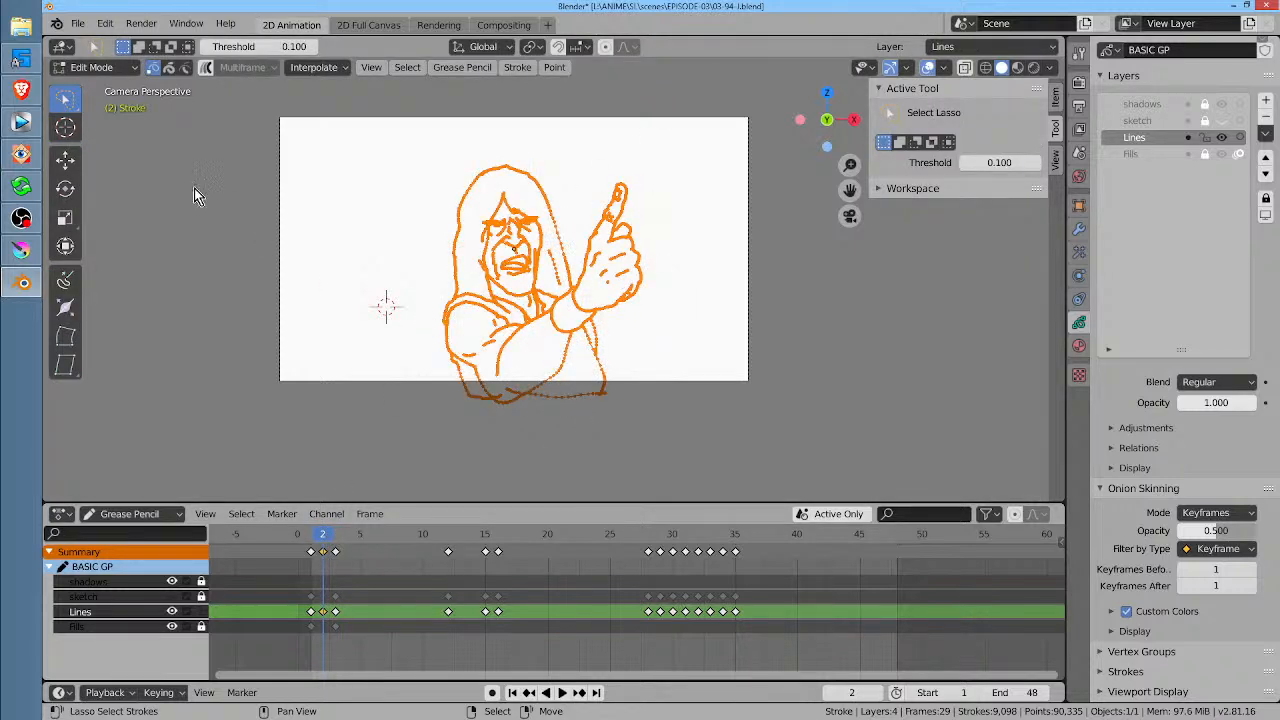
{"action": "left_click", "coordinate": [65, 127]}
{"action": "left_click", "coordinate": [515, 413]}
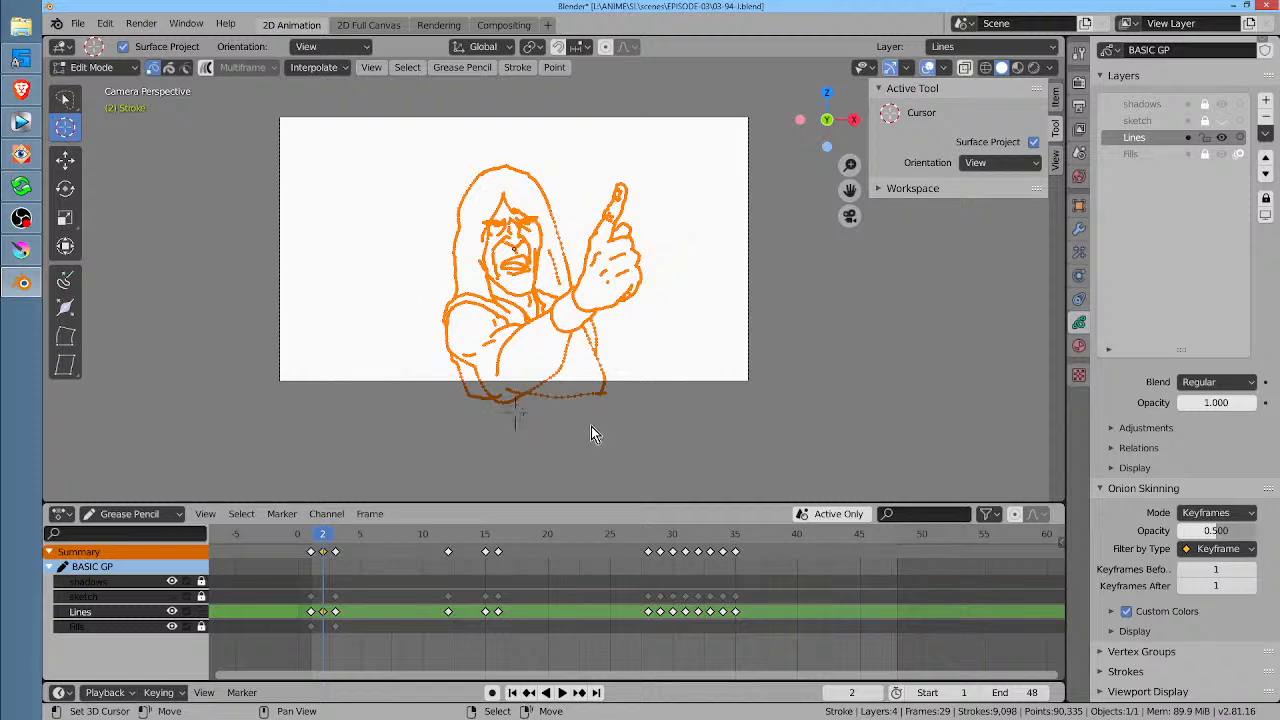
{"action": "left_click", "coordinate": [68, 99]}
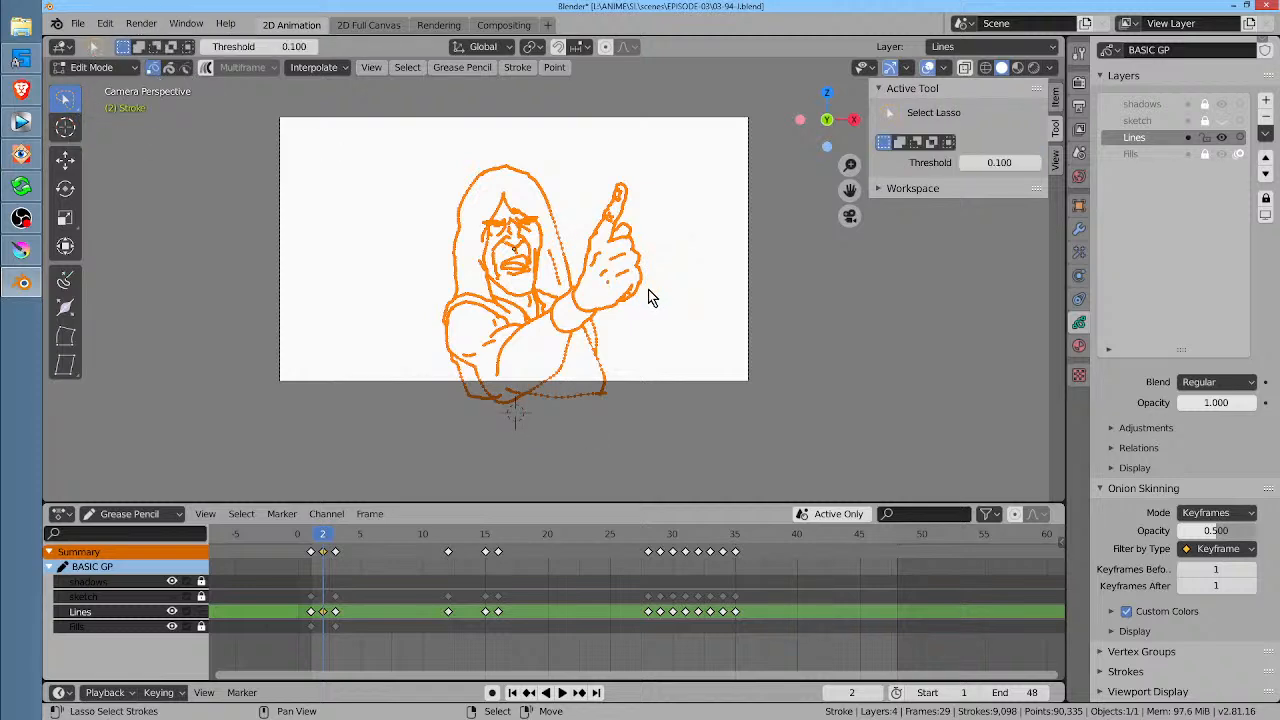
Step: Set the pivot point to the 3D cursor and rotate all frame 2 strokes about 4° clockwise
{"action": "key", "text": "r"}
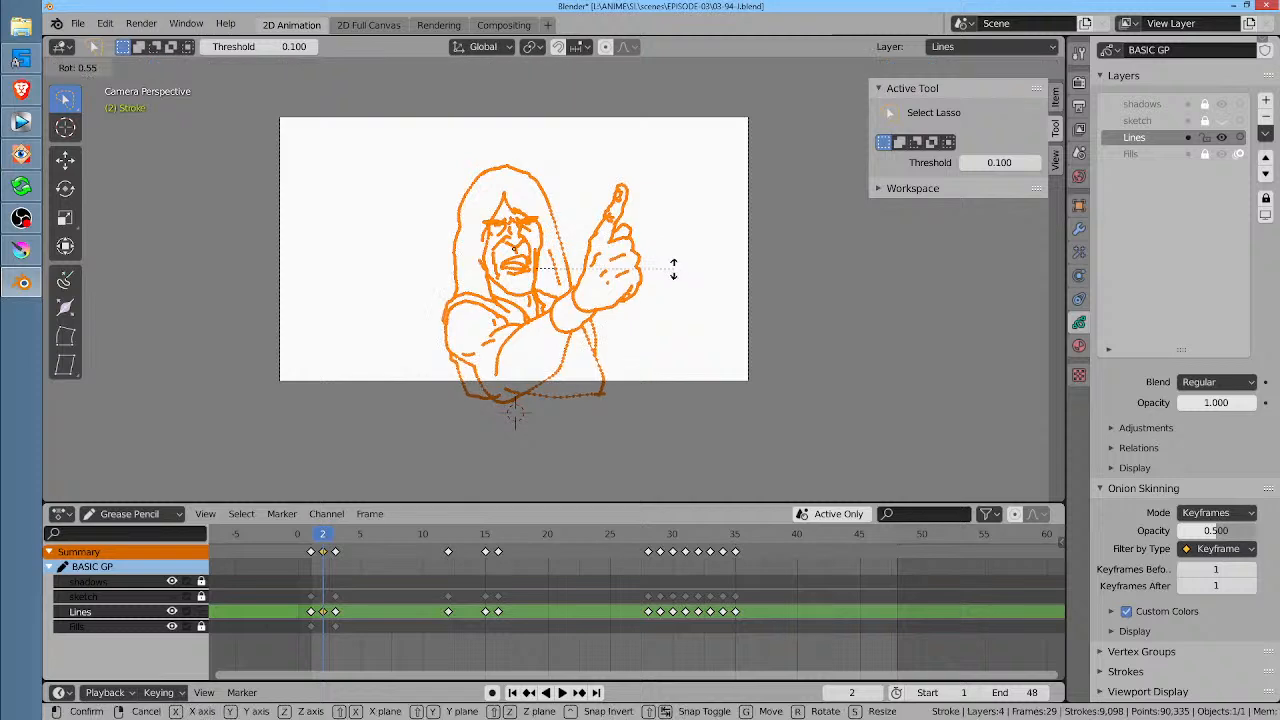
{"action": "right_click", "coordinate": [673, 275]}
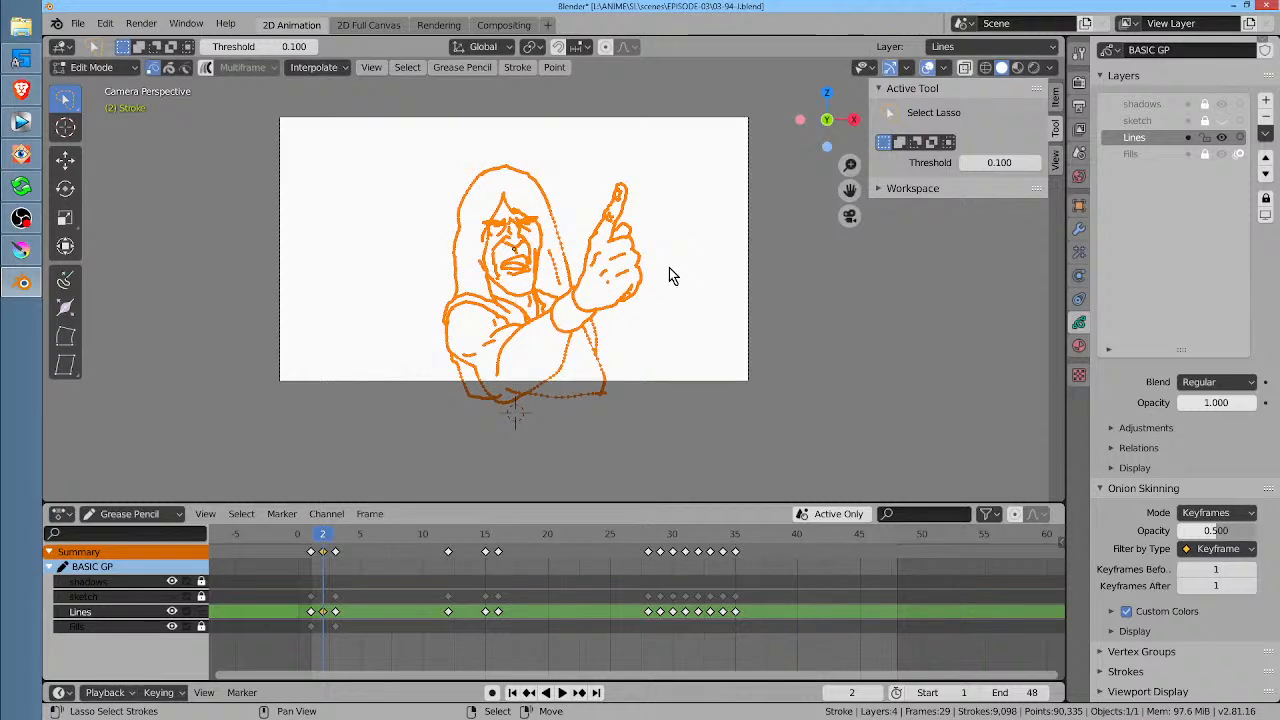
{"action": "key", "text": "period"}
{"action": "left_click", "coordinate": [770, 266]}
{"action": "key", "text": "r"}
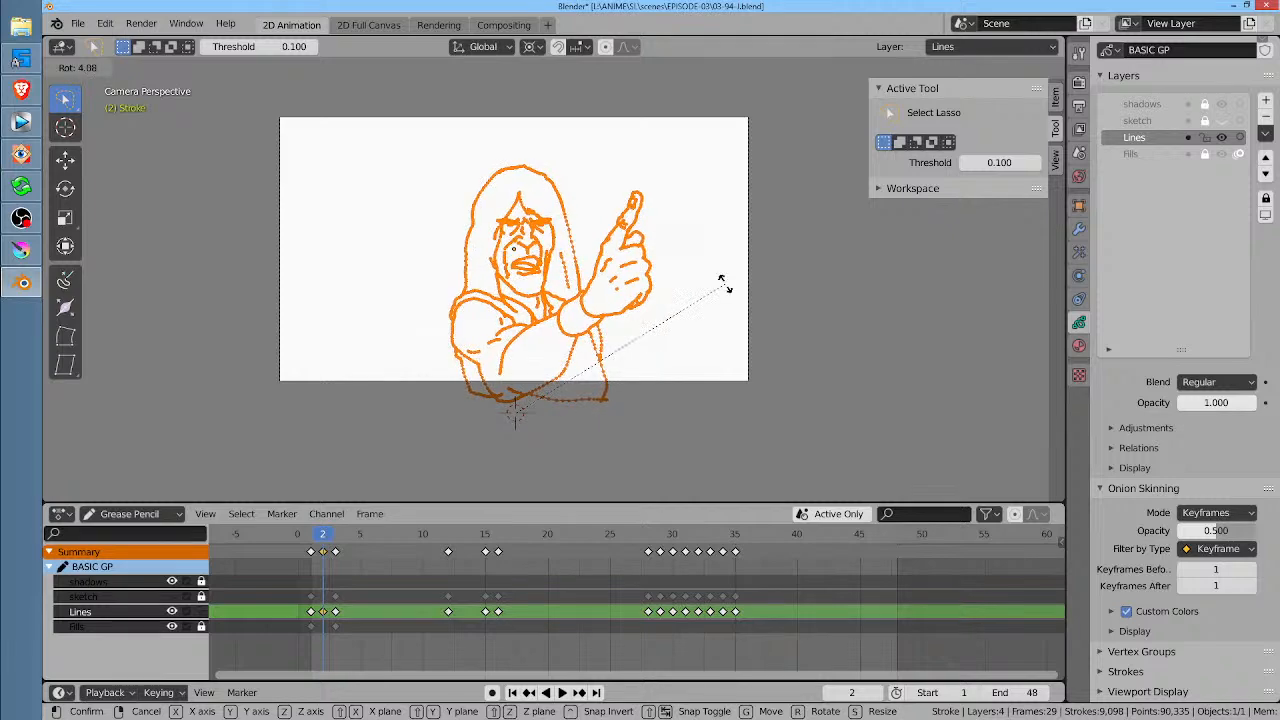
{"action": "left_click", "coordinate": [722, 285]}
Step: Scrub and play the opening frames to examine the movement with the rotated frame 2 in-between
{"action": "key", "text": "space"}
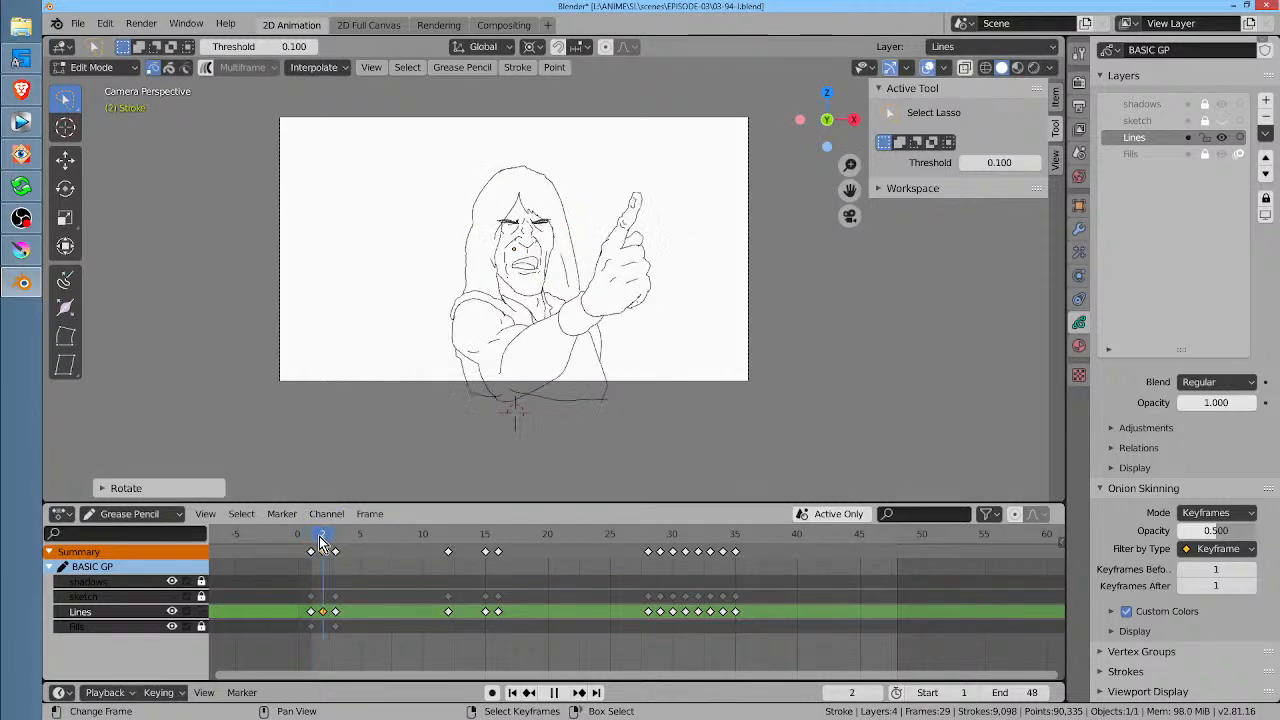
{"action": "mouse_move", "coordinate": [320, 541]}
{"action": "left_mouse_down"}
{"action": "mouse_move", "coordinate": [350, 547]}
{"action": "mouse_move", "coordinate": [307, 545]}
{"action": "left_mouse_up"}
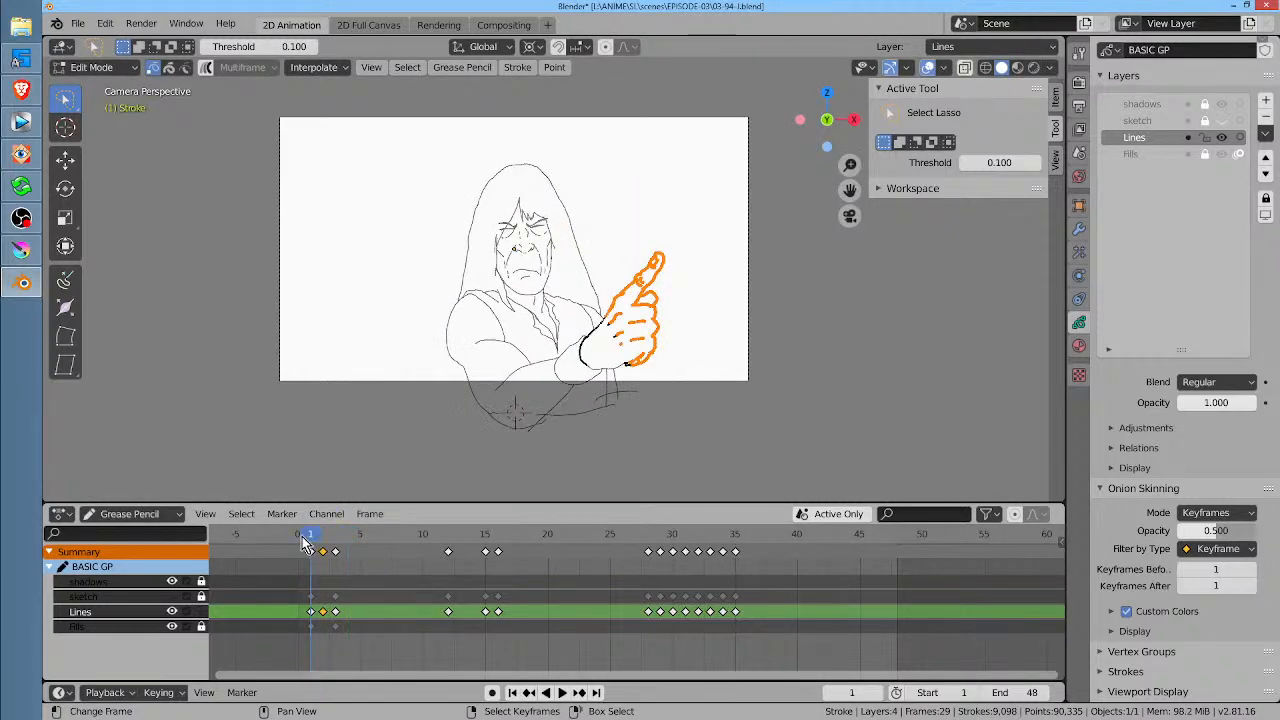
{"action": "key", "text": "space"}
{"action": "left_click", "coordinate": [303, 539]}
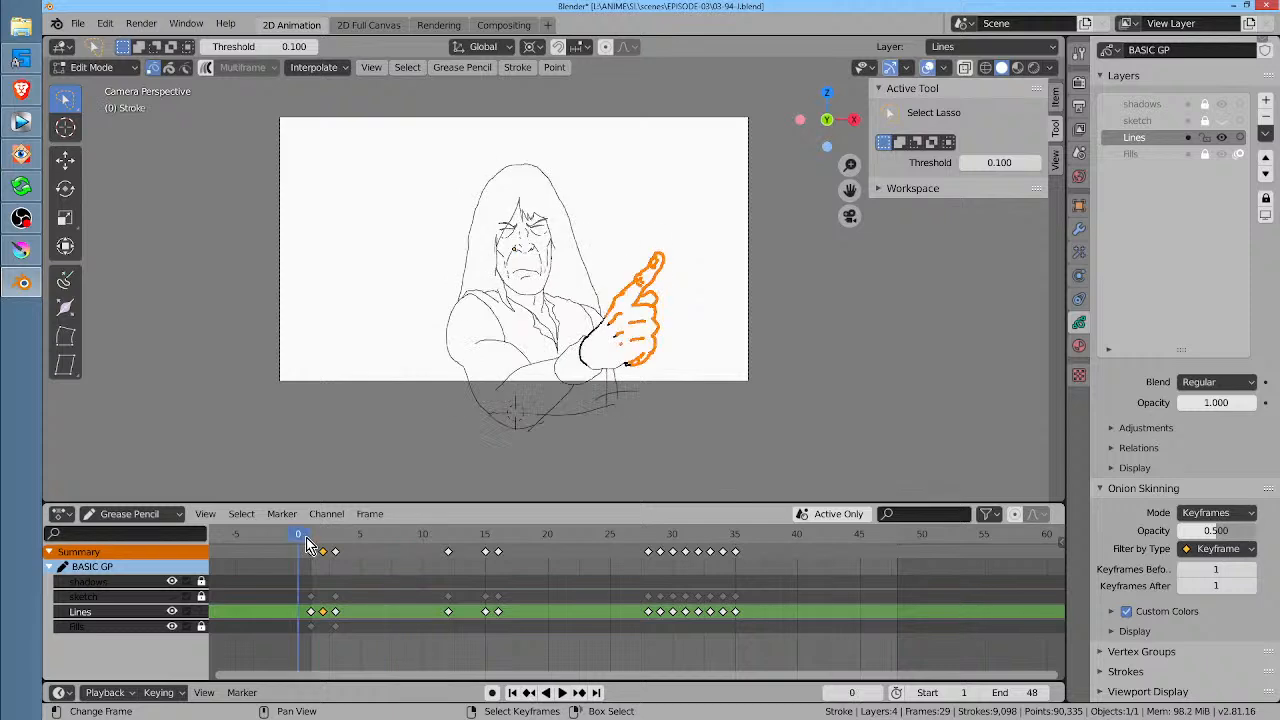
{"action": "key", "text": "space"}
{"action": "key", "text": "space"}
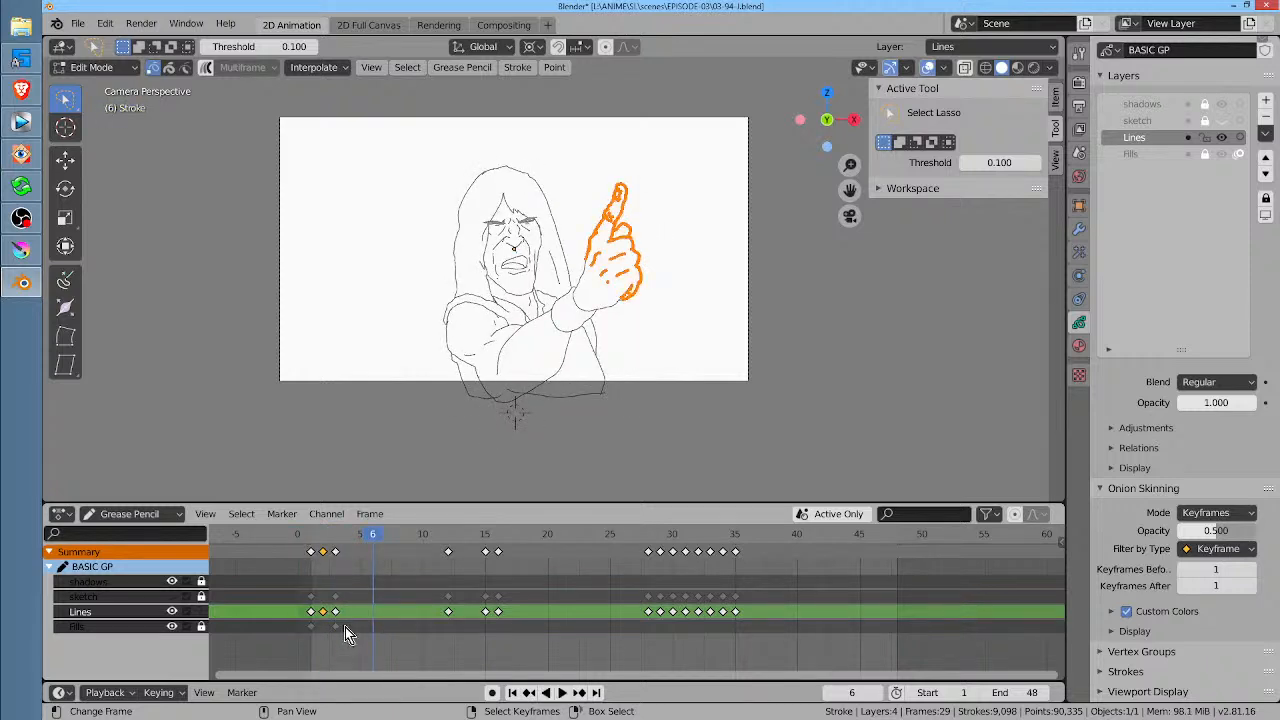
Step: Move the frame 2 and 3 keyframes of the Lines layer to frames 4 and 5, and replay the animation
{"action": "left_click", "coordinate": [335, 612], "text": "shift"}
{"action": "left_click_drag", "start_coordinate": [336, 614], "coordinate": [361, 614]}
{"action": "left_click", "coordinate": [313, 538]}
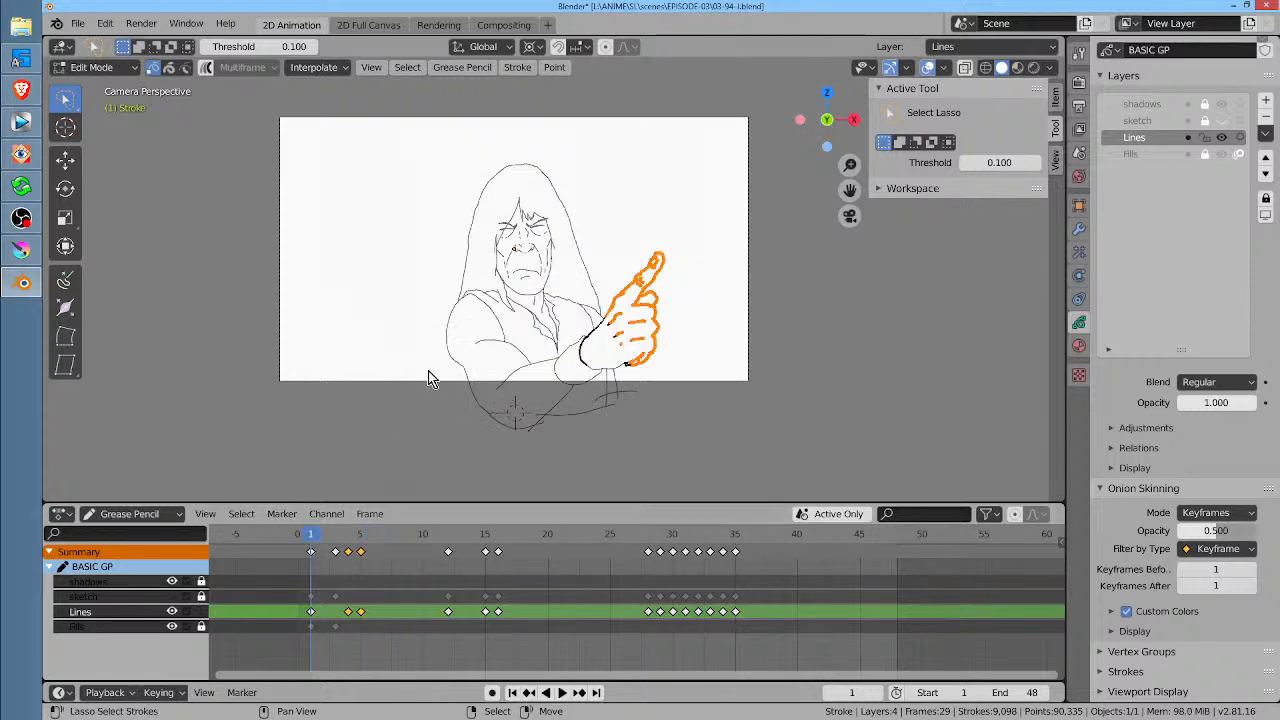
{"action": "key", "text": "space"}
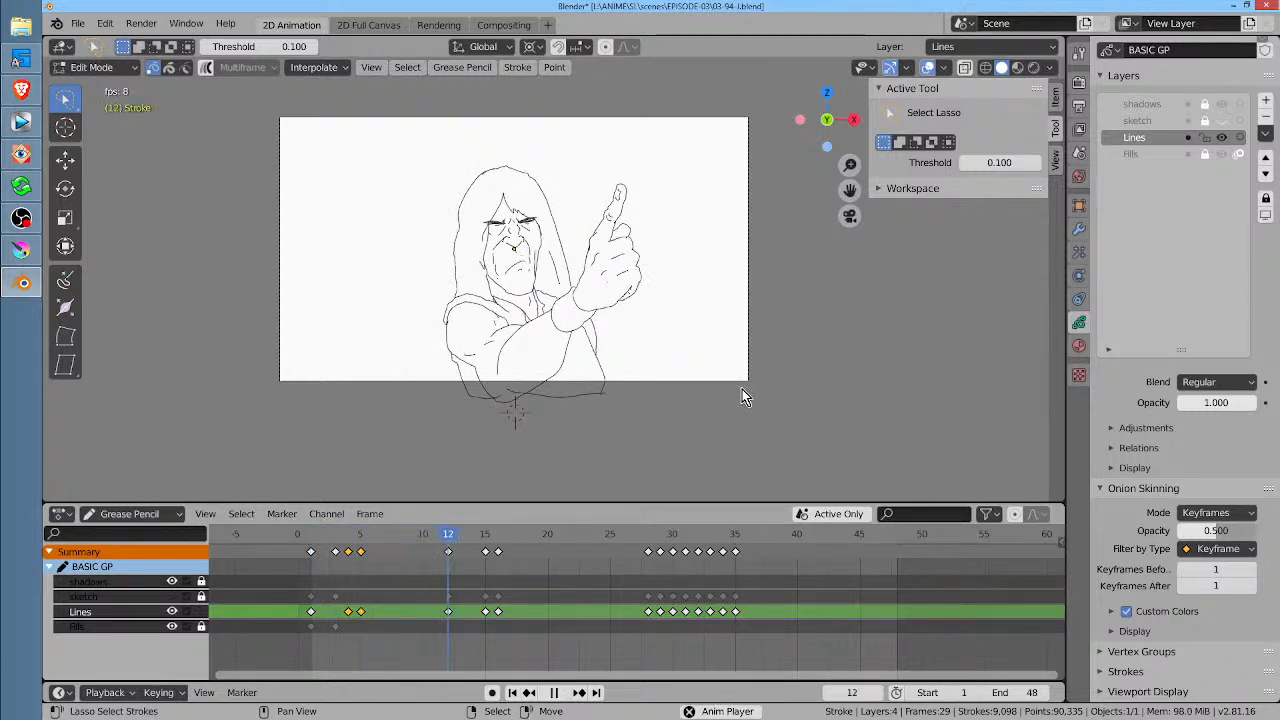
{"action": "key", "text": "space"}
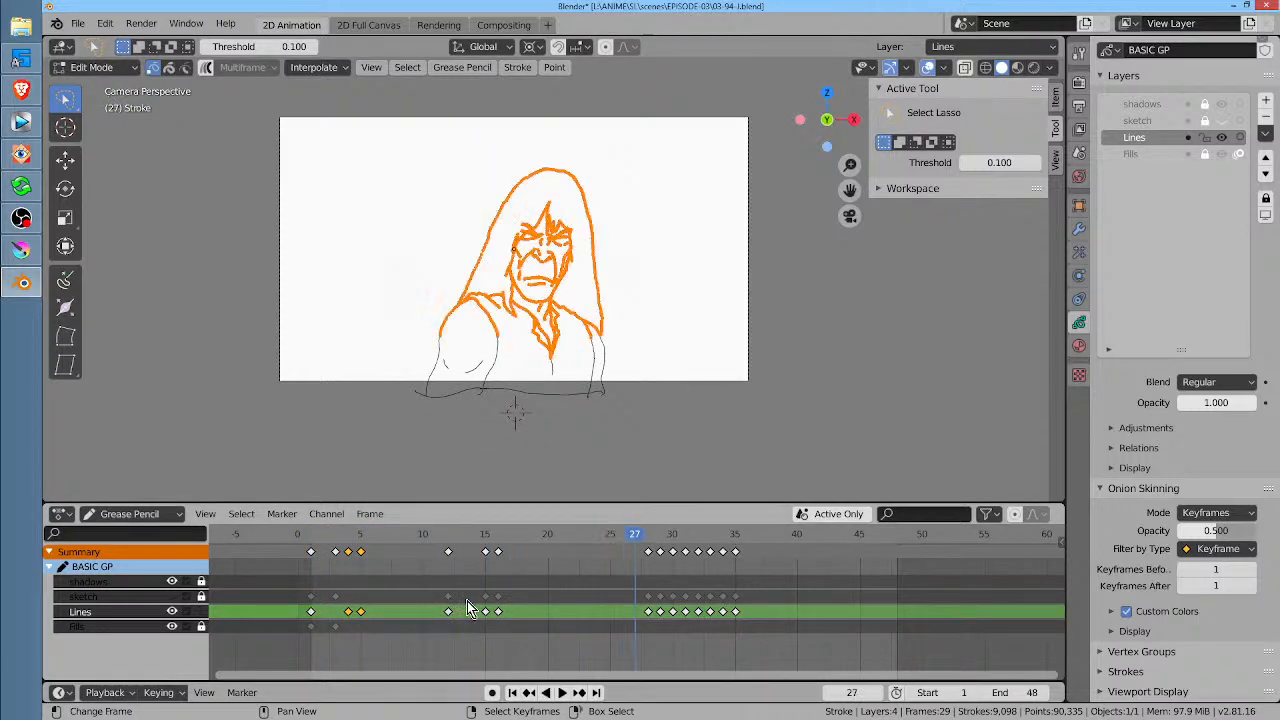
Step: Return to frame 1 and switch from Edit mode back to Draw mode
{"action": "left_click", "coordinate": [310, 535]}
{"action": "scroll", "coordinate": [519, 385], "scroll_direction": "up", "scroll_amount": 1}
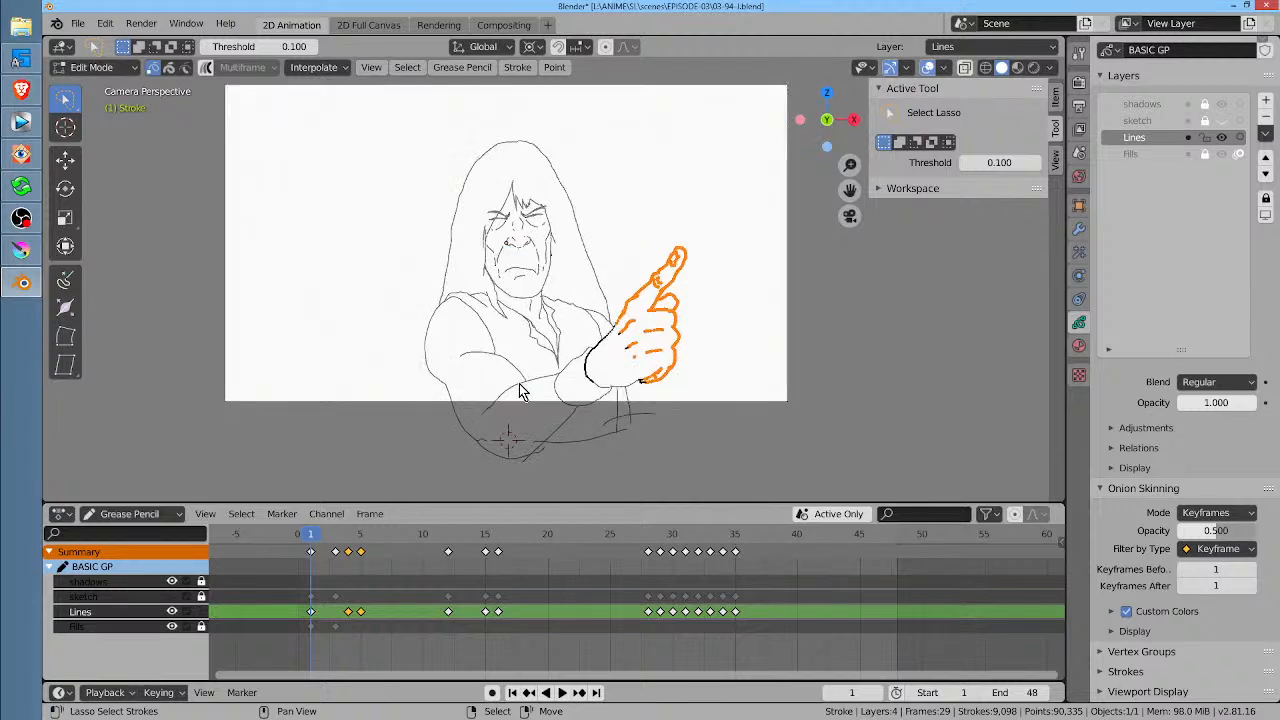
{"action": "key", "text": "Tab"}
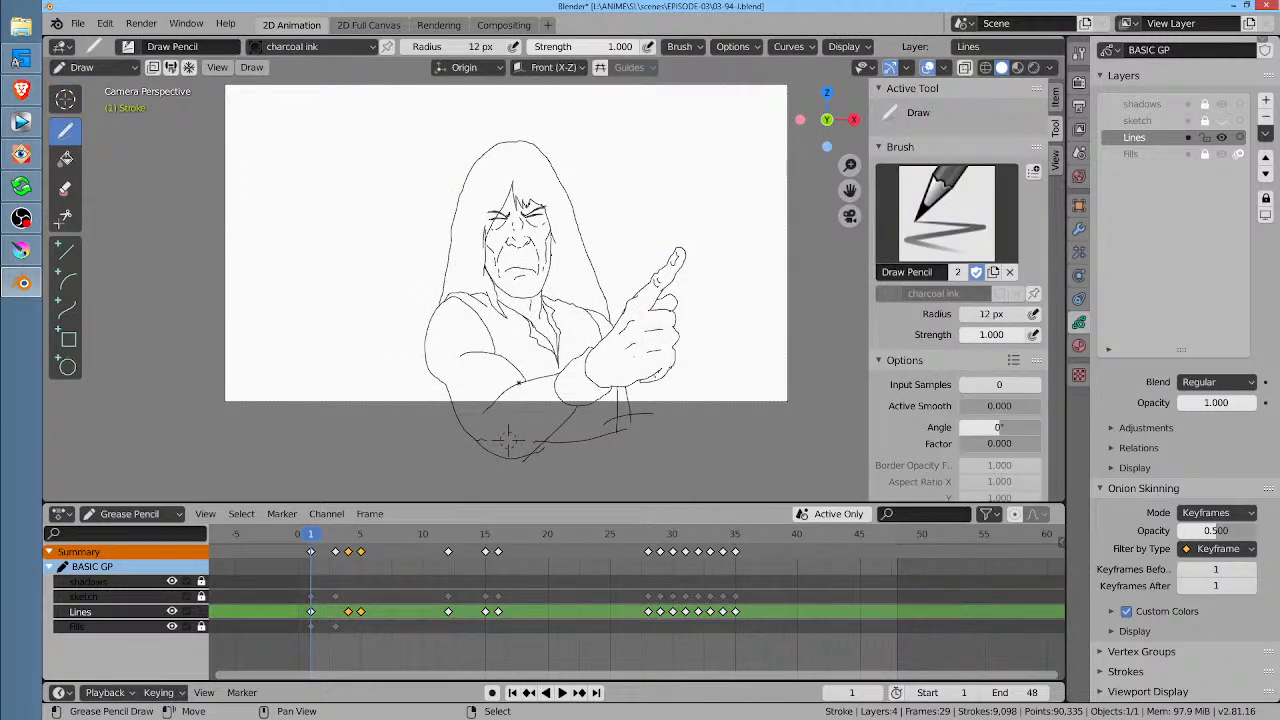